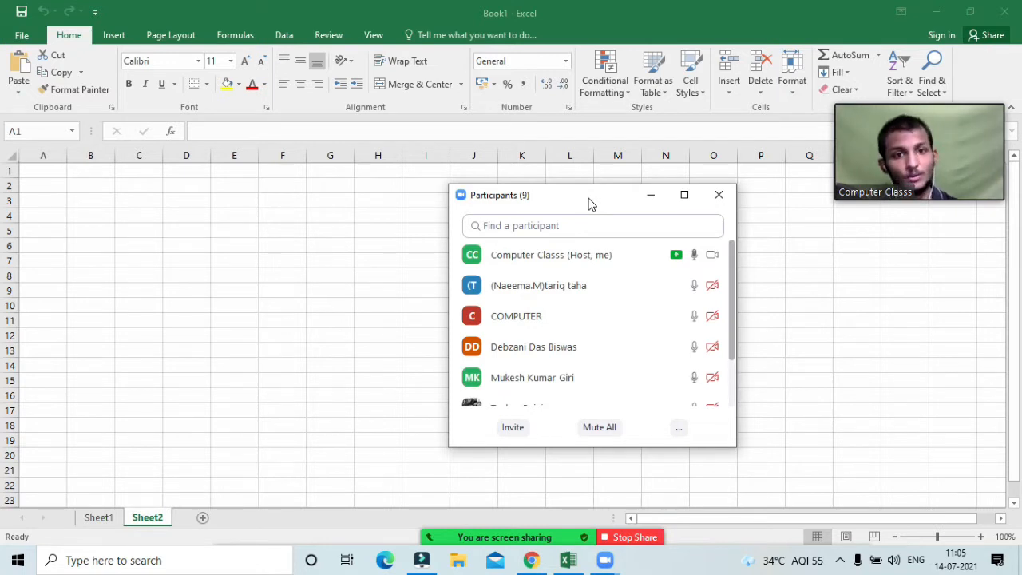
Step: Mute all Zoom participants without letting them unmute, then hide the participant list
mouse_move(618, 205)
left_mouse_down()
mouse_move(628, 226)
mouse_move(619, 199)
mouse_move(628, 199)
left_mouse_up()
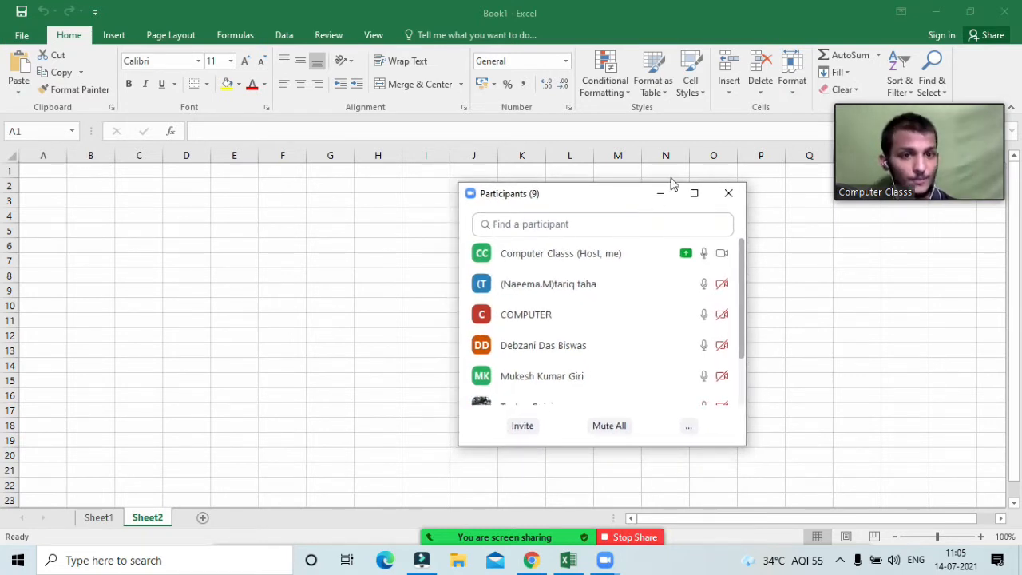
left_click(608, 430)
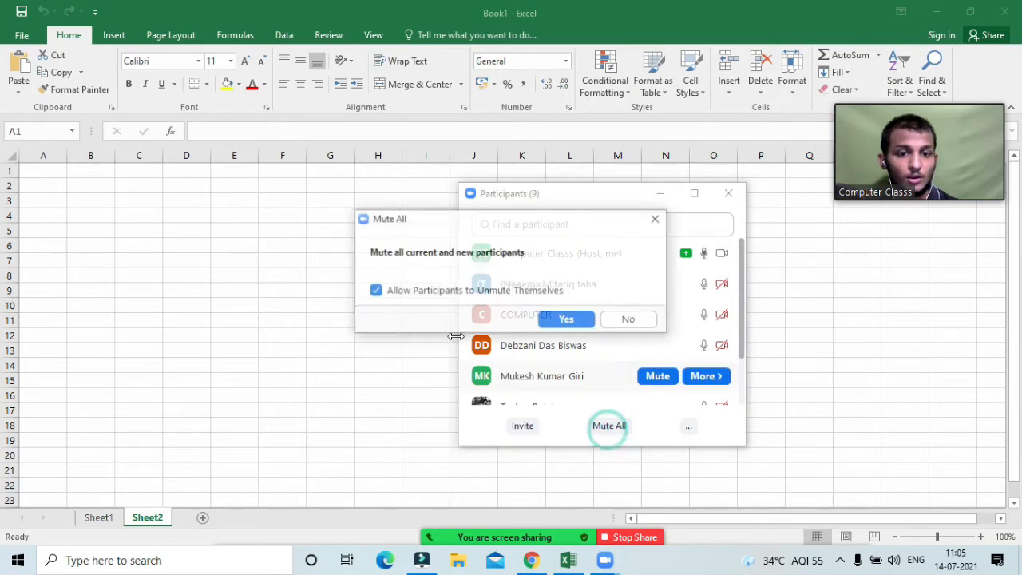
left_click(459, 289)
left_click(562, 321)
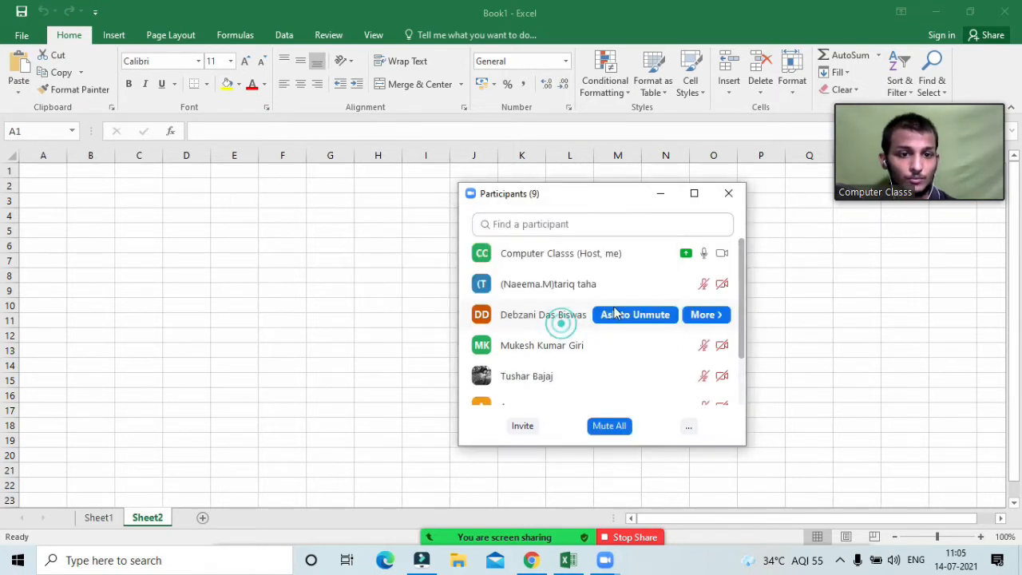
left_click(660, 195)
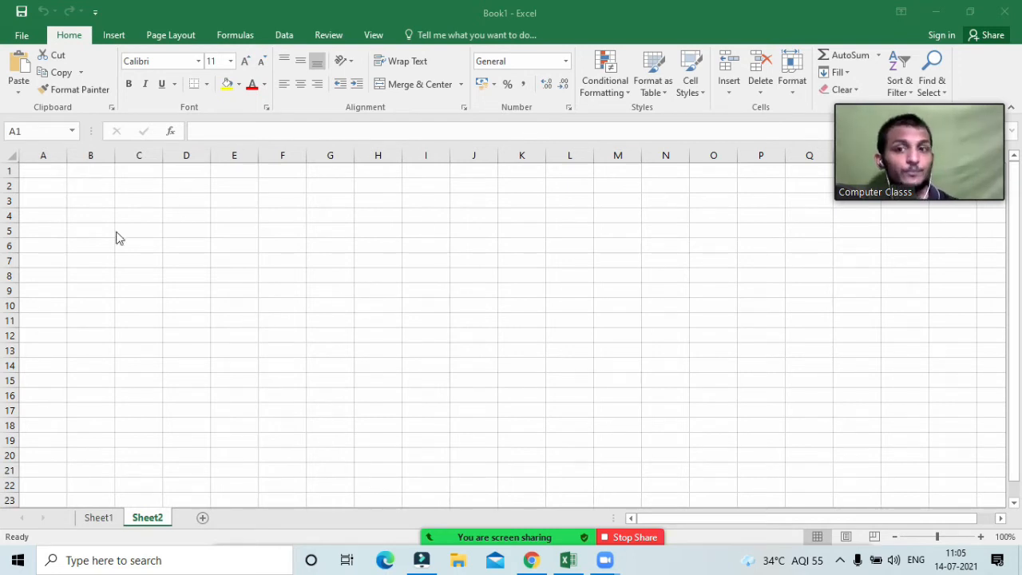
left_click(49, 175)
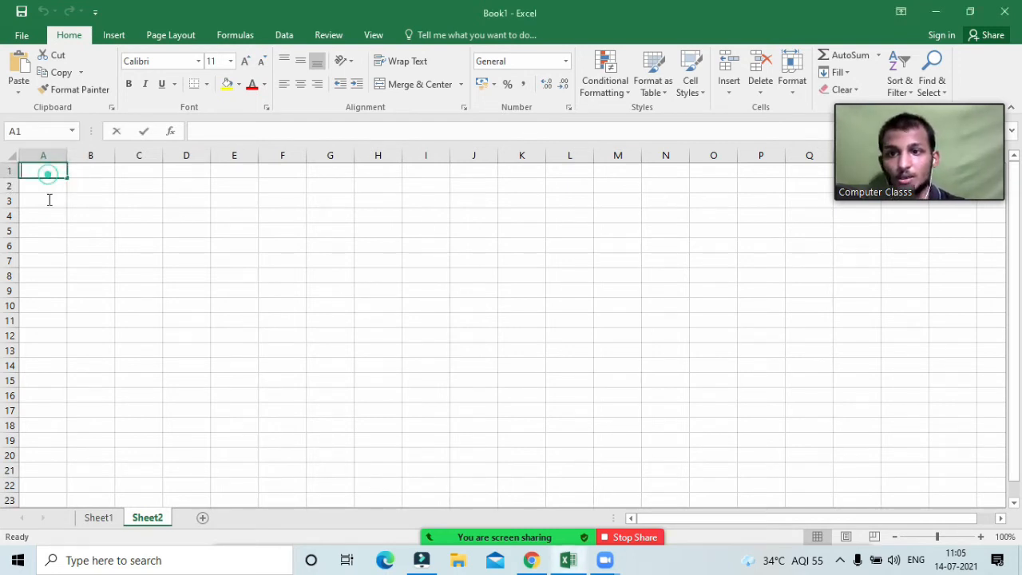
Step: Merge and centre A1:I3 and enter the title TEXT FUNCTION
left_click(48, 199)
left_click_drag(44, 176, 407, 200)
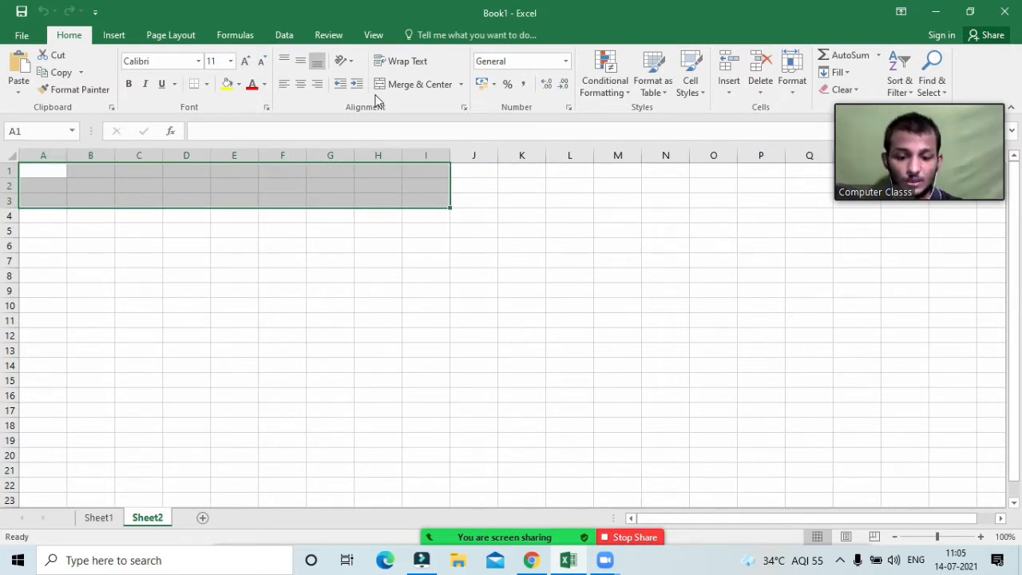
left_click(434, 85)
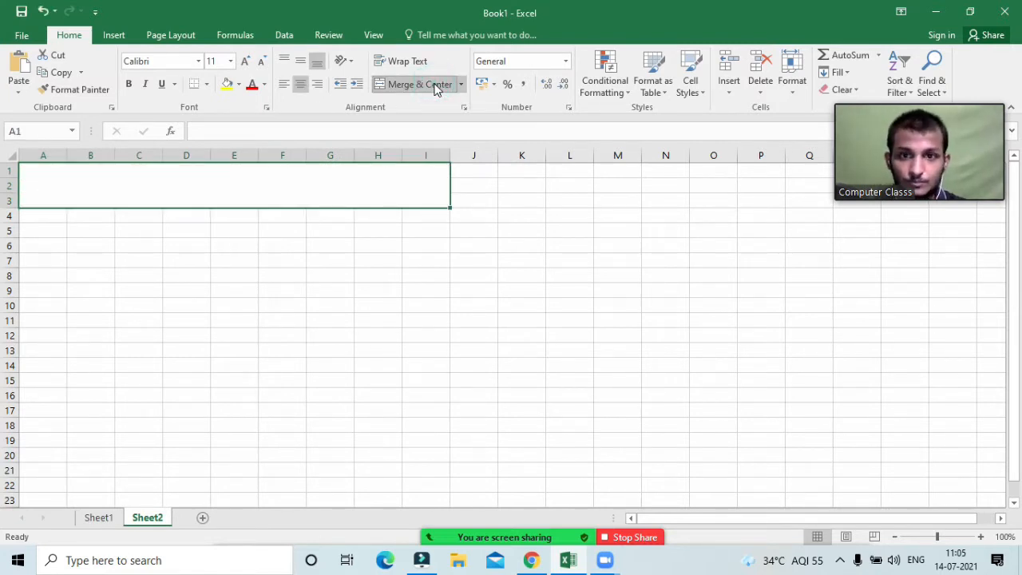
type("TEXT")
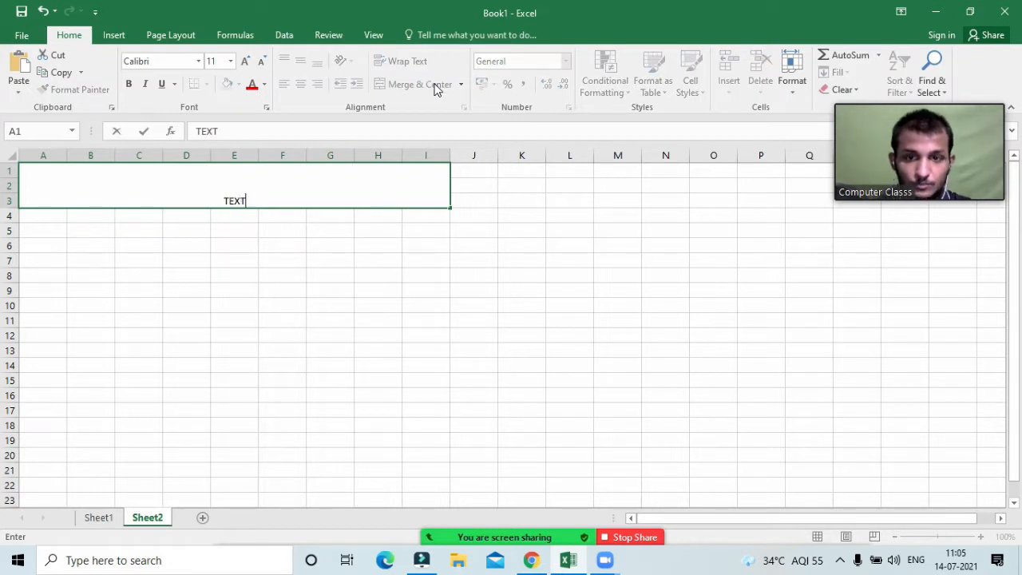
type(" FUNC")
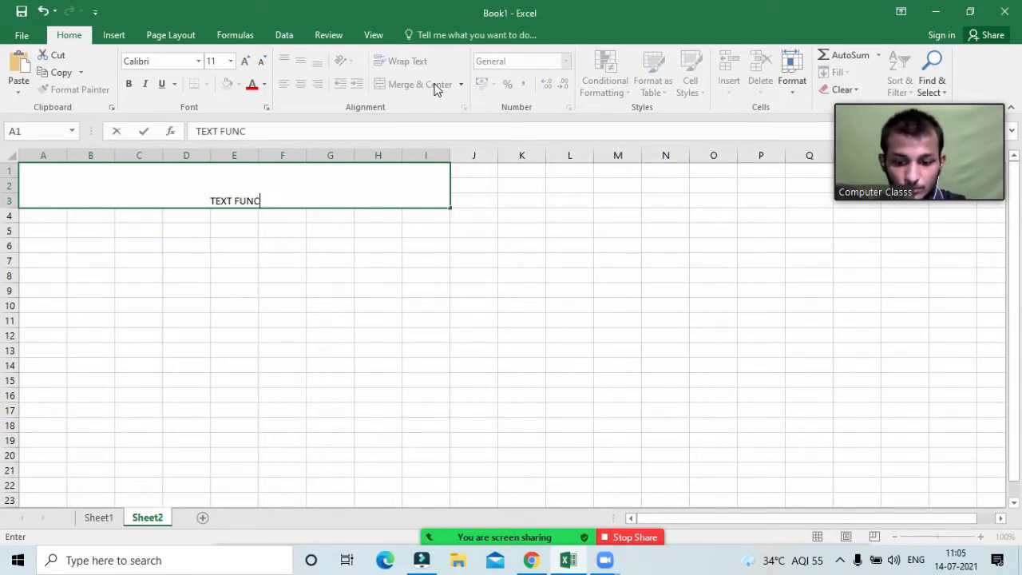
type("TION")
key("Return")
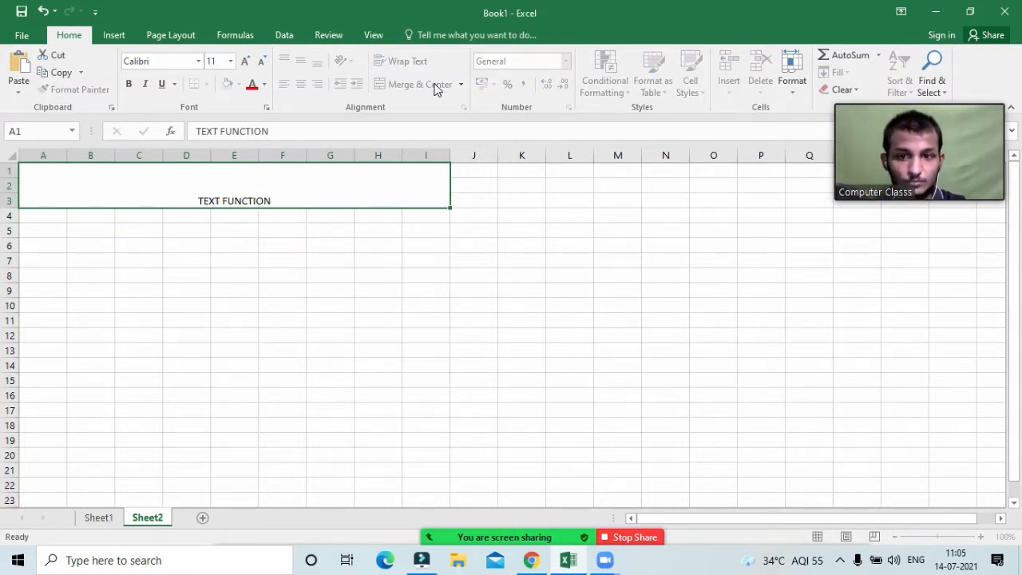
Step: Middle-align the title, enlarge its font, make it bold and fill it yellow
left_click(270, 200)
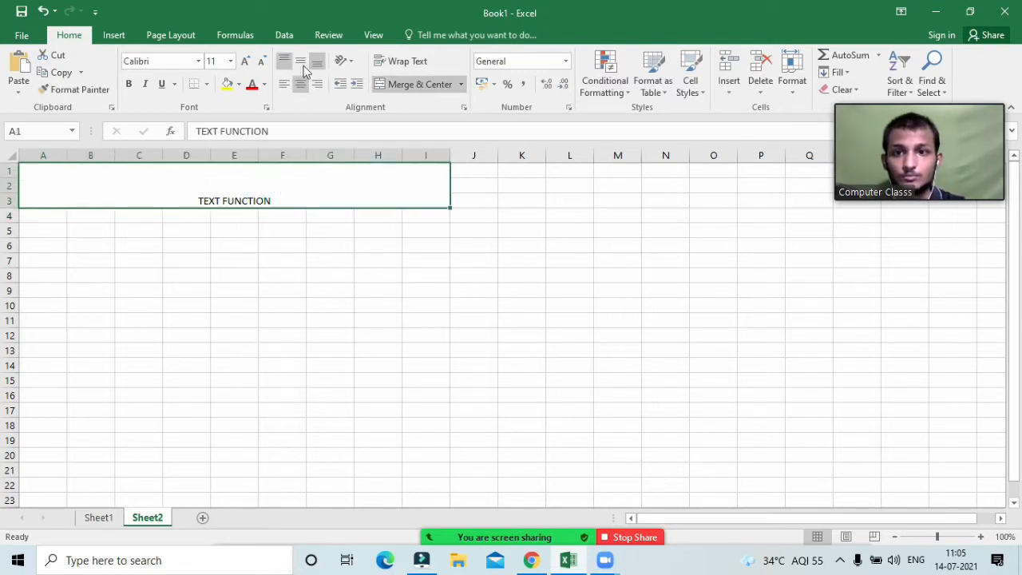
left_click(300, 60)
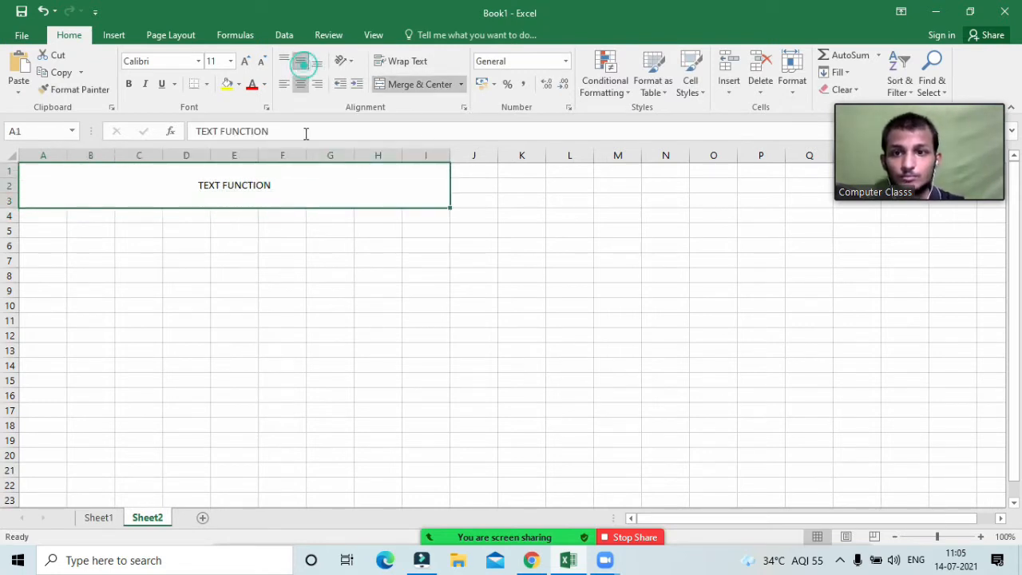
left_click(245, 62)
left_click(244, 61)
left_click(244, 62)
left_click(245, 62)
left_click(245, 62)
left_click(245, 62)
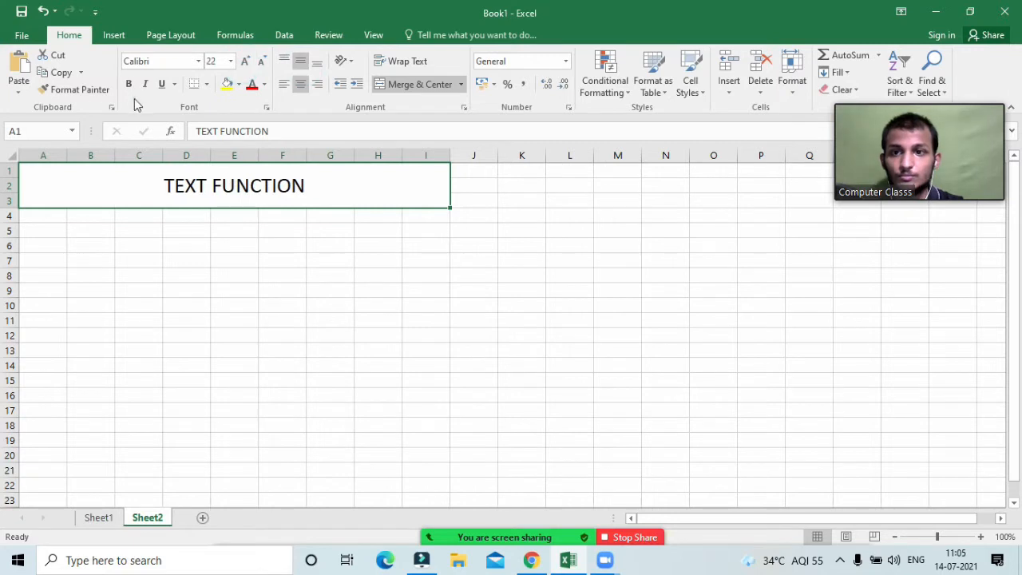
left_click(128, 84)
left_click(226, 85)
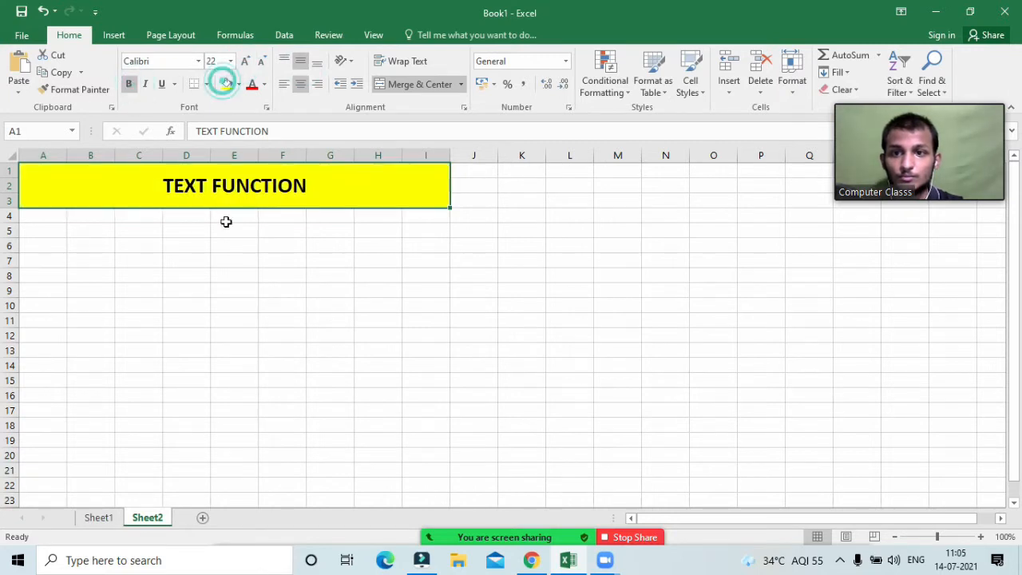
left_click(158, 243)
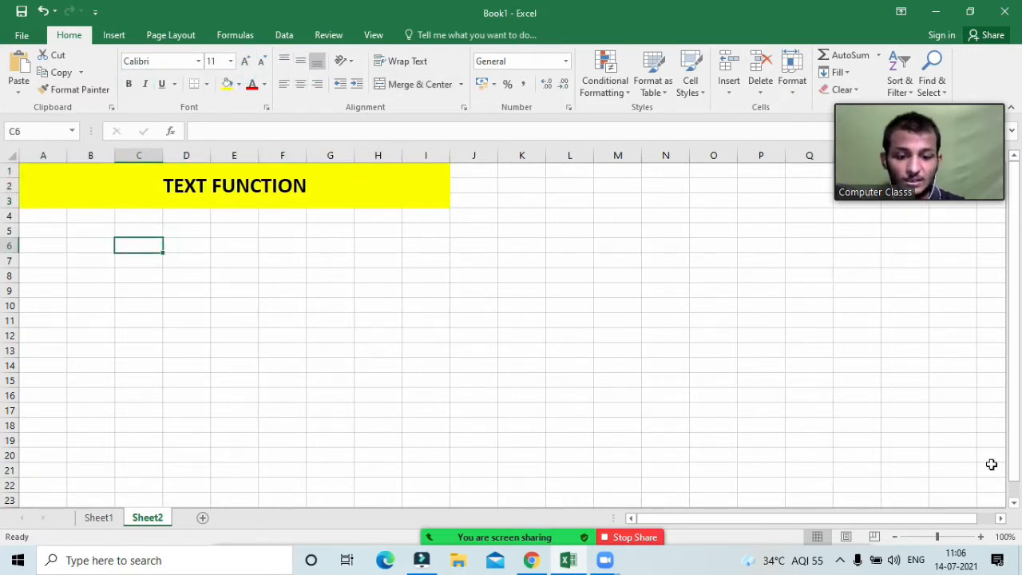
Step: Zoom the sheet to 150% with the Alt+W, Q shortcut
key("alt")
key("w")
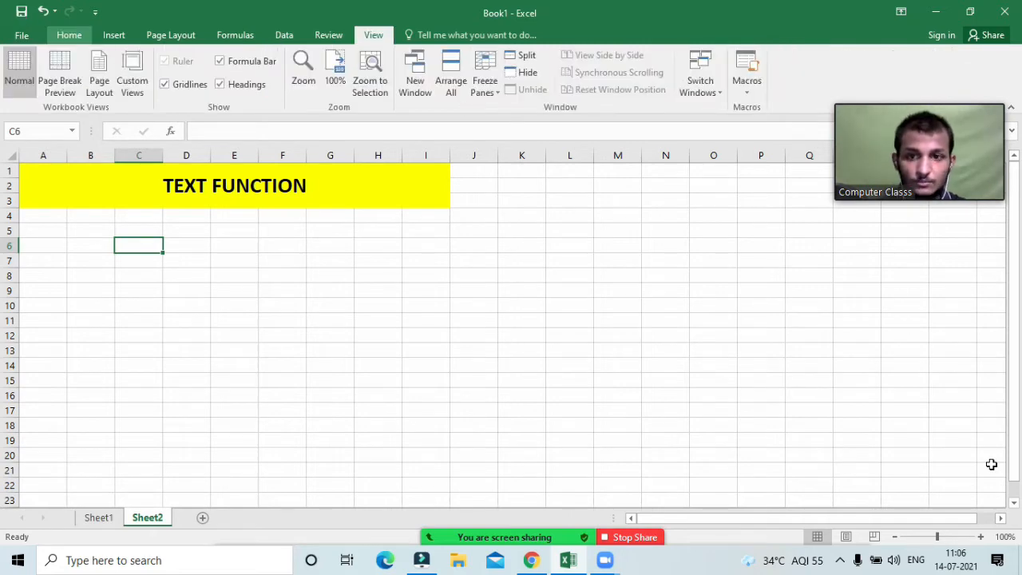
key("q")
key("Return")
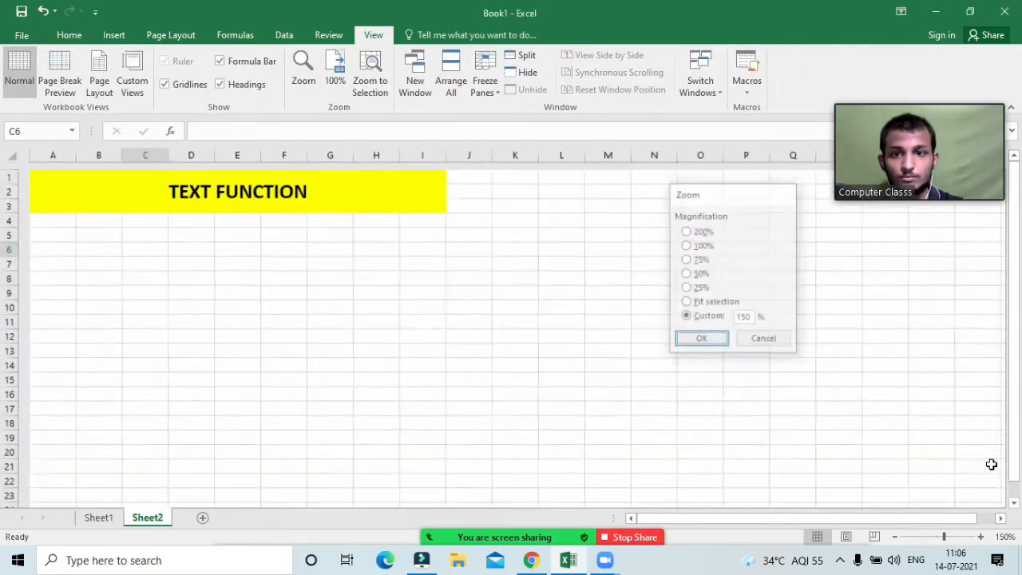
left_click(62, 36)
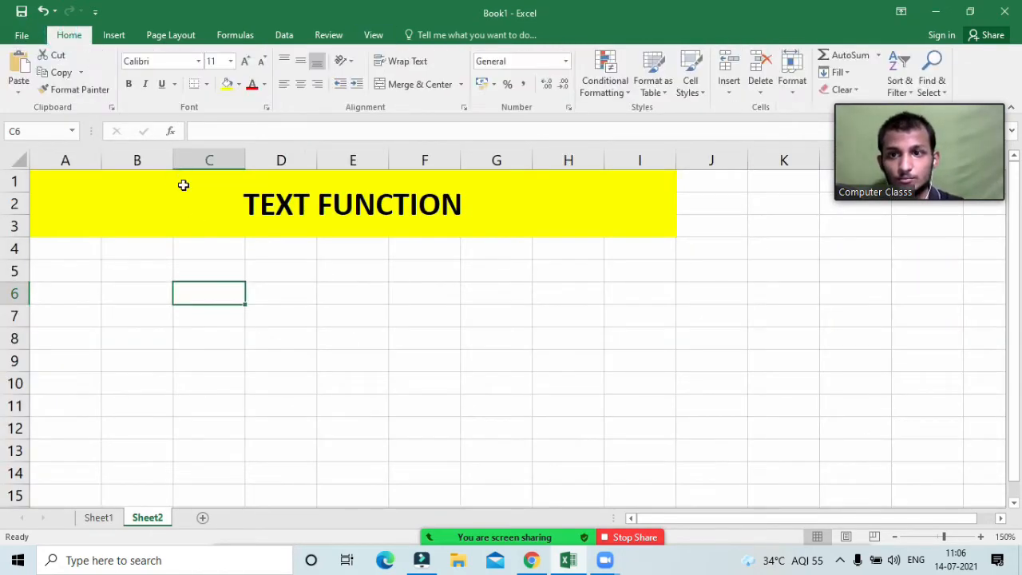
Step: Change the title block's fill to gold, then select cell A5
left_click(183, 203)
left_click(239, 85)
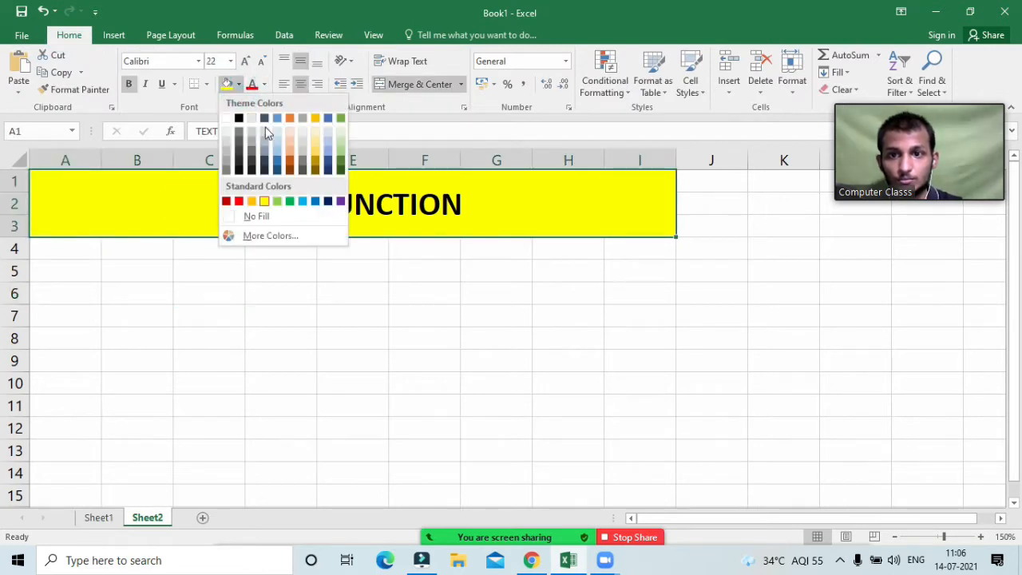
left_click(316, 118)
left_click(238, 313)
left_click(107, 279)
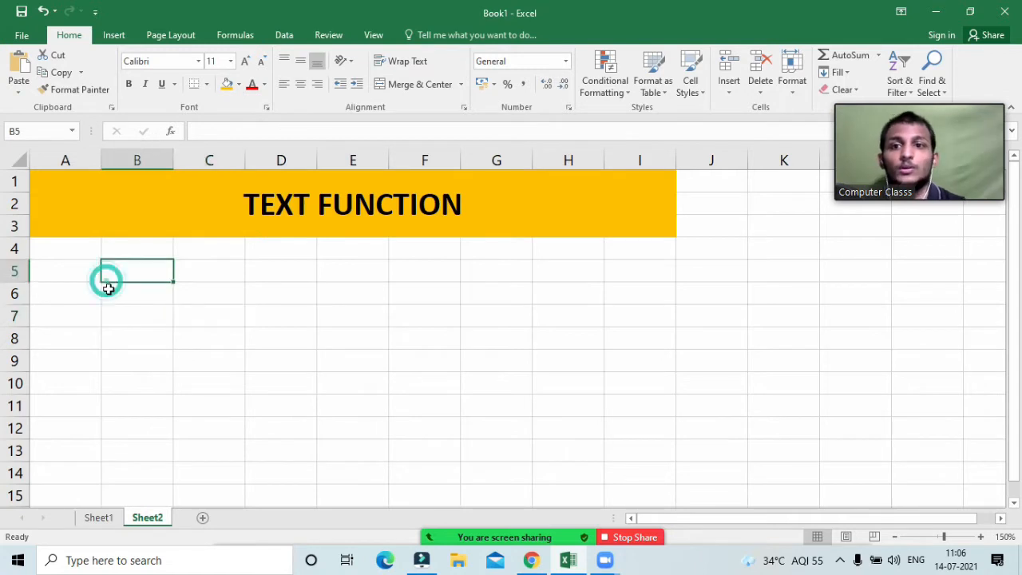
left_click(78, 276)
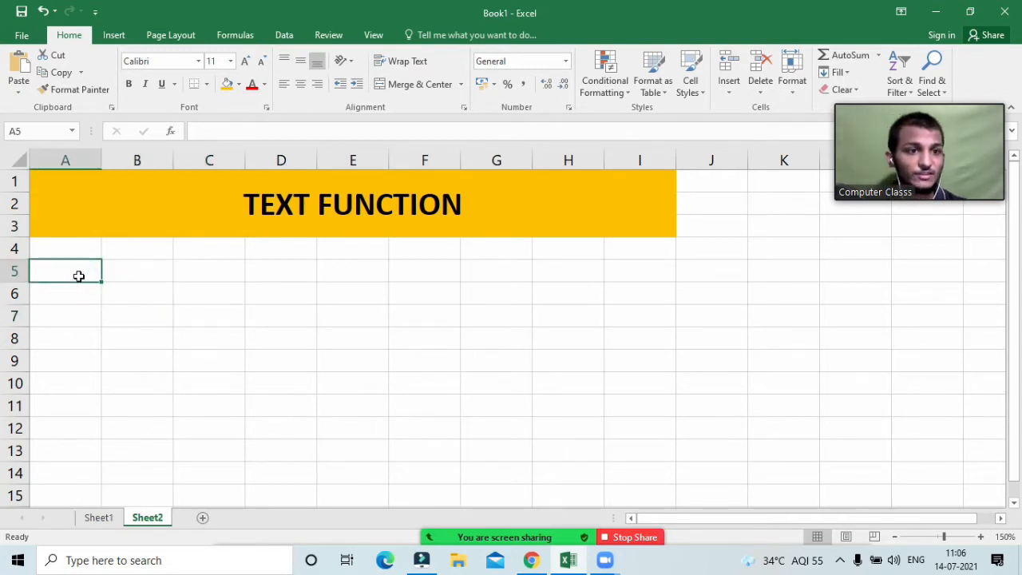
Step: Enter 1 in A5 and the label LEN in B5
type("1")
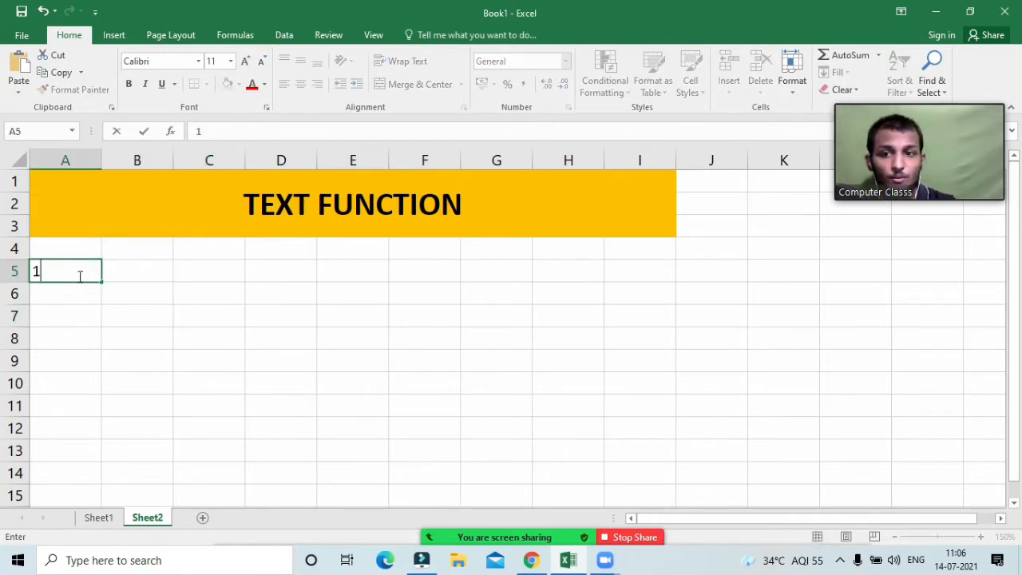
key("Return")
type("LEN")
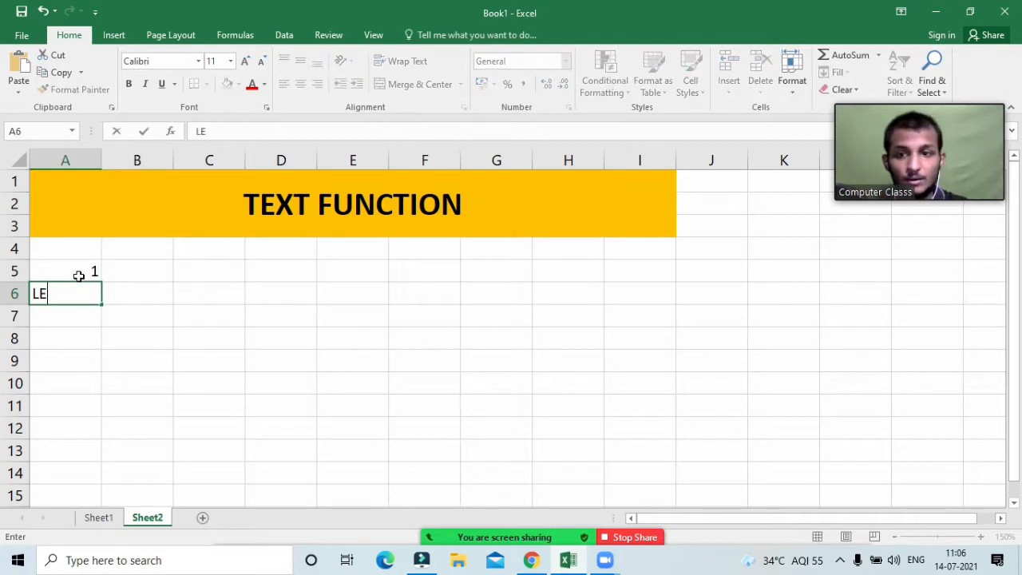
key("BackSpace")
key("BackSpace")
key("BackSpace")
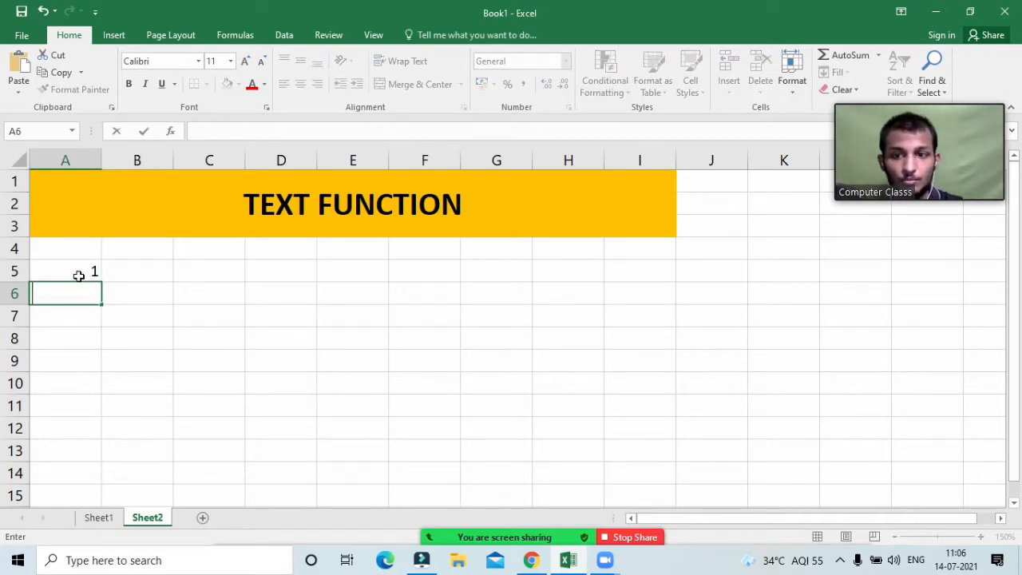
key("Up")
key("Right")
type("LEN")
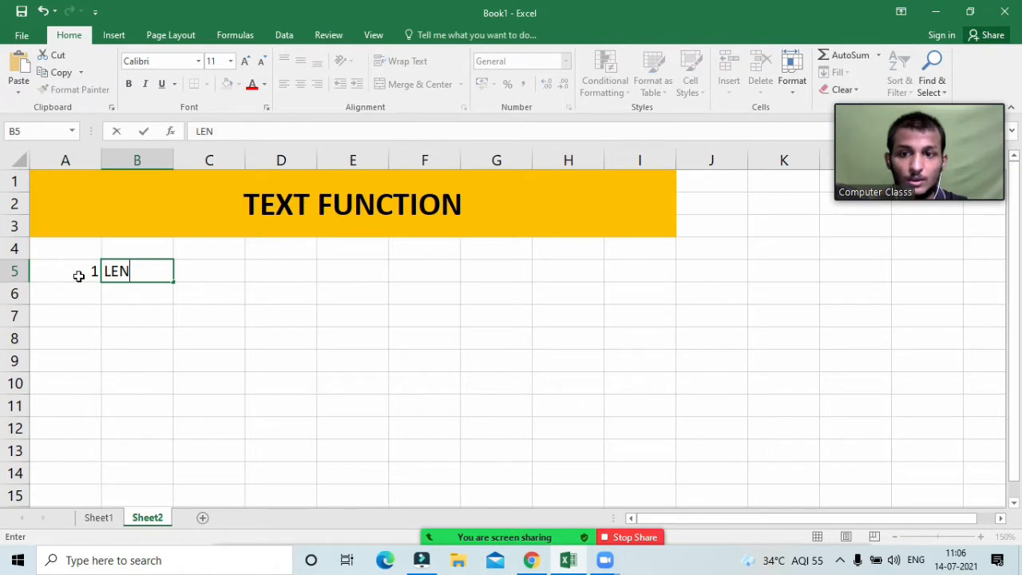
key("Tab")
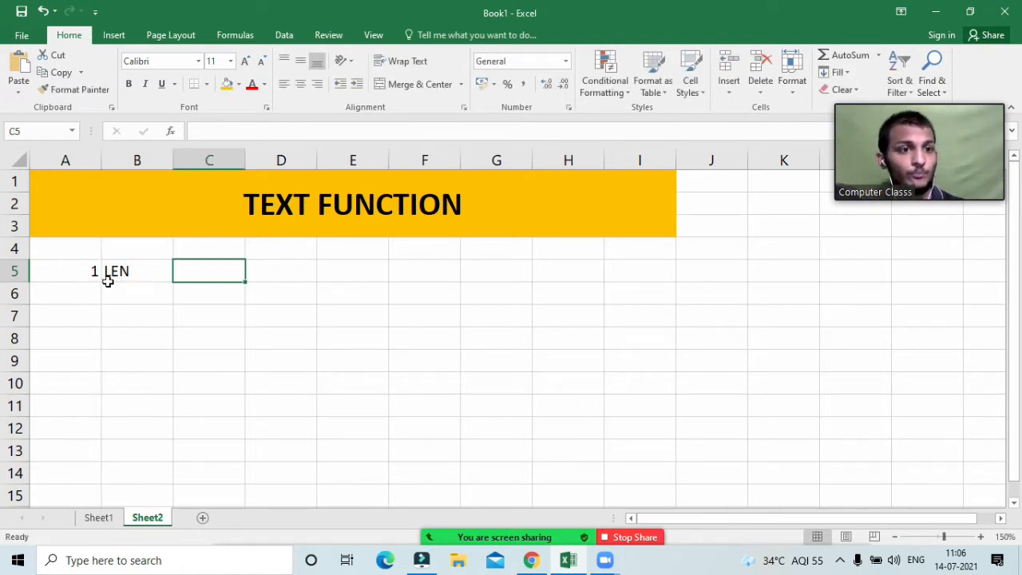
Step: Type a sample full name in C5 and AutoFit column C to show it
left_click(214, 270)
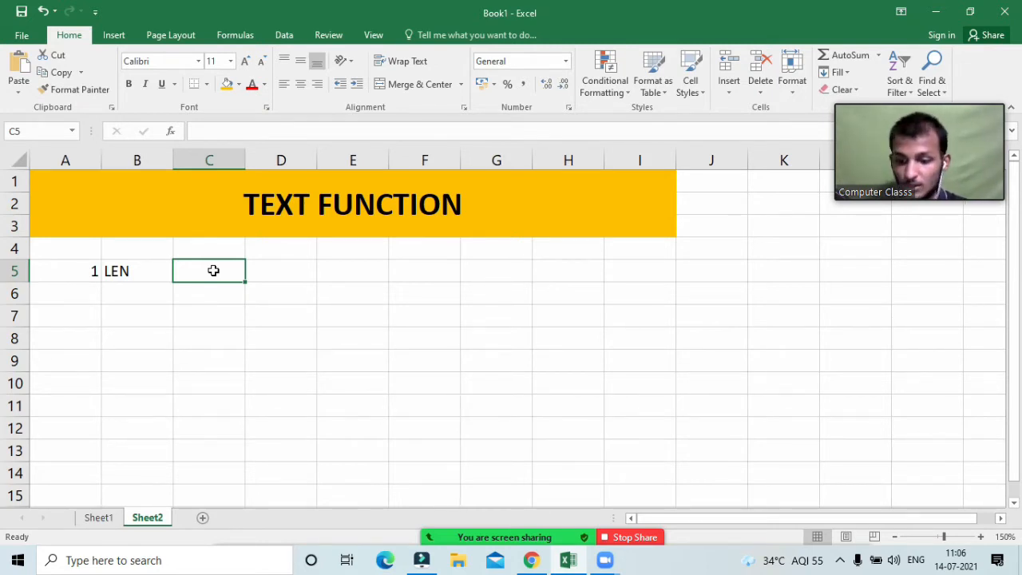
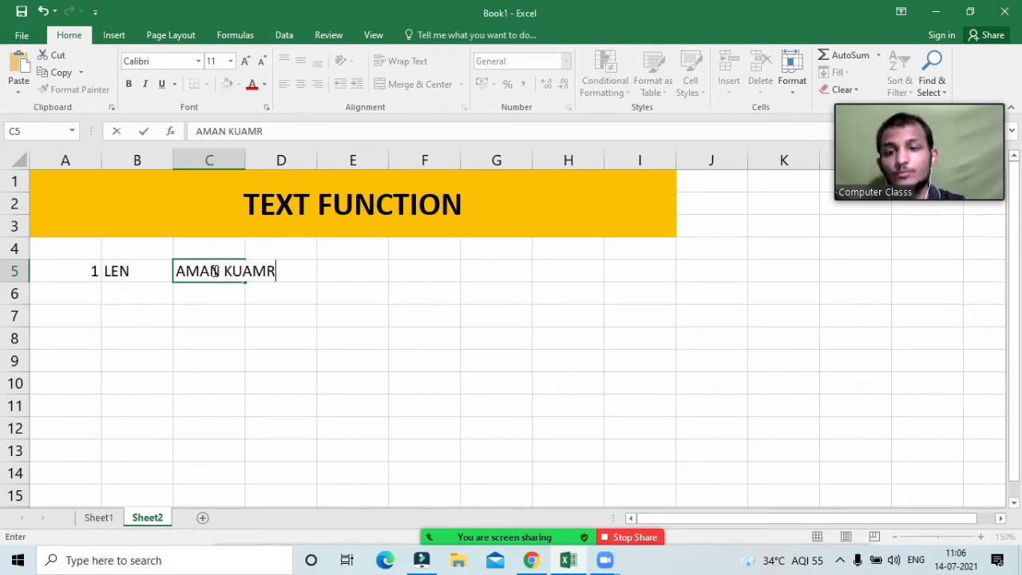
key("Tab")
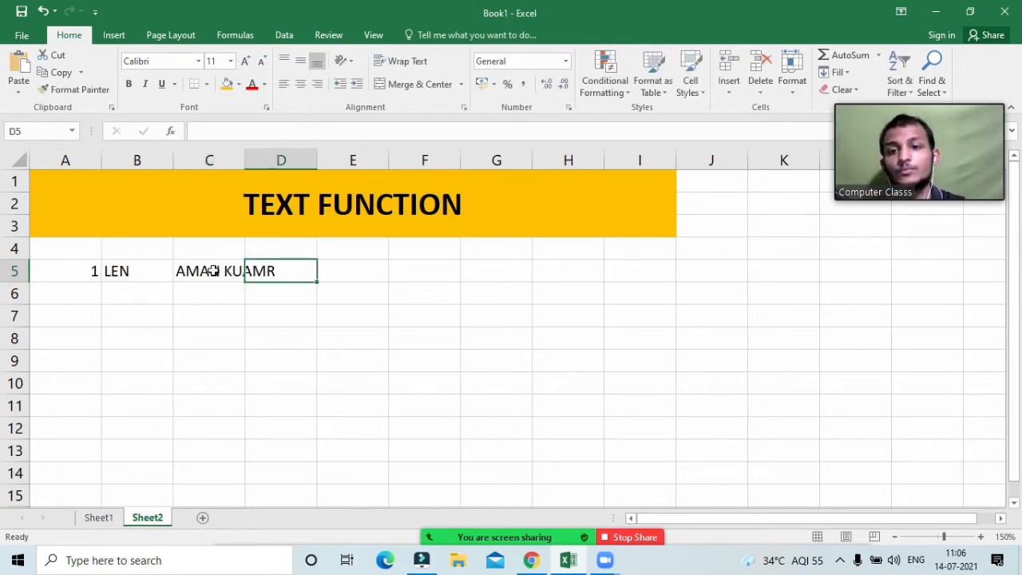
double_click(247, 163)
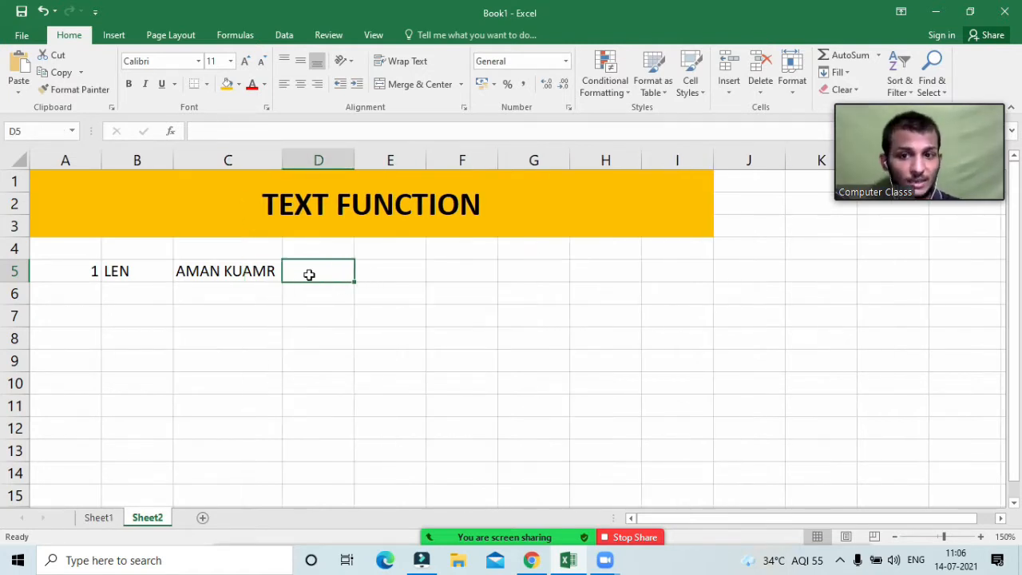
left_click(383, 271)
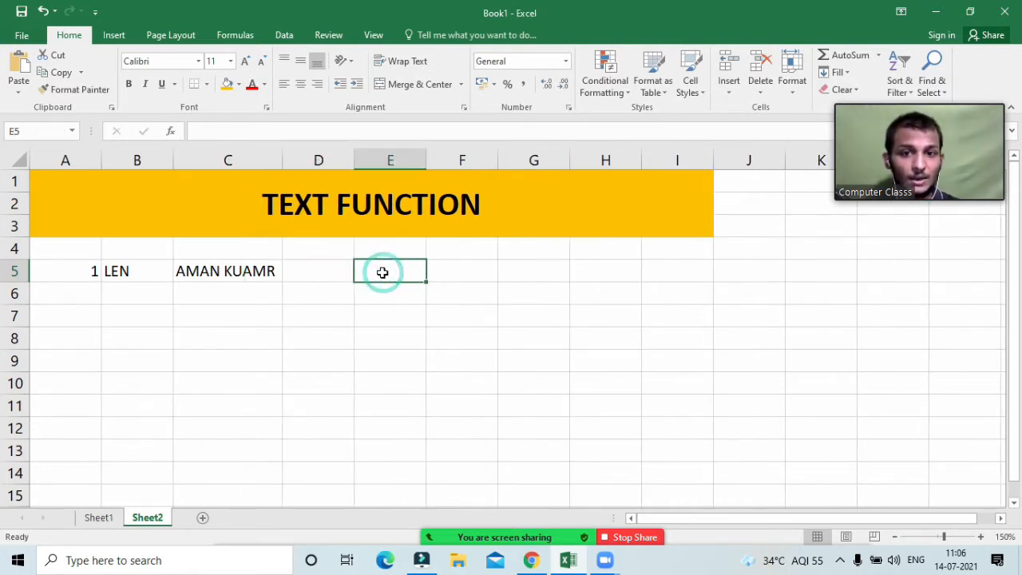
left_click(340, 270)
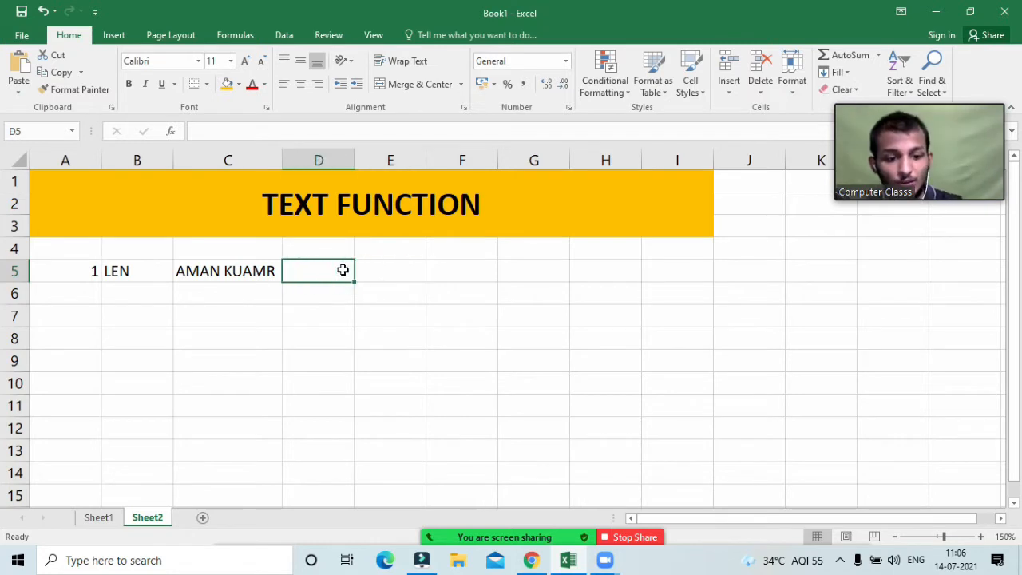
Step: Enter =LEN(C5) in D5 so it returns 10
type("=len")
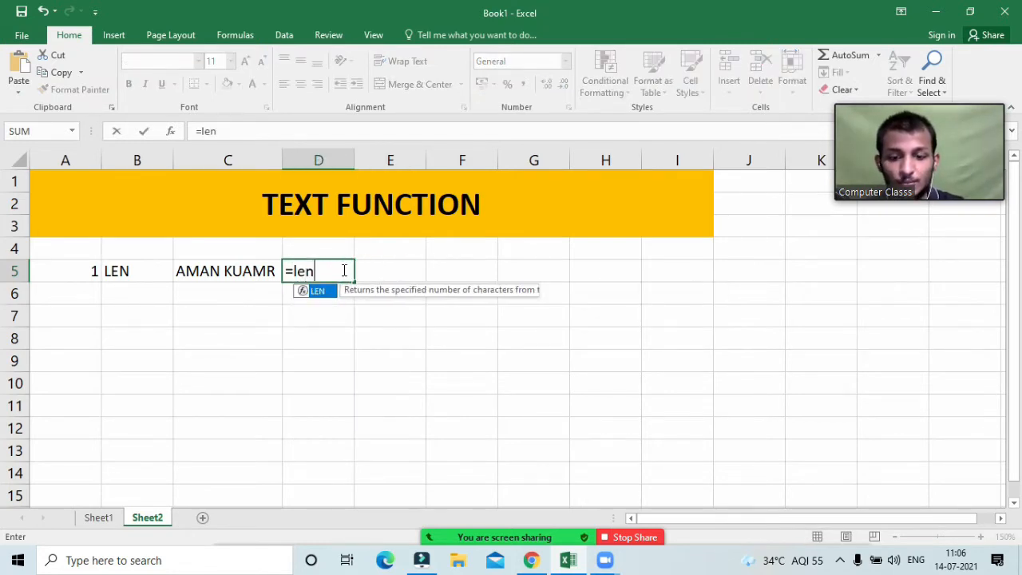
key("Tab")
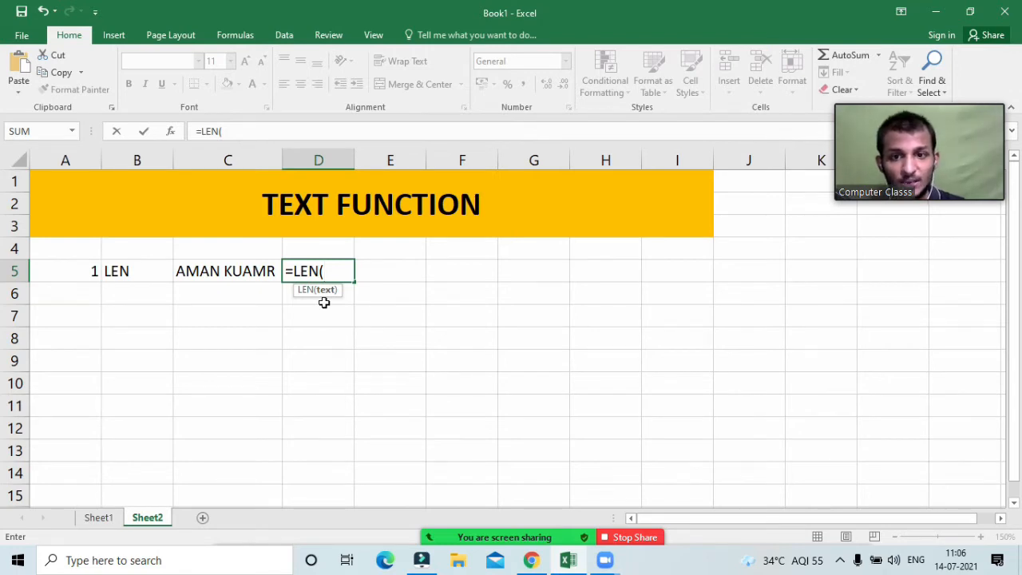
left_click(229, 273)
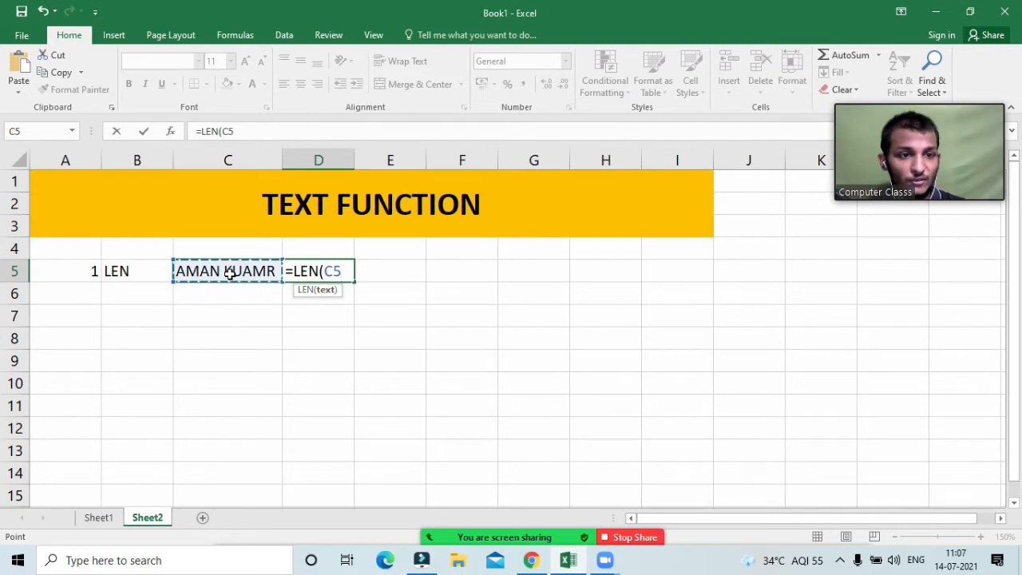
type(")")
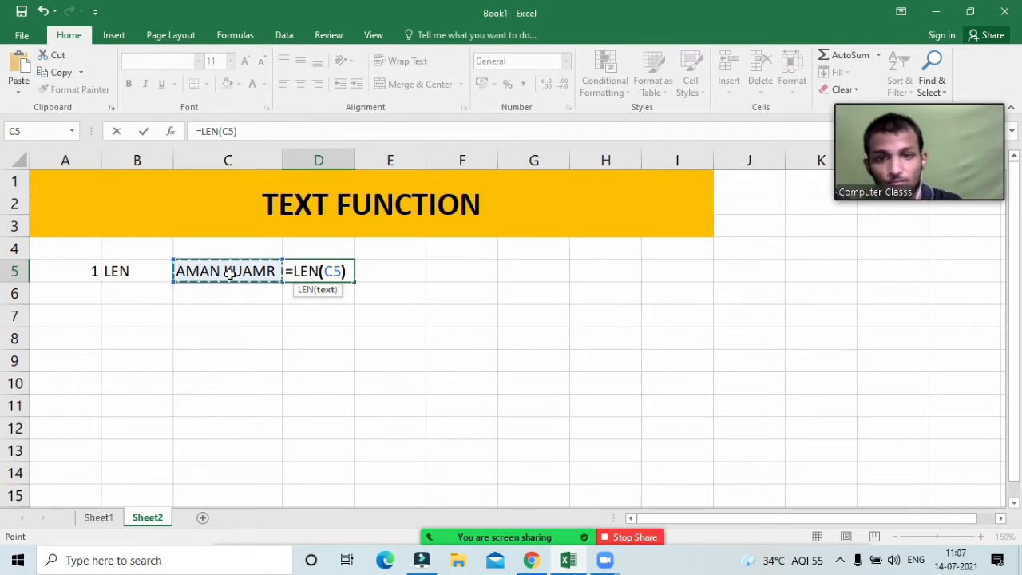
key("Return")
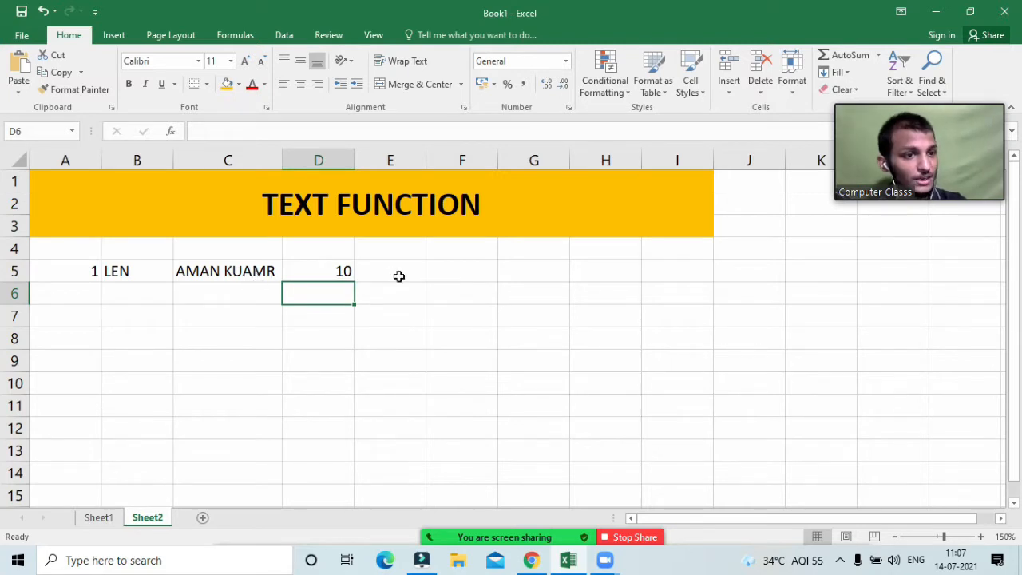
left_click(306, 265)
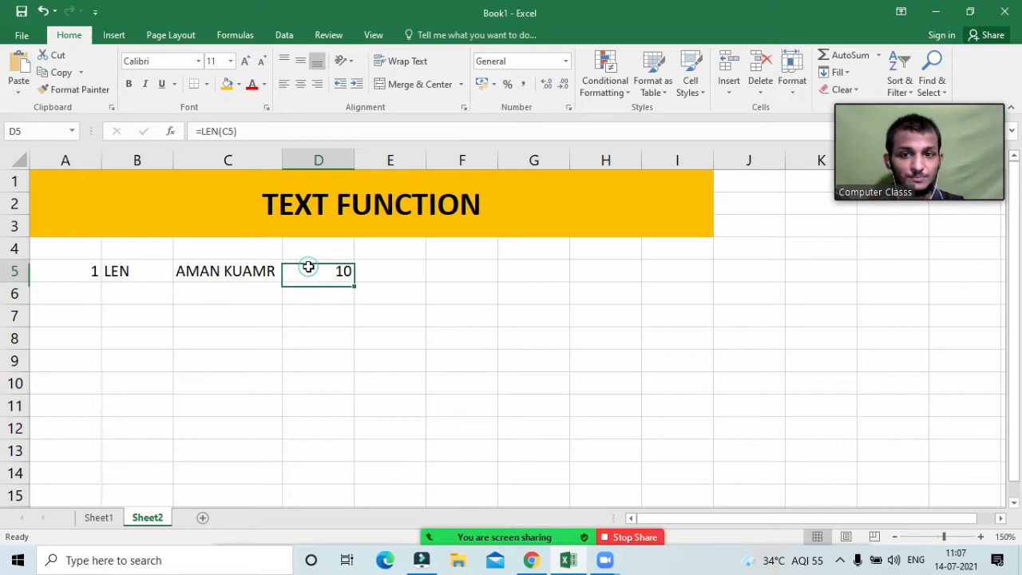
left_click(237, 270)
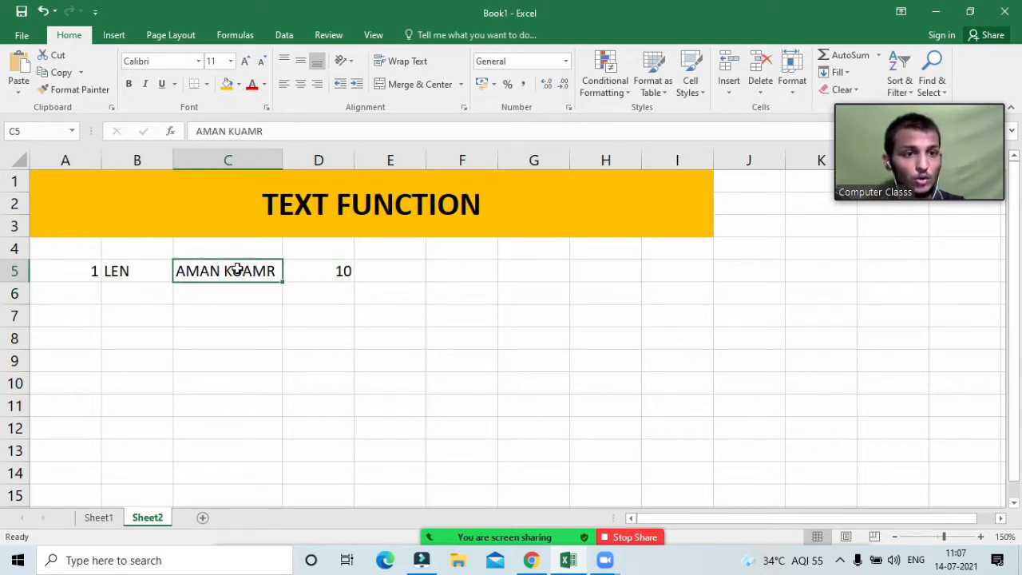
Step: Number the second example 2 in A7
left_click(64, 317)
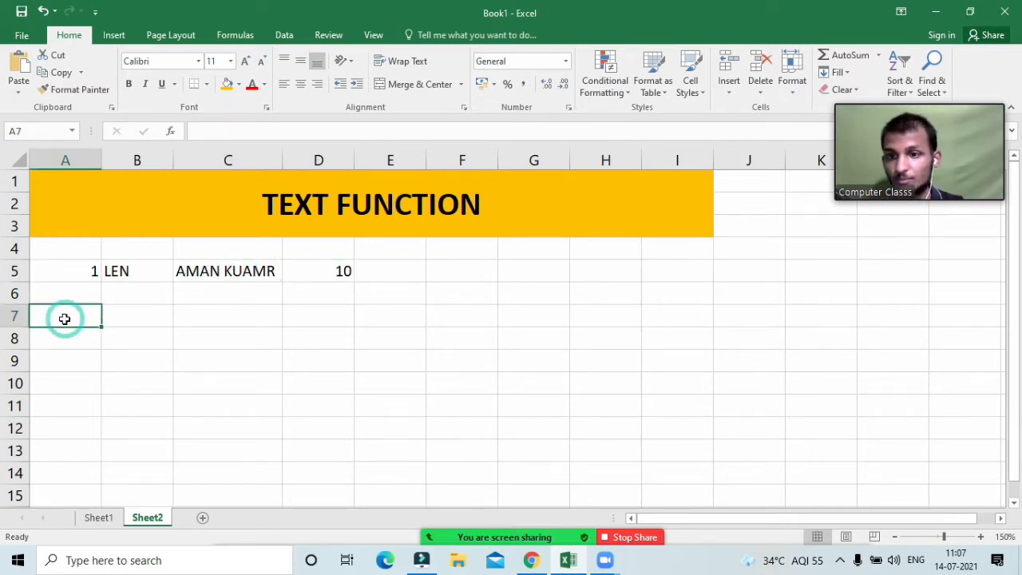
type("2")
key("Tab")
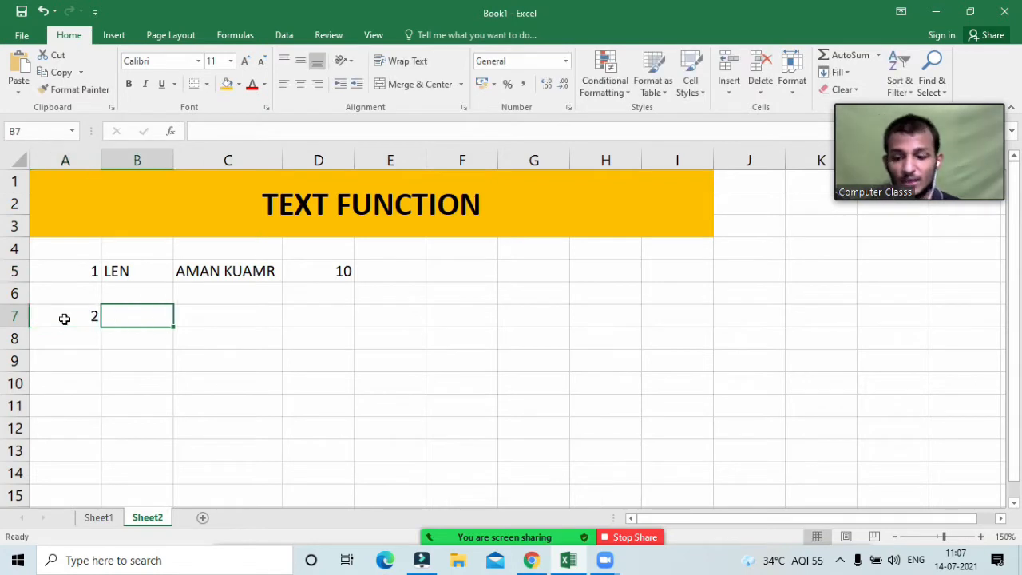
Step: Label B7 LOWER and copy the sample name from C5 into C7
type("LOWER")
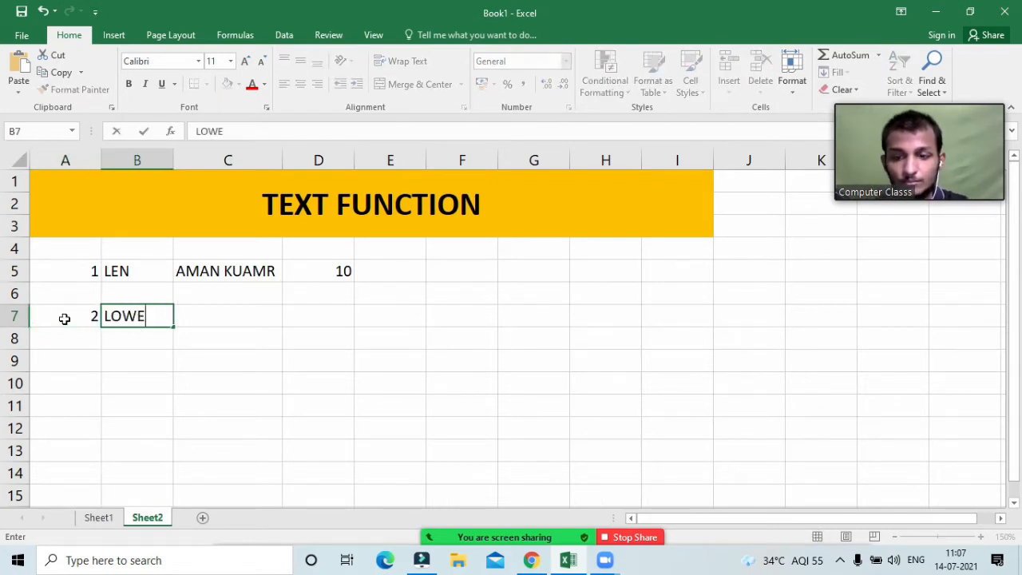
key("Tab")
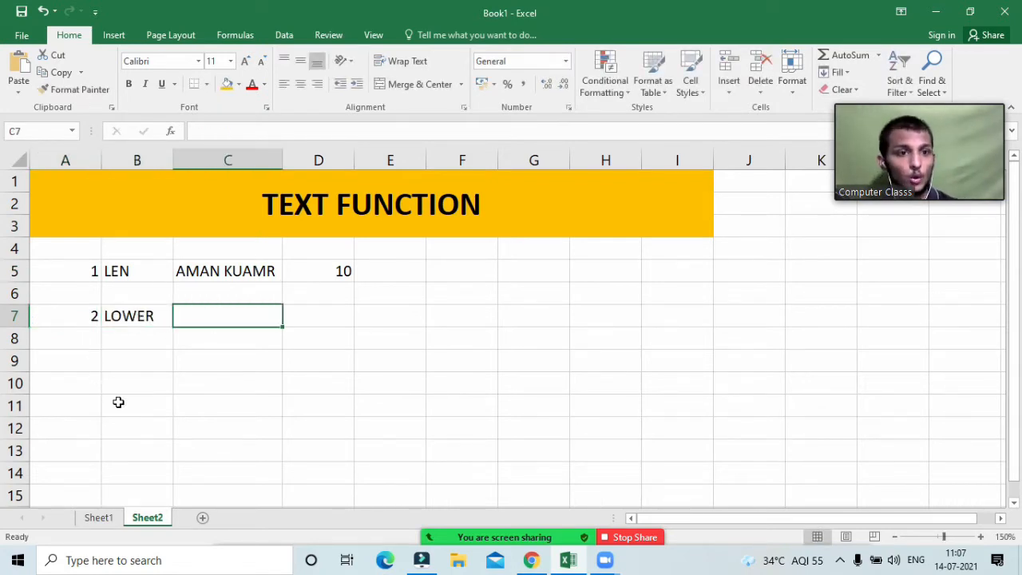
left_click(242, 269)
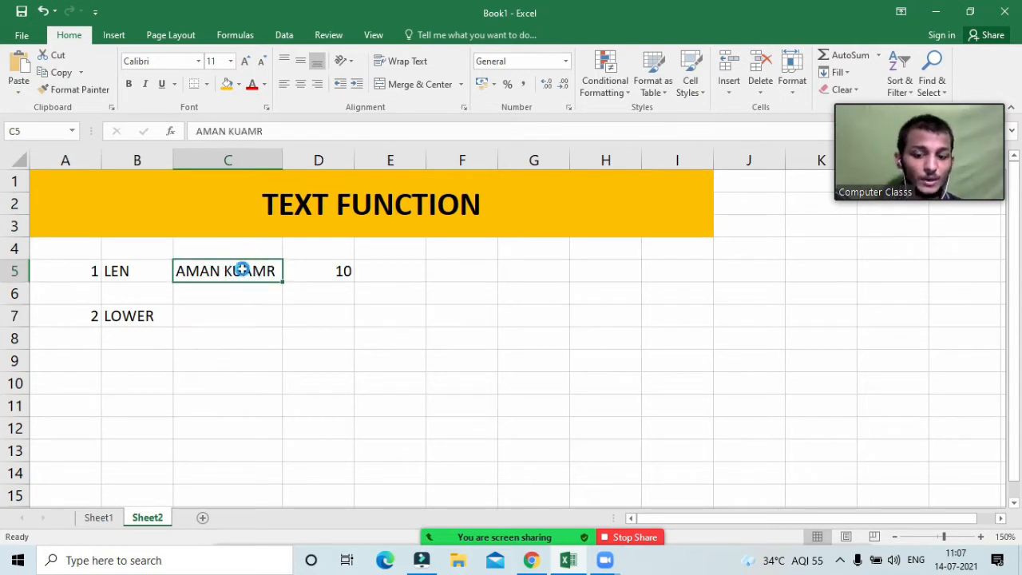
key("ctrl+c")
left_click(238, 313)
key("Return")
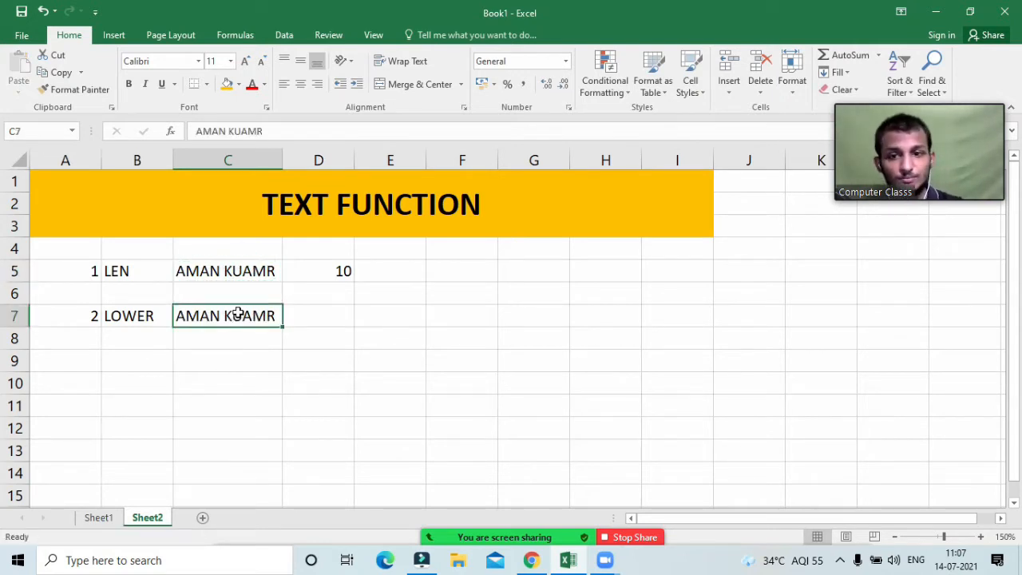
Step: Enter =LOWER(C7) in D7 to show the name in lowercase
left_click(294, 317)
type("=")
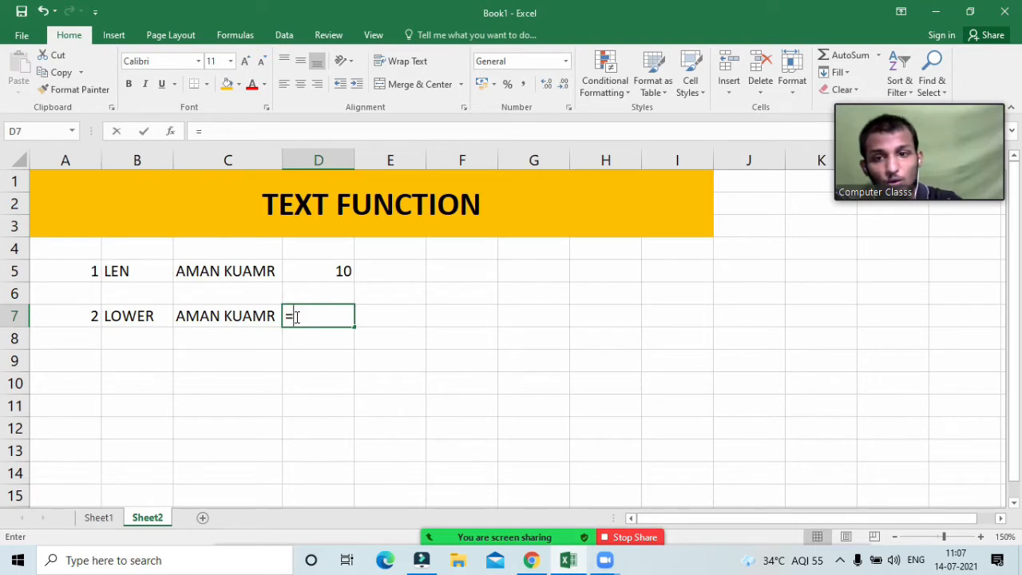
type("low")
key("Tab")
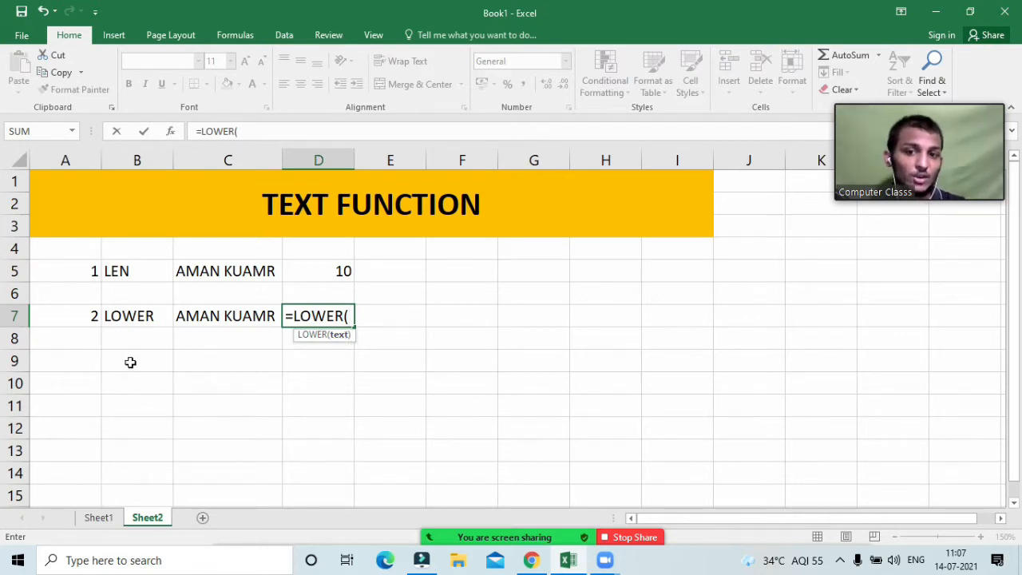
left_click(209, 317)
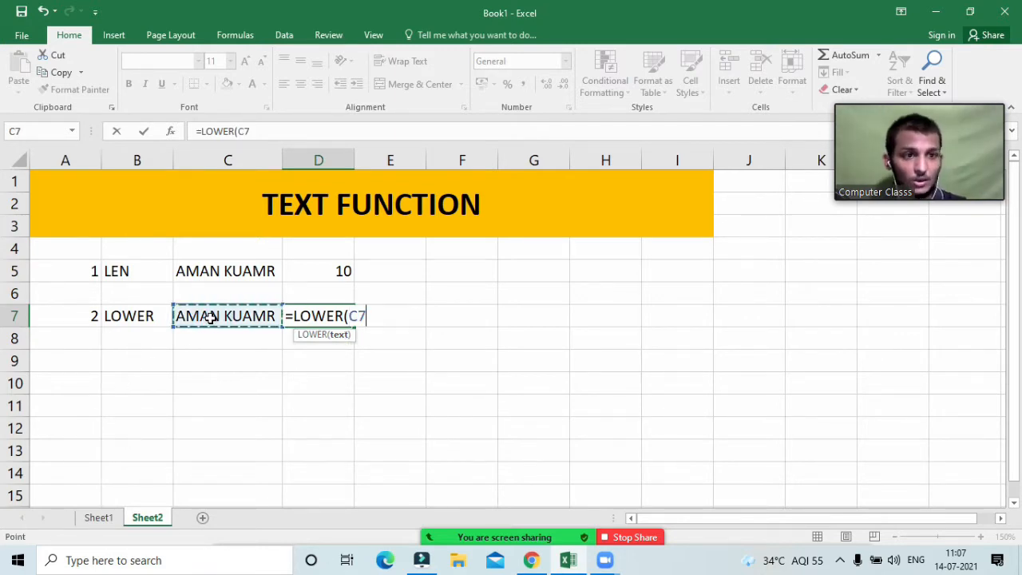
type(")")
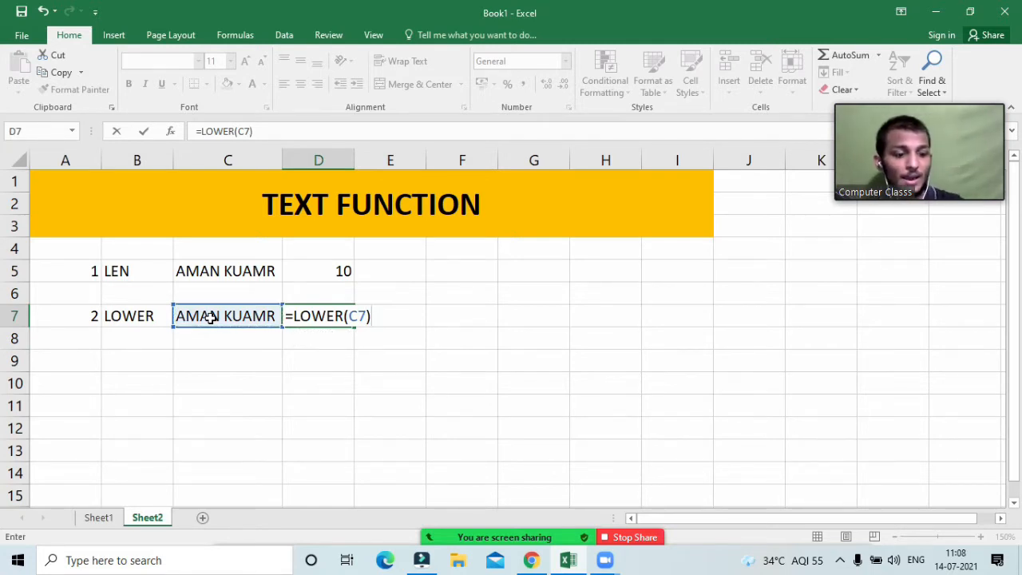
key("Return")
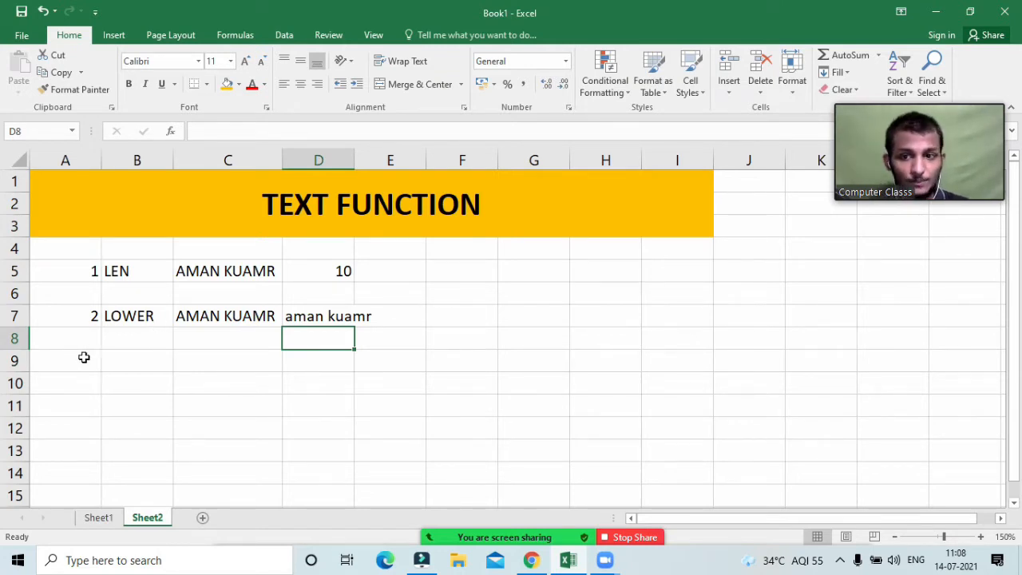
left_click(82, 357)
Step: Add example 3 labelled UPPER with a lowercase sample name in C9
type("3")
key("Tab")
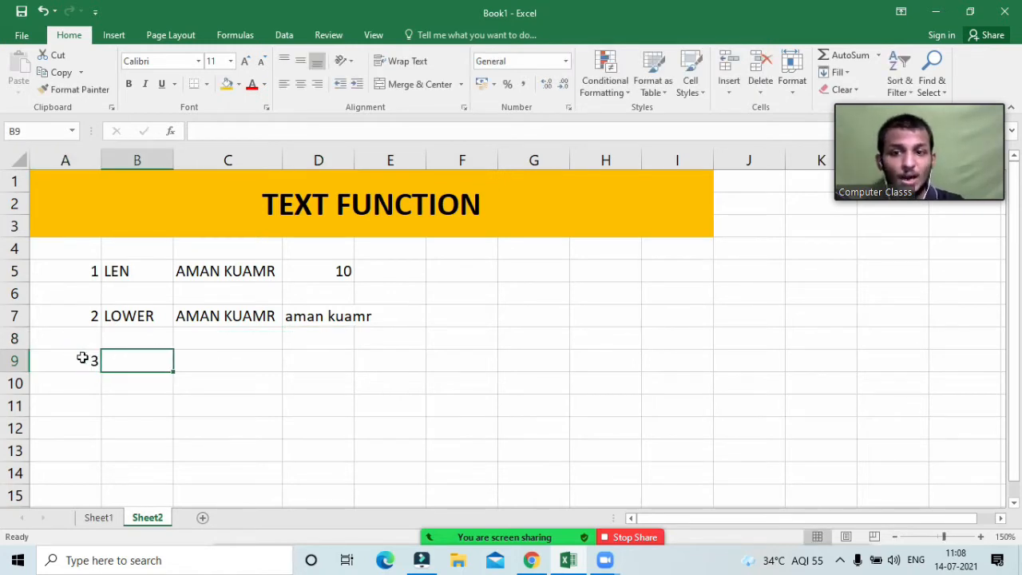
type("UP")
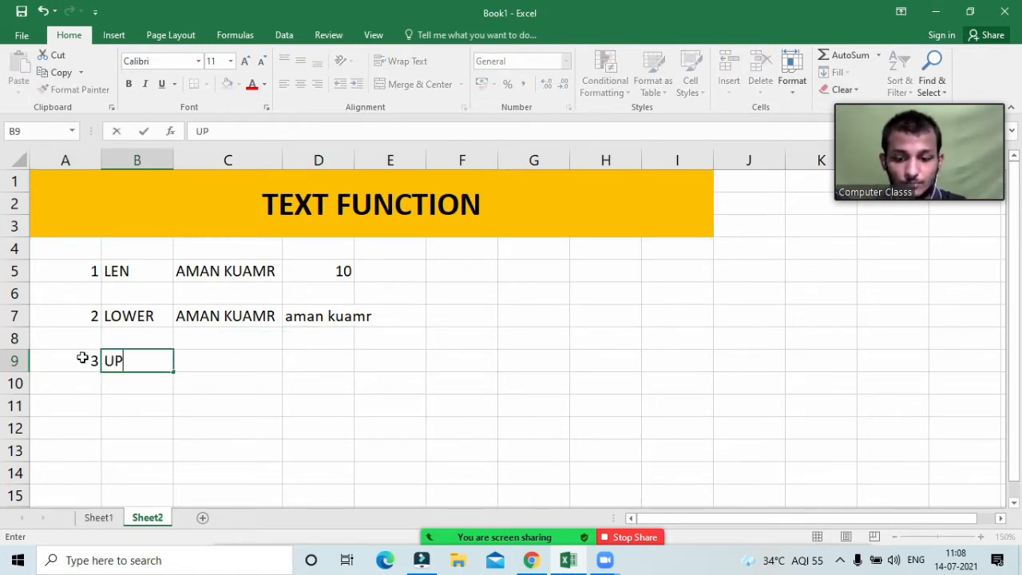
type("PER")
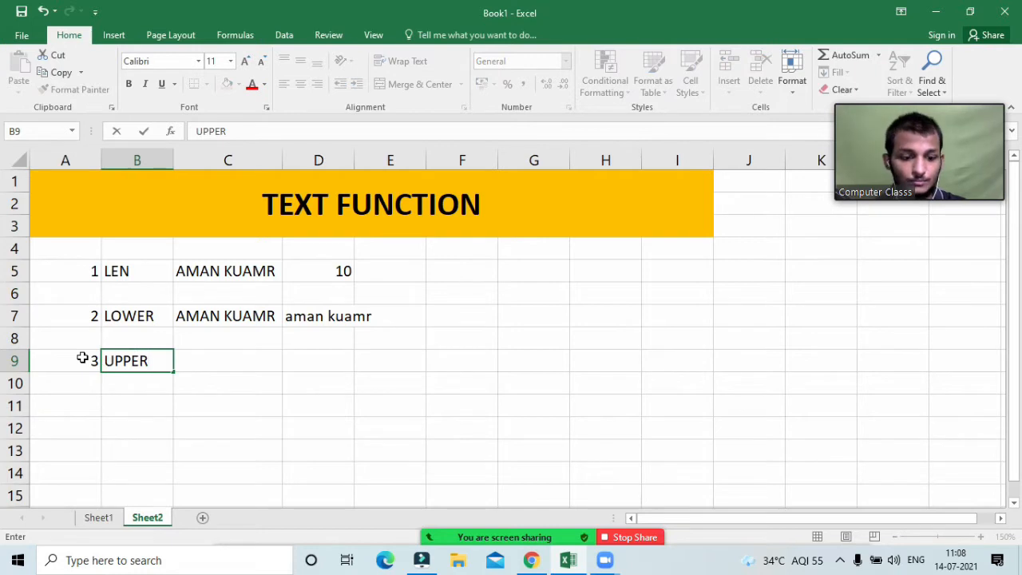
key("Return")
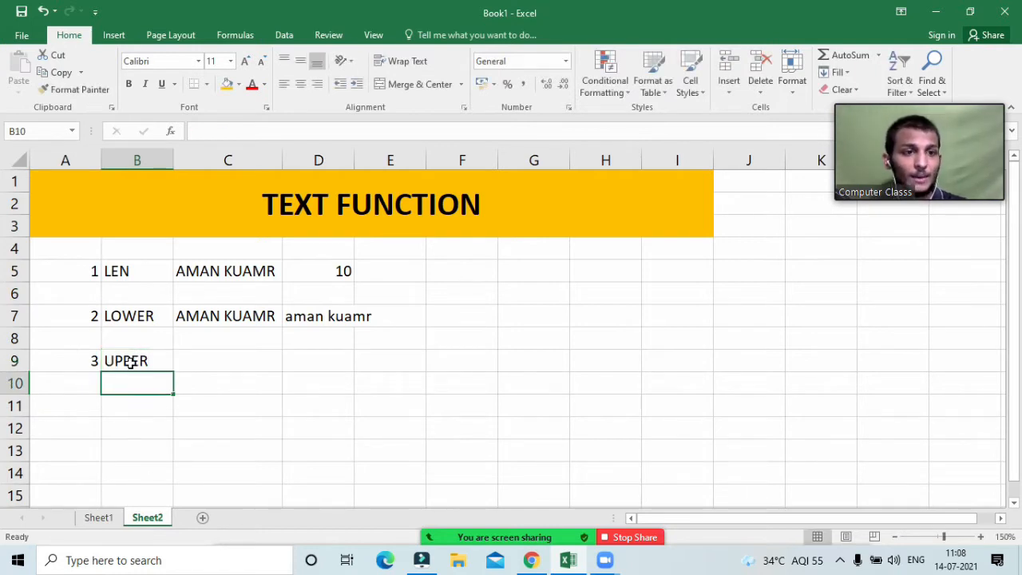
left_click(182, 361)
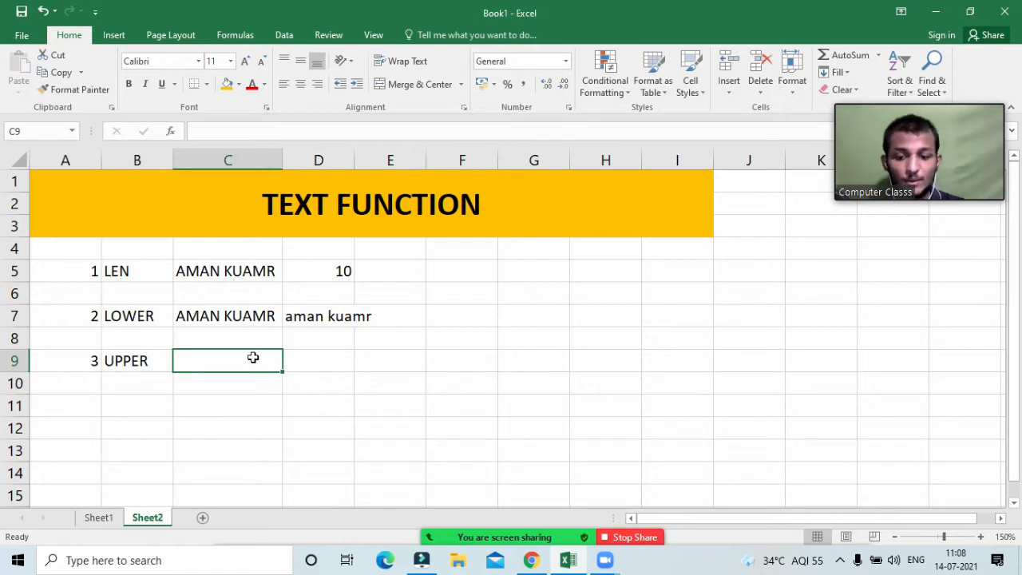
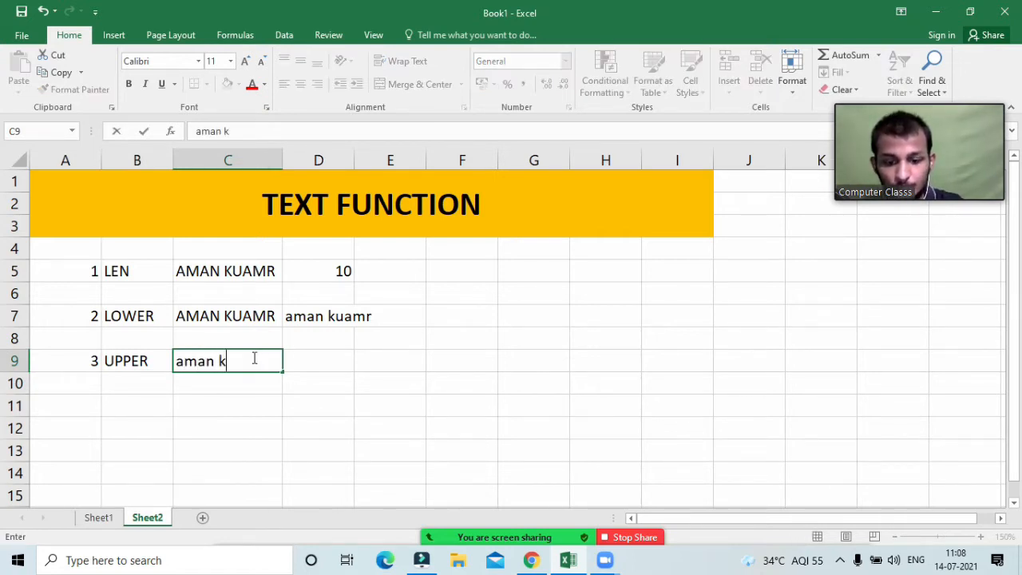
left_click(328, 362)
Step: Enter =UPPER(C9) in D9 to return the name in capitals
type("=")
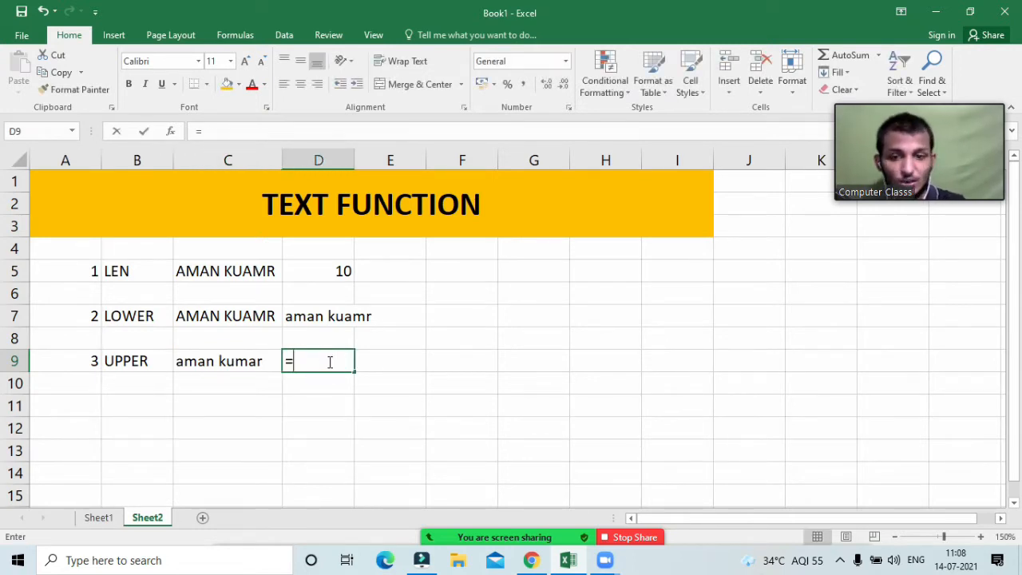
type("upp")
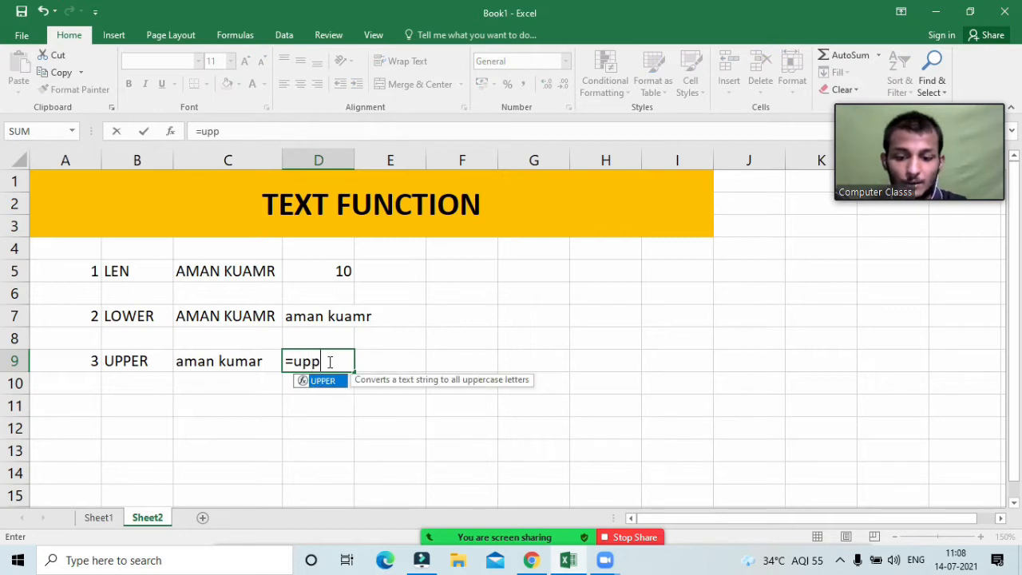
key("Tab")
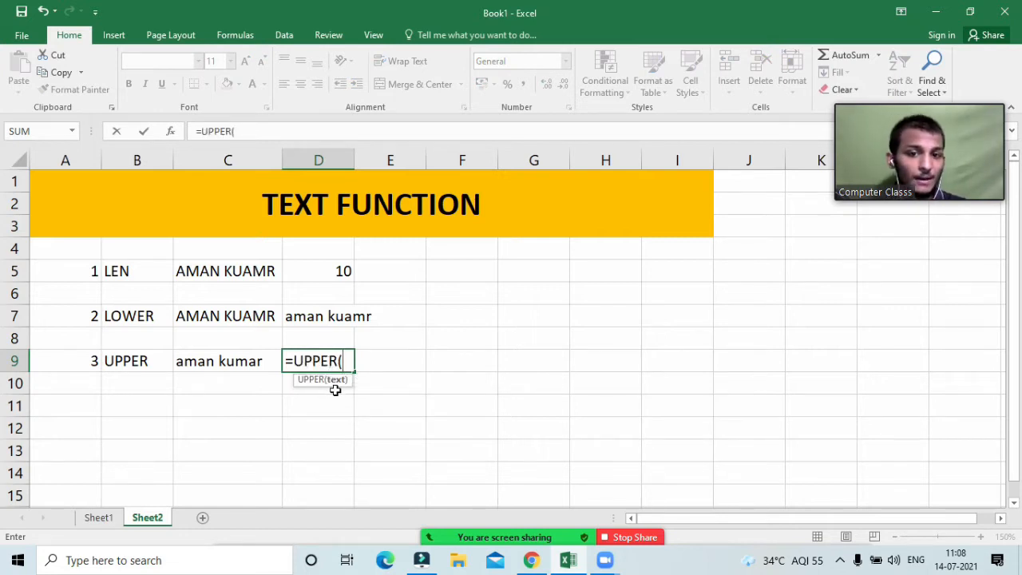
left_click(193, 363)
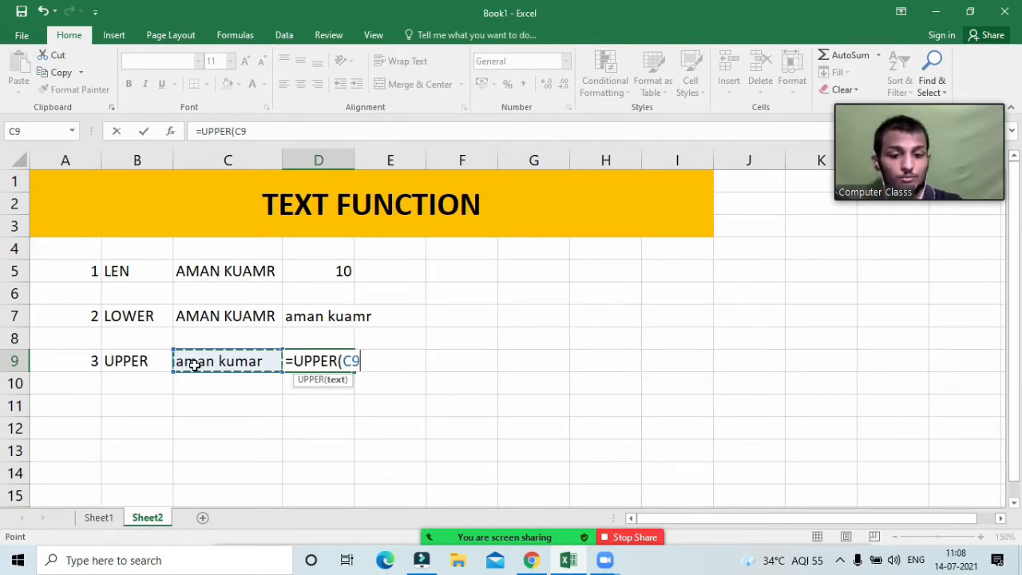
type(")")
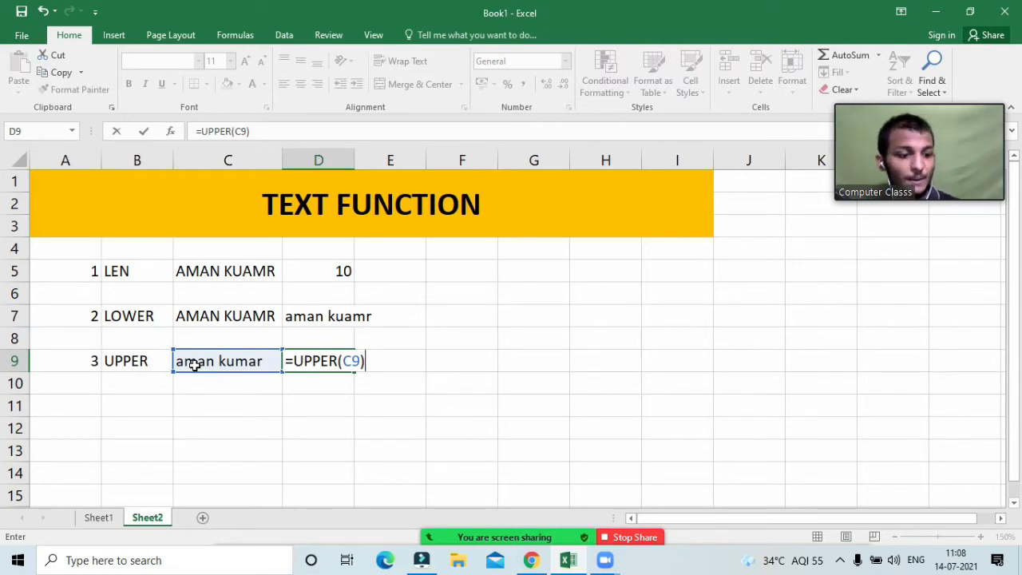
key("Return")
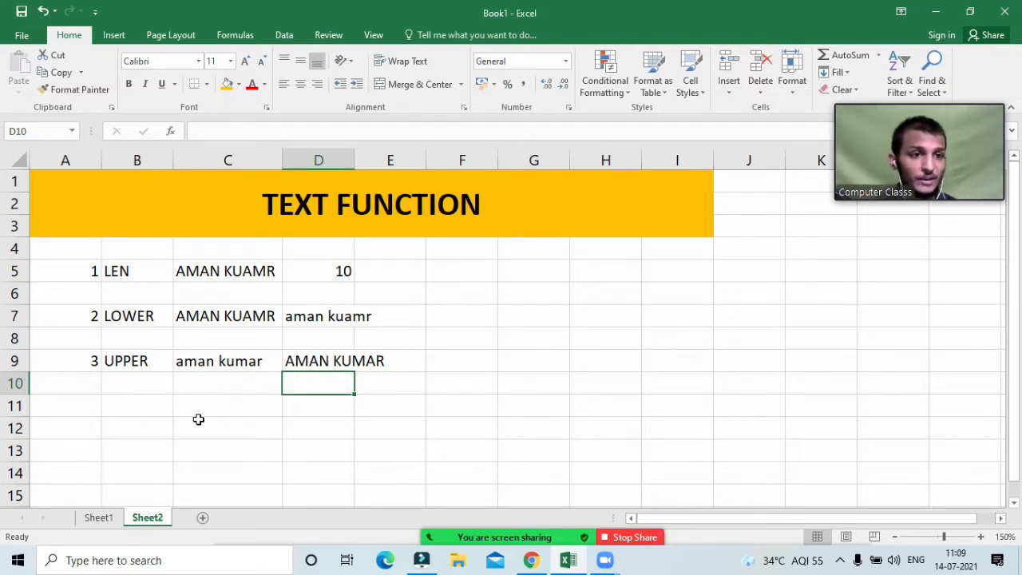
key("Left")
key("Left")
key("Left")
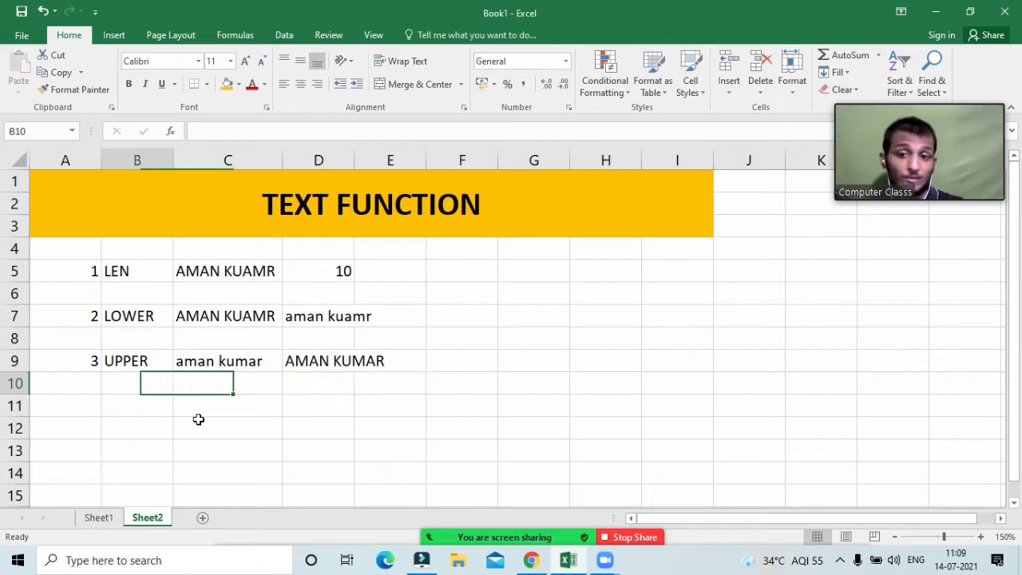
key("Down")
Step: Fill row 11 with 4, the label PROPER and an all-caps sample name
type("4")
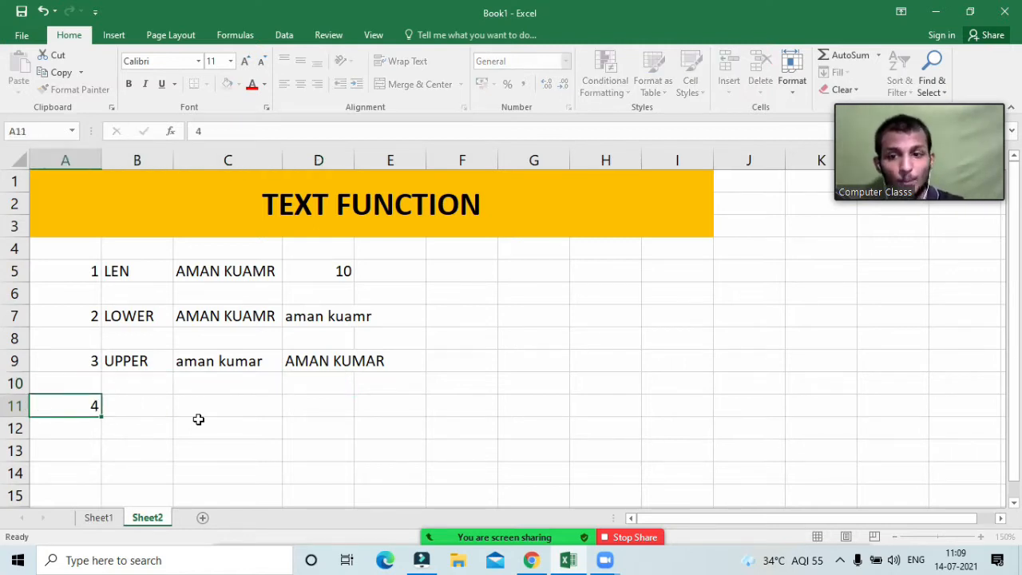
key("Tab")
type("Pro")
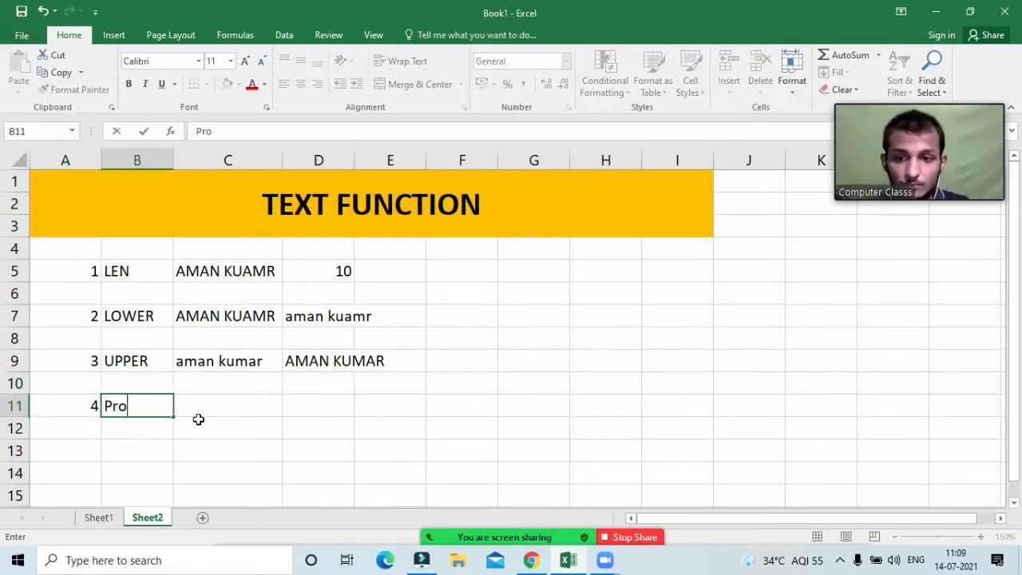
type("Per")
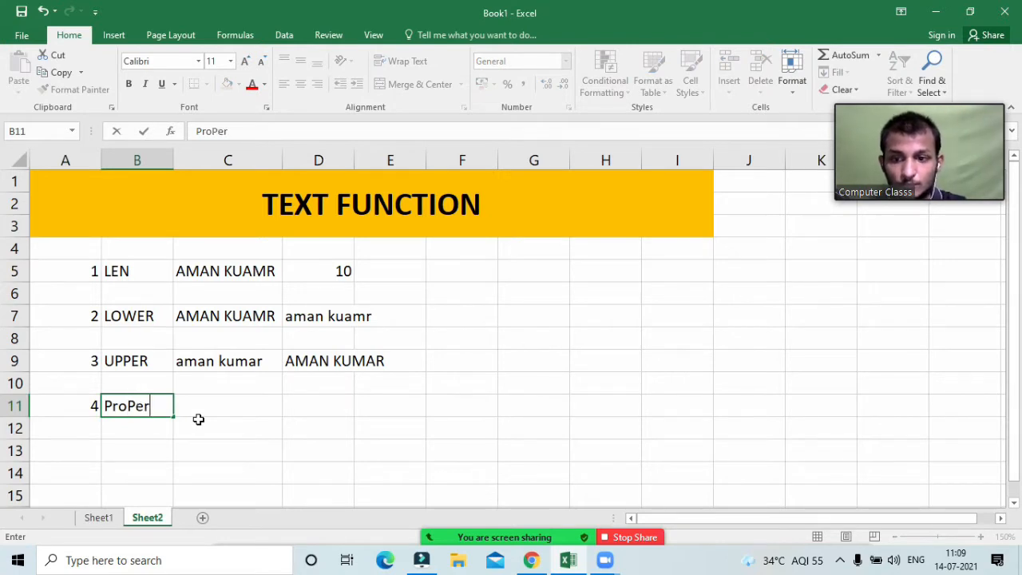
key("BackSpace")
key("BackSpace")
key("BackSpace")
type("P")
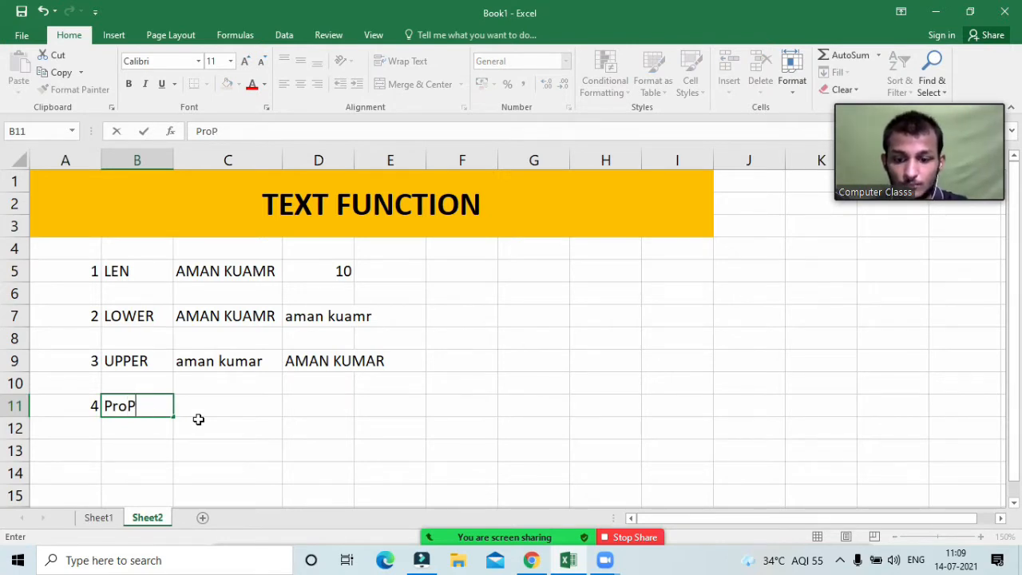
key("BackSpace")
key("BackSpace")
key("BackSpace")
type("ROPER")
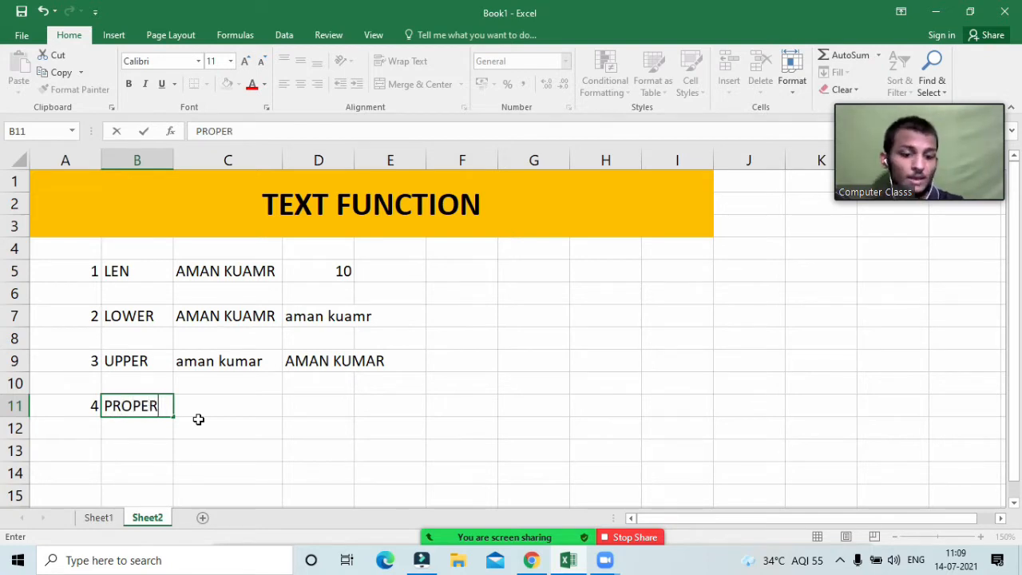
key("Tab")
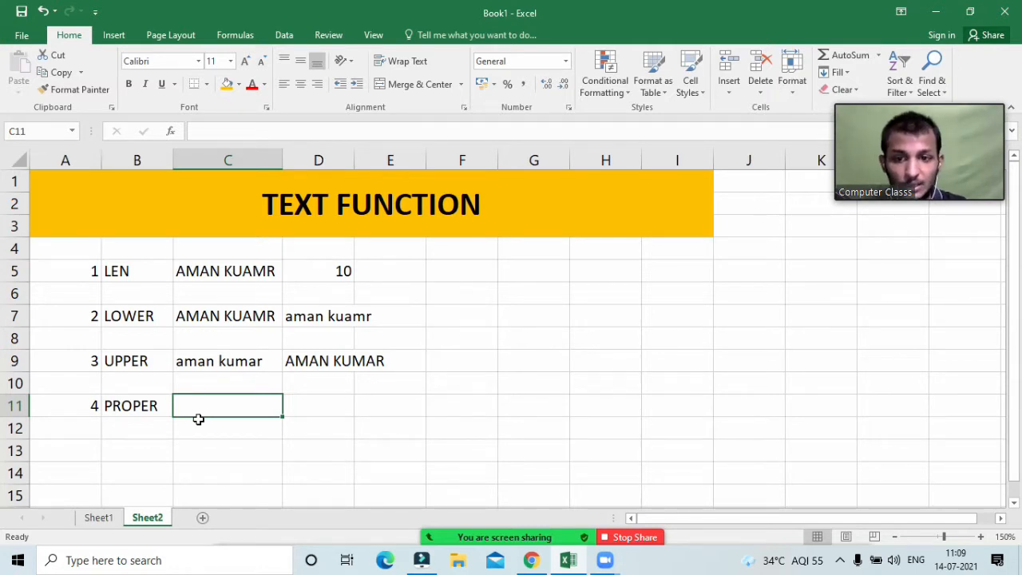
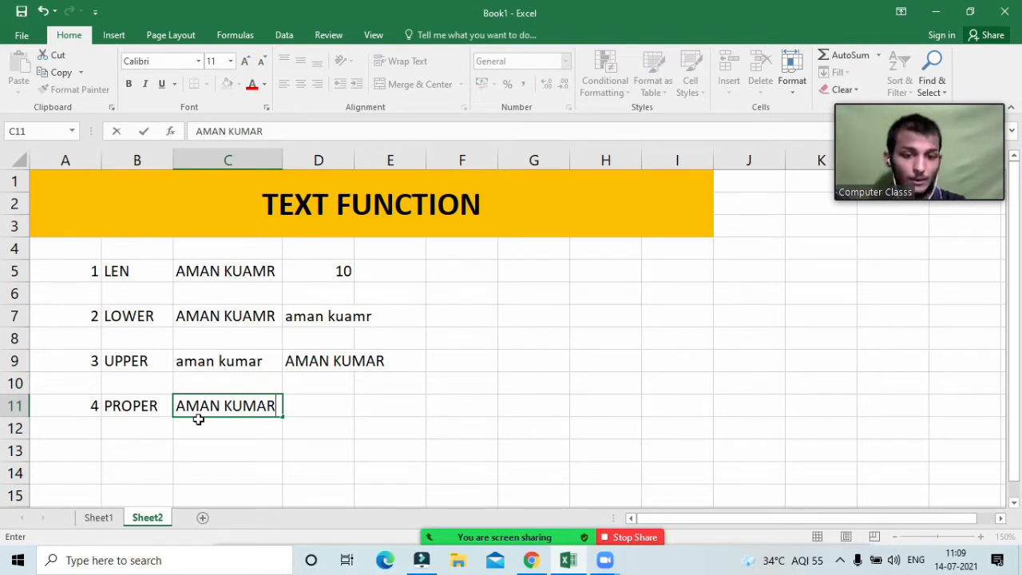
key("Tab")
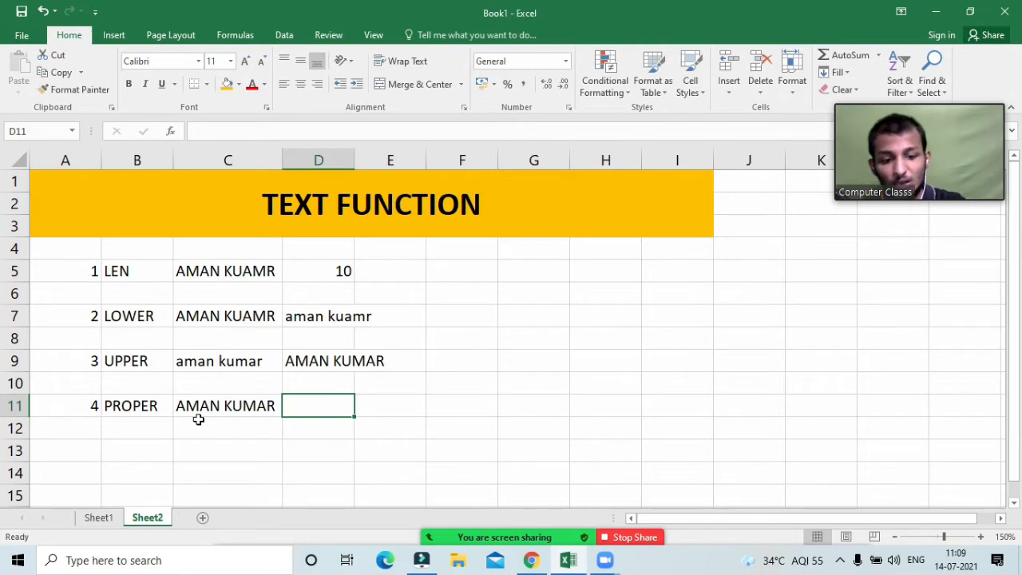
Step: Enter =PROPER(C11) in D11 to capitalise the name word by word
type("=prop")
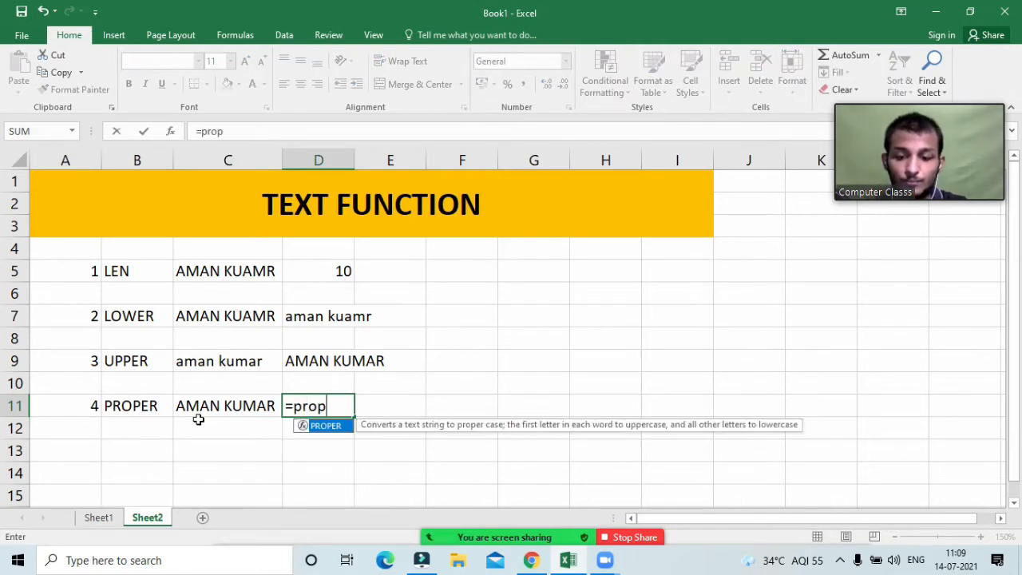
key("Tab")
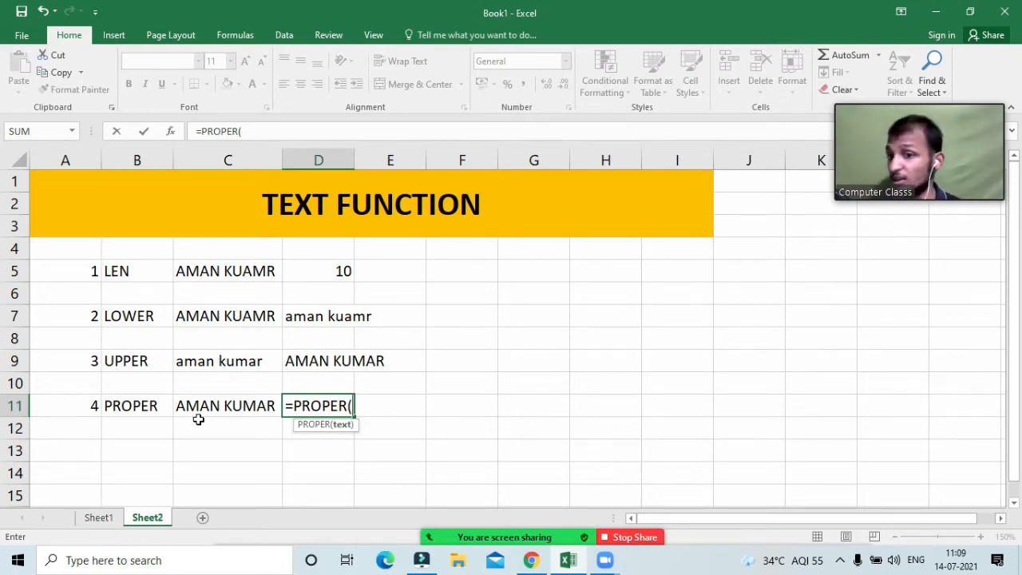
left_click(198, 419)
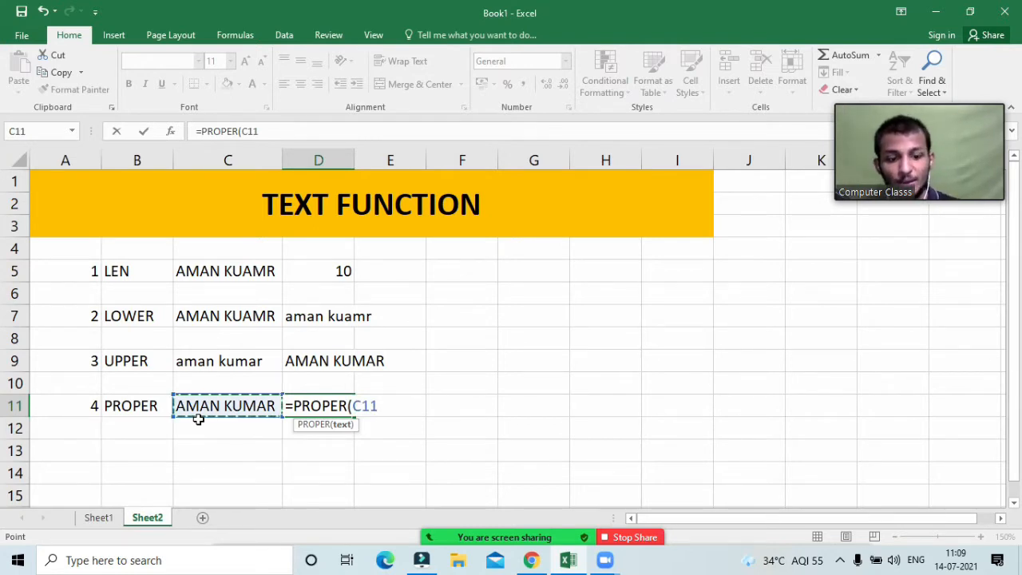
type(")")
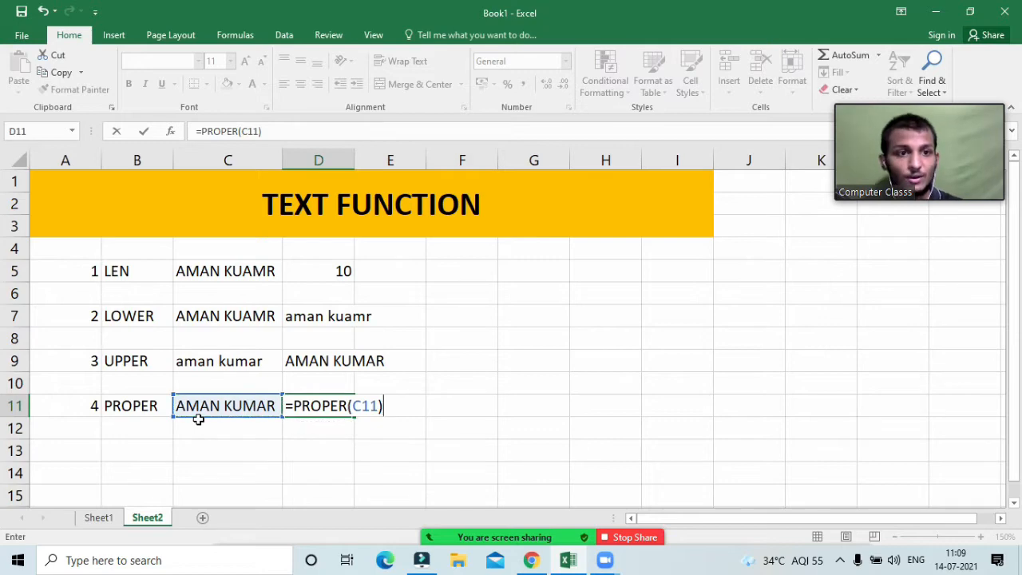
left_click(198, 421)
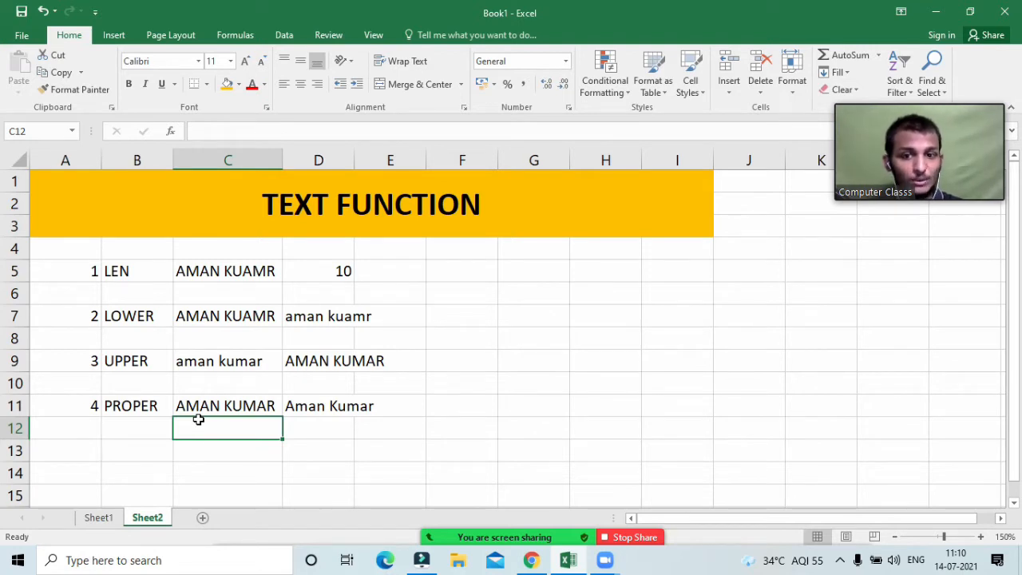
Step: Enter 5 in A13 and the label LEFT in B13
key("Left")
key("Down")
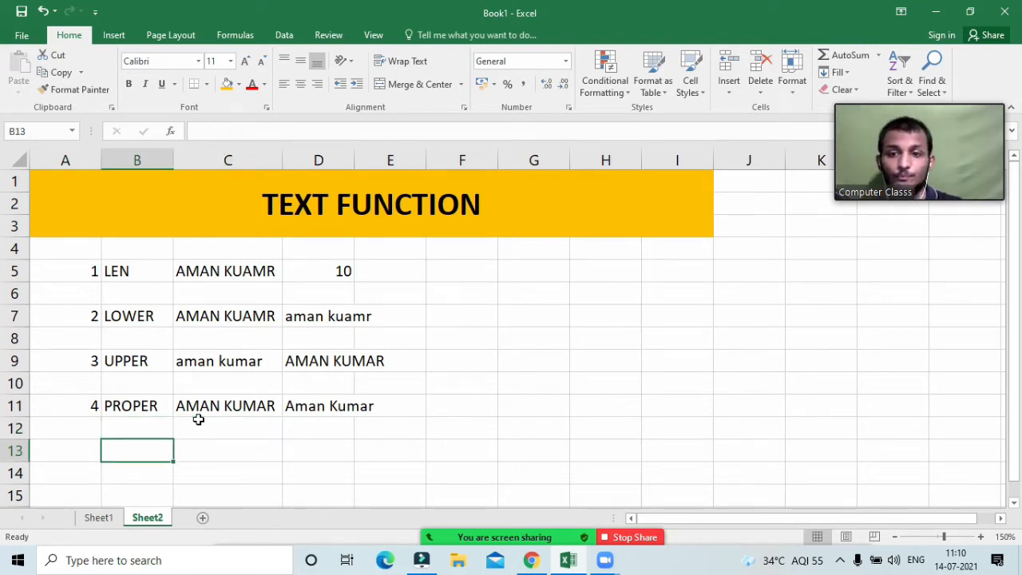
key("Left")
type("5")
key("Tab")
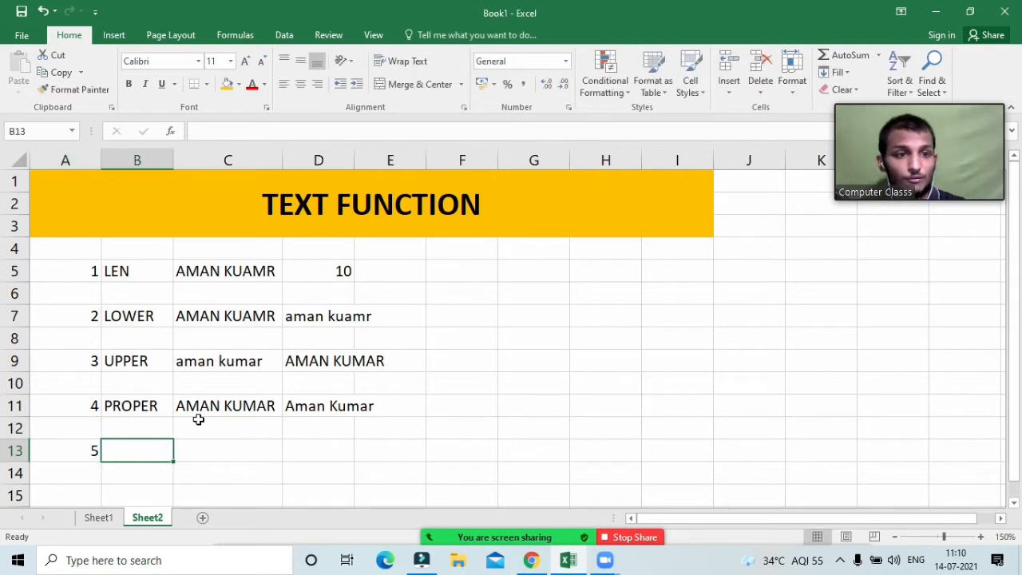
type("LRFT")
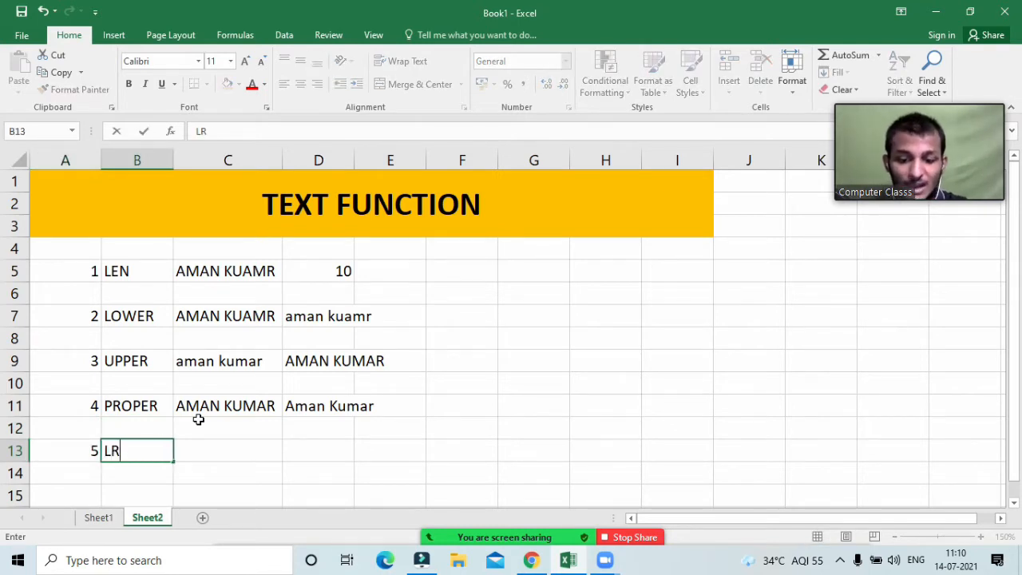
key("BackSpace")
key("BackSpace")
key("BackSpace")
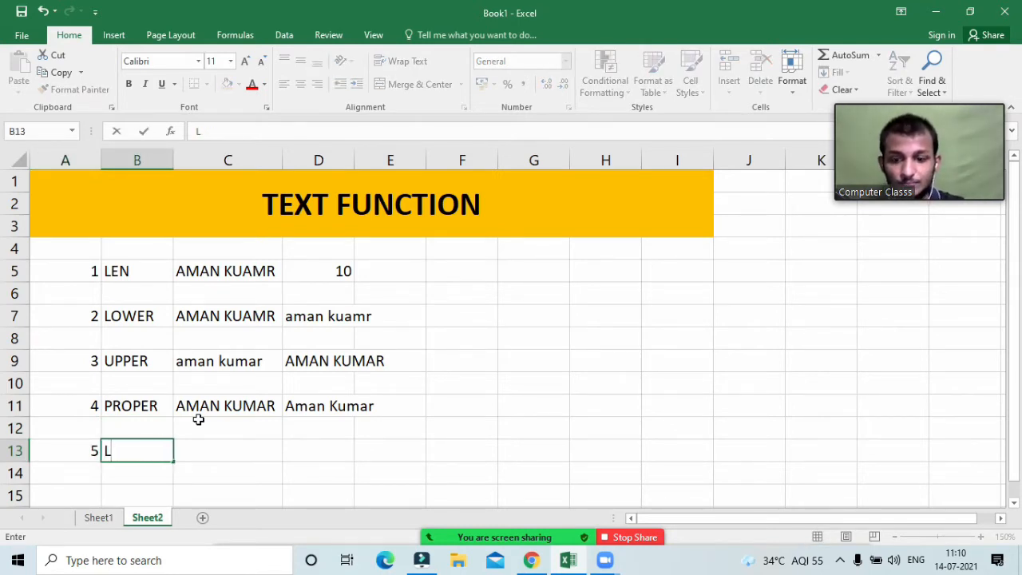
type("EFT")
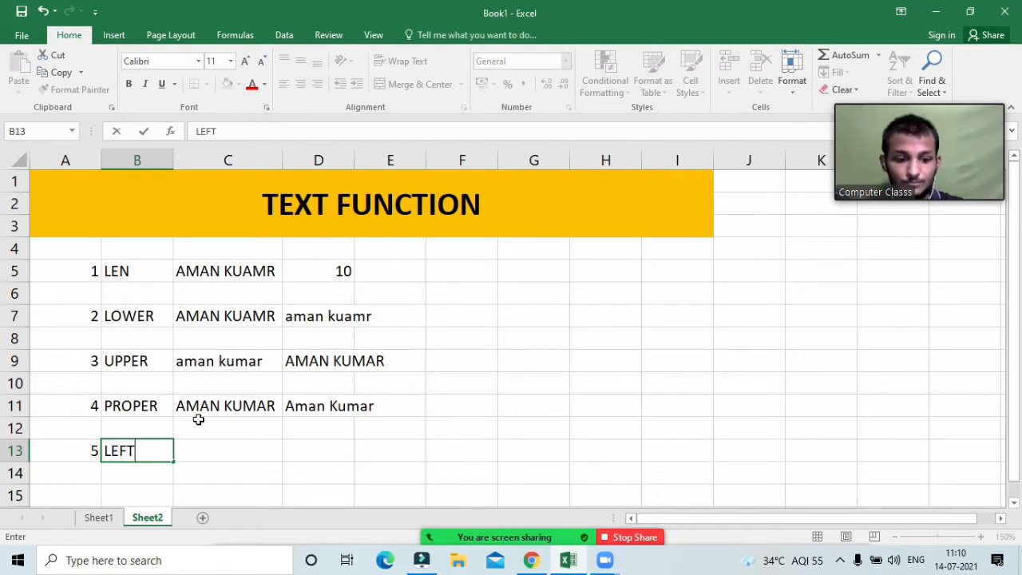
key("Tab")
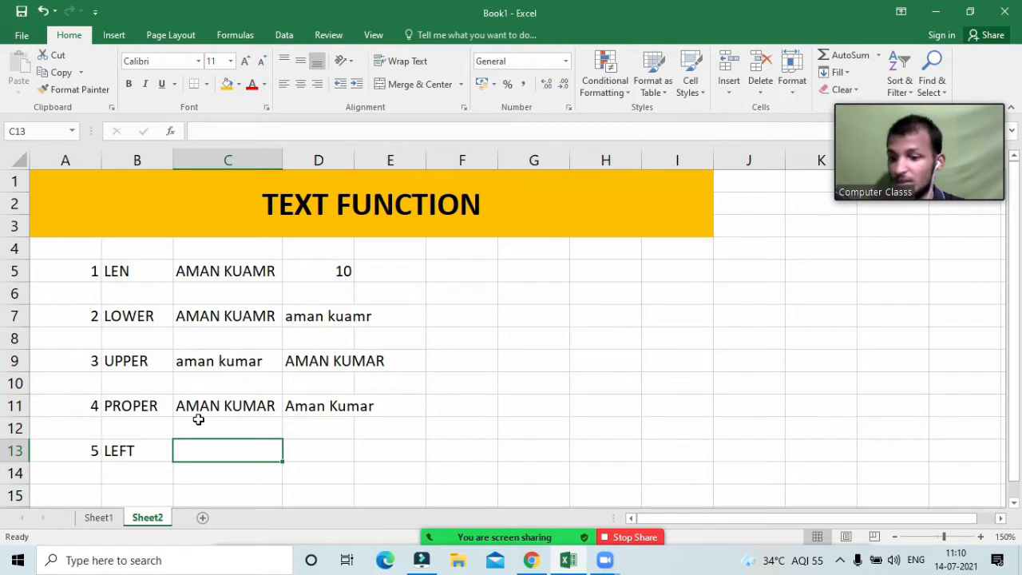
Step: Put SUNDAY in C13 and =LEFT(C13,3) in D13 to get SUN
type("SUN")
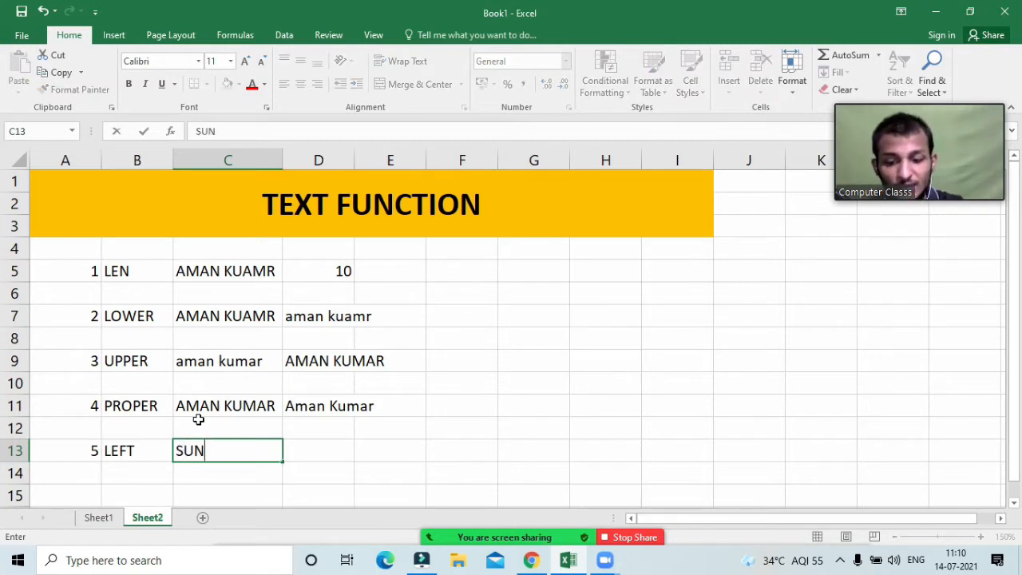
type("DAY")
key("Tab")
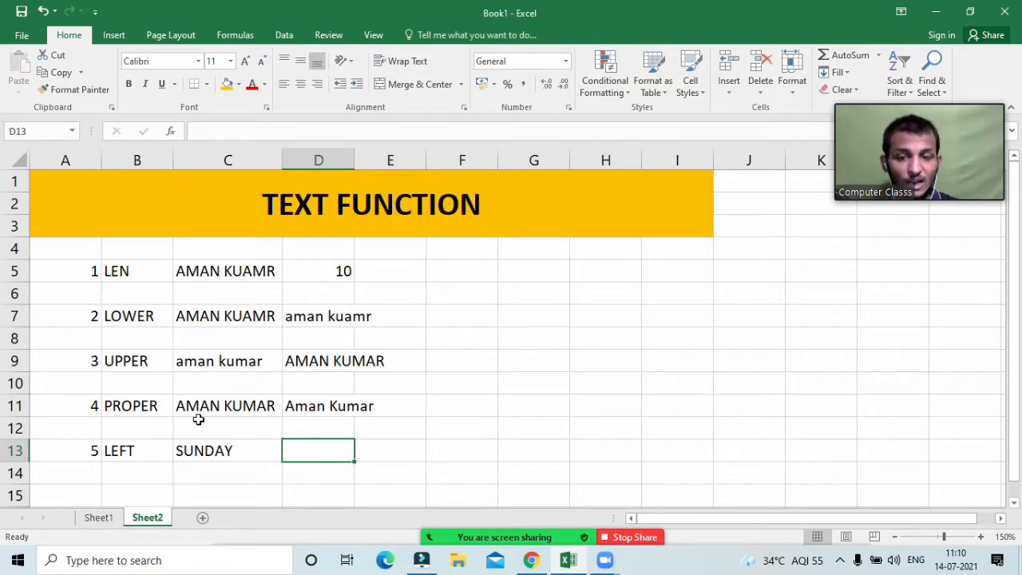
type("=")
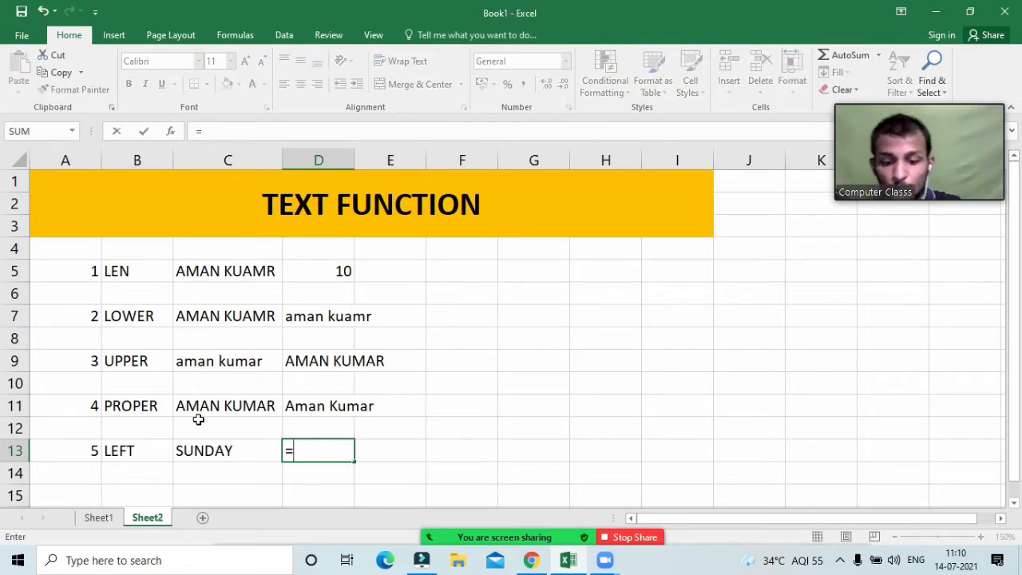
type("left")
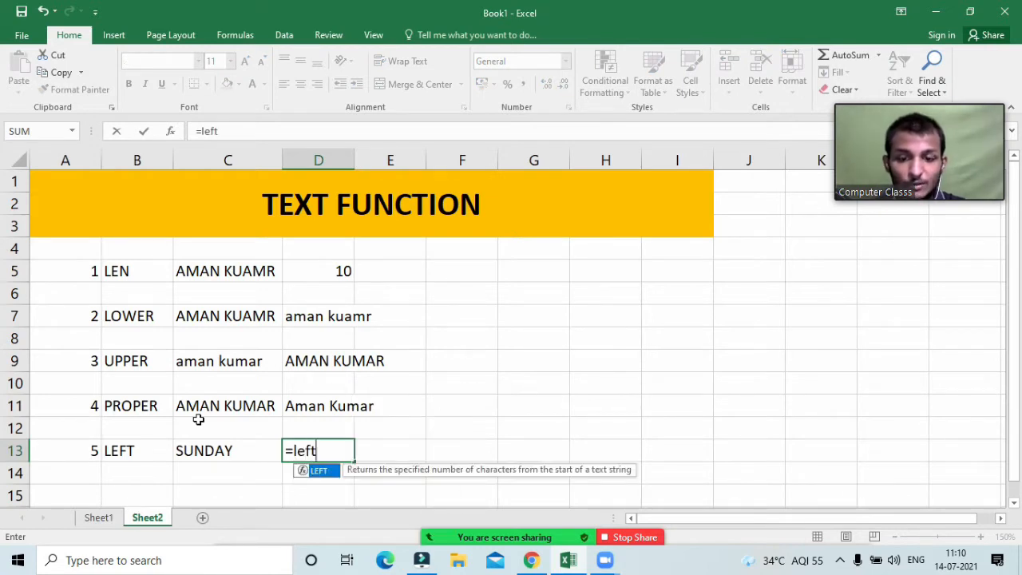
key("Tab")
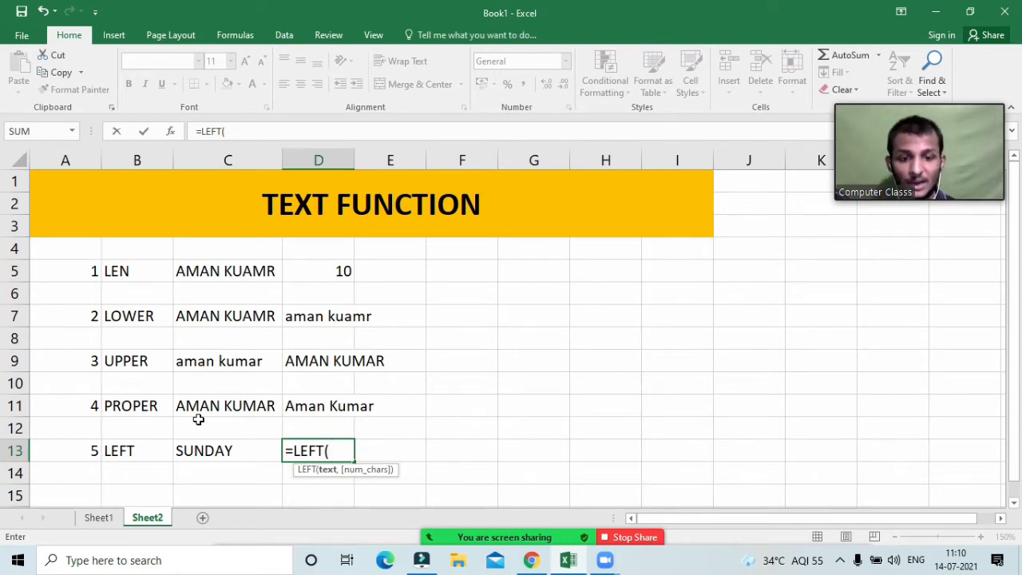
key("Left")
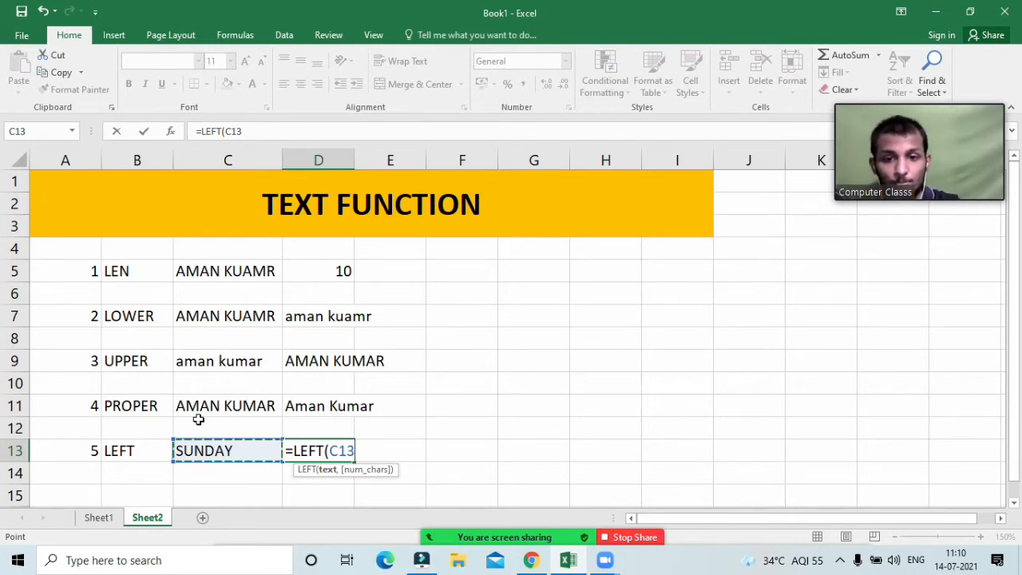
type(",3")
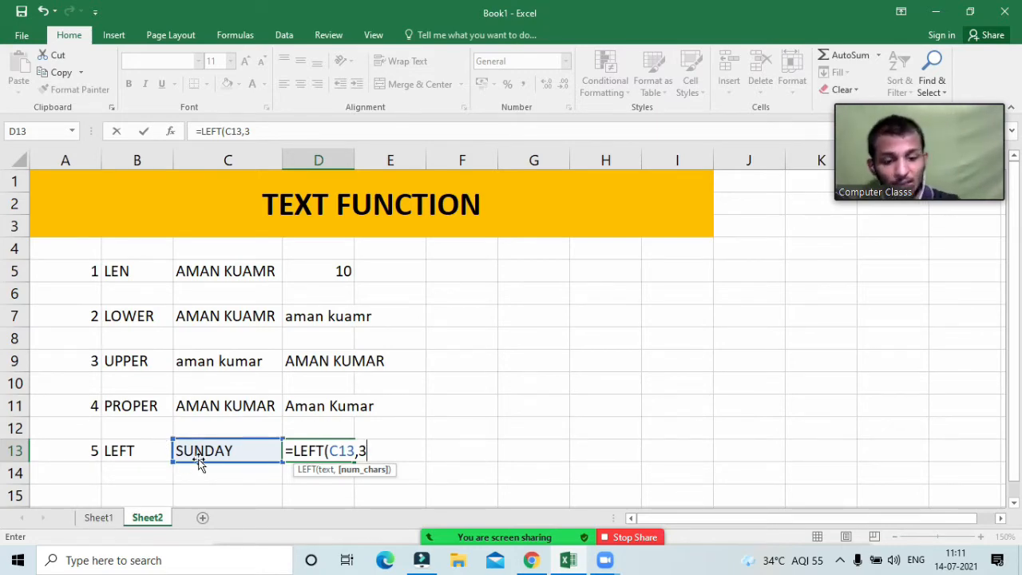
type(")")
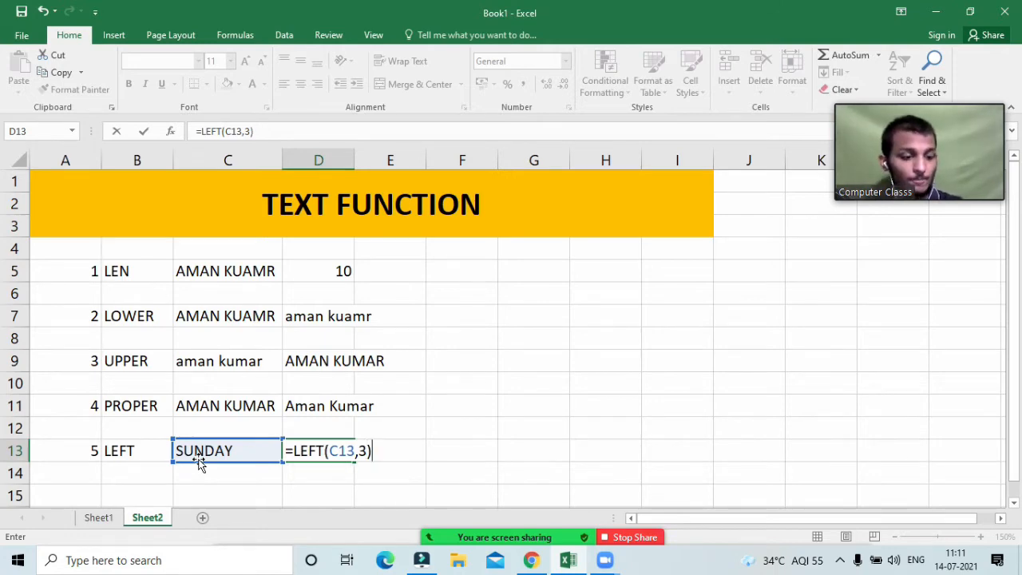
key("Return")
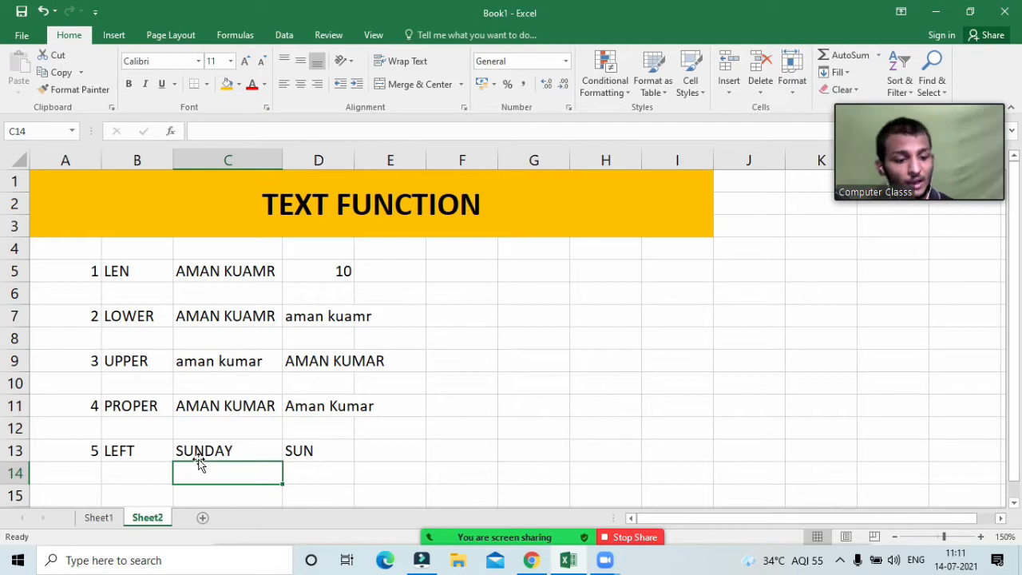
left_click(358, 447)
left_click(334, 450)
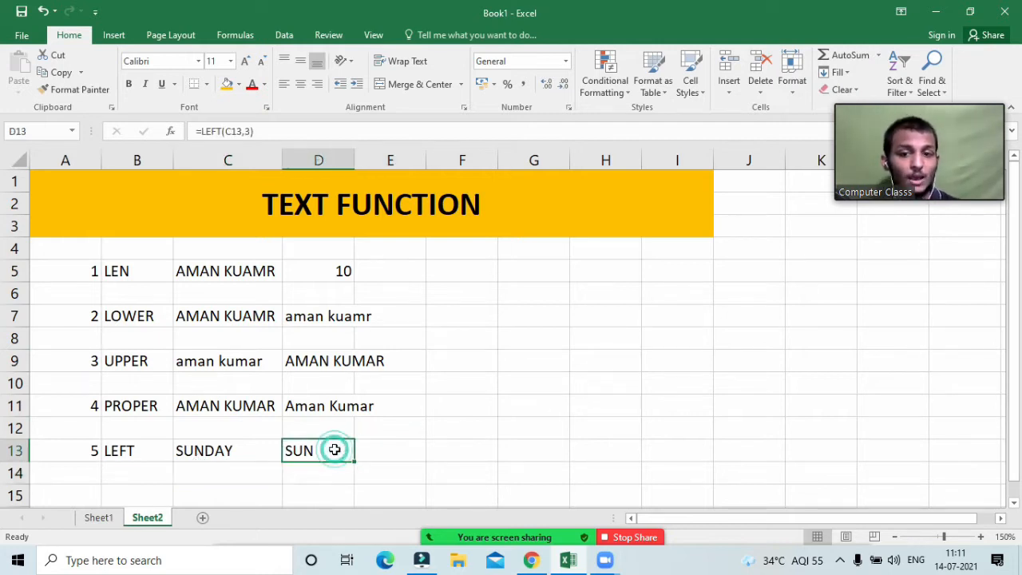
double_click(335, 449)
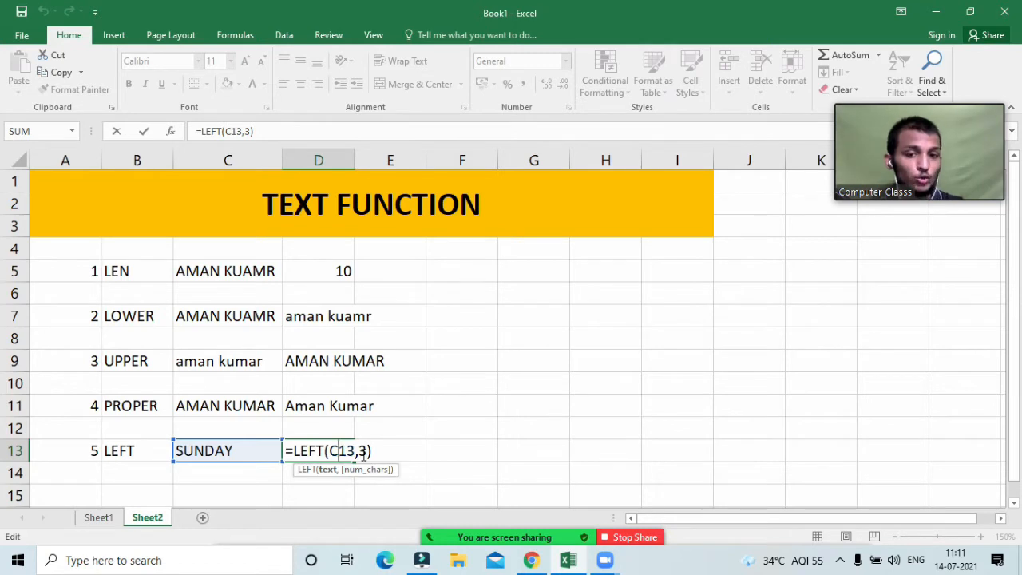
key("Return")
key("Left")
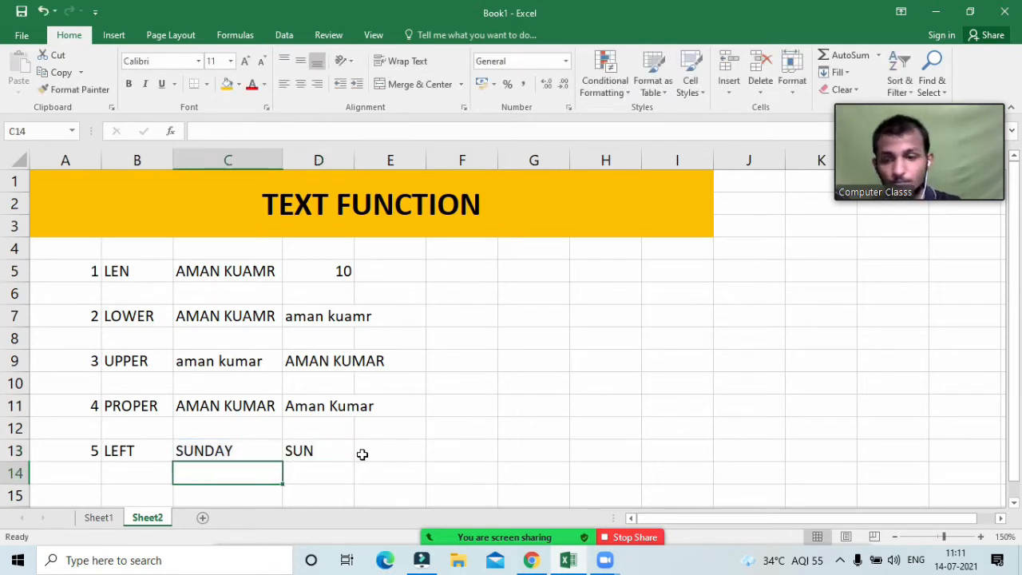
key("Left")
key("Down")
key("Left")
Step: Fill row 15 with 6, the label RIGHT and MONDAY
type("6")
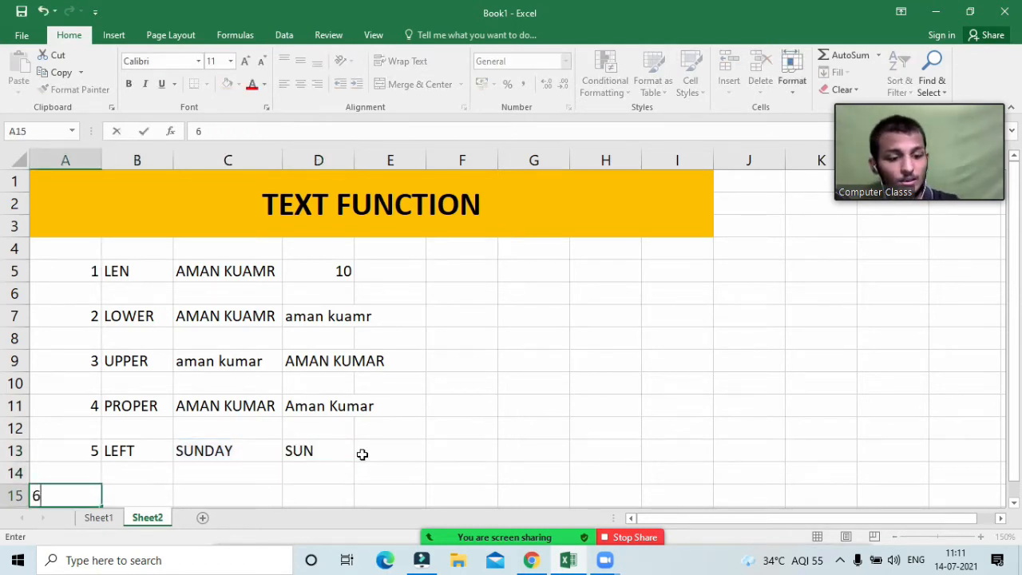
key("Tab")
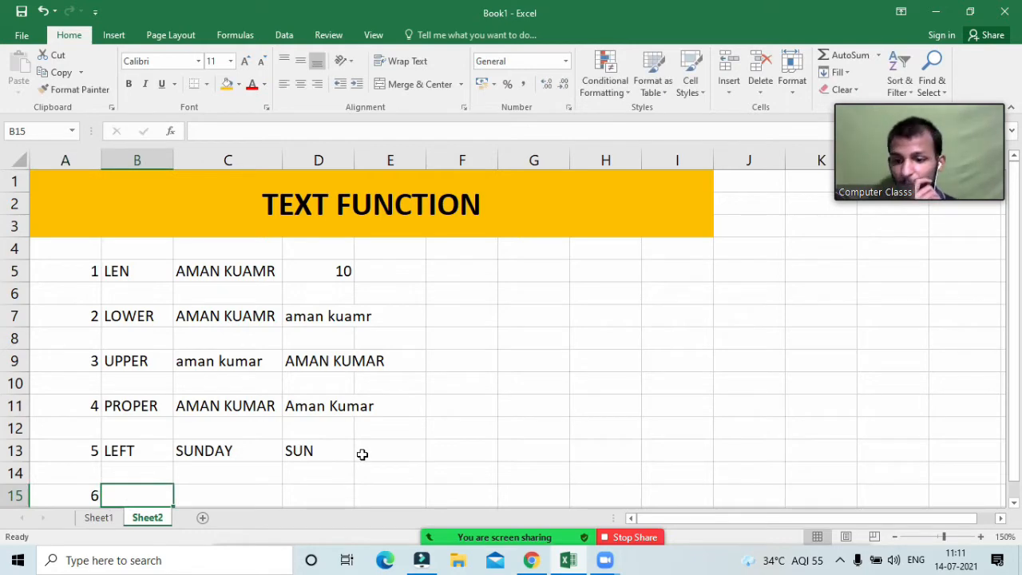
type("RIGHT")
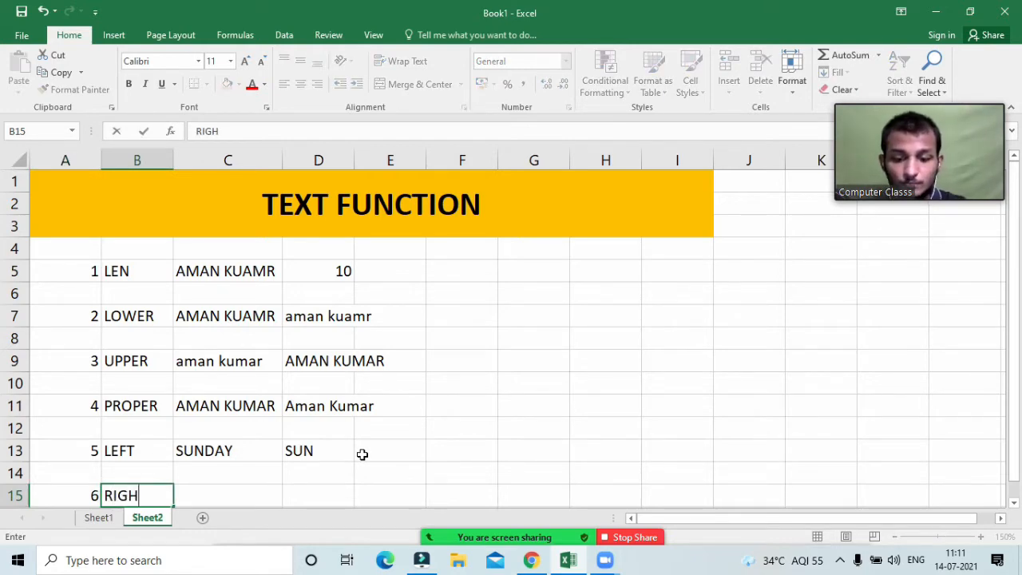
key("Tab")
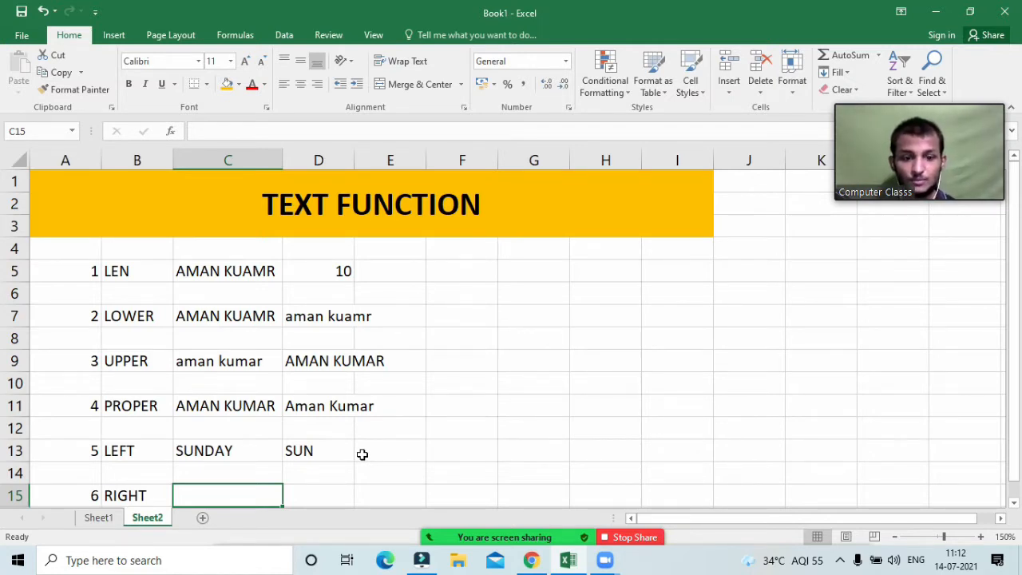
type("=")
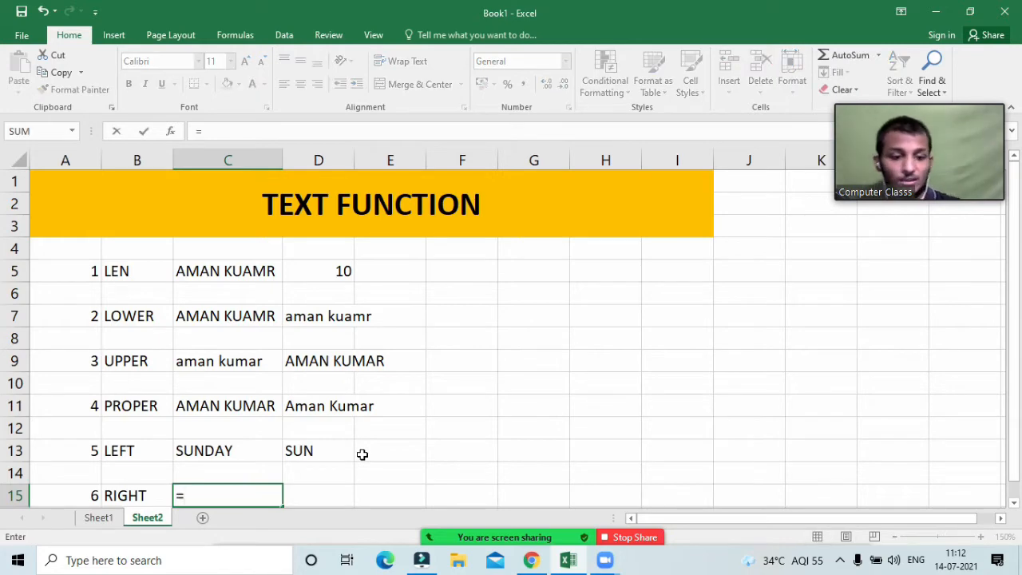
key("BackSpace")
type("MONDAY")
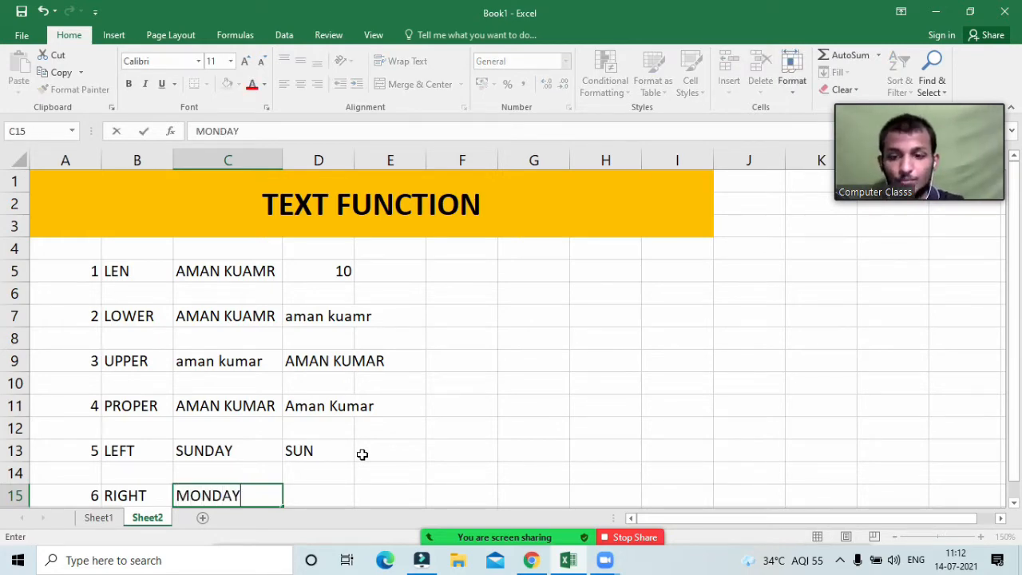
key("Tab")
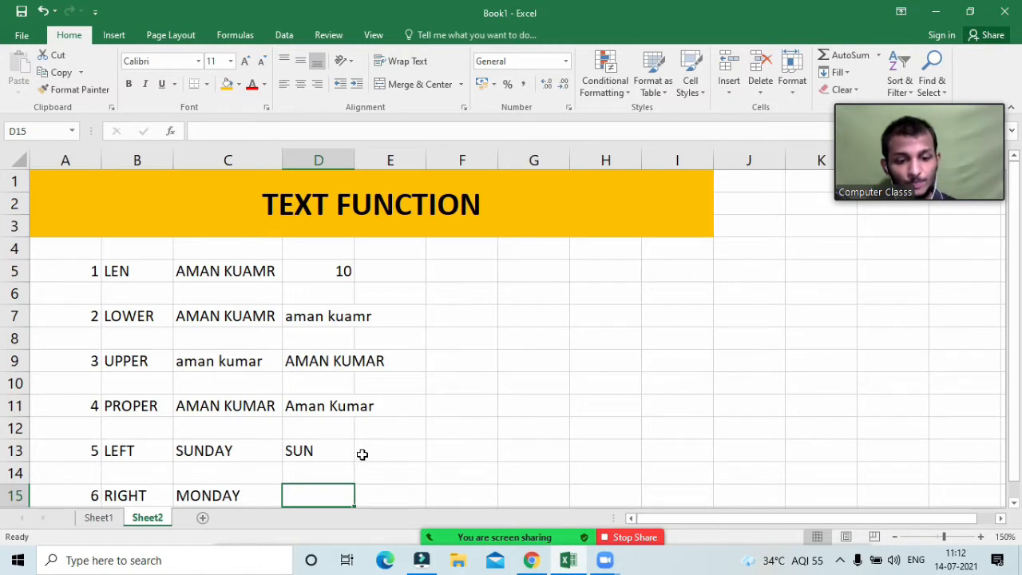
Step: Enter =RIGHT(C15,3) in D15 so it returns DAY
type("=rig")
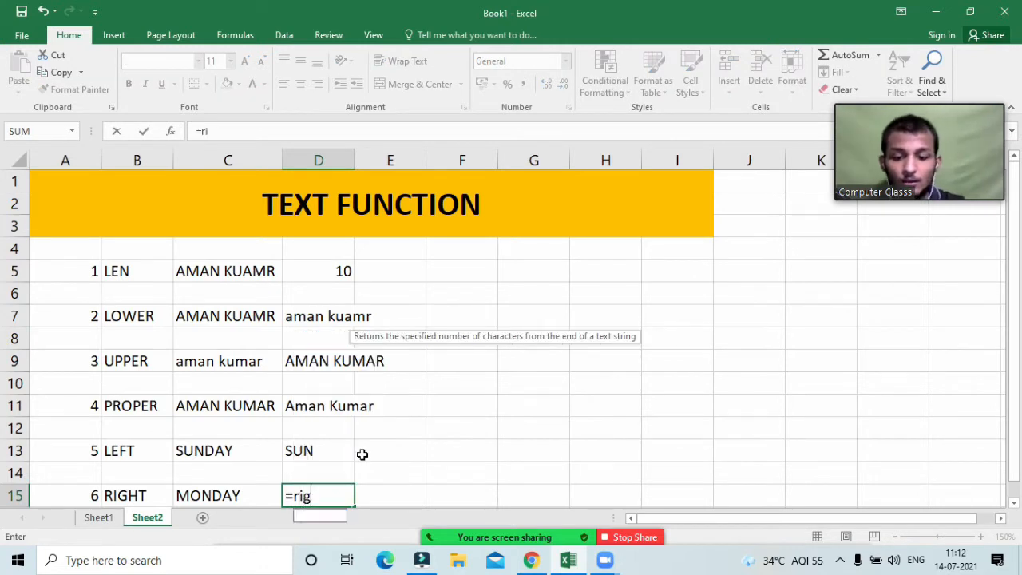
type("htq")
key("BackSpace")
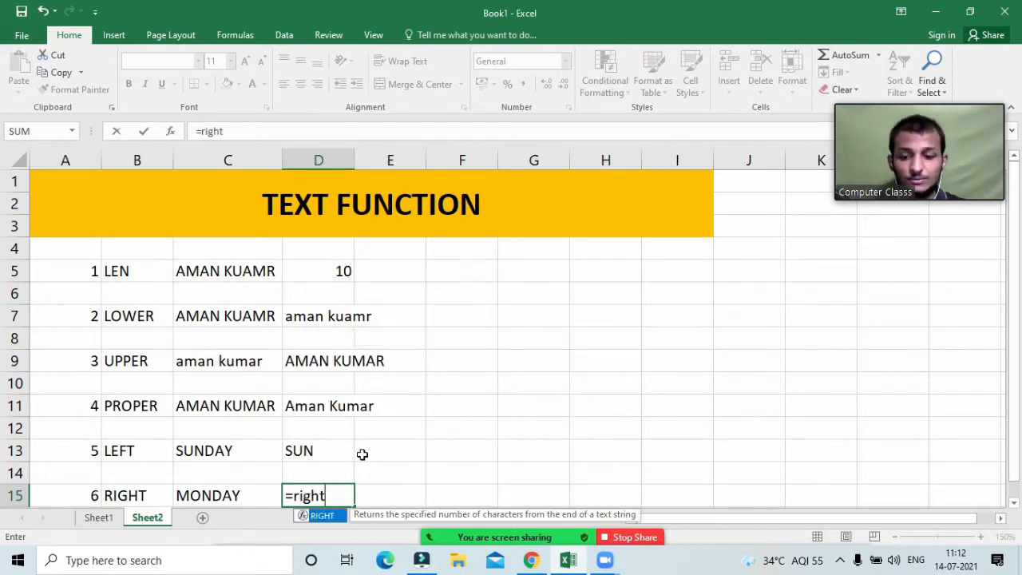
key("Tab")
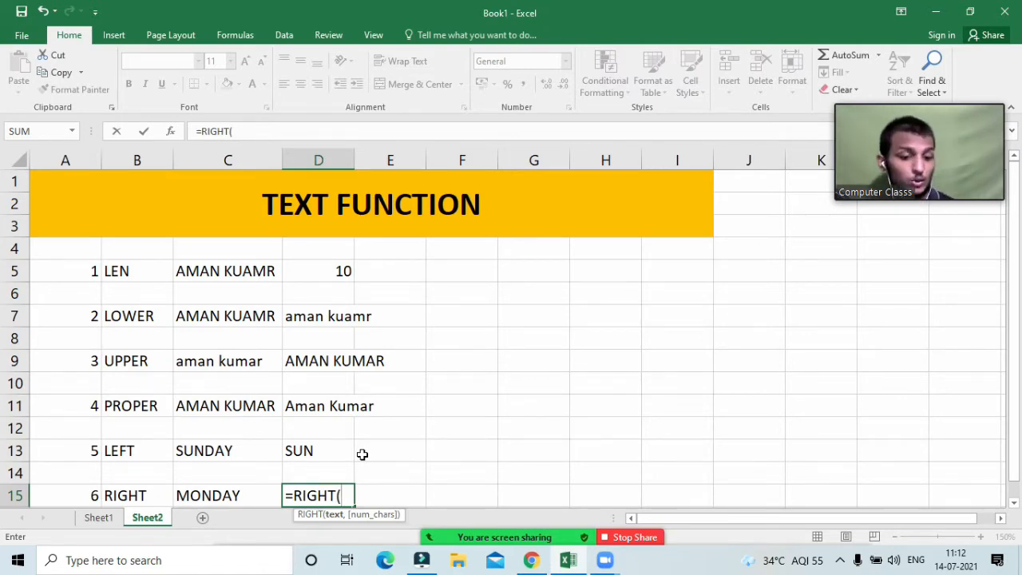
key("Left")
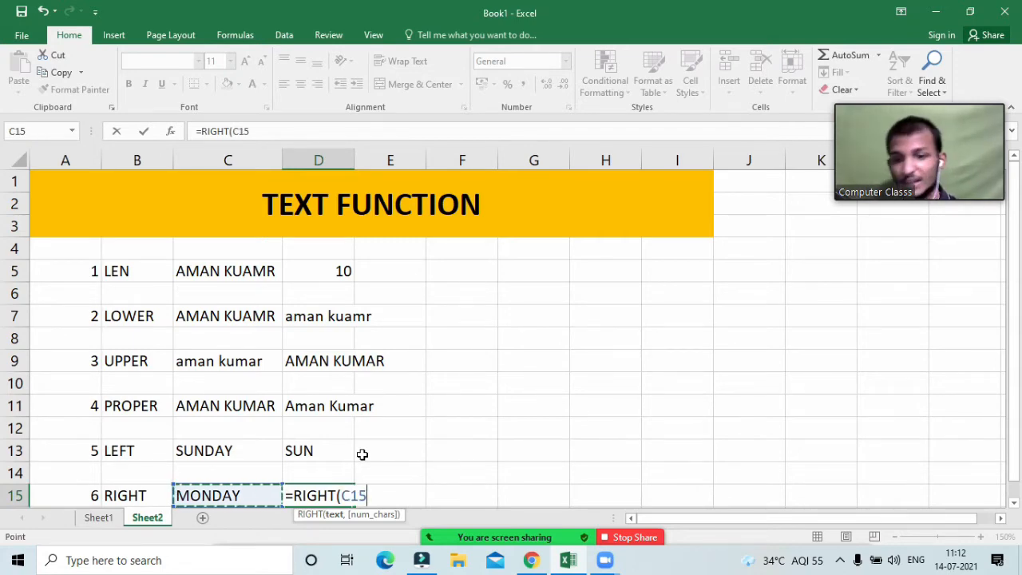
type(",")
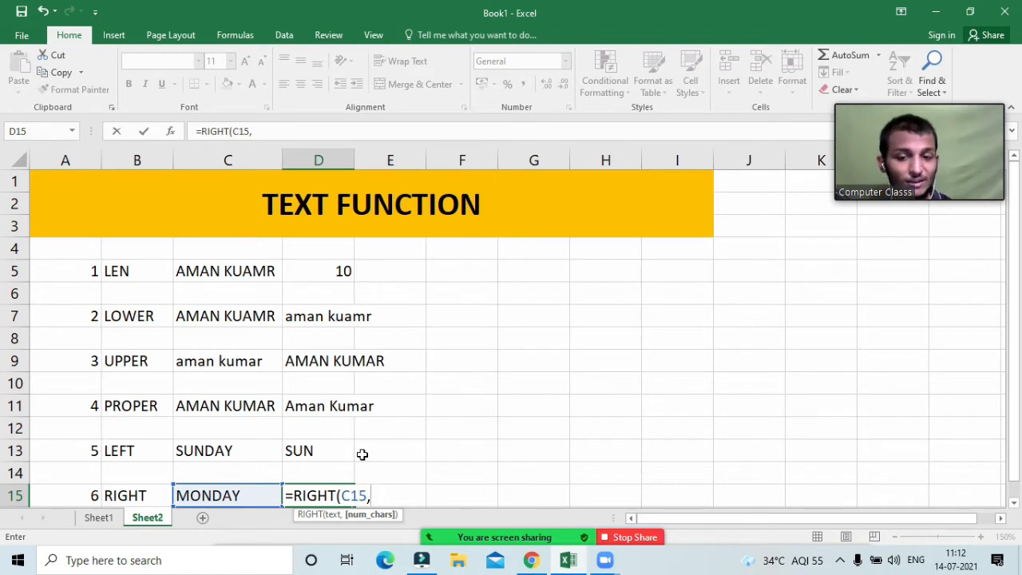
type("3")
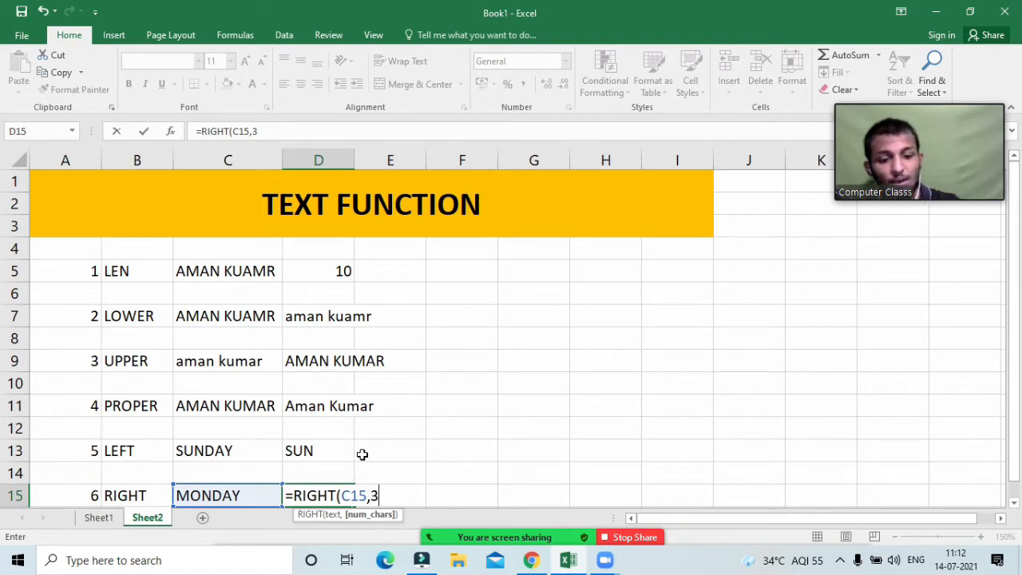
type(")")
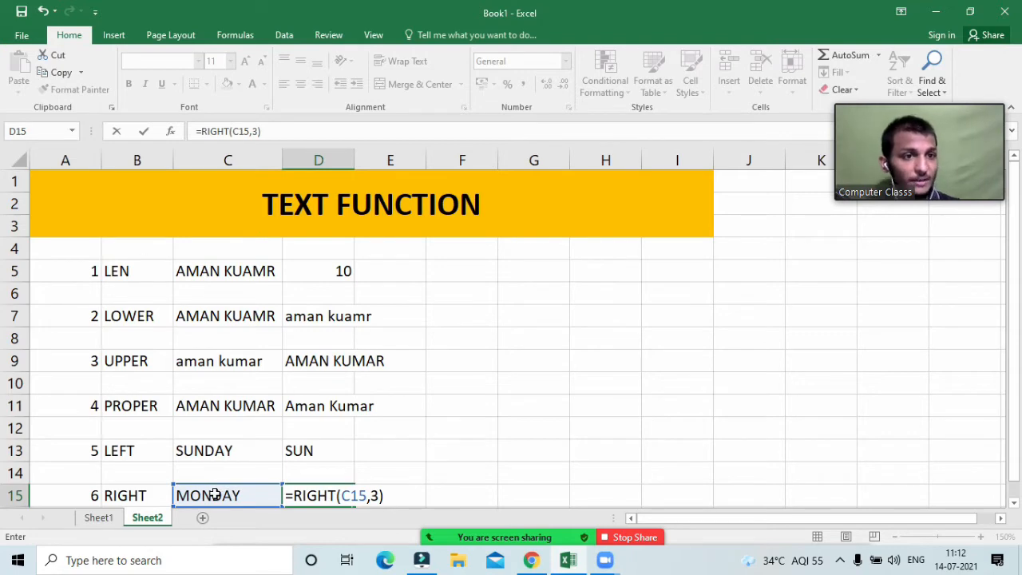
key("Return")
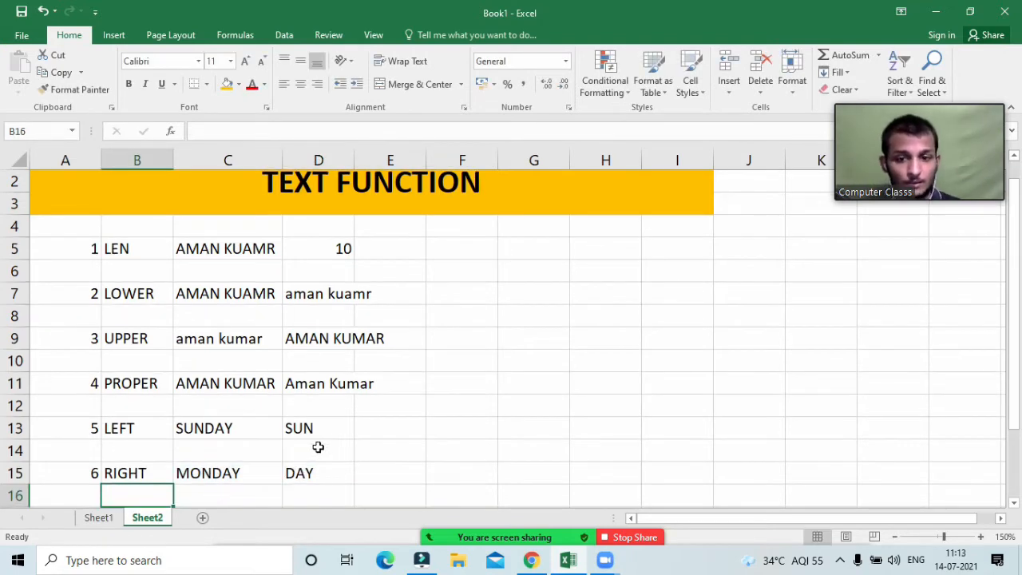
scroll(317, 445, "down", 2)
left_click(307, 396)
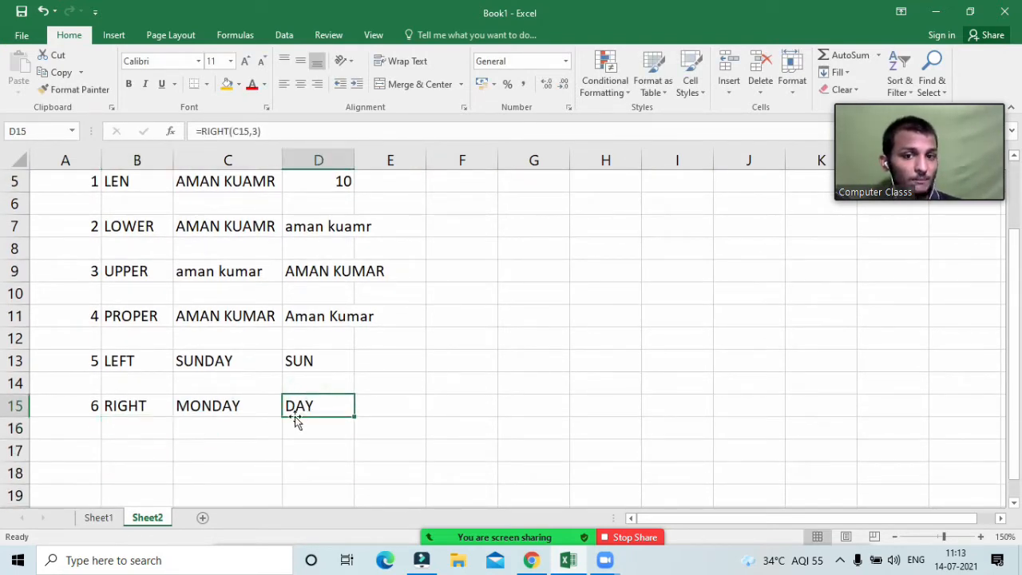
double_click(289, 403)
left_click(376, 406)
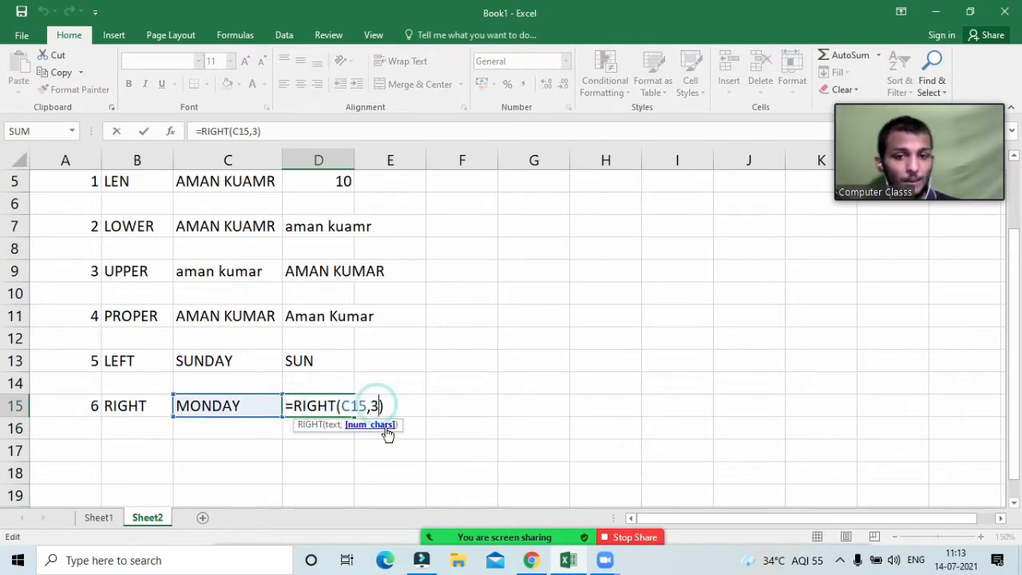
key("BackSpace")
type("2")
key("Return")
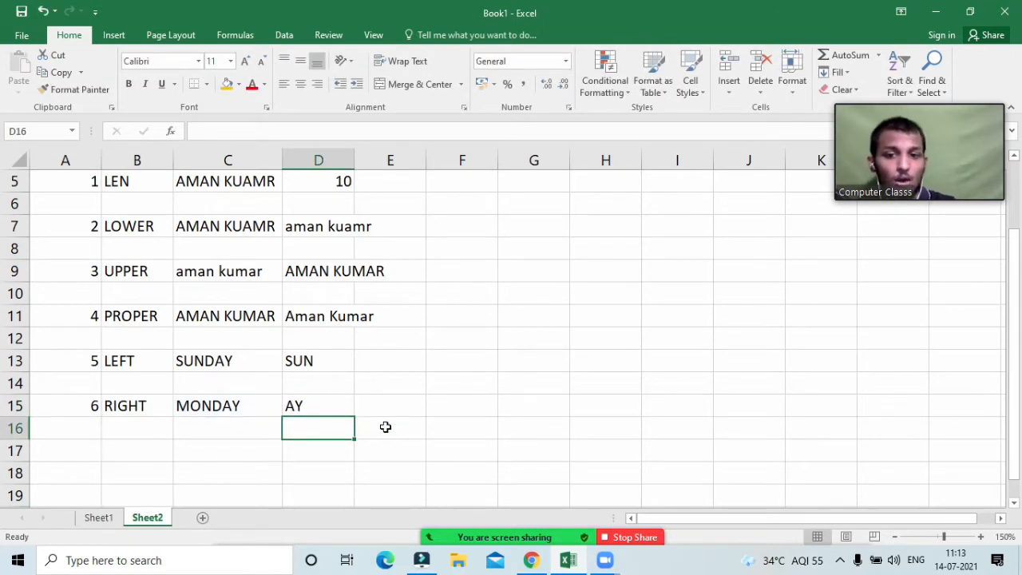
left_click(297, 403)
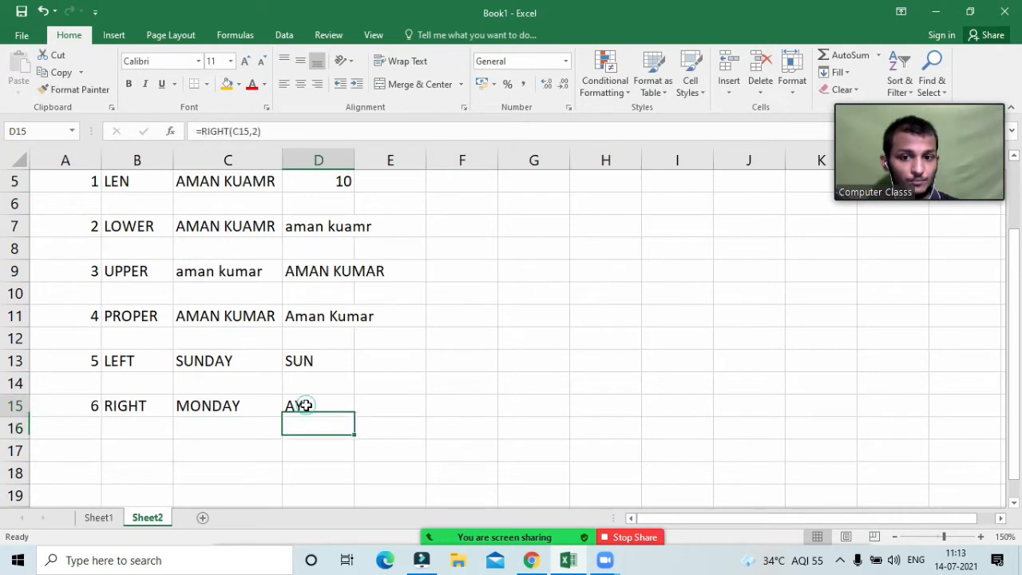
double_click(297, 403)
left_click(372, 407)
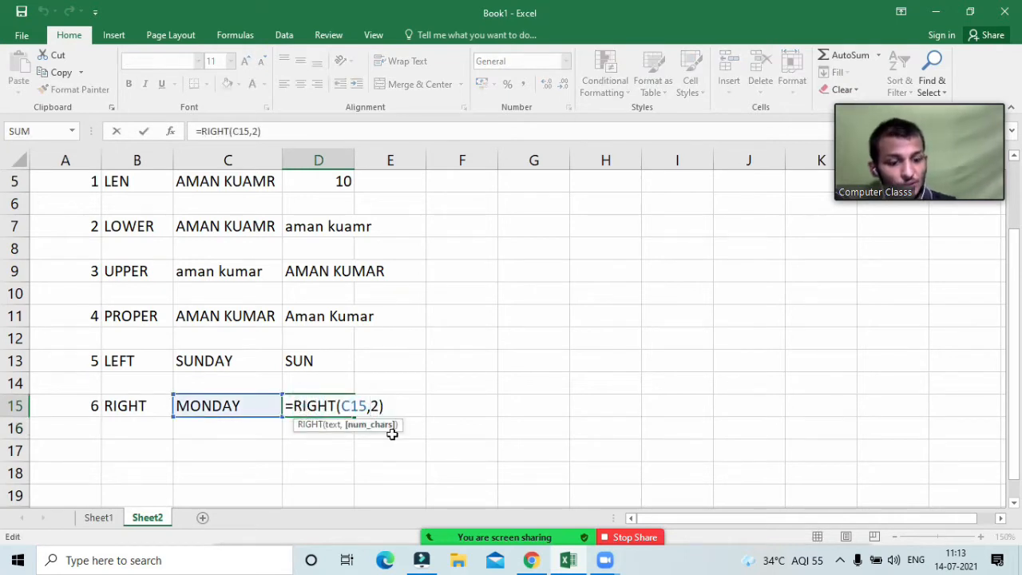
key("BackSpace")
type("3")
key("Return")
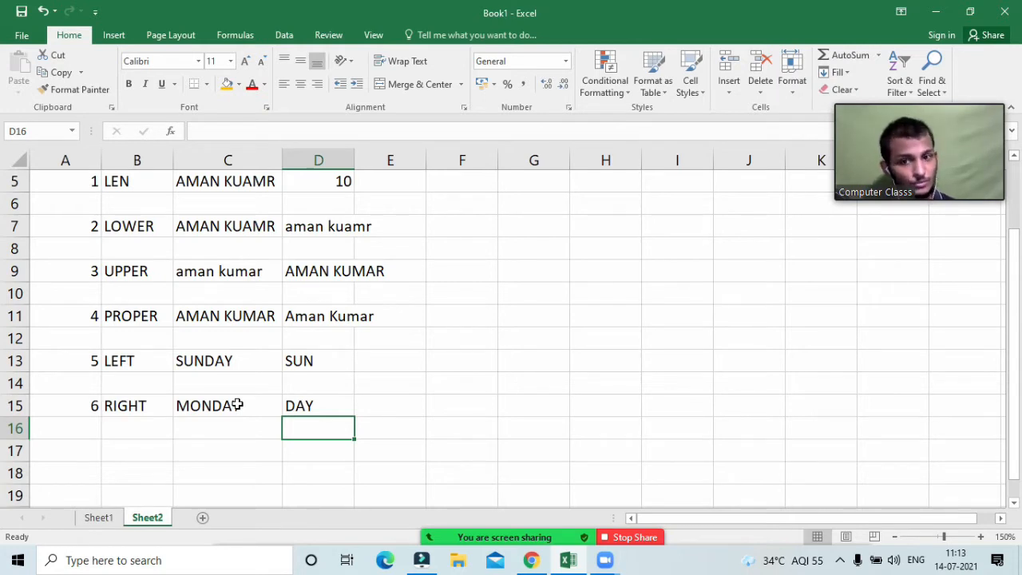
Step: Enter example number 7 with the label TRIM in A17:B17
left_click(60, 453)
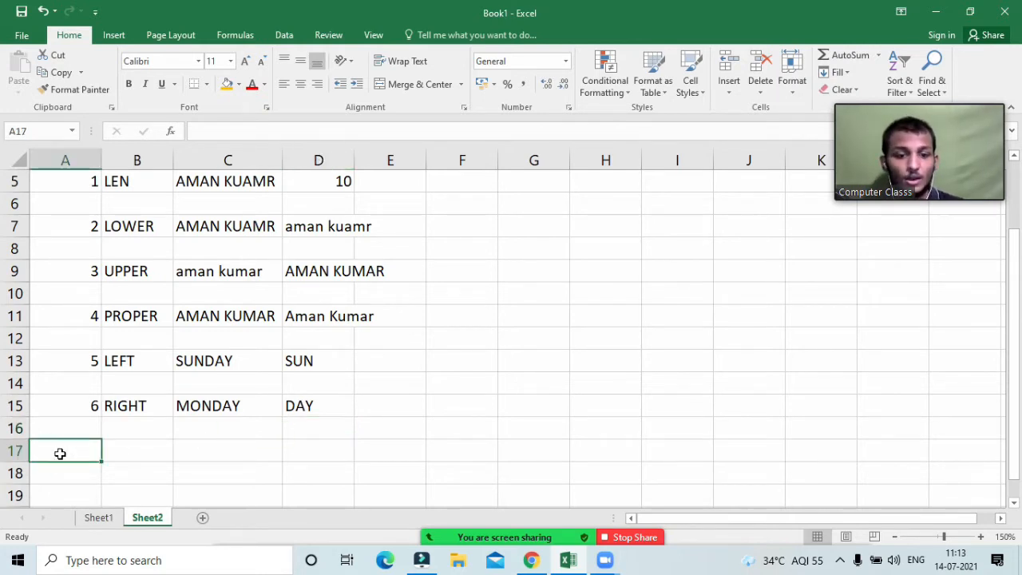
type("7")
key("Tab")
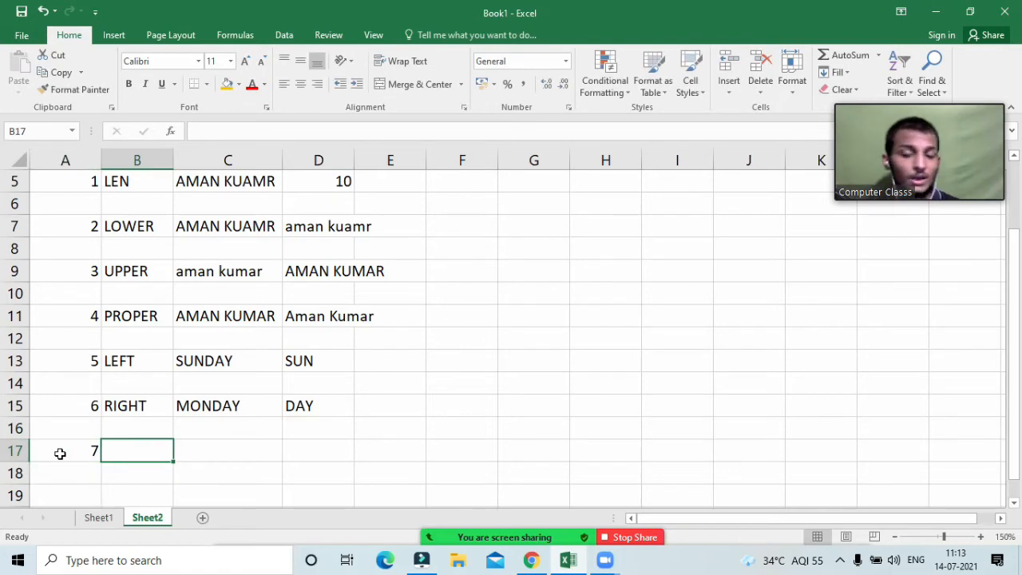
type("TRIM")
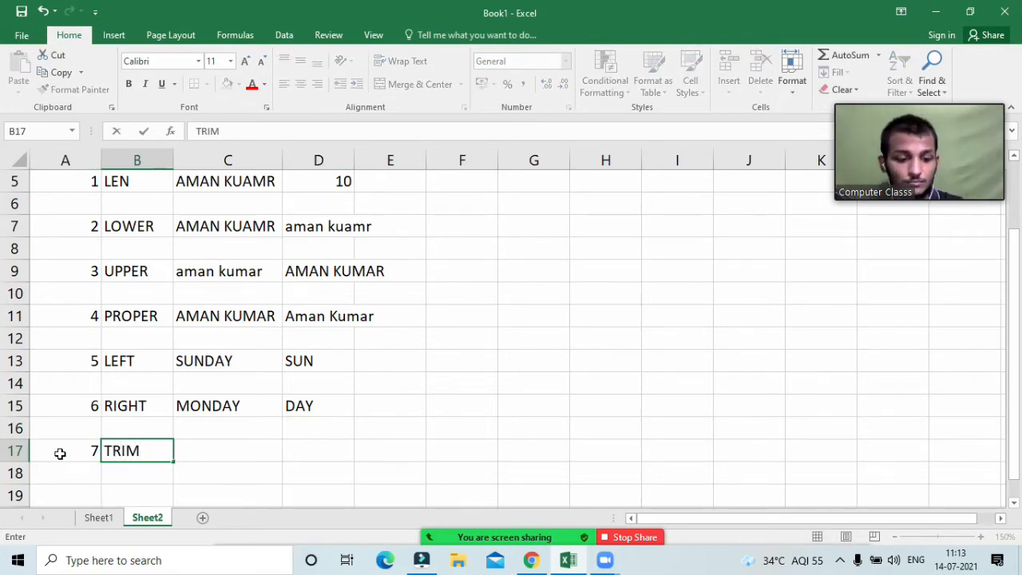
key("Tab")
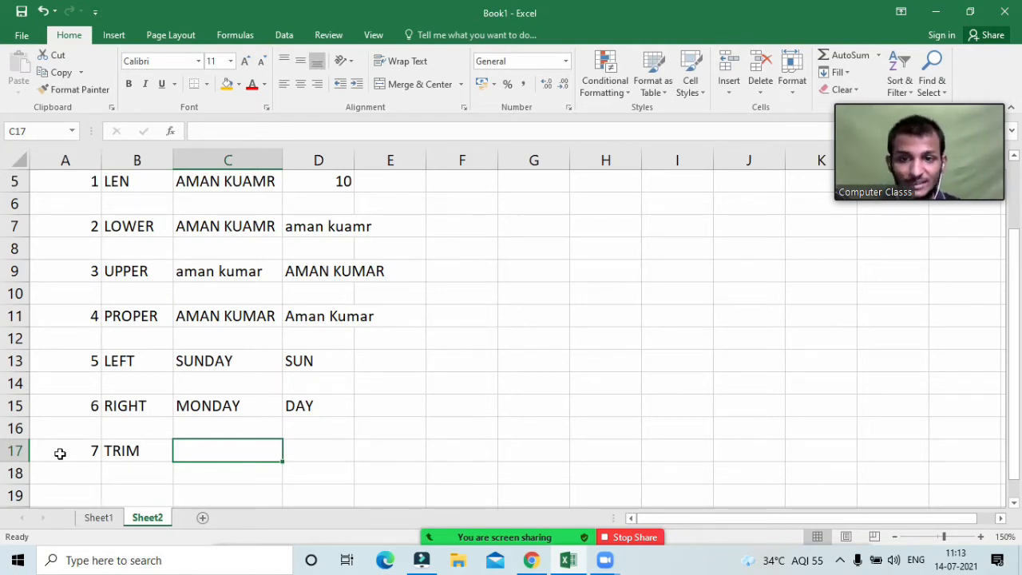
Step: Copy the sample name from C11 into C17, pad it with extra spaces, and auto-fit column C
left_click(250, 317)
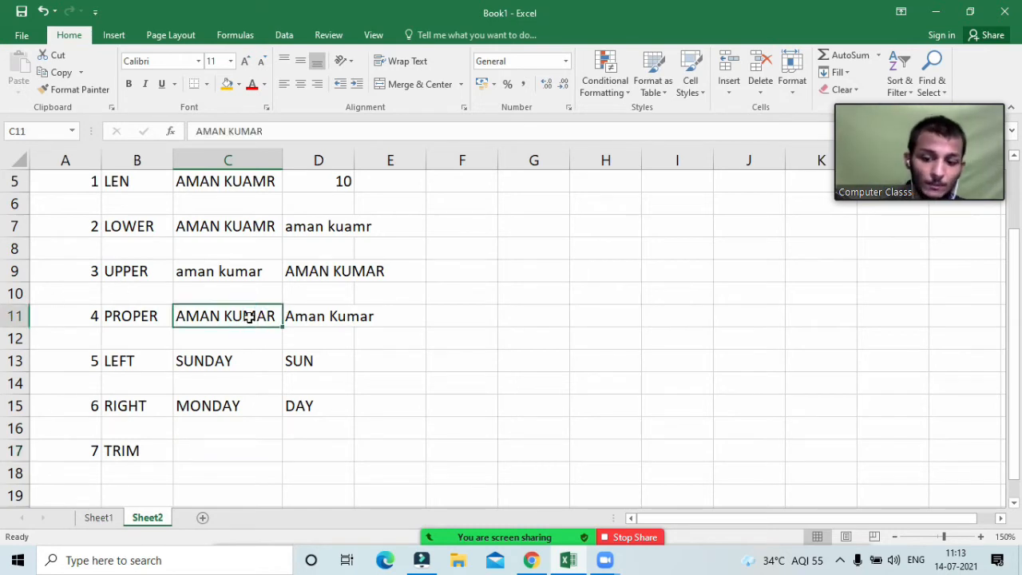
key("ctrl+c")
left_click(212, 450)
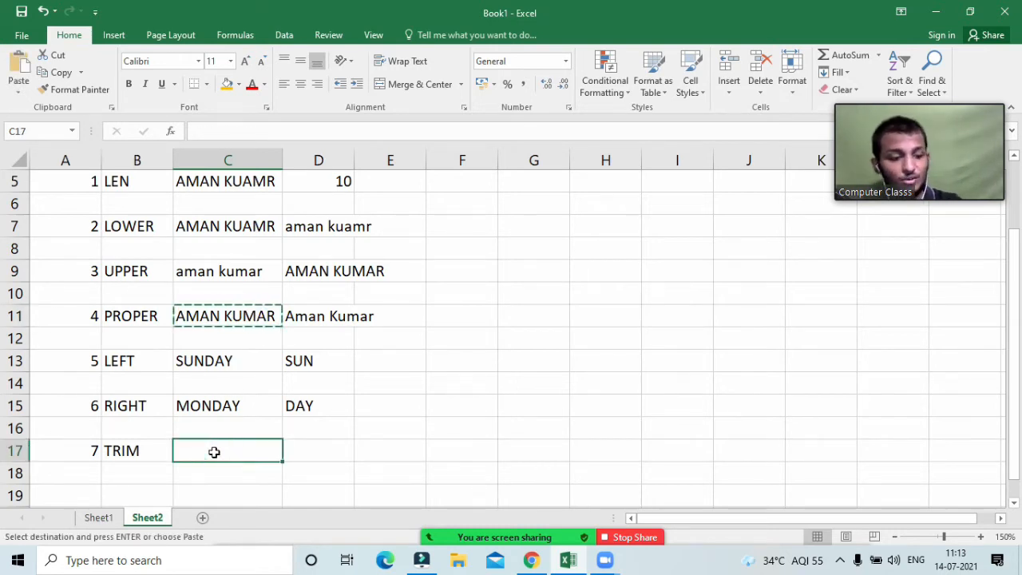
key("ctrl+v")
left_click(409, 441)
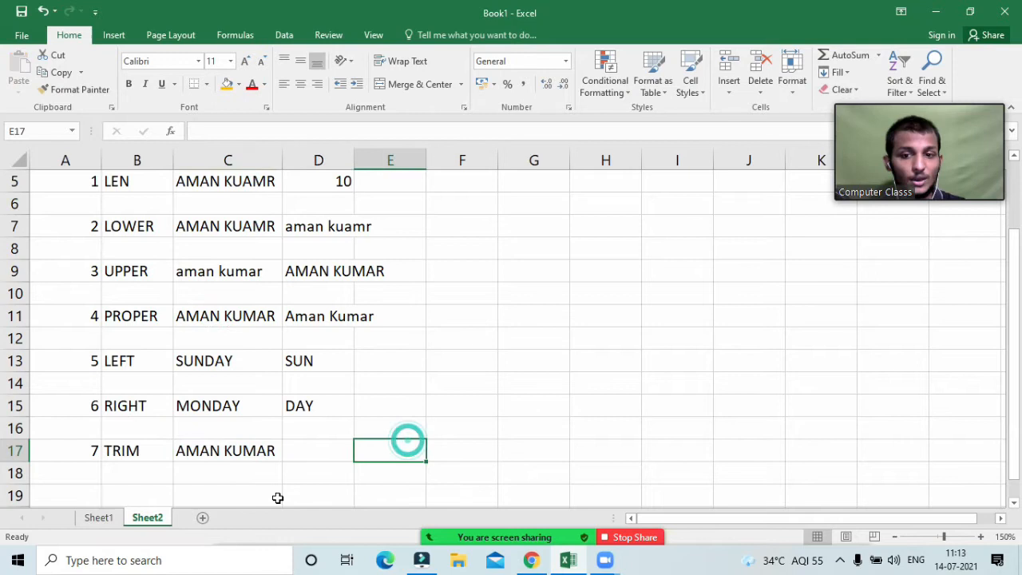
double_click(225, 452)
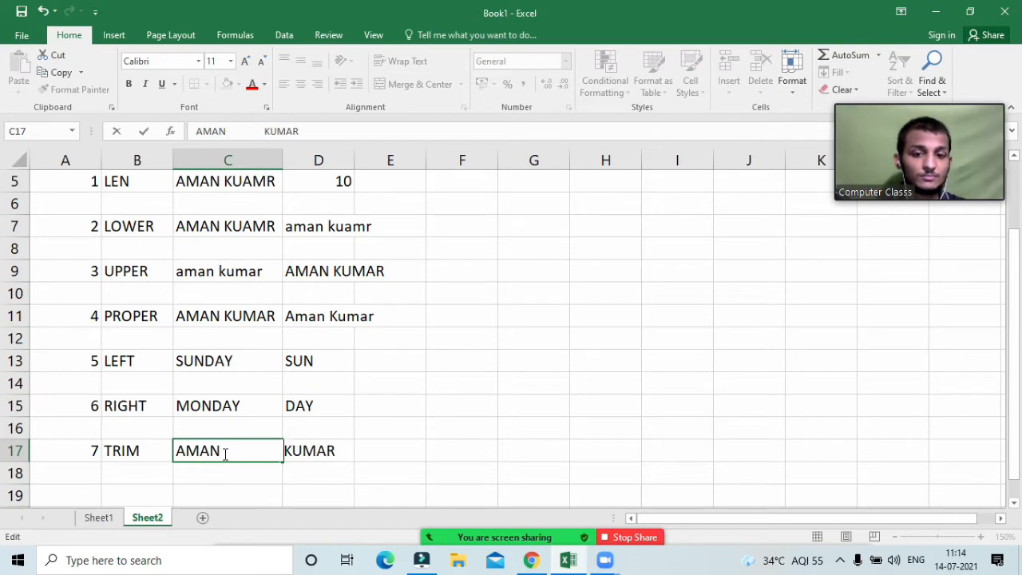
key("Return")
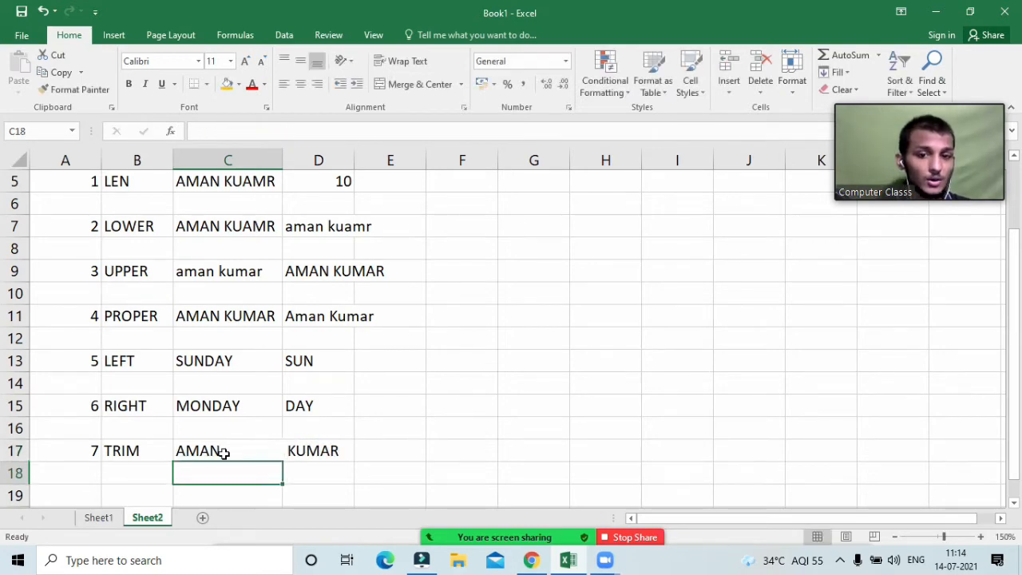
double_click(283, 160)
left_click(385, 445)
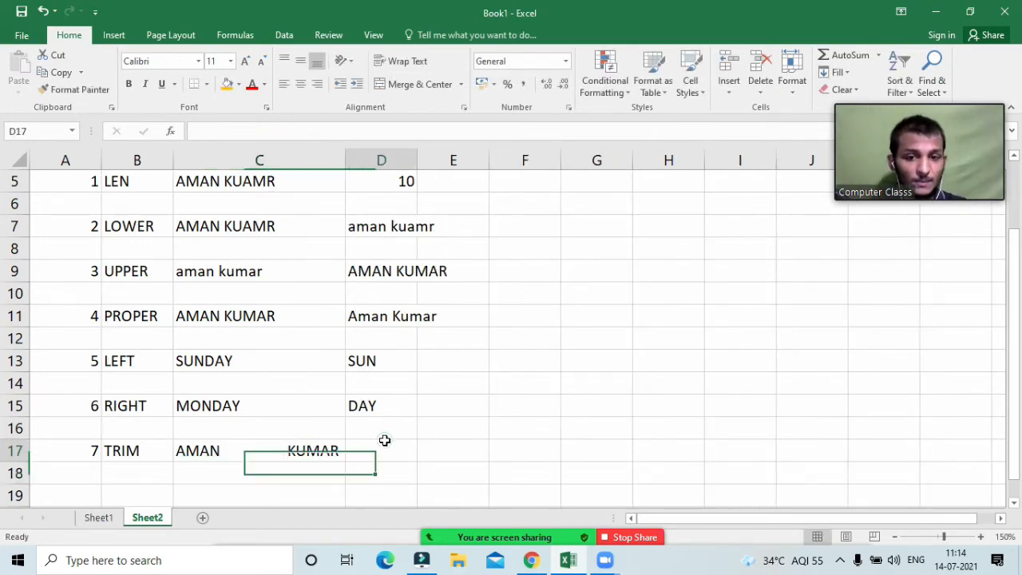
left_click(266, 444)
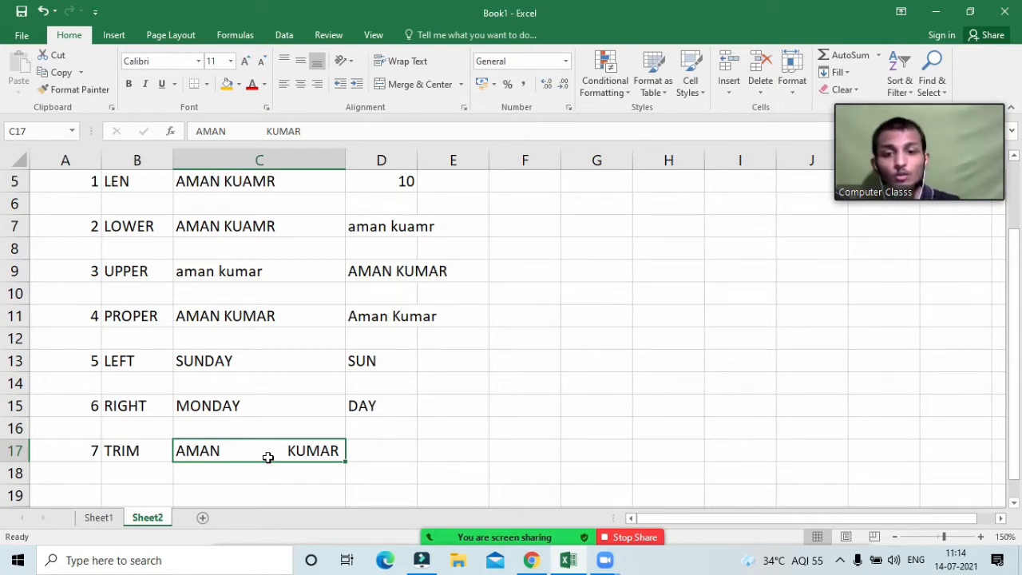
Step: Enter =TRIM(C17) in D17 to strip the extra spaces from the sample name
key("Right")
type("=")
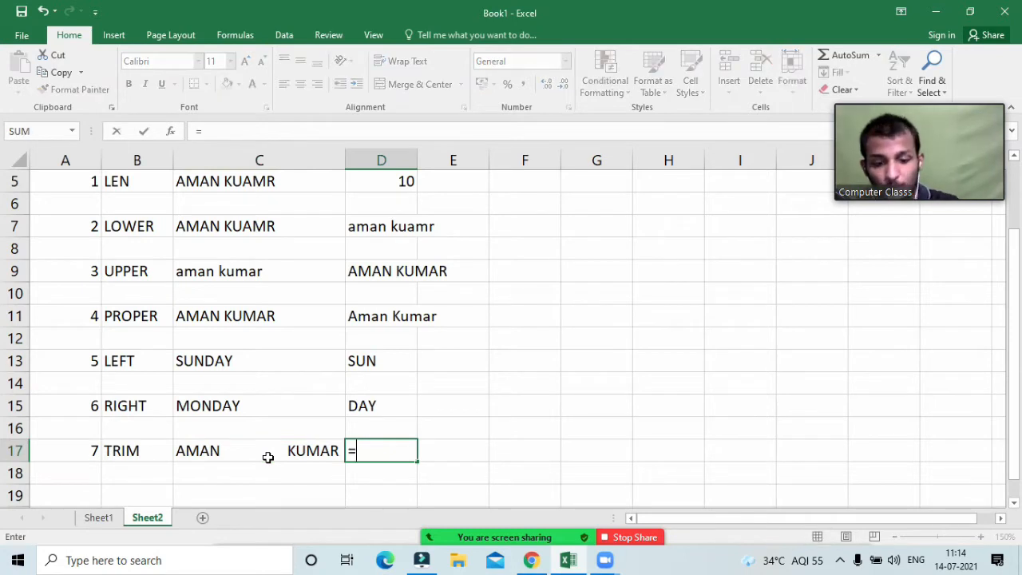
type("trim")
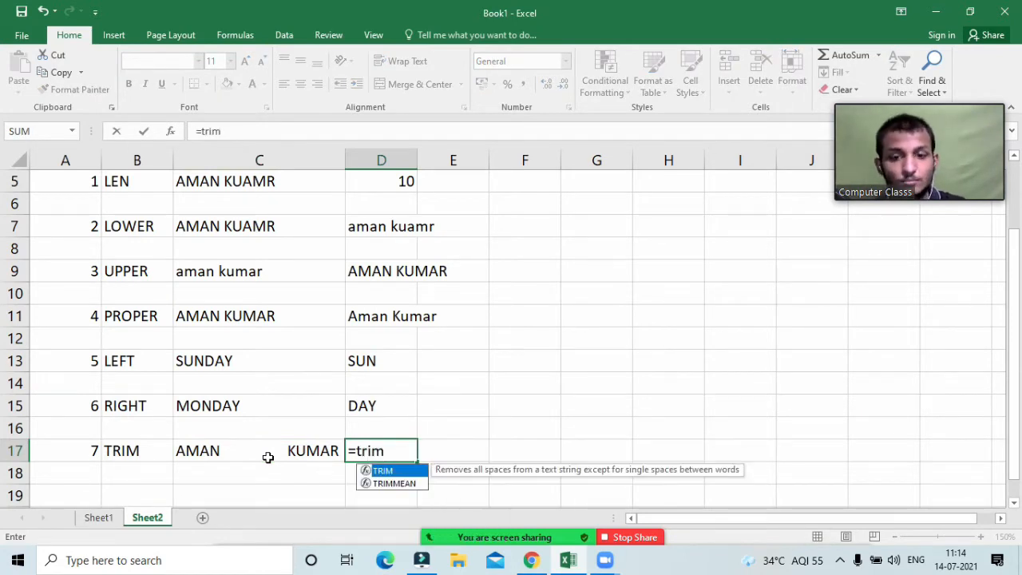
key("Tab")
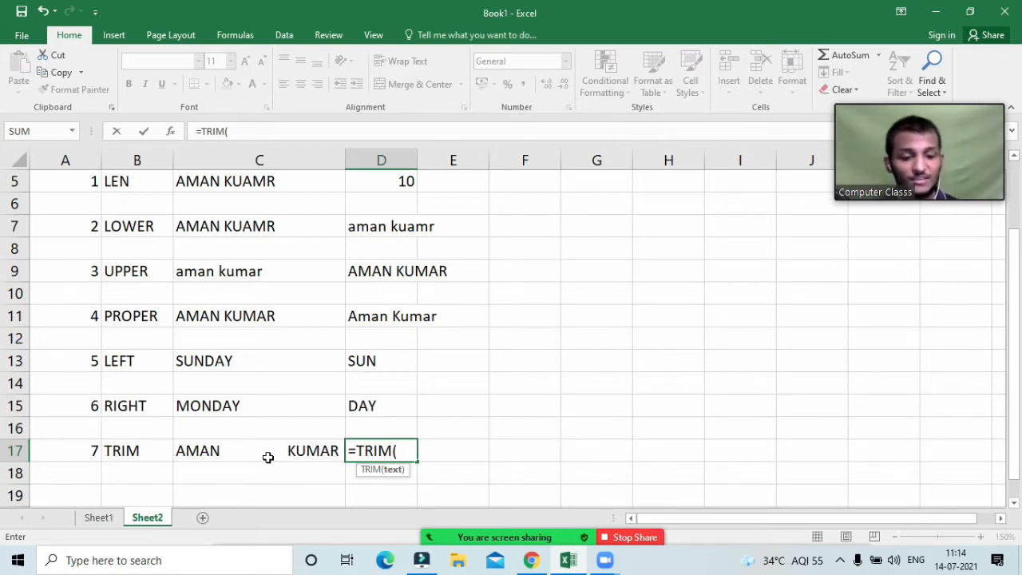
left_click(268, 457)
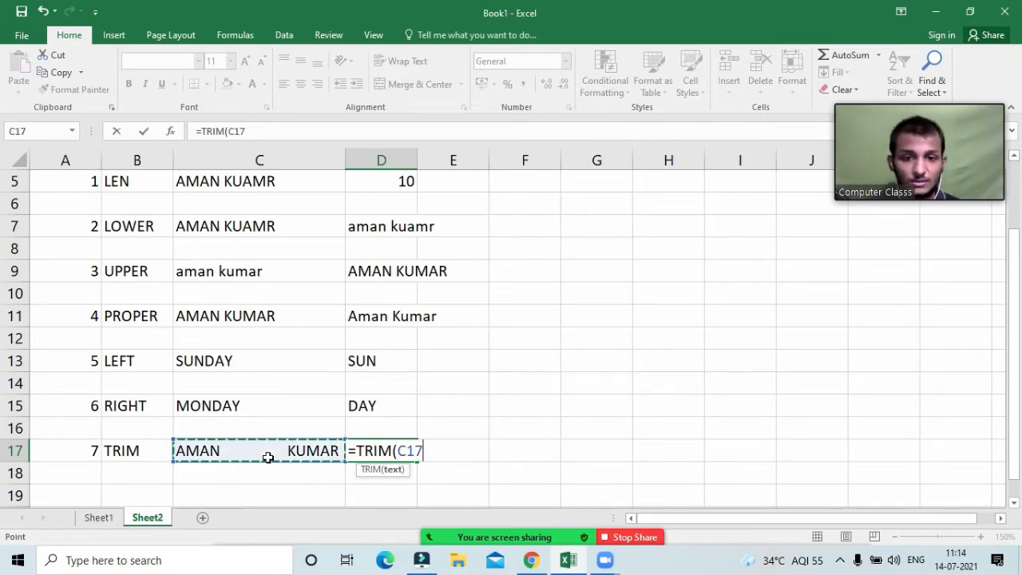
type(")")
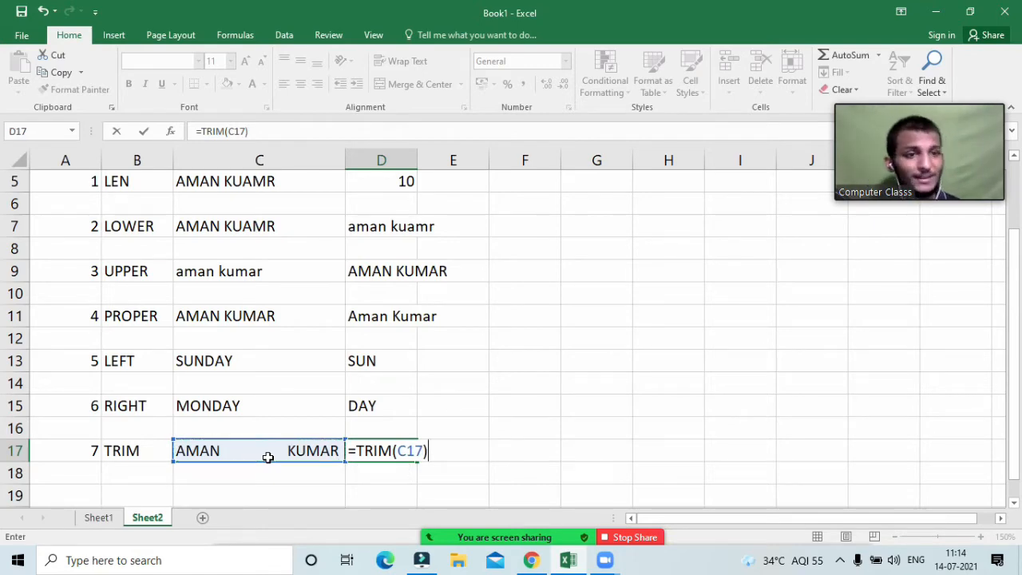
key("Return")
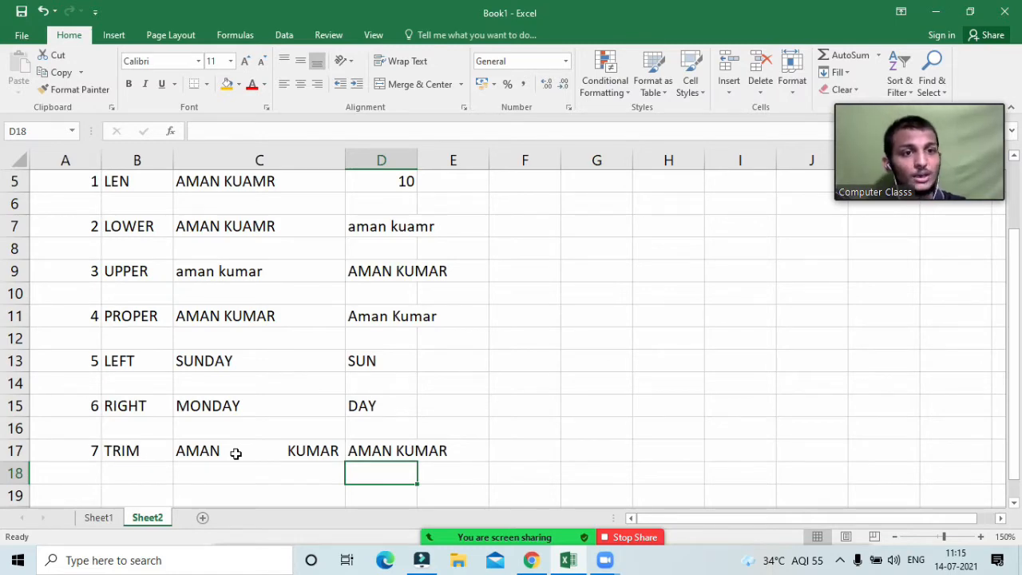
Step: Enter example number 8 with the label VALUE in A19:B19
scroll(87, 415, "down", 2)
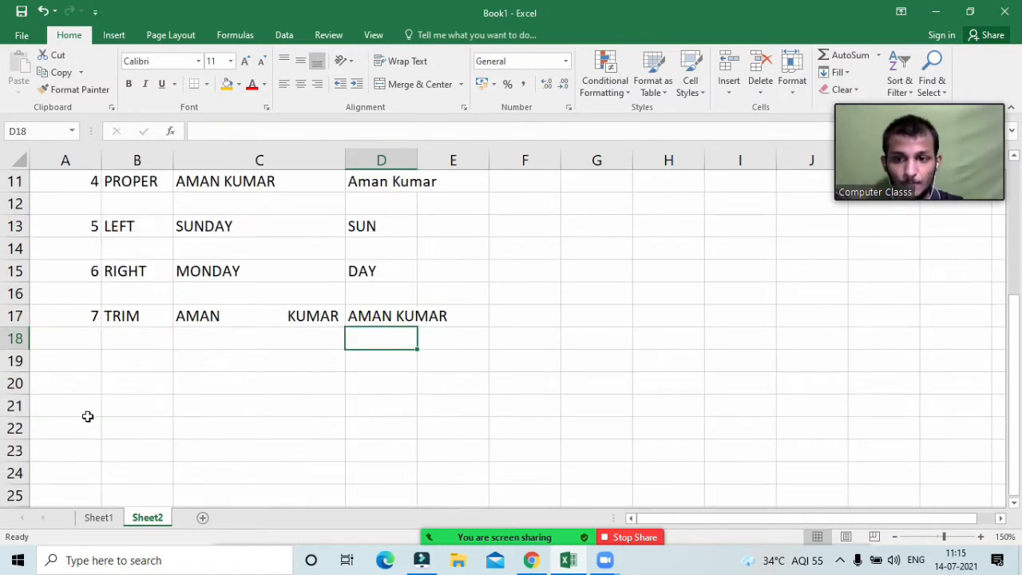
left_click(88, 364)
type("8")
key("Tab")
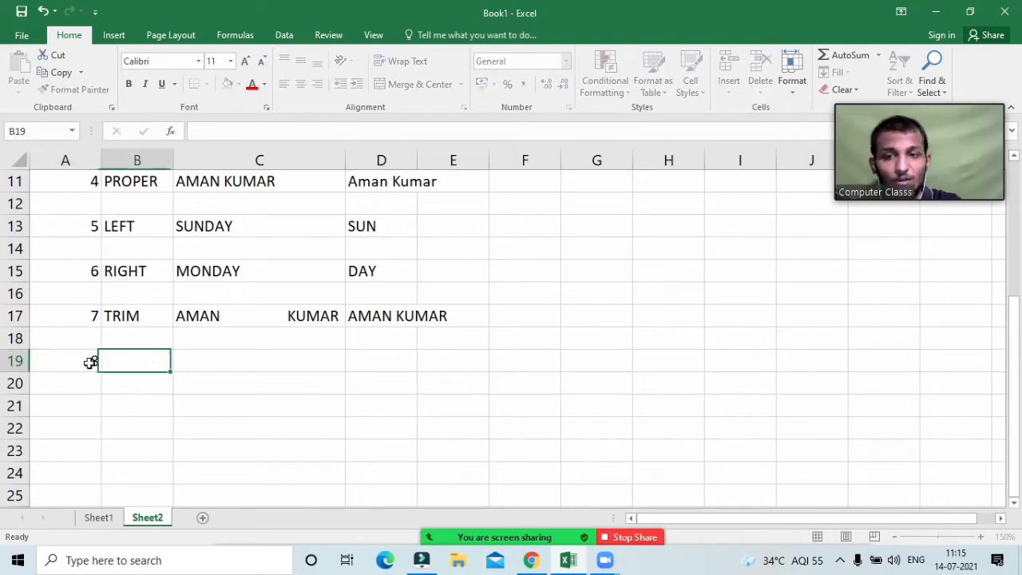
type("ALUE")
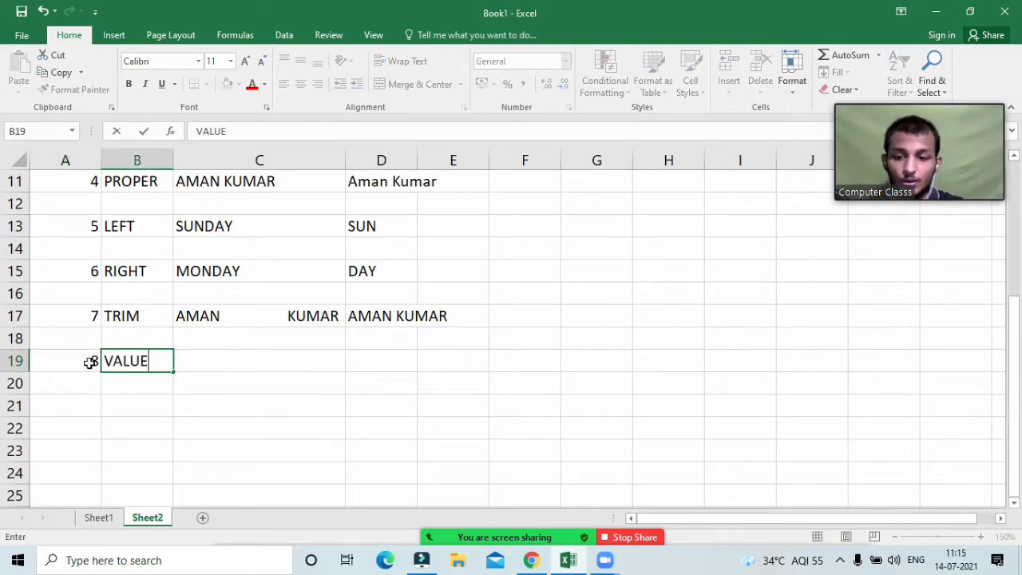
key("Tab")
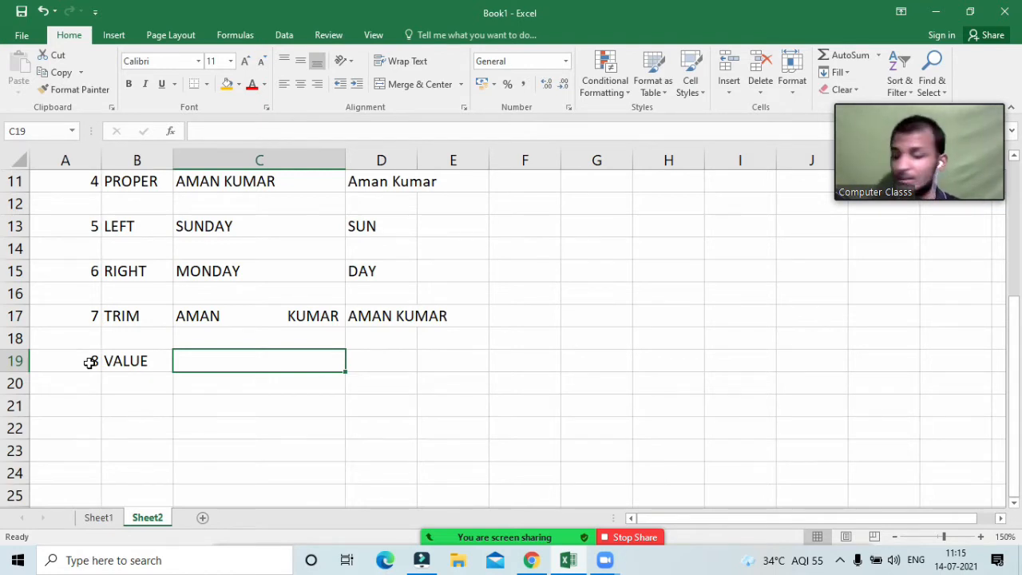
Step: Enter 2598551 in C19 and format it as Accounting, showing ₹ 25,98,551.00
type("2598551")
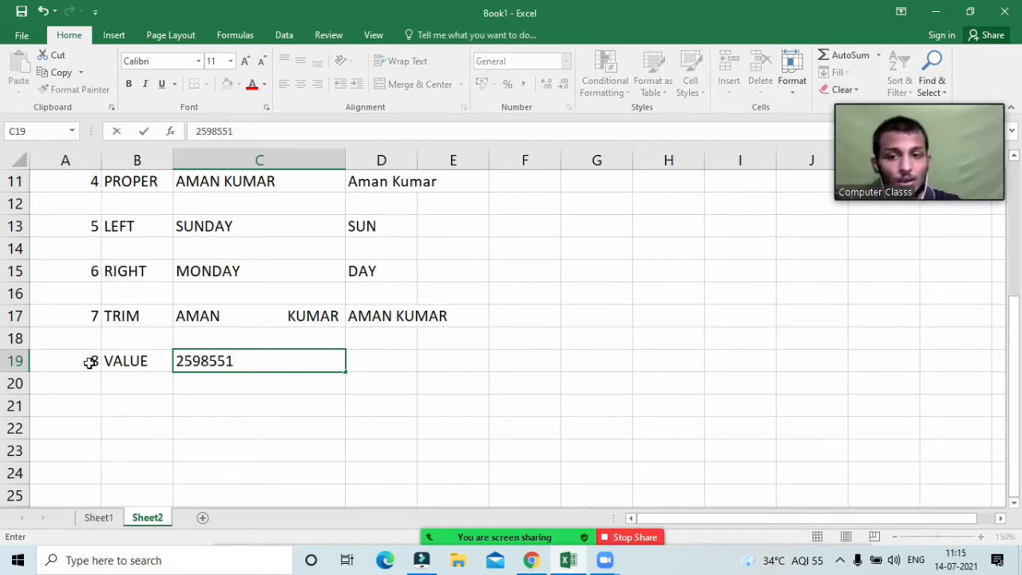
left_click(184, 440)
left_click(217, 360)
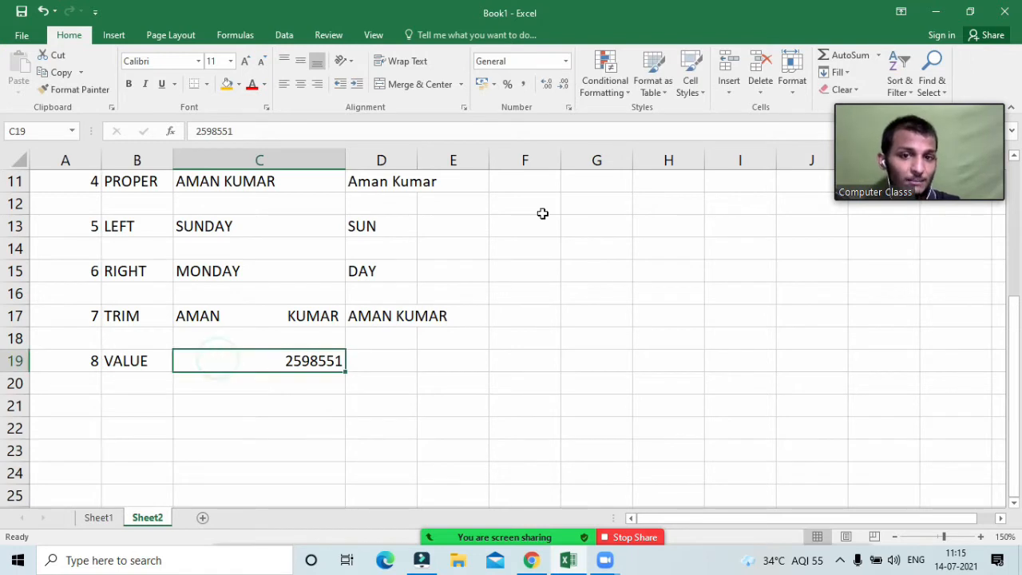
left_click(482, 85)
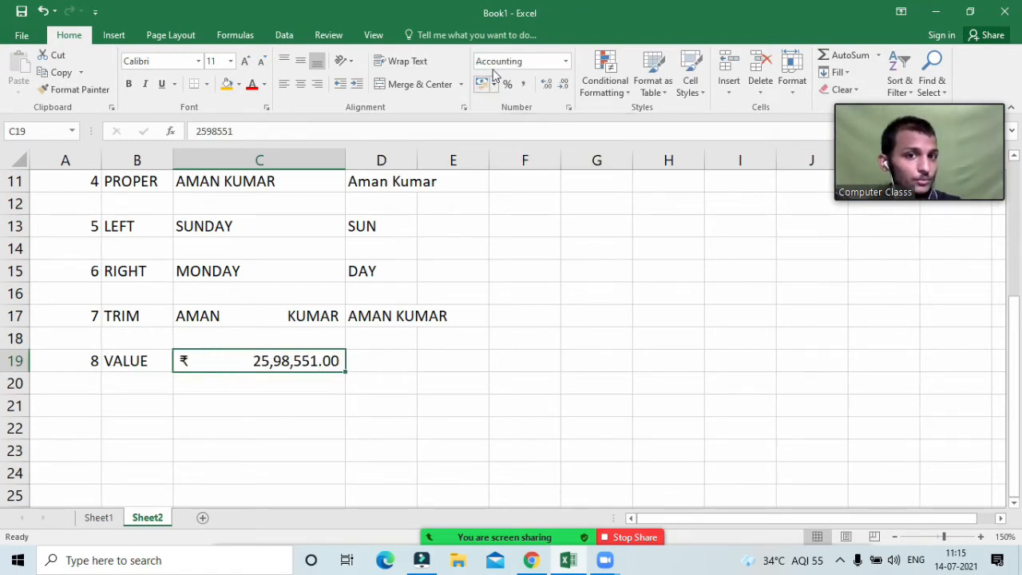
left_click(565, 62)
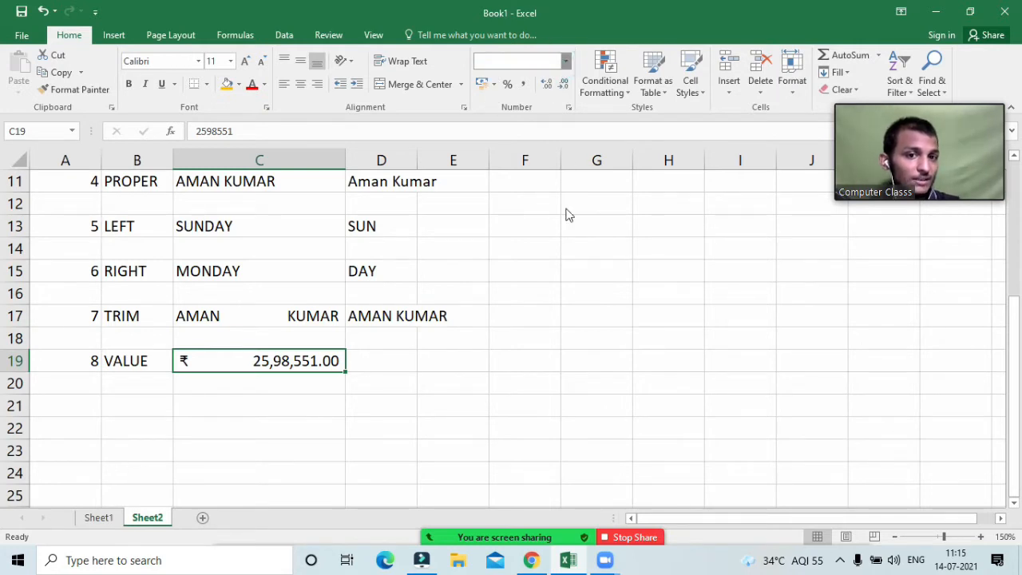
left_click(567, 63)
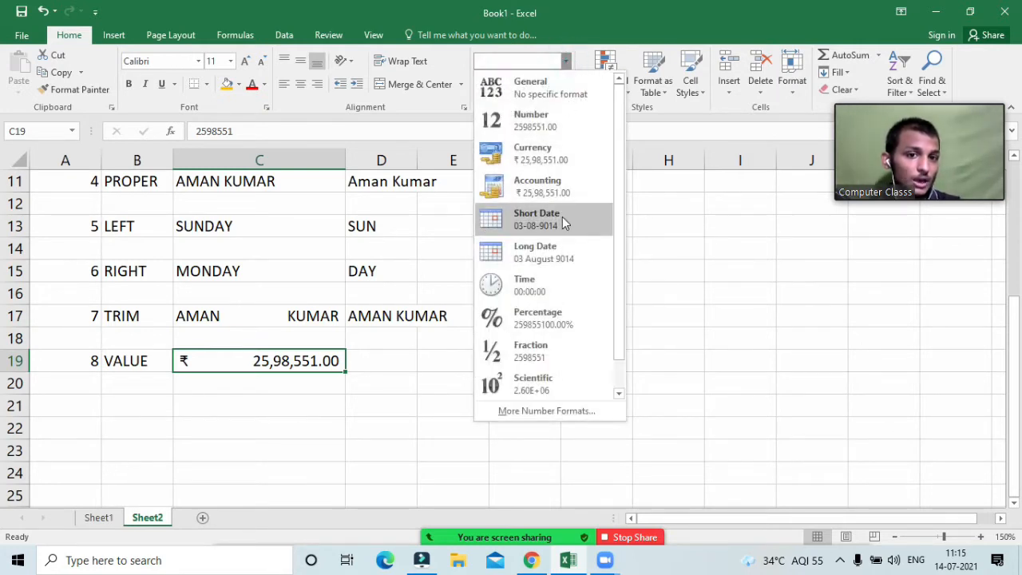
left_click(550, 177)
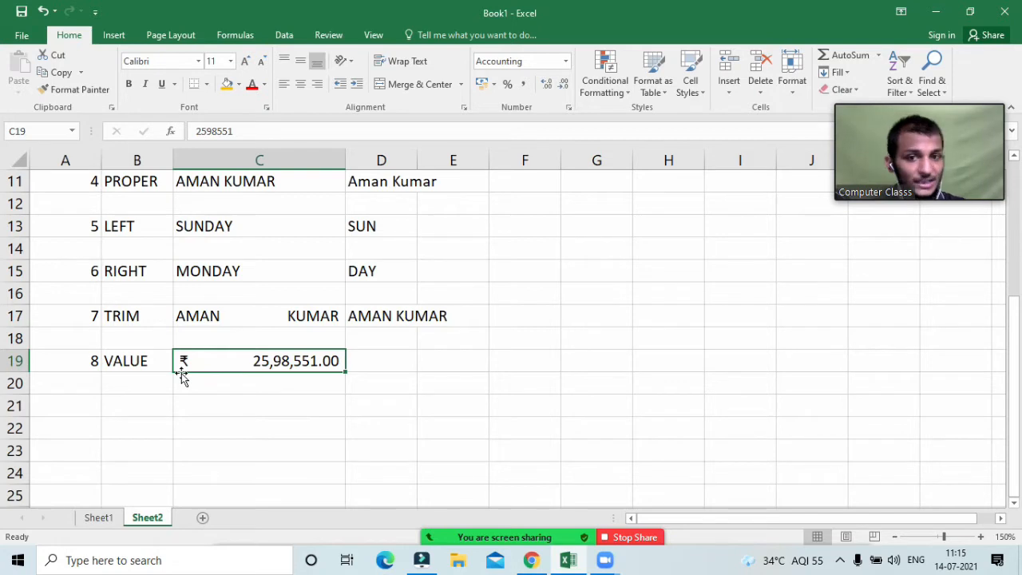
left_click(377, 362)
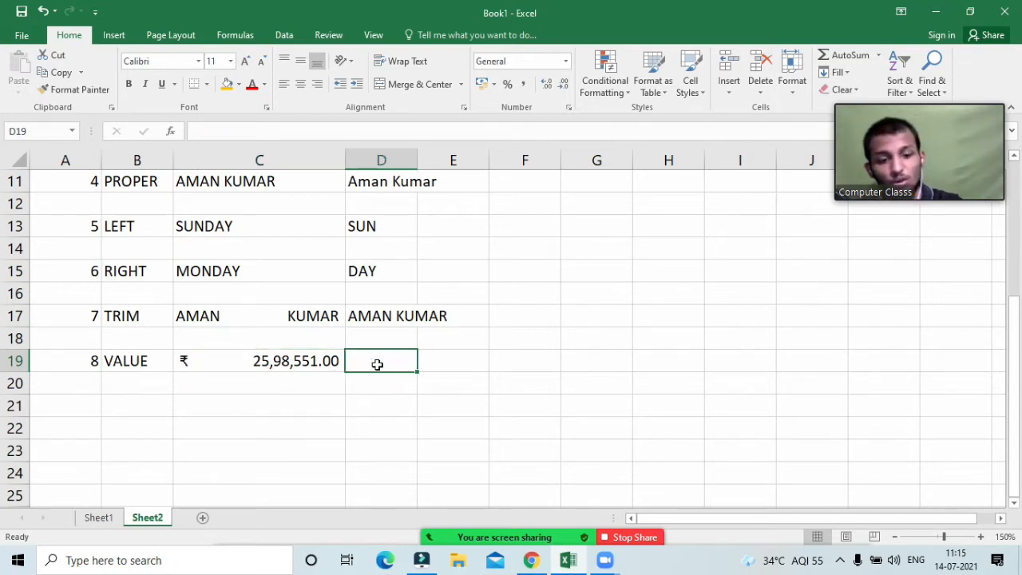
Step: Enter =VALUE(C19) in D19 so it returns the plain number 2598551
type("=valu")
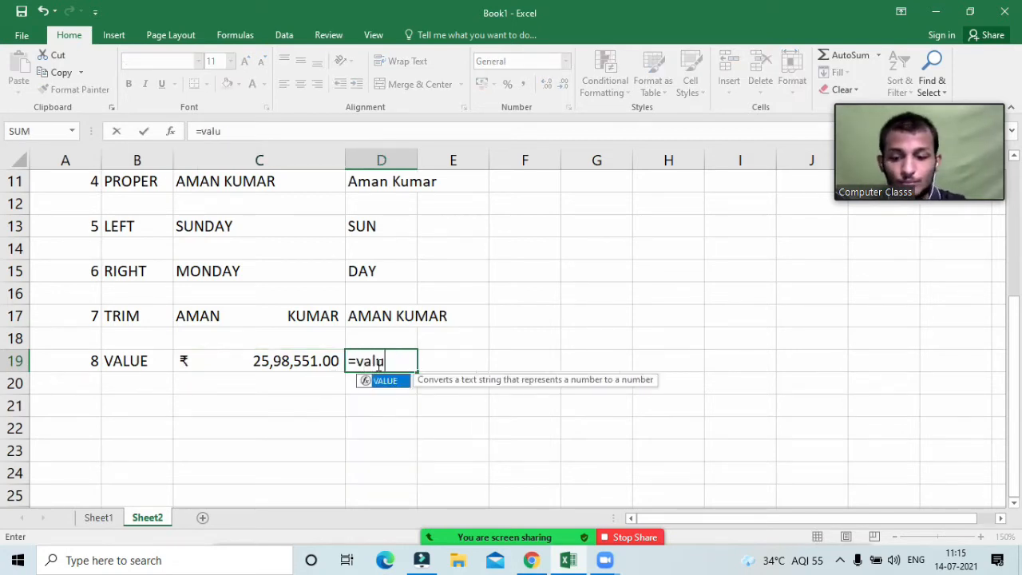
type("e")
key("Tab")
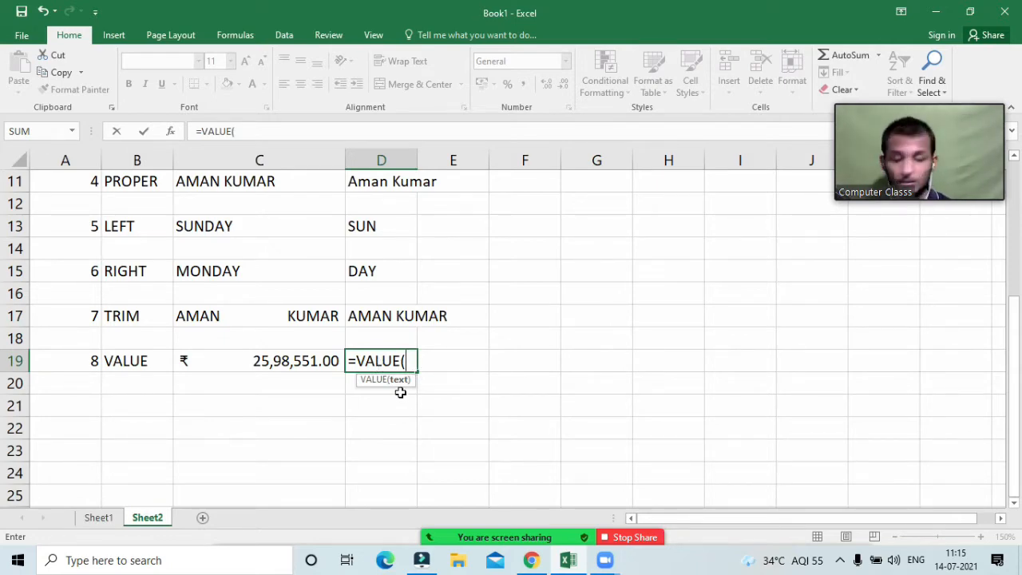
left_click(310, 361)
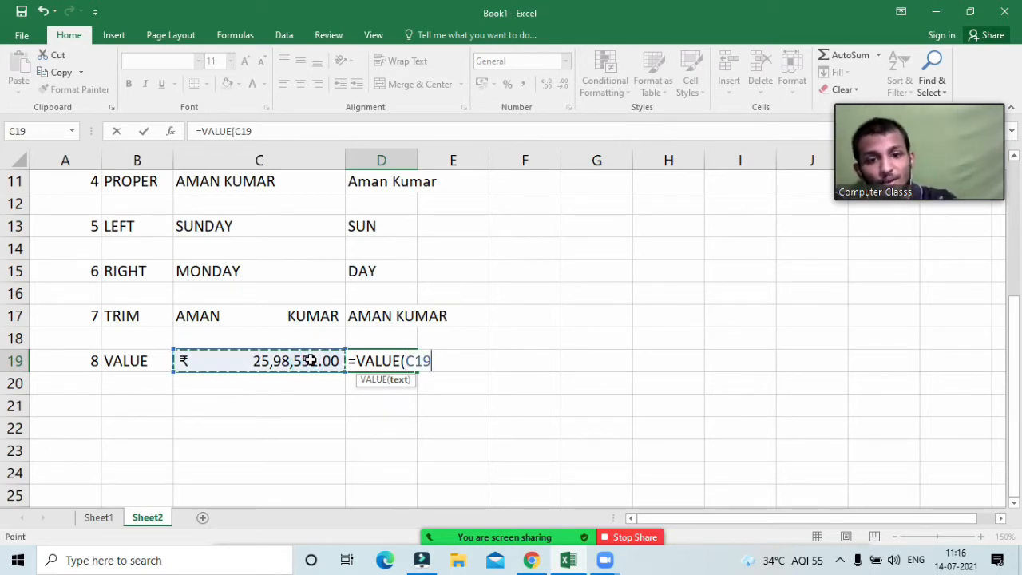
type(")")
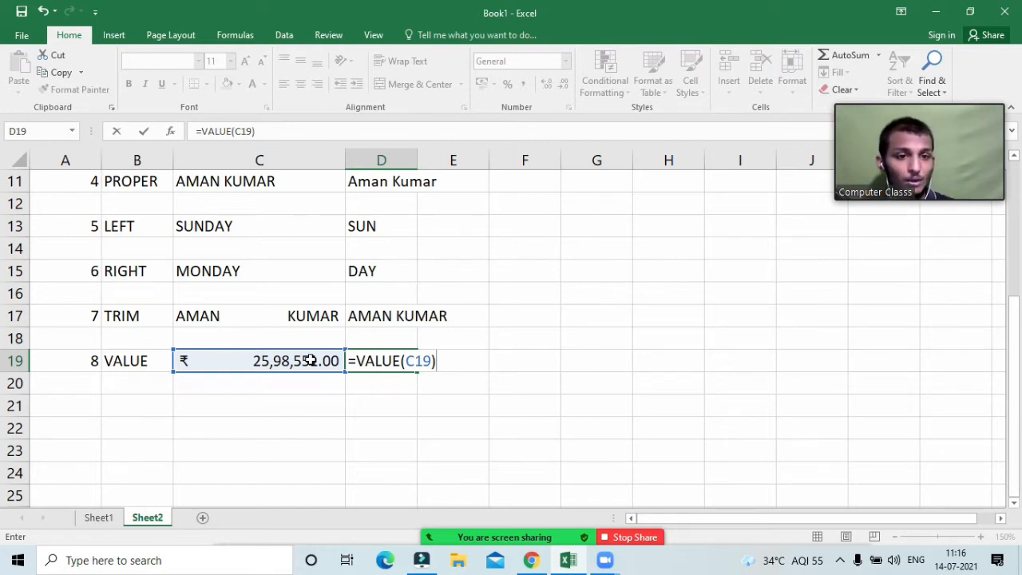
key("Return")
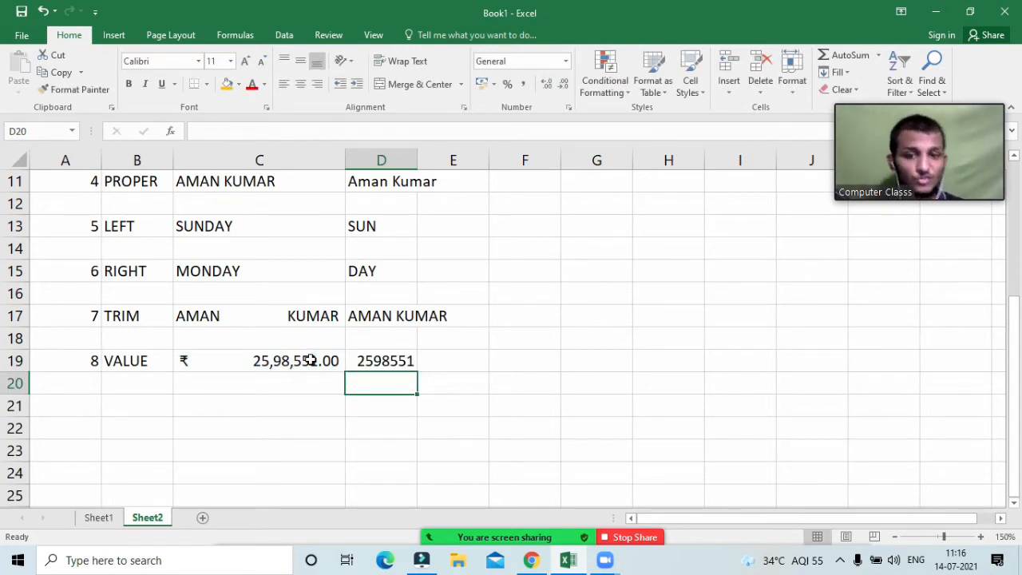
left_click(279, 361)
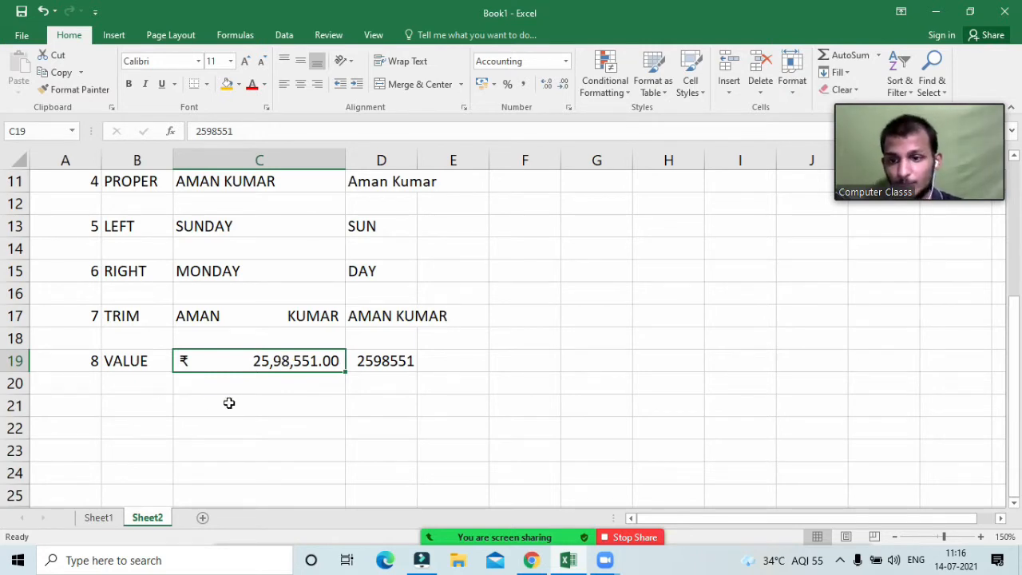
left_click(84, 404)
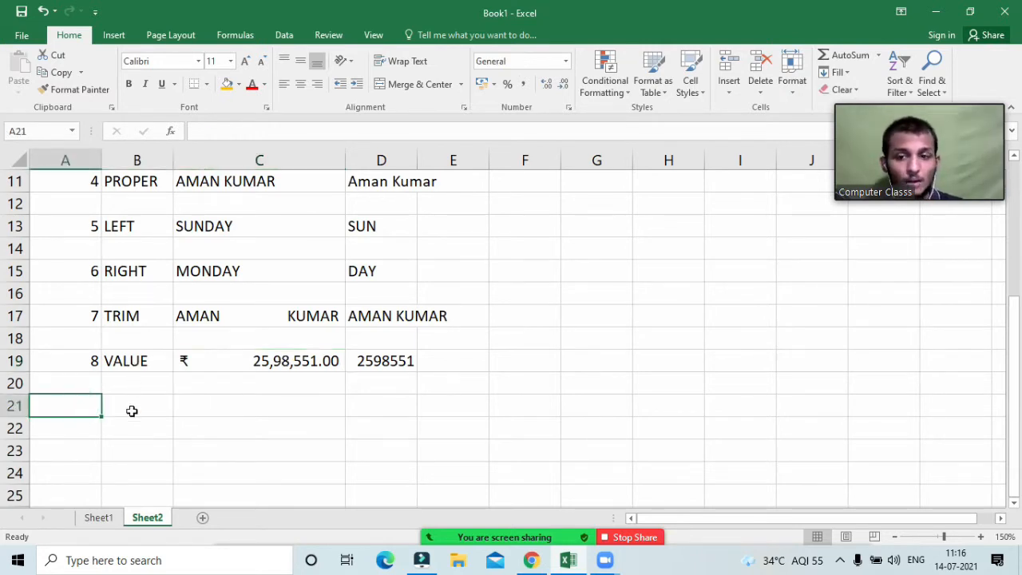
Step: Fill row 21 with 9, EXACT, uppercase A in C21 and lowercase a in D21
type("9")
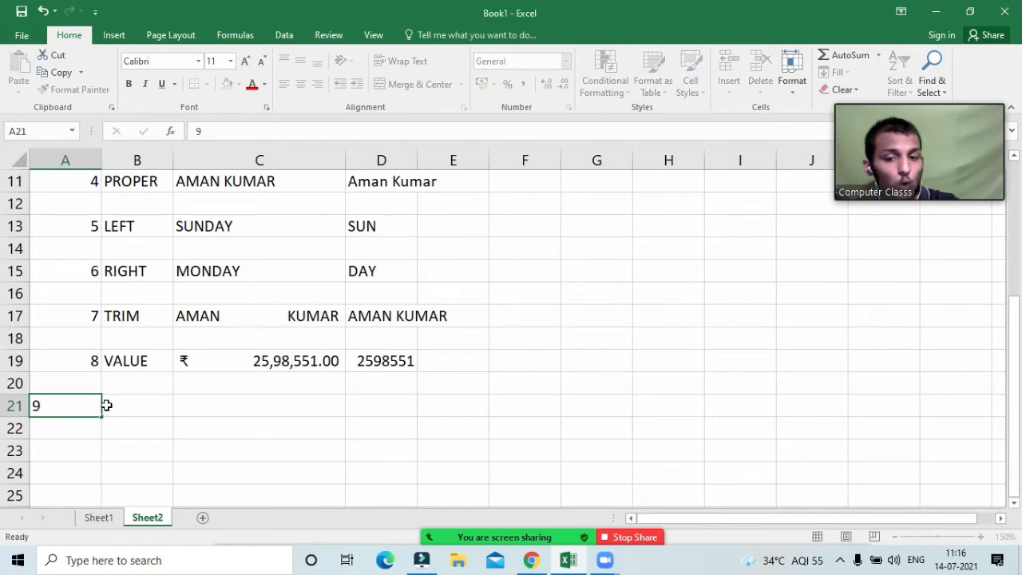
key("Tab")
type("EXACT")
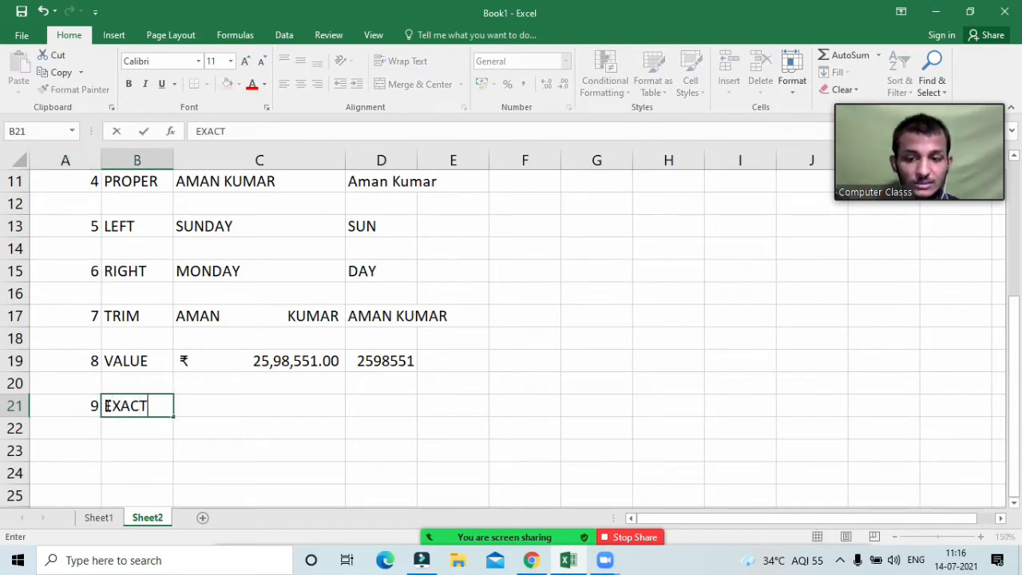
key("Tab")
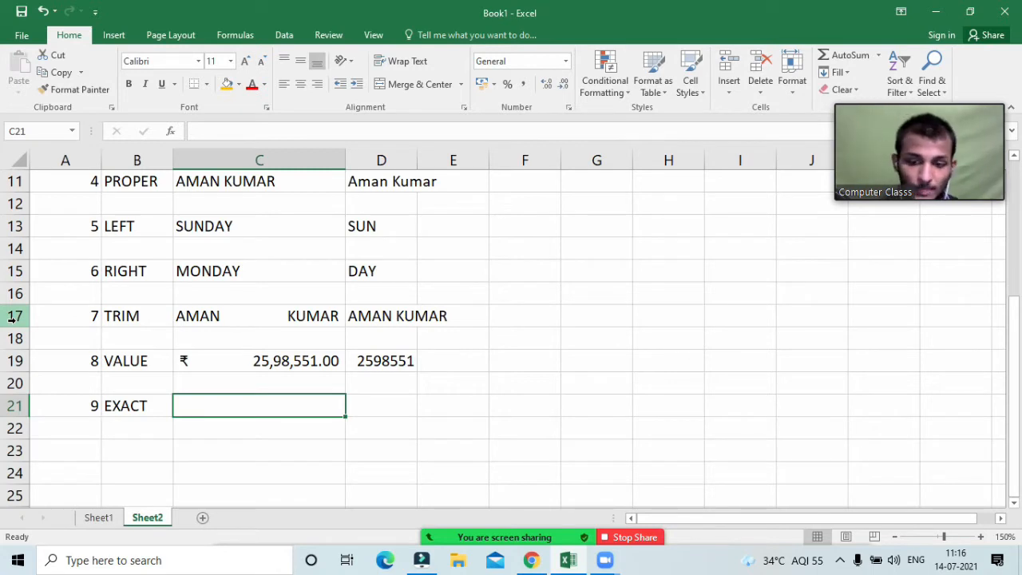
type("A")
key("Tab")
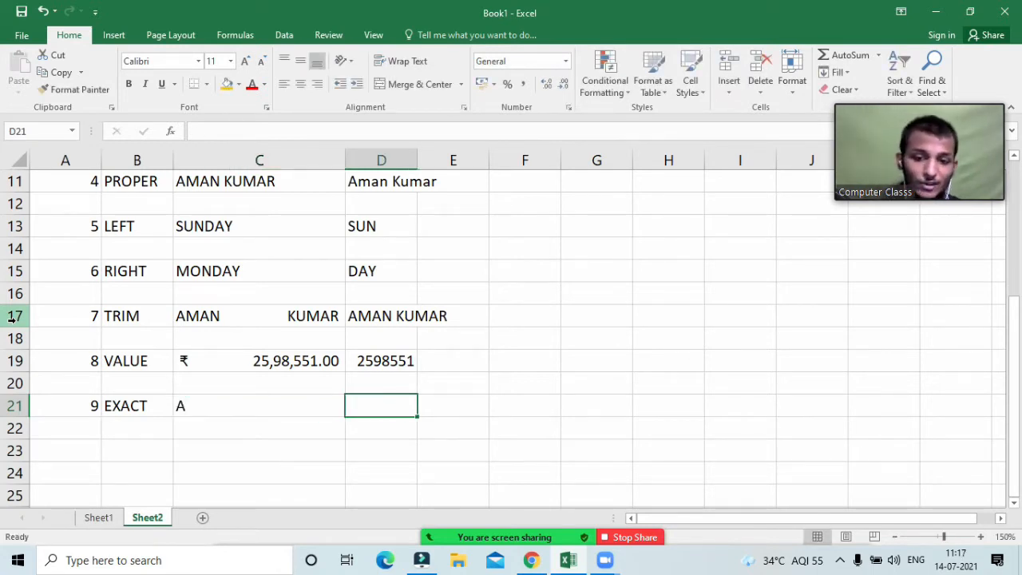
type("a")
key("Tab")
key("Tab")
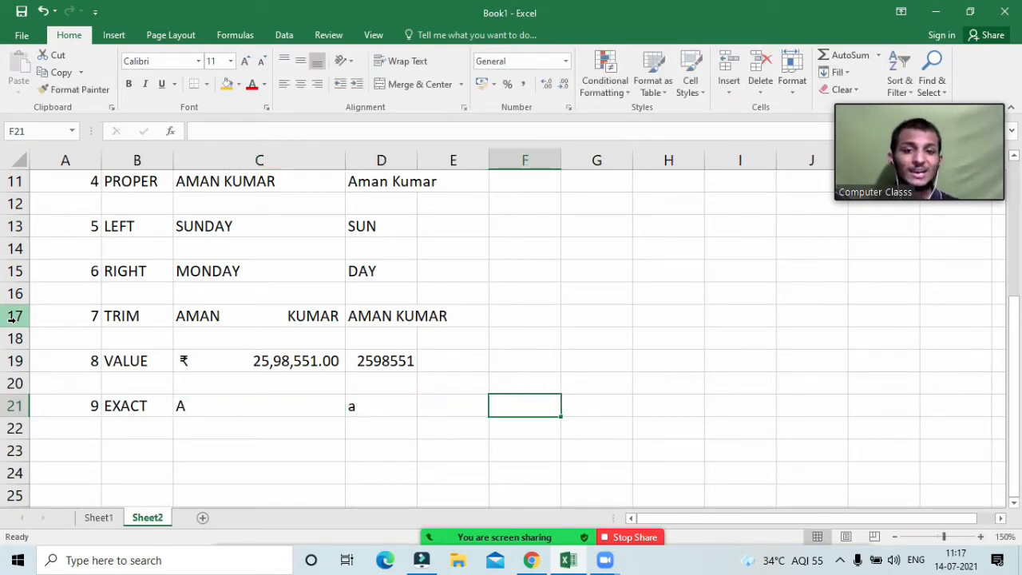
left_click(295, 414)
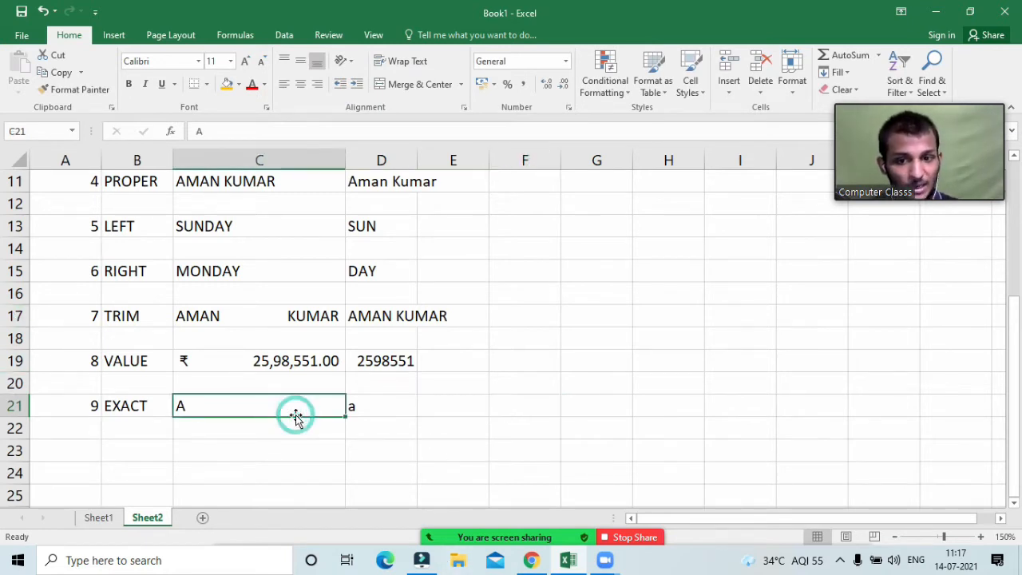
left_click(372, 410)
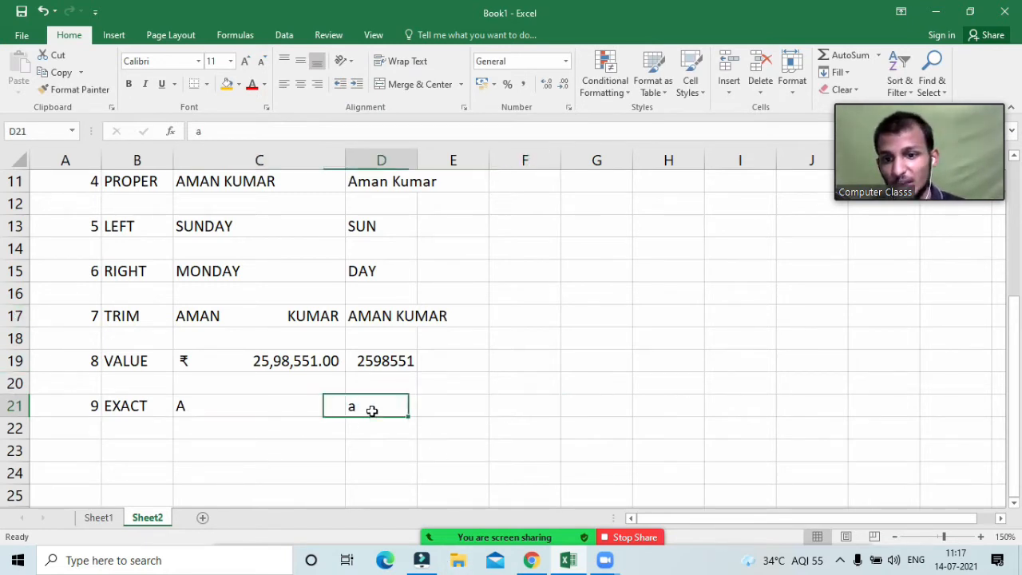
left_click(445, 406)
Step: Enter =EXACT(C21,D21) in E21 to compare the two letters
type("=")
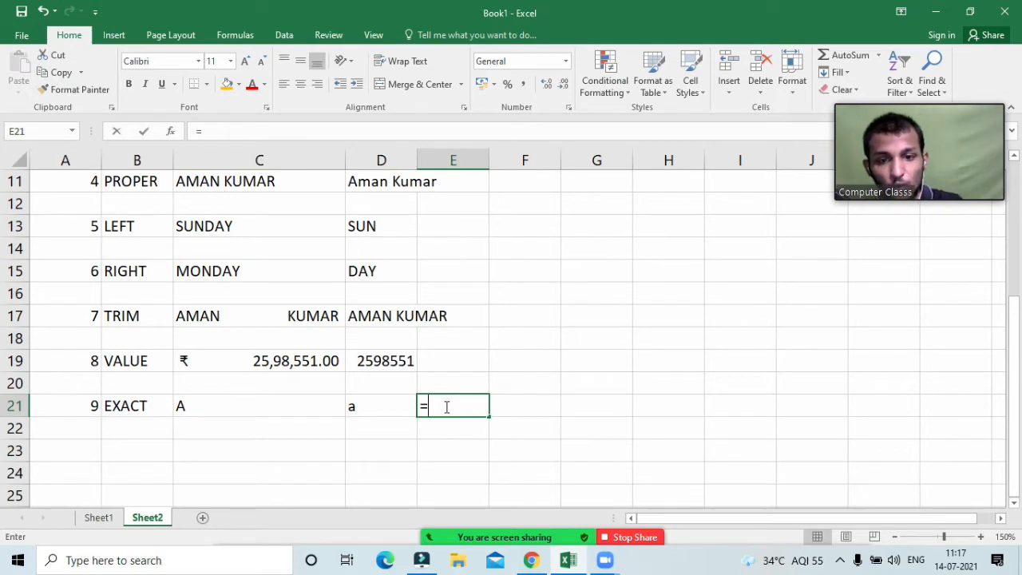
type("exac")
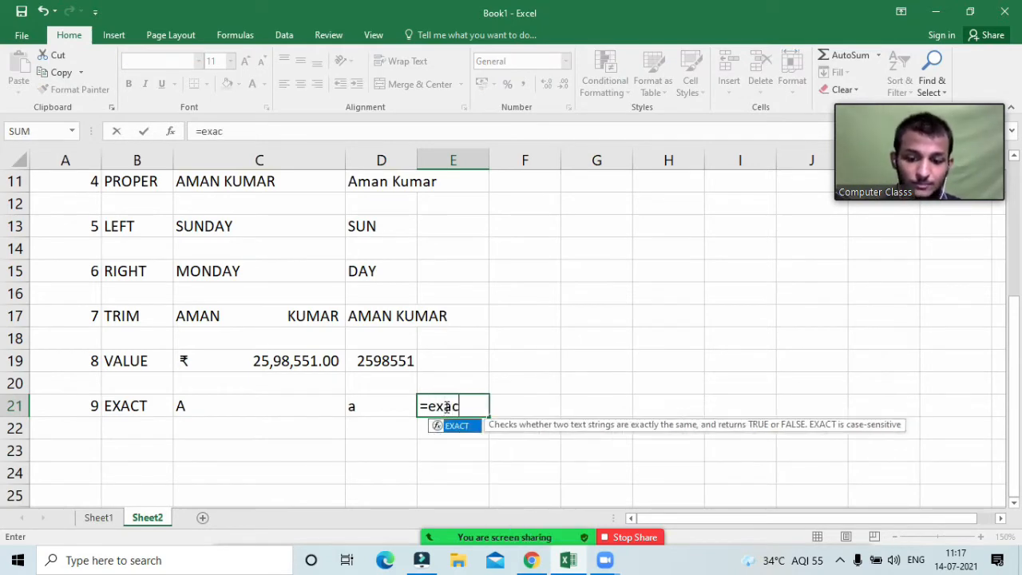
key("Tab")
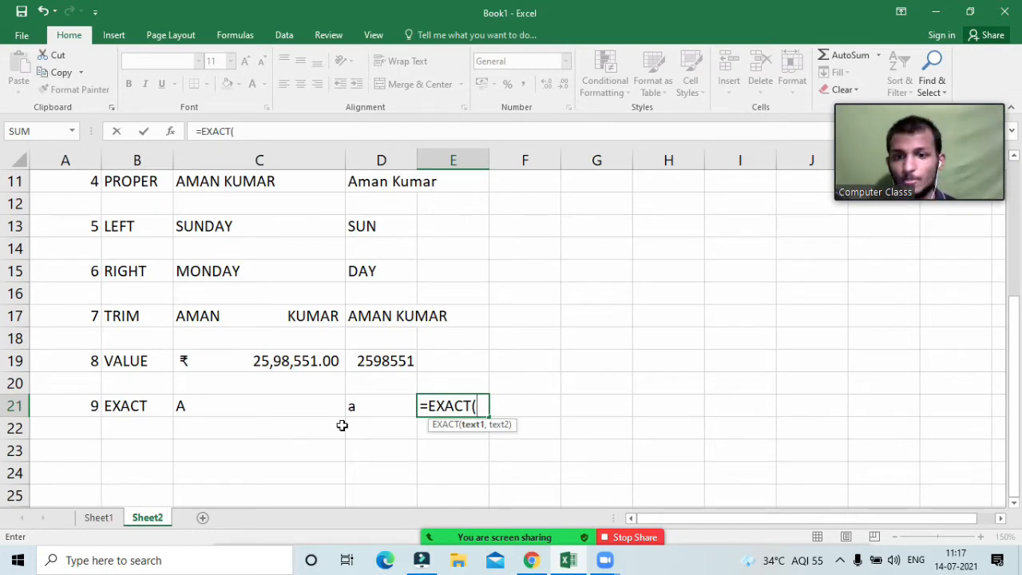
left_click(238, 405)
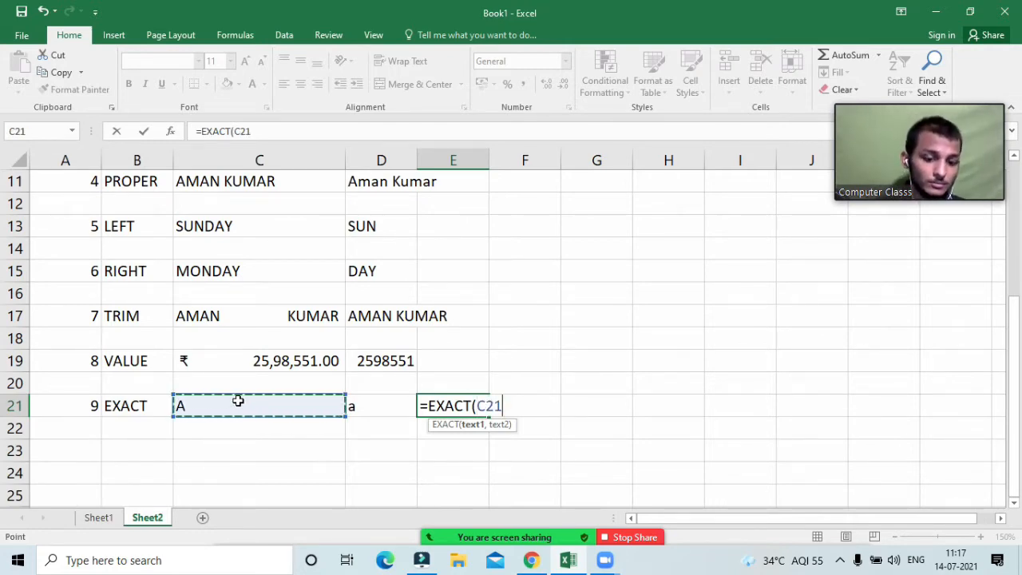
type(",")
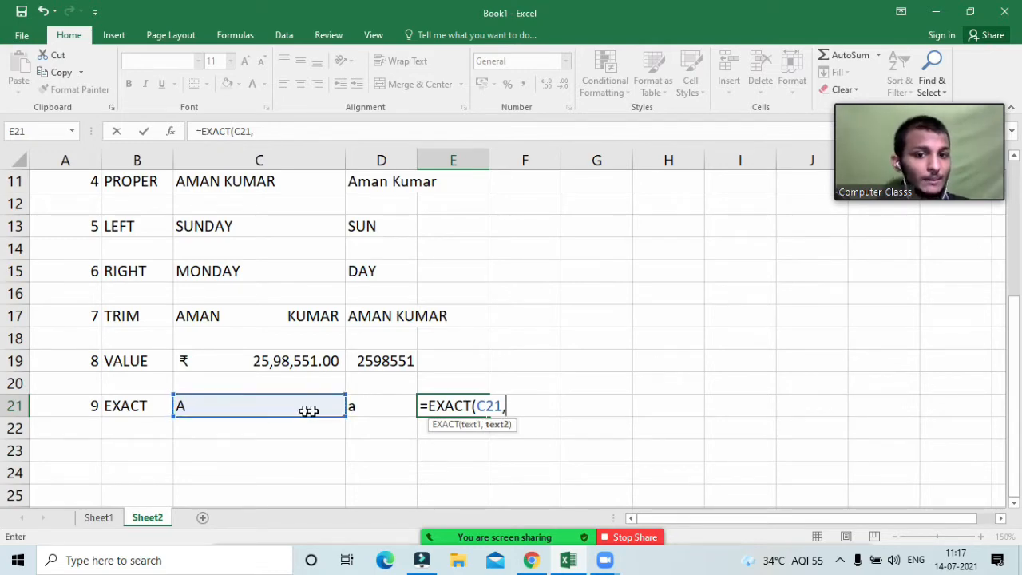
left_click(376, 410)
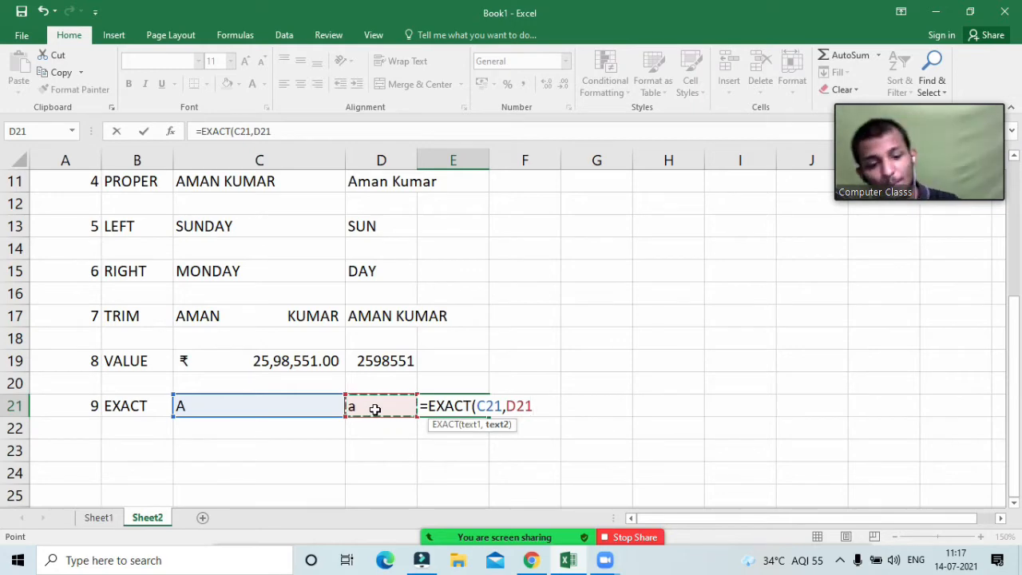
type(")")
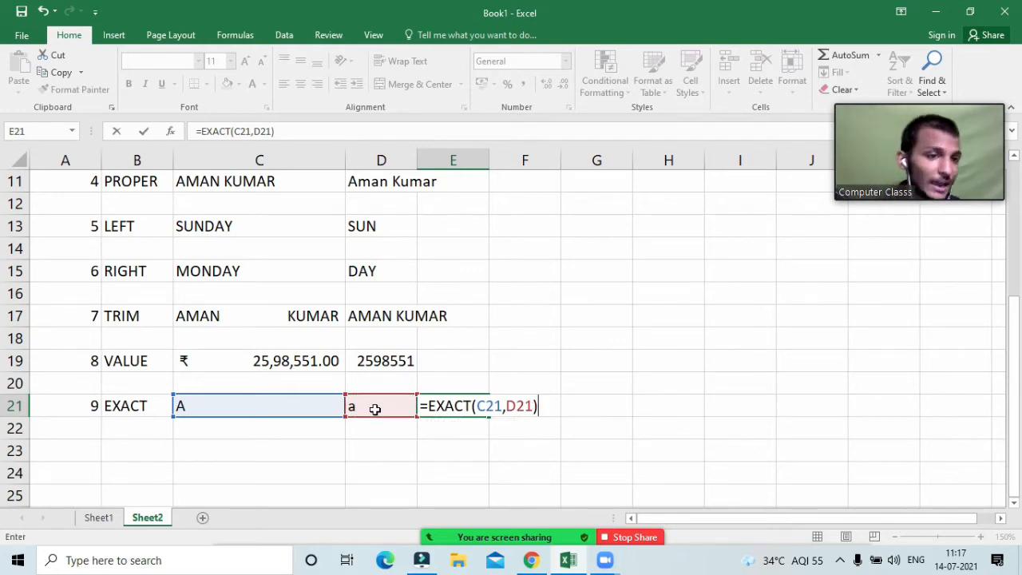
key("Return")
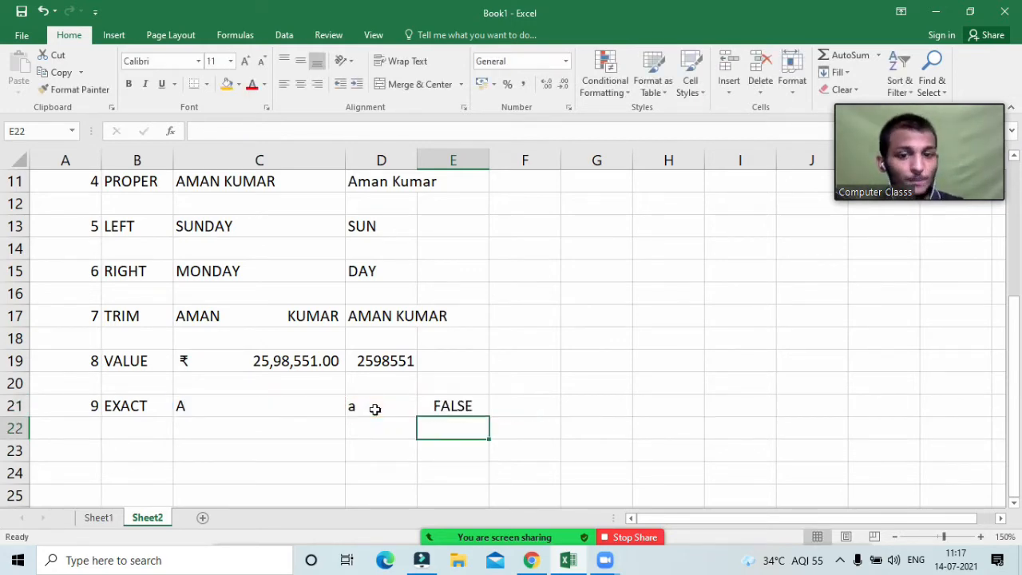
Step: Change D21 to uppercase A so E21 returns TRUE
left_click(230, 413)
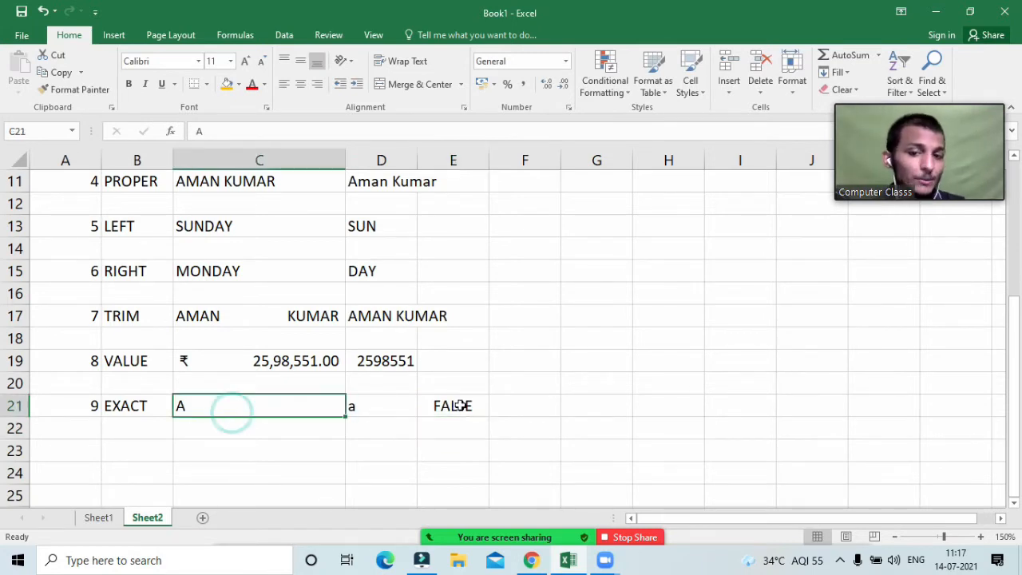
left_click(383, 410)
left_click(247, 413)
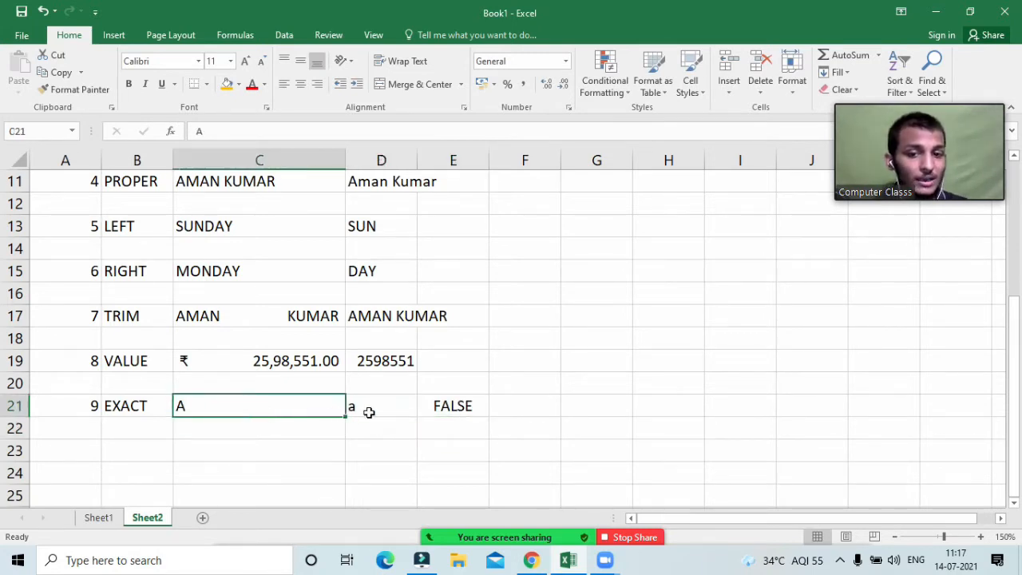
left_click(368, 411)
left_click(233, 407)
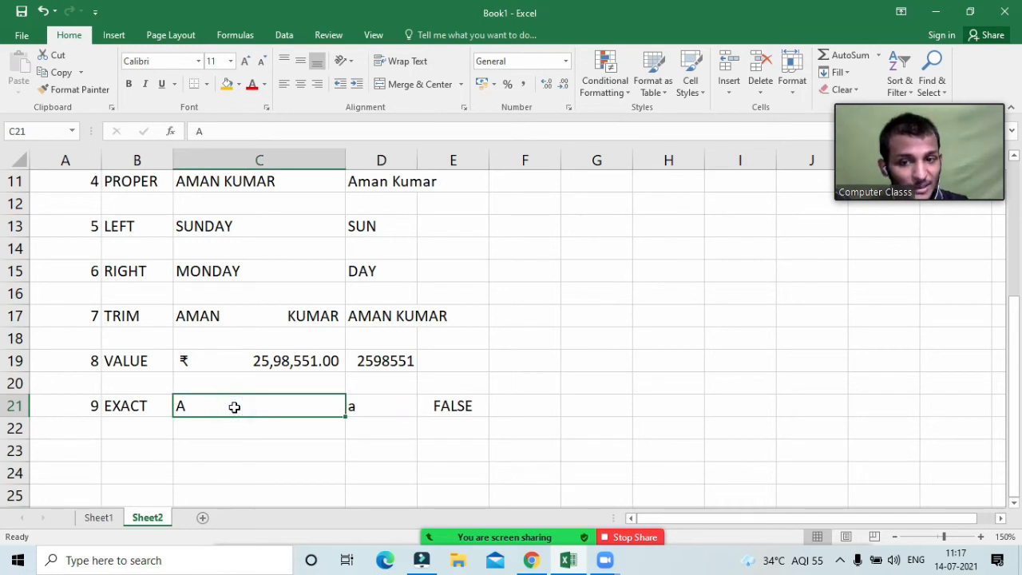
left_click(408, 407)
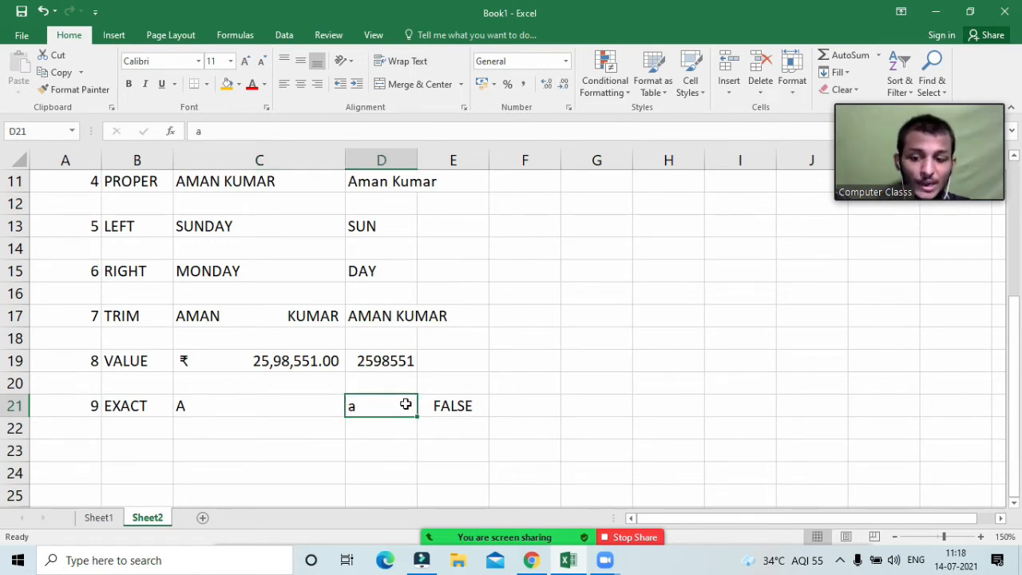
type("A")
key("Return")
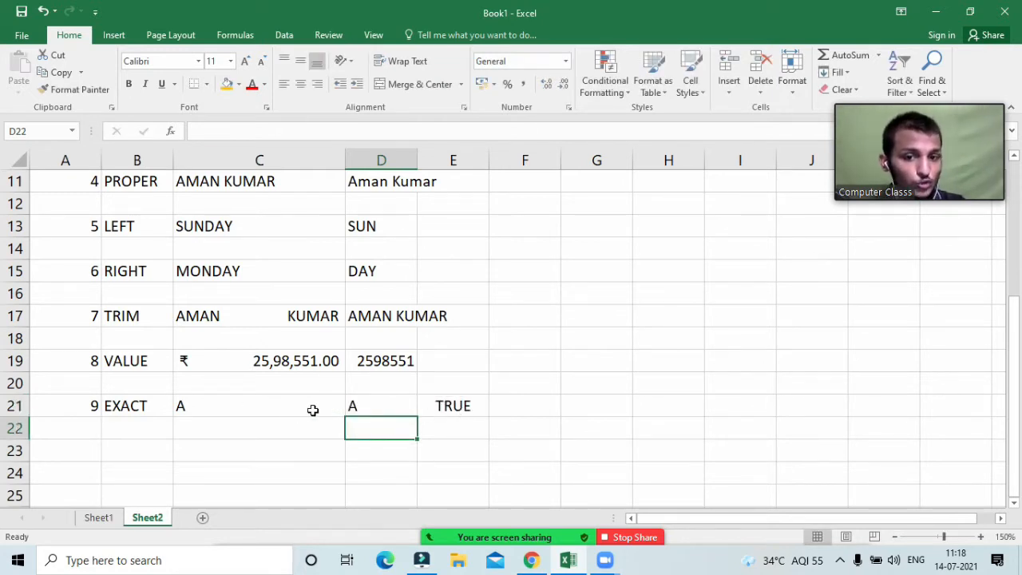
Step: Replace the letter in D21 with B so E21 returns FALSE
left_click(458, 407)
double_click(459, 406)
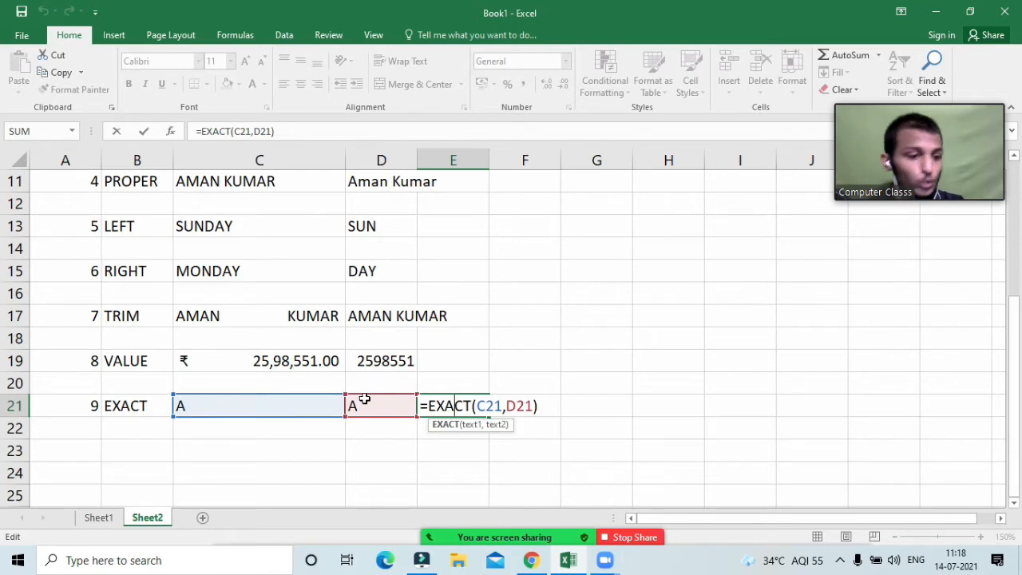
left_click(480, 440)
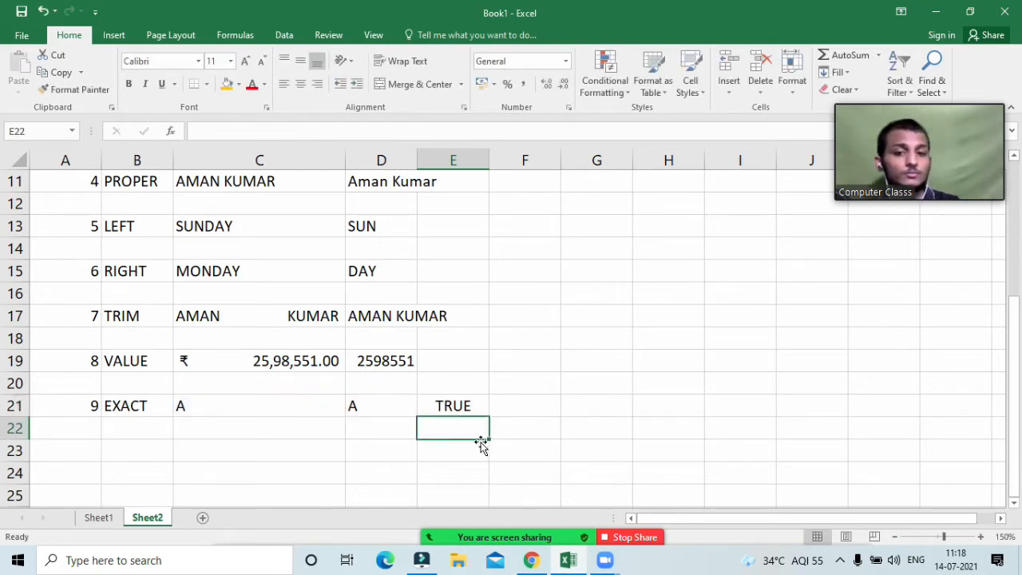
left_click(383, 409)
double_click(382, 408)
key("BackSpace")
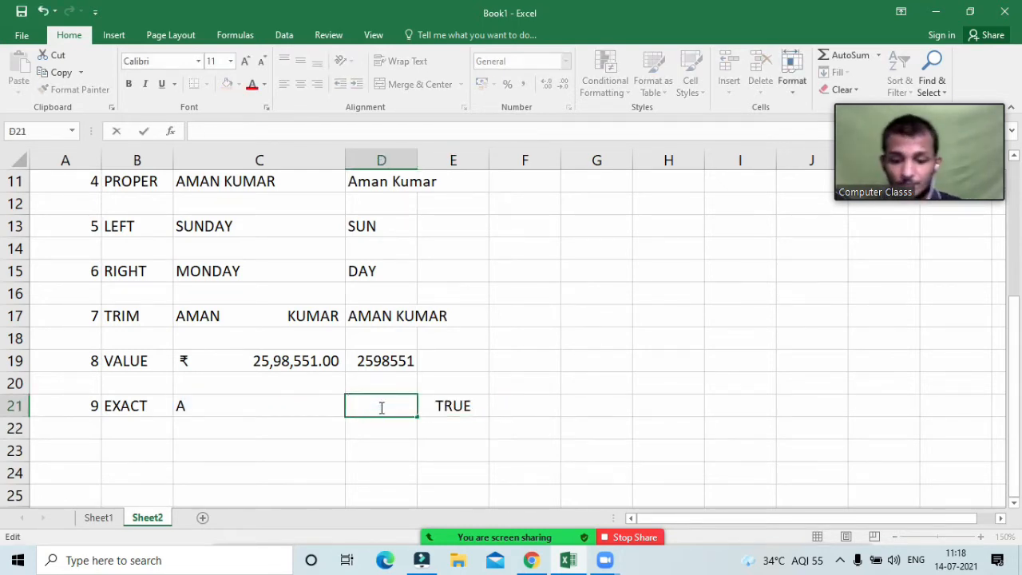
type("B")
key("Return")
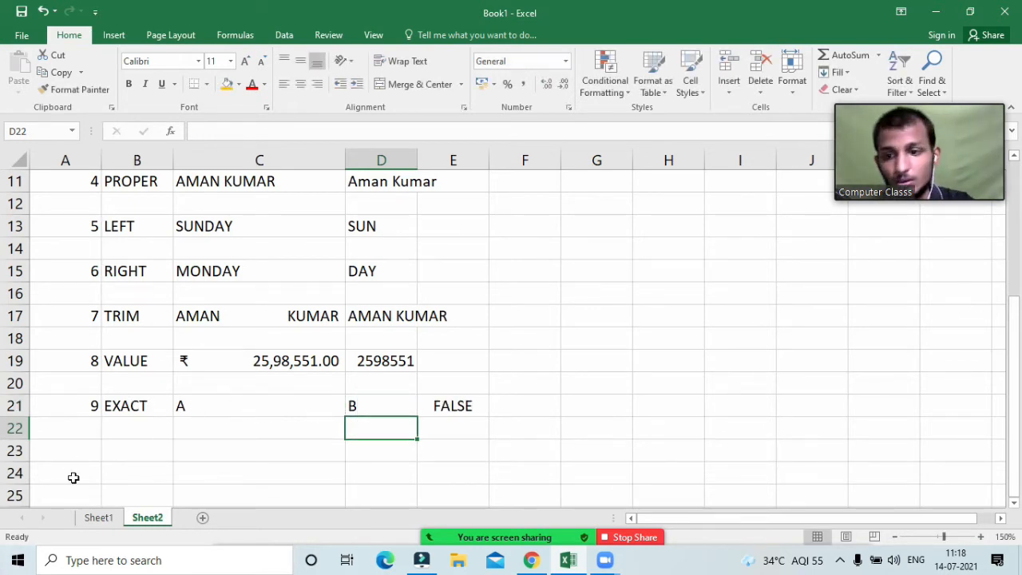
left_click(69, 451)
Step: Enter 10 in A23 and type CONCATENATE into B23 via the function autocomplete
type("10")
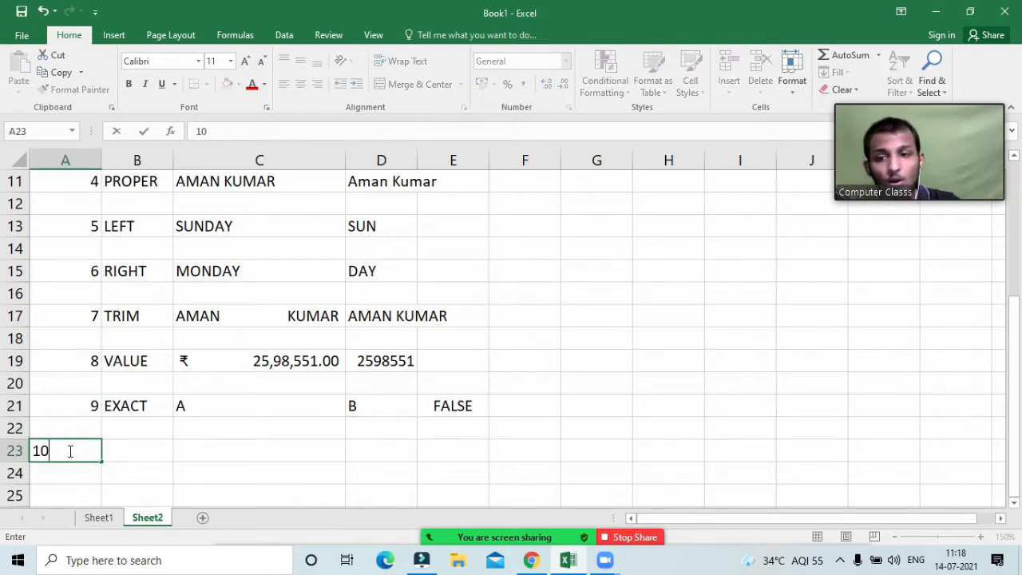
key("Tab")
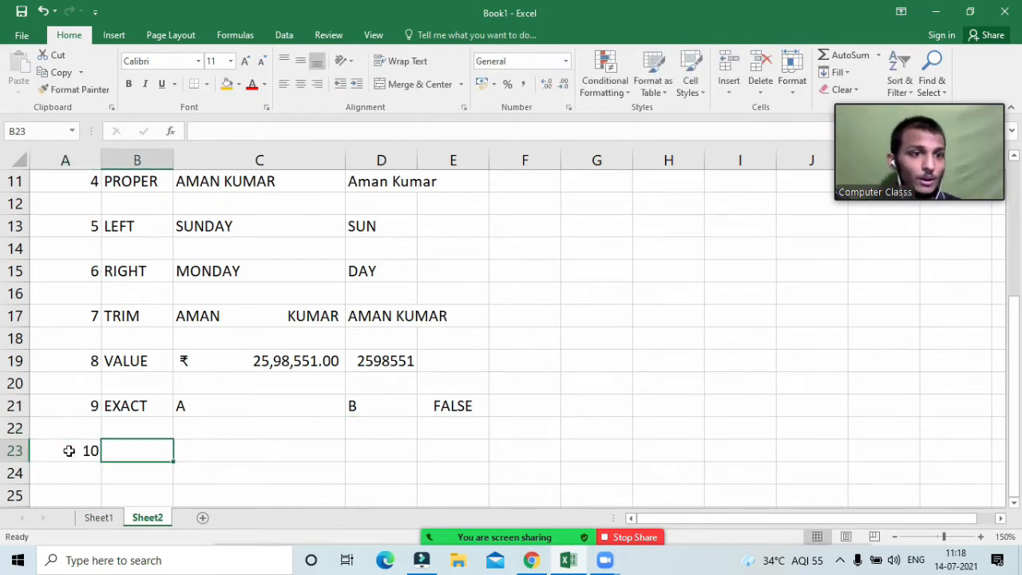
type("=c")
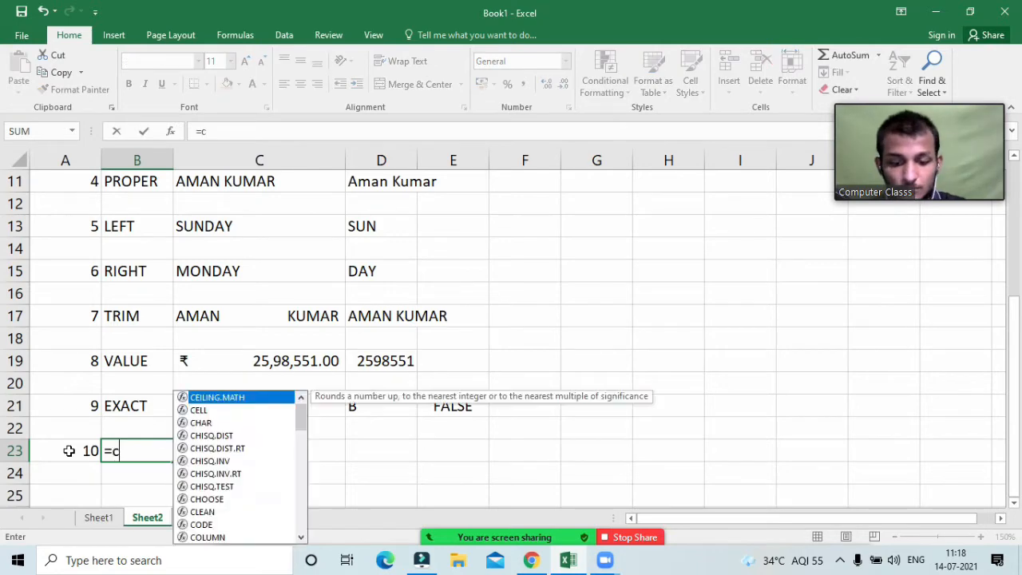
key("BackSpace")
type("c")
key("BackSpace")
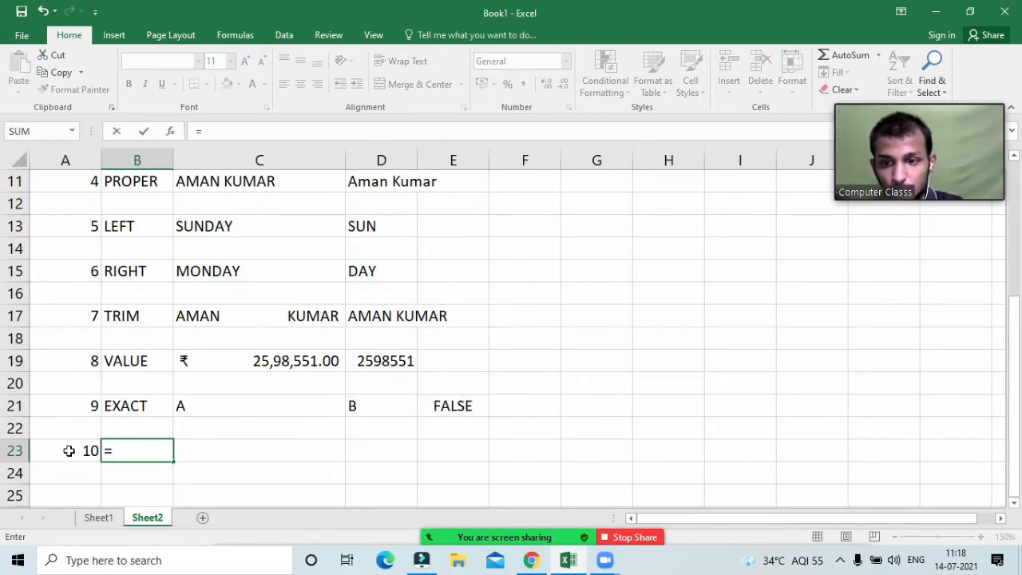
type("con")
key("Tab")
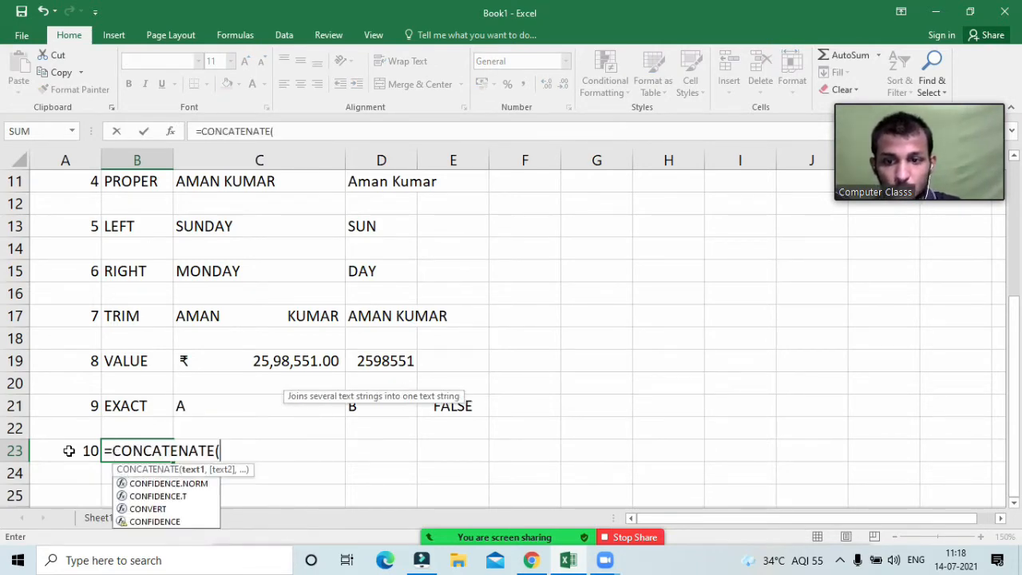
Step: Remove the parenthesis and leading = so B23 holds plain CONCATENATE text; autofit column B
key("BackSpace")
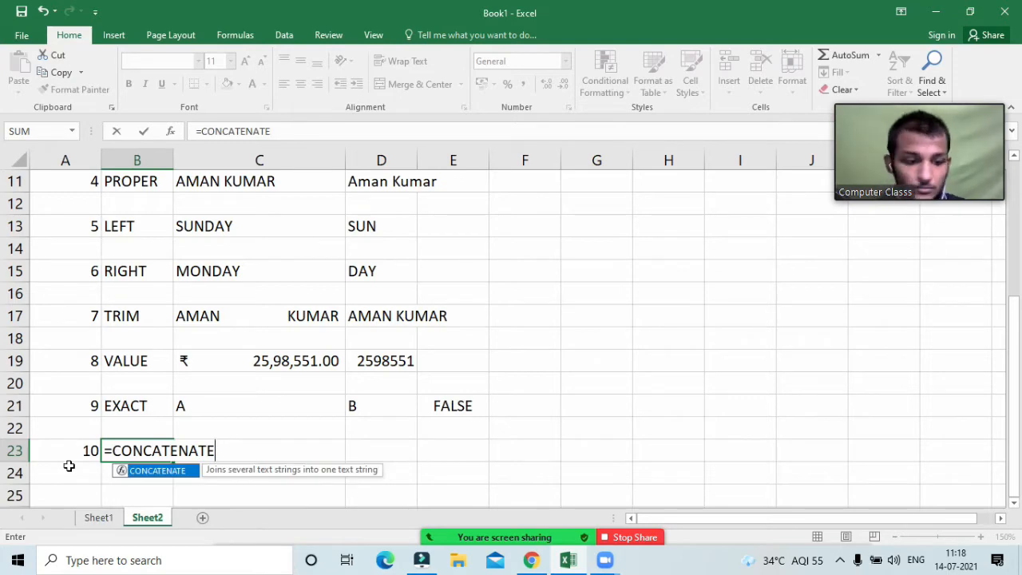
key("Left")
key("Right")
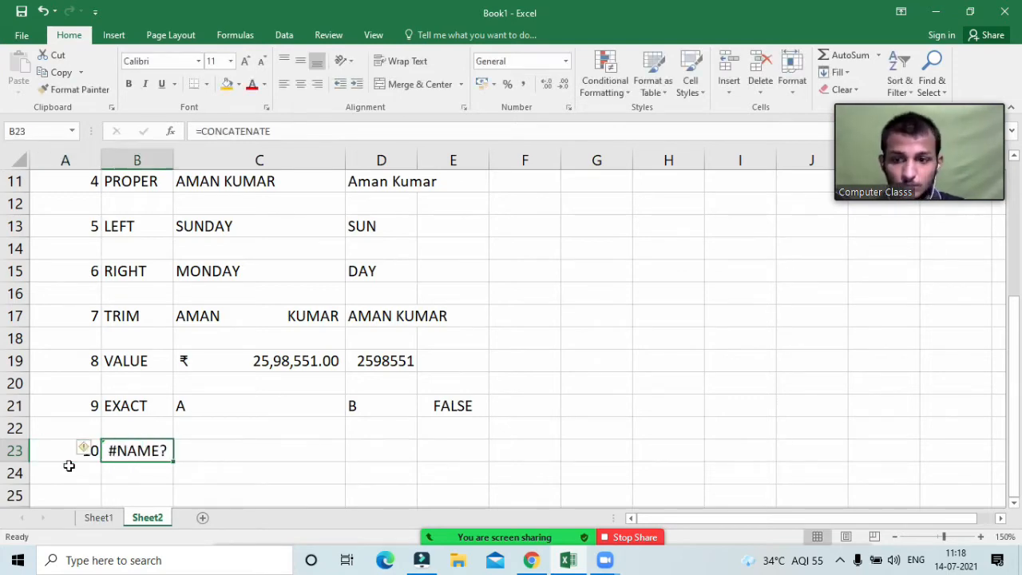
key("F2")
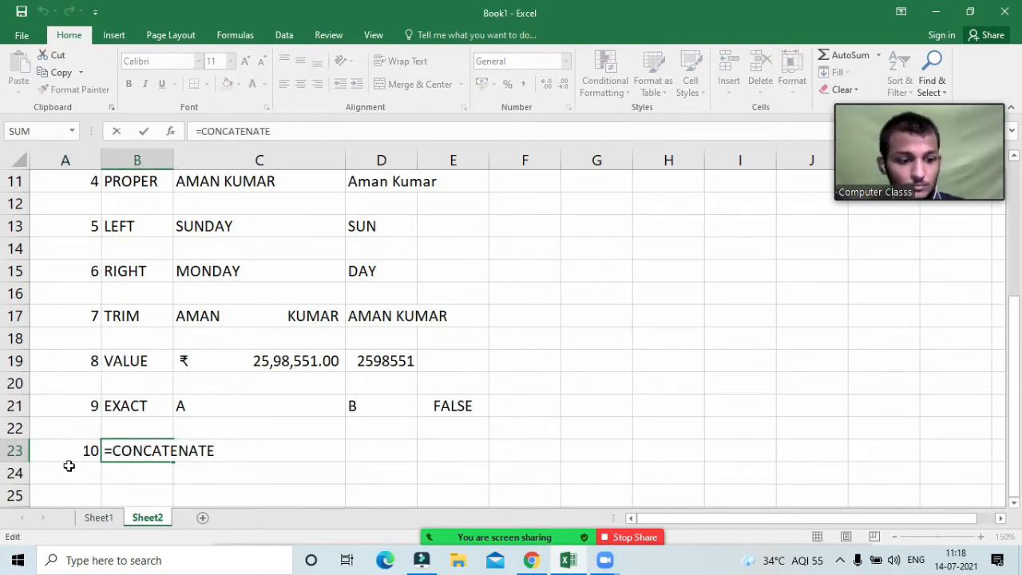
key("Home")
key("Delete")
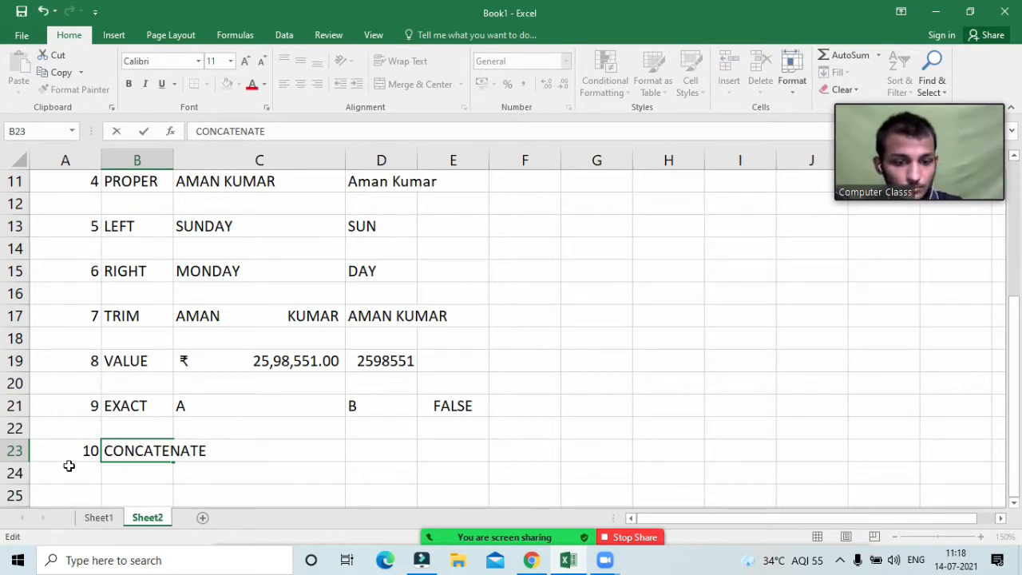
key("Return")
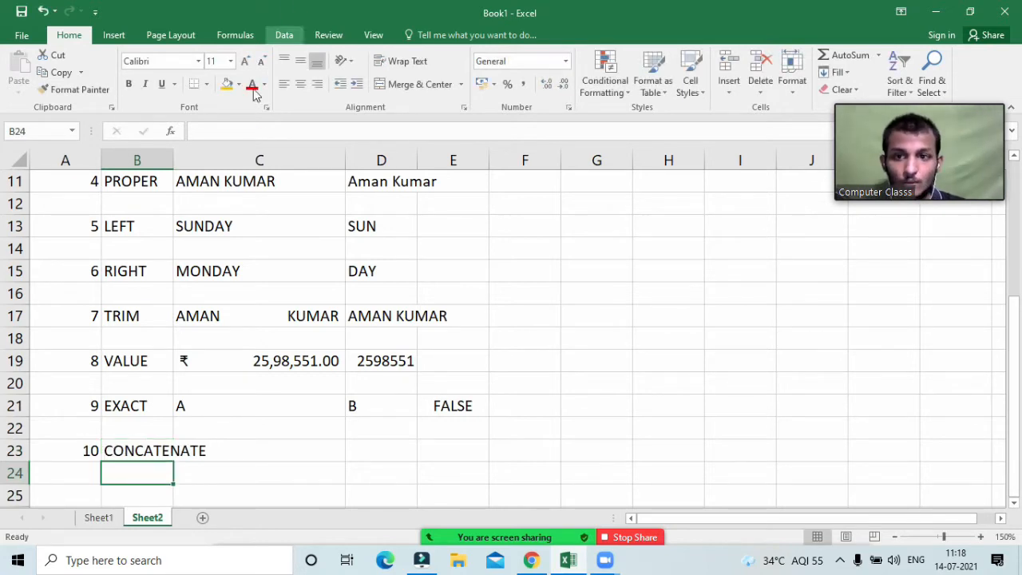
double_click(173, 163)
Step: Review the LEFT result SUN in D13 and the RIGHT result DAY in D15
left_click(272, 448)
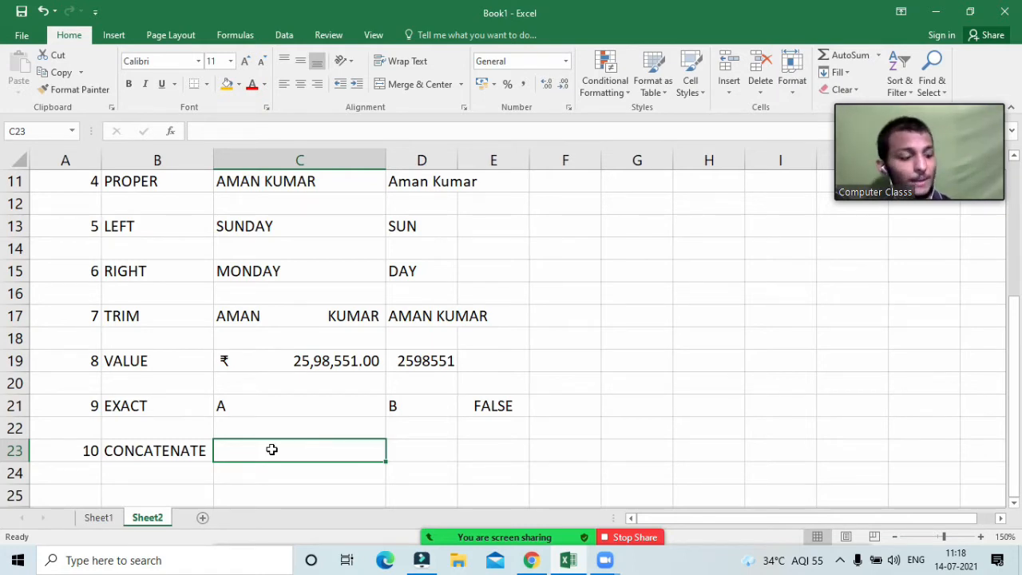
left_click(422, 227)
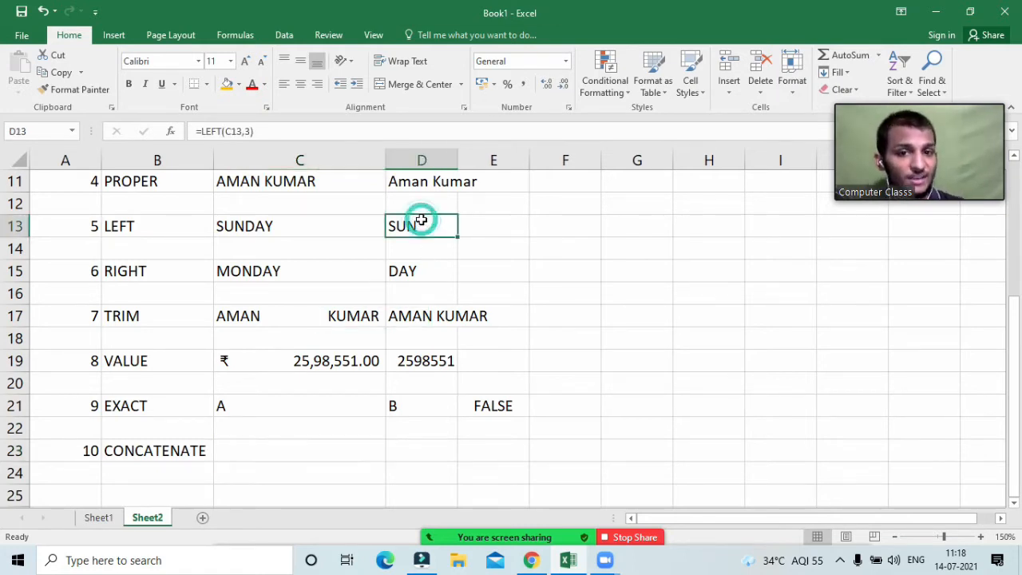
left_click(401, 274)
left_click(400, 226)
left_click(402, 250)
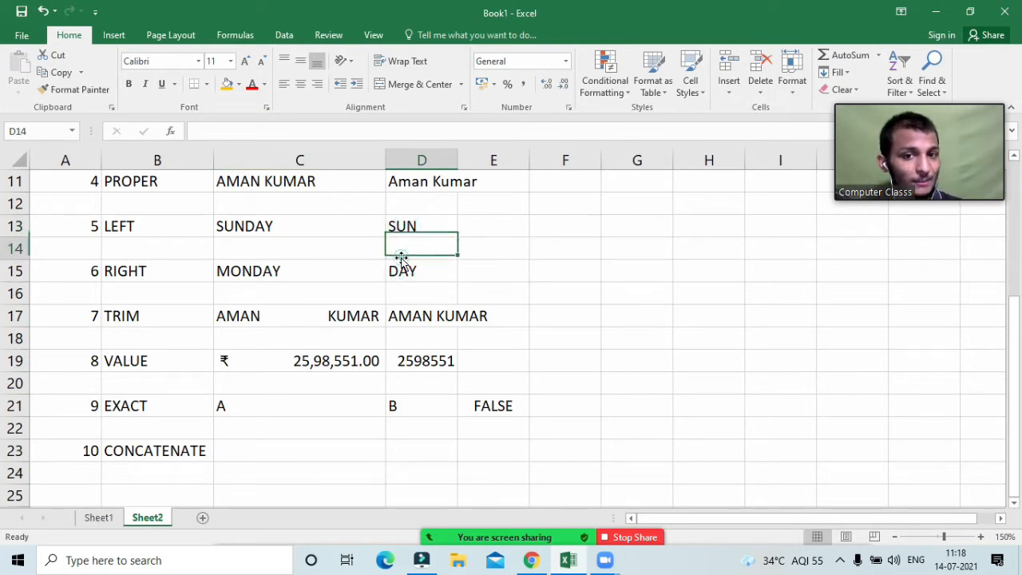
left_click(410, 226)
left_click(409, 269)
left_click(412, 226)
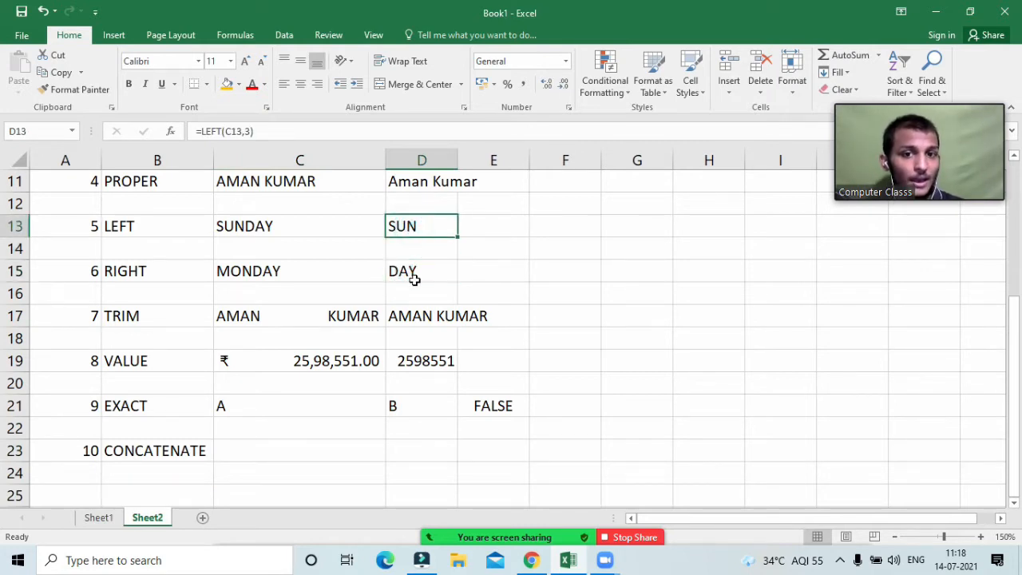
left_click(412, 272)
left_click(416, 226)
left_click(408, 270)
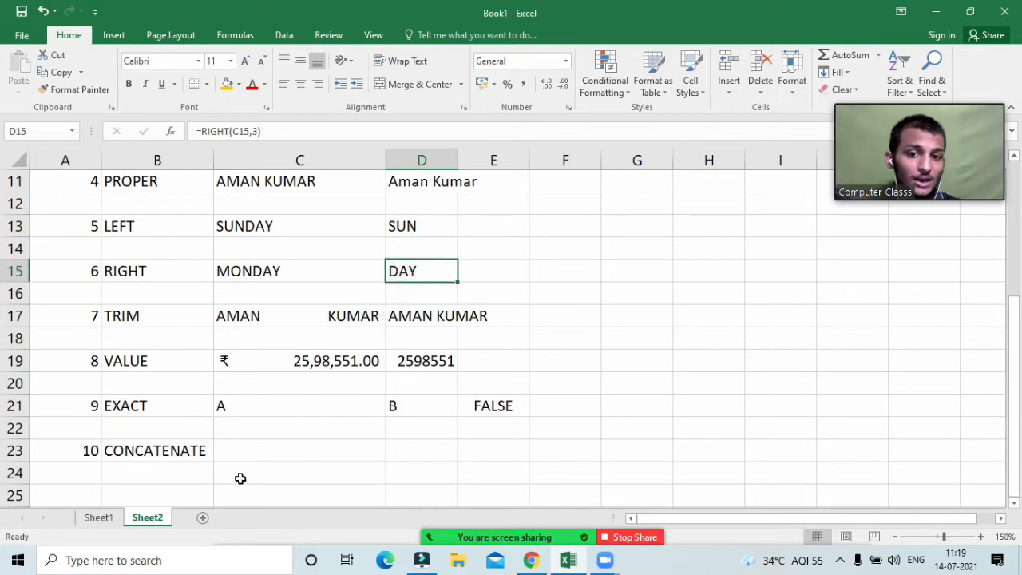
Step: Enter =CONCATENATE(D13,D15) in C23 so it displays SUNDAY
left_click(256, 462)
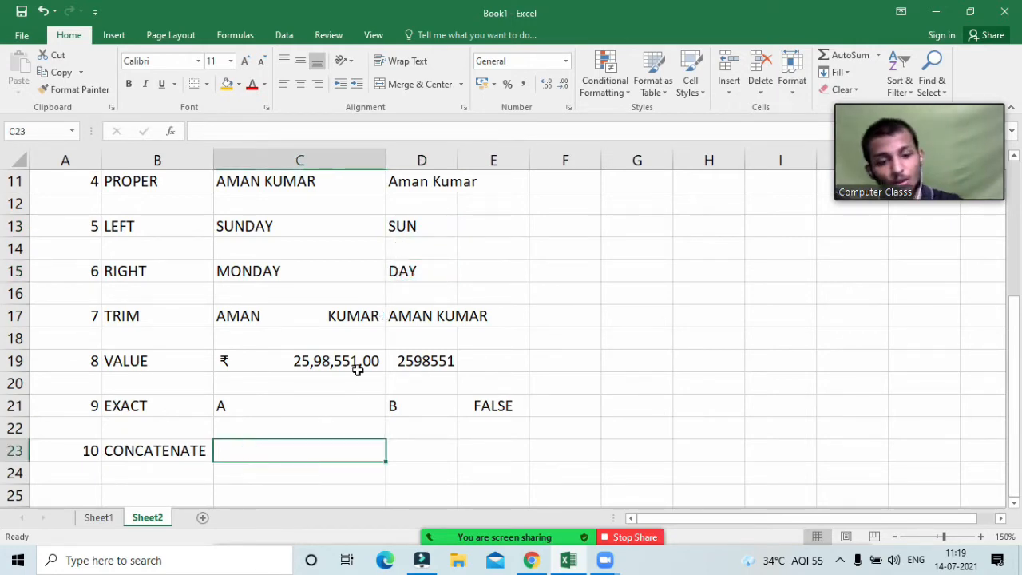
type("=coNCATENATE(")
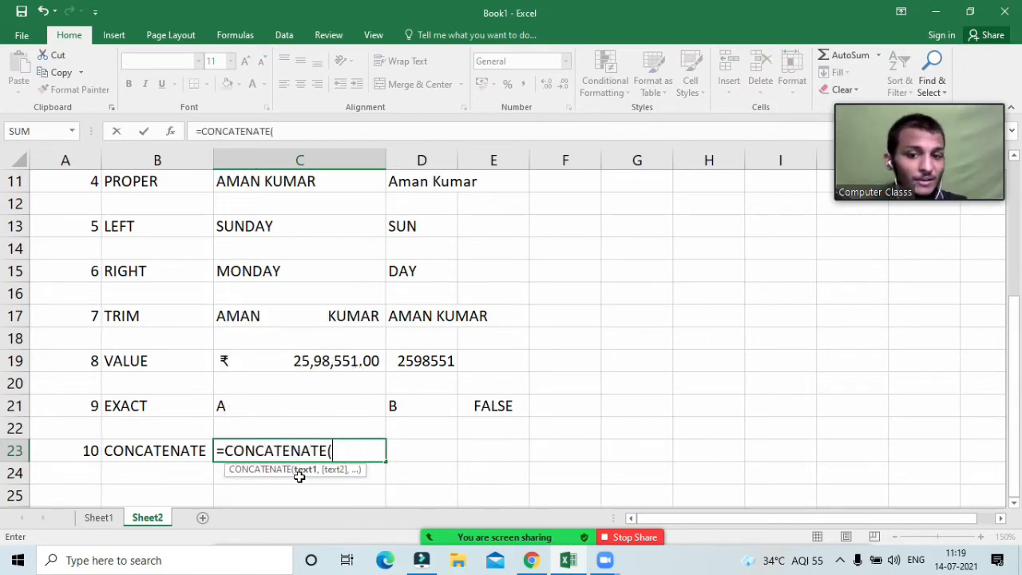
left_click(428, 227)
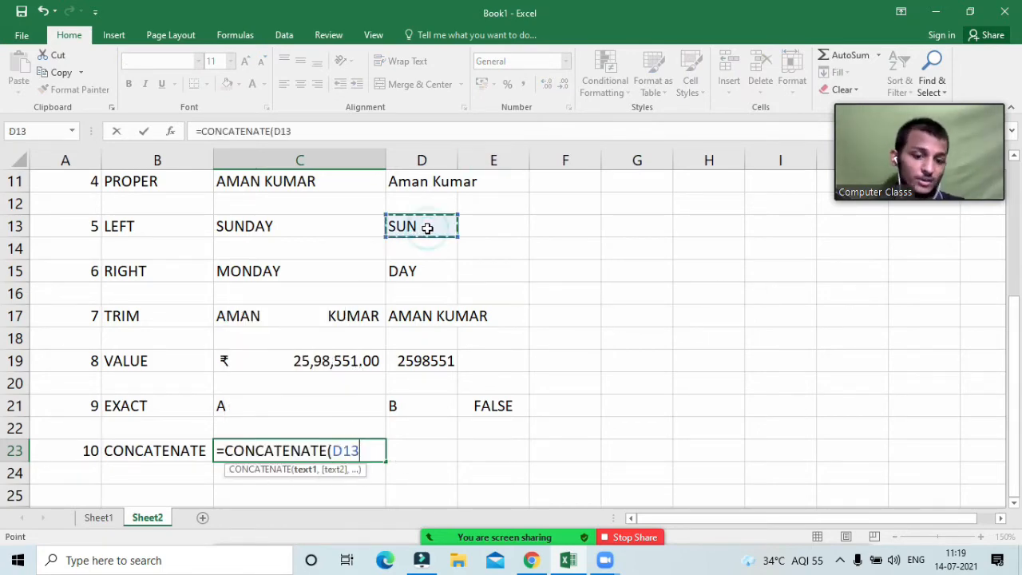
type(",")
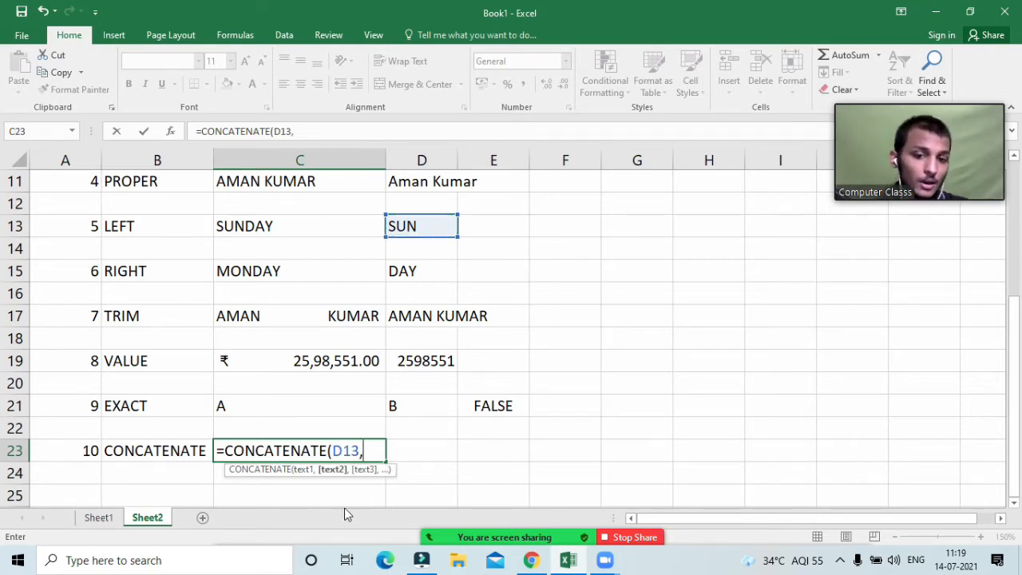
left_click(401, 272)
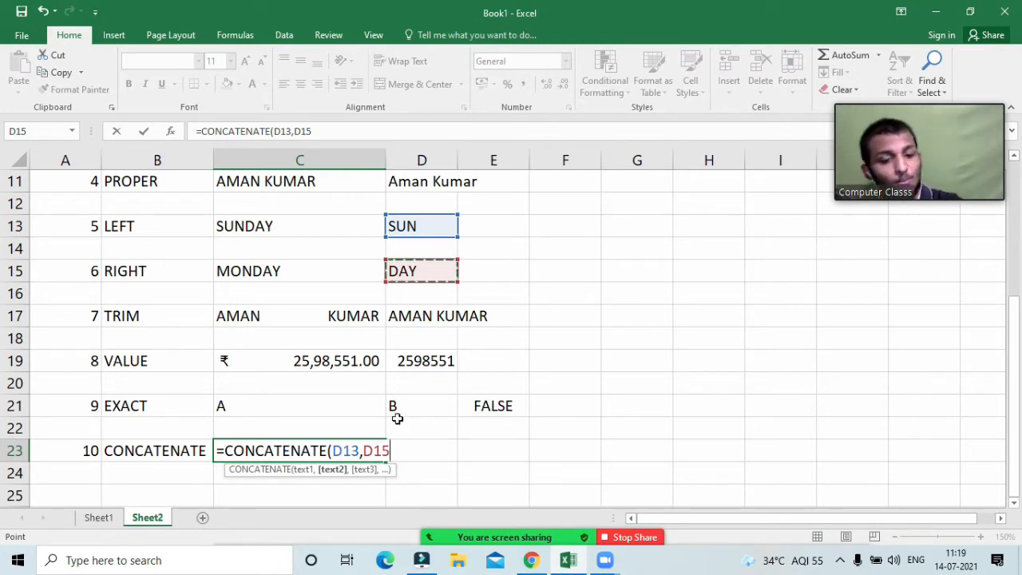
type(")")
key("Return")
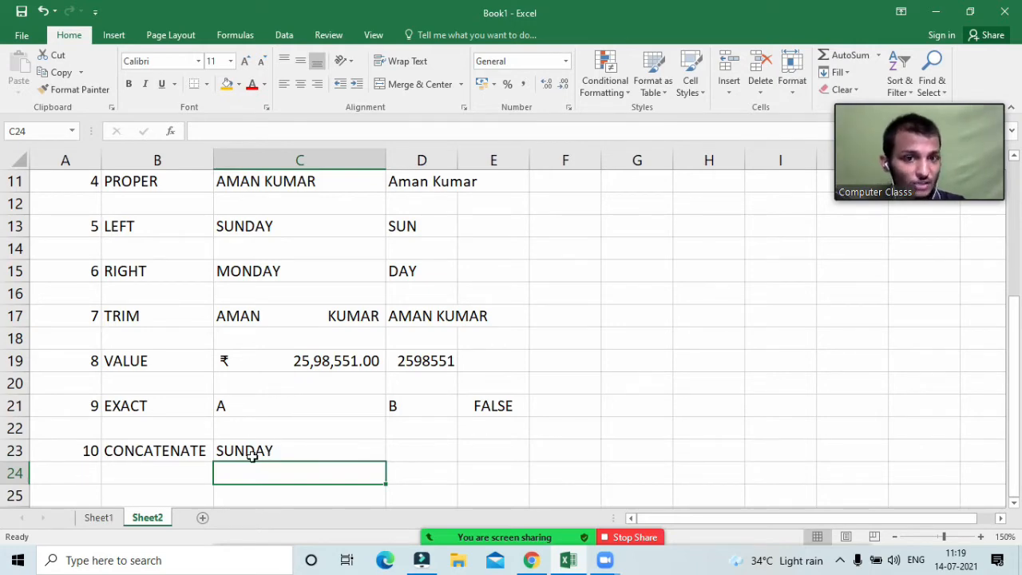
Step: Enter example number 11 with the label FIND in A25:B25
scroll(82, 466, "down", 1)
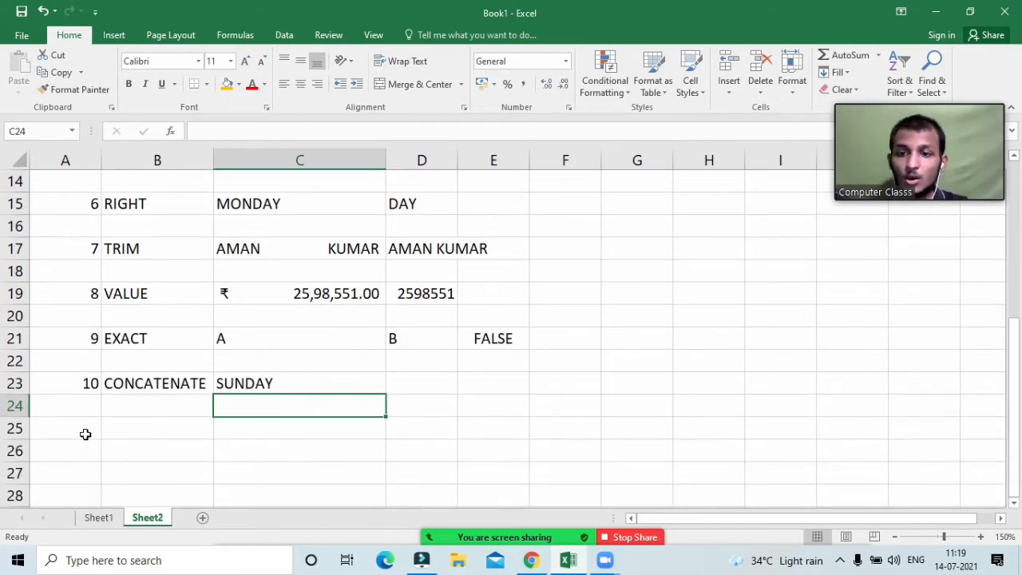
left_click(85, 434)
type("11")
key("Tab")
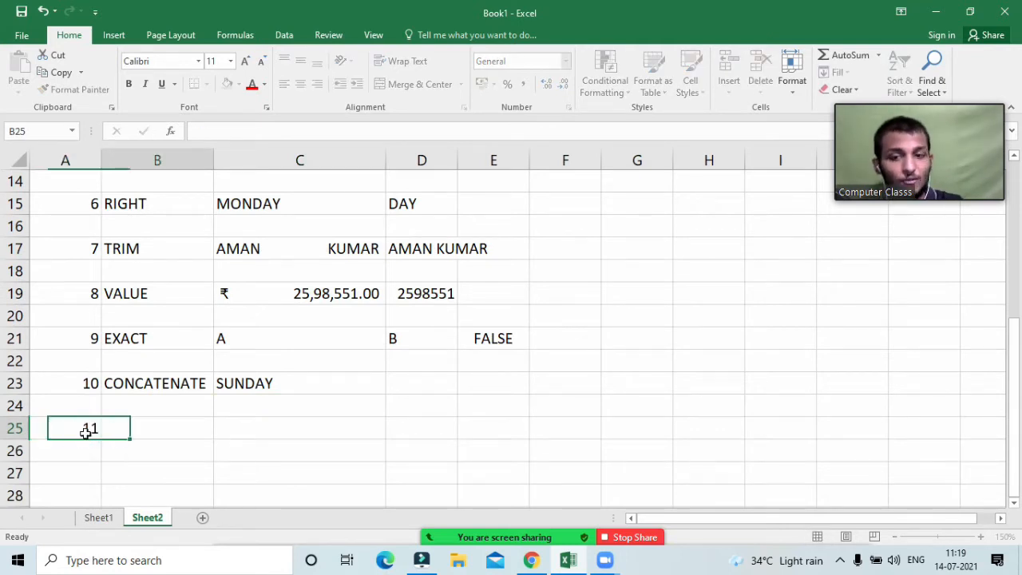
type("FIND")
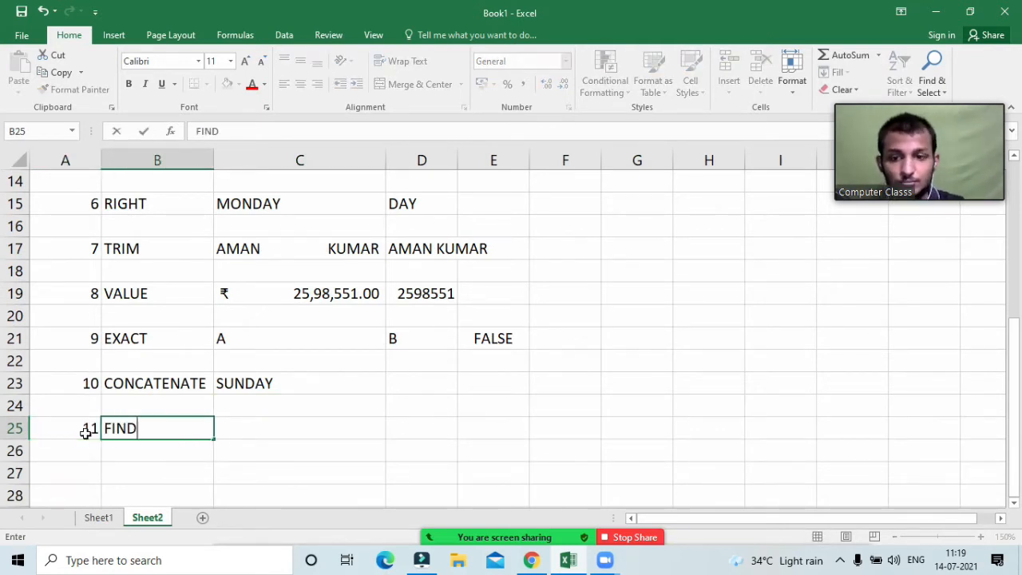
key("Tab")
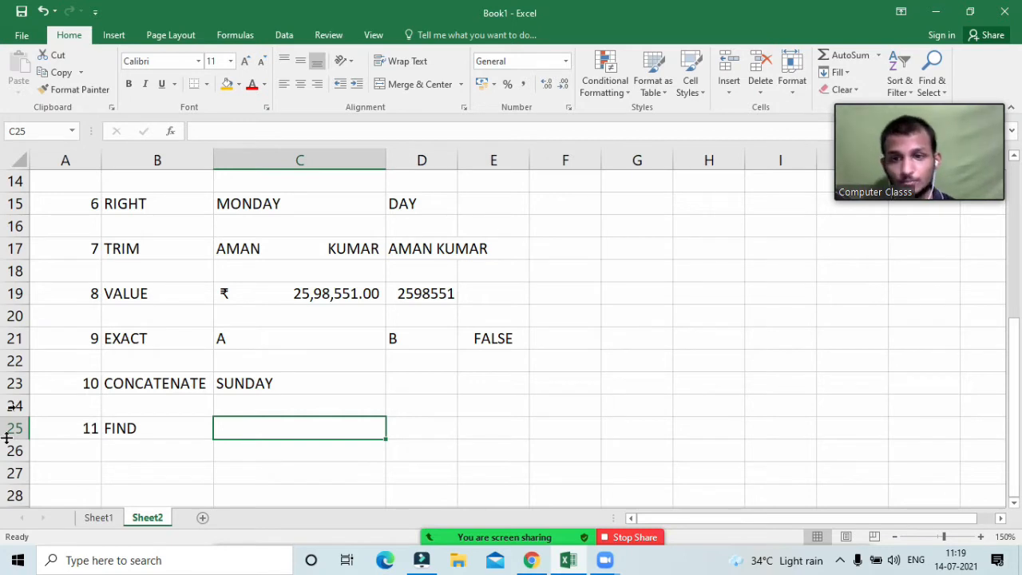
Step: Copy the sample name from C7 into C25
scroll(273, 224, "up", 3)
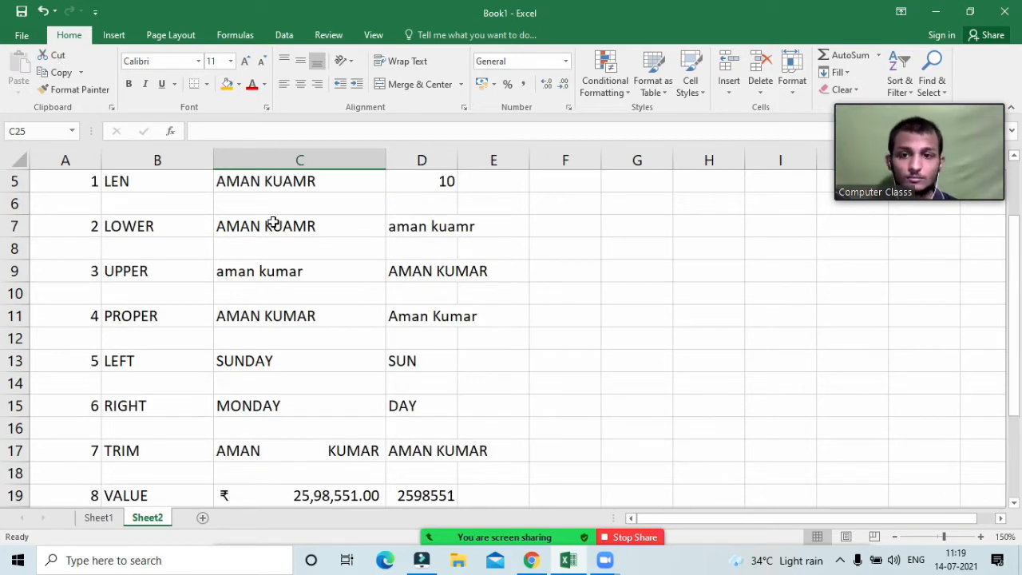
left_click(268, 228)
key("ctrl+c")
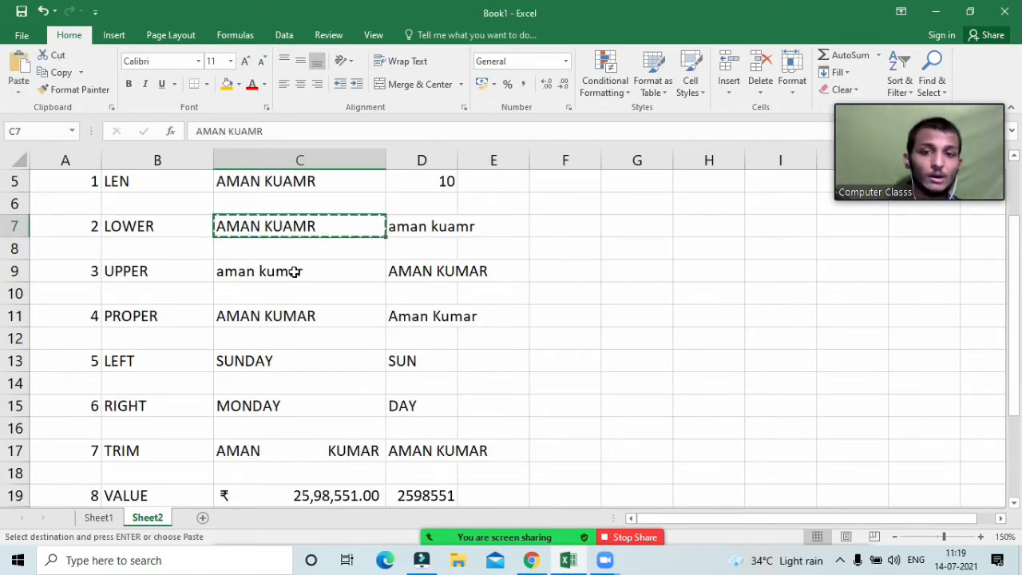
scroll(269, 319, "down", 3)
left_click(239, 424)
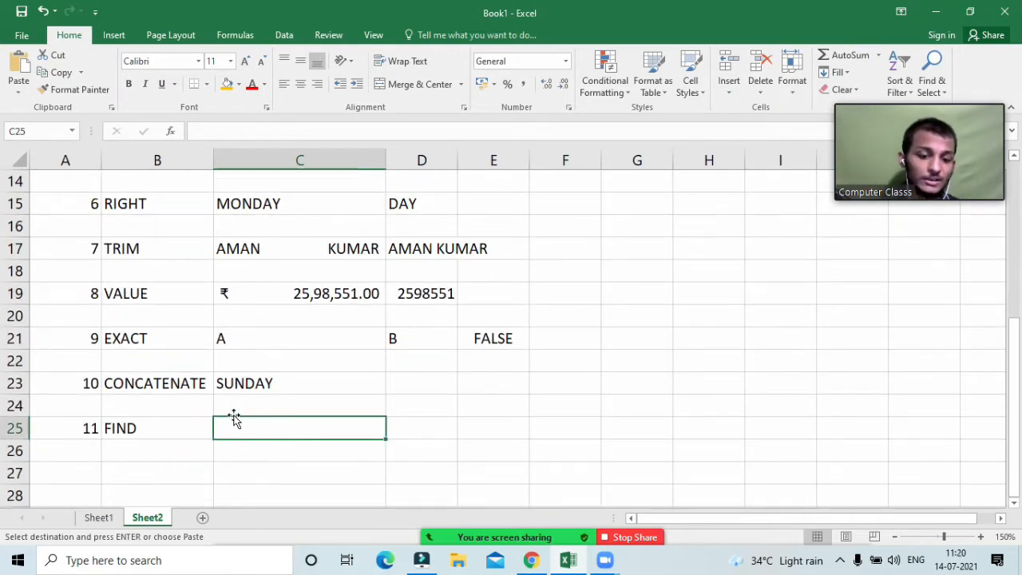
key("Return")
left_click(438, 426)
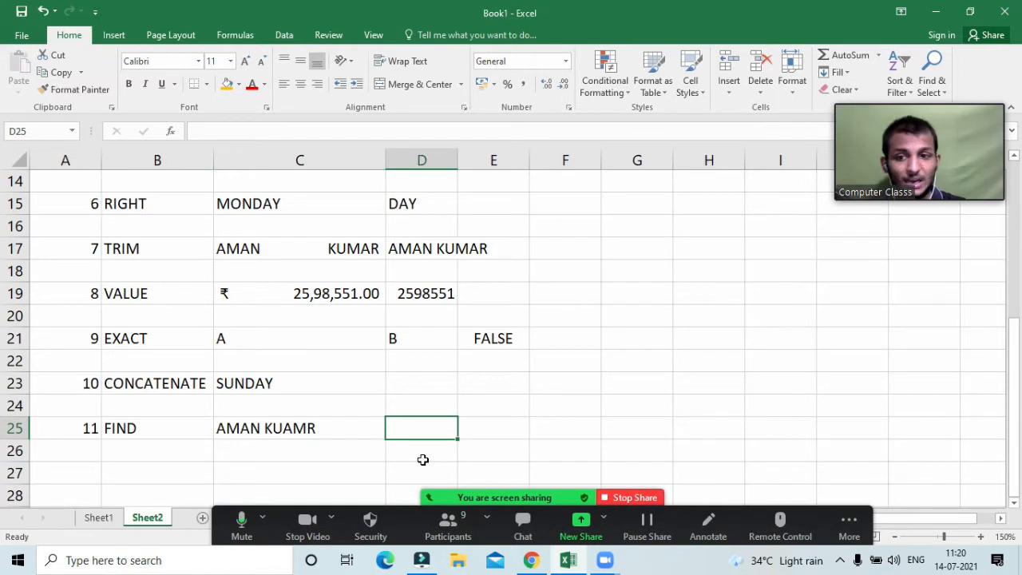
Step: Enter =FIND("N",C25) in D25 so it returns 4
type("=find(")
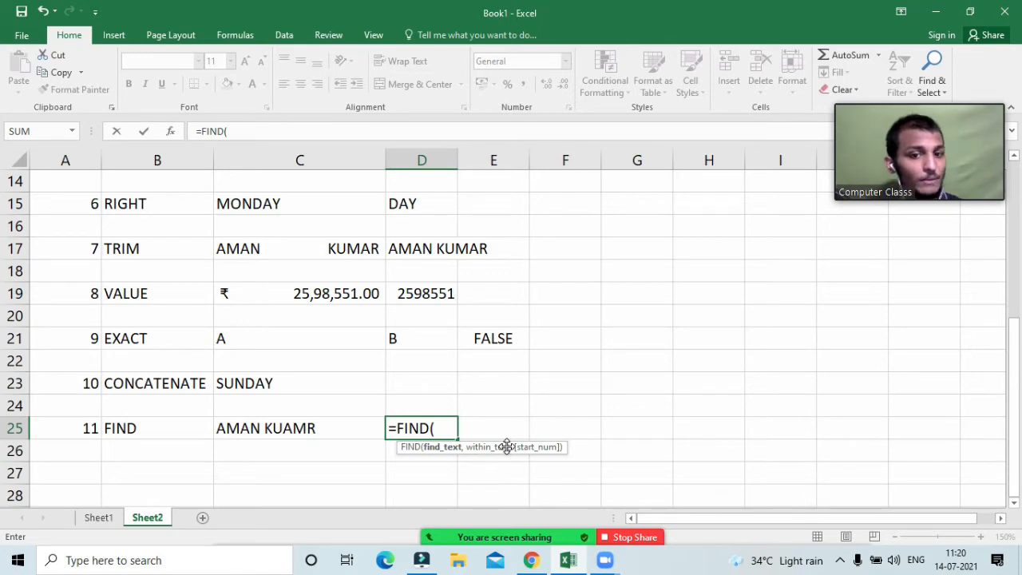
type("\"")
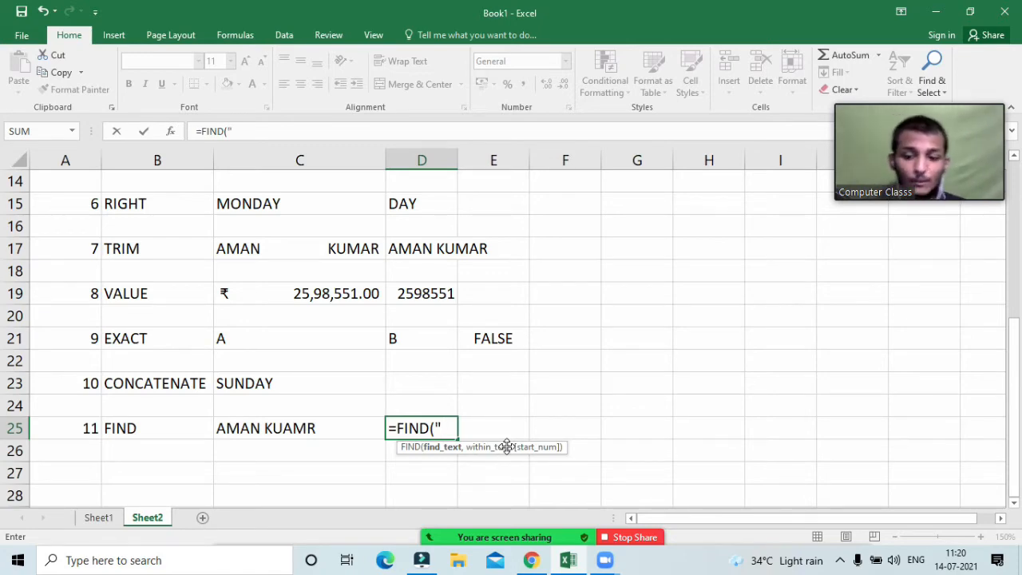
type("N\"")
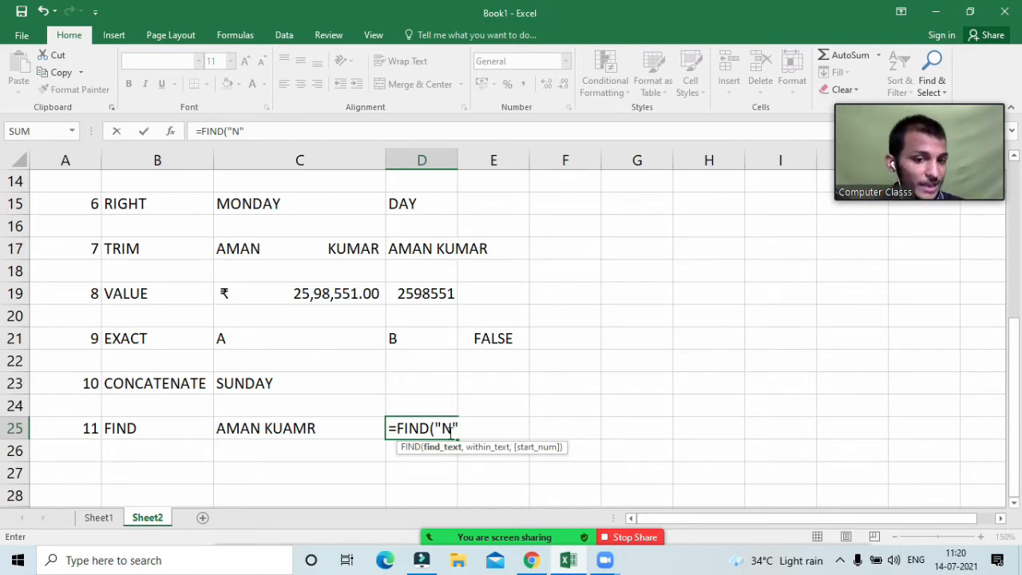
type(",")
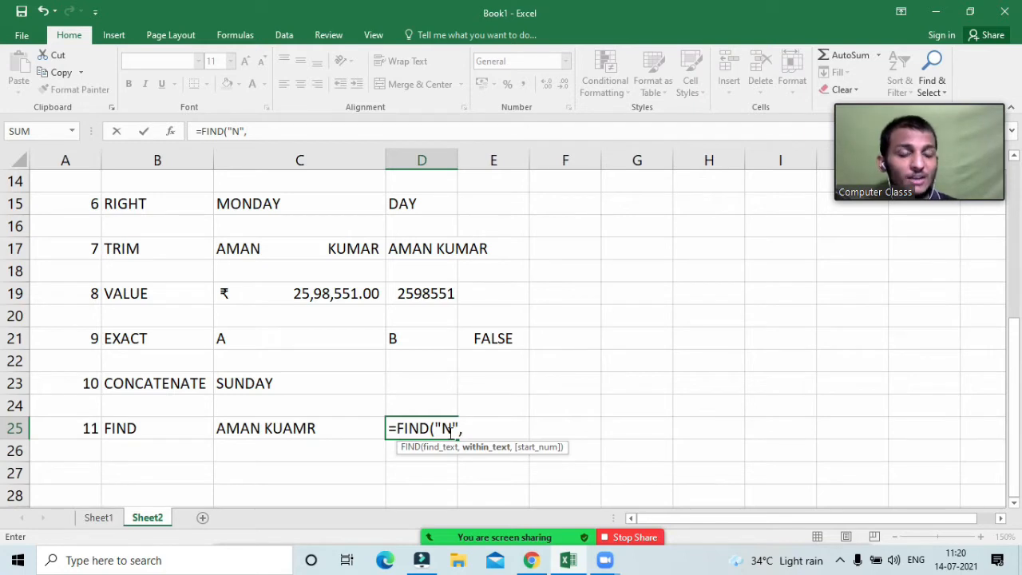
left_click(296, 430)
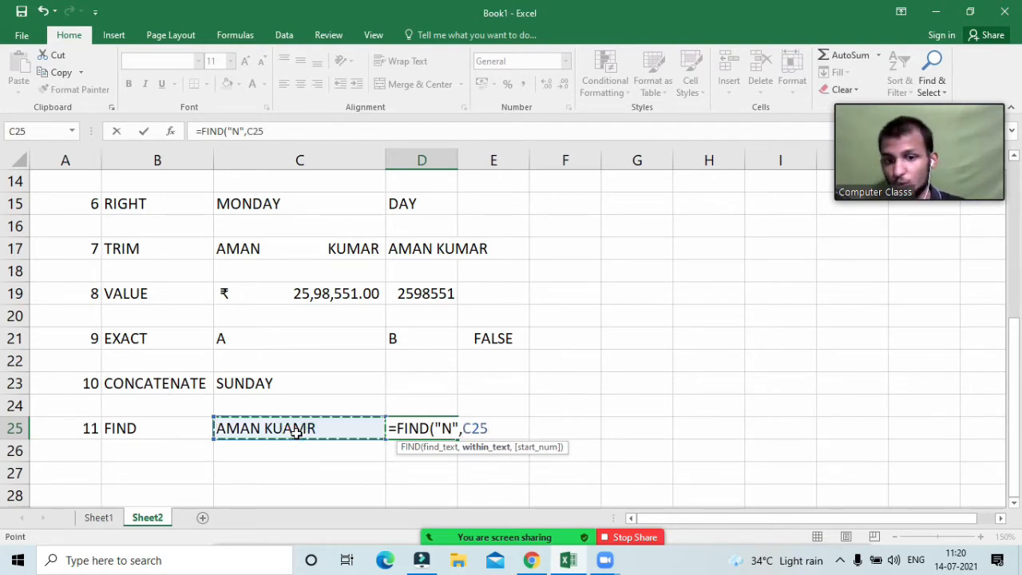
type(")")
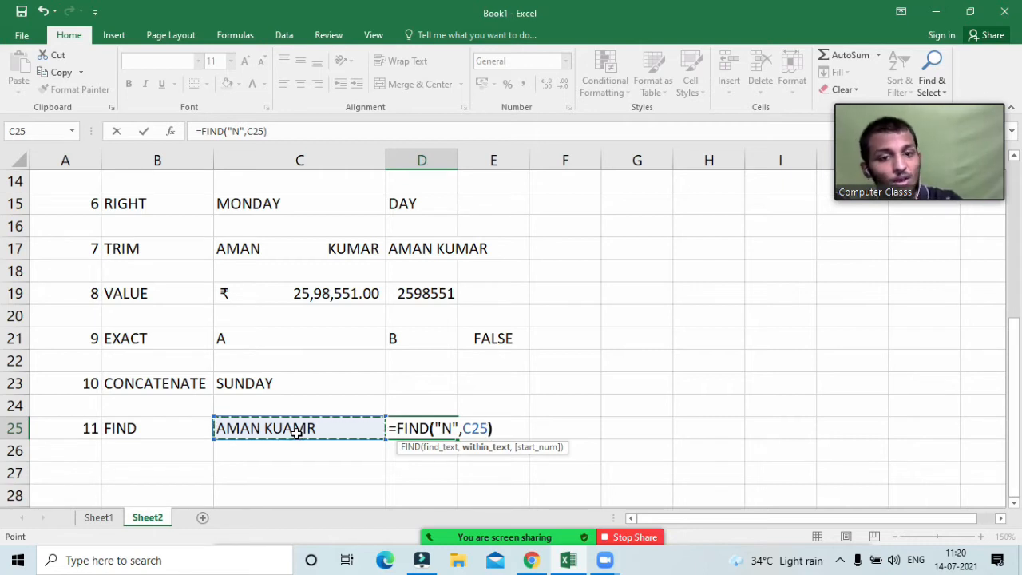
key("BackSpace")
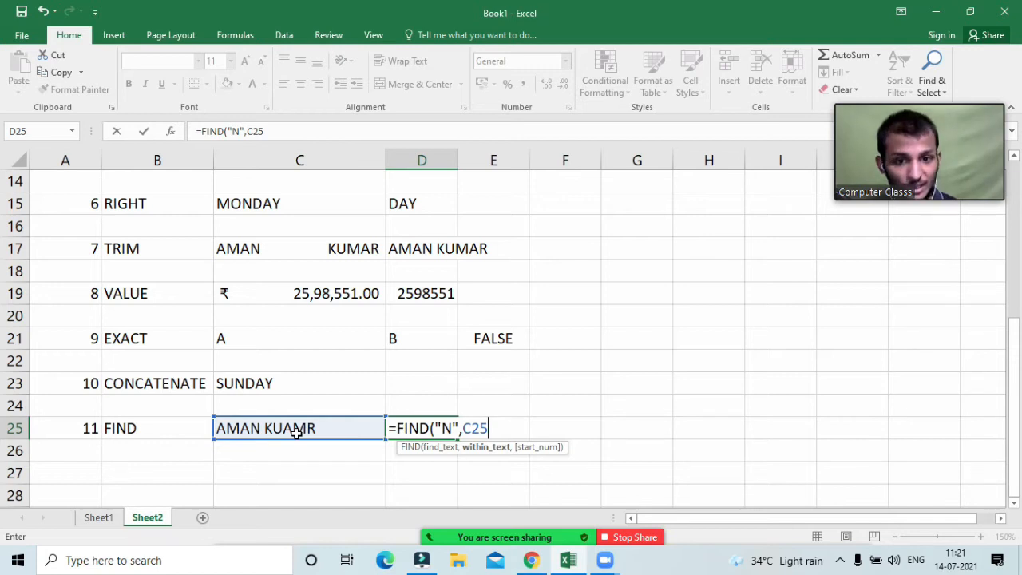
type(")")
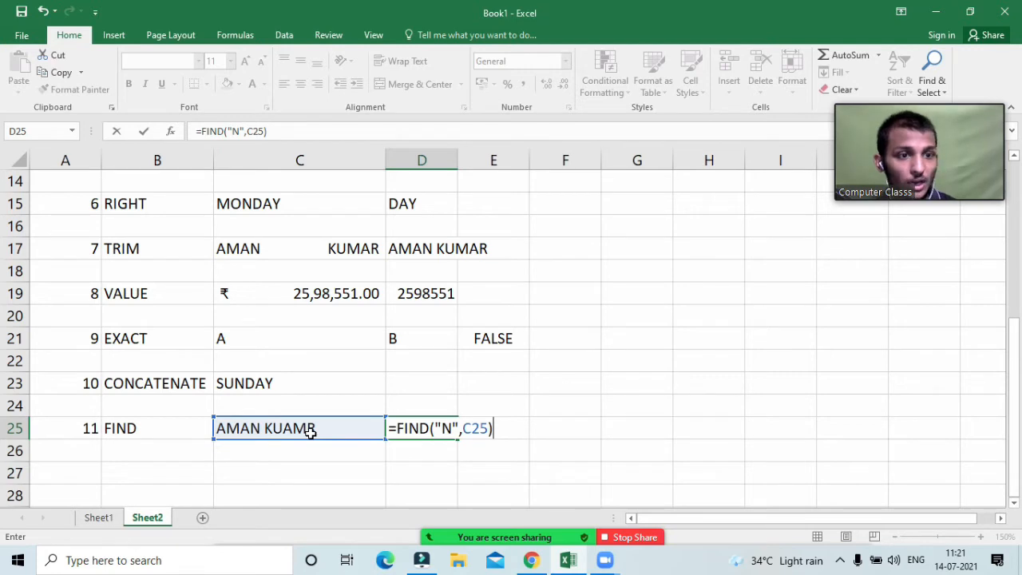
key("Return")
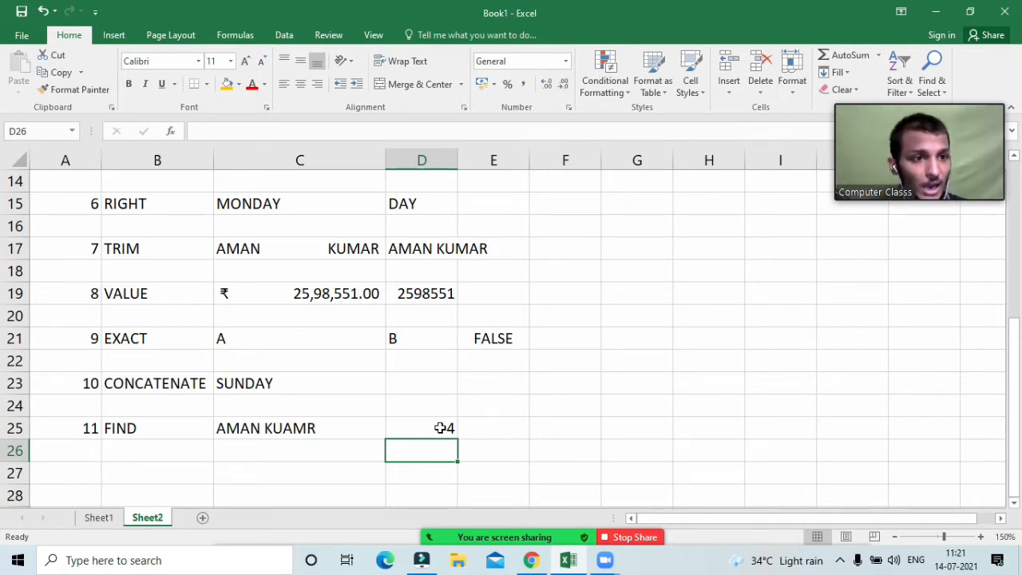
left_click(542, 457)
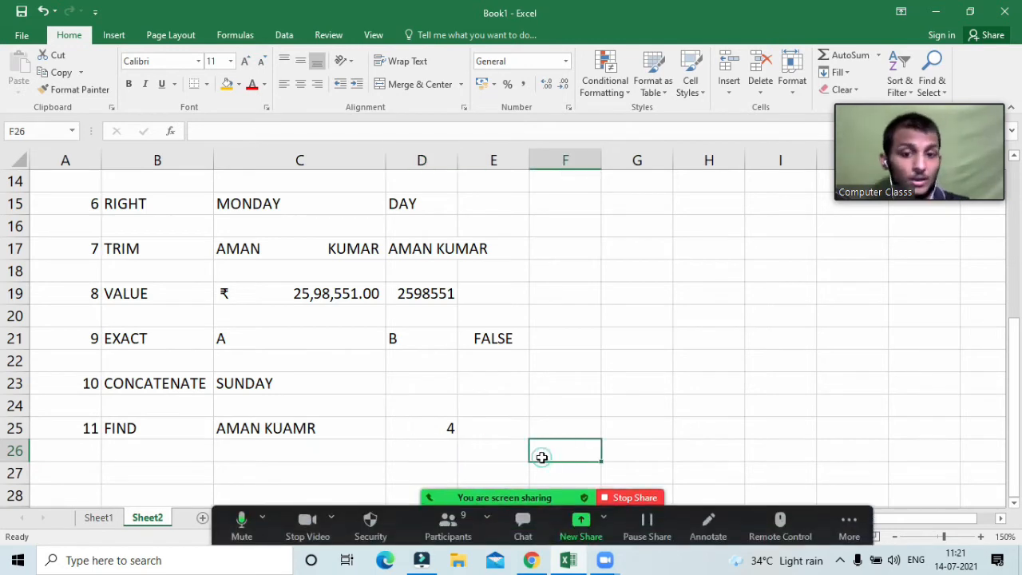
scroll(437, 348, "up", 5)
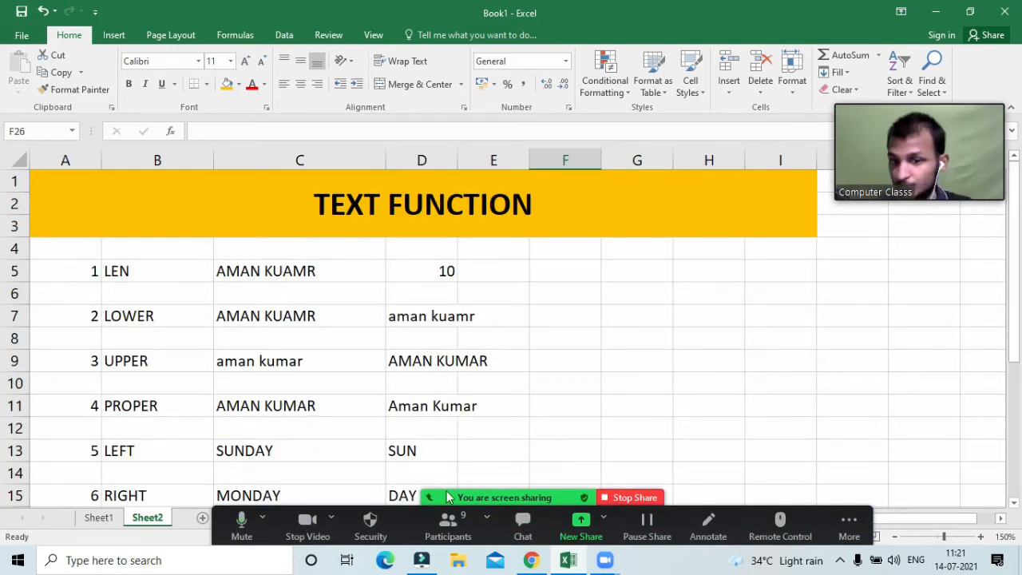
Step: Show the Zoom participants list and ask all participants to unmute
left_click(448, 521)
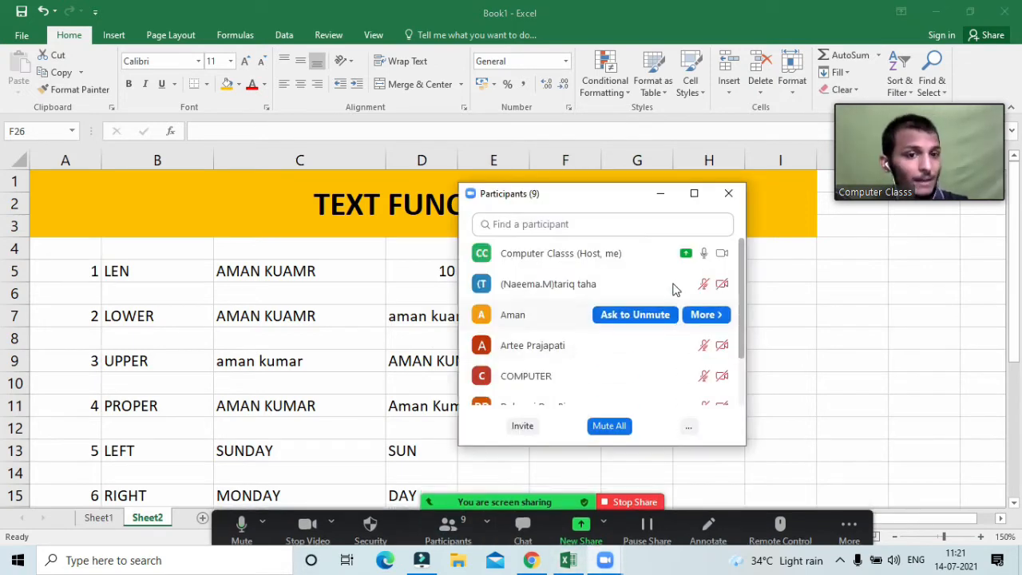
left_click(688, 427)
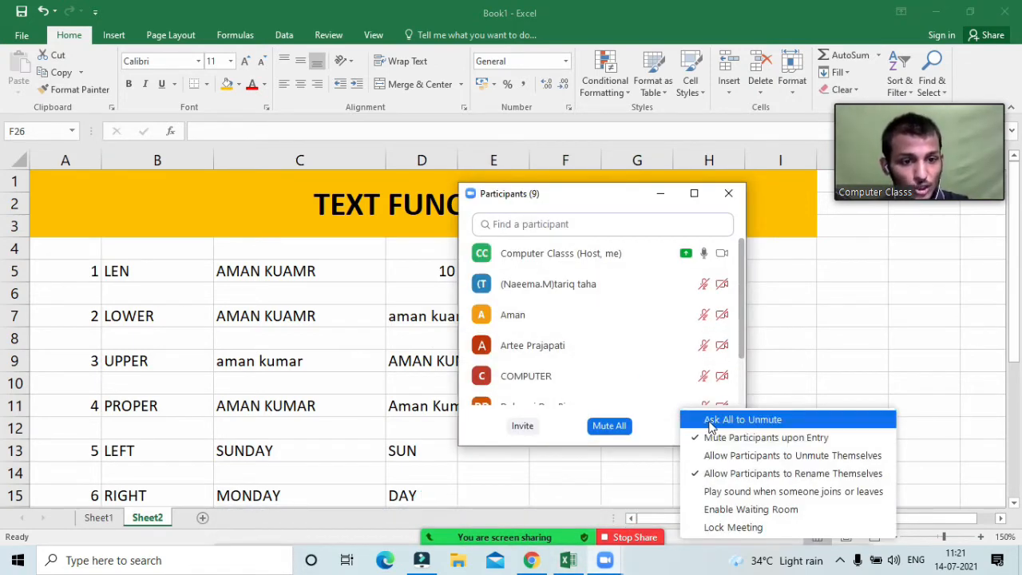
left_click(710, 420)
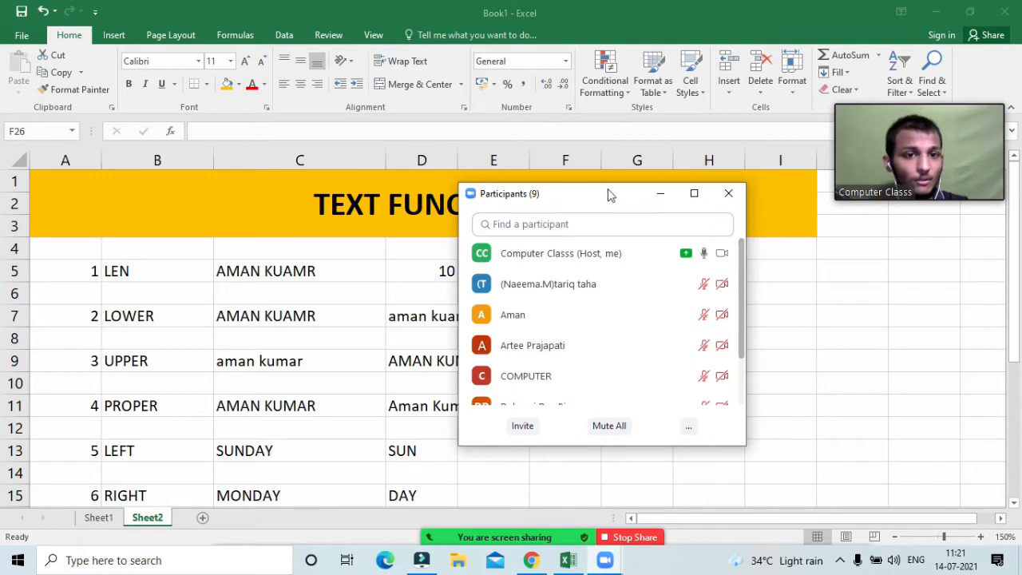
Step: Dock the participants list at the right edge beside the spreadsheet
left_click_drag(603, 198, 877, 228)
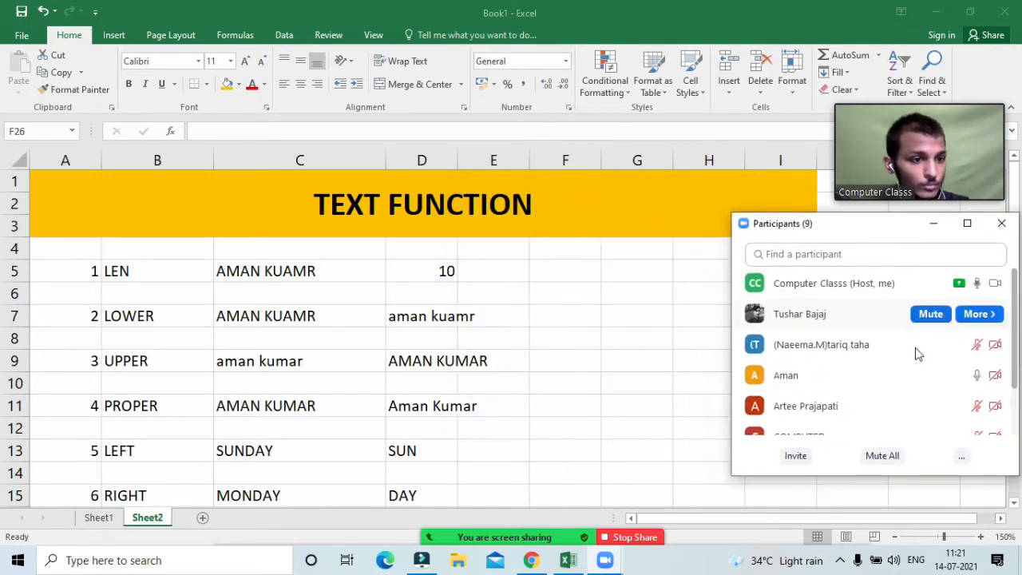
scroll(919, 366, "down", 2)
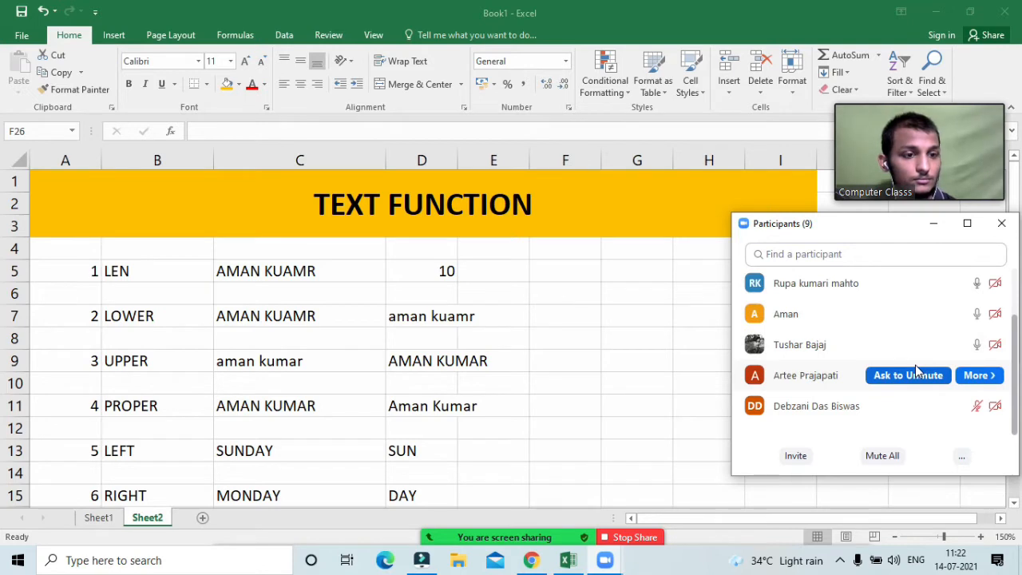
scroll(919, 369, "up", 4)
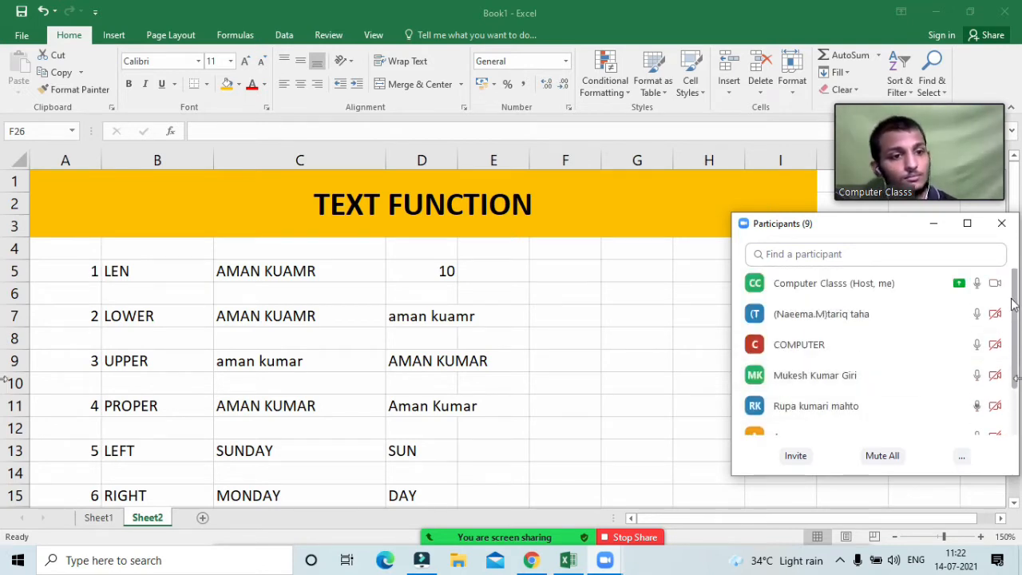
left_click_drag(871, 222, 871, 213)
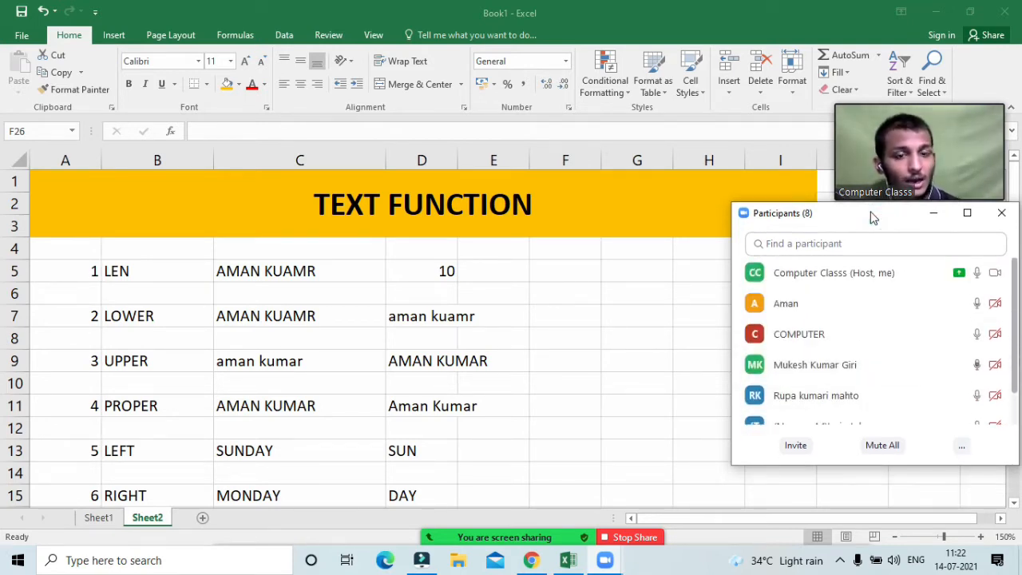
left_click(474, 314)
scroll(312, 365, "down", 2)
scroll(349, 352, "up", 2)
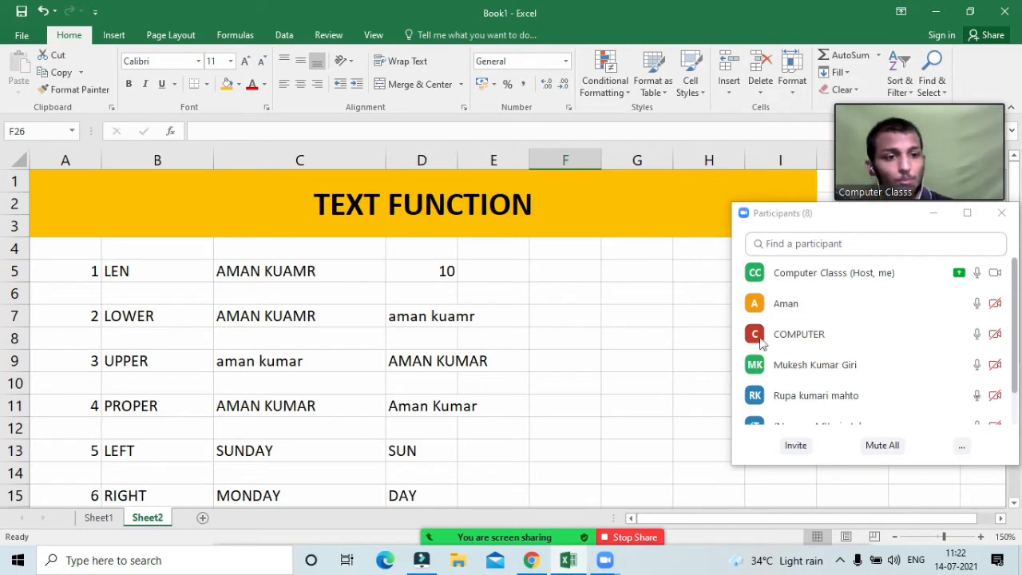
left_click(415, 273)
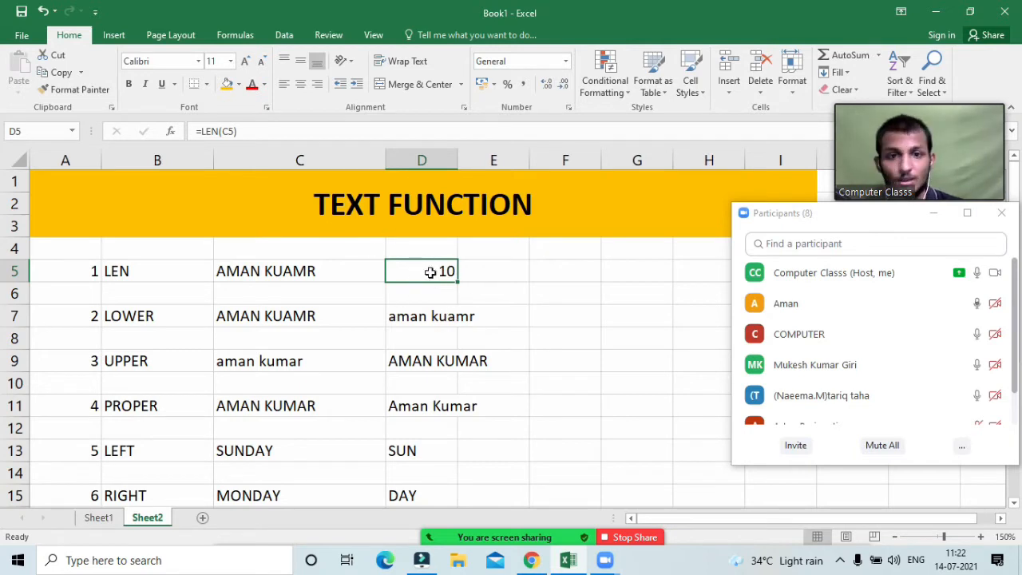
left_click(424, 271)
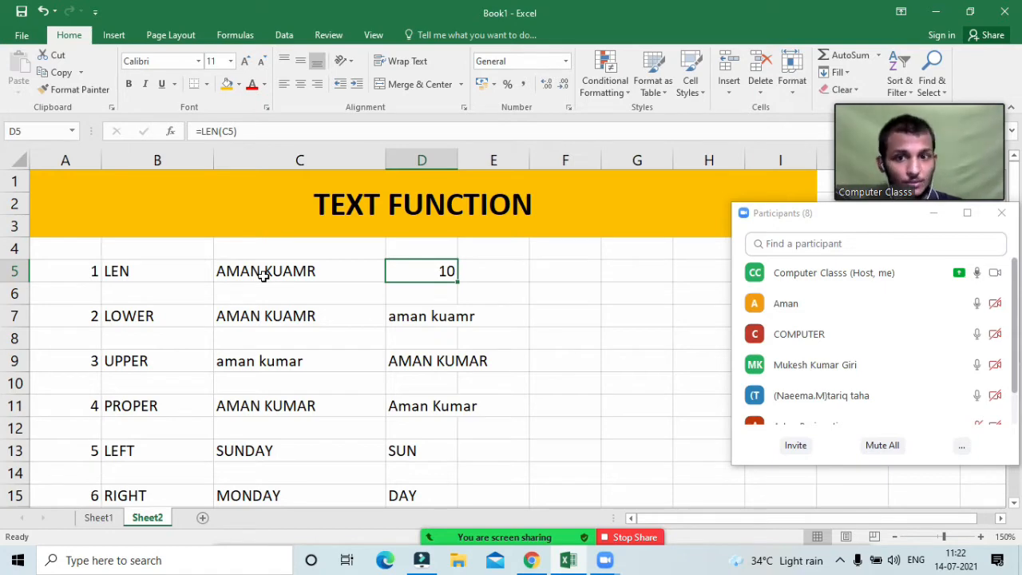
double_click(265, 274)
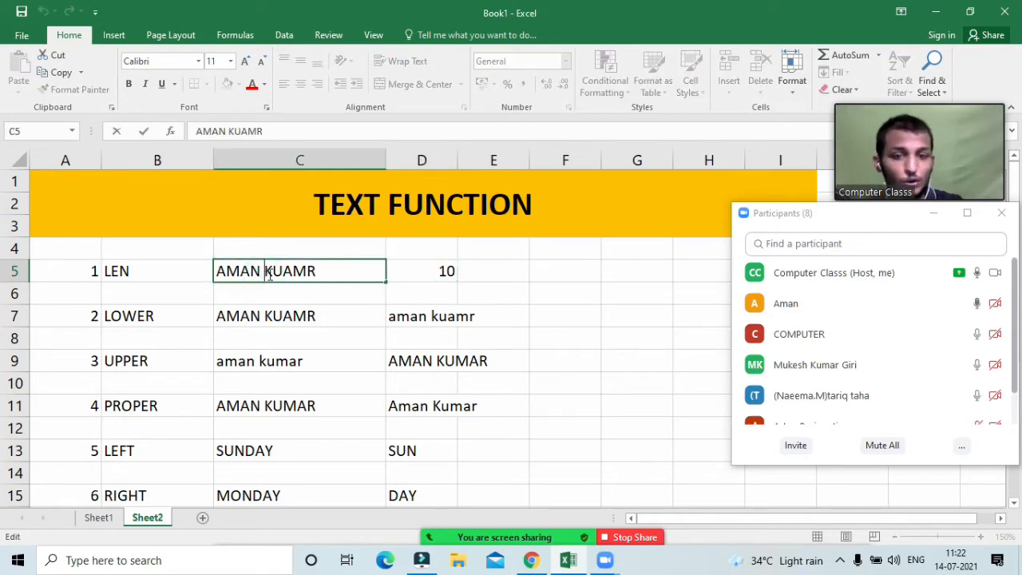
key("BackSpace")
key("Return")
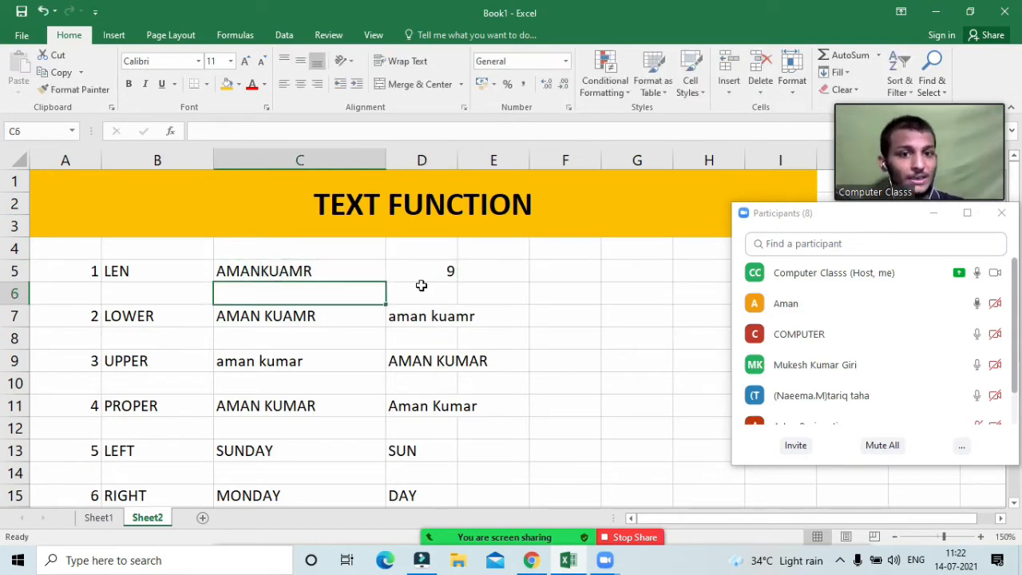
double_click(261, 271)
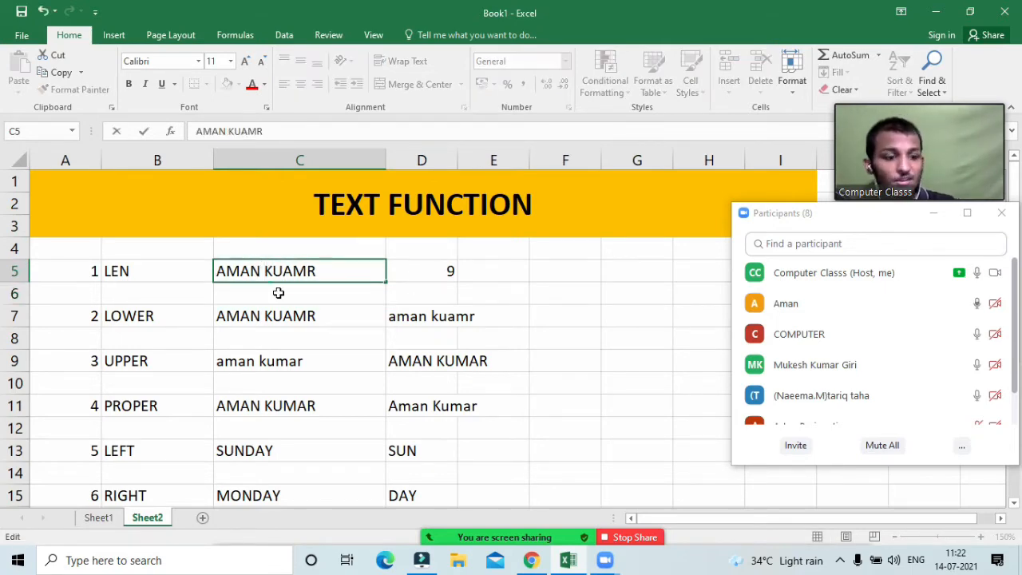
key("Return")
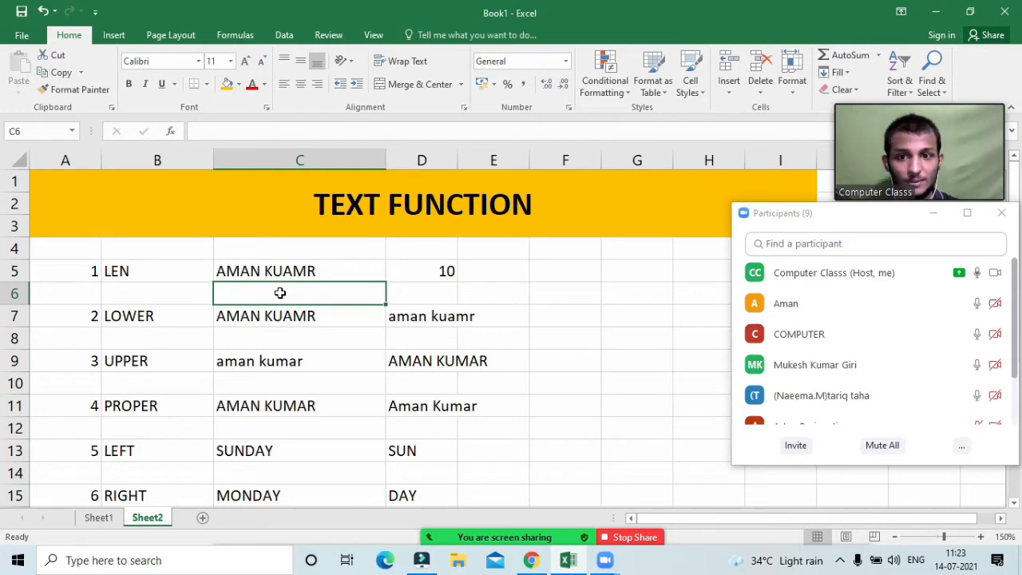
scroll(280, 294, "down", 1)
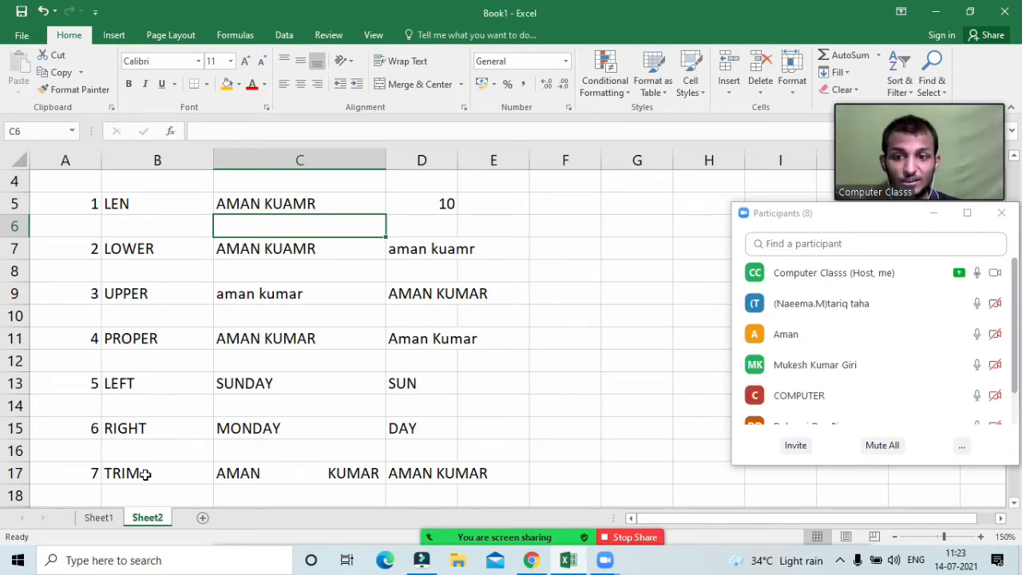
Step: Clear the EXACT result in E21 and the CONCATENATE result in C23
scroll(145, 474, "down", 2)
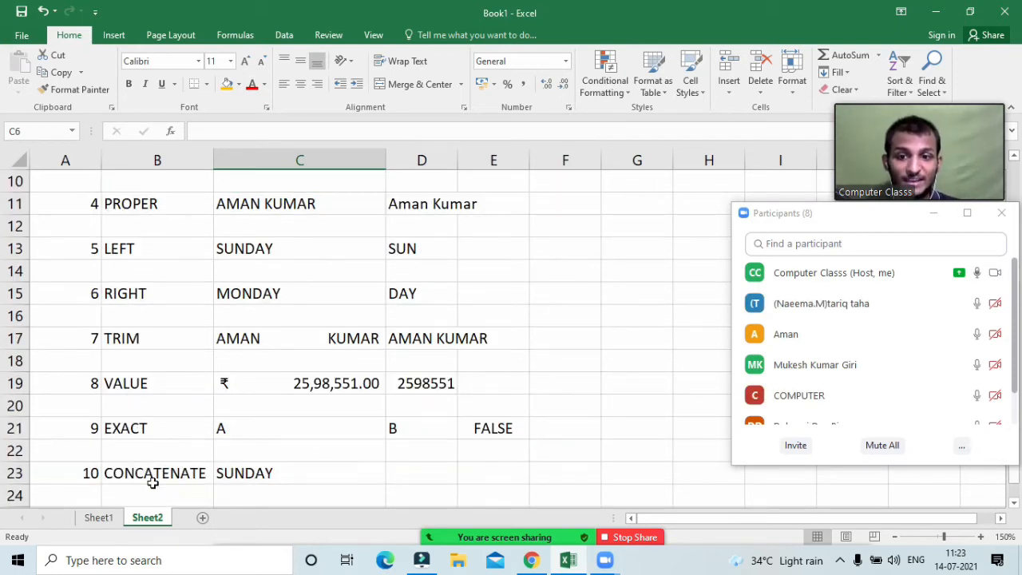
scroll(151, 483, "down", 1)
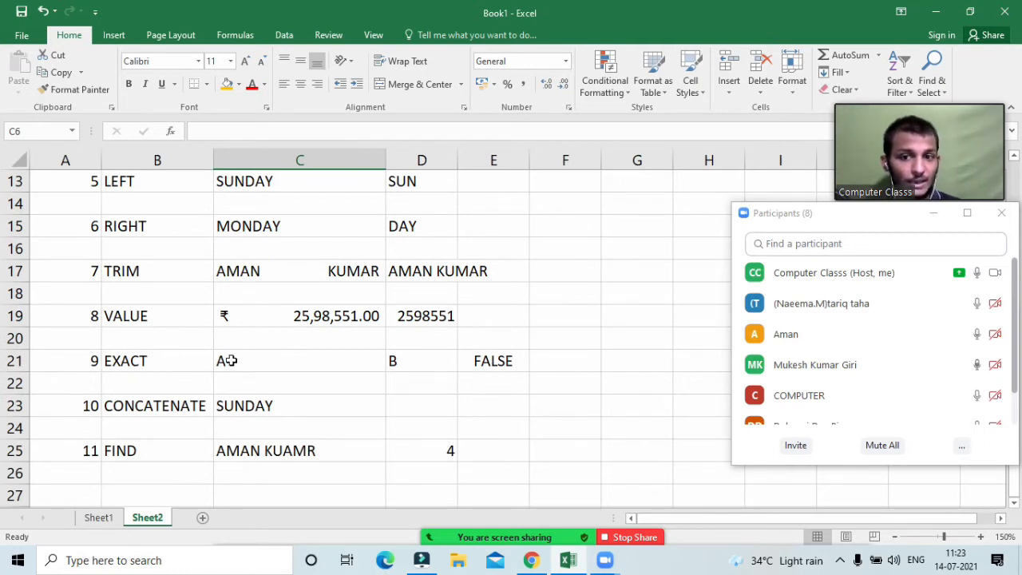
left_click(480, 364)
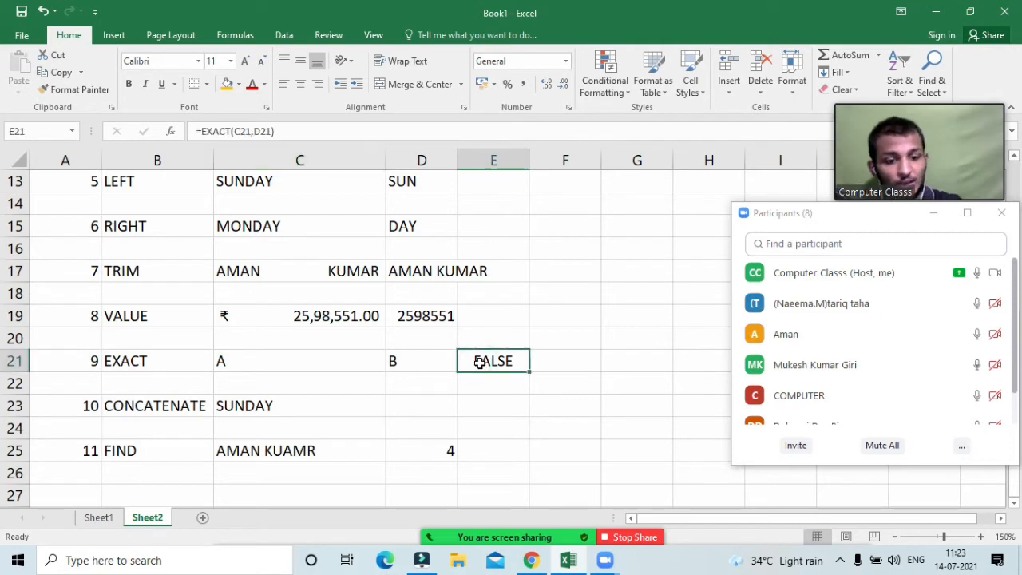
key("Delete")
left_click(315, 411)
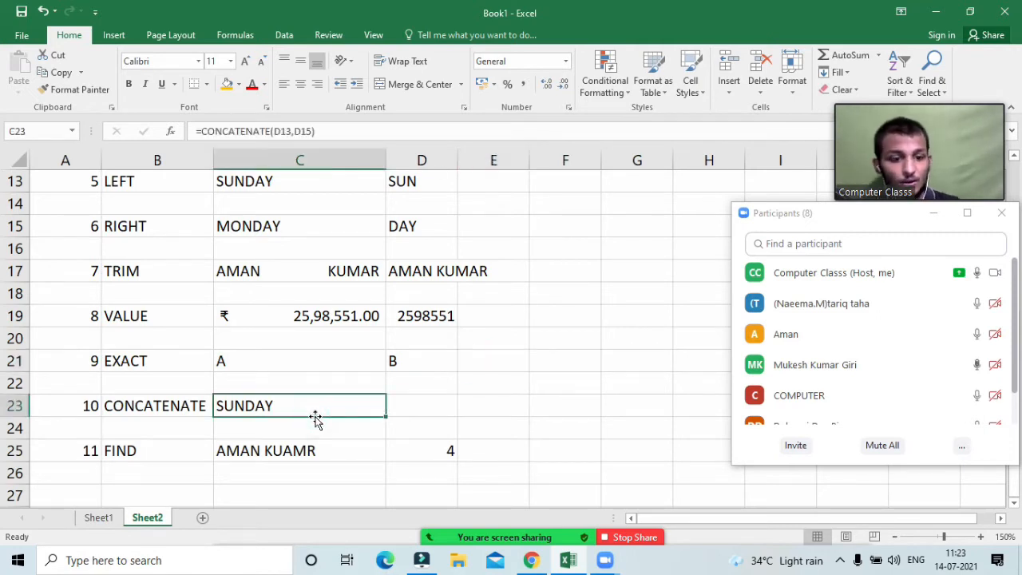
key("Delete")
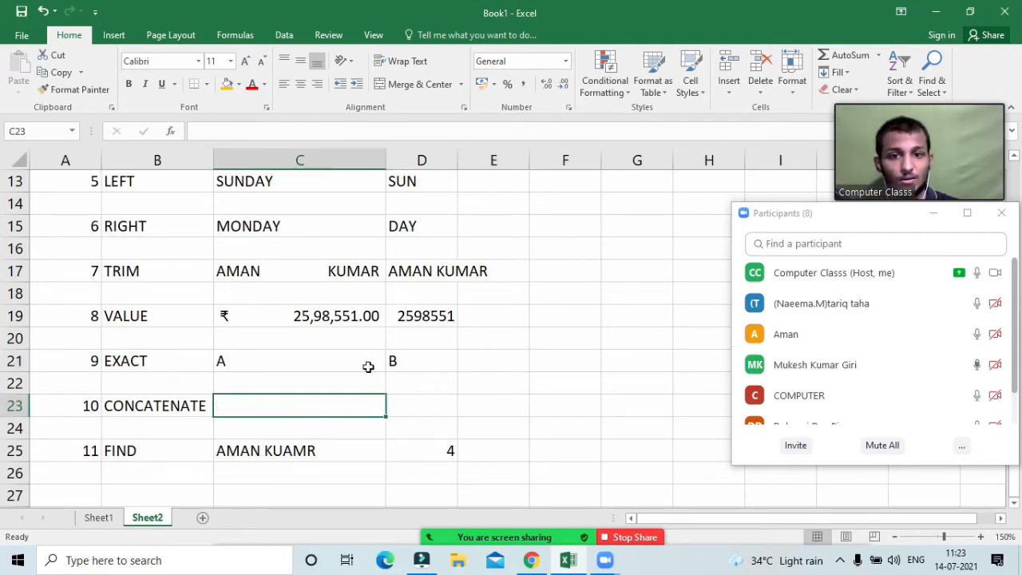
Step: Undo the clearing, then change D21 from B to A so EXACT returns TRUE
left_click(247, 361)
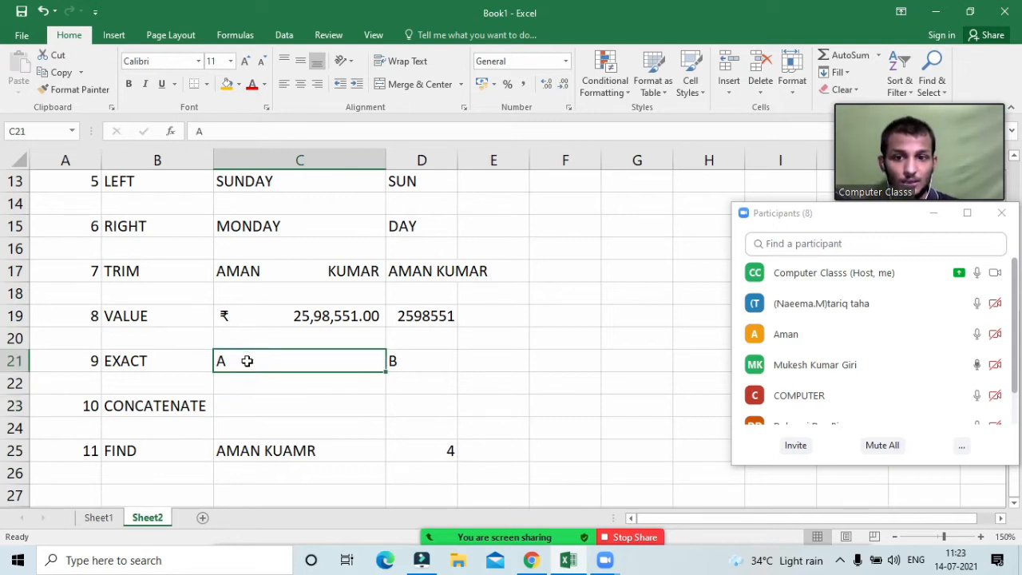
left_click(394, 362)
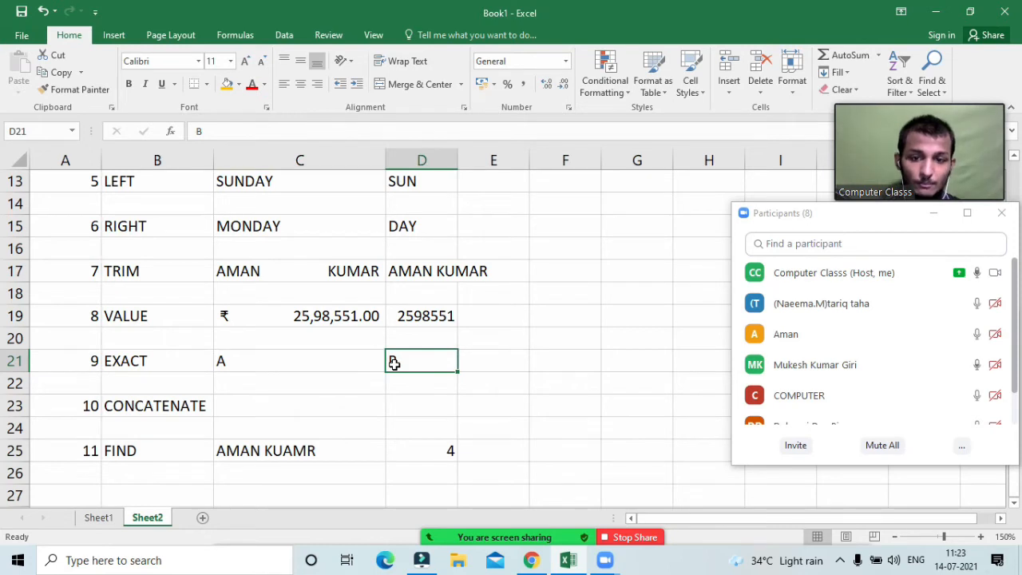
key("ctrl+z")
key("ctrl+z")
left_click(384, 361)
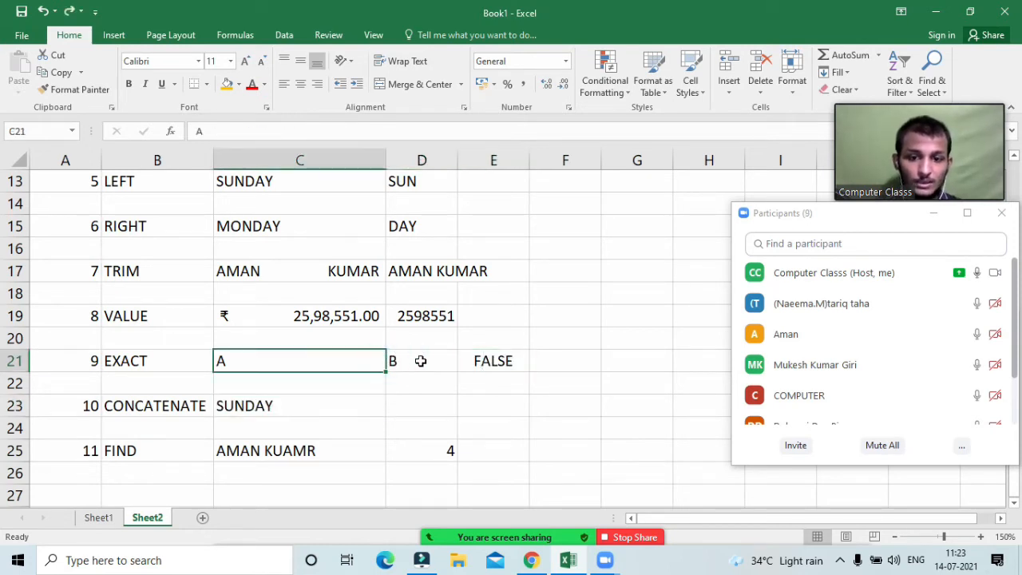
left_click(421, 361)
type("A")
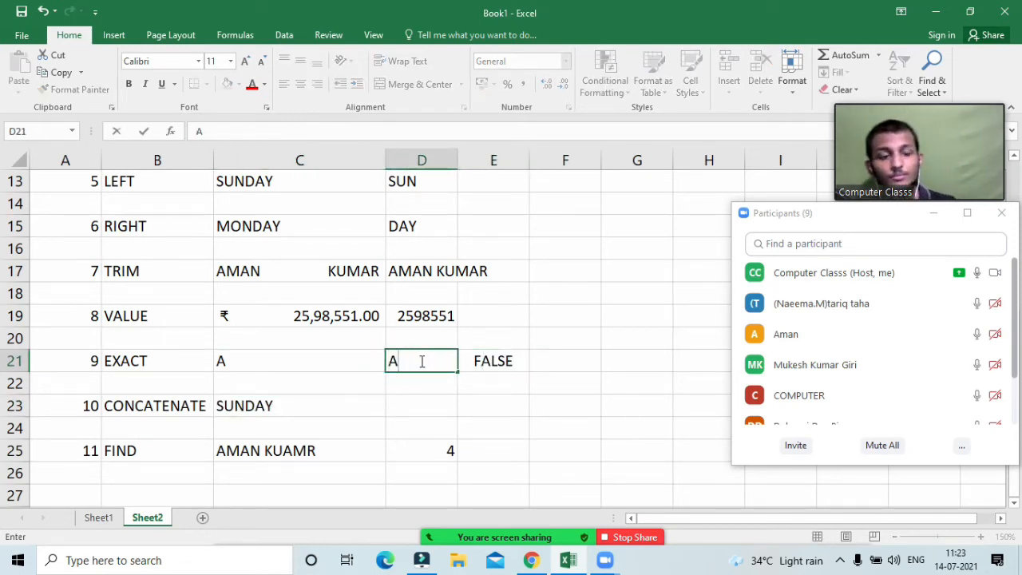
key("Return")
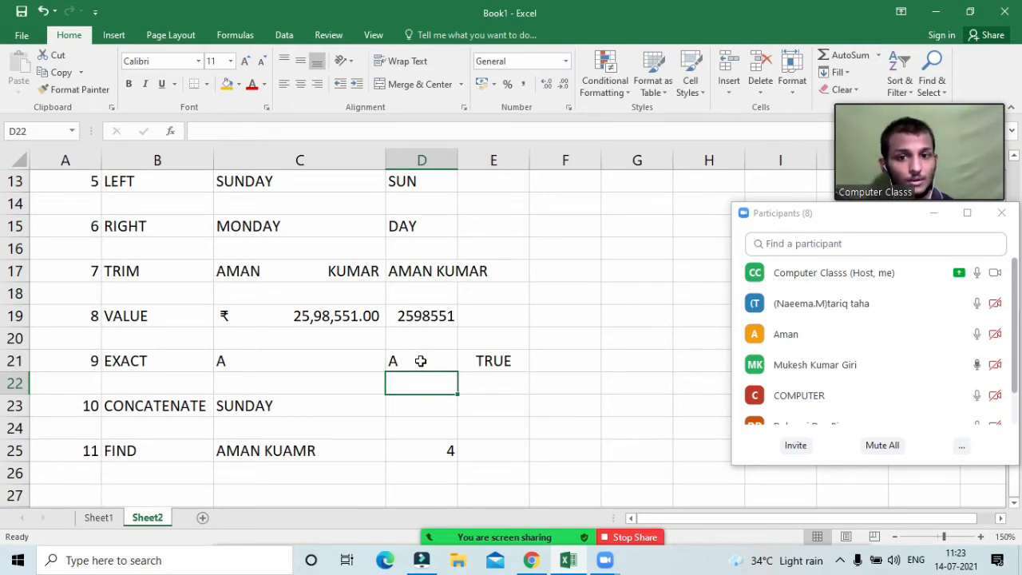
Step: Check the EXACT formula in E21, then delete the formulas in E21 and C23
left_click(328, 361)
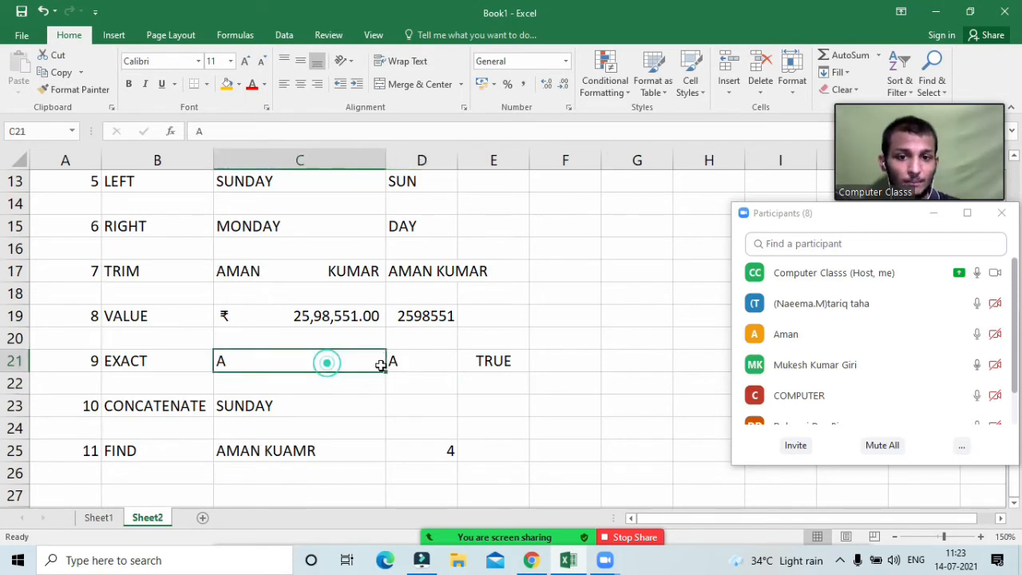
double_click(484, 361)
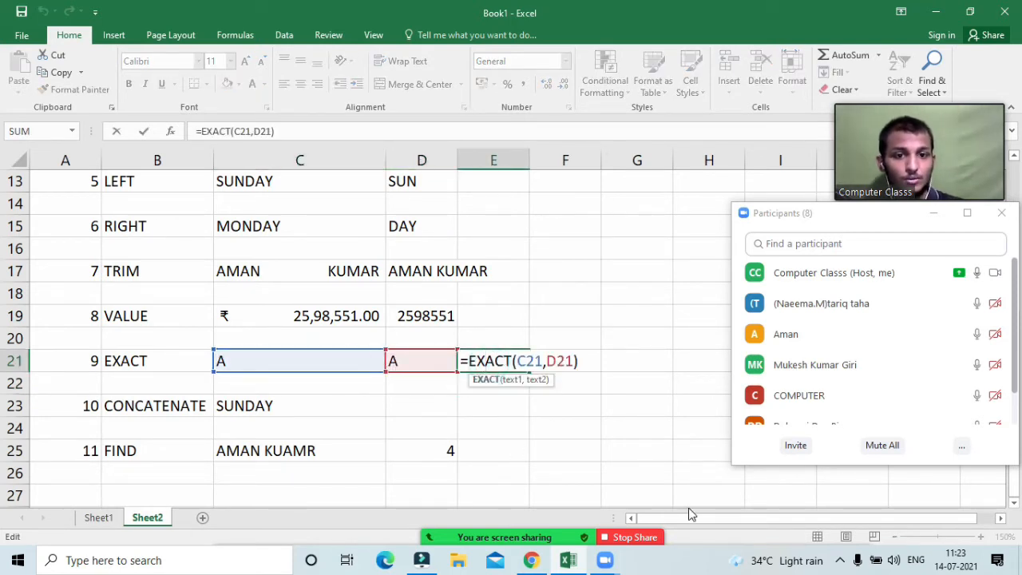
key("Return")
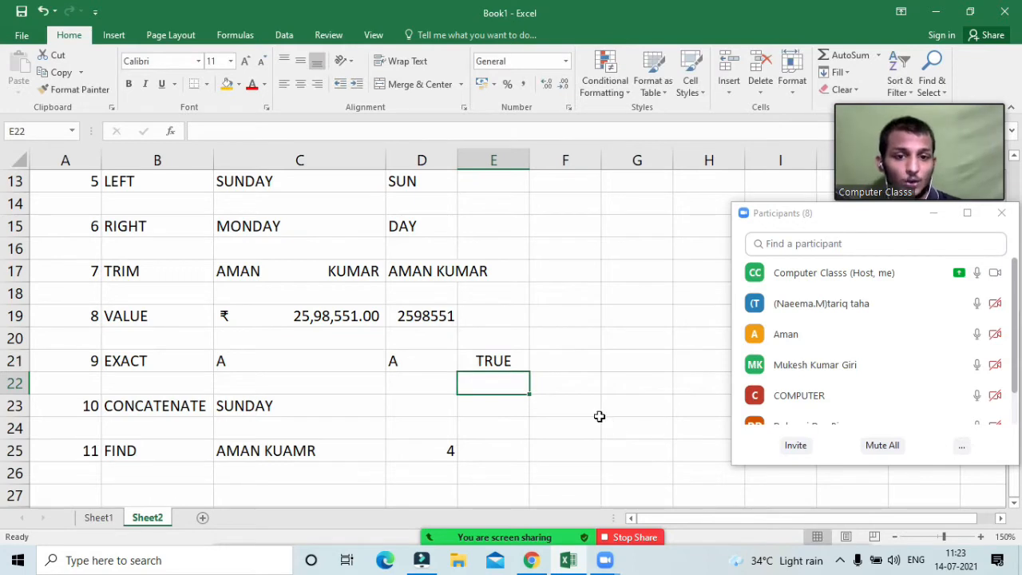
left_click(517, 361)
key("Delete")
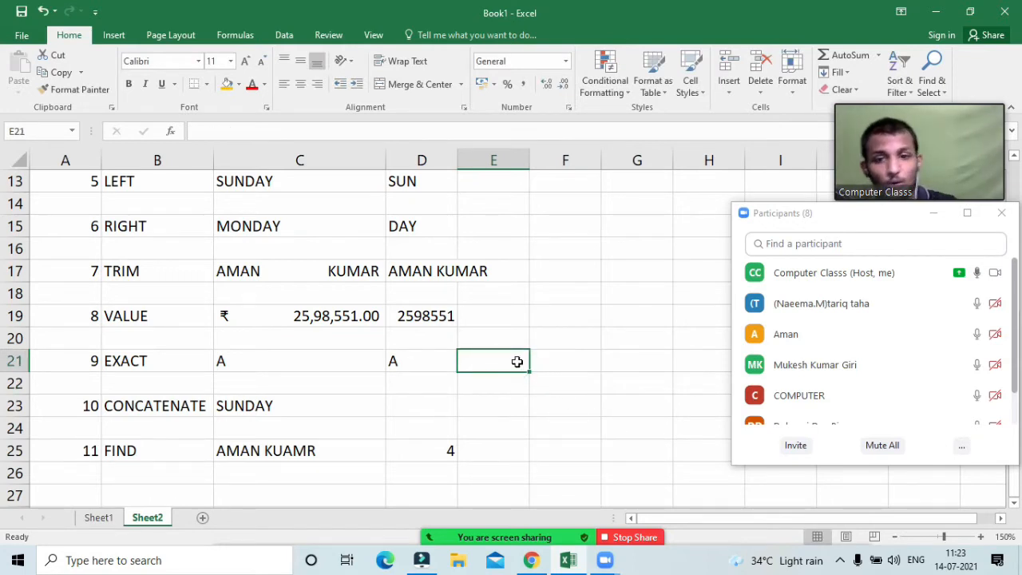
left_click(313, 409)
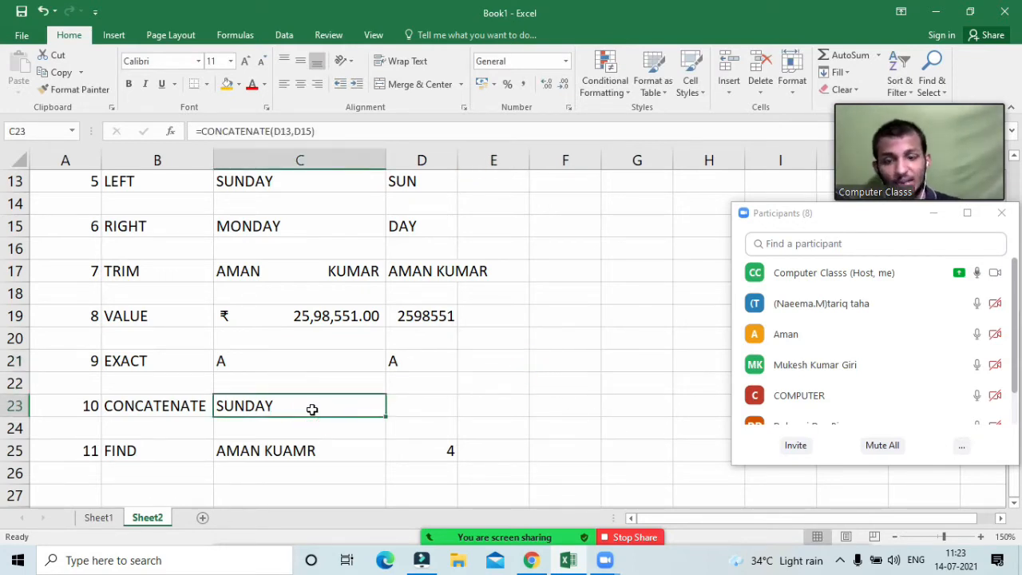
key("Delete")
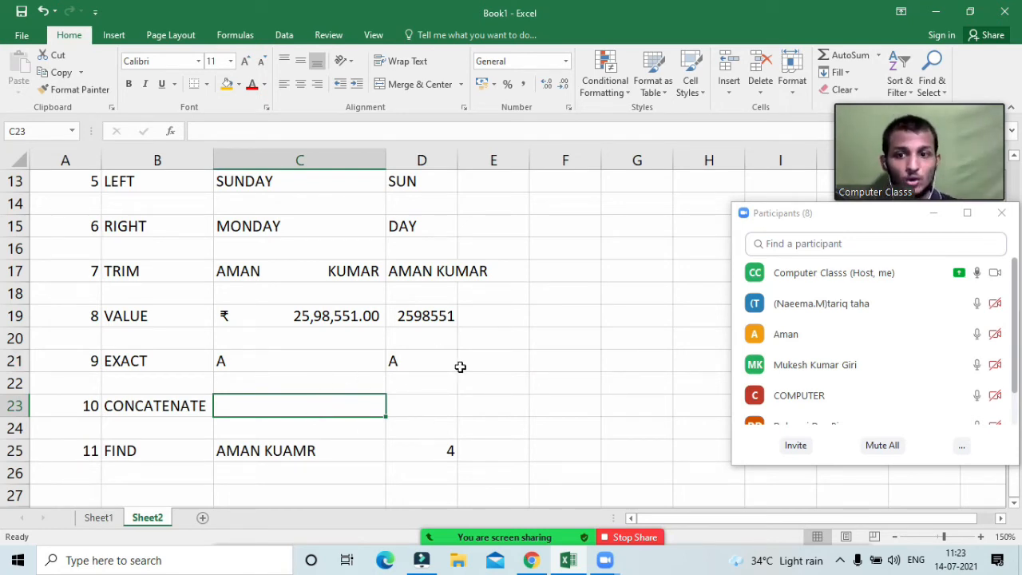
Step: Enter B in both C21 and D21 as the values to compare
left_click(484, 390)
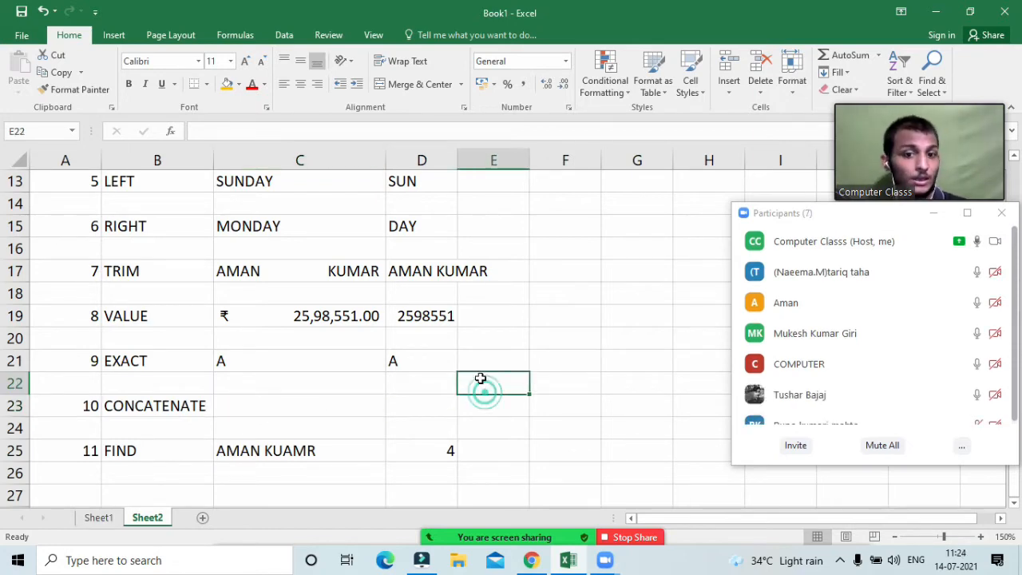
left_click(479, 361)
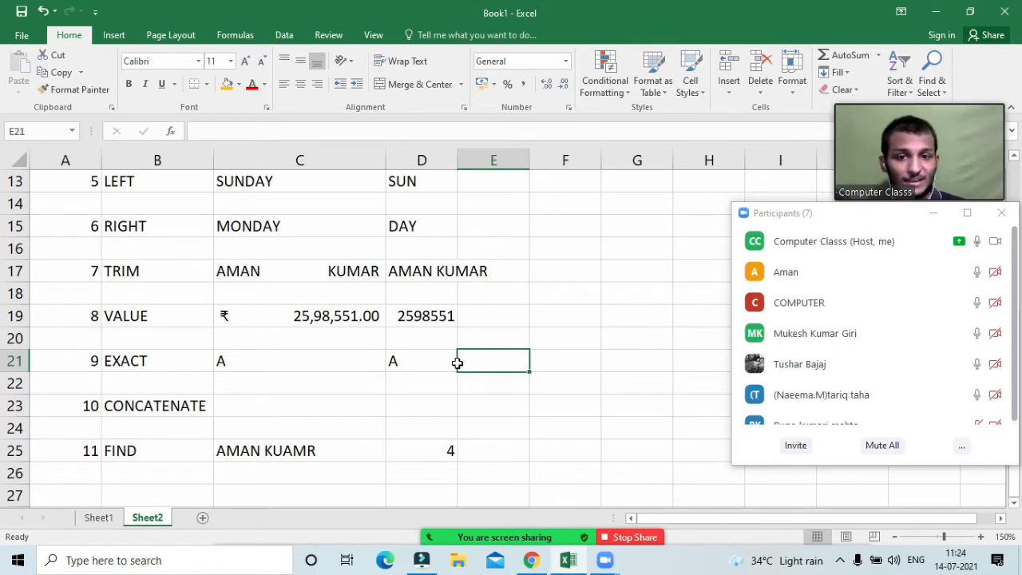
left_click(351, 358)
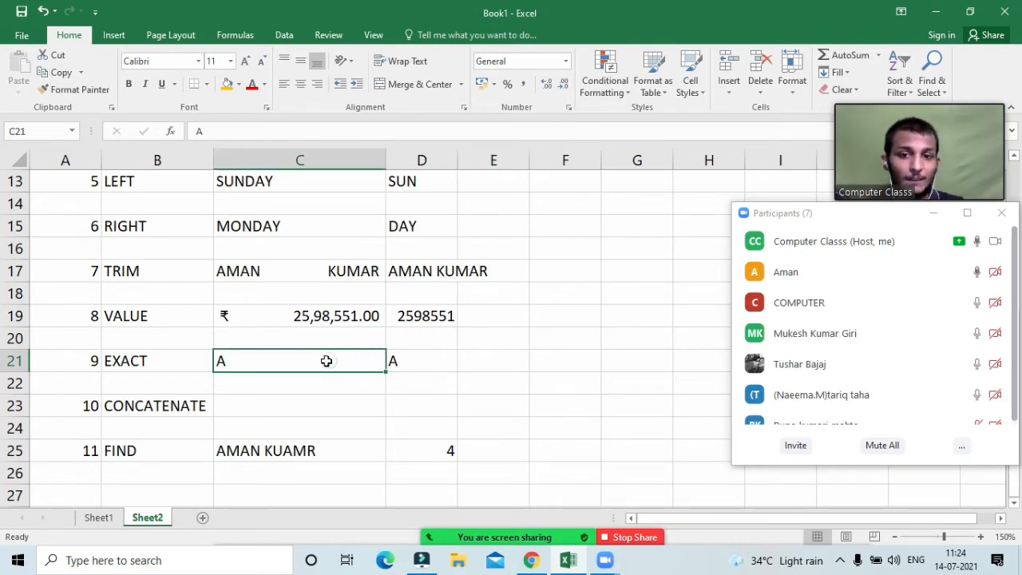
type("B")
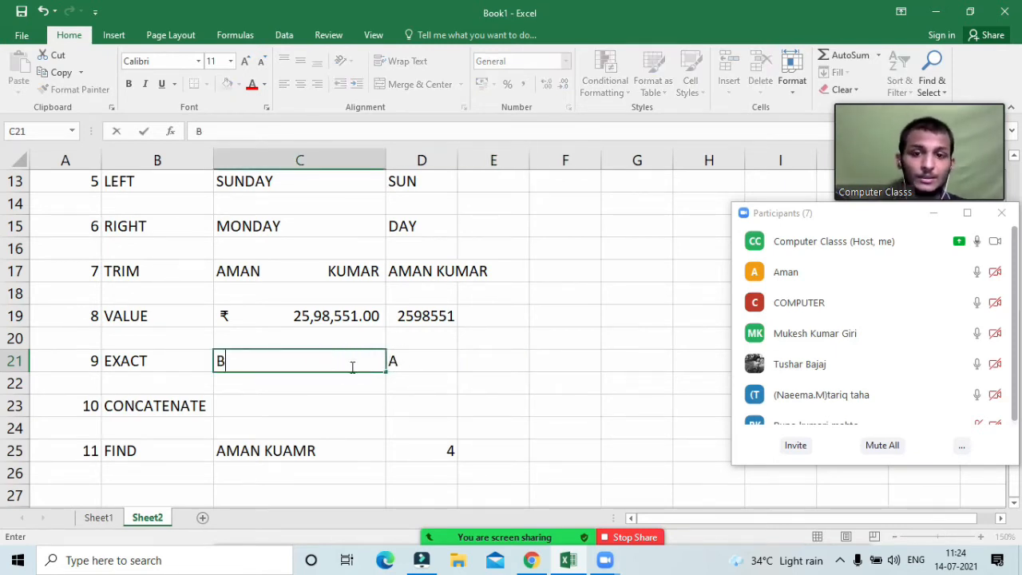
left_click(407, 362)
type("B")
Step: Enter =EXACT(C21,D21) in E21, which returns TRUE
left_click(473, 359)
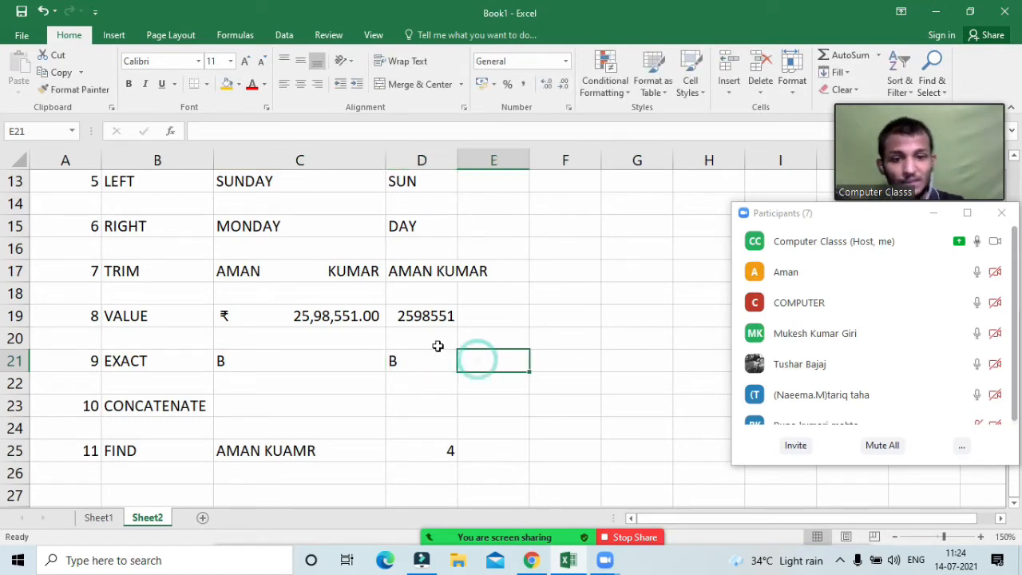
type("=Exactq")
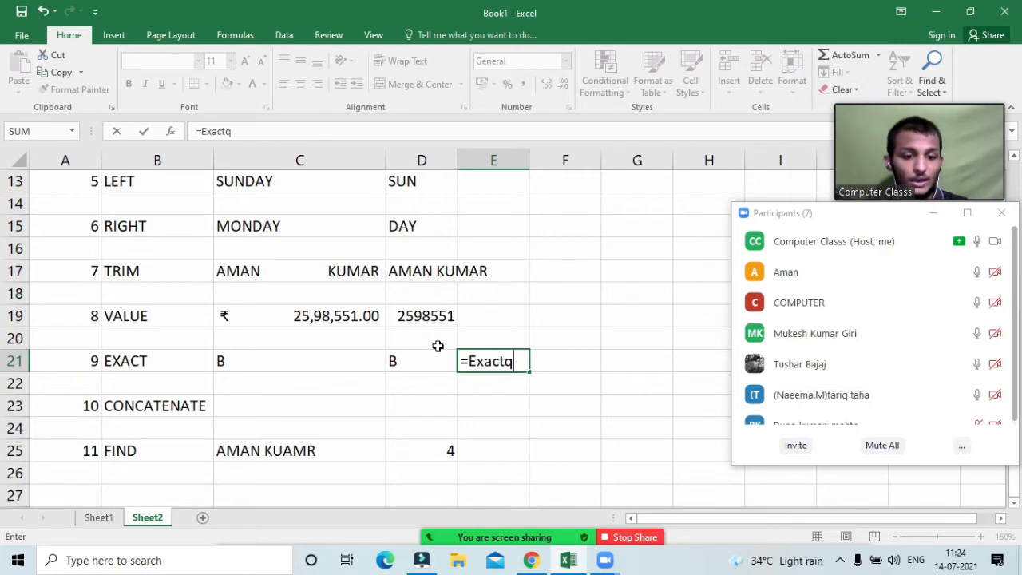
key("BackSpace")
key("Tab")
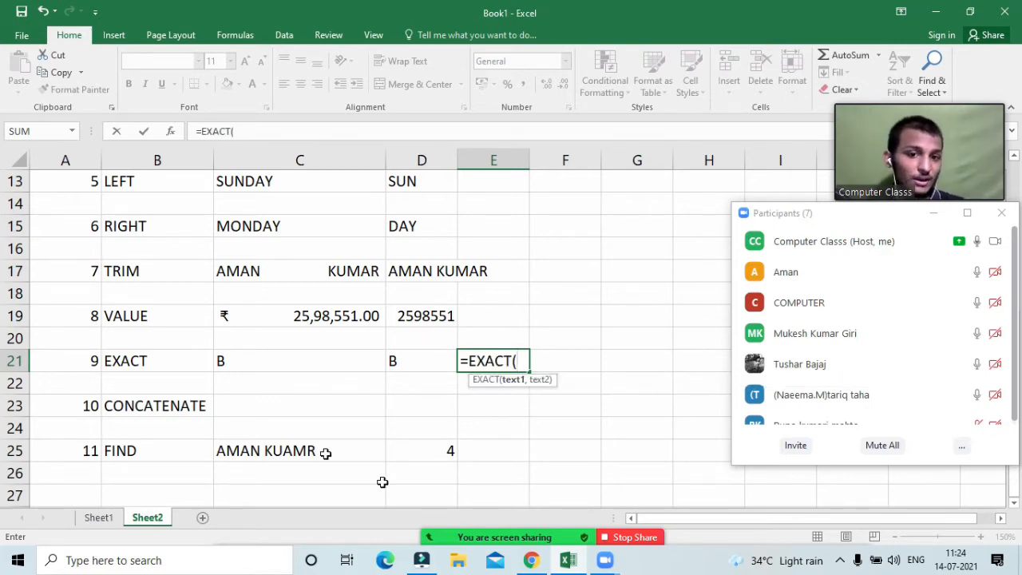
left_click(286, 357)
type(",")
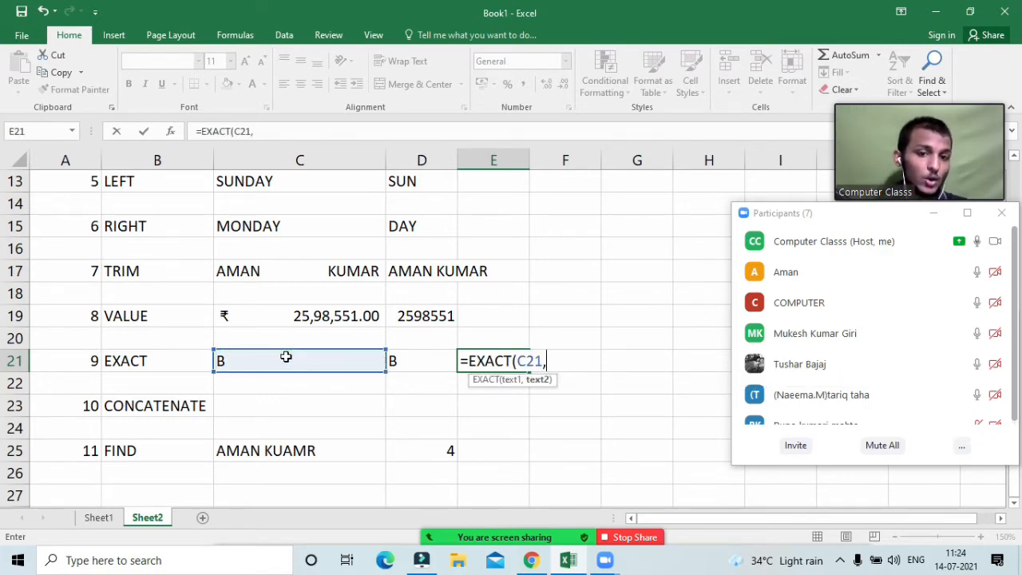
left_click(402, 364)
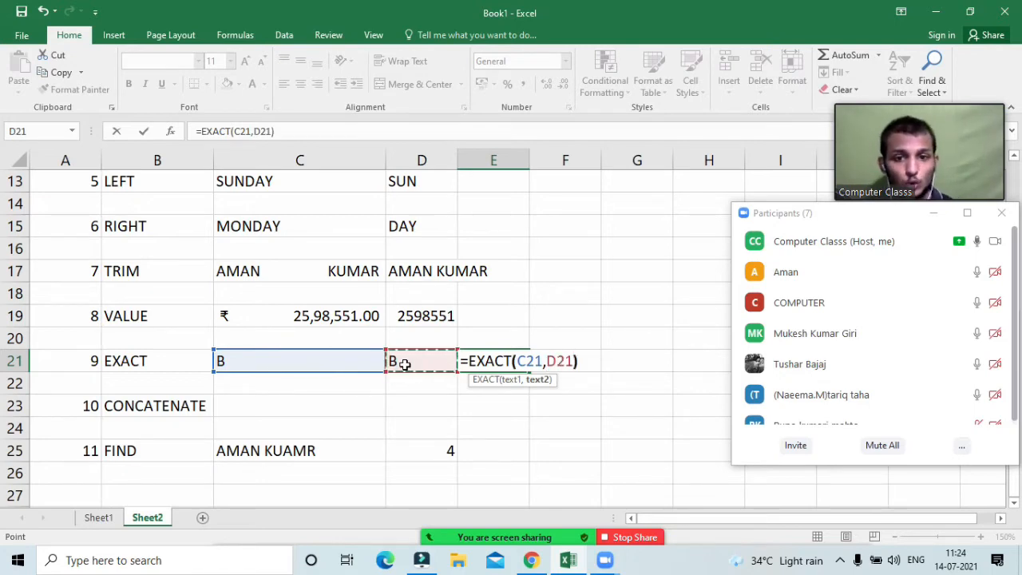
type(")")
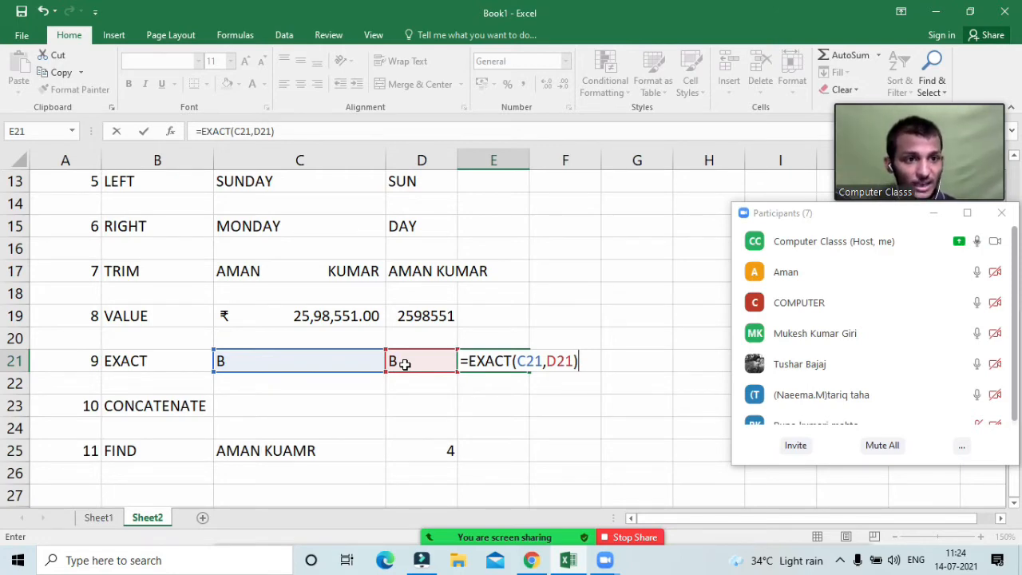
key("Return")
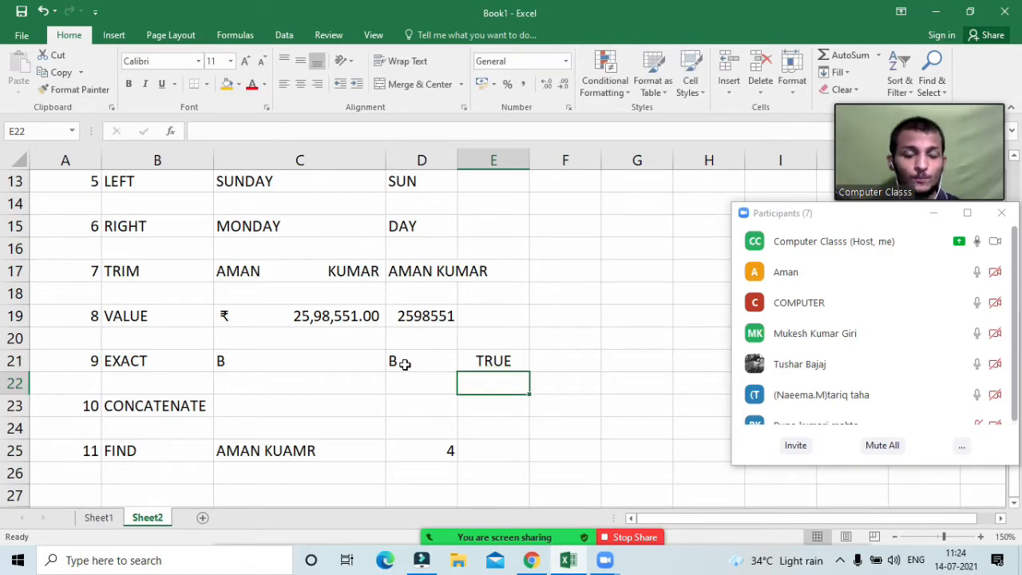
Step: Change D21 and then C21 to DT so EXACT flips to FALSE and back to TRUE
left_click(405, 364)
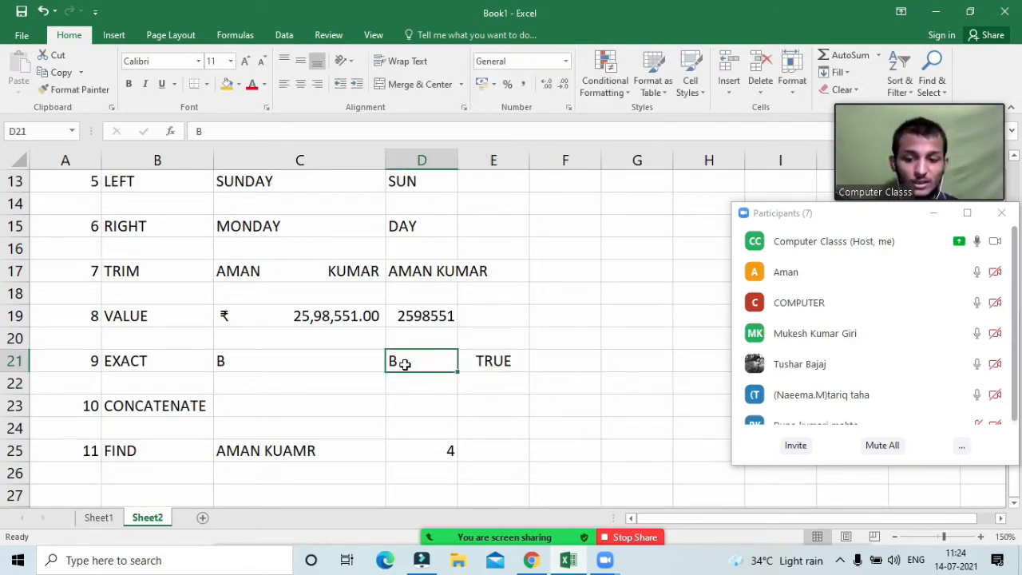
type("DT")
key("Return")
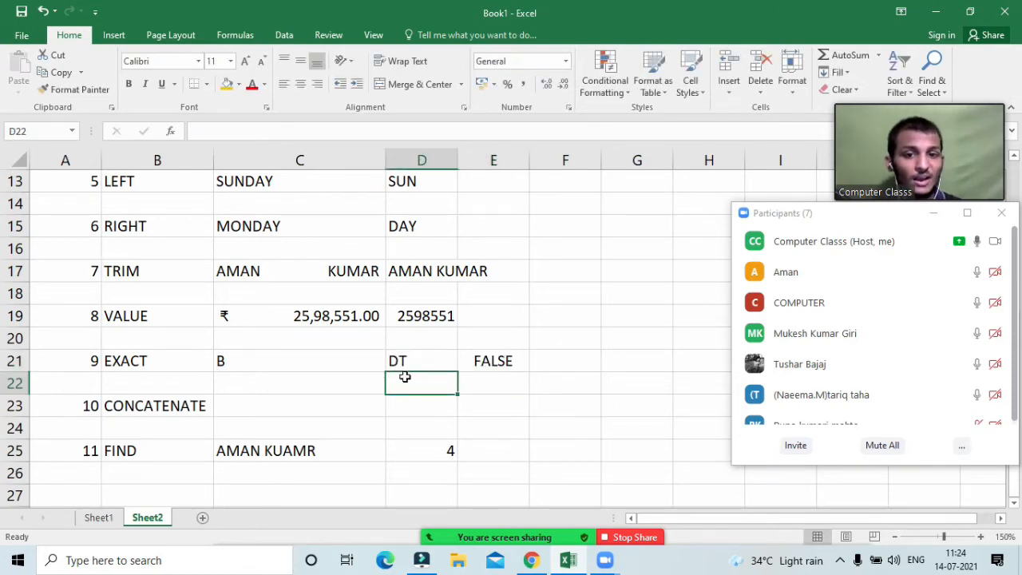
left_click(334, 360)
type("DT")
key("Return")
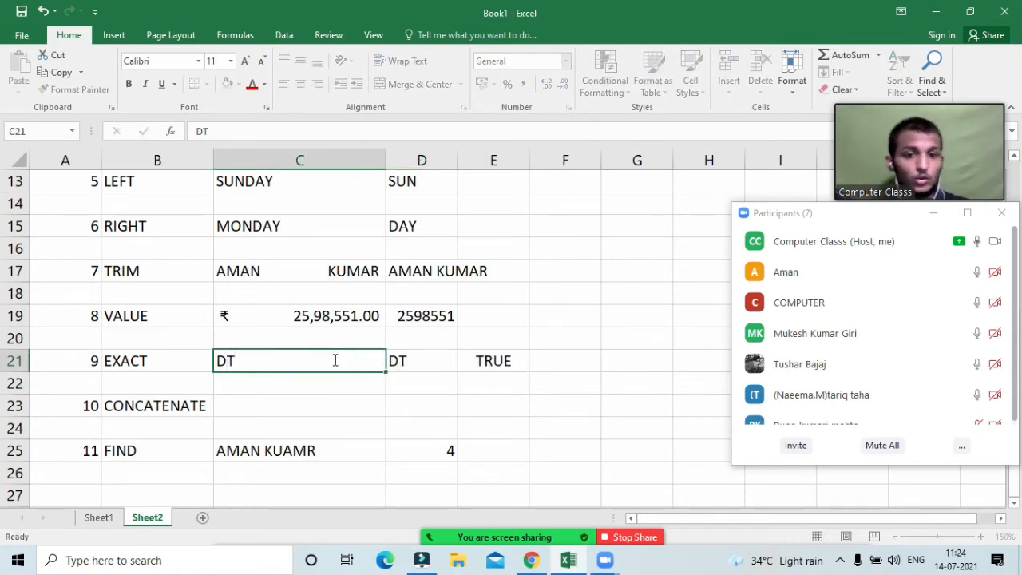
type(".")
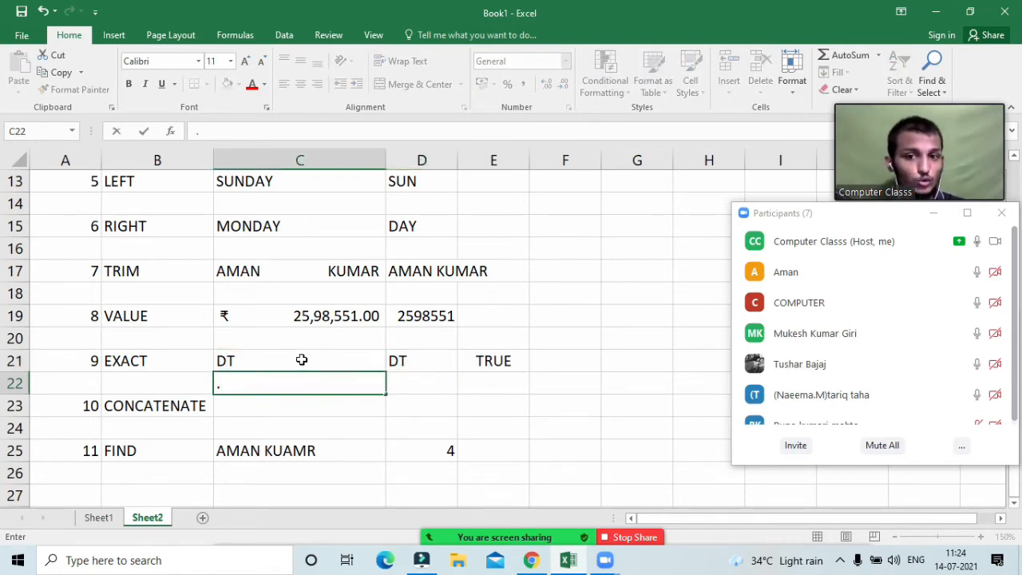
Step: Review the C21:E21 comparison cells and clear DT from C21
left_click(302, 360)
left_click(403, 354)
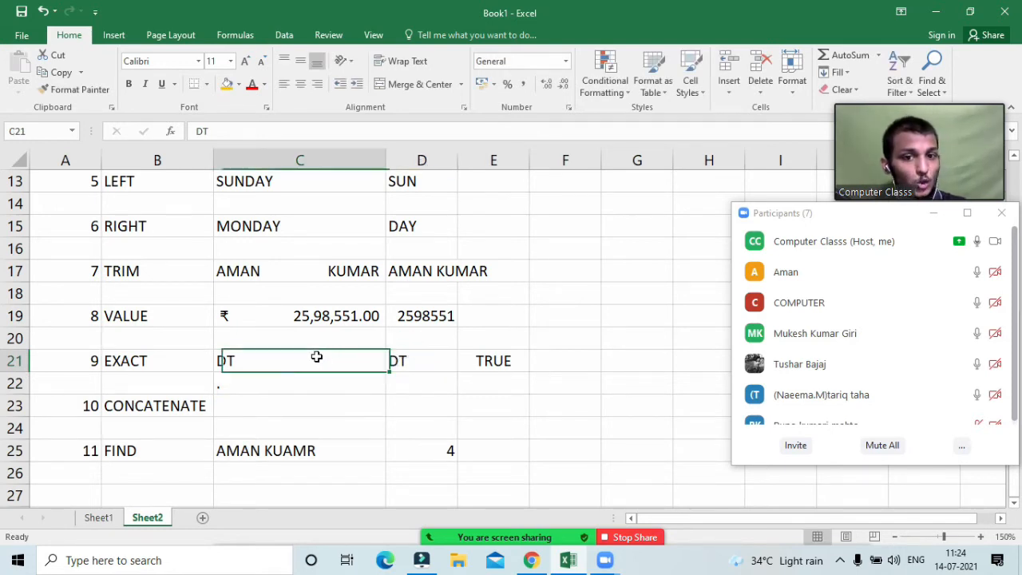
left_click_drag(314, 356, 417, 364)
left_click(511, 366)
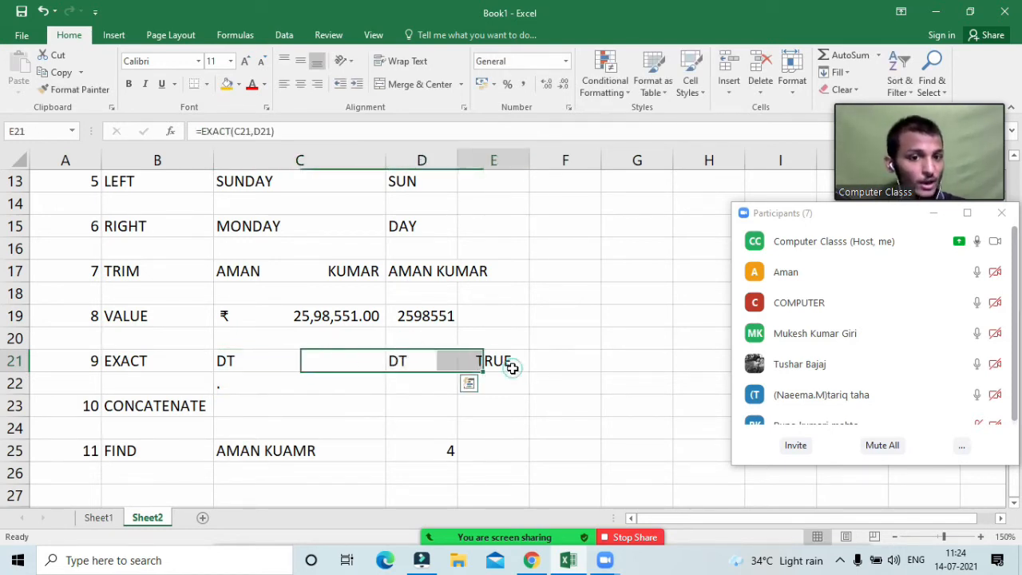
left_click(274, 391)
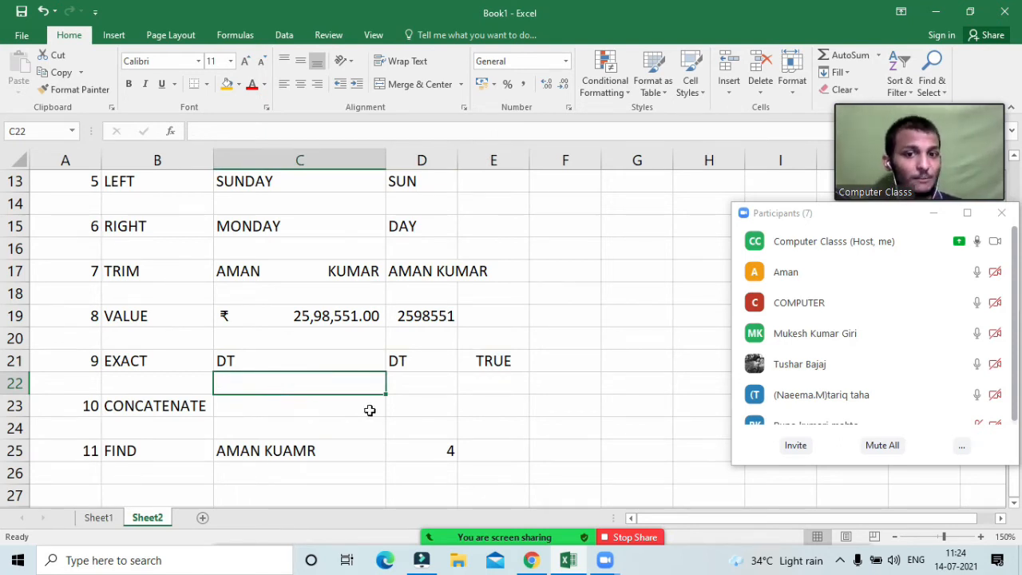
left_click(284, 409)
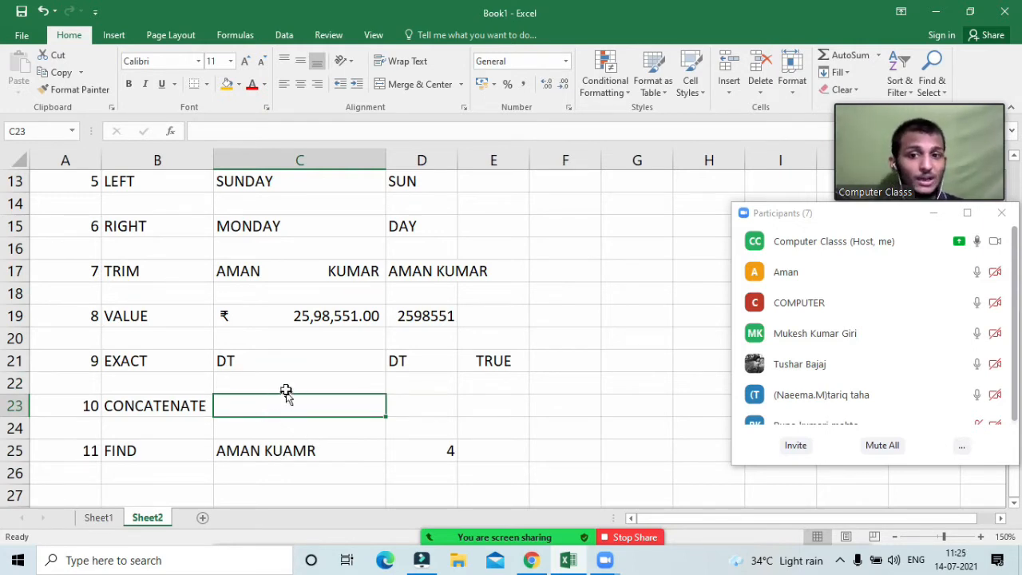
left_click(276, 360)
key("Delete")
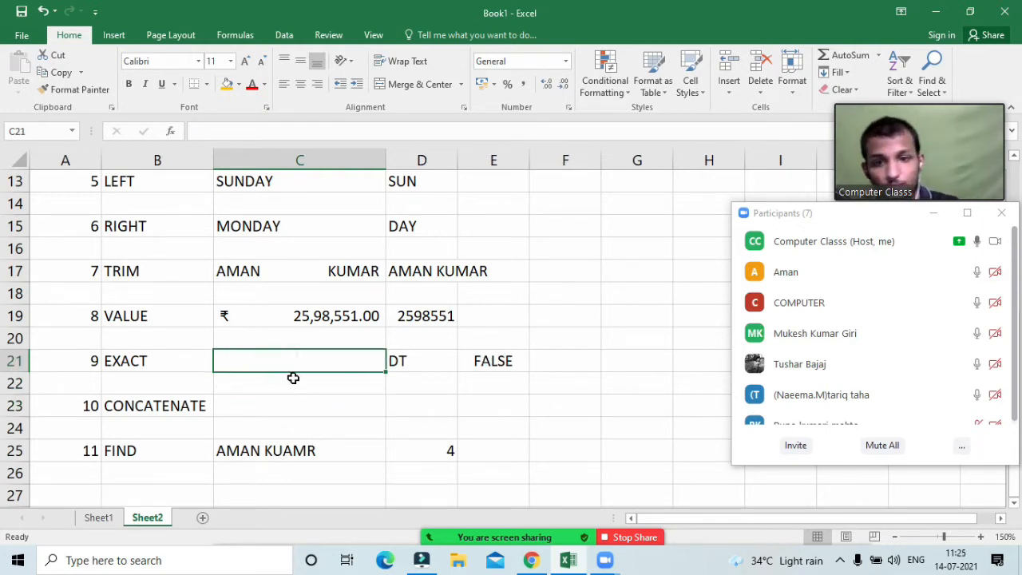
left_click(419, 361)
key("Page_Up")
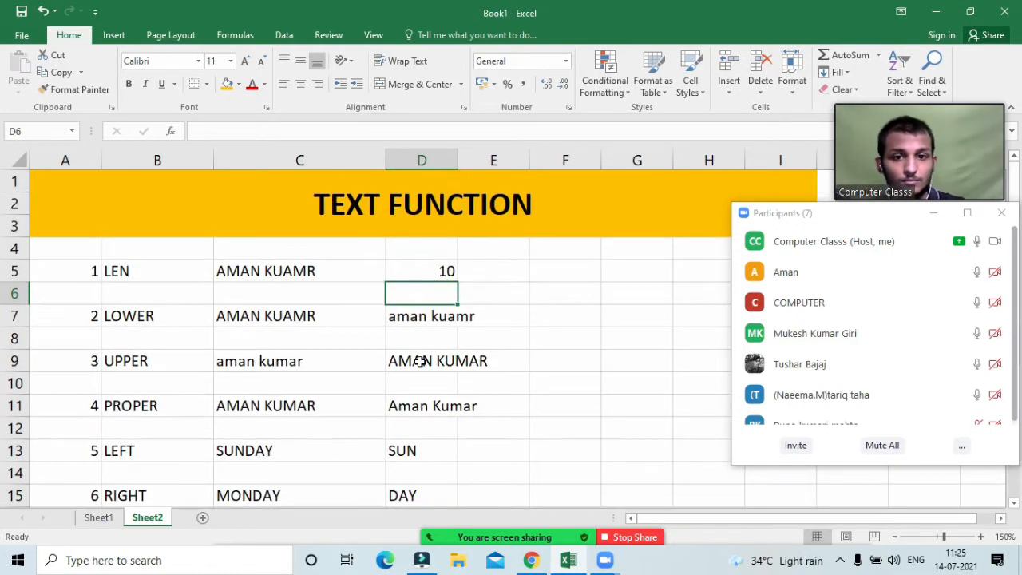
scroll(419, 361, "down", 3)
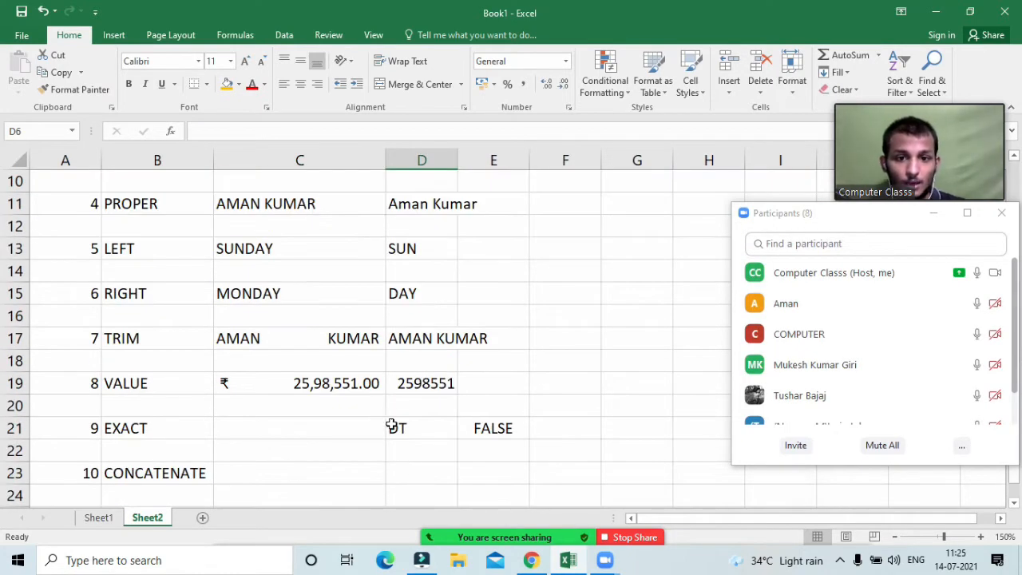
left_click(391, 425)
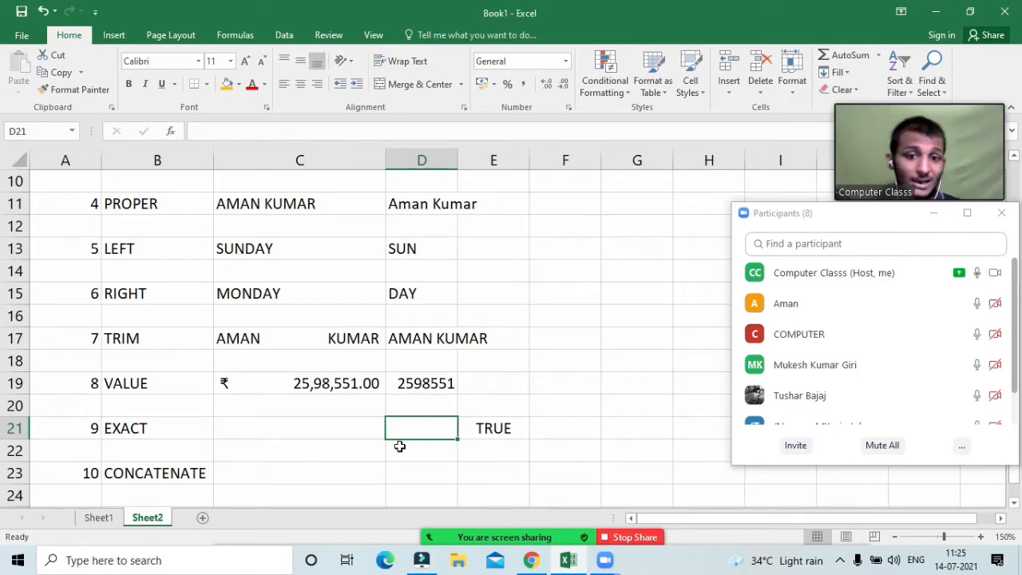
scroll(399, 444, "down", 2)
left_click(410, 382)
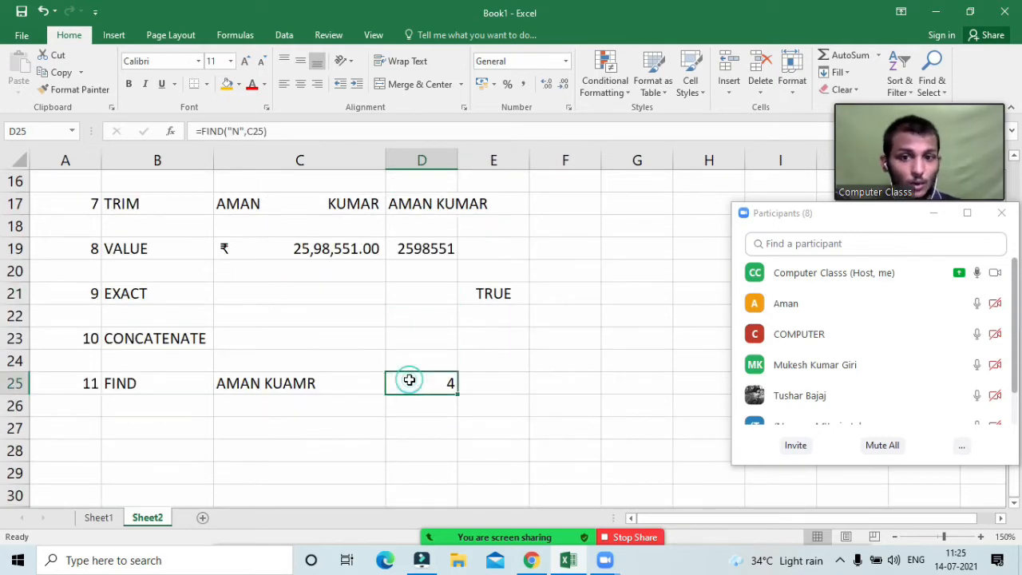
Step: Type the letters A, B, C, D, E, F, G into G18 through G24
left_click(632, 225)
type("A")
key("Return")
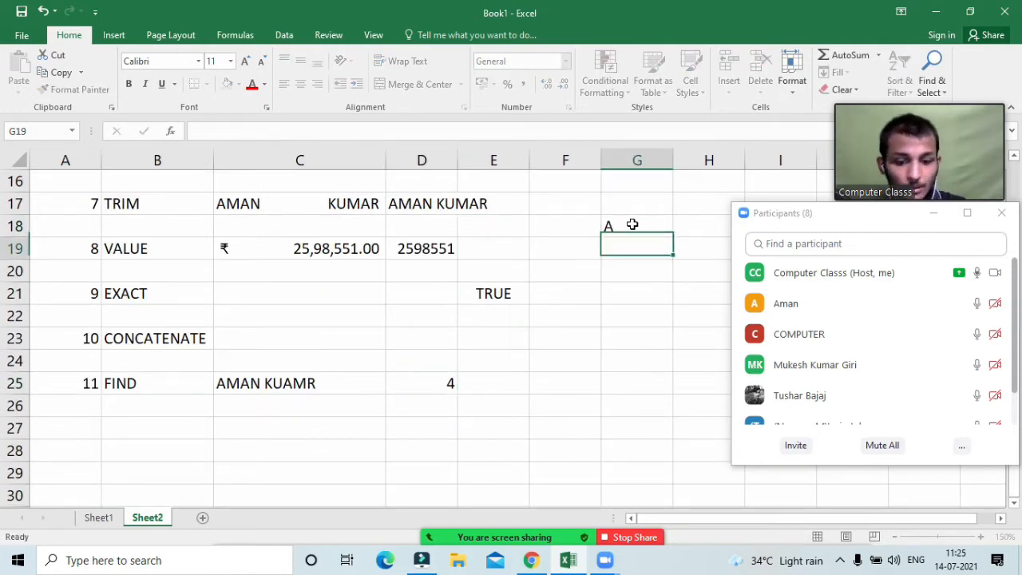
type("B")
key("Return")
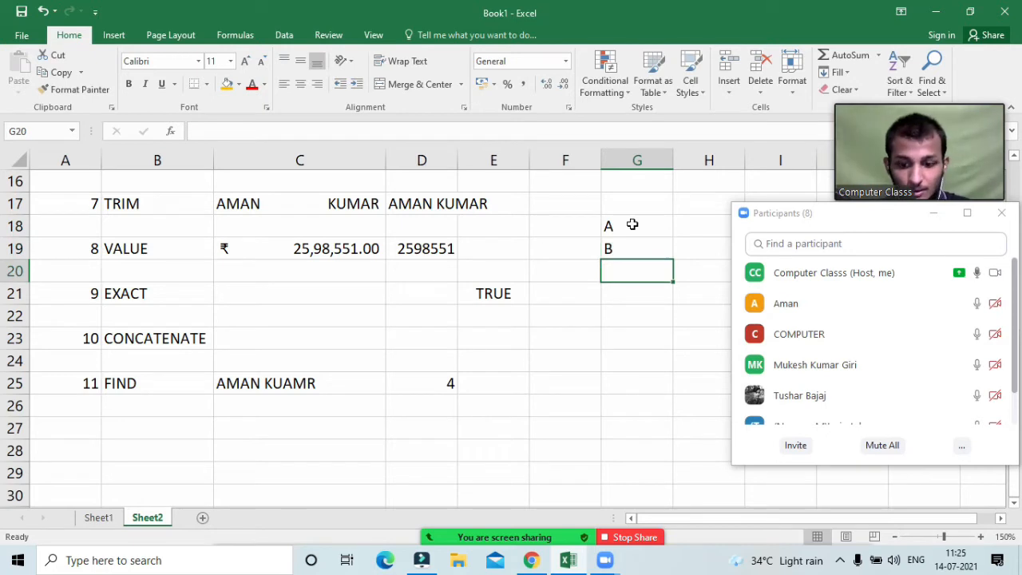
type("C")
key("Return")
type("D")
key("Return")
type("E")
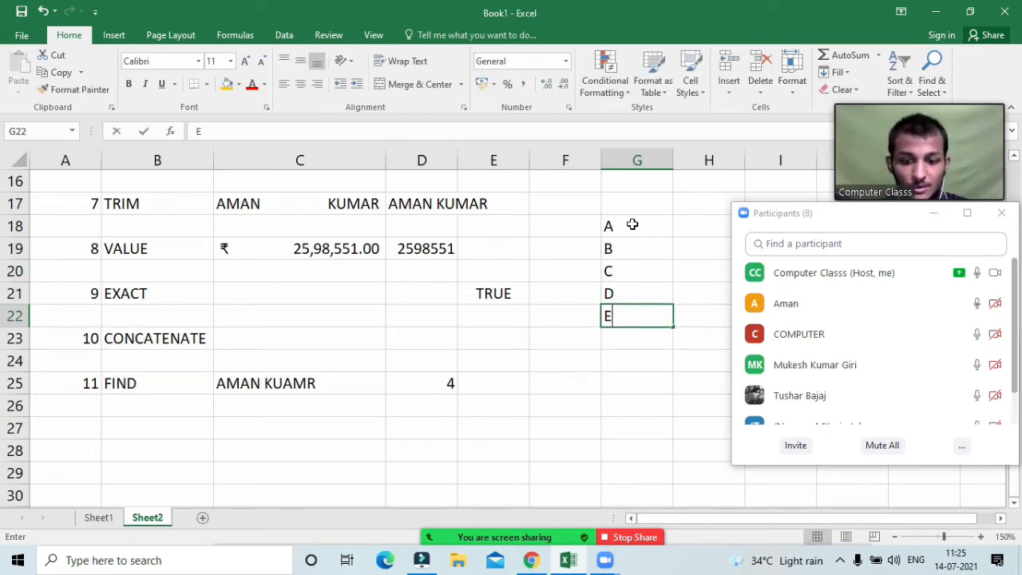
key("Return")
type("F")
key("Return")
type("G")
key("Return")
Step: Remove the stray HOUSE entry from G25, leaving it empty
type("H")
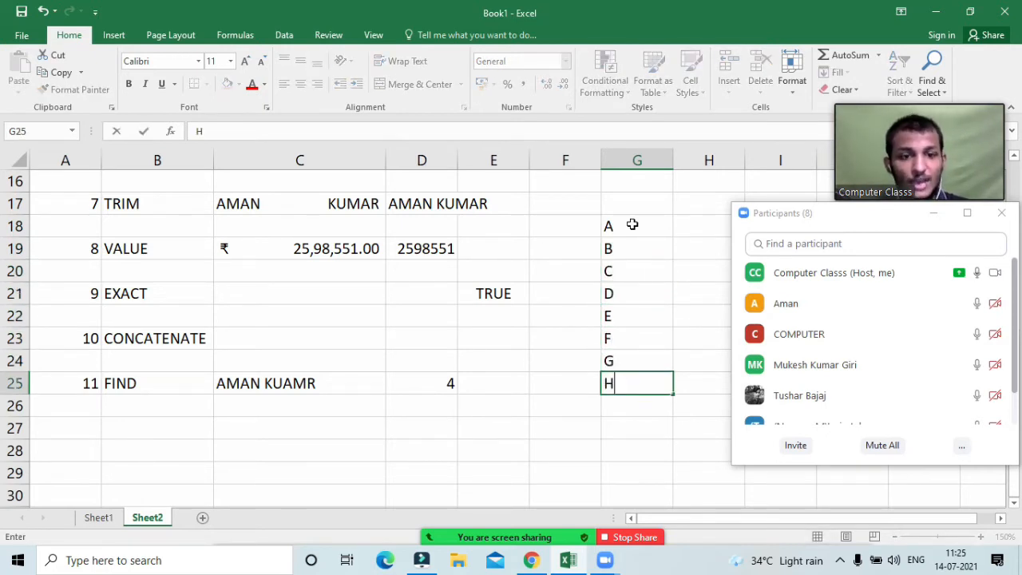
type("OUSE")
left_click(660, 297)
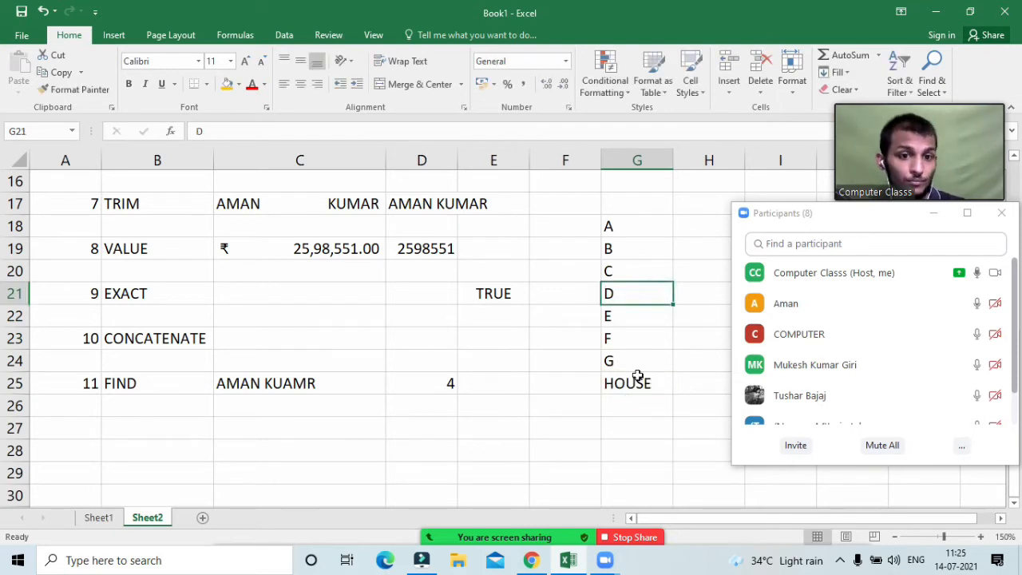
left_click(637, 379)
double_click(651, 383)
left_click_drag(651, 383, 617, 386)
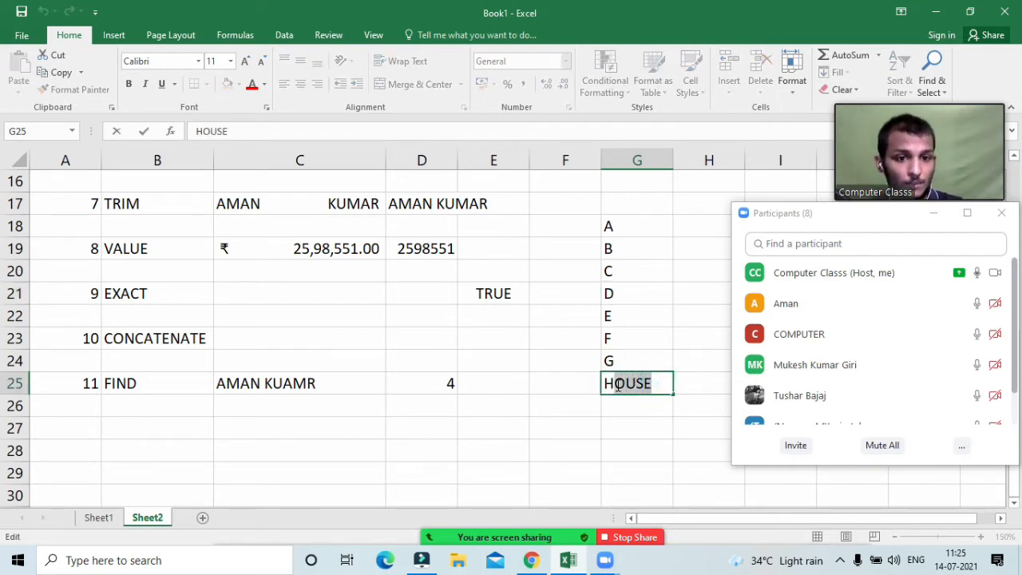
key("BackSpace")
key("Return")
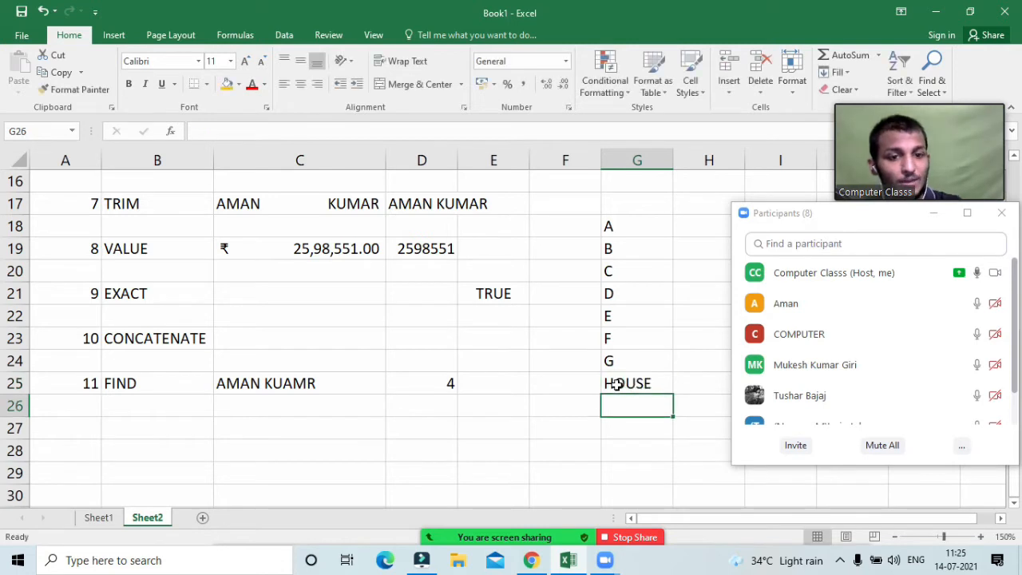
left_click(618, 384)
double_click(622, 383)
left_click_drag(625, 384, 661, 399)
key("BackSpace")
key("BackSpace")
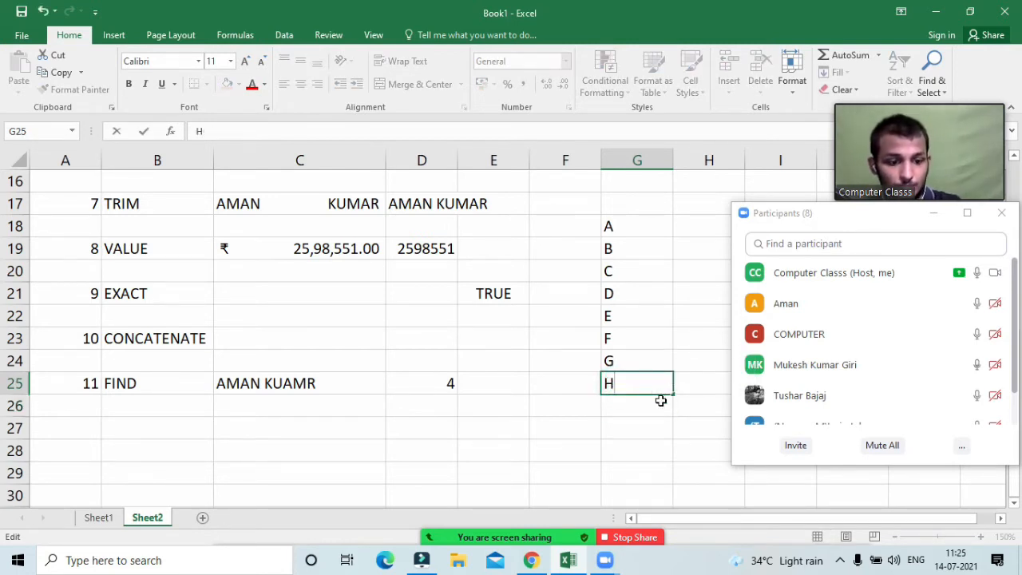
type("OUSE")
key("Return")
left_click(640, 387)
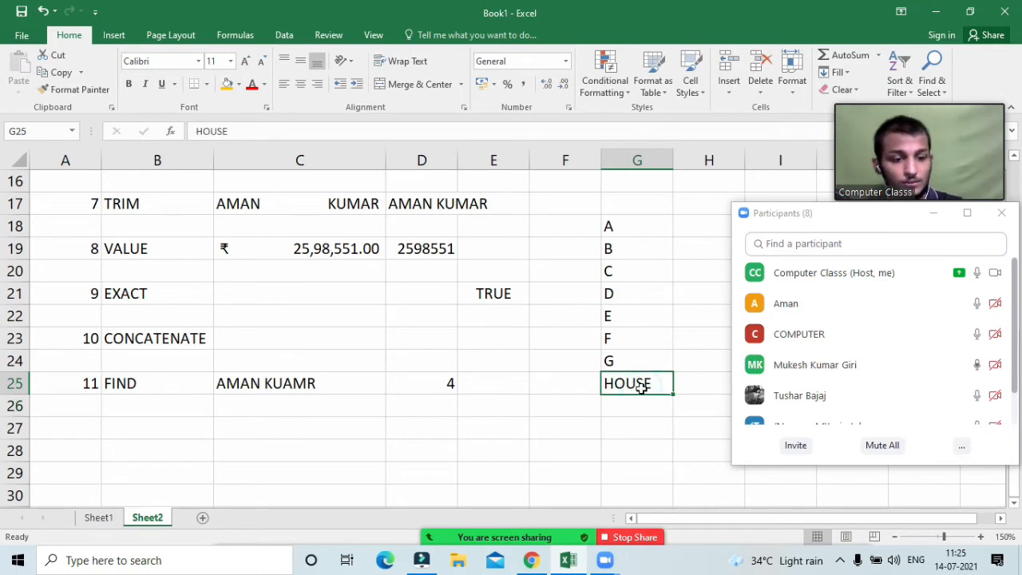
key("Delete")
Step: Select the letter list G18:G24
left_click(627, 333)
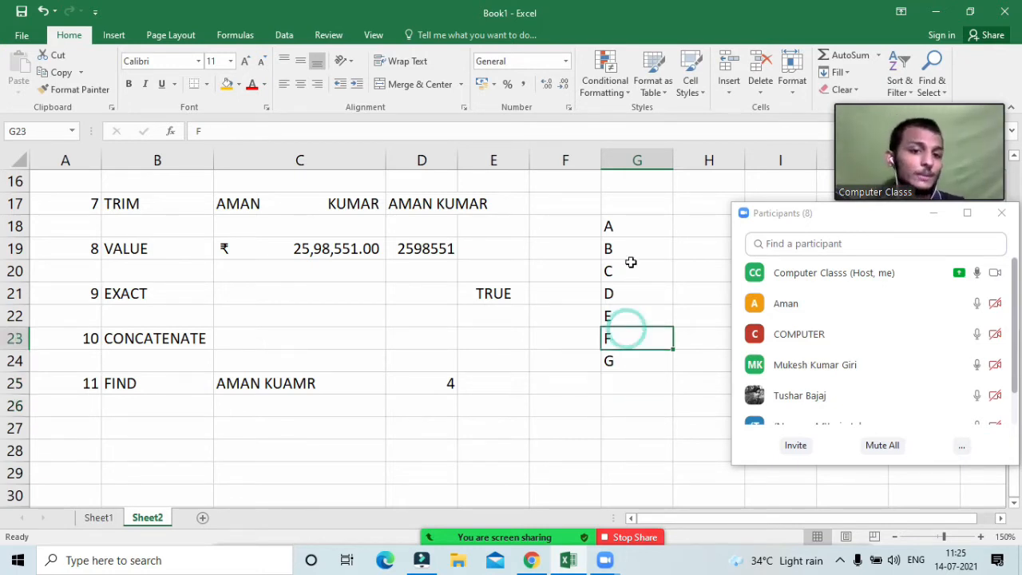
left_click_drag(630, 226, 646, 354)
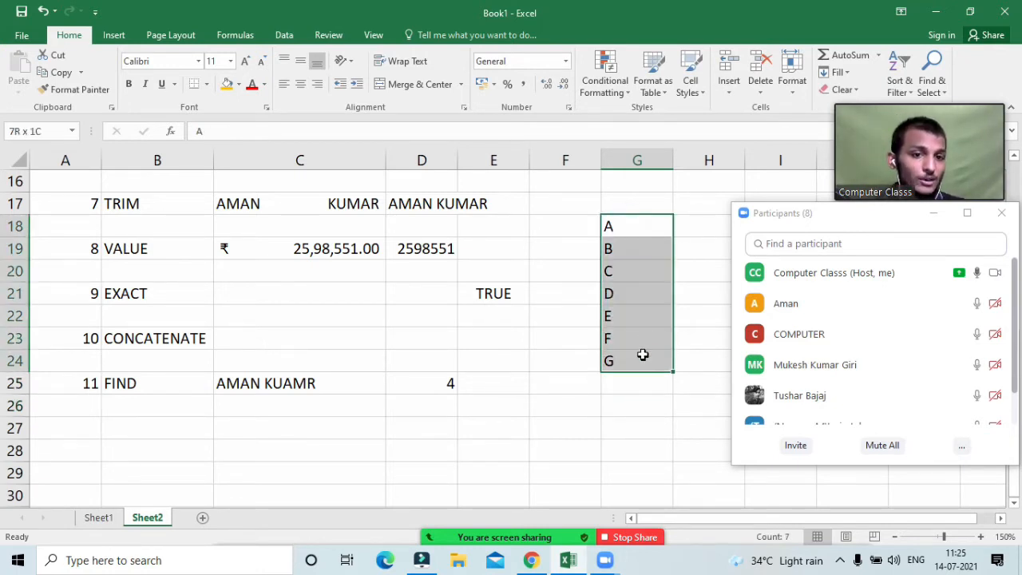
left_click(628, 226)
left_click(633, 244)
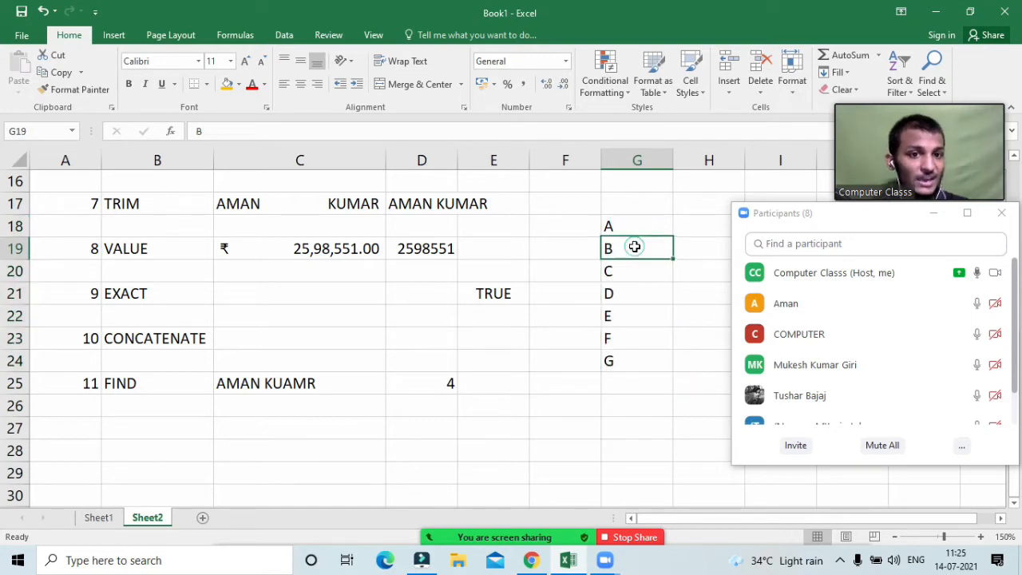
left_click(639, 269)
left_click_drag(630, 224, 638, 368)
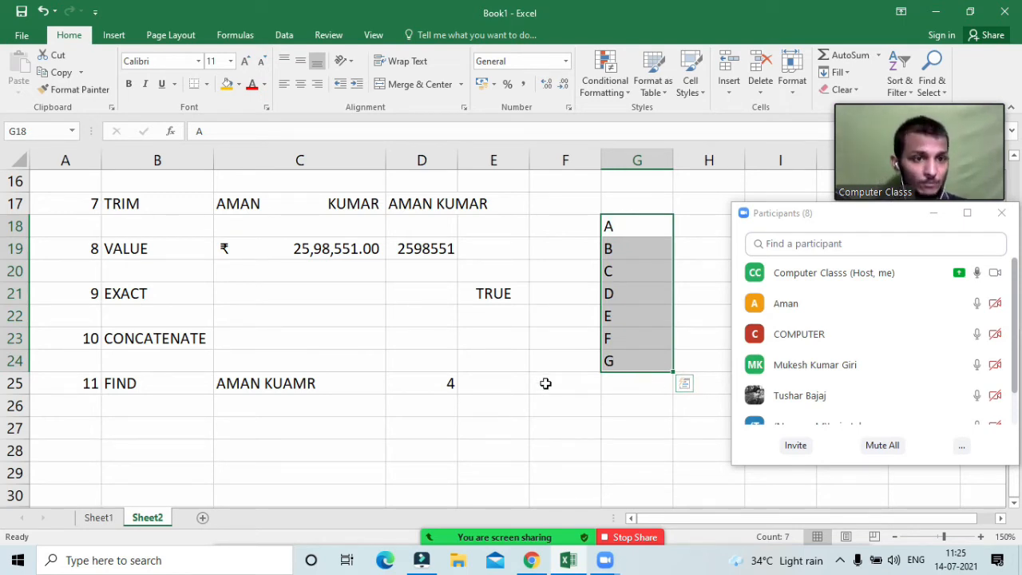
Step: Start a =CONCATENATE( formula in C23
left_click(280, 342)
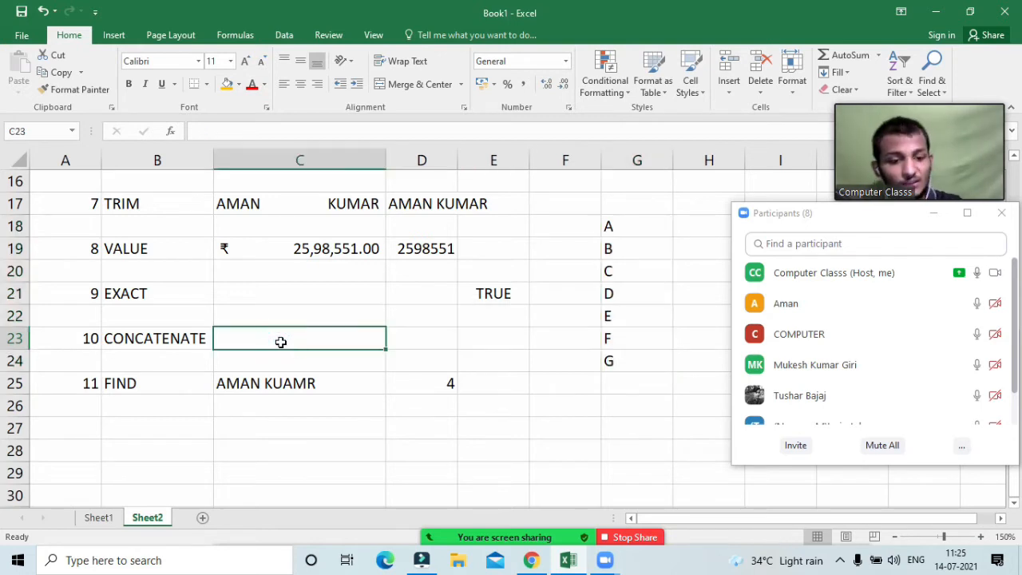
type("=ci")
key("BackSpace")
type("ONCATENATE(")
key("Tab")
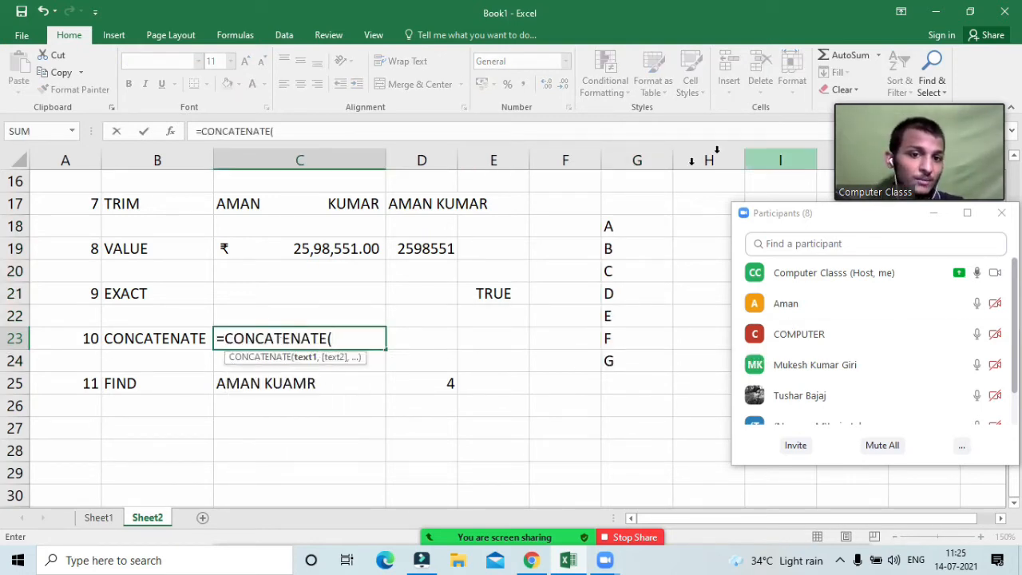
Step: Add G18 through G24 as comma-separated arguments and close the formula to produce ABCDEFG
left_click(630, 225)
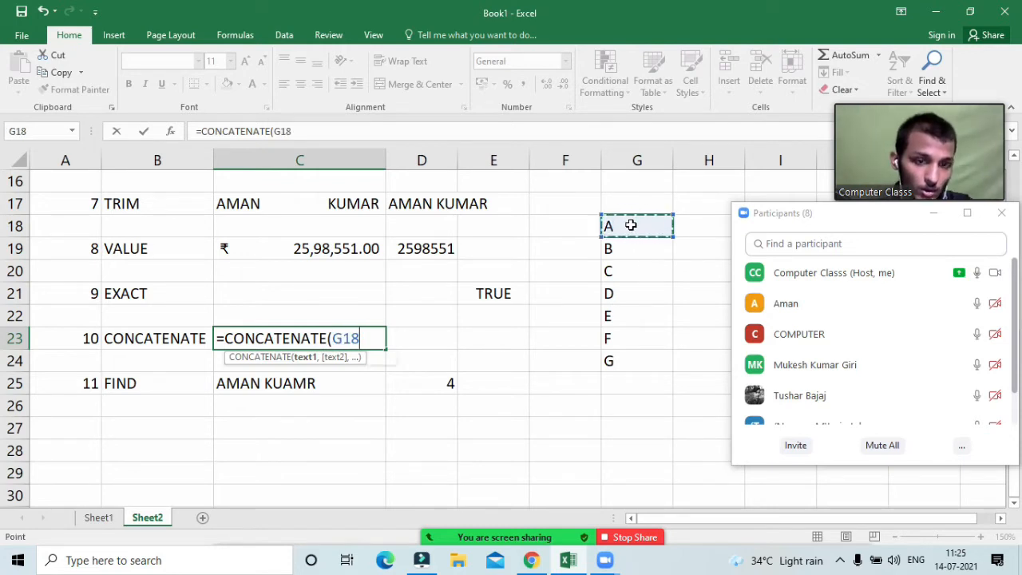
type(",")
left_click(643, 248)
type(",")
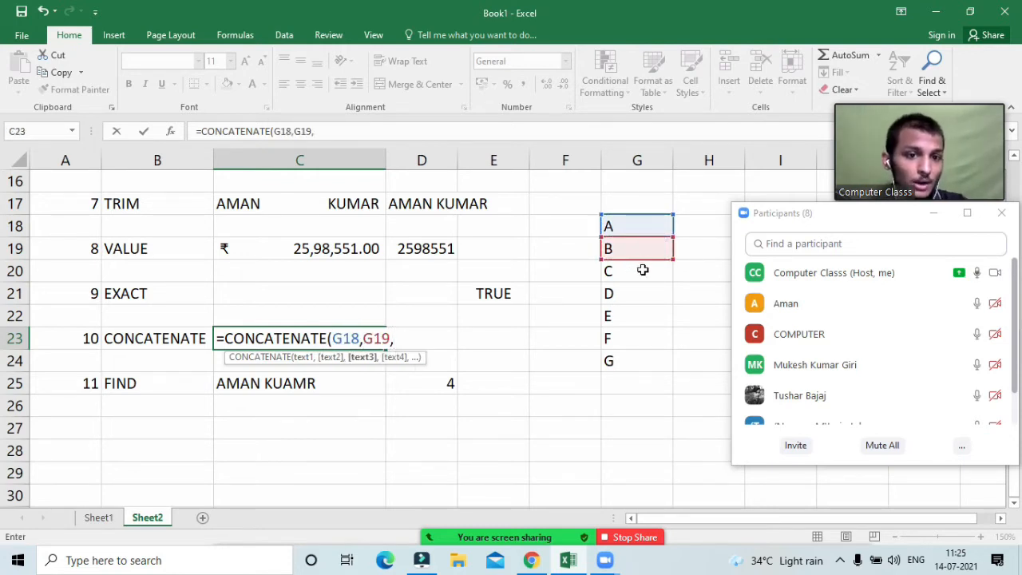
left_click(643, 270)
type(",")
left_click(633, 302)
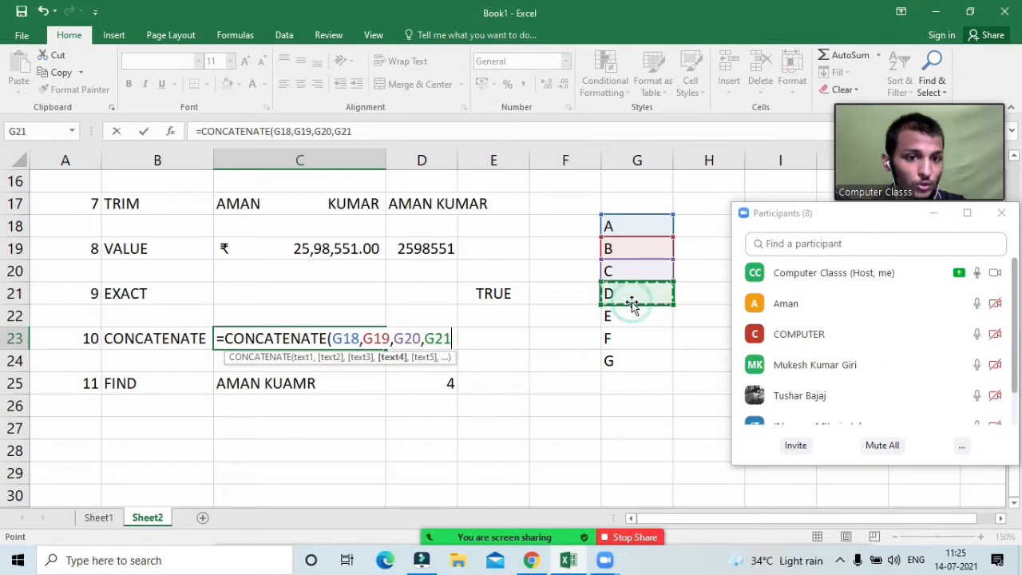
type(",")
left_click(634, 316)
type(",")
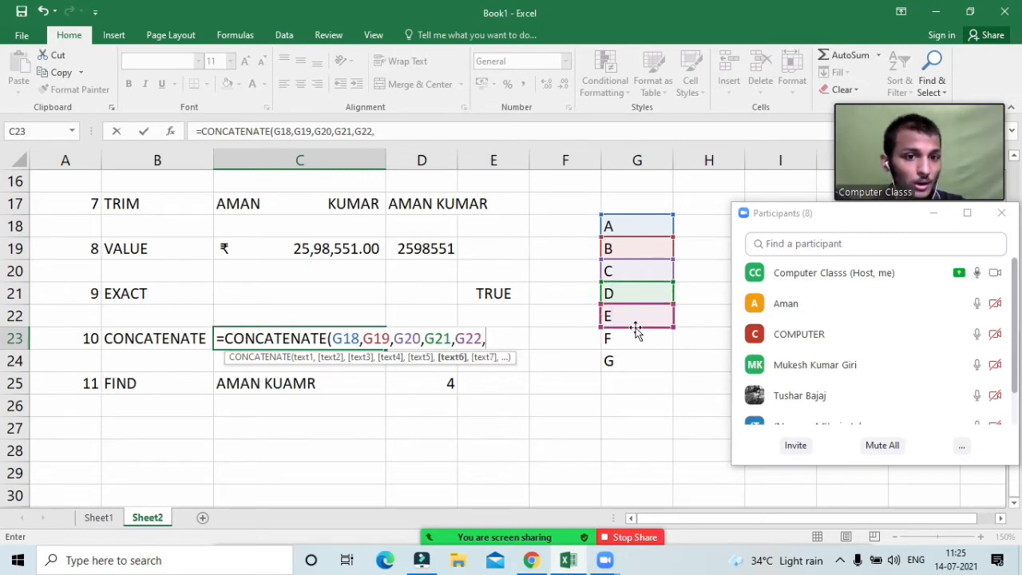
left_click(636, 332)
type(",")
left_click(637, 359)
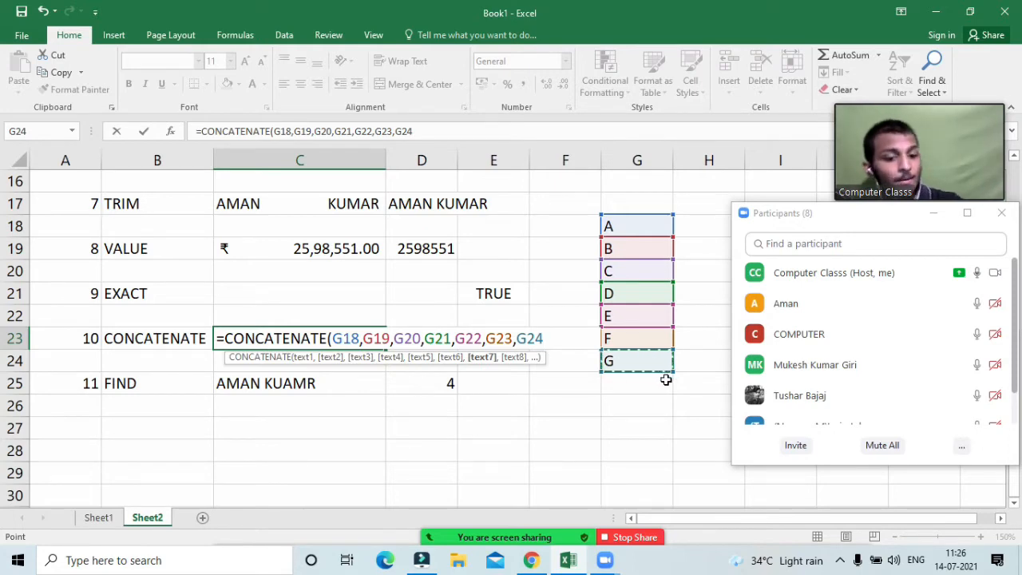
type(")")
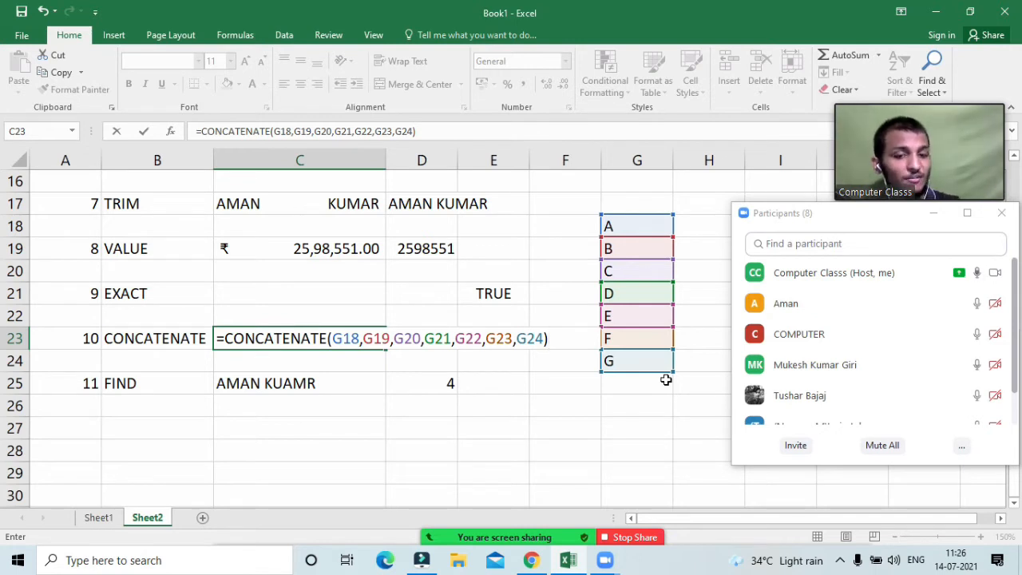
key("Return")
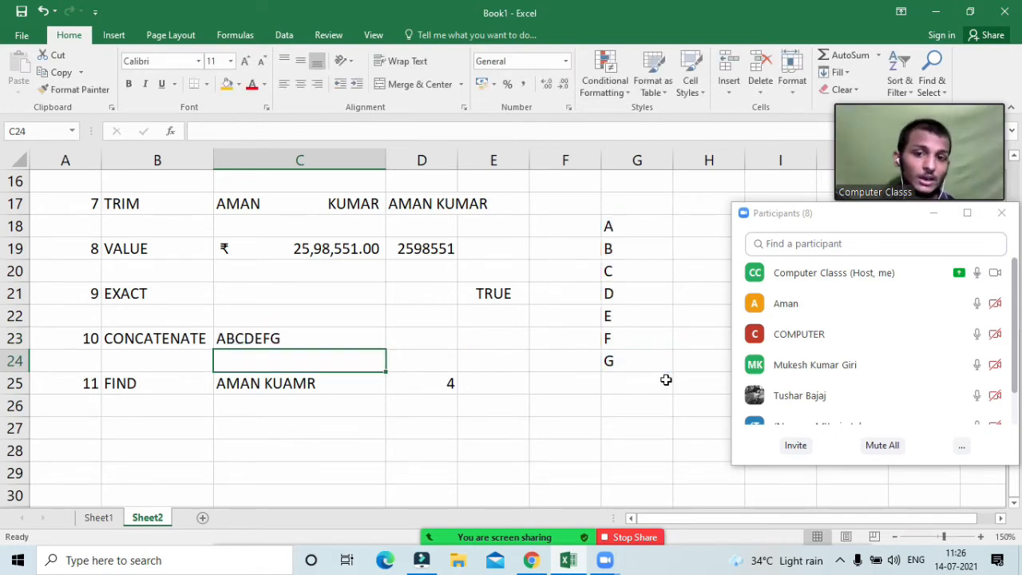
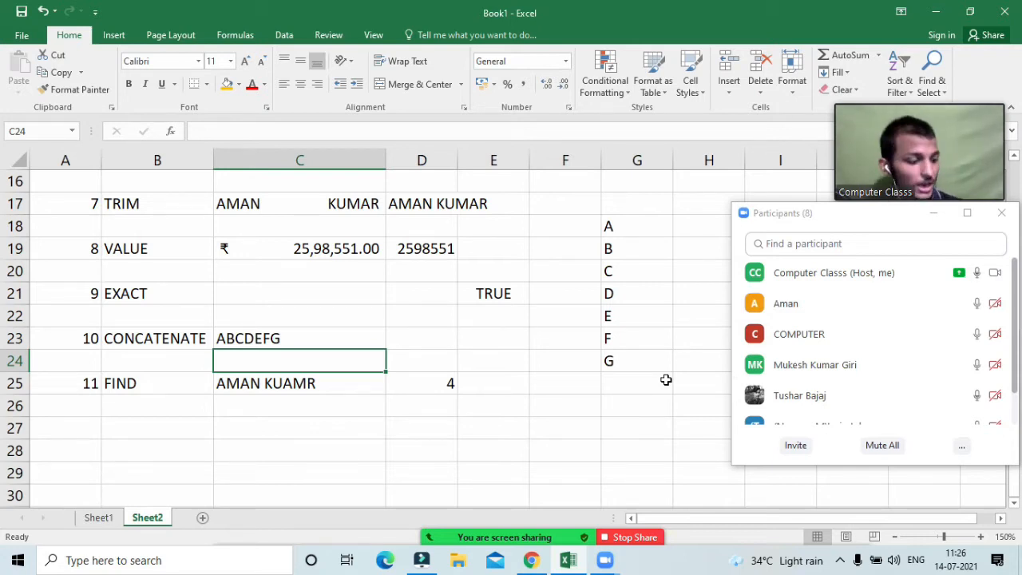
Step: Review the A–G letters in G18:G24 and C23's CONCATENATE formula, leaving them unchanged
left_click(620, 227)
left_click(622, 248)
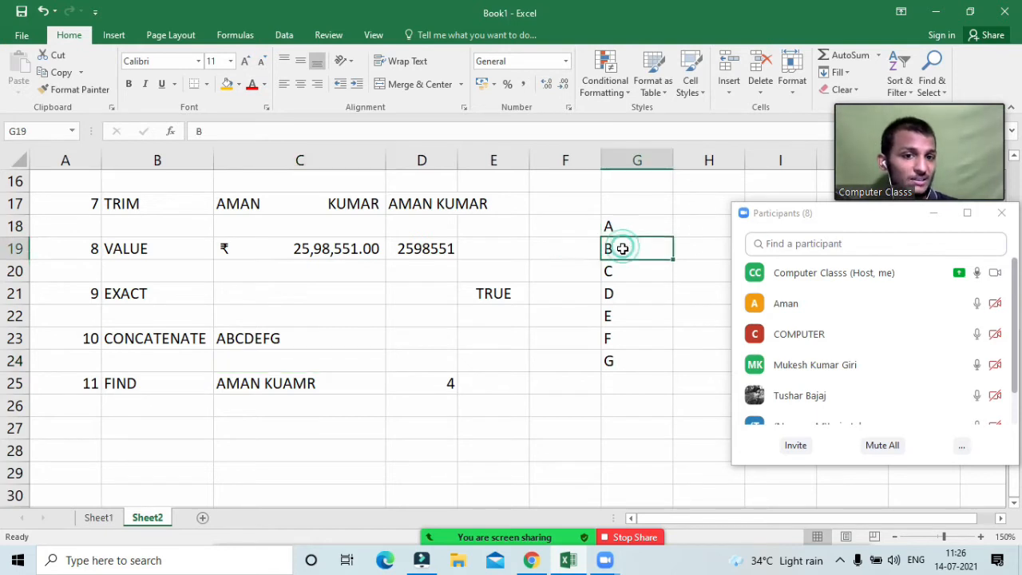
left_click(616, 275)
left_click(617, 356)
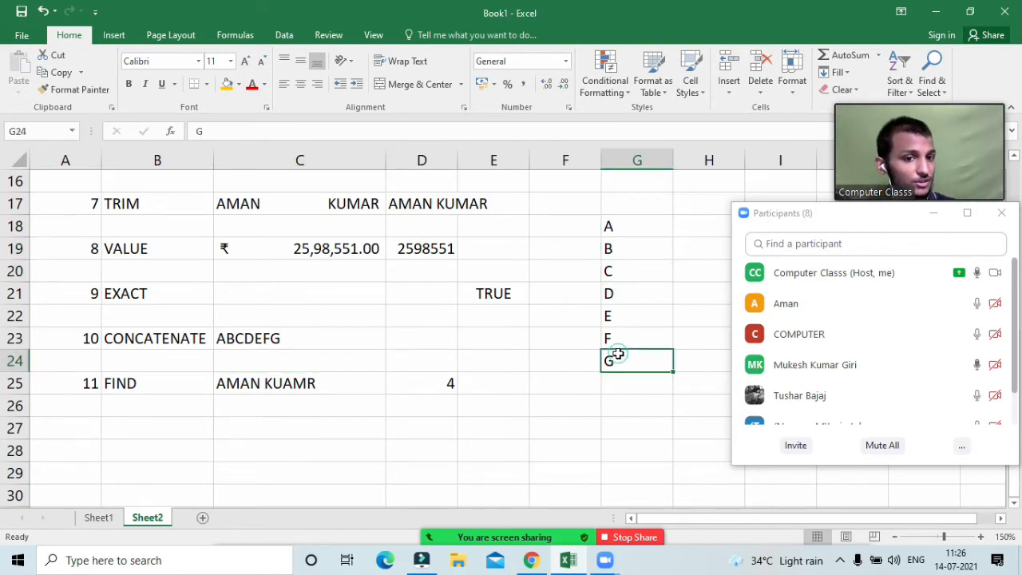
left_click_drag(615, 227, 648, 368)
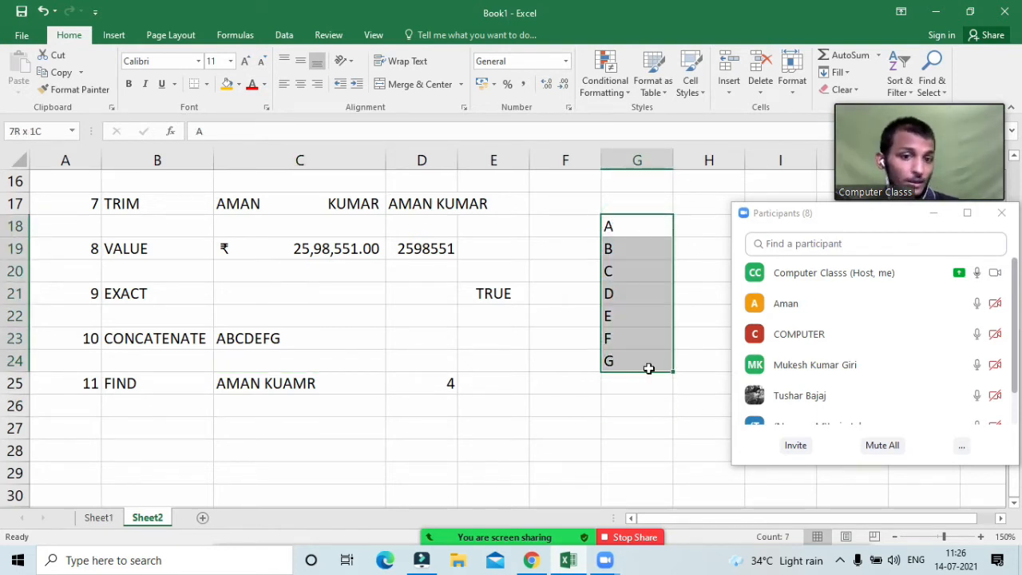
double_click(342, 339)
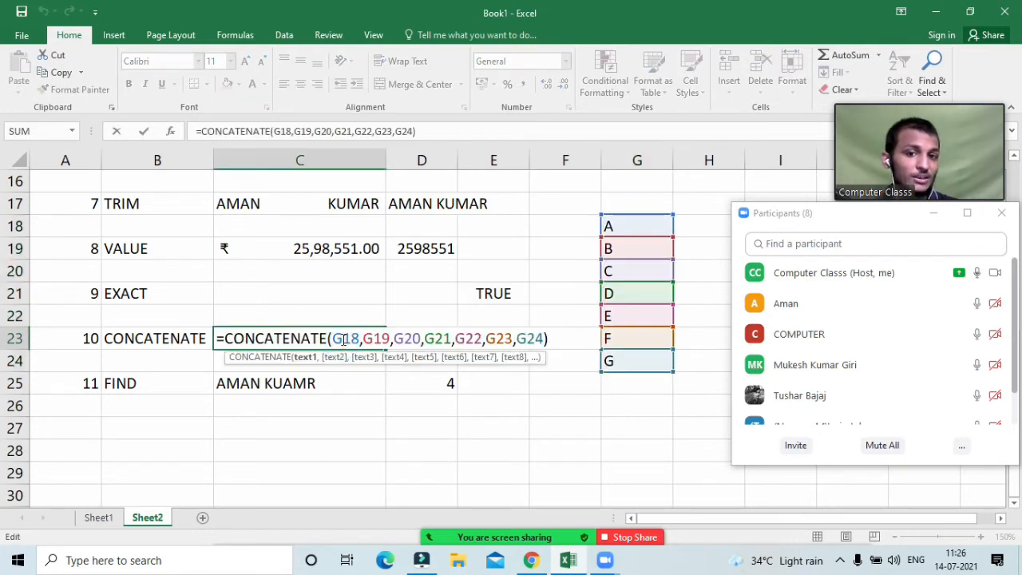
key("Return")
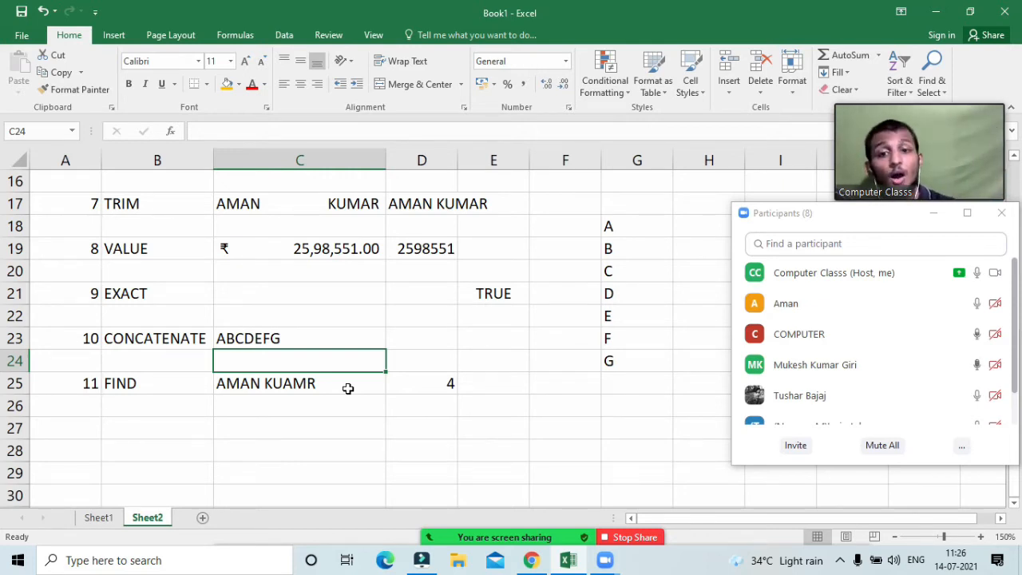
Step: Change D25's FIND to search for "A" from position 4, returning 8
left_click(429, 384)
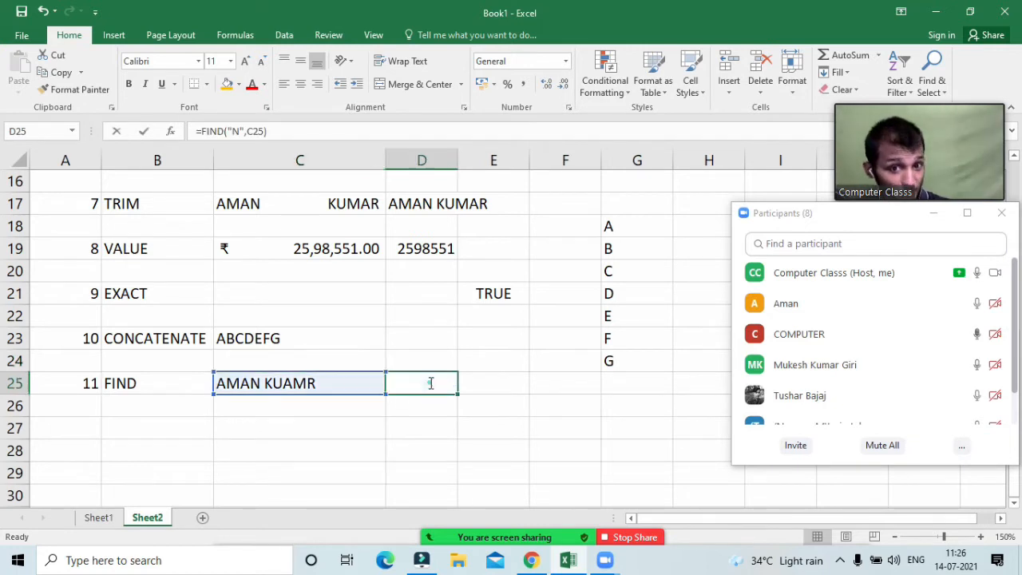
double_click(431, 383)
left_click(452, 384)
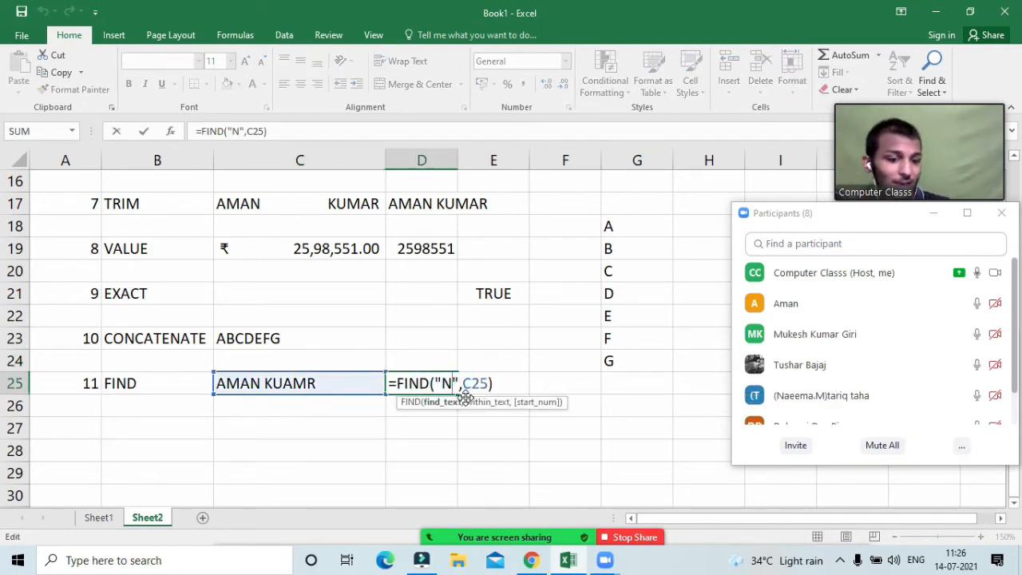
key("BackSpace")
type("A")
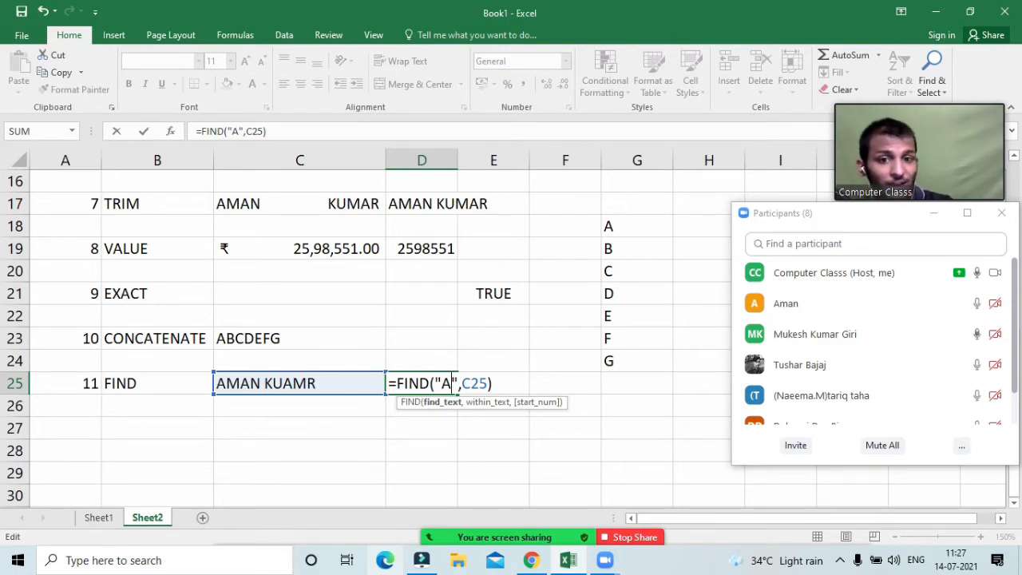
left_click(491, 386)
type(",")
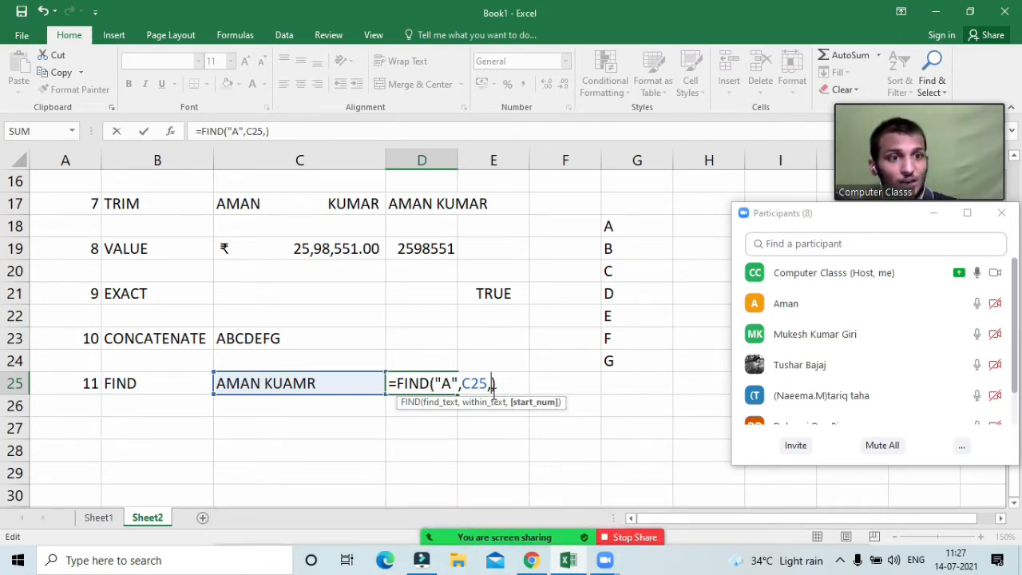
type("4")
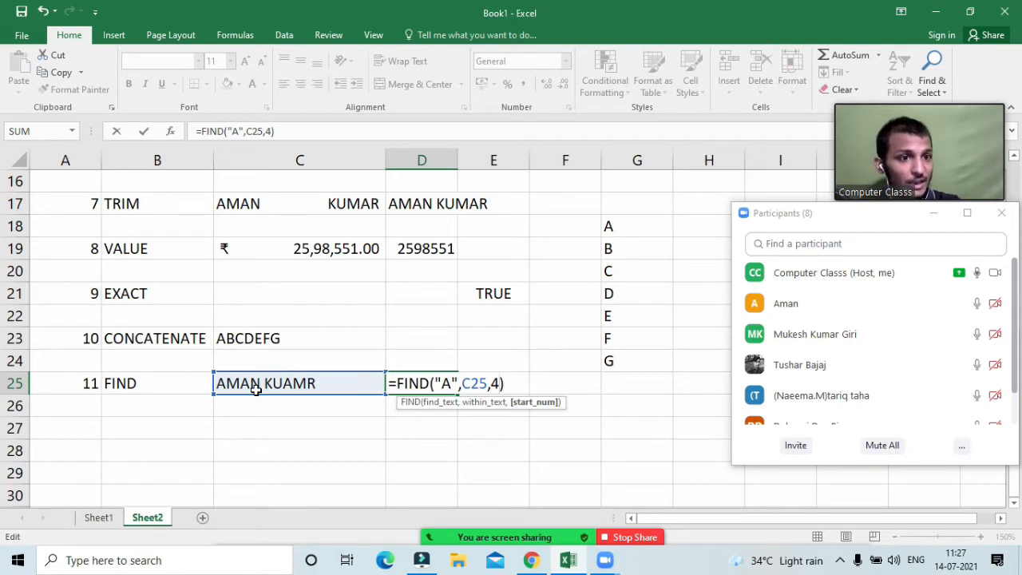
key("Return")
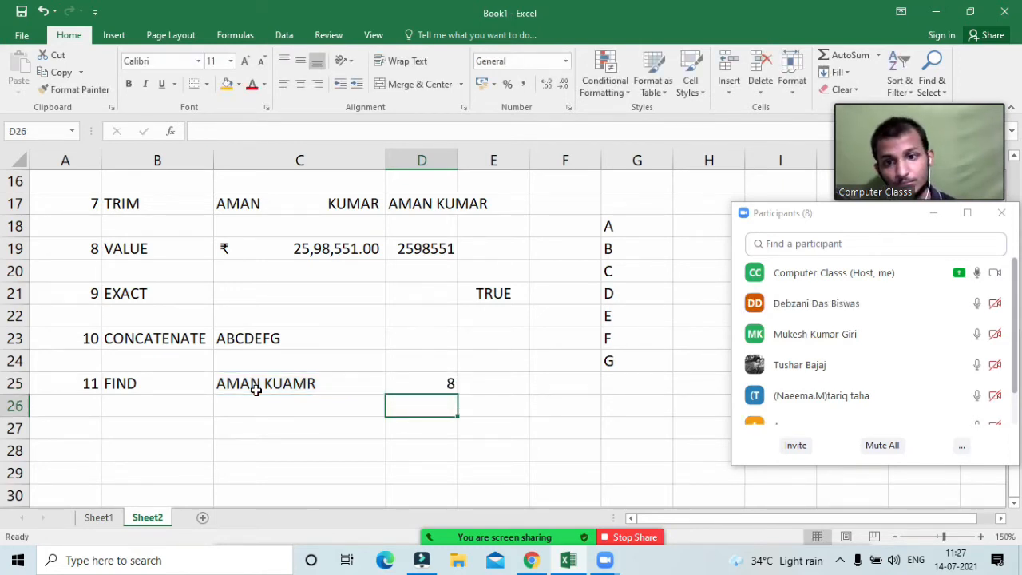
left_click(406, 383)
double_click(405, 384)
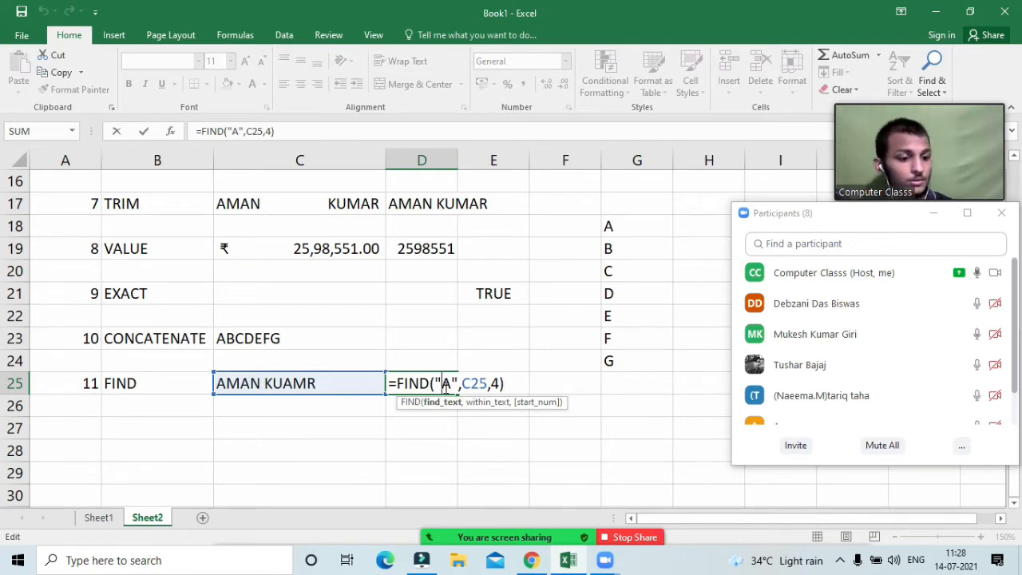
key("Return")
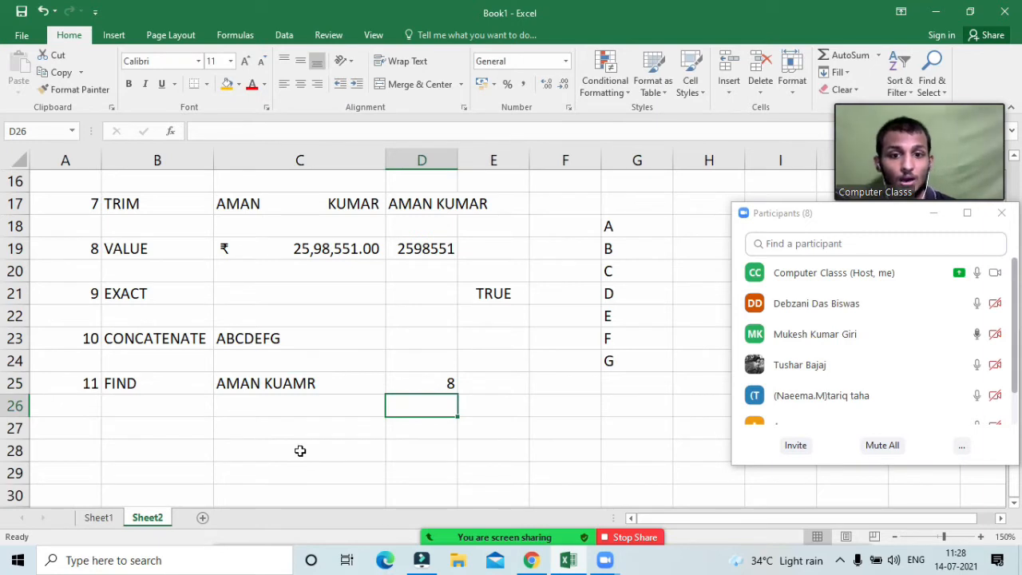
left_click(431, 383)
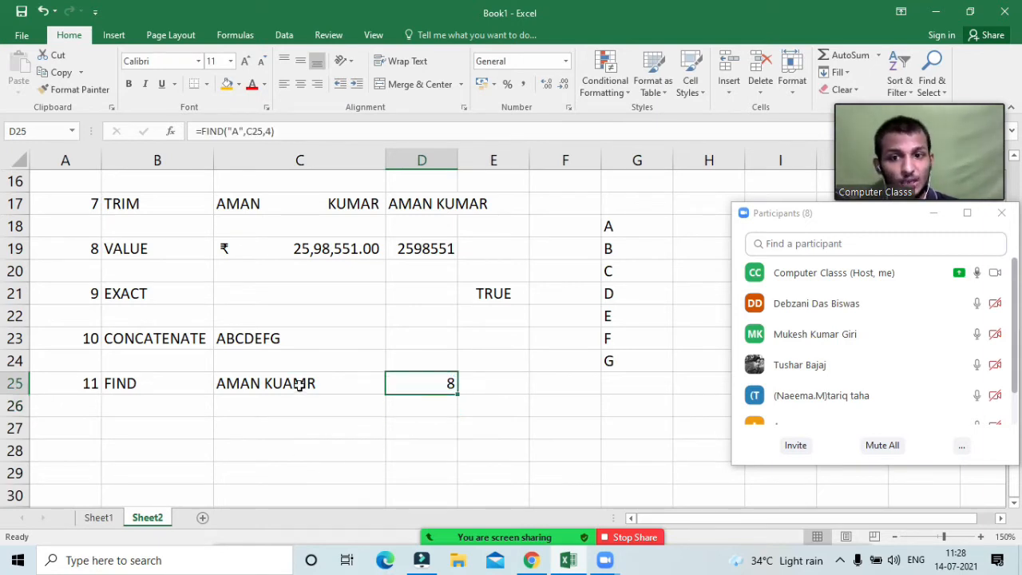
double_click(268, 381)
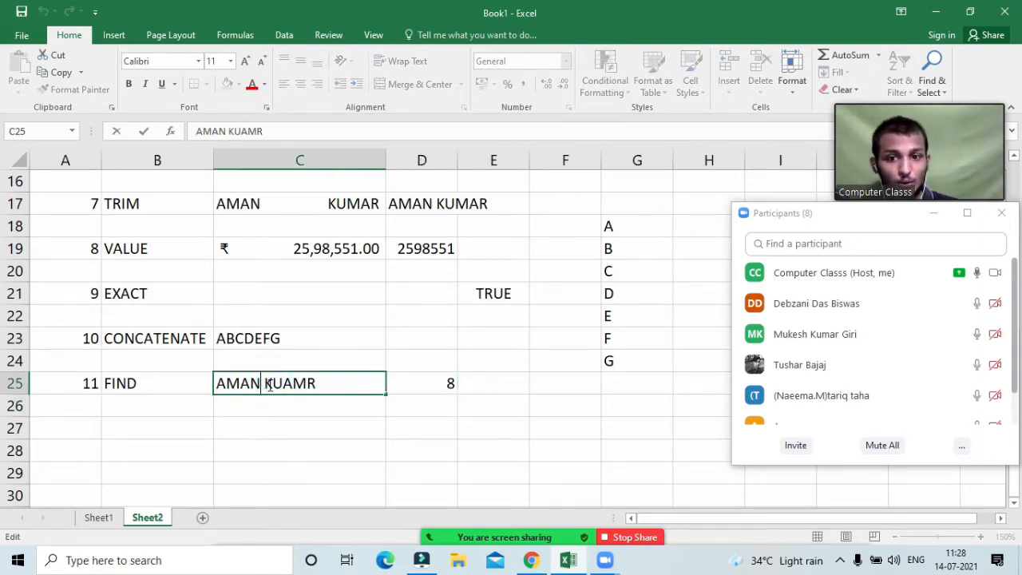
key("BackSpace")
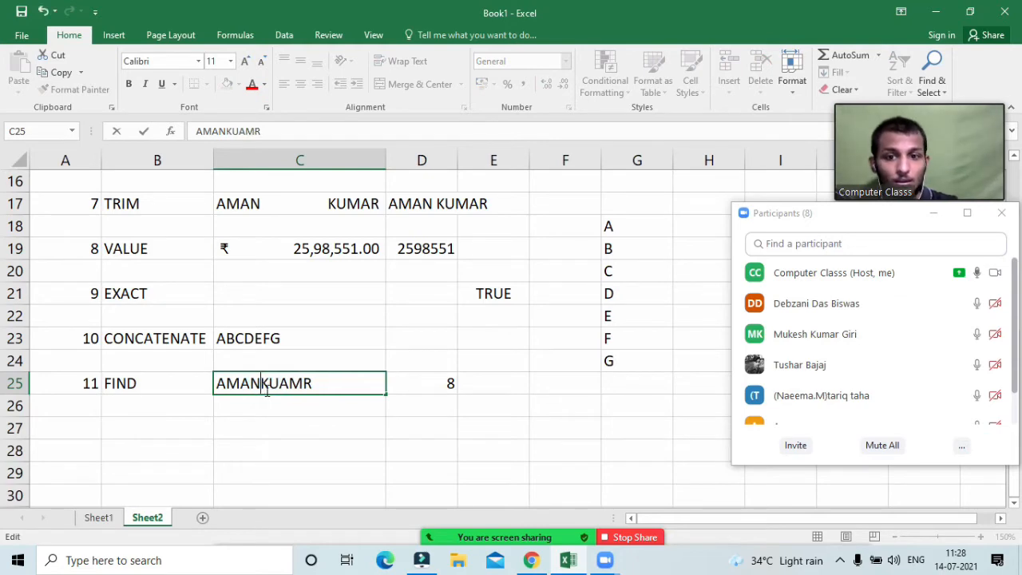
key("ctrl+Return")
key("Return")
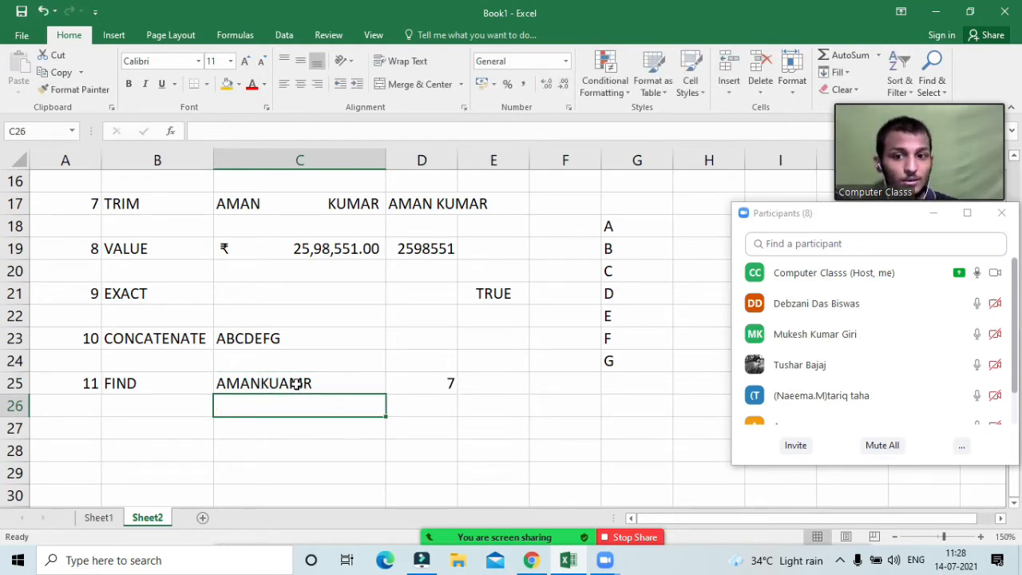
double_click(268, 383)
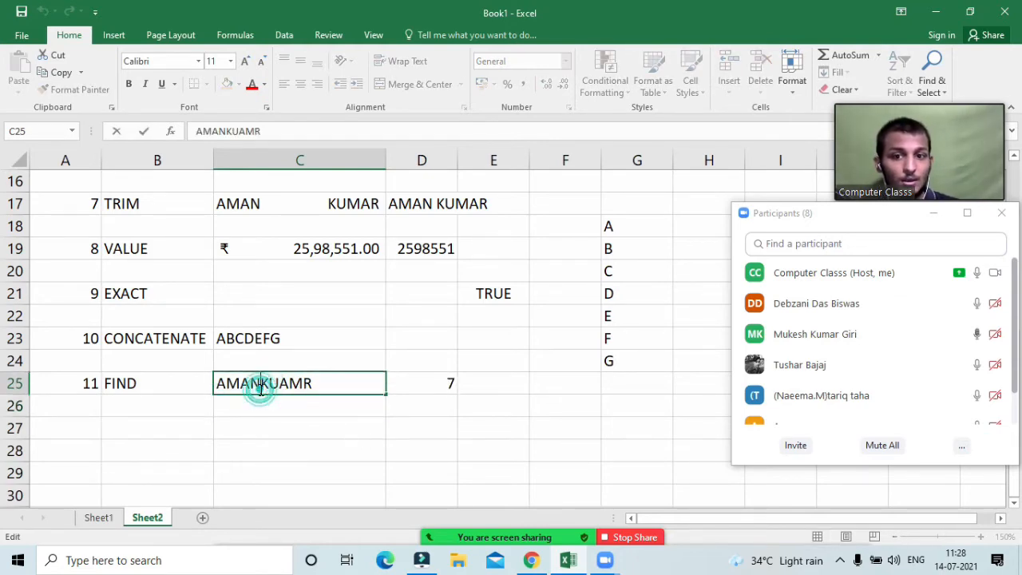
key("Return")
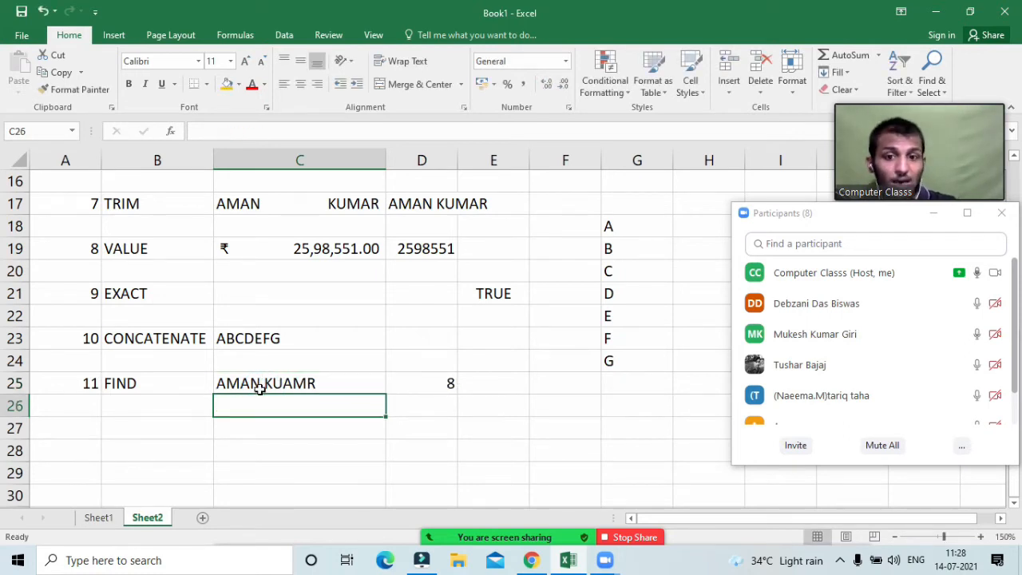
left_click(418, 382)
Step: Edit D25 to =FIND(" ",C25), dropping the start position, so it returns 5
double_click(419, 381)
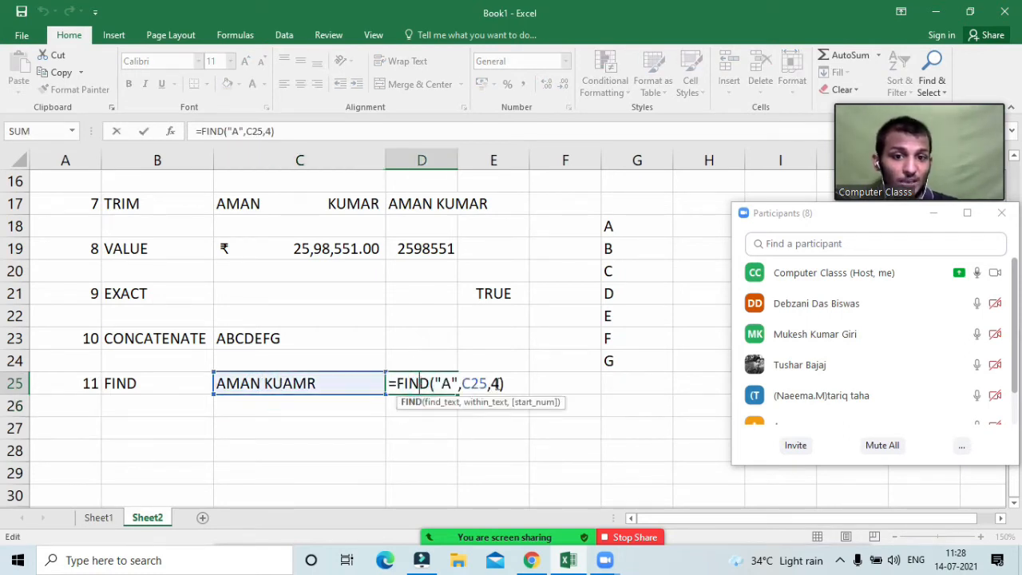
left_click(500, 382)
key("BackSpace")
key("BackSpace")
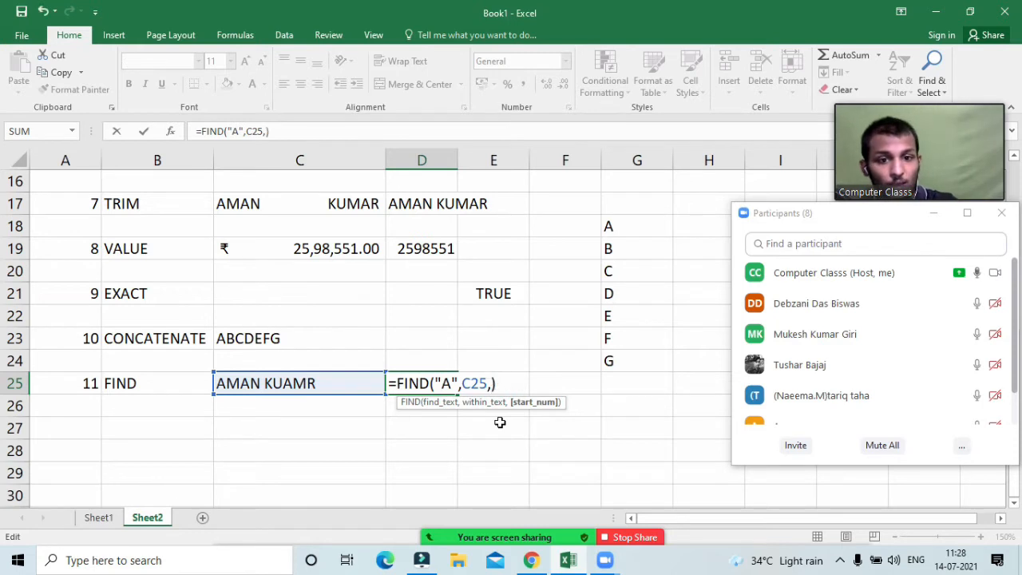
left_click(451, 382)
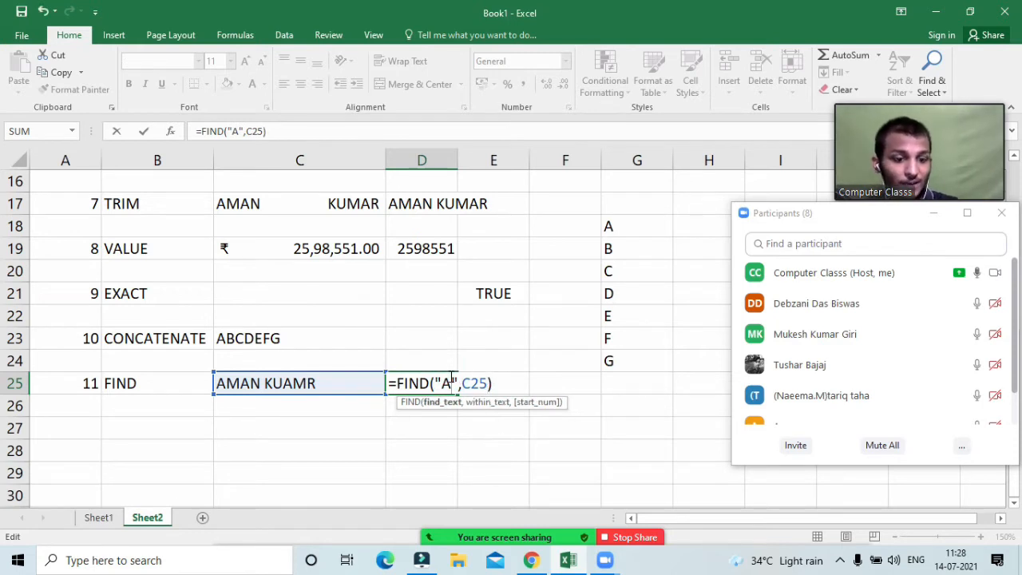
key("BackSpace")
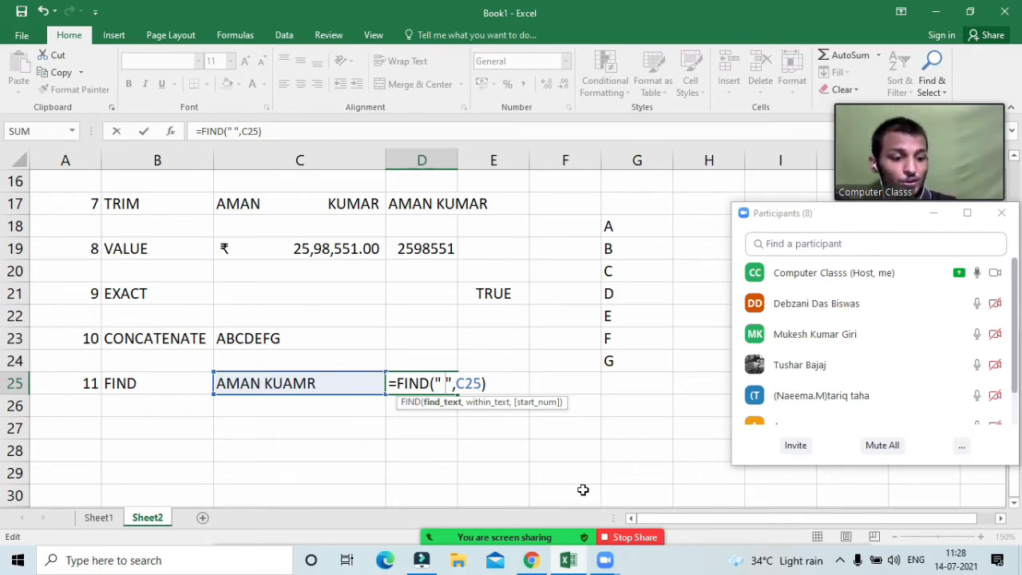
key("Return")
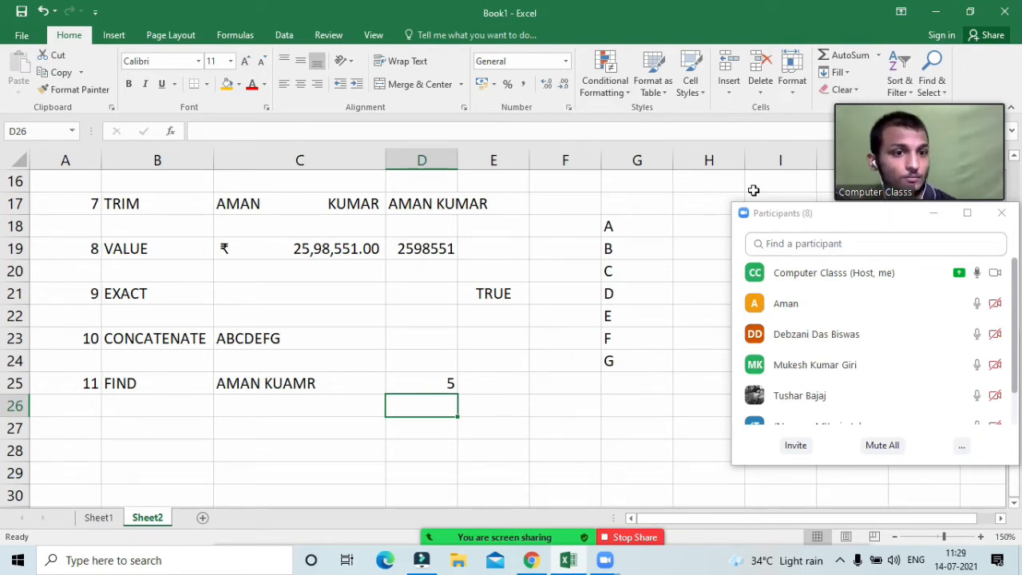
Step: Delete the letters A–G from G18:G24, blanking the CONCATENATE result, then move to Sheet1
left_click(703, 185)
scroll(675, 232, "up", 5)
scroll(533, 271, "down", 3)
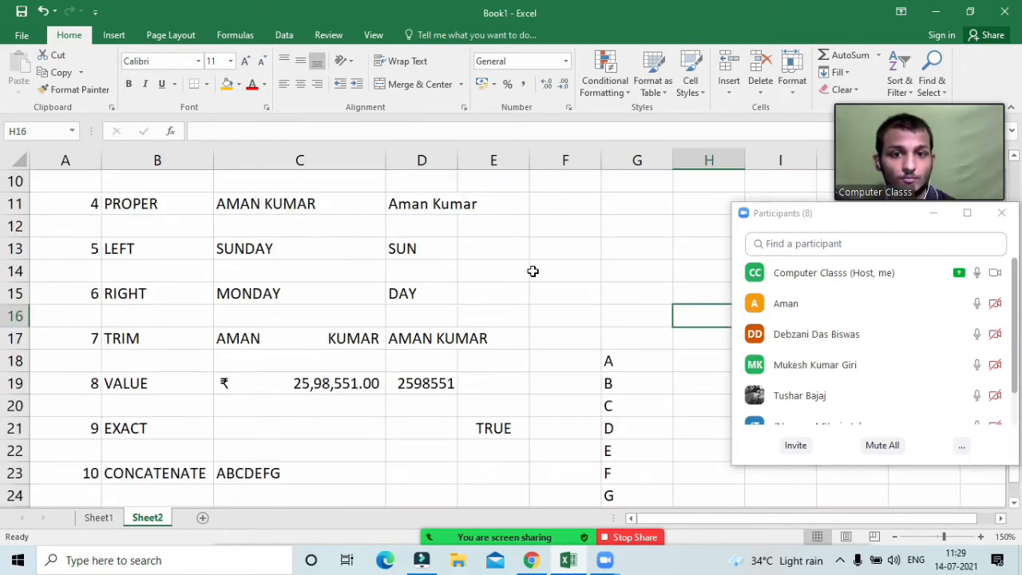
scroll(533, 272, "up", 3)
scroll(533, 272, "down", 4)
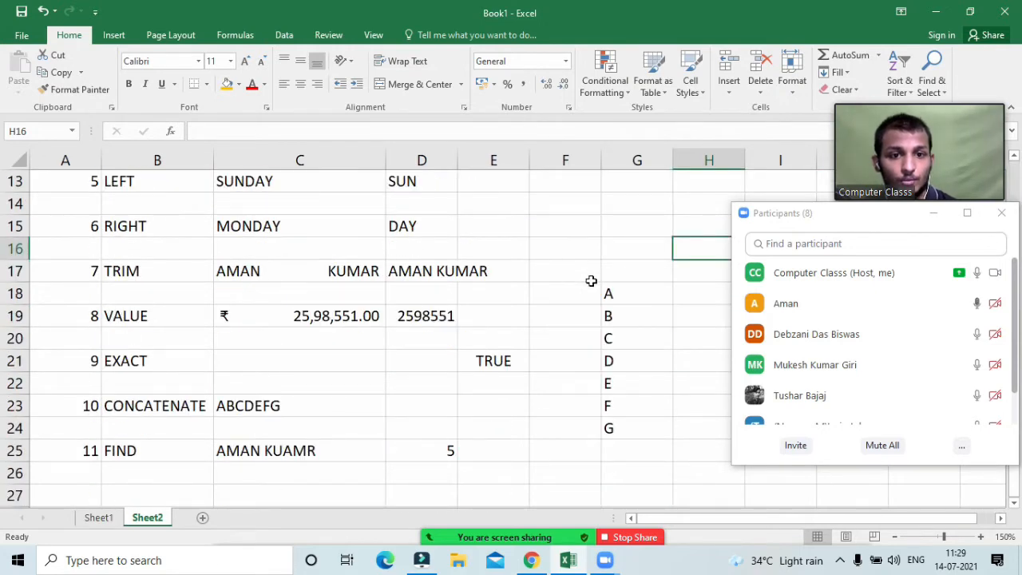
left_click_drag(609, 292, 611, 426)
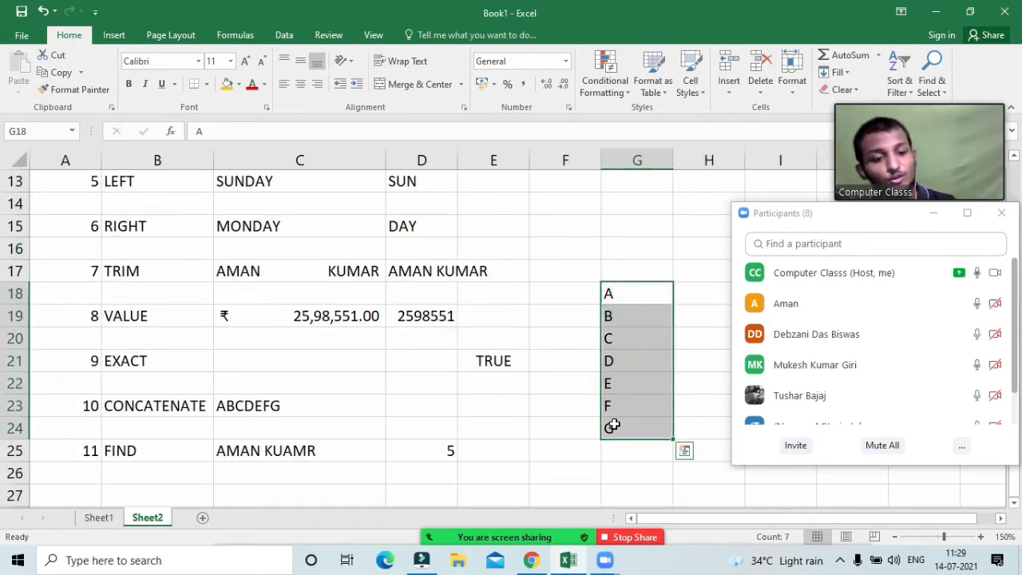
key("Delete")
left_click(626, 266)
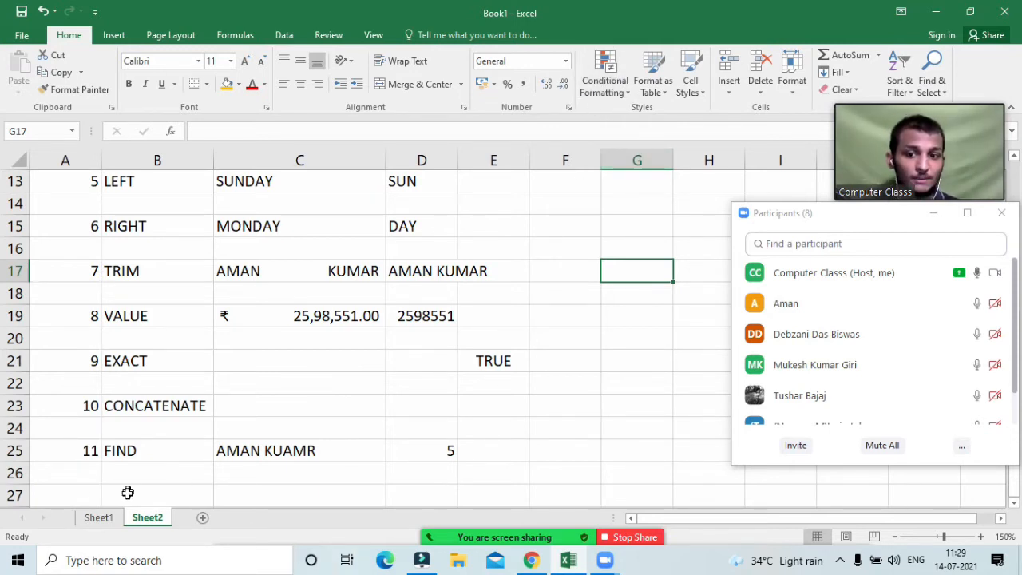
left_click(98, 518)
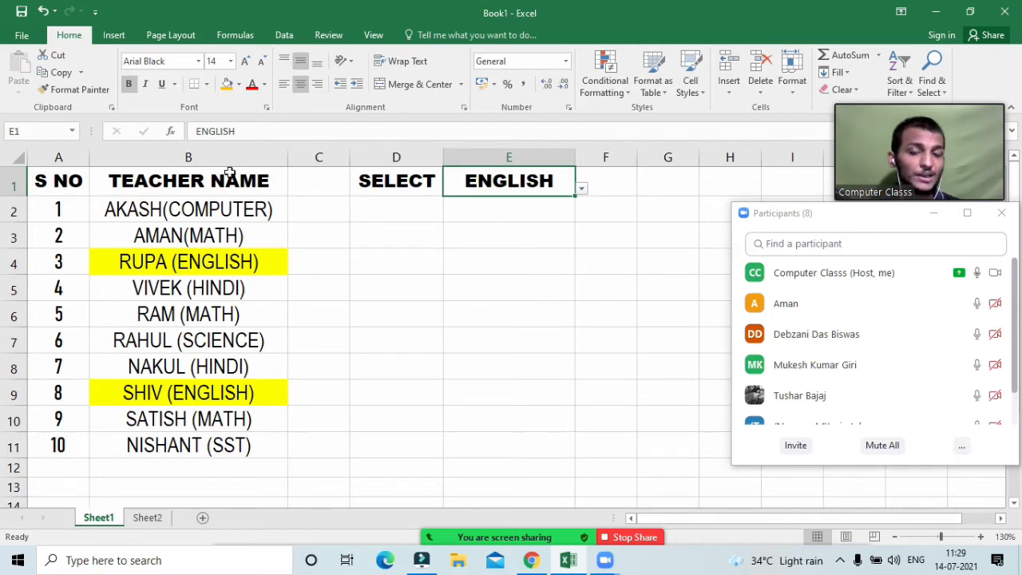
Step: Pick MATH in Sheet1's E1 dropdown so the Math teachers in rows 3, 6 and 10 highlight
left_click(133, 208)
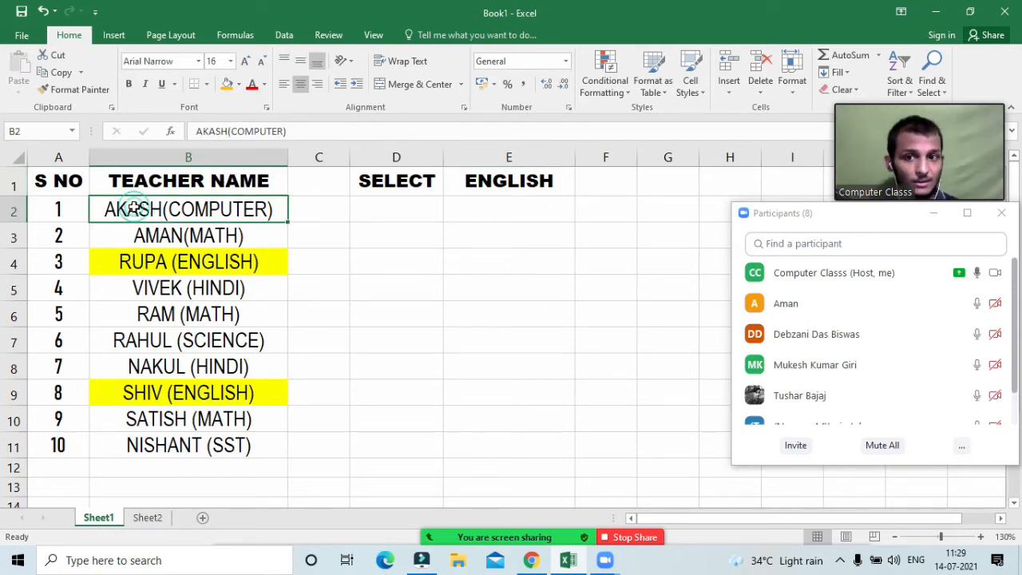
left_click(163, 238)
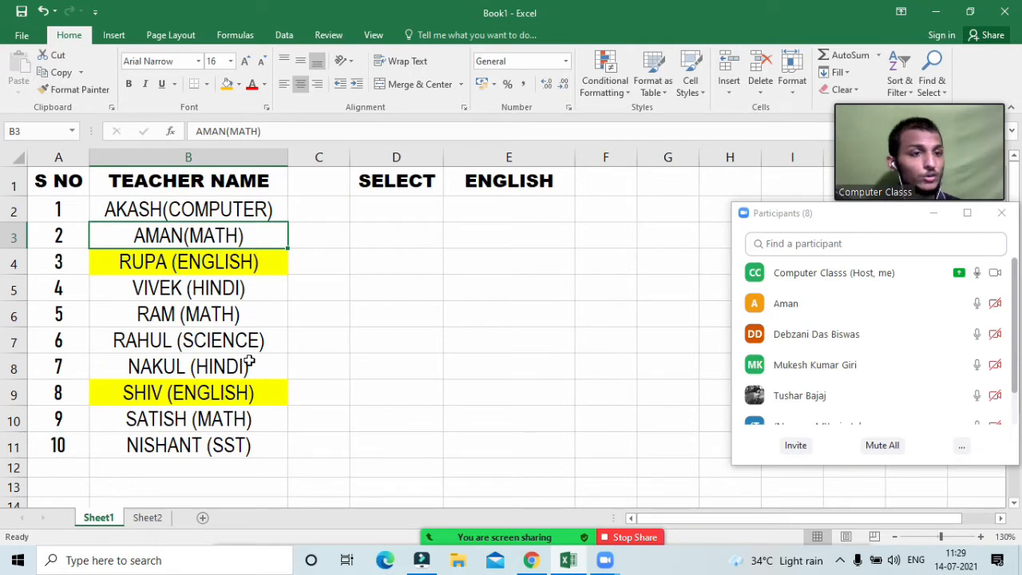
left_click(527, 182)
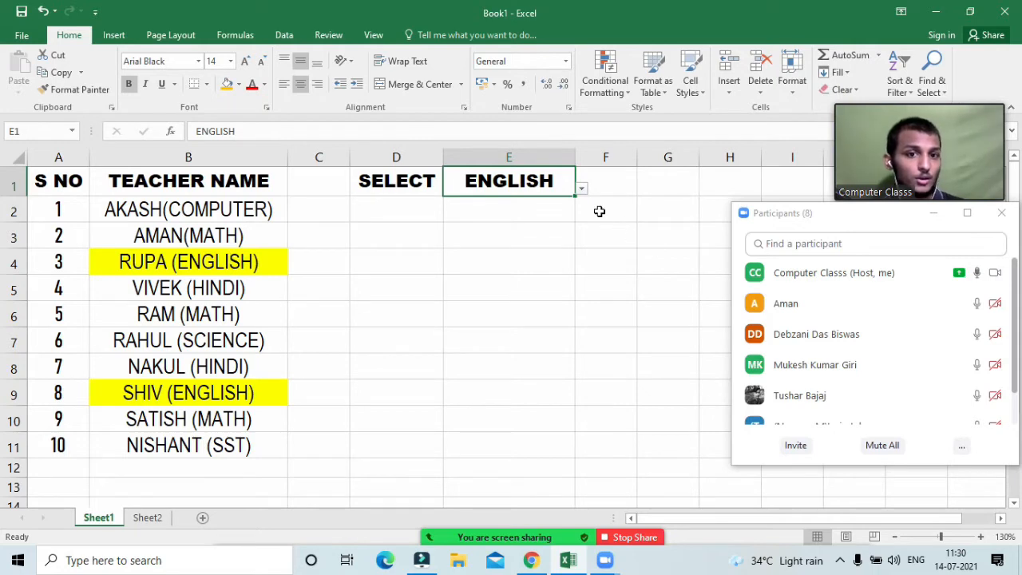
left_click(582, 190)
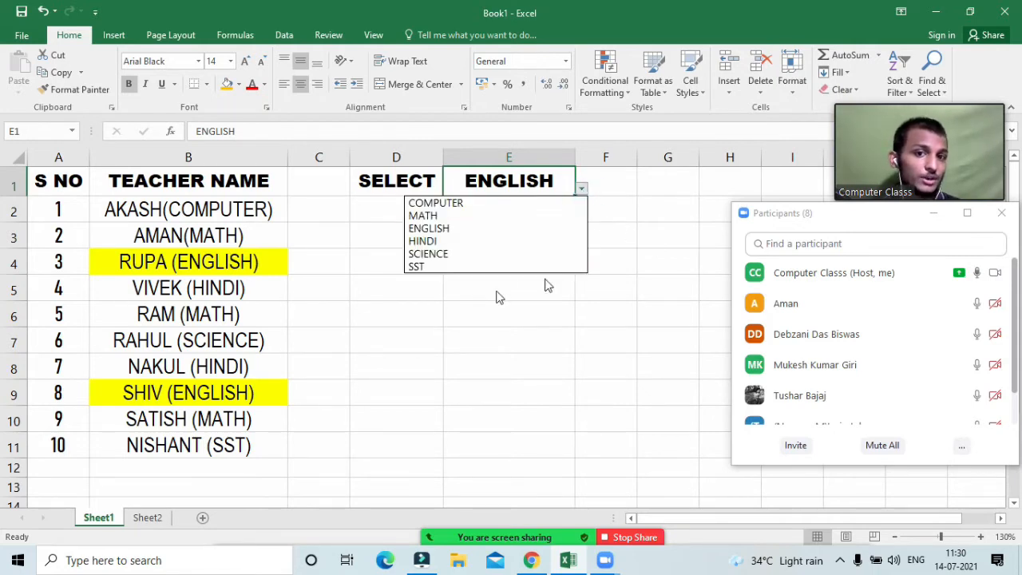
left_click(425, 215)
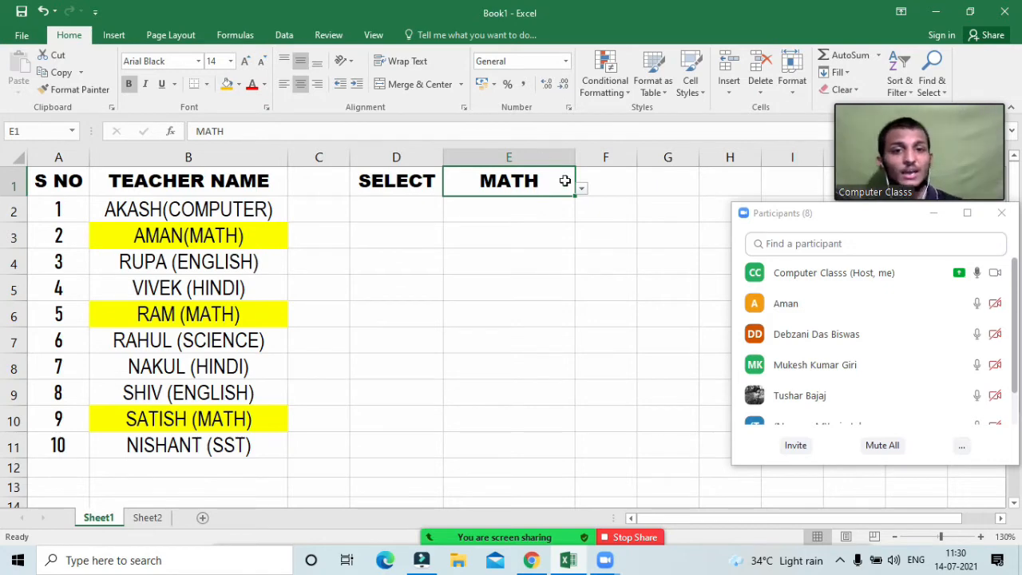
left_click(550, 285)
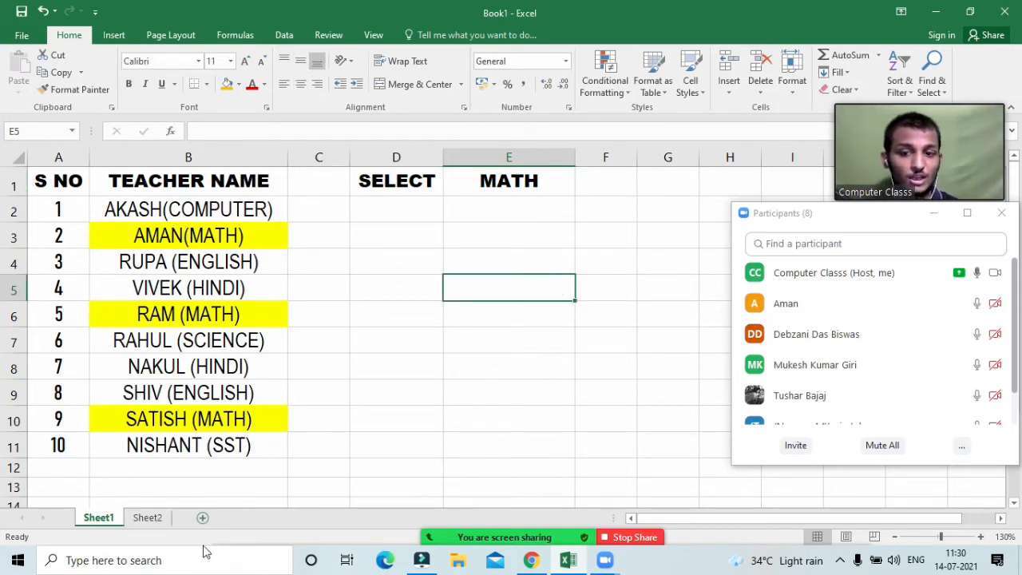
Step: Add a new blank Sheet3, glancing at Sheet2 and Sheet1 before returning to it
left_click(202, 517)
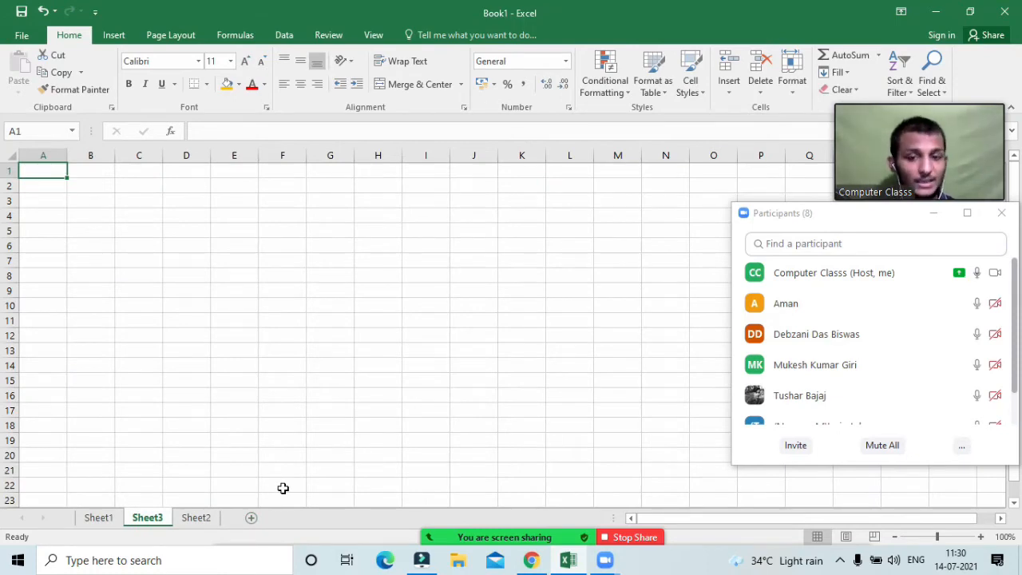
left_click(216, 517)
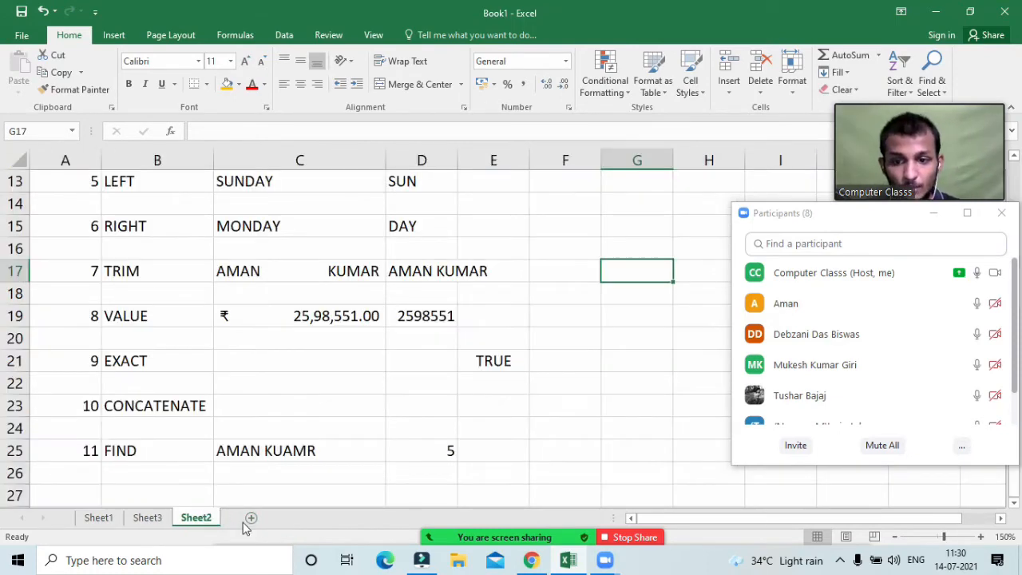
left_click(160, 518)
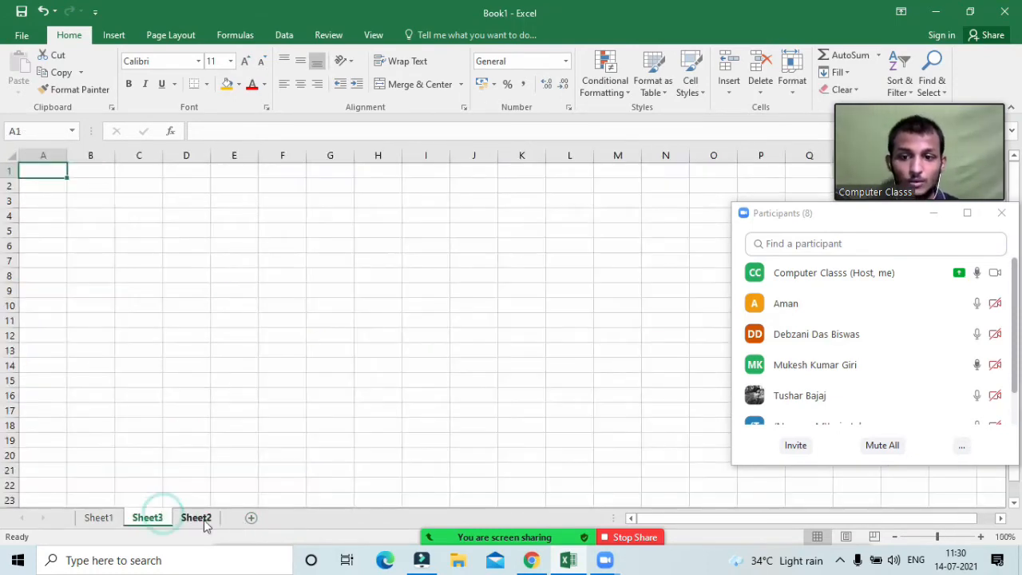
left_click(96, 518)
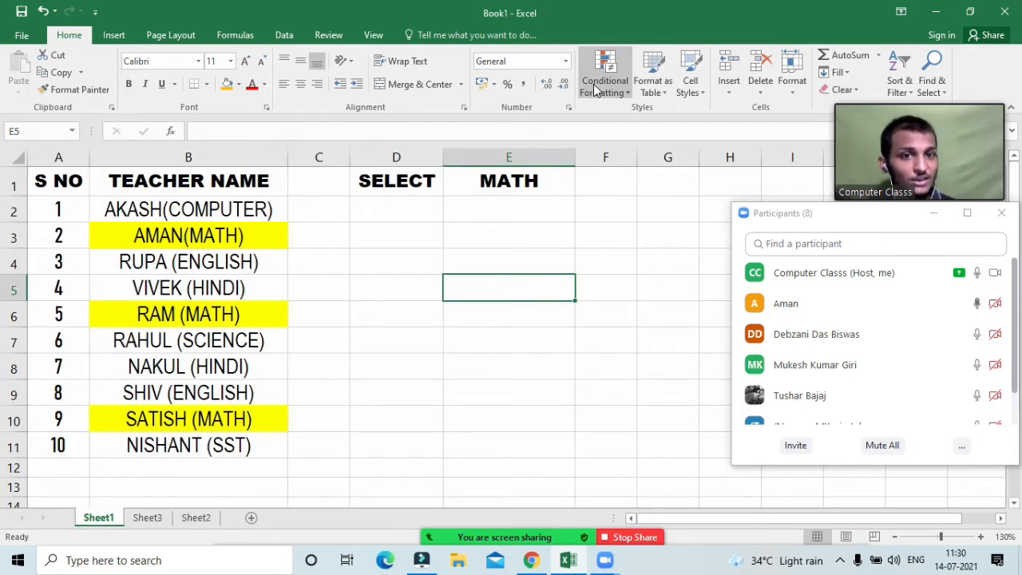
left_click(145, 517)
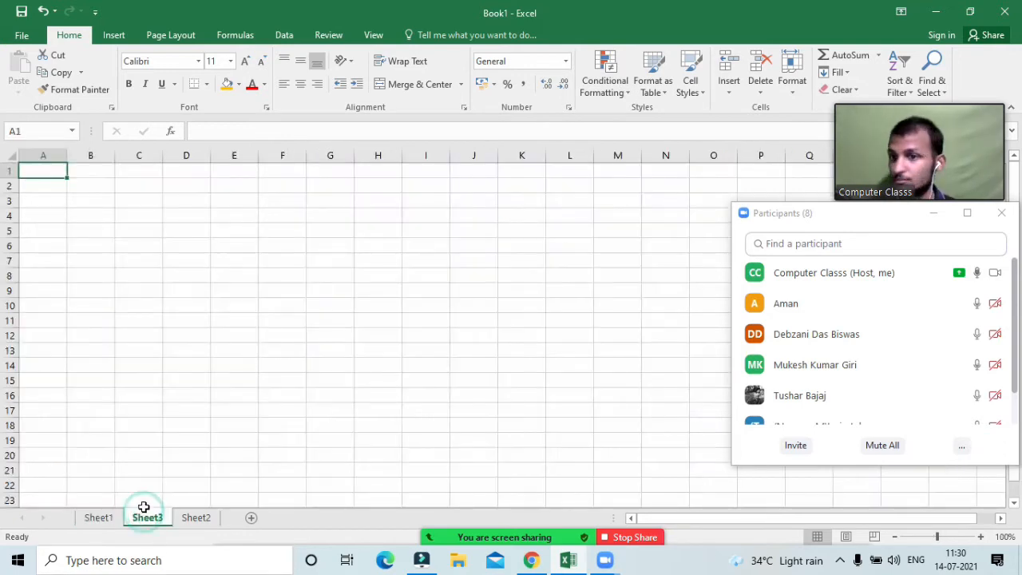
Step: Zoom Sheet3 to 150% and mute all meeting participants
key("alt+w")
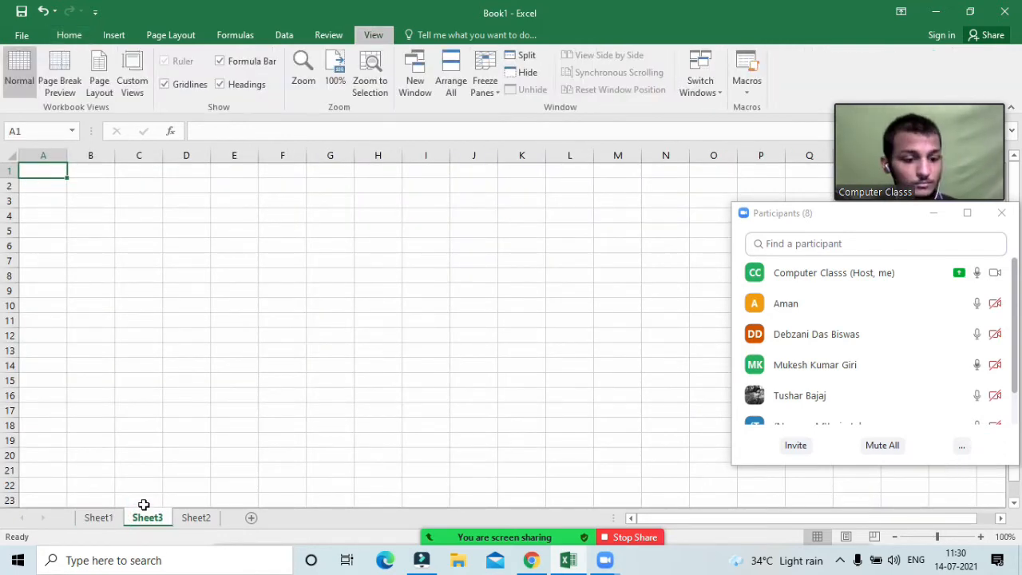
key("q")
key("Return")
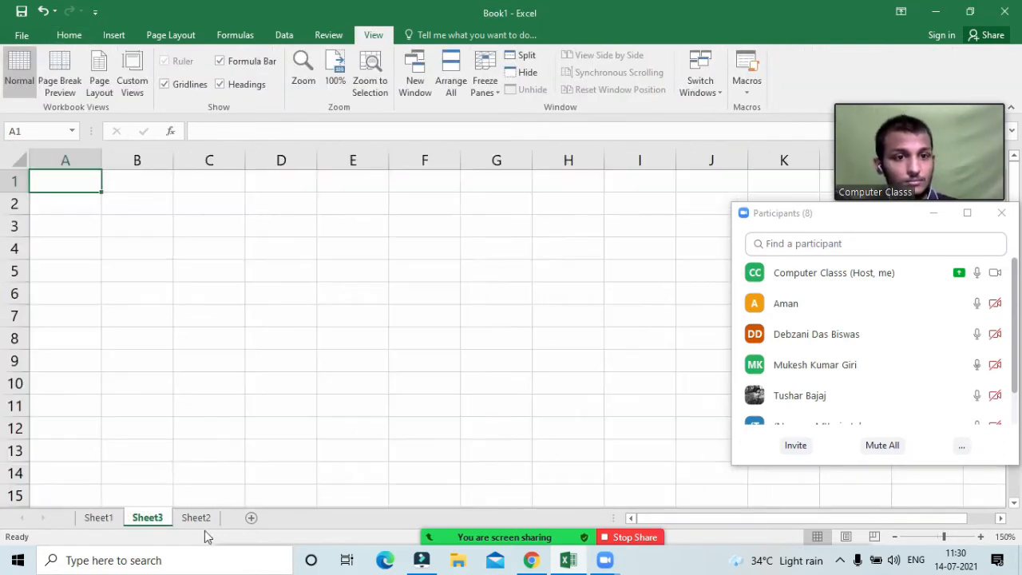
left_click(886, 447)
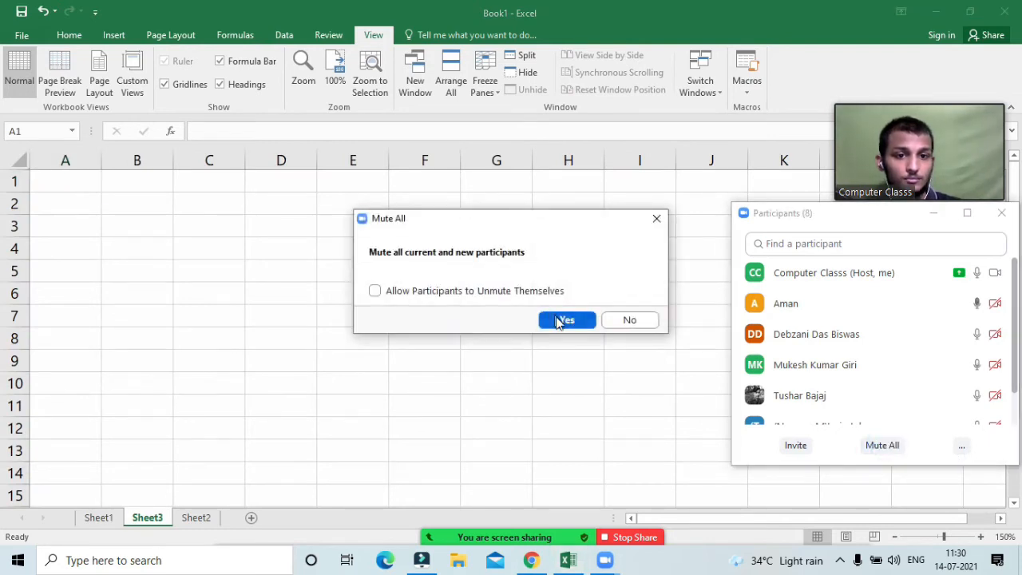
left_click(564, 318)
left_click(939, 223)
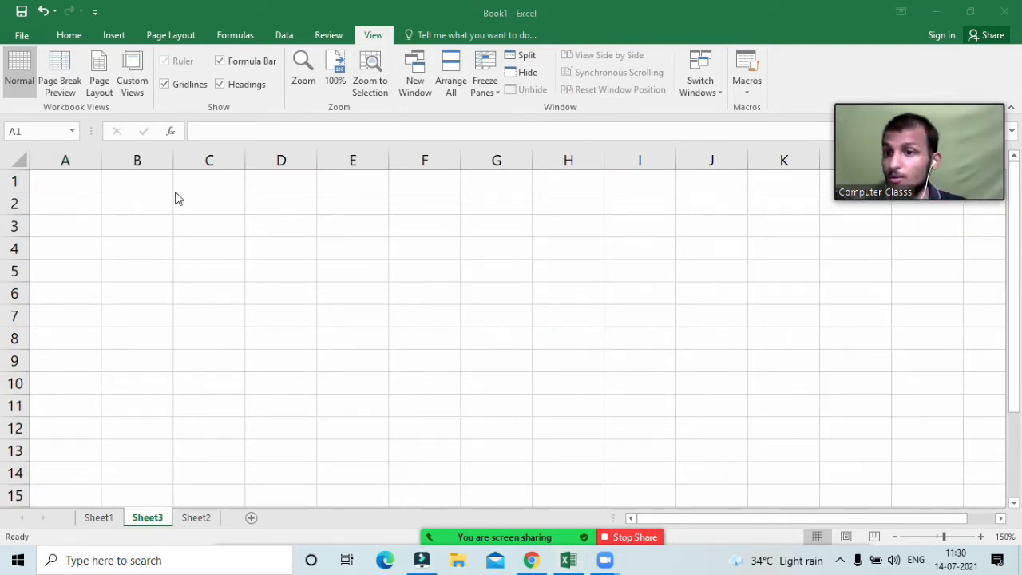
left_click(62, 180)
left_click(69, 35)
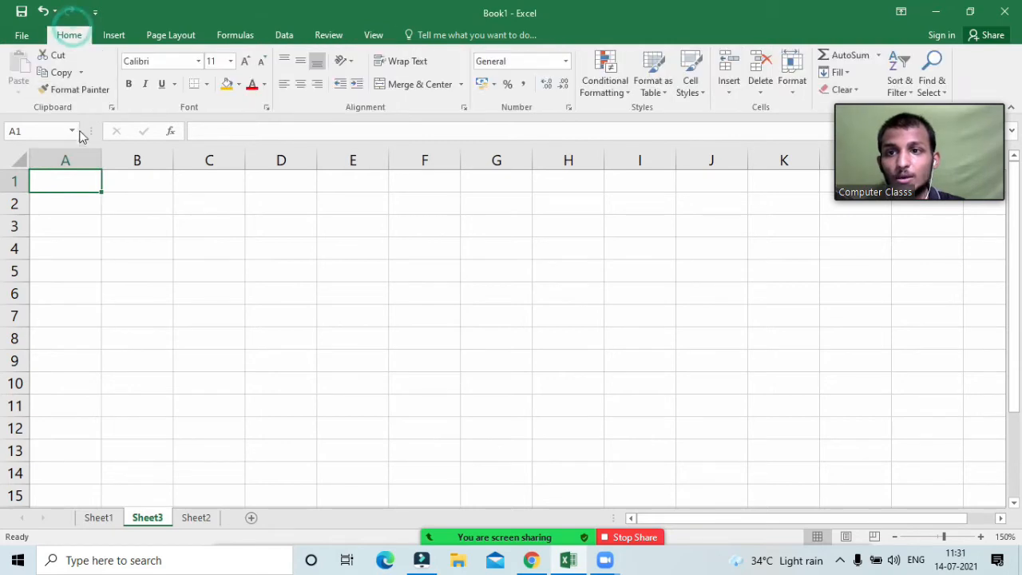
Step: Enter headings S NO in A1, TEACHER NAME in B1 and SELECT in D1
left_click(68, 183)
type("S NO")
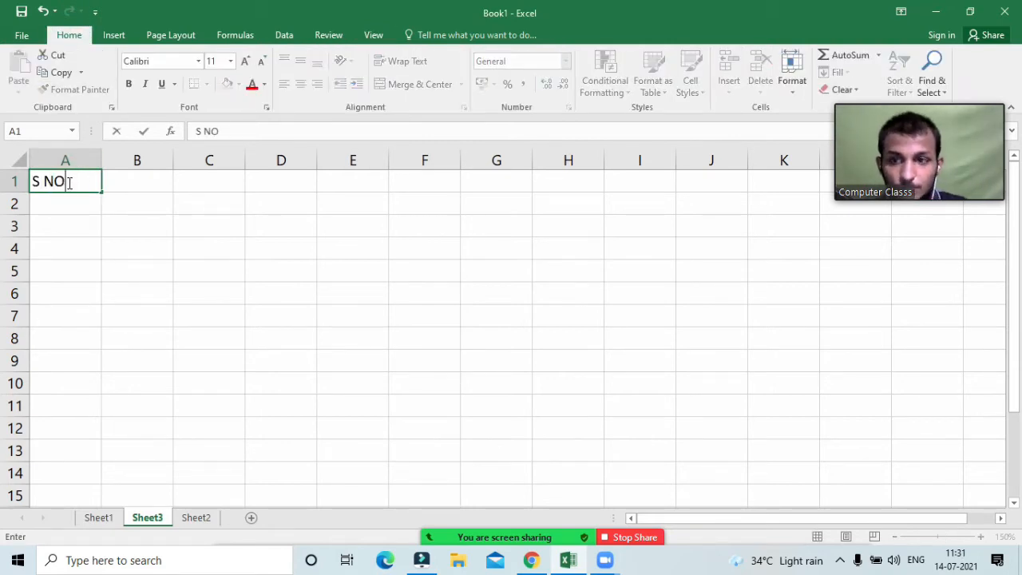
key("Tab")
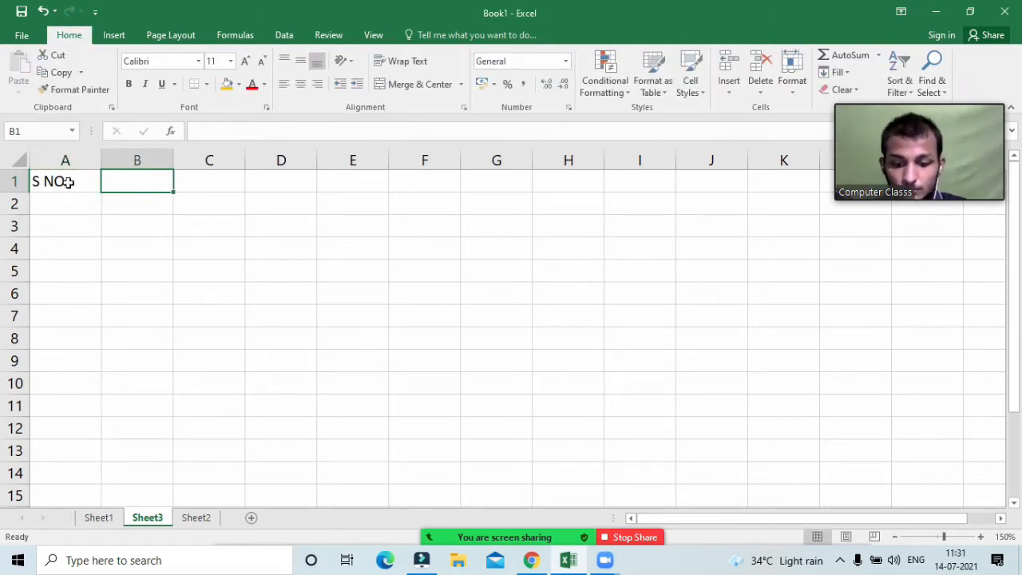
type("TEACHER NAME")
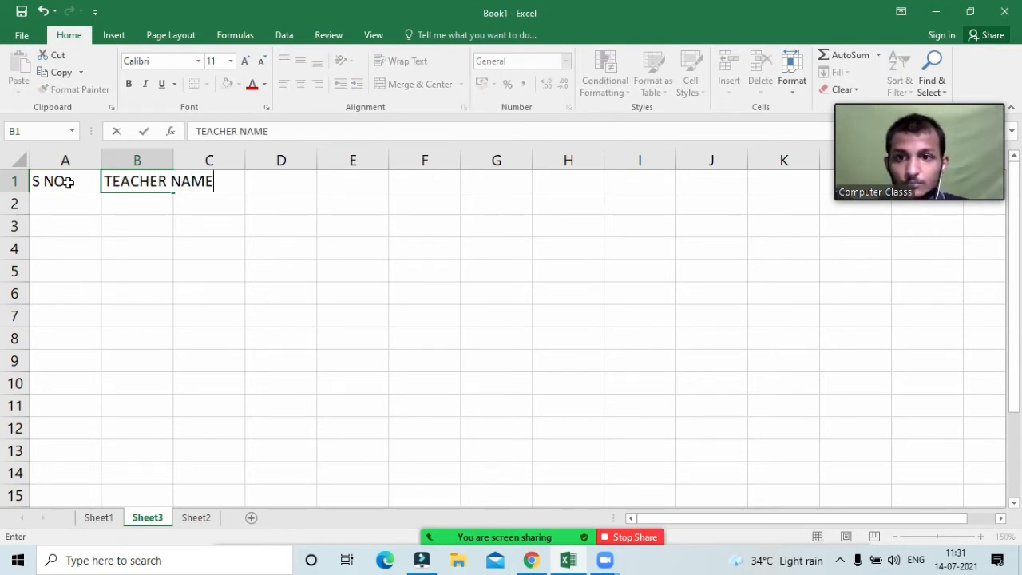
key("Tab")
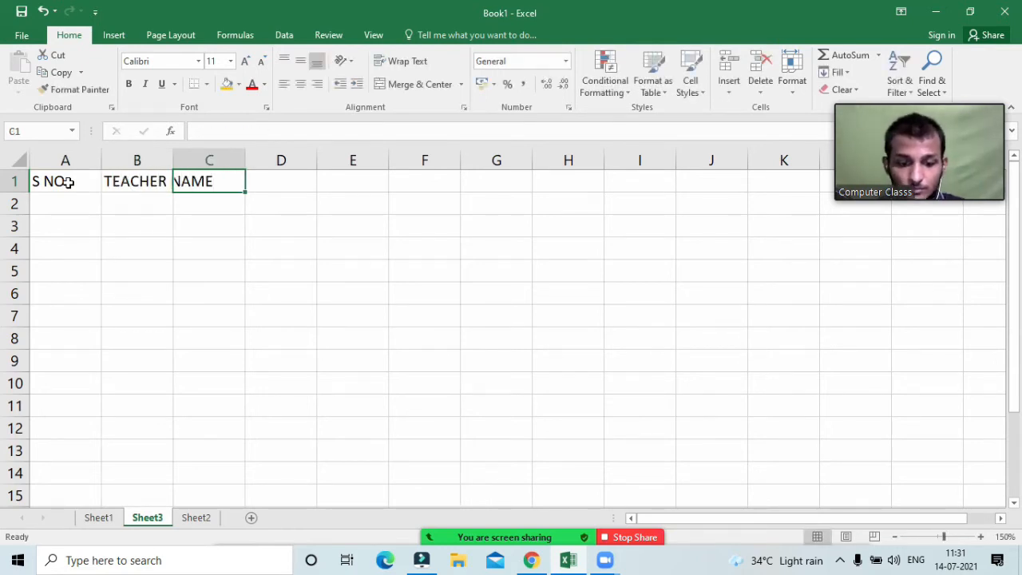
key("Tab")
type("SELEC")
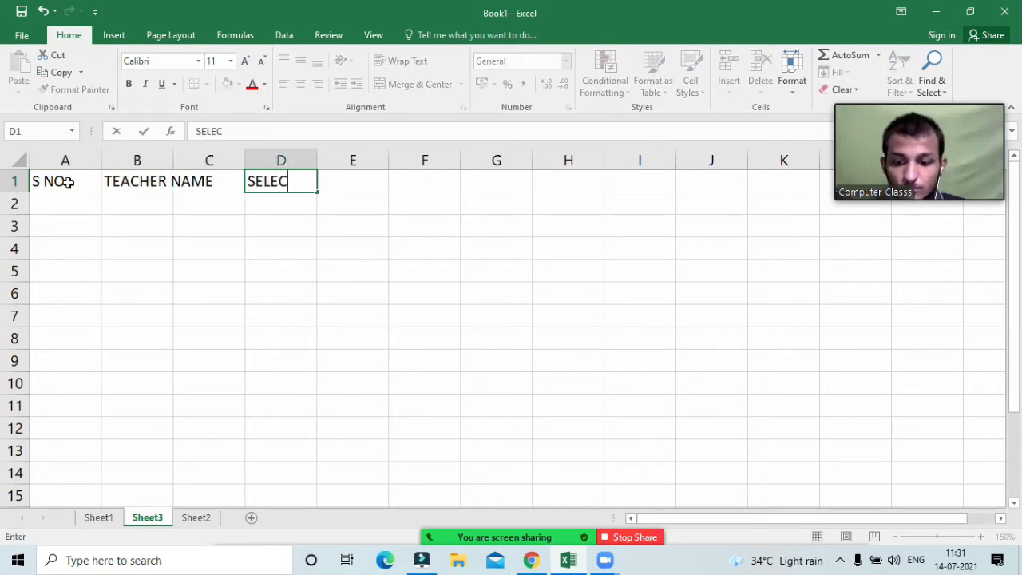
type("R")
key("BackSpace")
type("T")
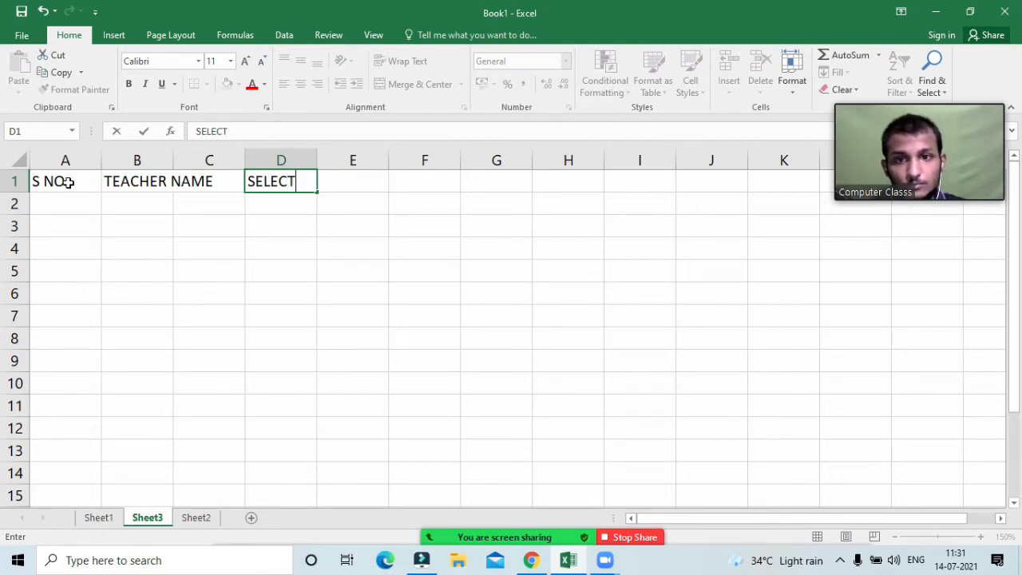
left_click(197, 209)
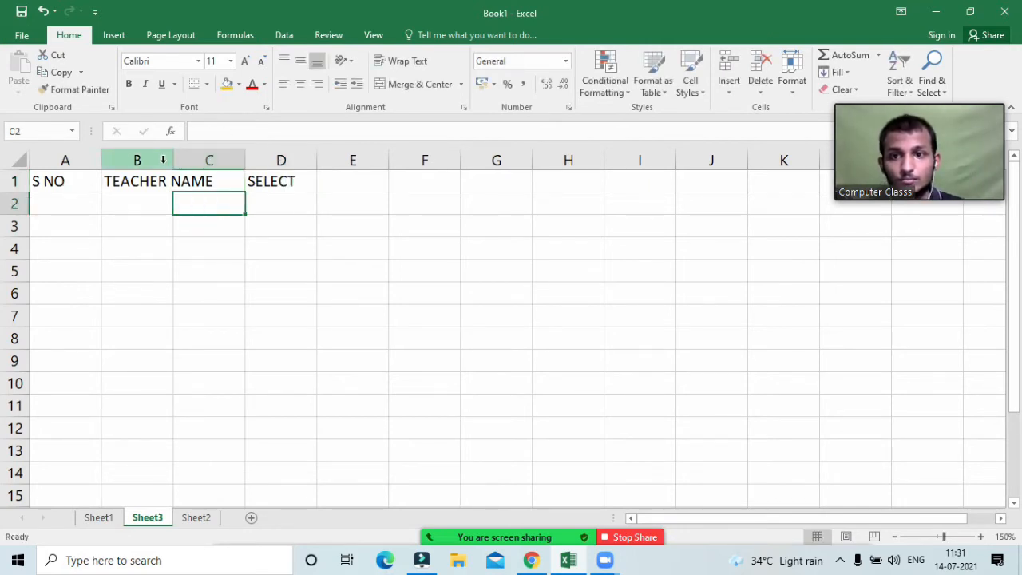
Step: Widen column B to fit TEACHER NAME and centre the A1:D1 headings
left_click_drag(173, 161, 218, 160)
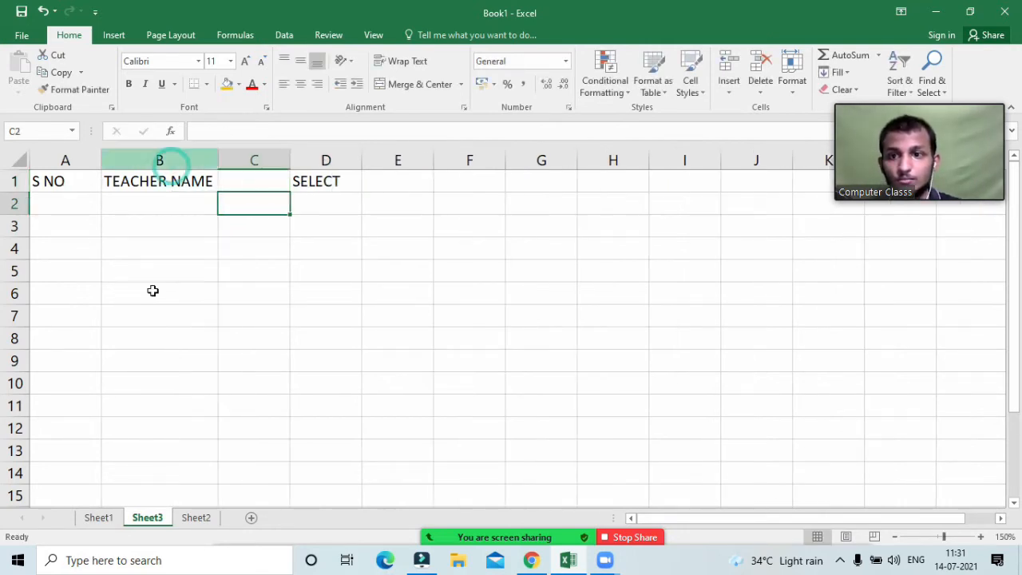
left_click(50, 207)
left_click_drag(59, 180, 310, 182)
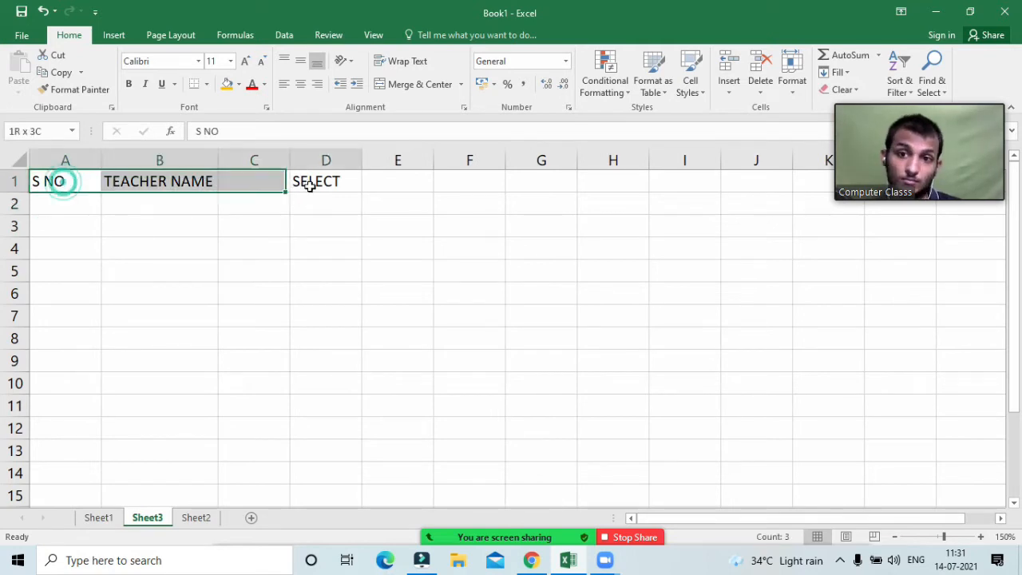
left_click(302, 83)
left_click(66, 212)
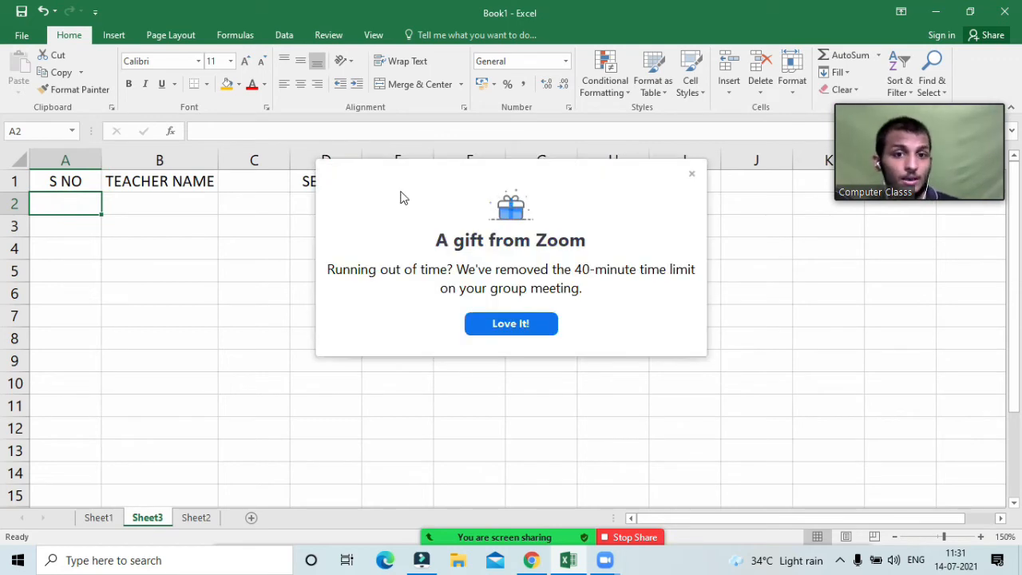
Step: Enter 1 and 2 in A2:A3 and fill the series down column A
left_click(691, 174)
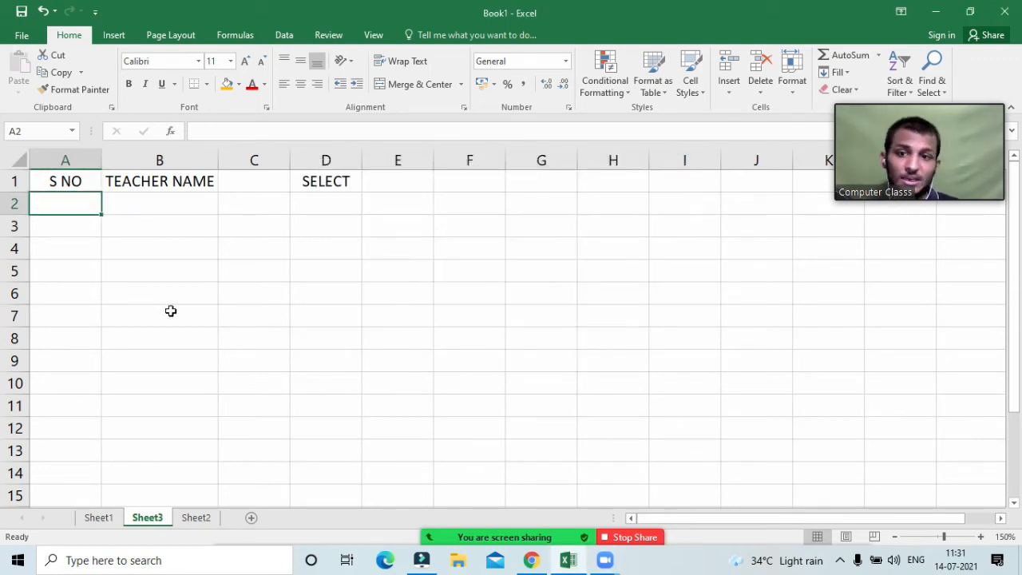
type("1")
key("Return")
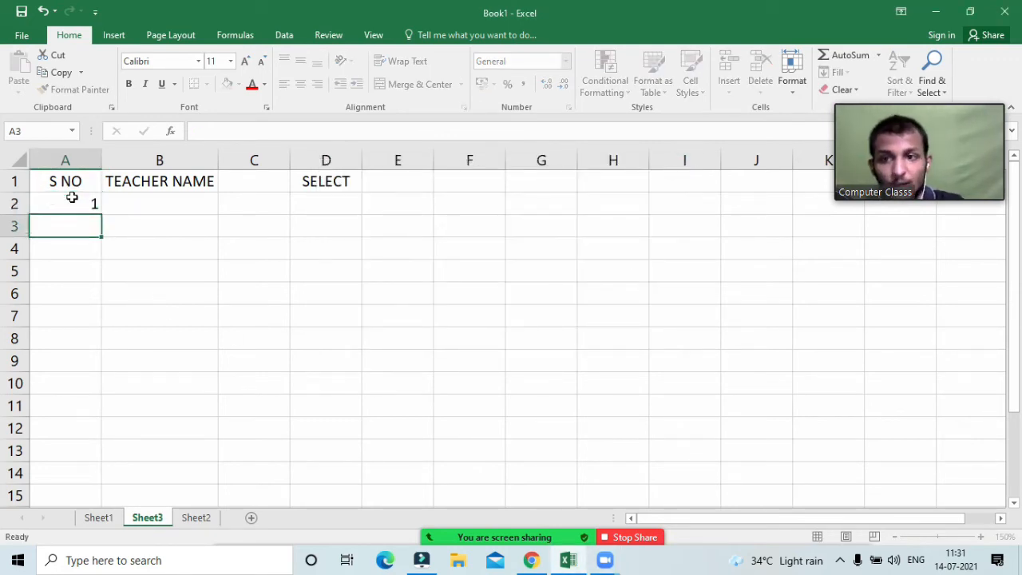
type("2")
key("Return")
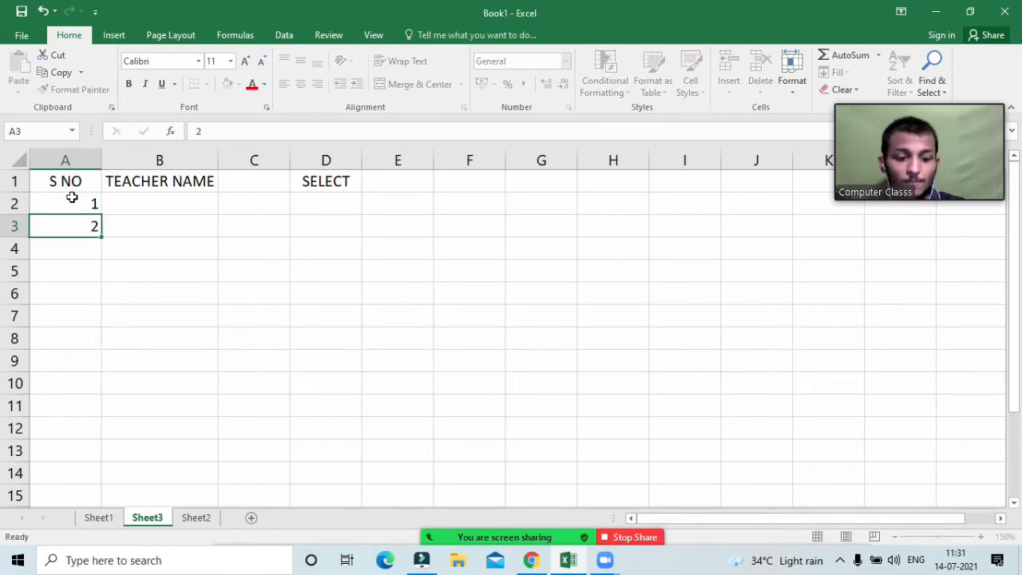
left_click(71, 200)
left_click_drag(73, 218, 73, 233)
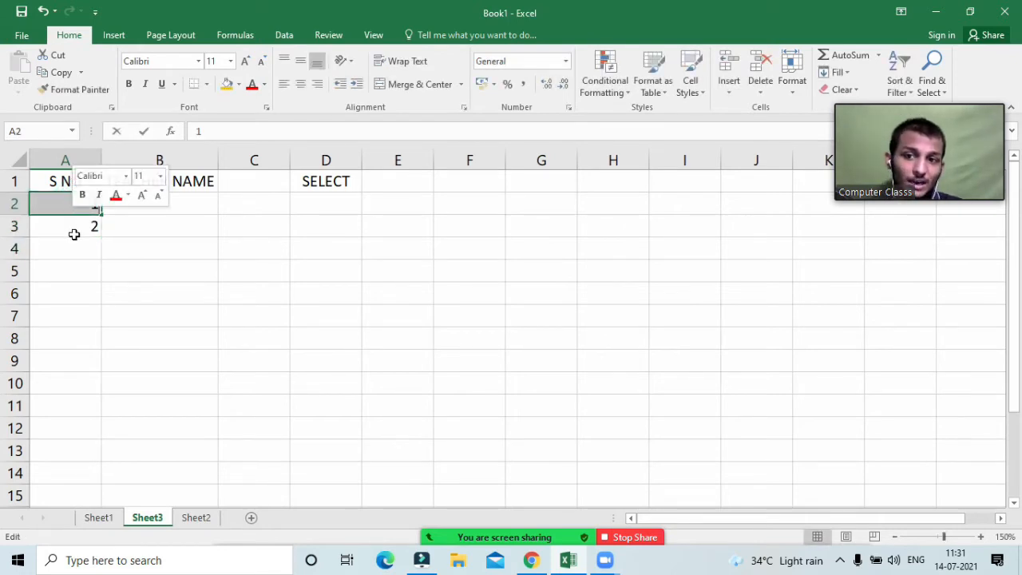
left_click(73, 233)
left_click_drag(67, 197, 91, 422)
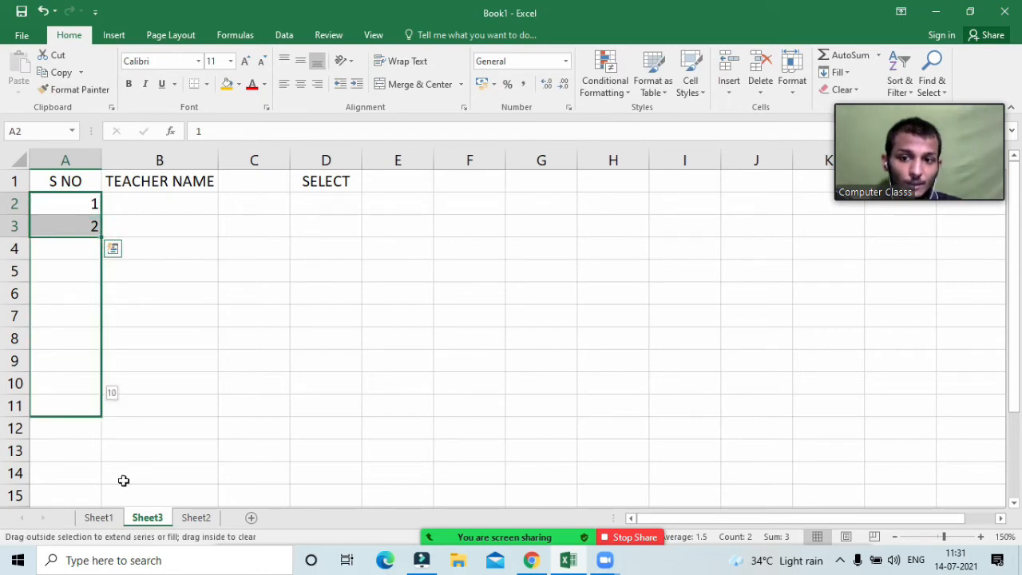
left_click(228, 472)
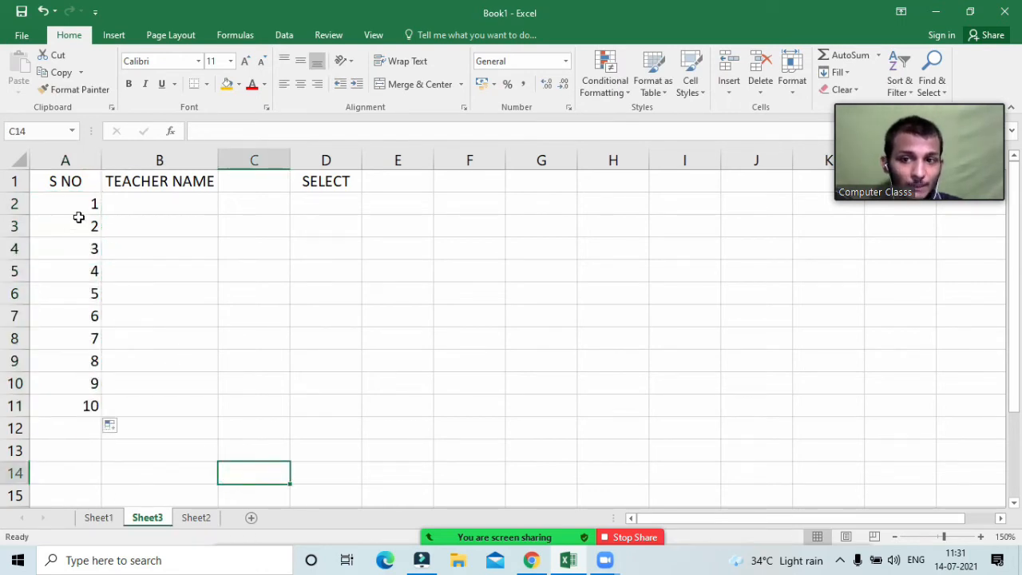
Step: Clear column A and refill it from a 1 in A2 as the series 1–10 in A2:A11
left_click_drag(78, 214, 92, 439)
key("Delete")
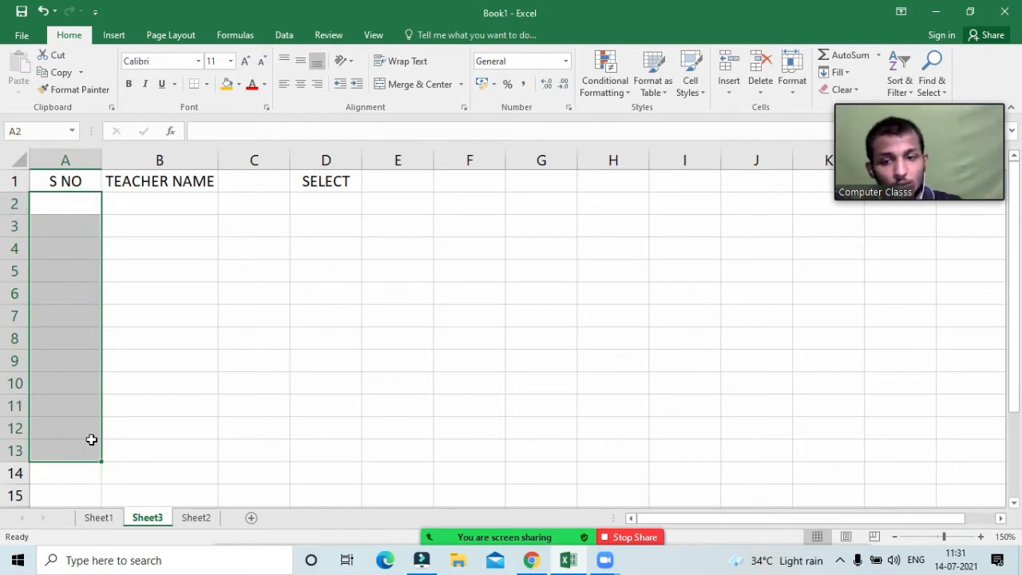
left_click(190, 262)
left_click(71, 203)
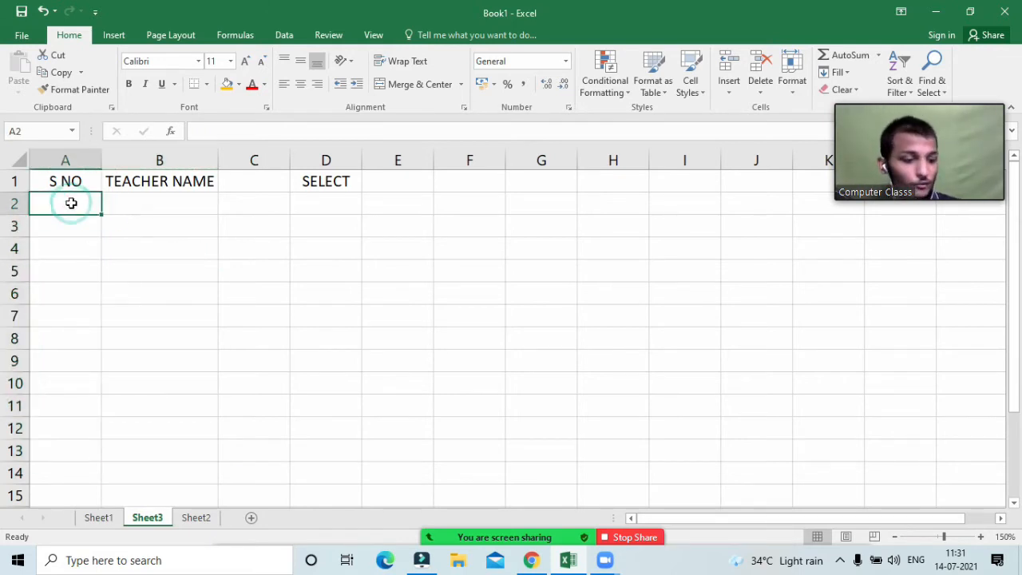
type("1")
left_click(92, 249)
left_click(82, 203)
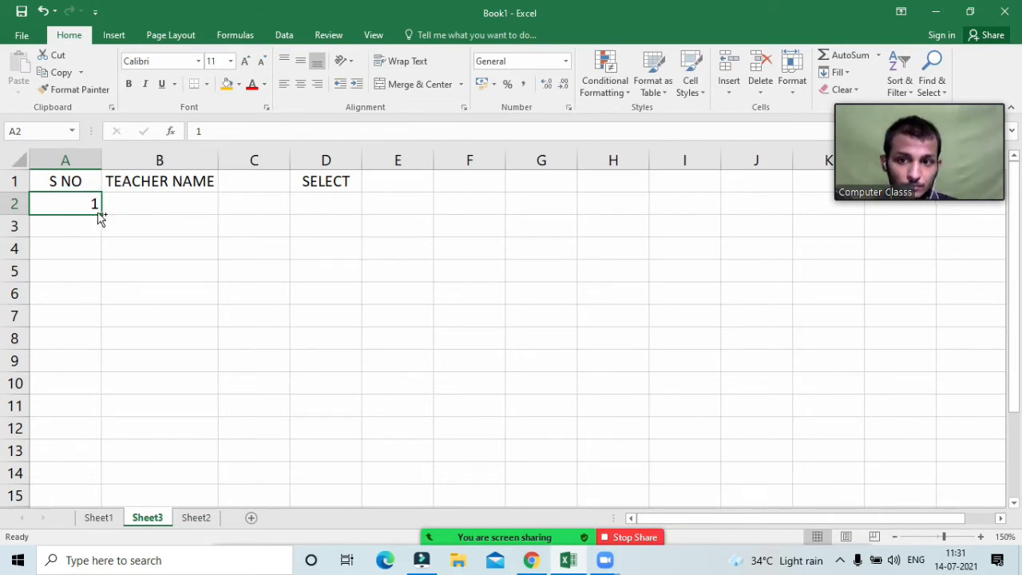
left_click_drag(100, 214, 101, 417)
left_click(214, 397)
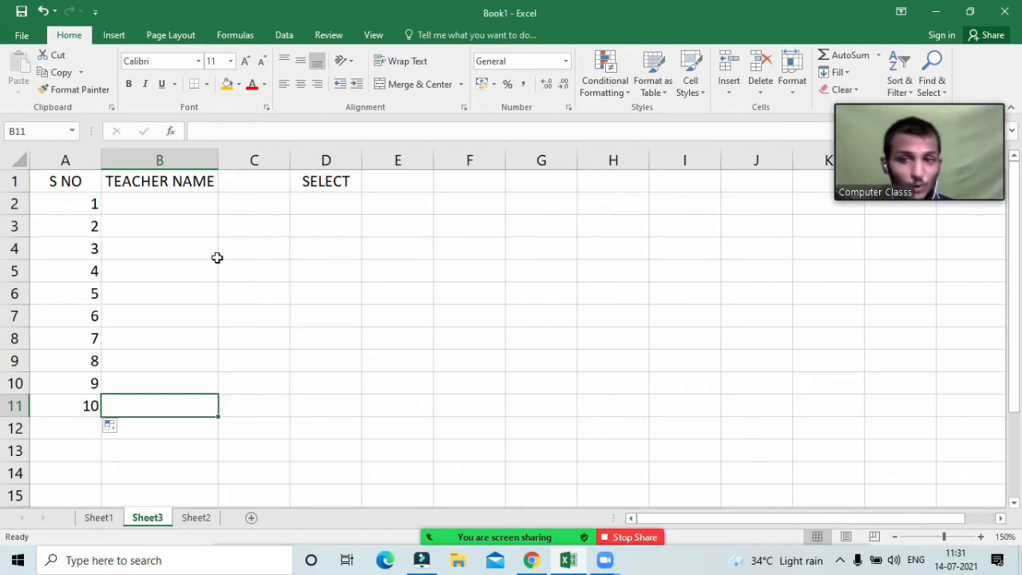
Step: Copy a 1 down B2:B11, then delete those 1s to leave TEACHER NAME empty
left_click(200, 210)
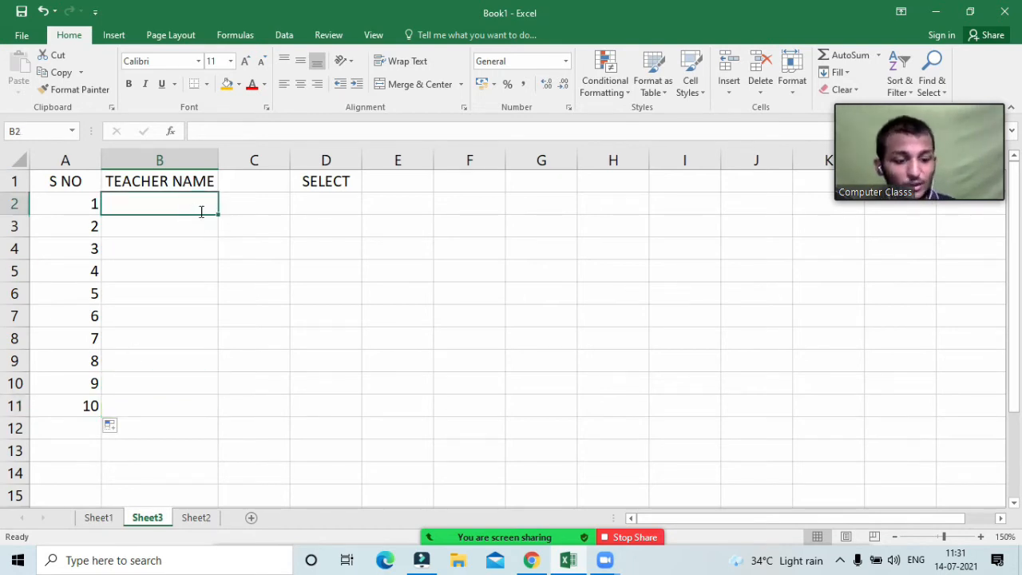
type("1")
key("Return")
left_click(201, 239)
left_click(211, 202)
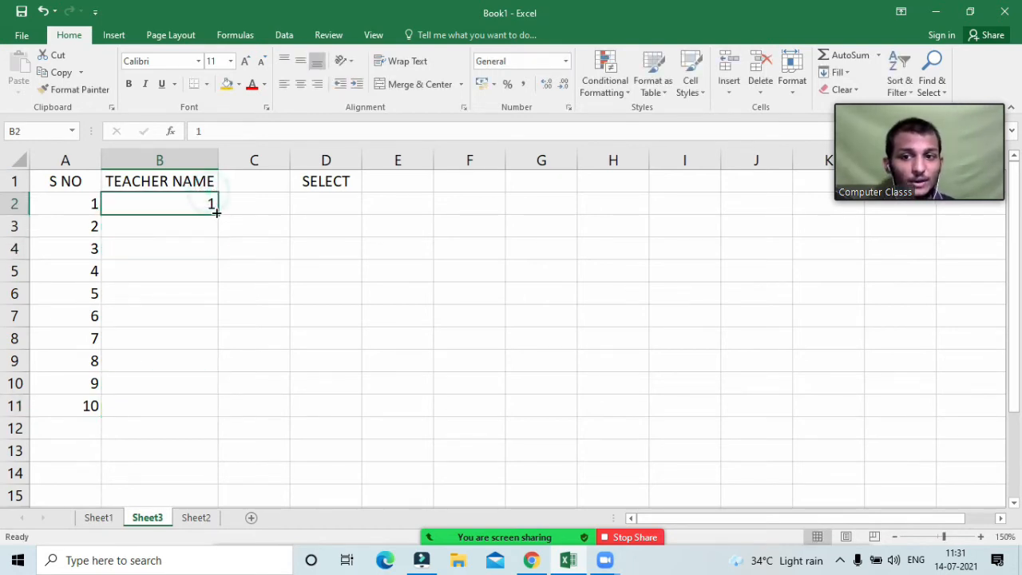
left_click_drag(217, 213, 217, 417)
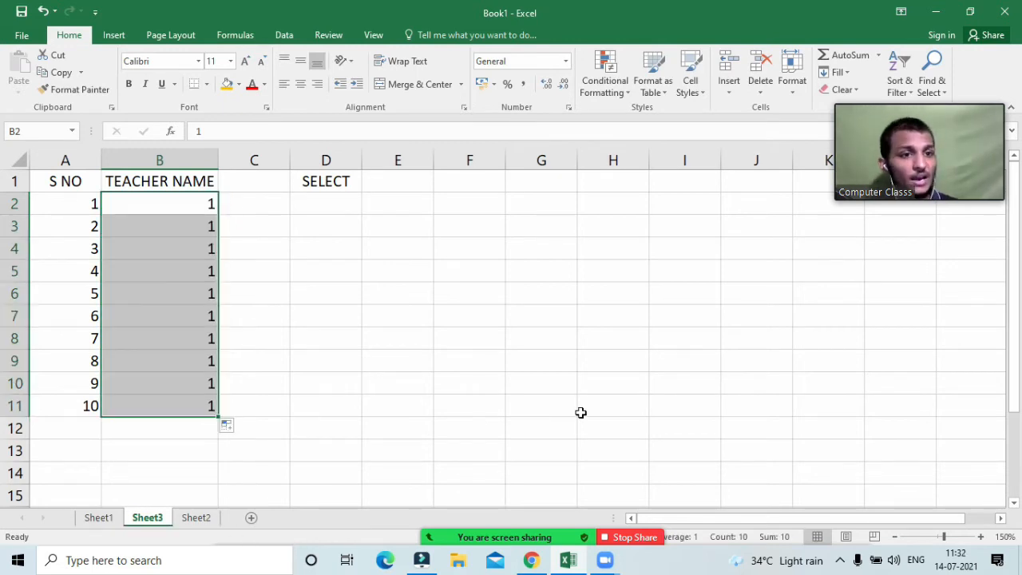
left_click(207, 228)
left_click(199, 273)
left_click(200, 385)
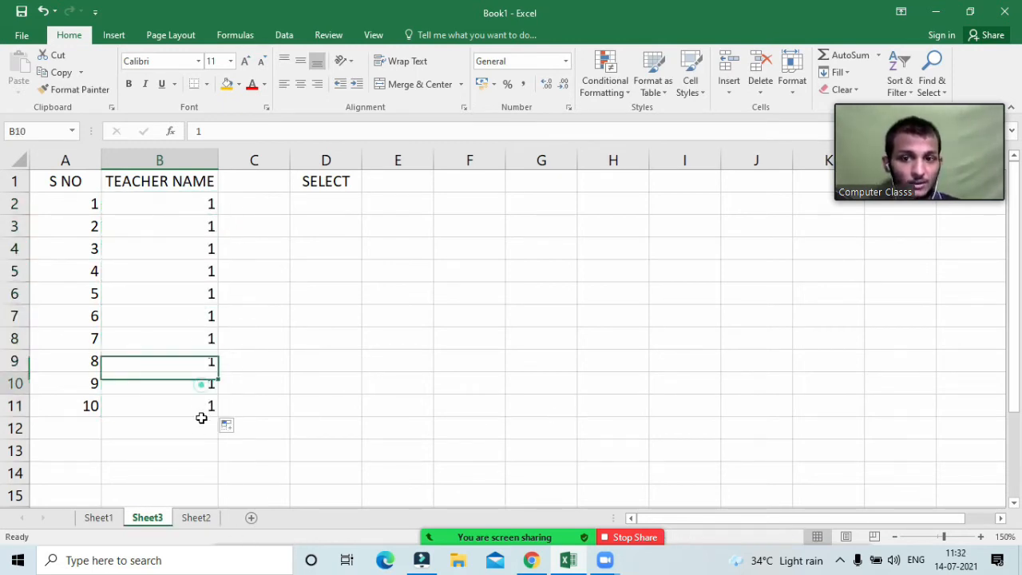
left_click_drag(200, 436, 187, 211)
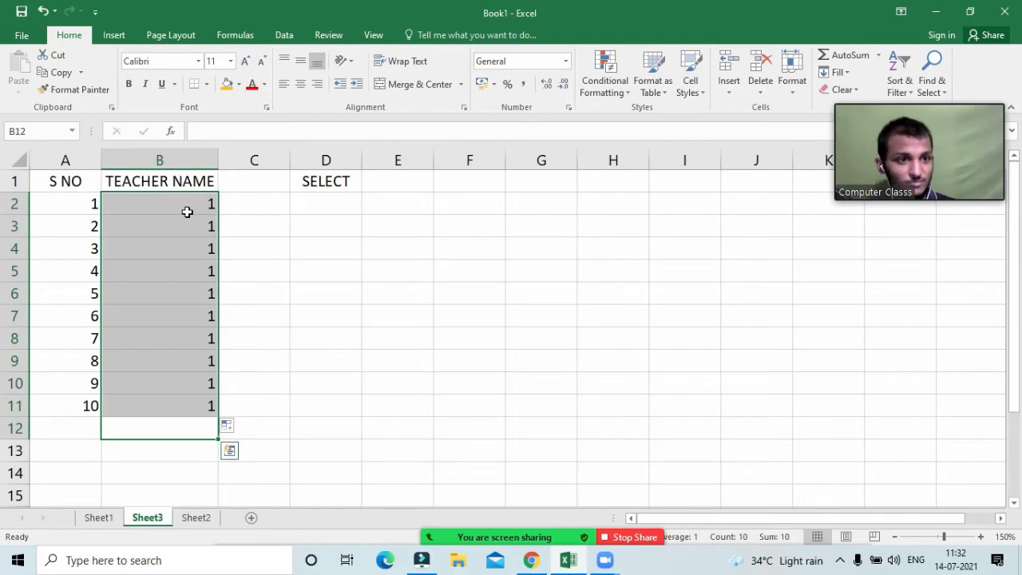
key("Delete")
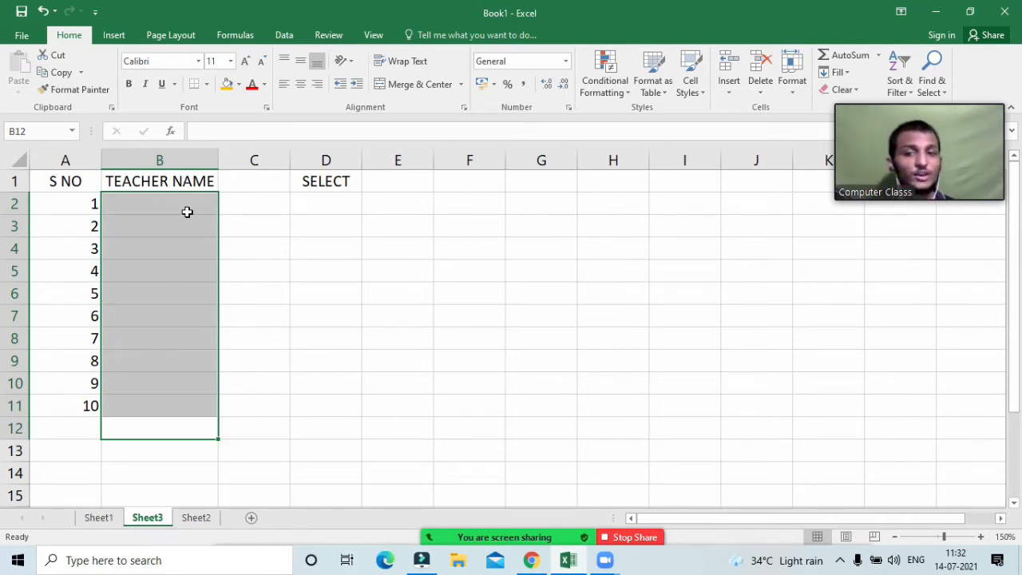
left_click(141, 207)
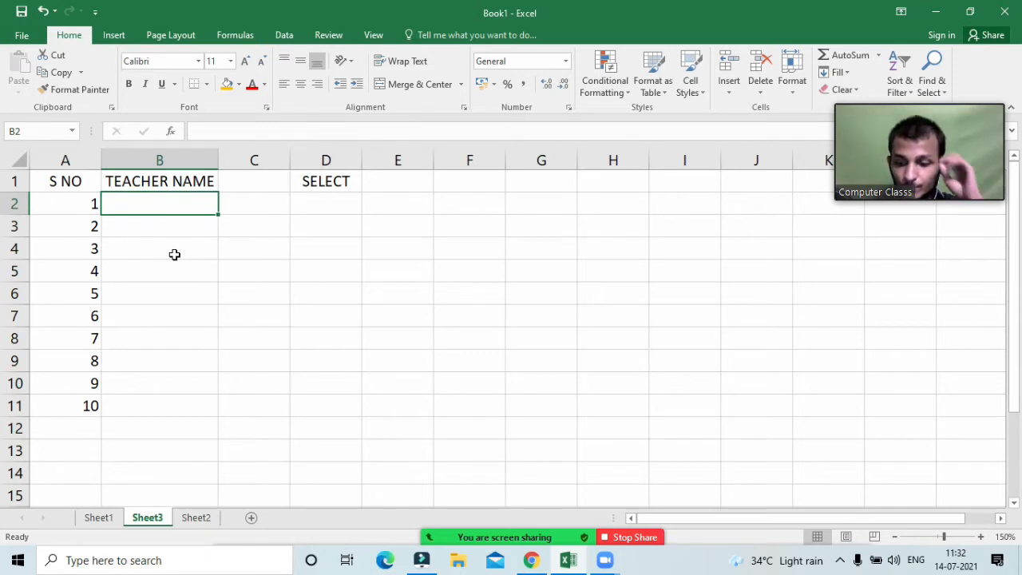
Step: Enter six teacher names in B2:B7 with subjects COMPUTER, MATH, ENGLISH, HINDI, SCIENCE and SST in brackets
type("AKASH")
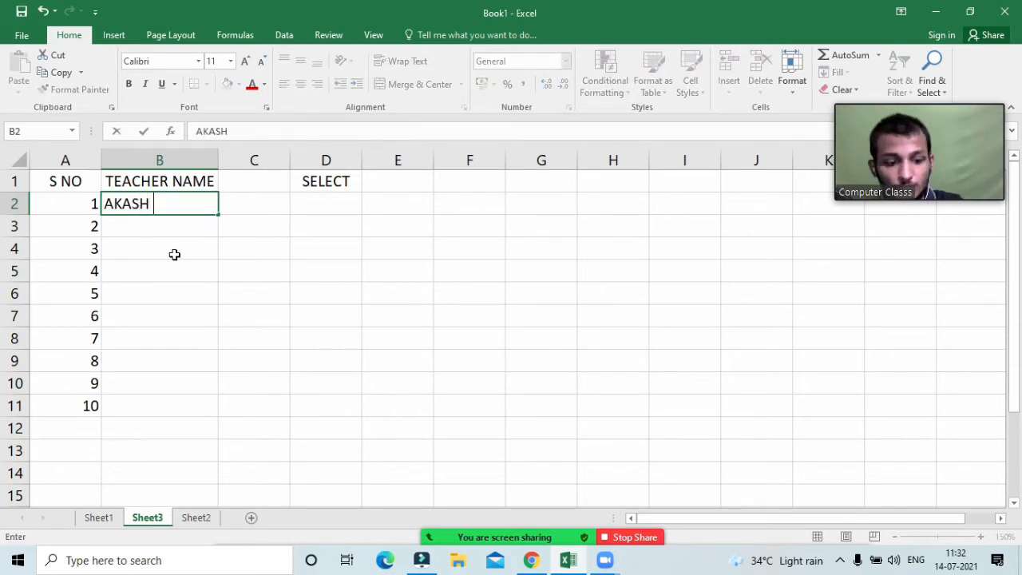
type(" (CO")
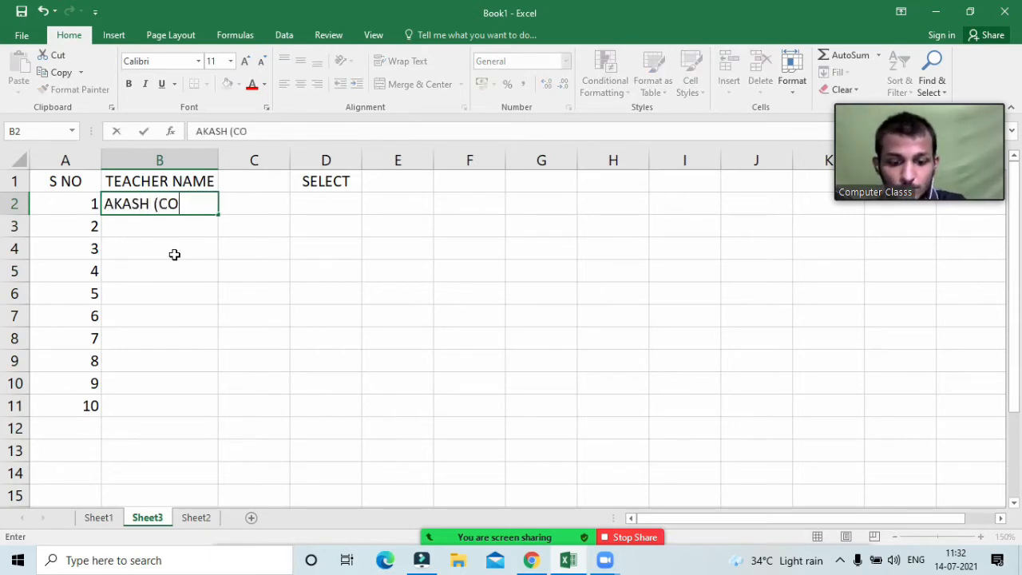
type("MPUTER)")
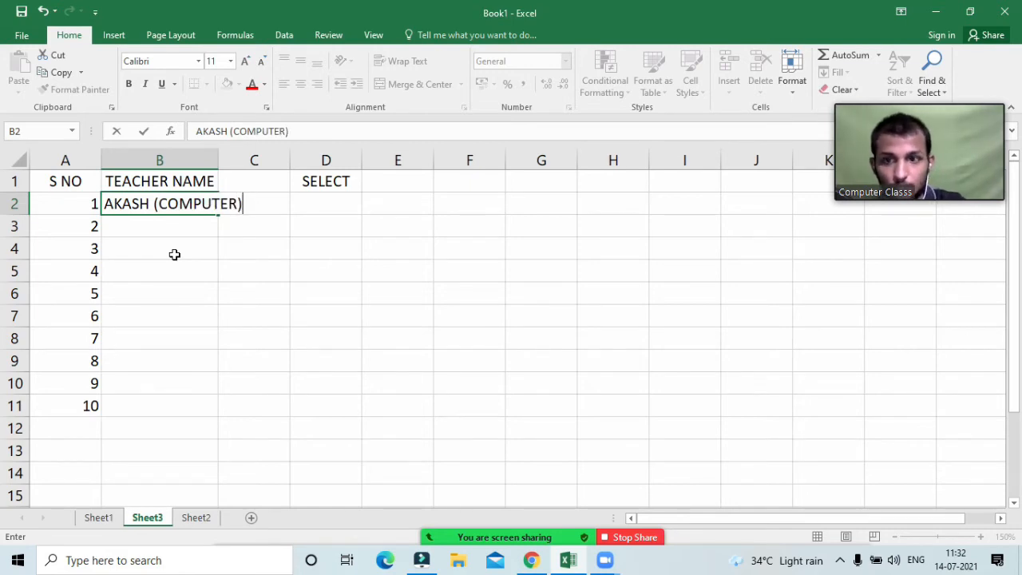
key("Return")
type("AMAN")
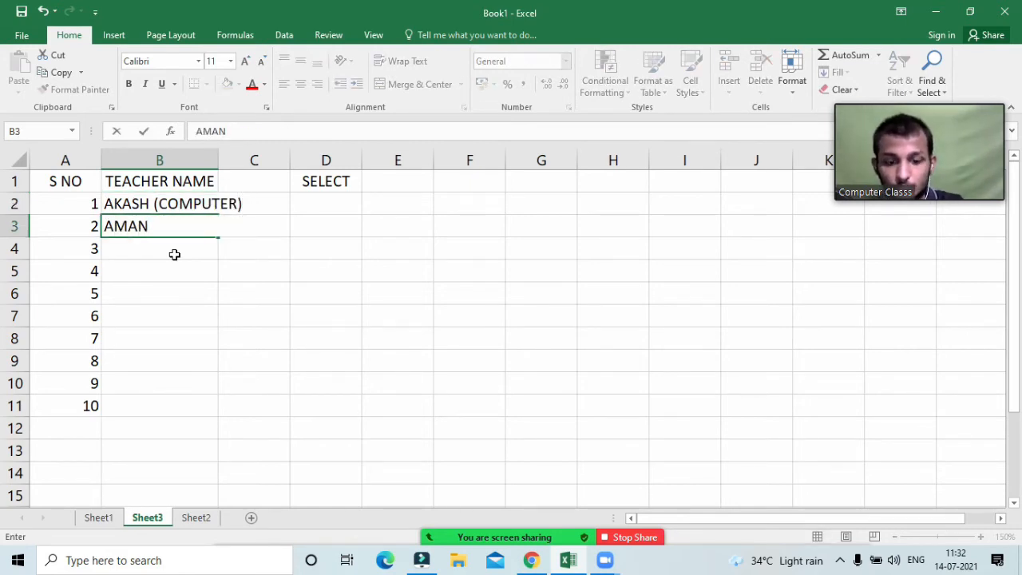
type(" (MATH")
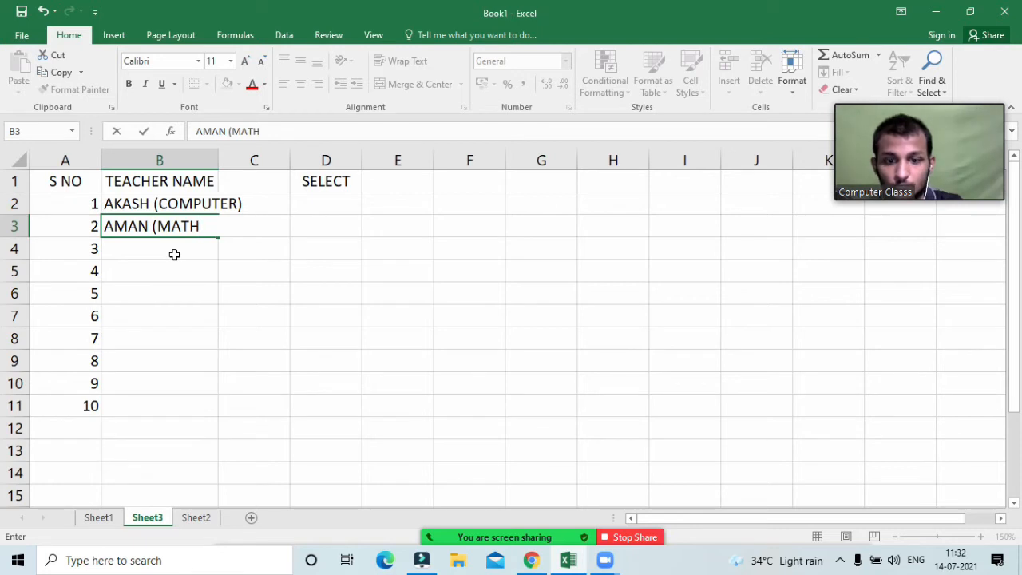
type(")")
key("Return")
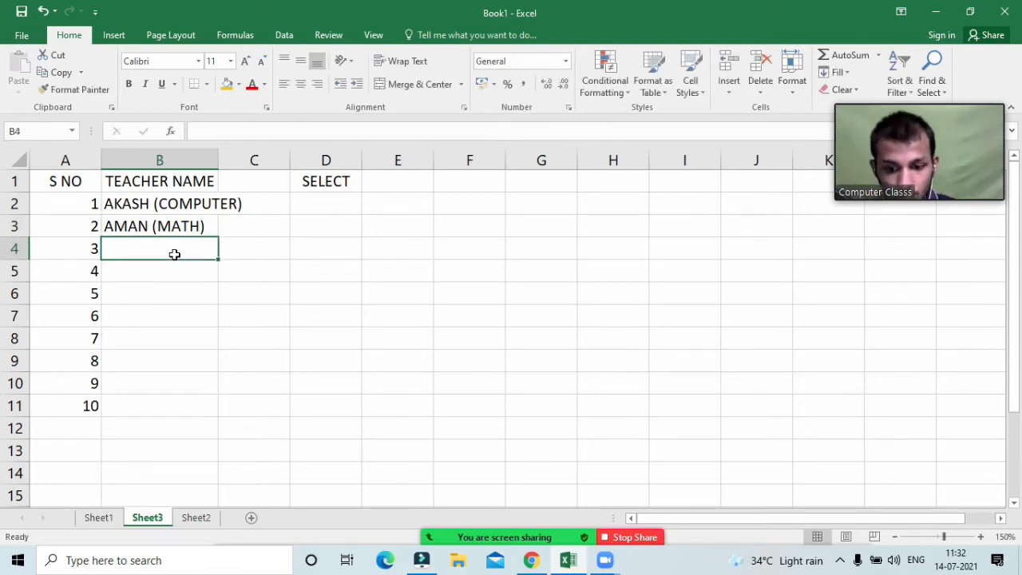
type("RAHUK")
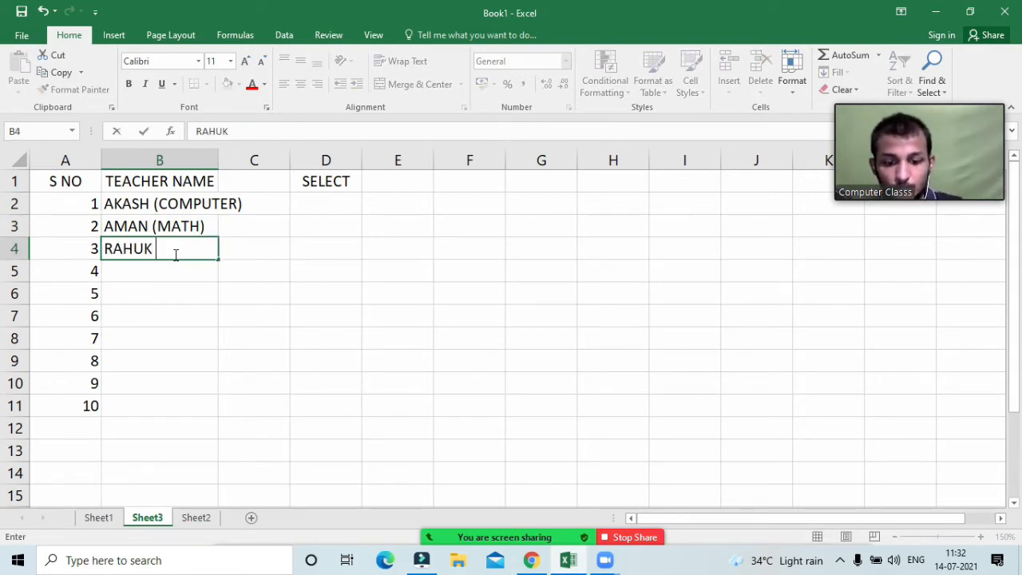
key("BackSpace")
type("L ")
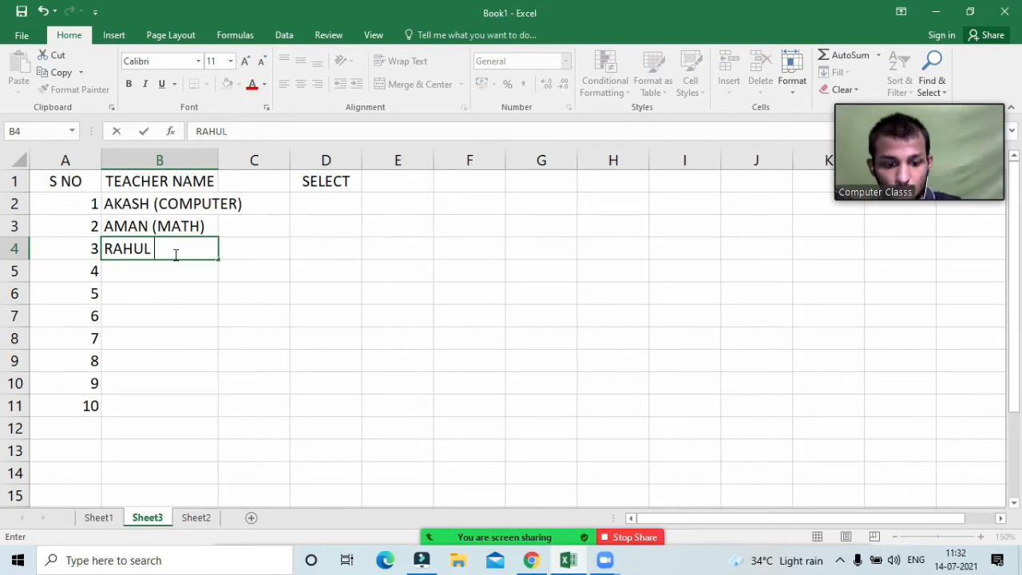
type("(")
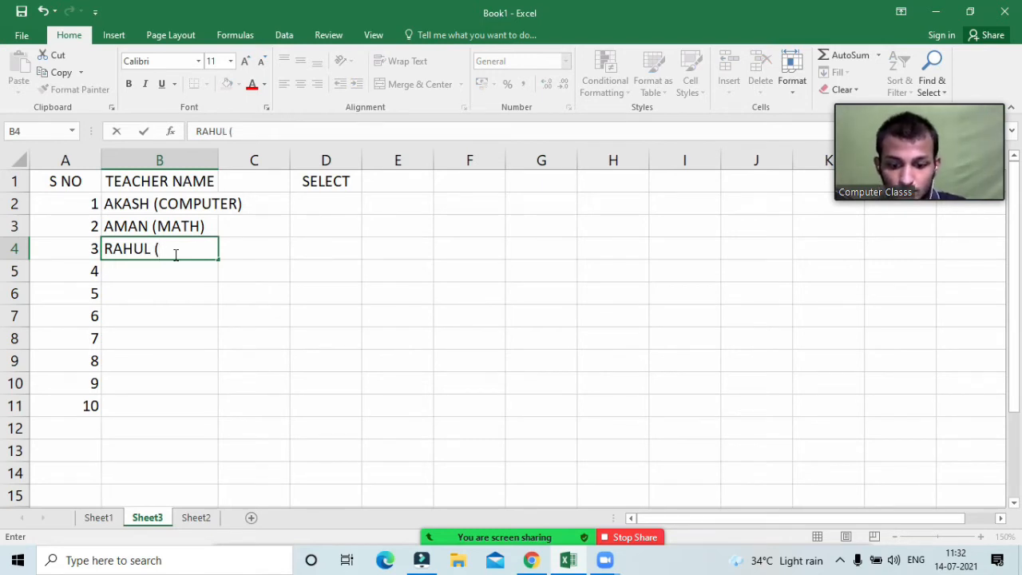
type("ENG")
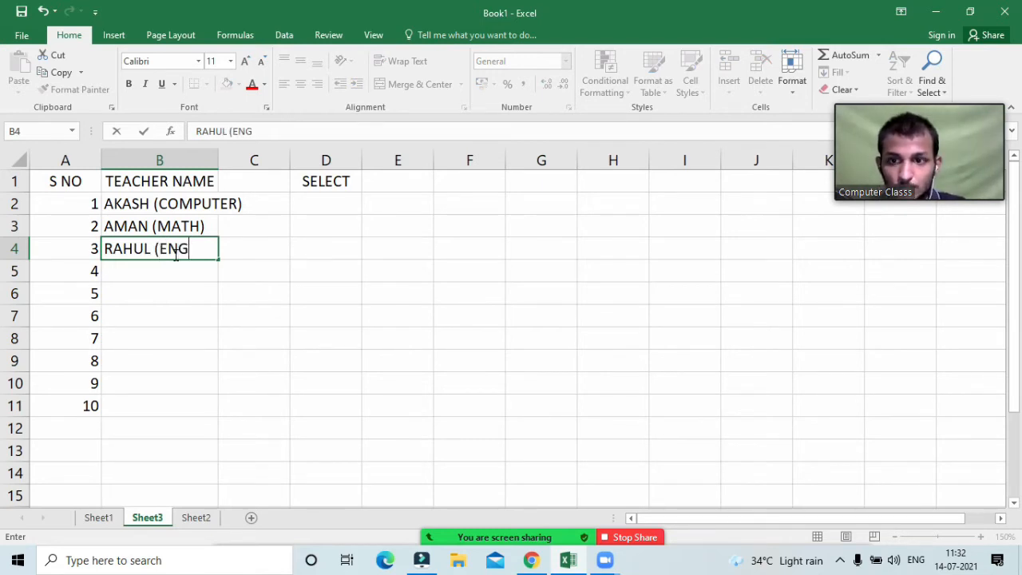
type("ISH")
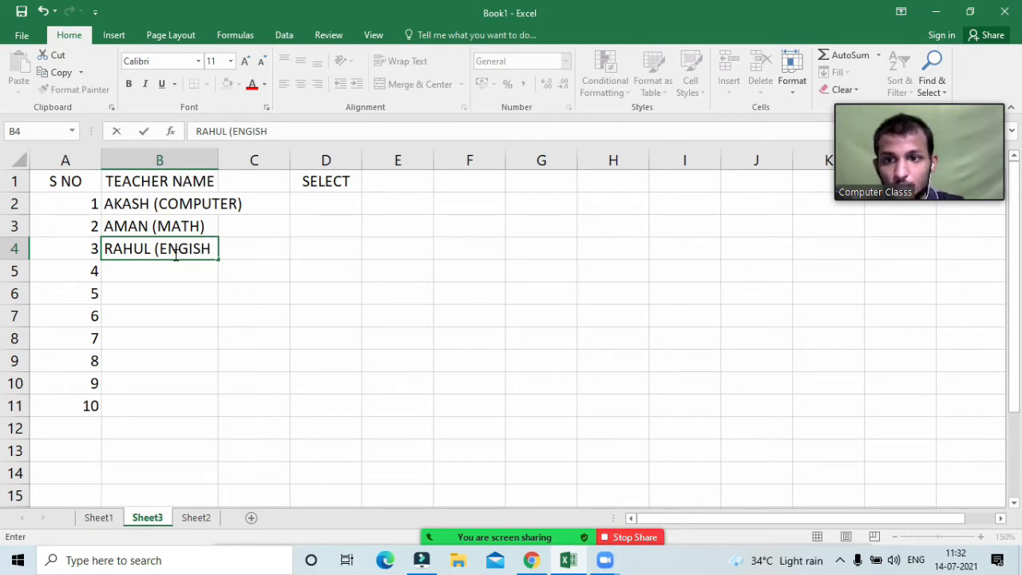
key("BackSpace")
key("BackSpace")
key("BackSpace")
type("LI")
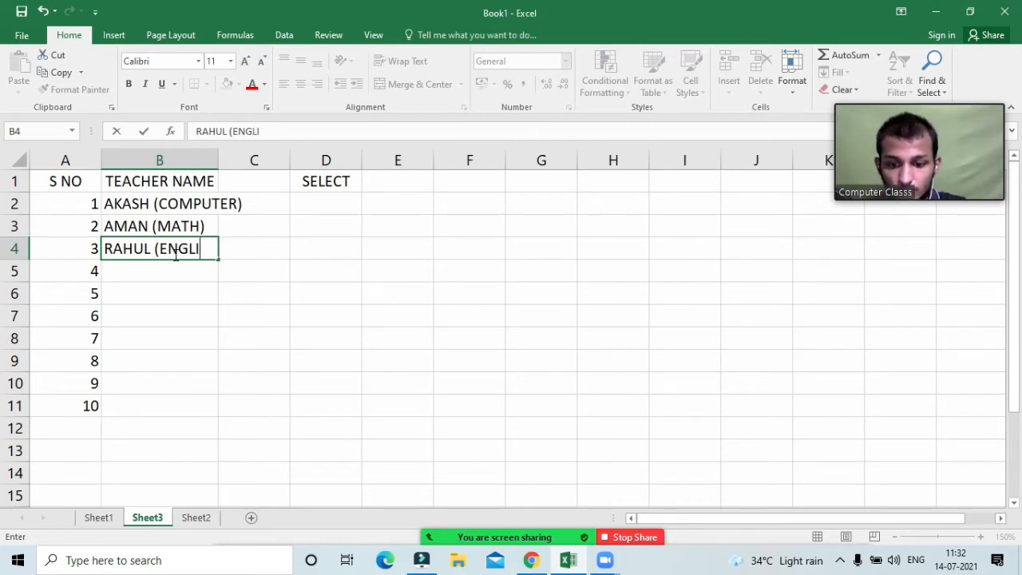
type("SH)")
key("Return")
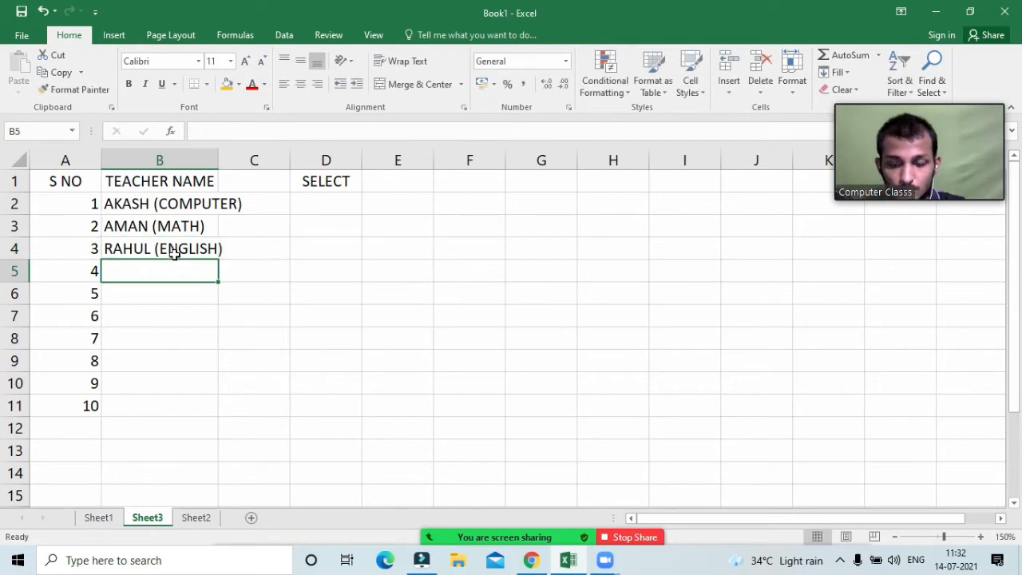
type("VIVEk (")
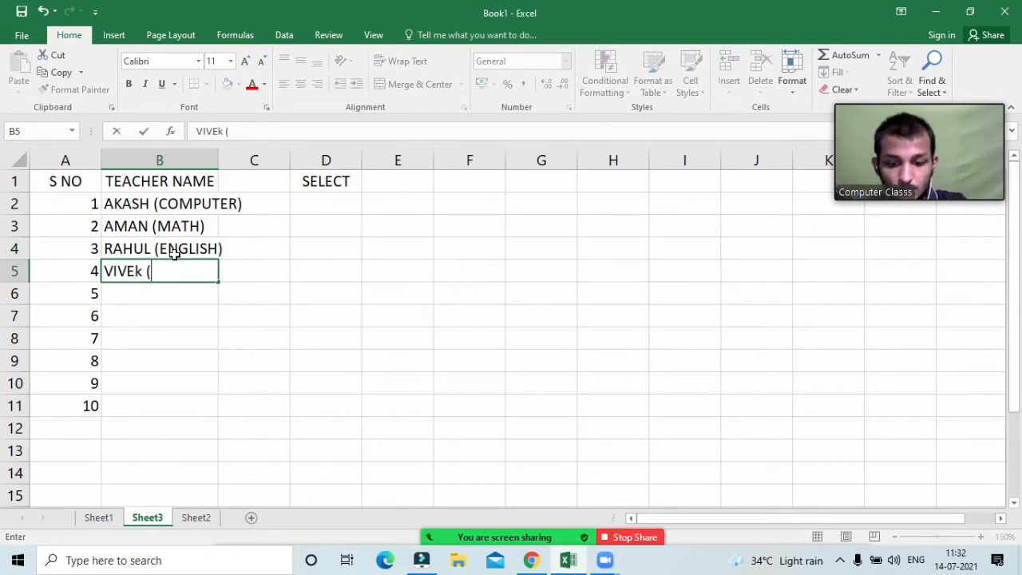
type("HINDI)")
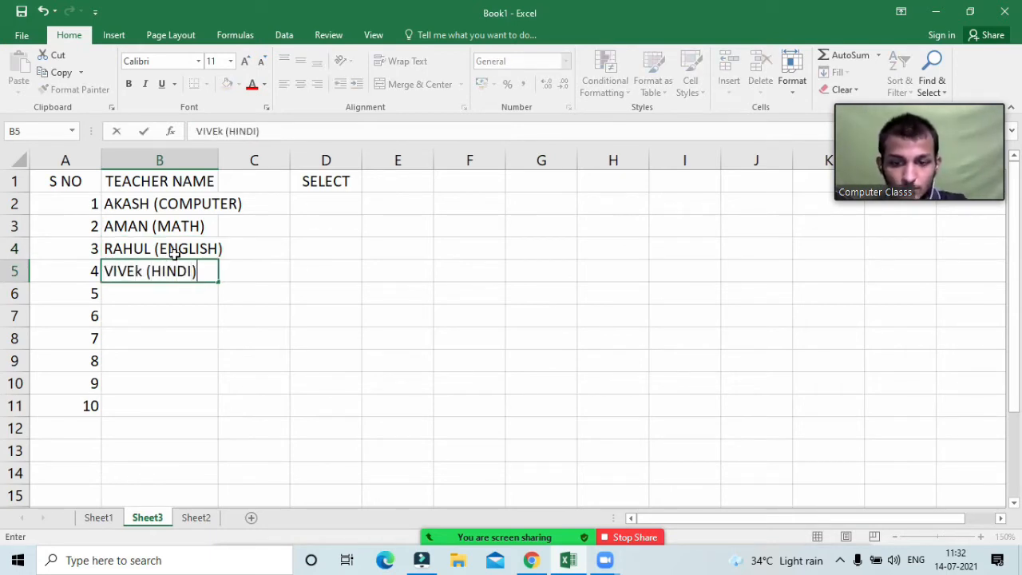
key("Return")
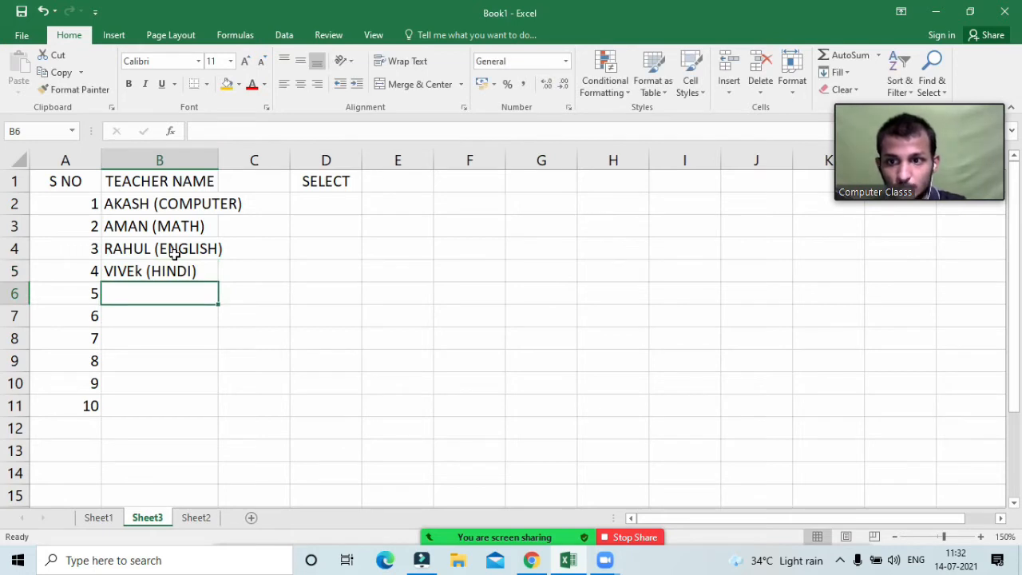
type("NAKU")
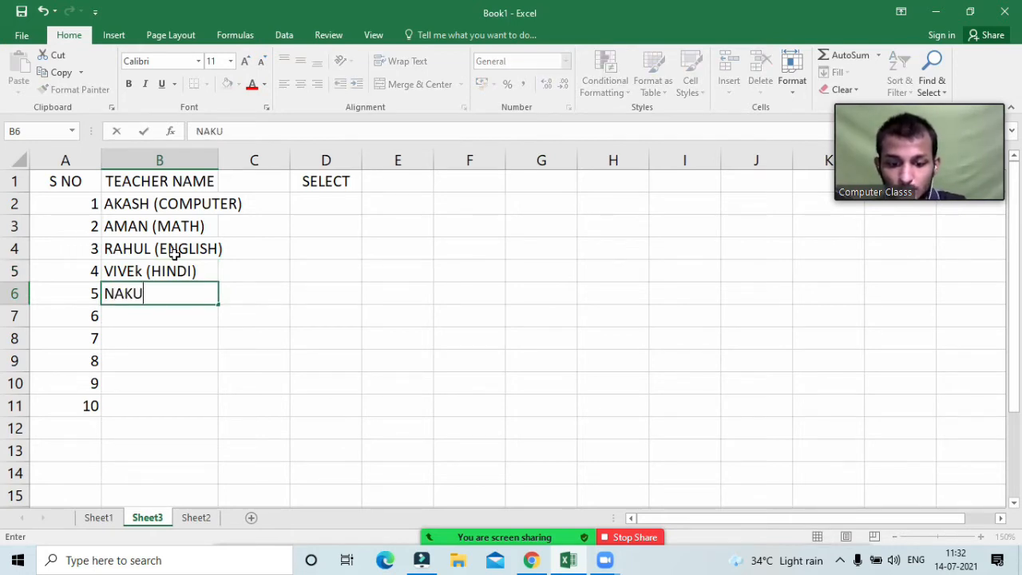
type("L (")
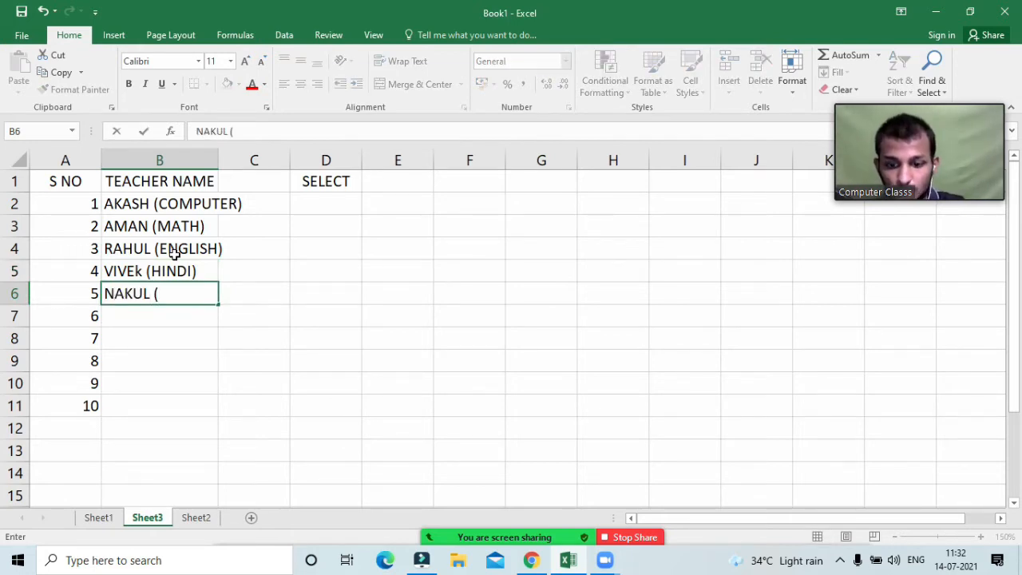
type(" SCIENCE")
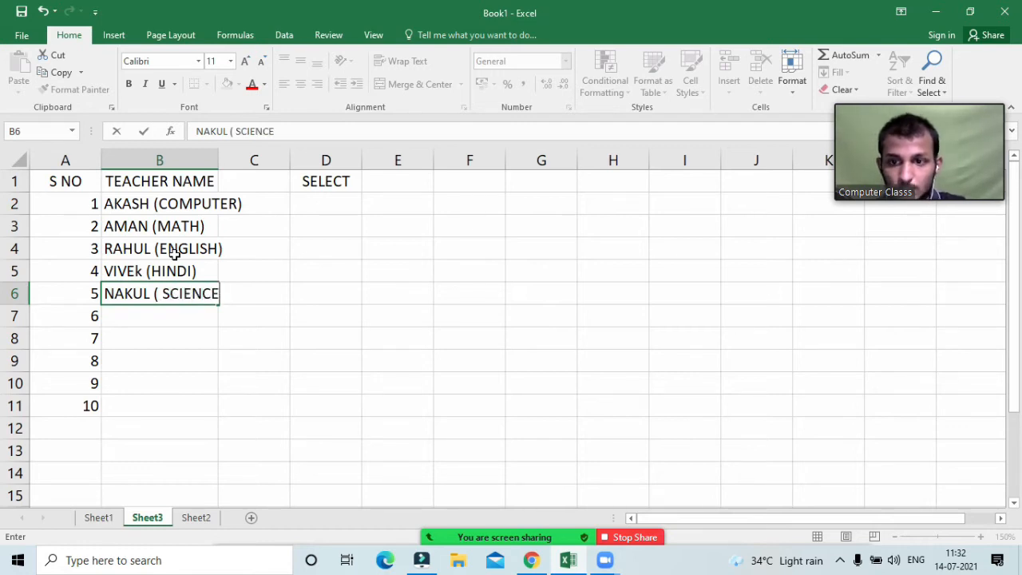
key("Return")
type("SUR")
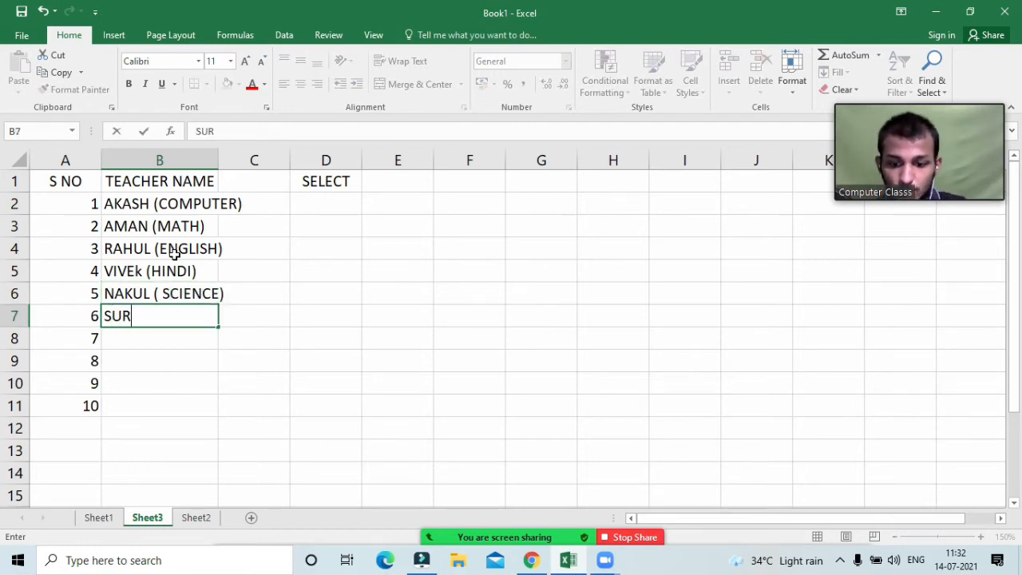
type("AJ ")
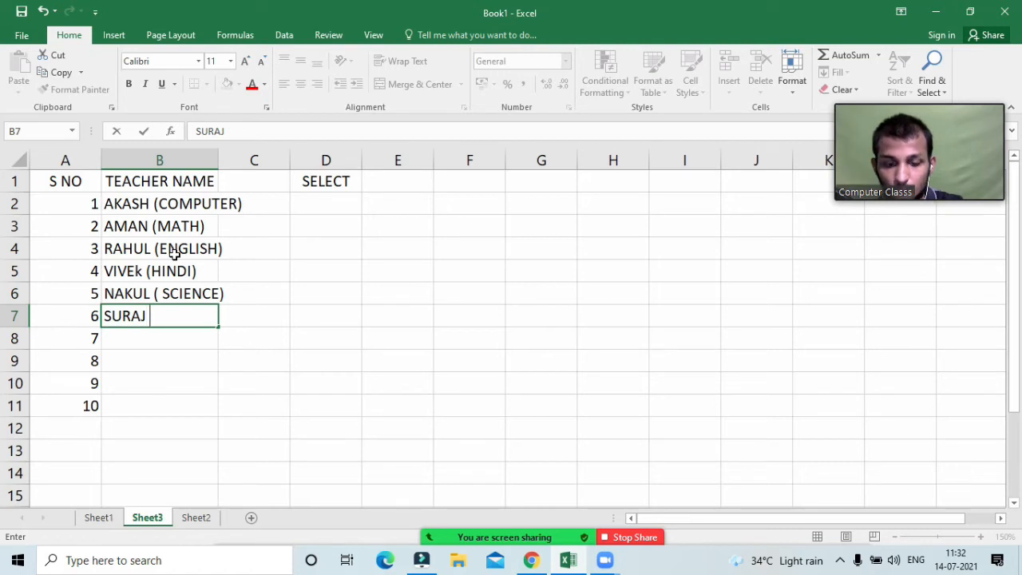
type("(SST")
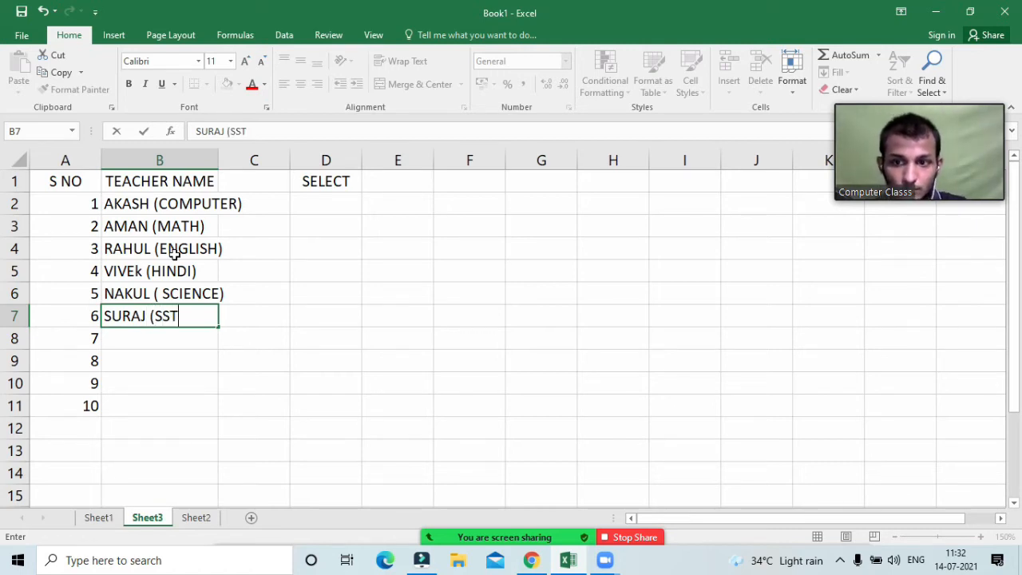
type(")")
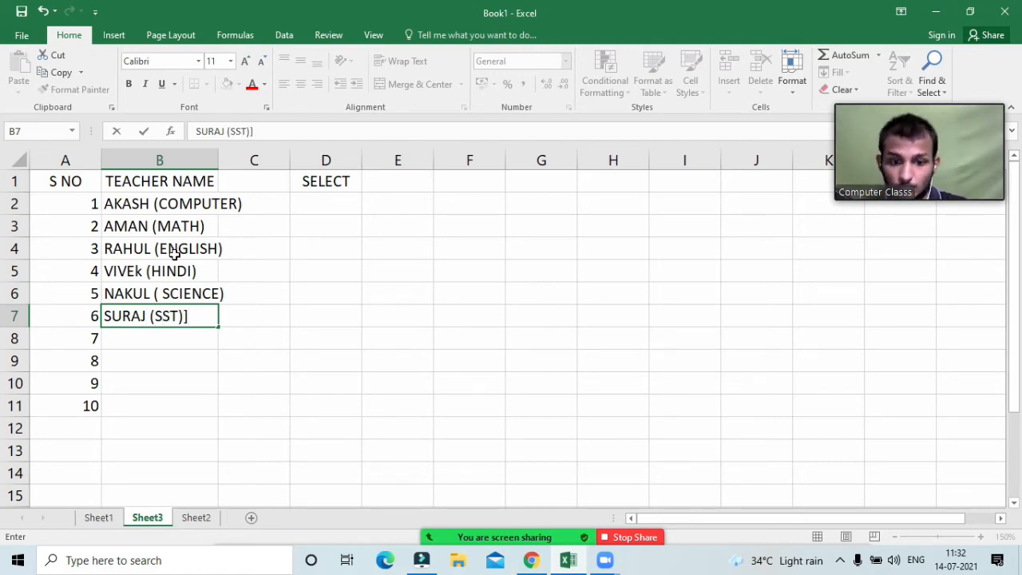
key("Return")
Step: Enter four more teachers in B8:B11 with subjects MATH, HINDI, MATH and SST, then AutoFit column B
type("SHI")
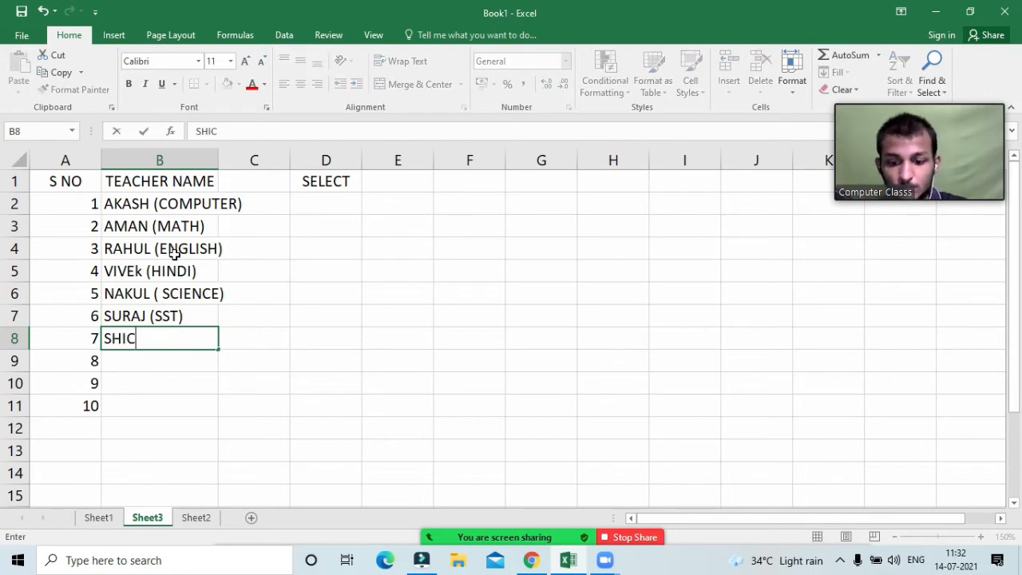
type("V (")
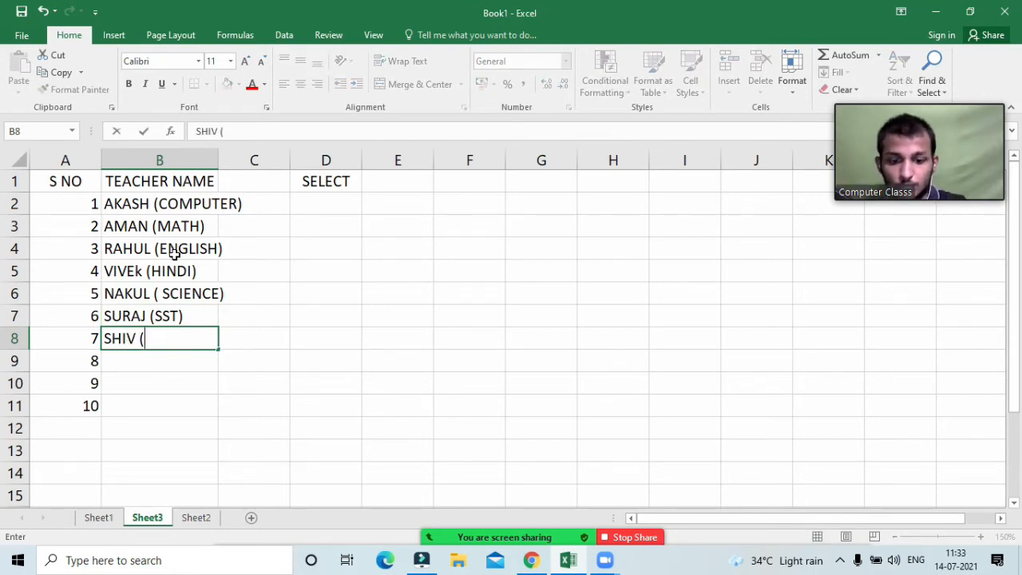
type("MATH)")
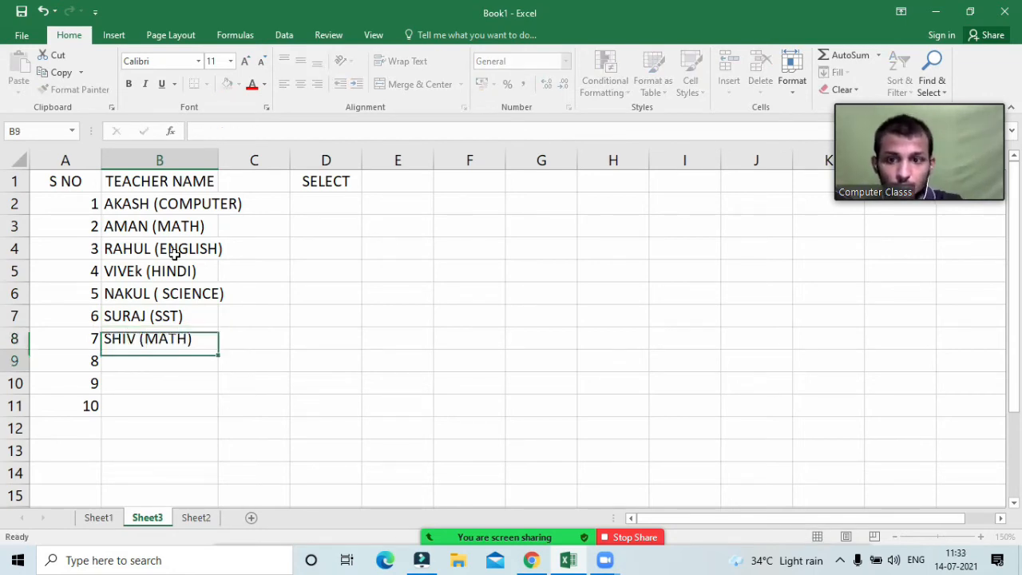
key("Return")
type("NISHANT )(")
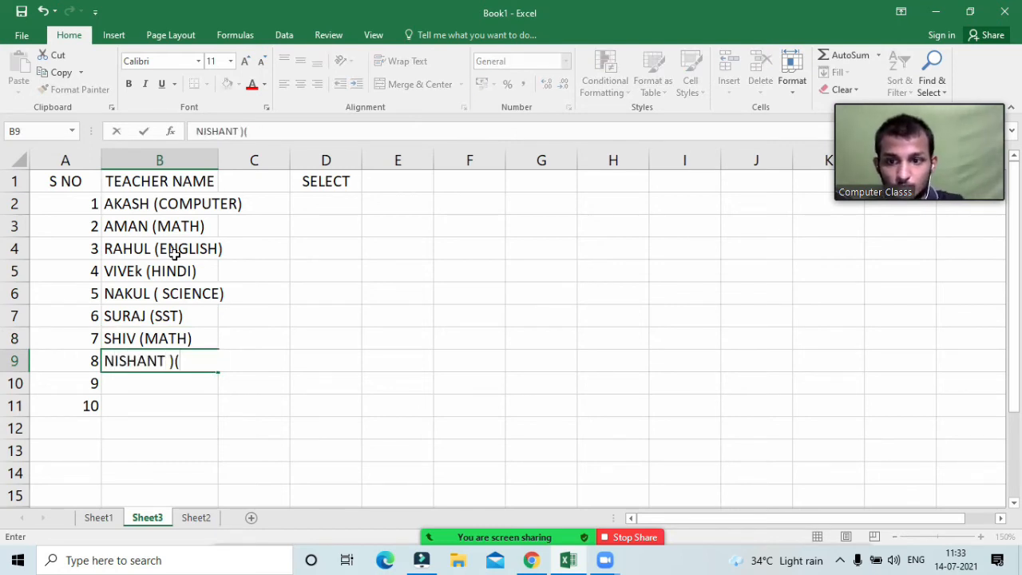
key("BackSpace")
key("BackSpace")
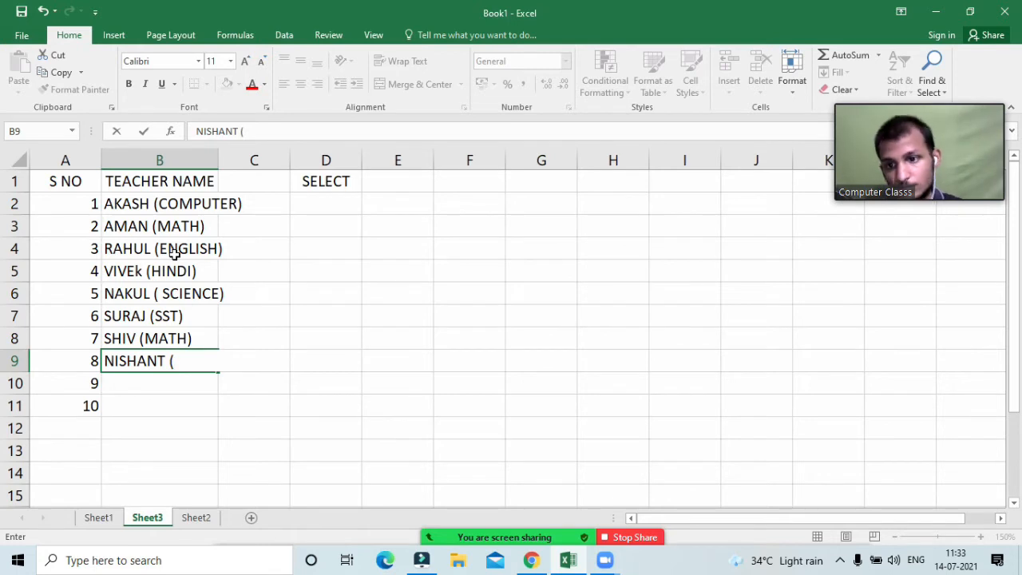
type("(HIND")
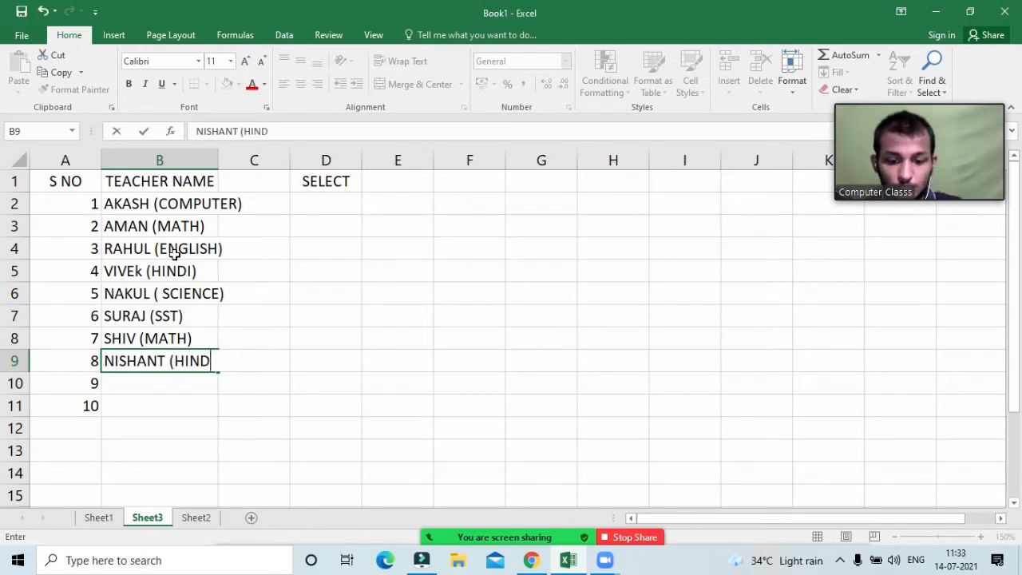
key("BackSpace")
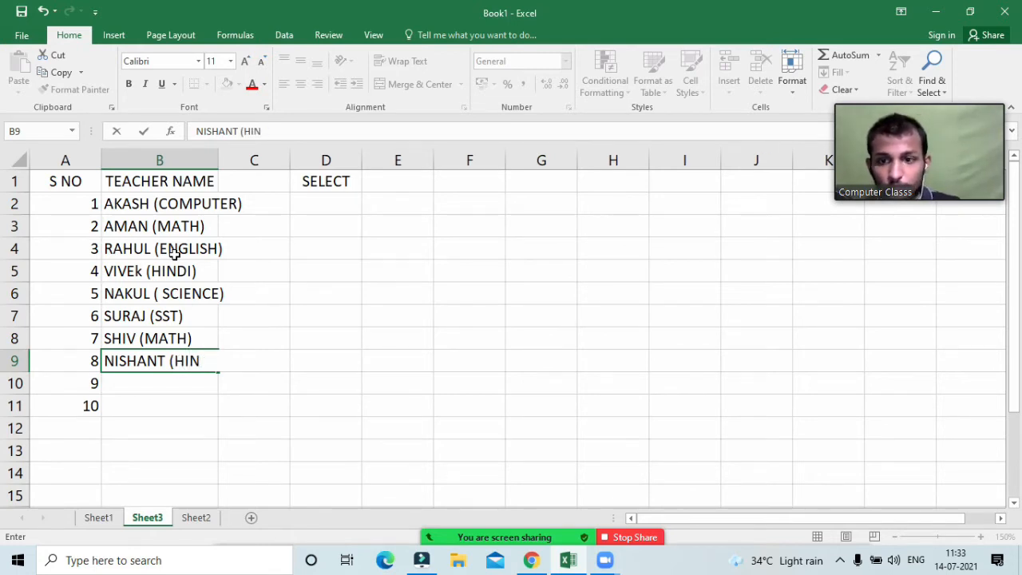
type("DI")
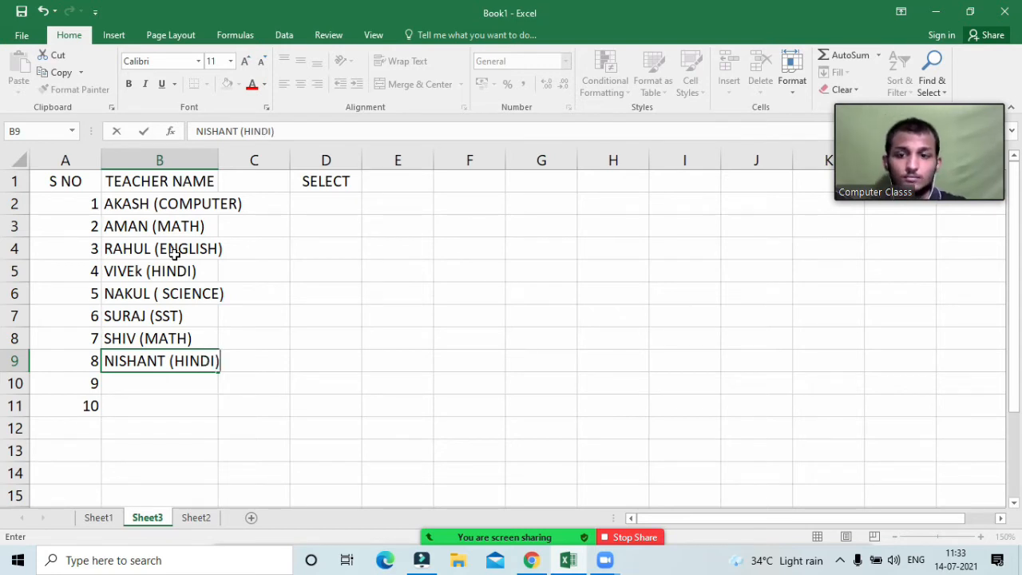
key("Return")
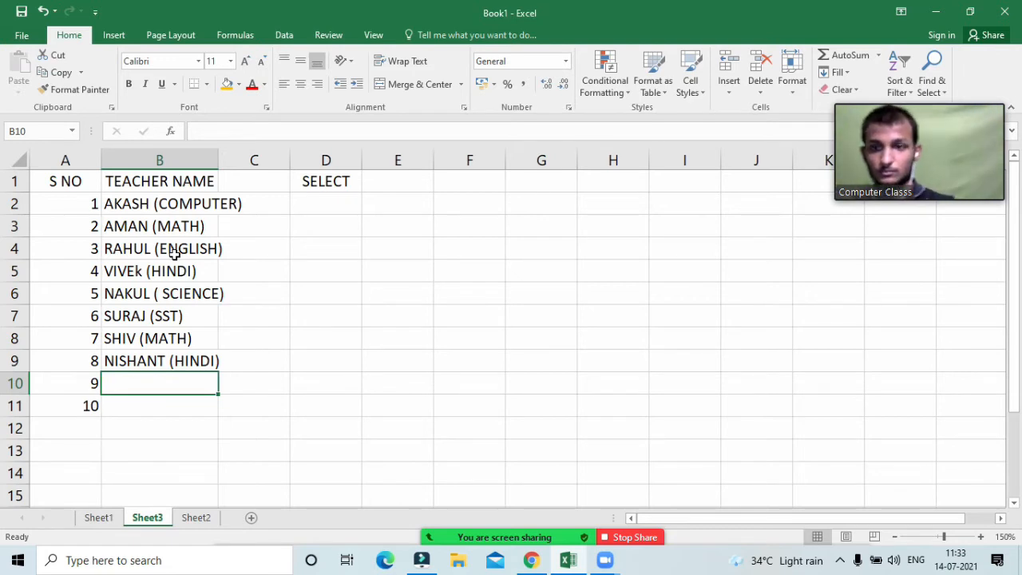
type("Sa")
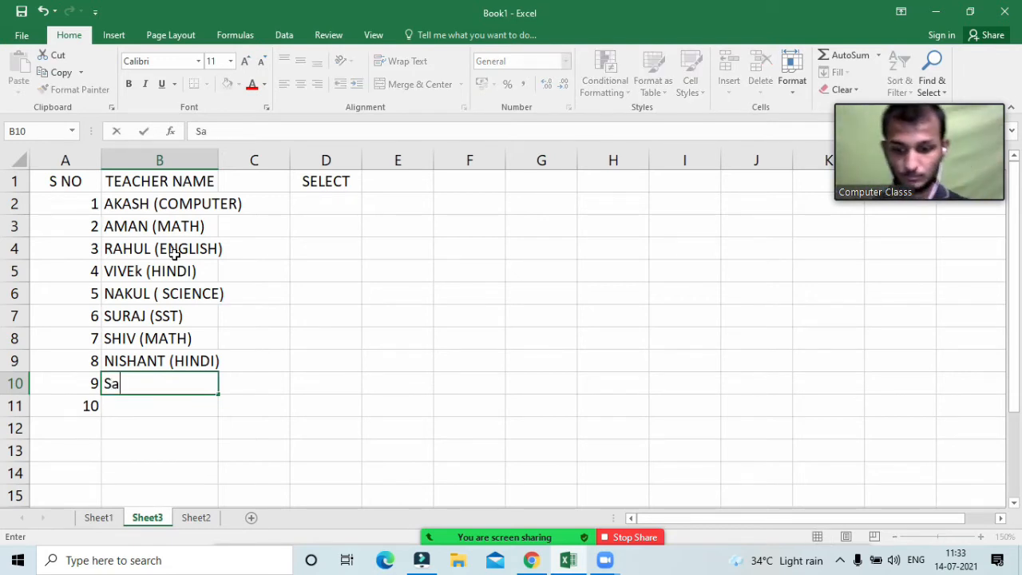
type("TIDH(")
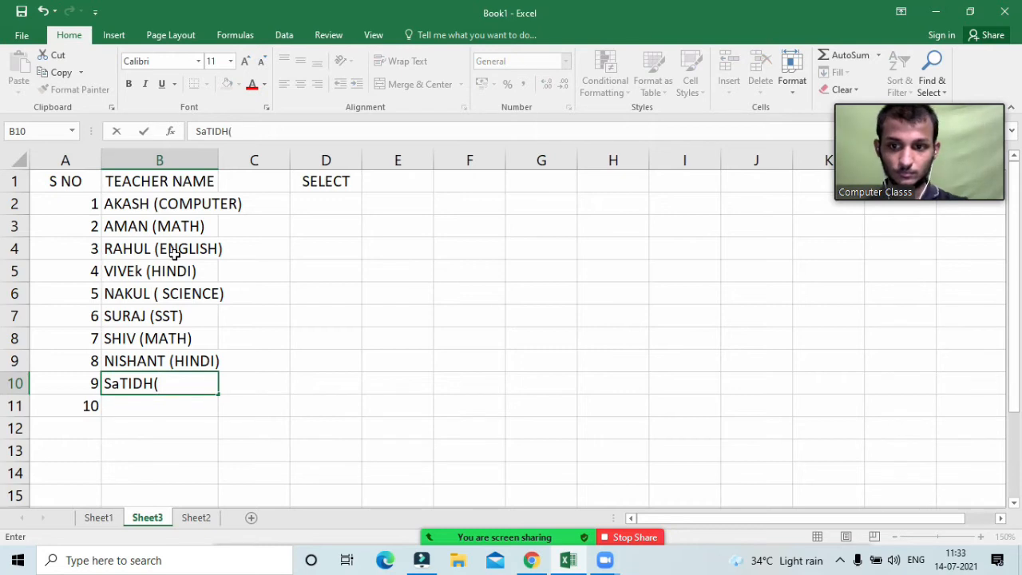
key("BackSpace")
key("BackSpace")
key("BackSpace")
key("BackSpace")
key("BackSpace")
key("BackSpace")
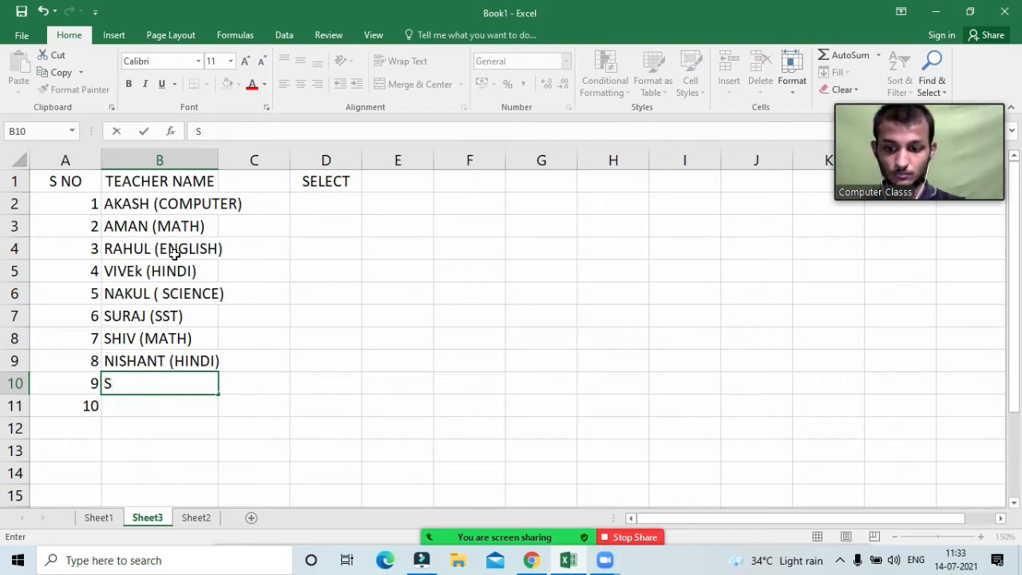
type("ATISH")
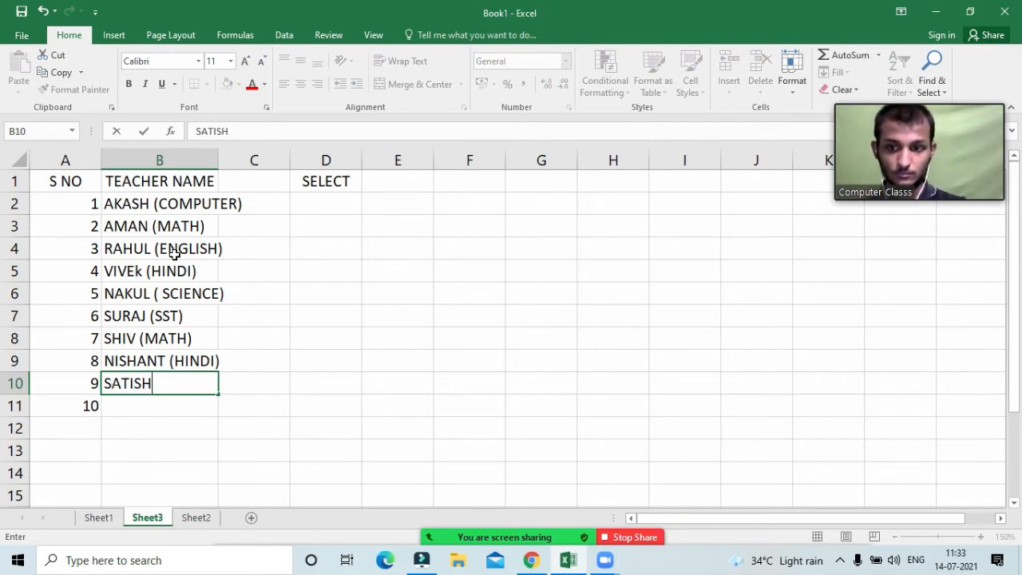
type(" (")
key("super")
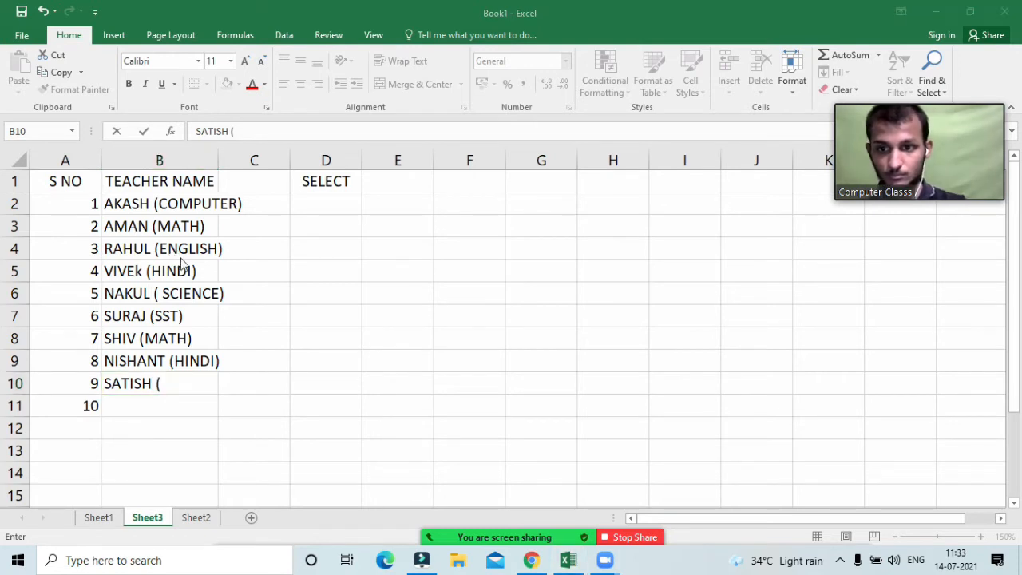
left_click(190, 383)
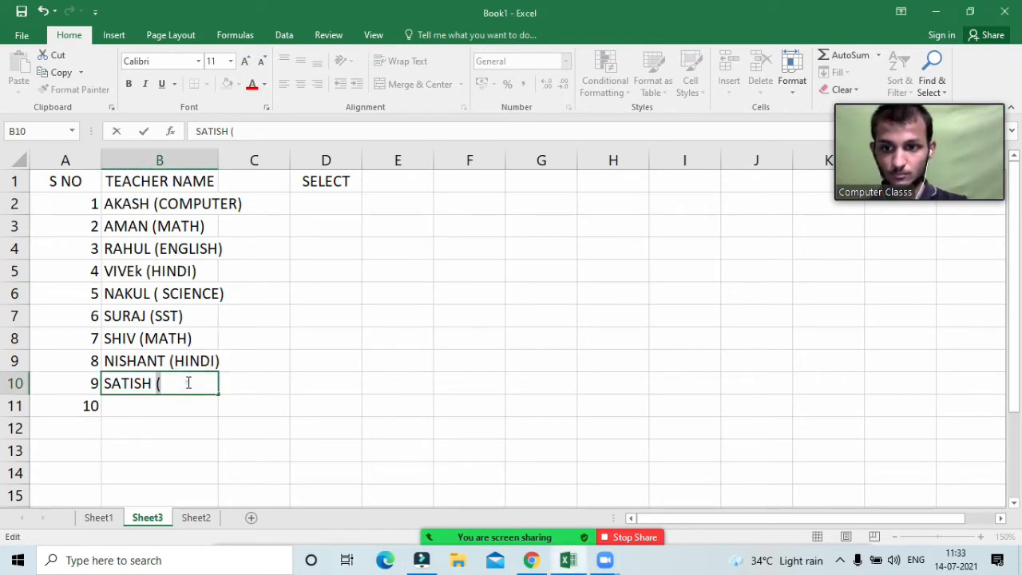
type("MATH)")
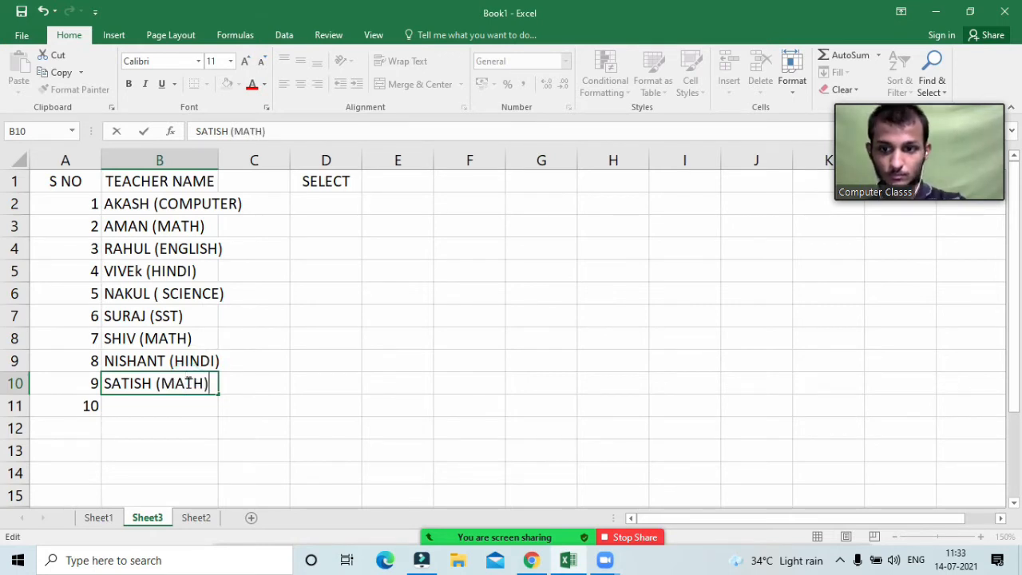
key("Return")
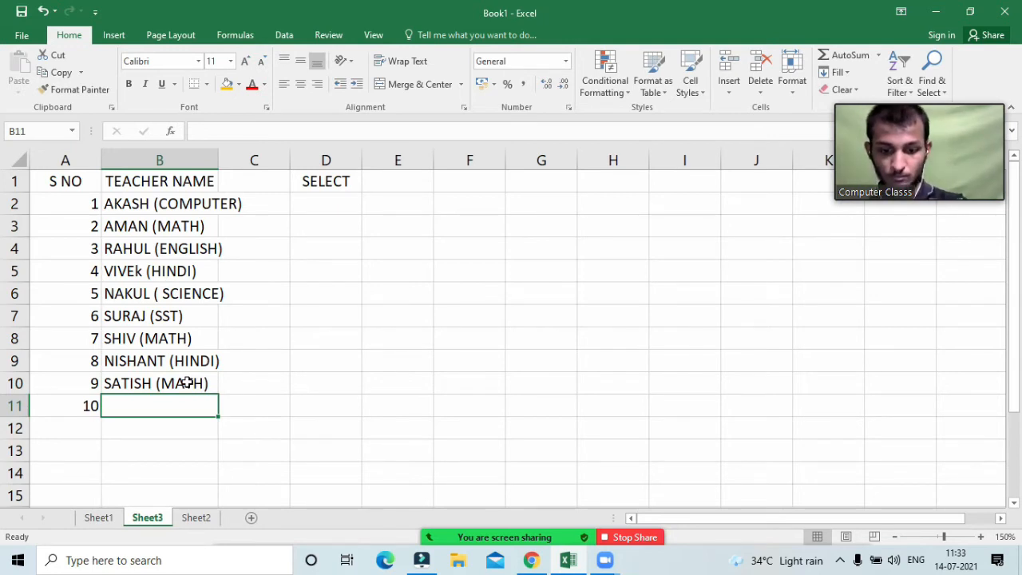
type("PRIYAN")
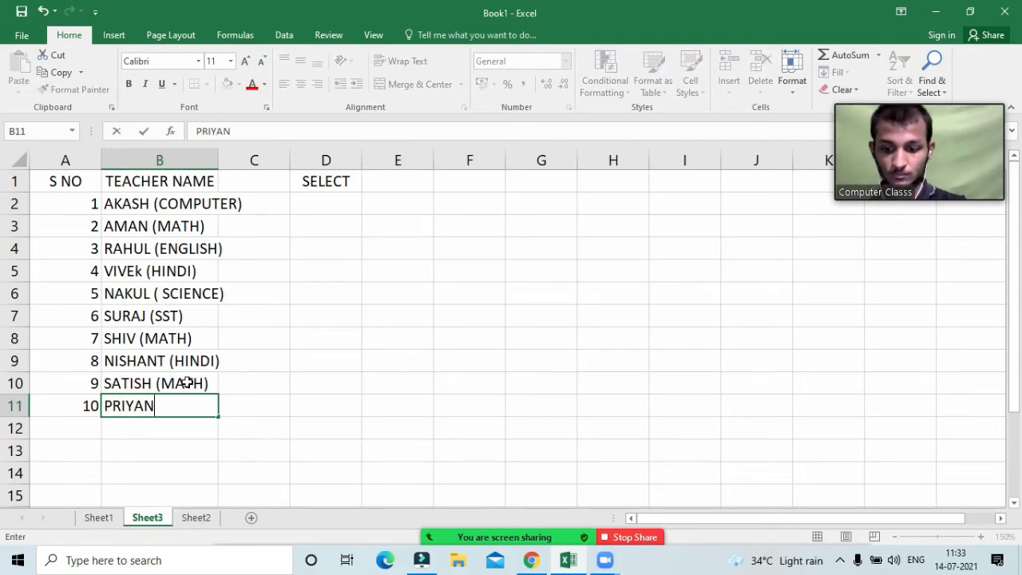
type("SHU")
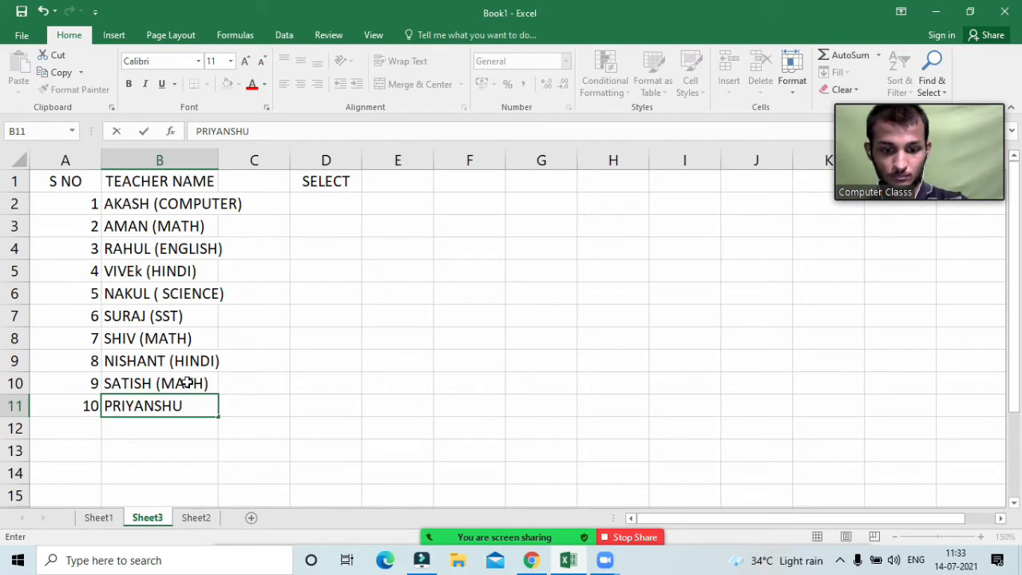
type(" (SST)")
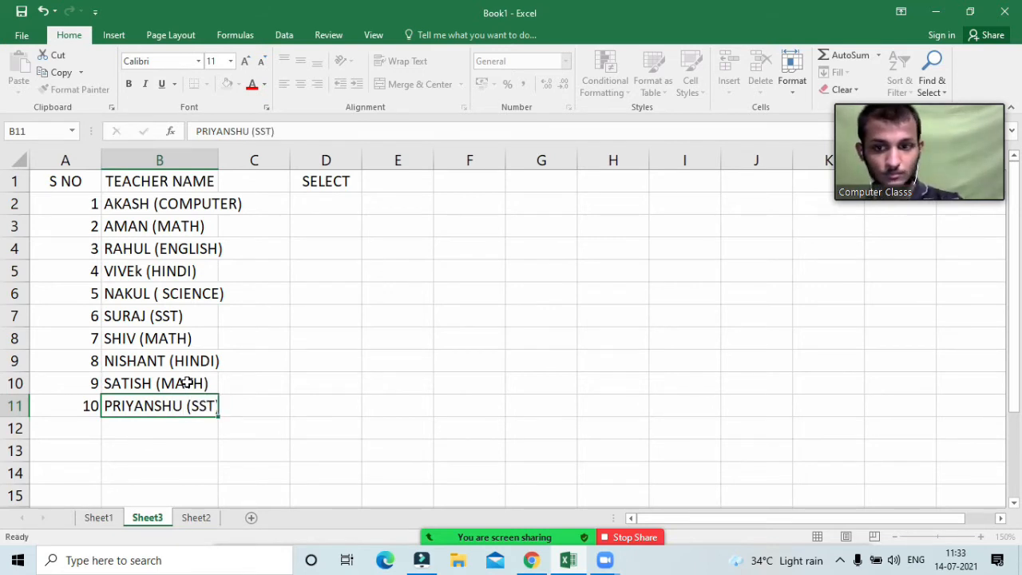
key("Return")
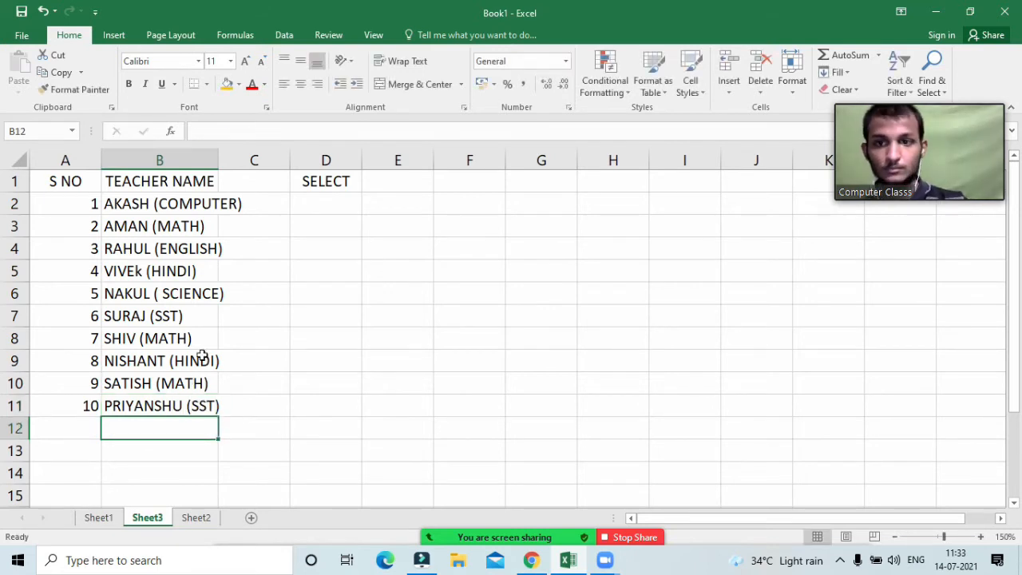
double_click(217, 160)
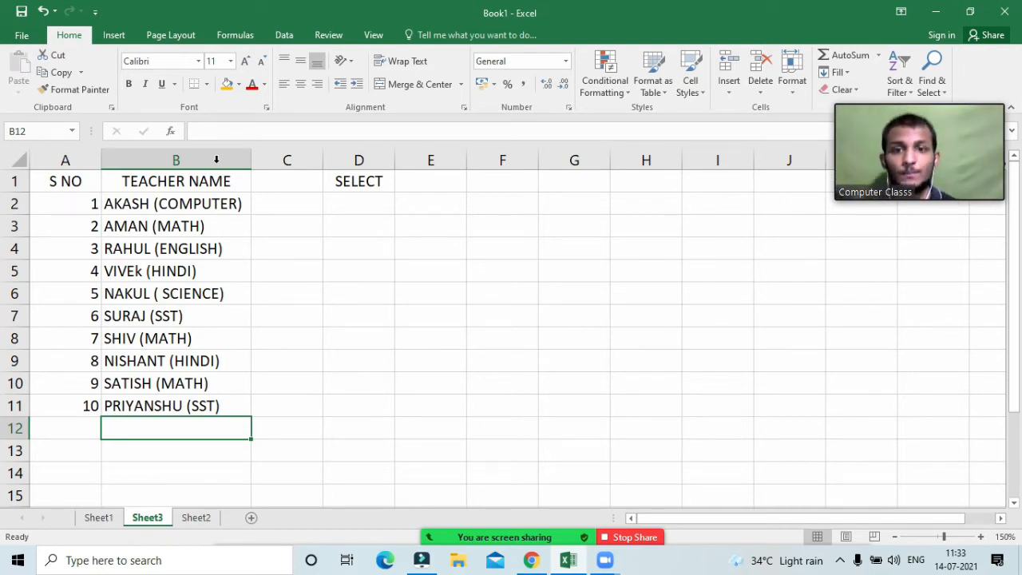
Step: Select cell E1 and show the Data tab's tools
left_click(419, 187)
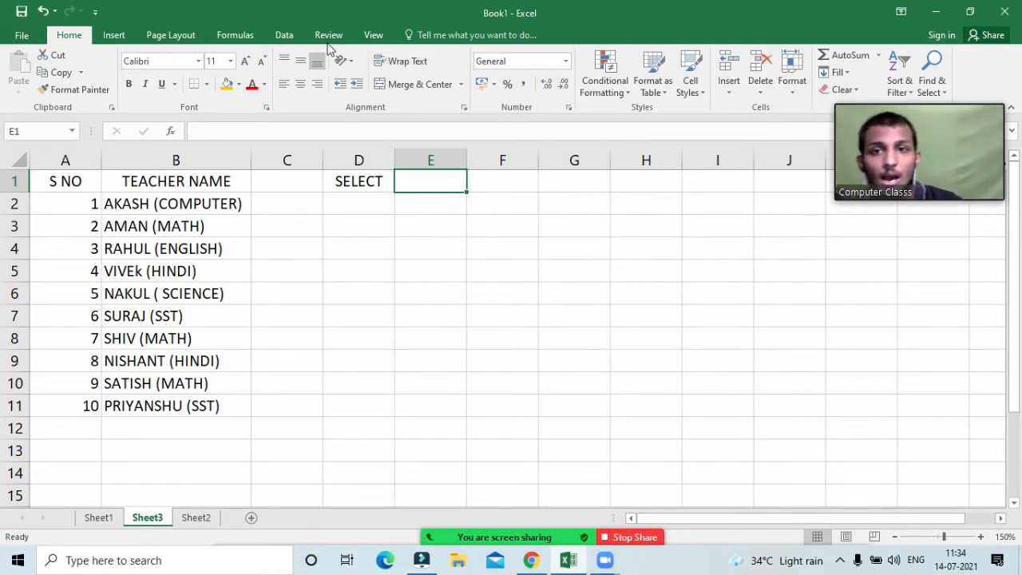
left_click(286, 35)
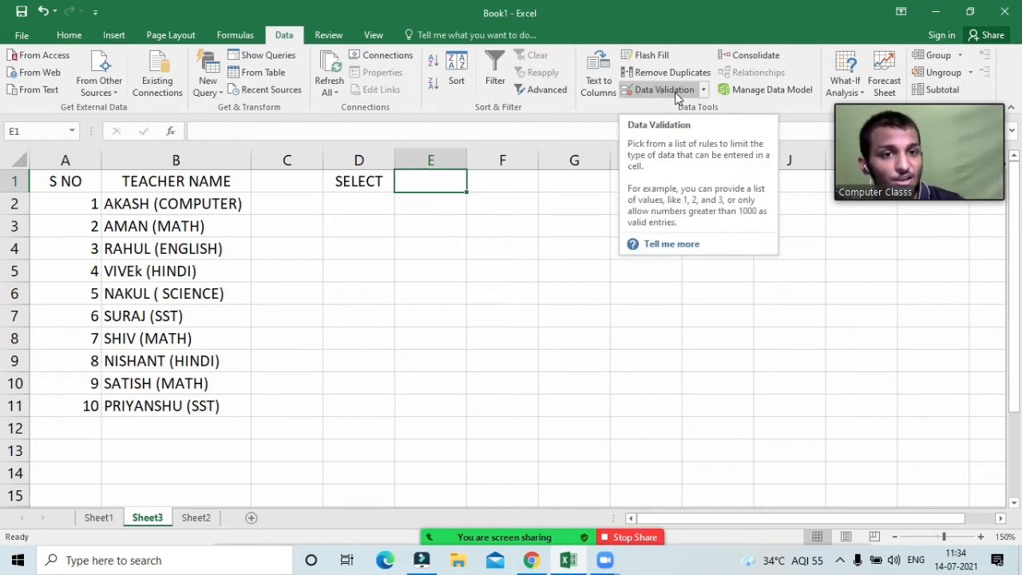
left_click(702, 91)
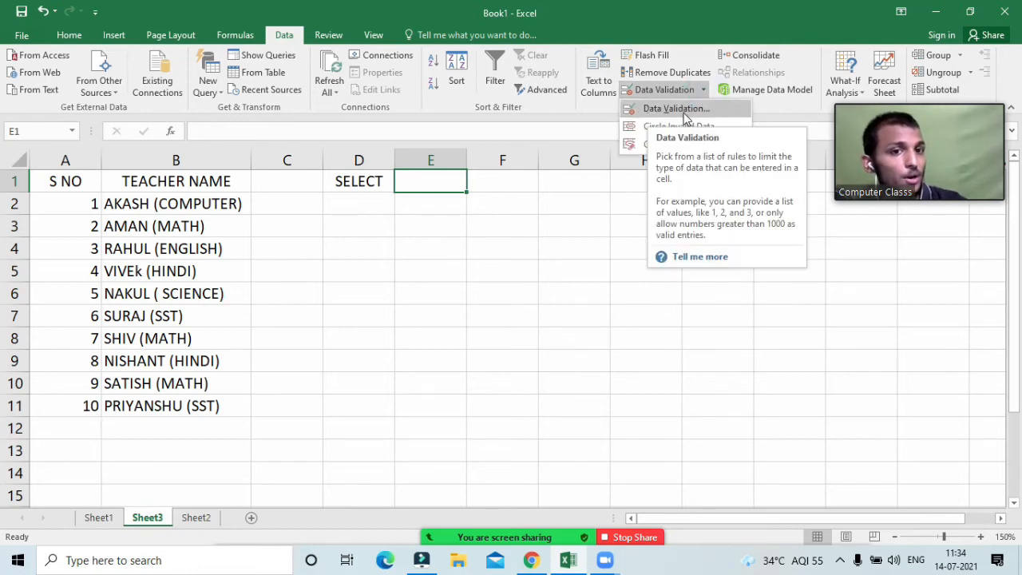
left_click(684, 112)
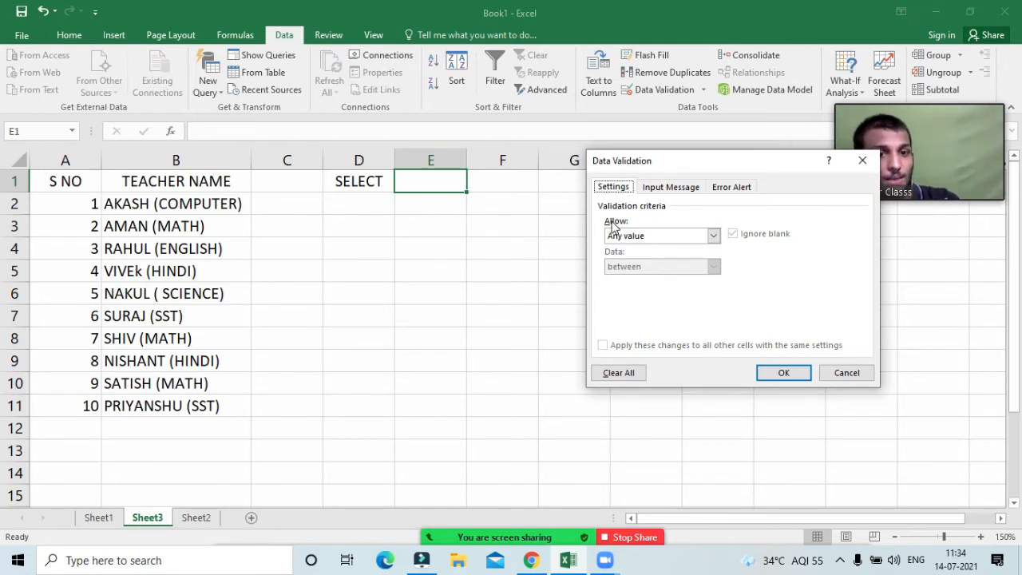
left_click(714, 236)
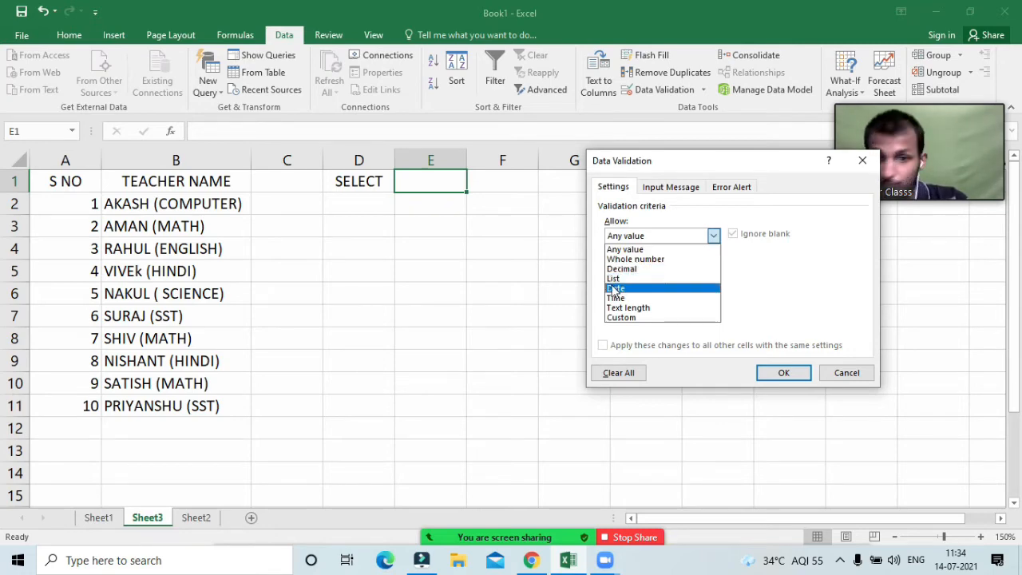
left_click(613, 278)
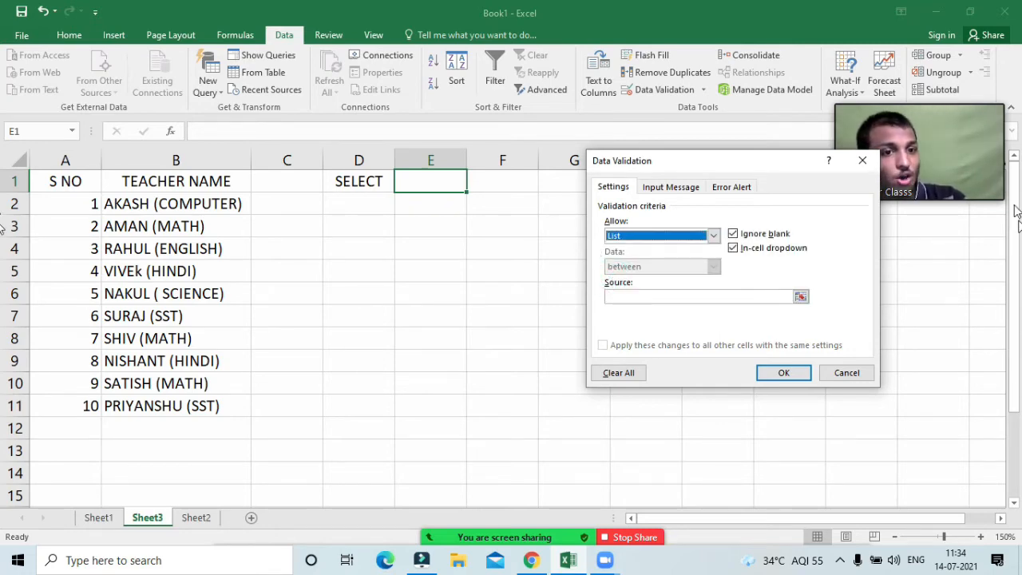
left_click(863, 160)
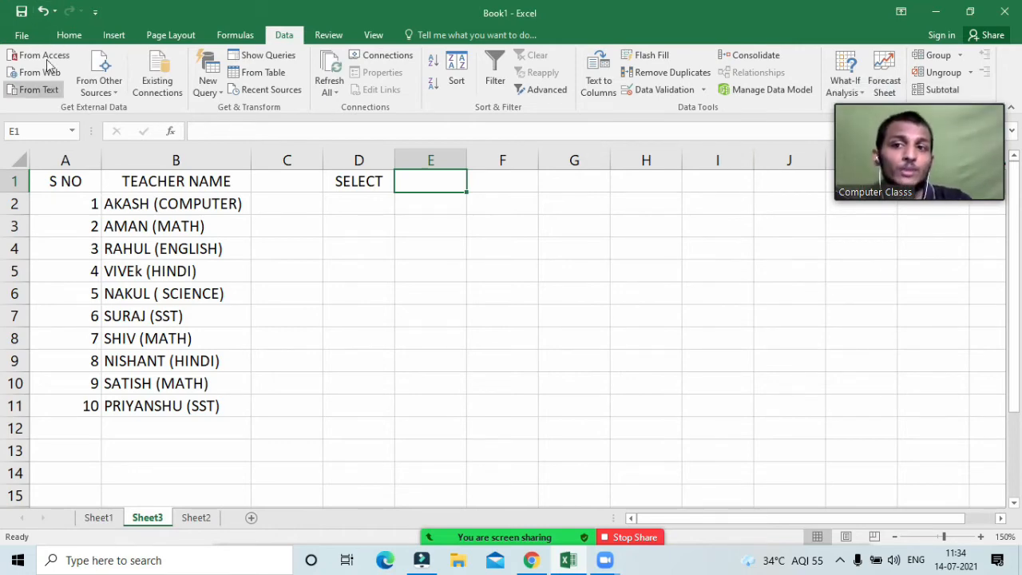
left_click(66, 35)
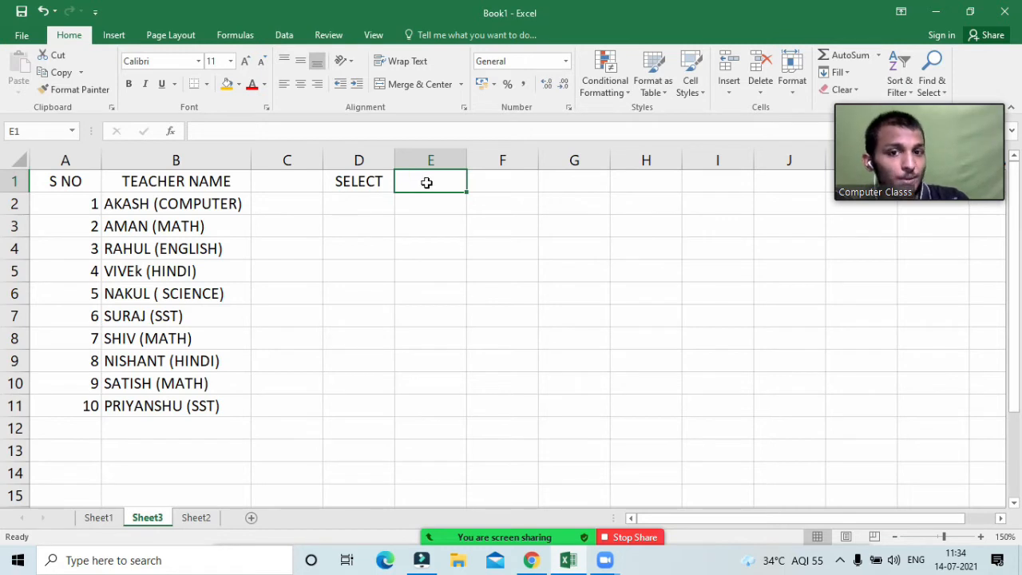
left_click(285, 40)
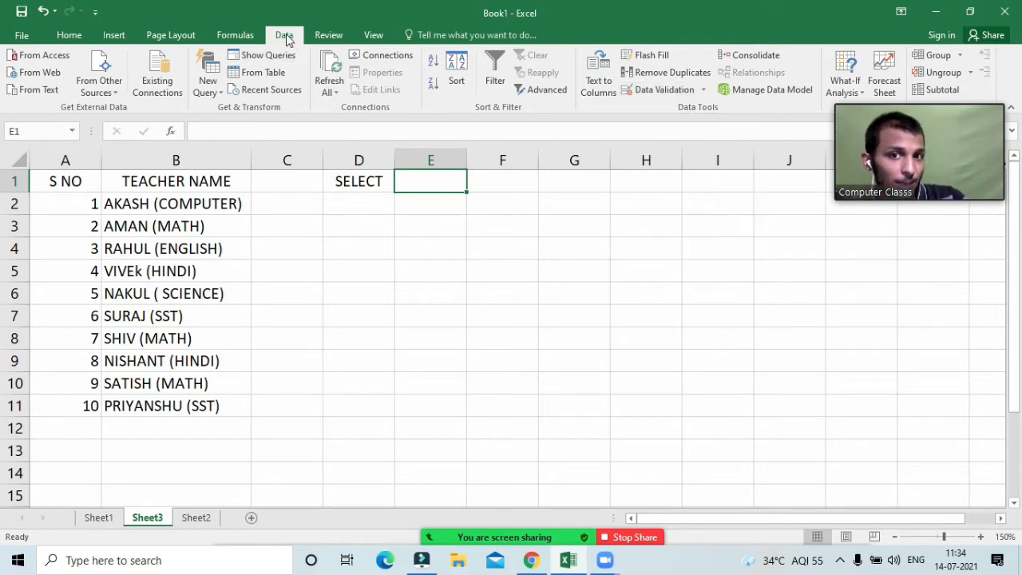
Step: Add List validation to E1 with source COMPUTER, MATH, ENGLISH, HINDI, SCIENCE, SST
left_click(659, 92)
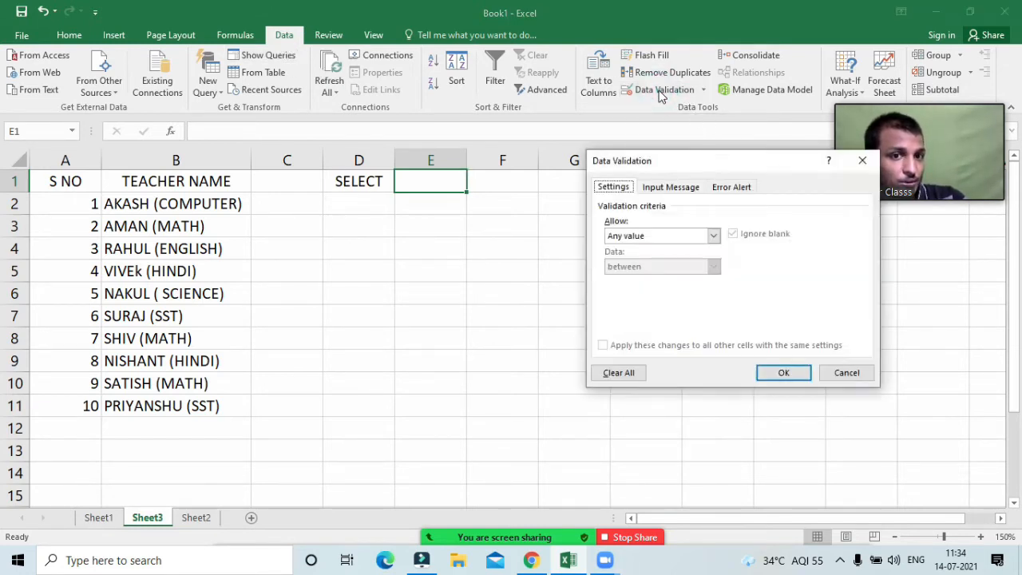
left_click(659, 235)
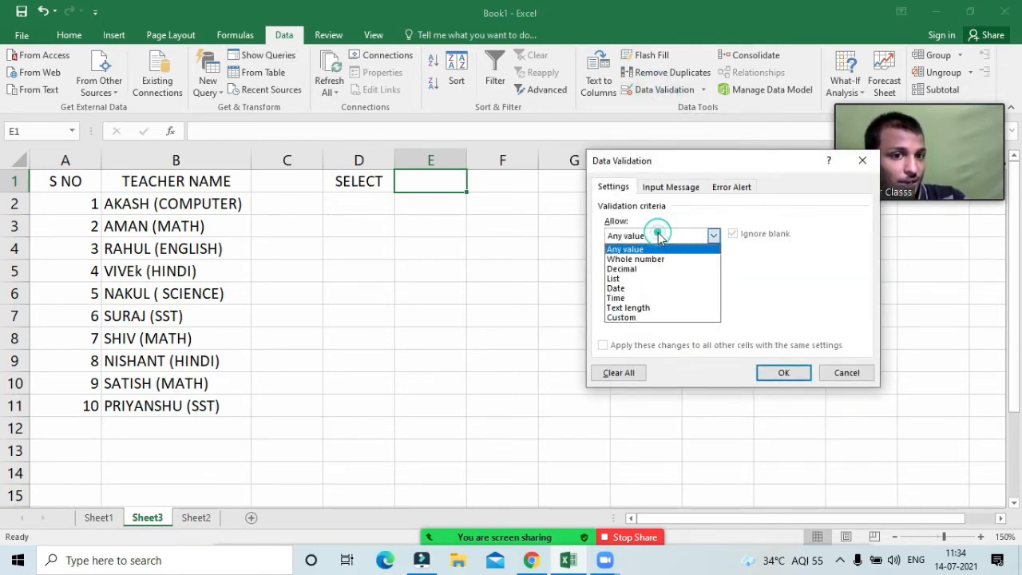
left_click(635, 278)
left_click(634, 297)
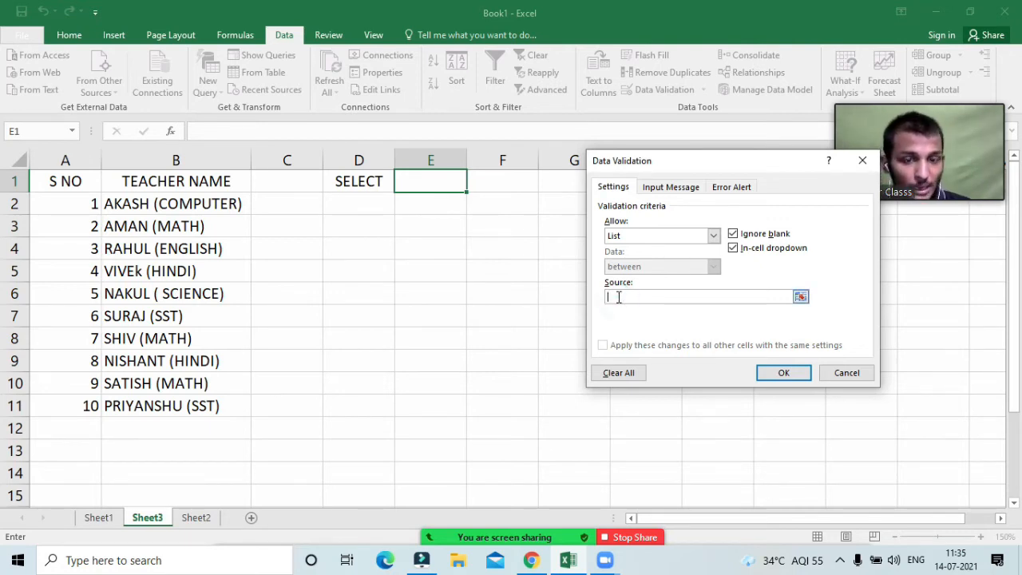
type("COMPUTER,")
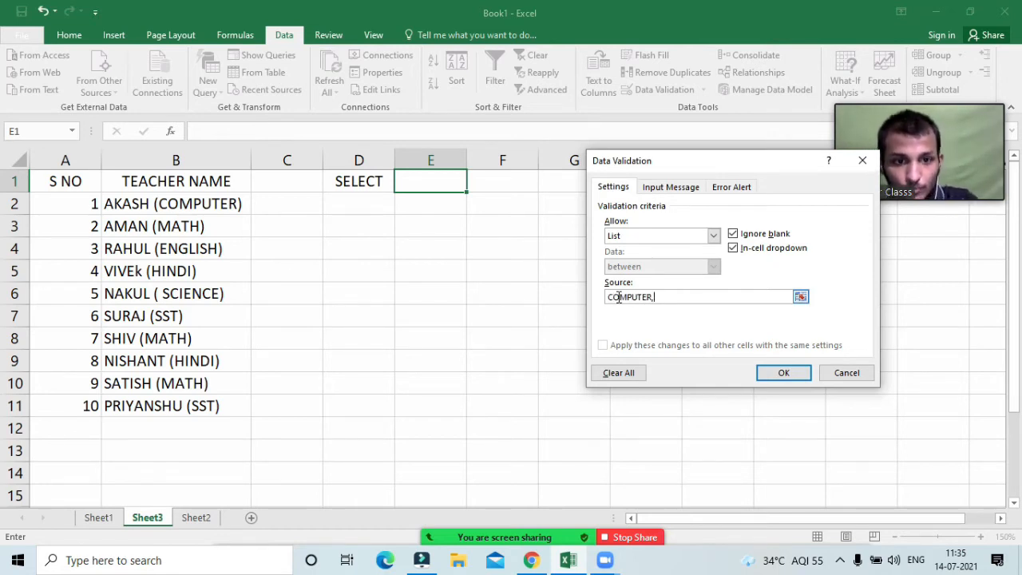
type(" MATH")
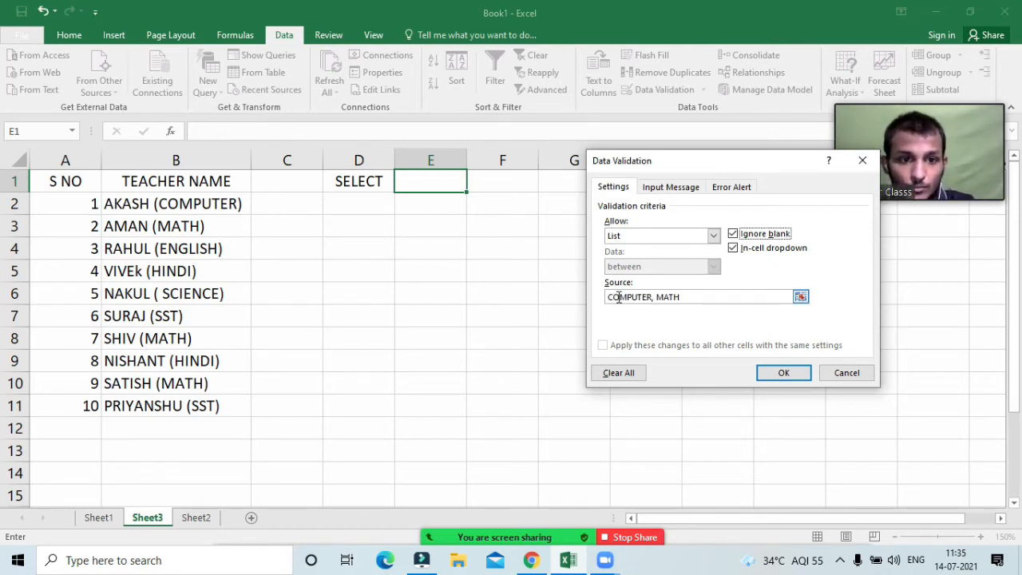
left_click(695, 297)
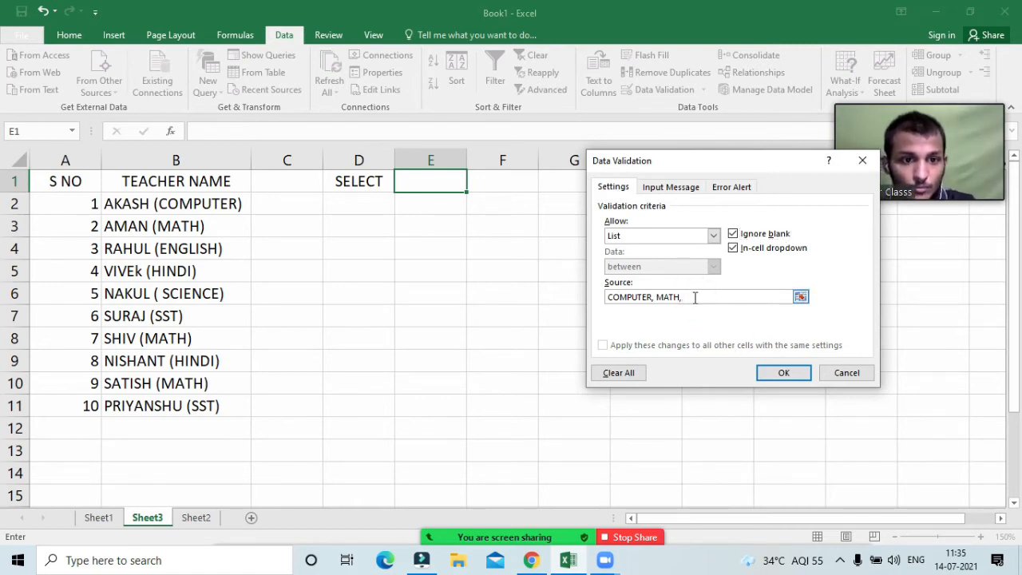
type("ENGLI")
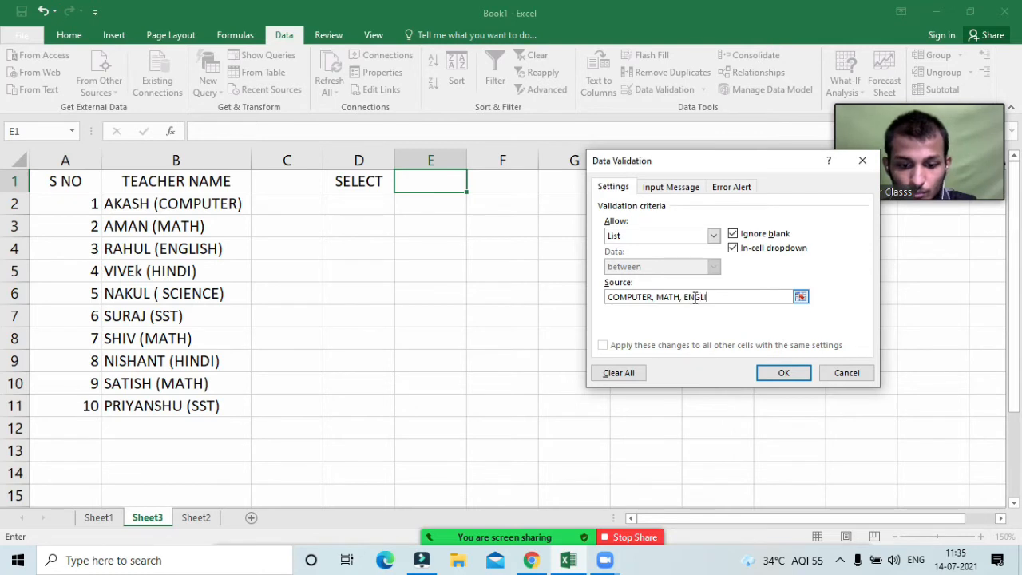
type("SH, HINDI")
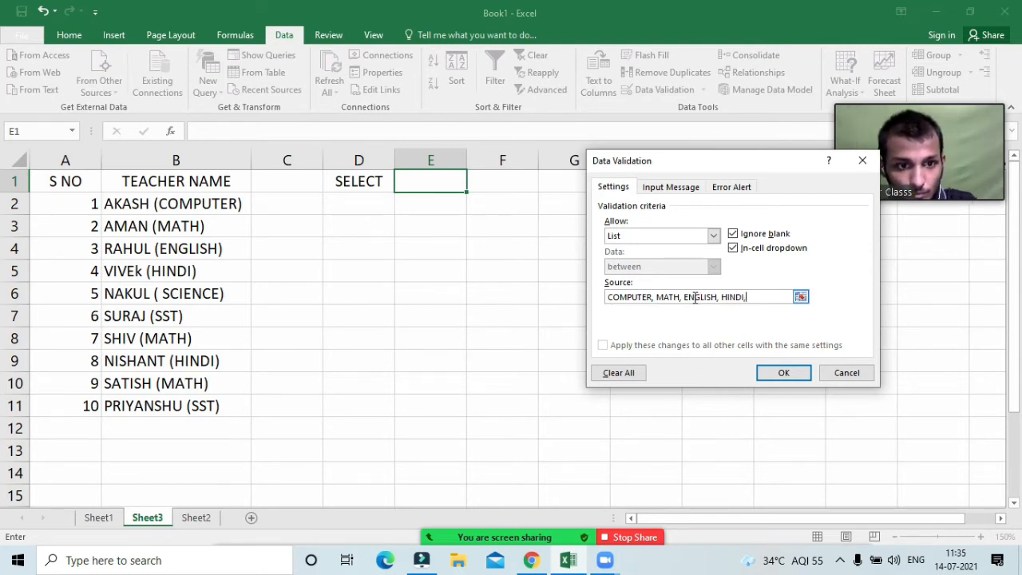
type(", S")
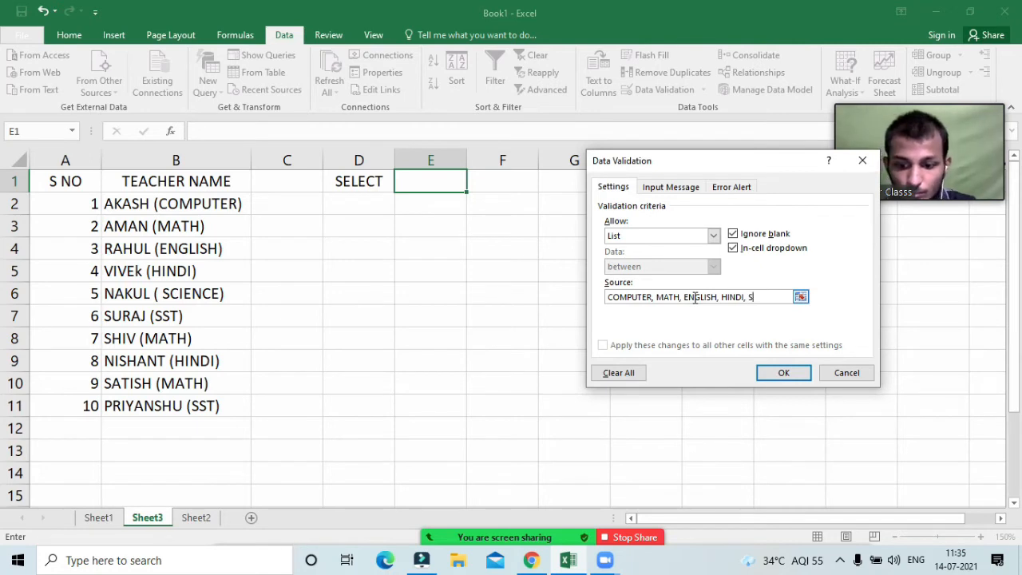
type("CIENCE,")
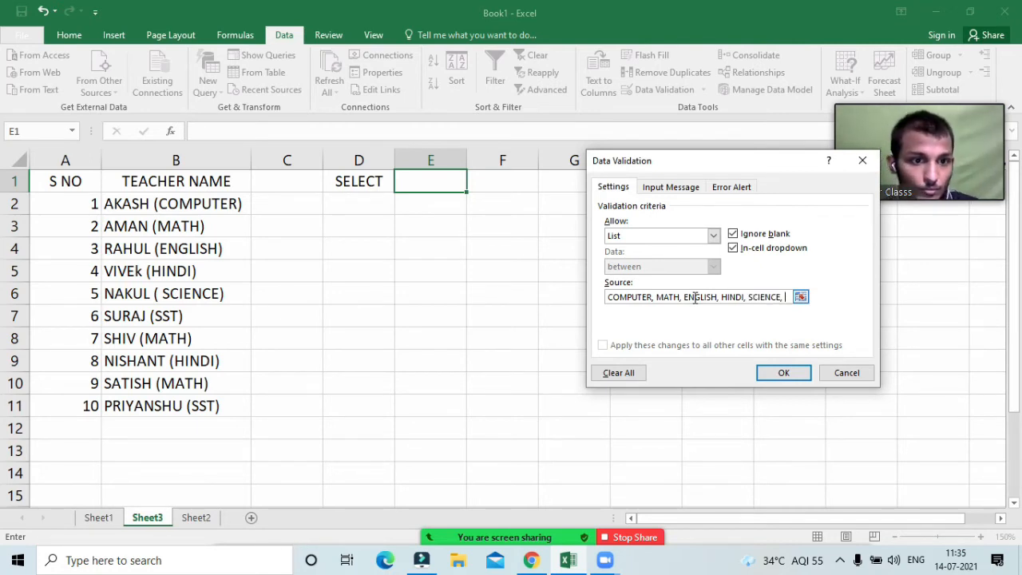
type(" SST")
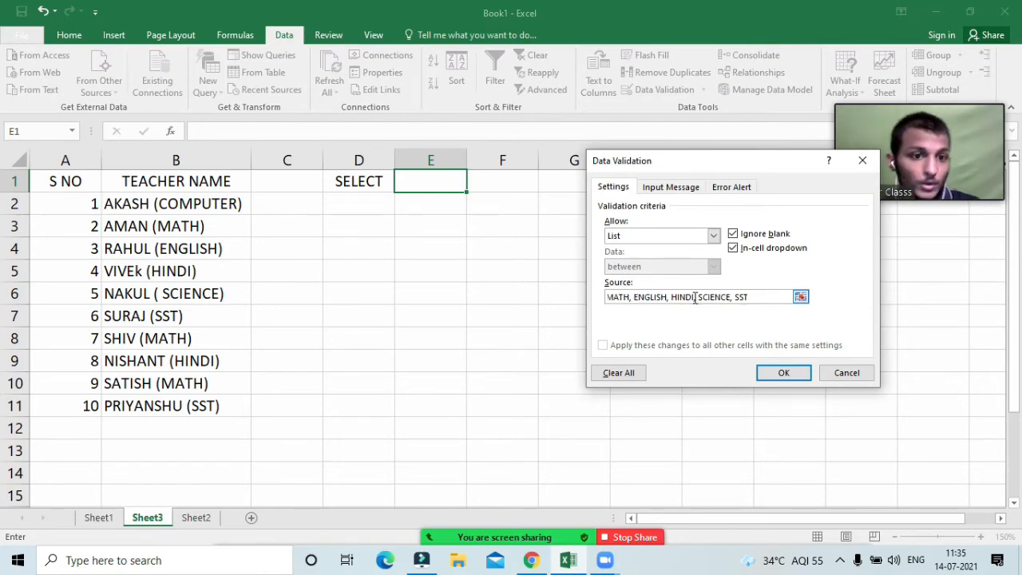
left_click(786, 372)
Step: Display E1's subject dropdown list to confirm it offers six subjects, COMPUTER through SST
left_click(431, 177)
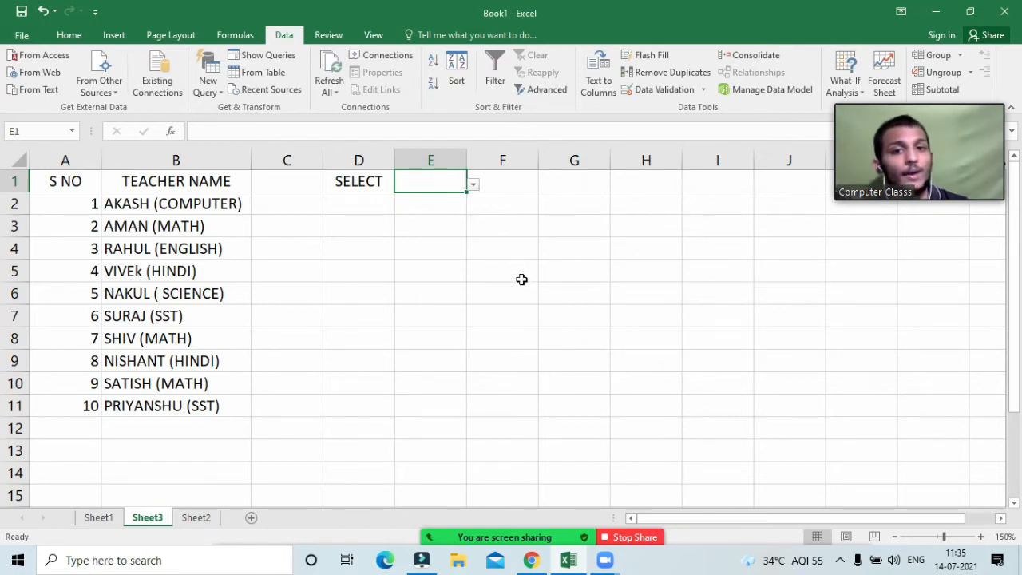
left_click(474, 185)
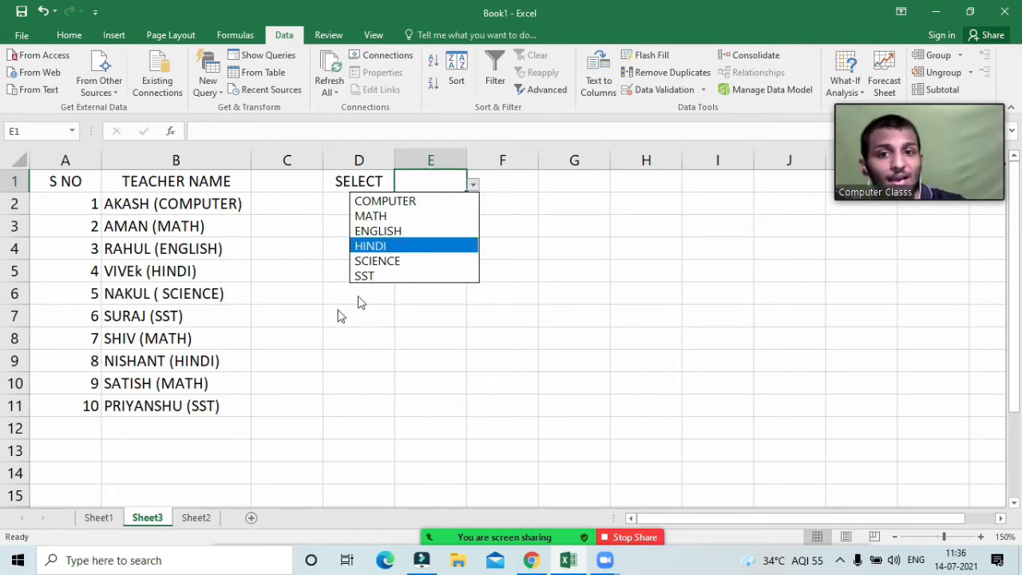
key("Escape")
left_click(473, 185)
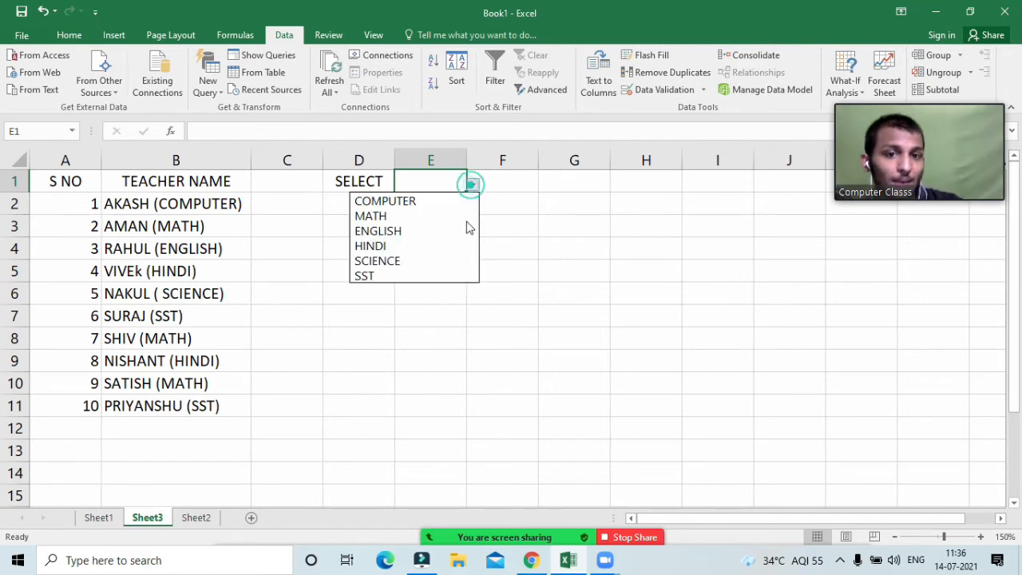
Step: Choose COMPUTER in E1 and autofit column E to its width
left_click(438, 204)
left_click(791, 223)
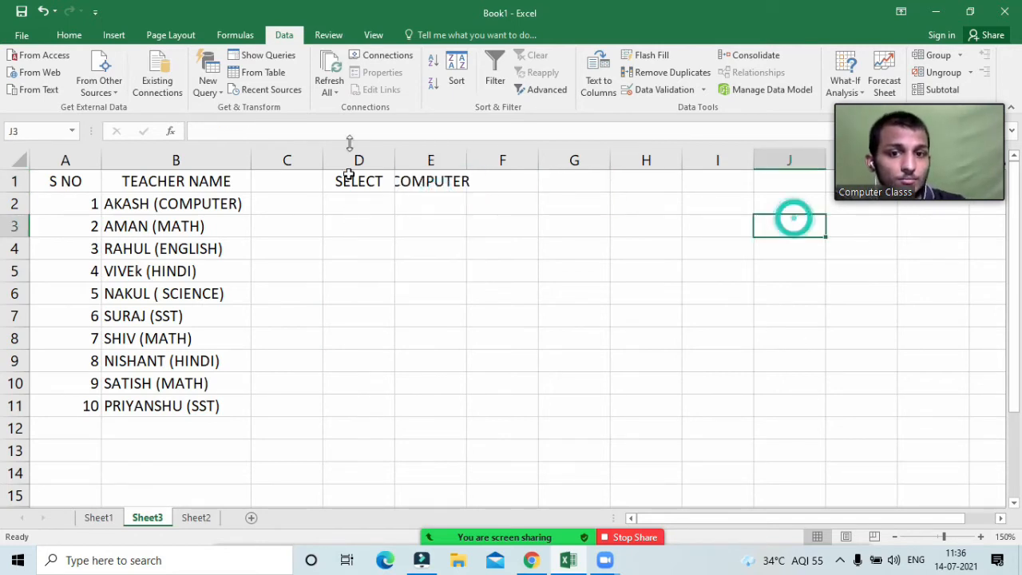
double_click(467, 164)
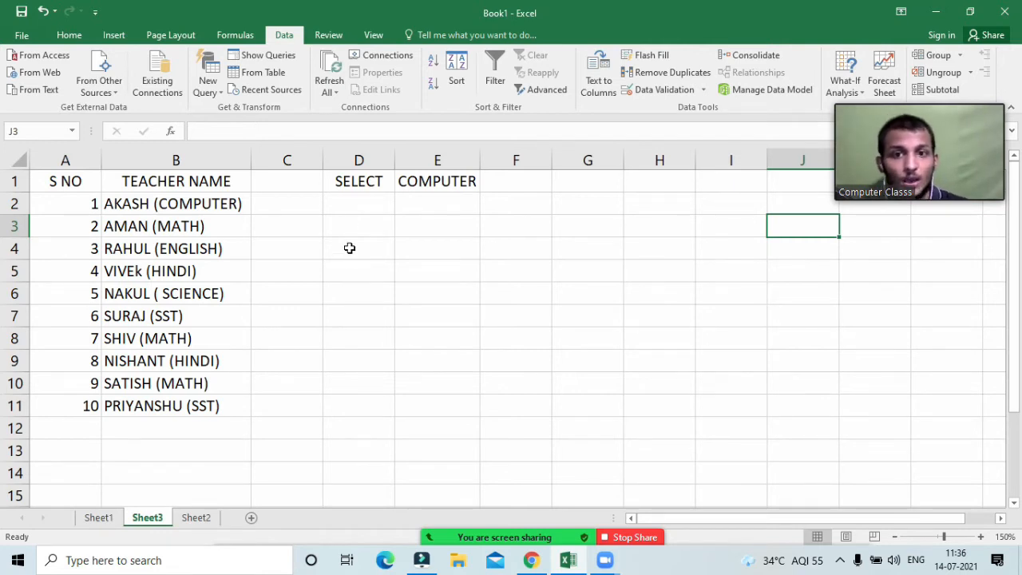
Step: Enter the heading FIND in cell G1, correcting the typos
left_click(349, 219)
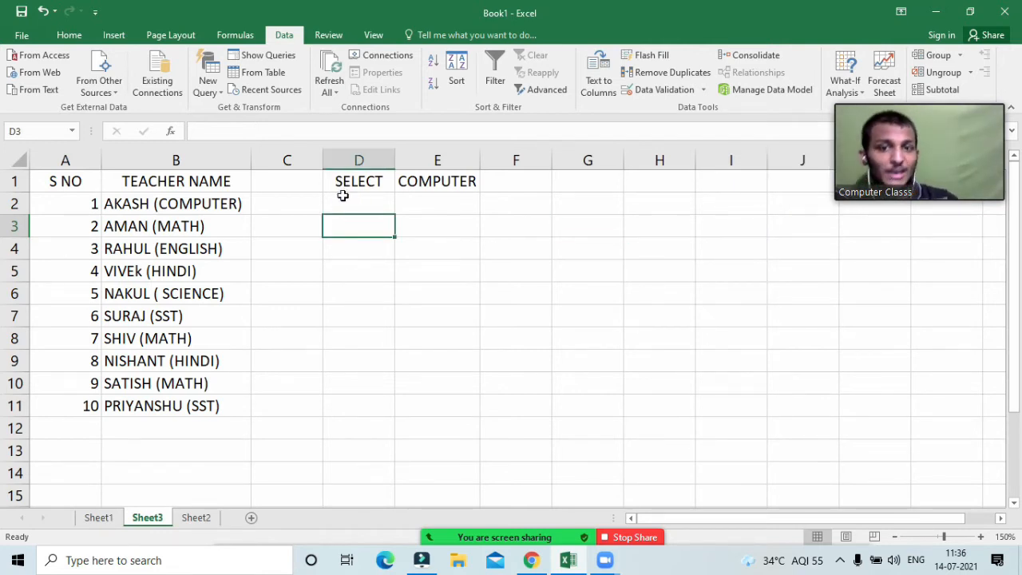
left_click(342, 196)
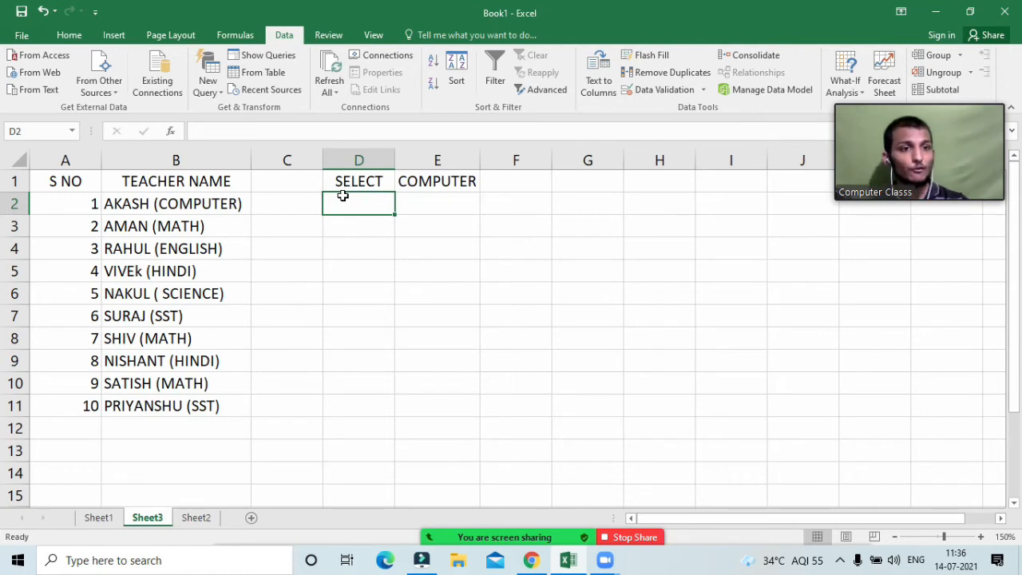
key("Right")
key("Right")
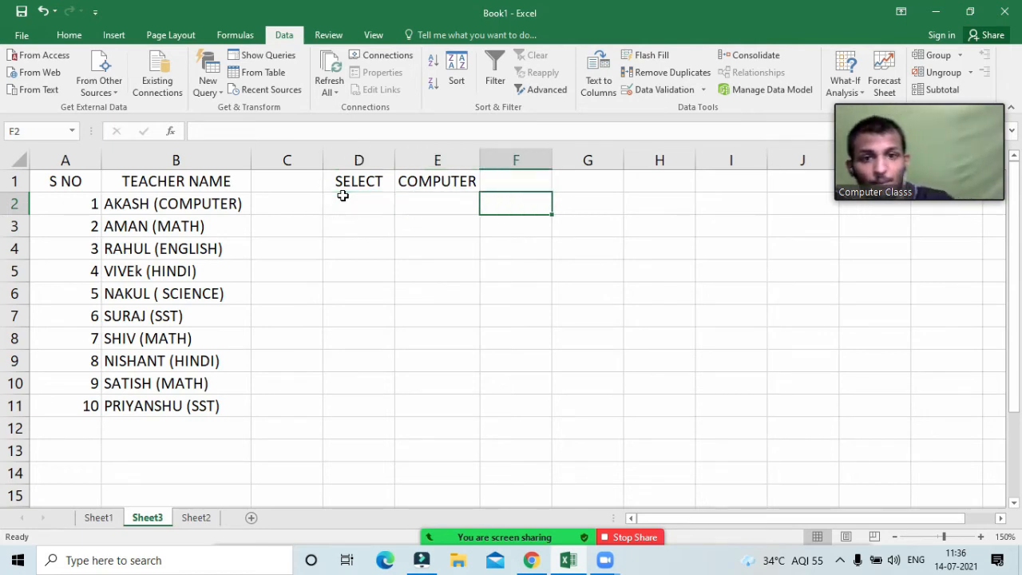
key("Right")
key("Up")
type("GIND")
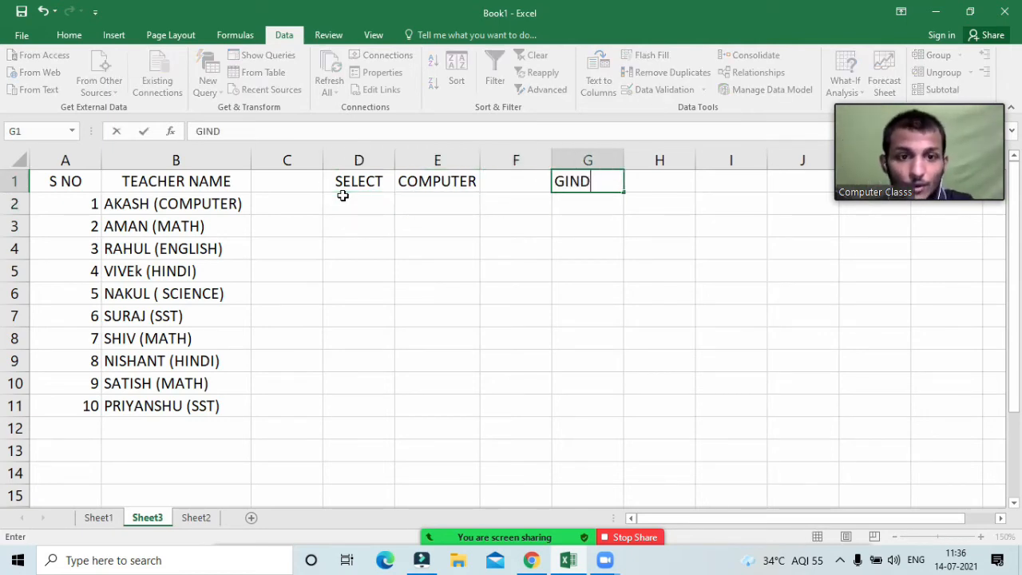
key("BackSpace")
key("BackSpace")
key("BackSpace")
key("BackSpace")
type("FIND'")
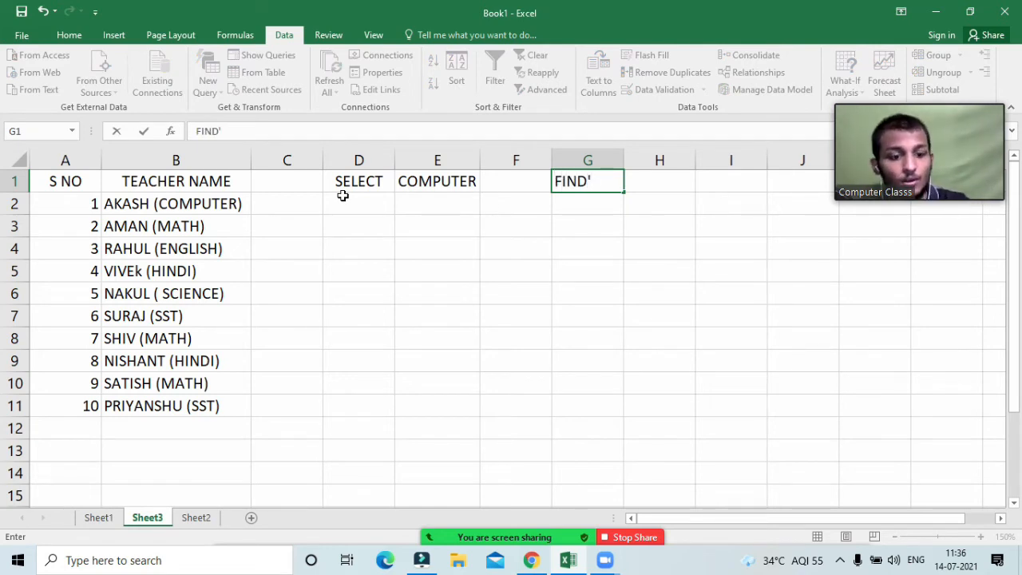
key("BackSpace")
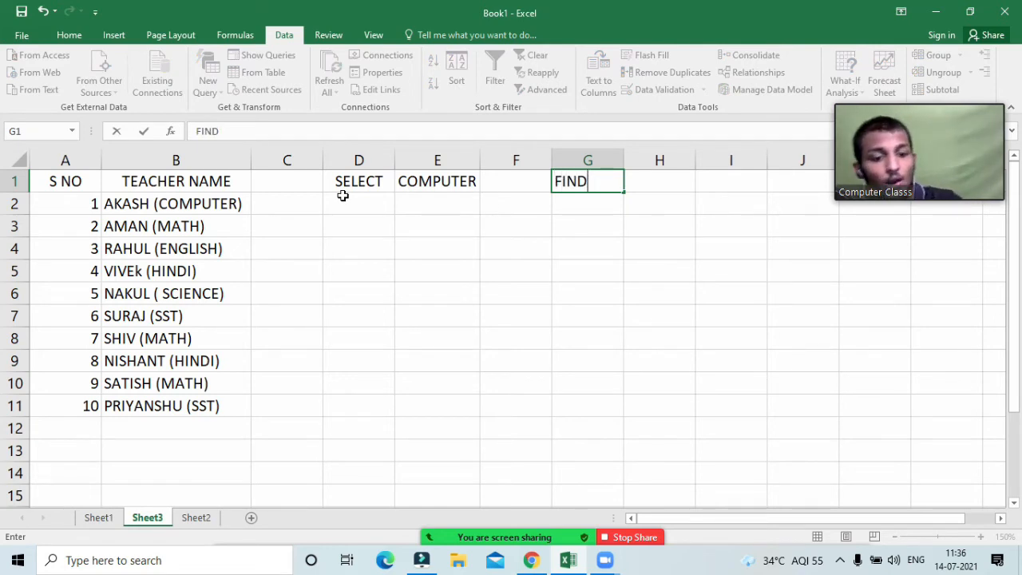
key("Return")
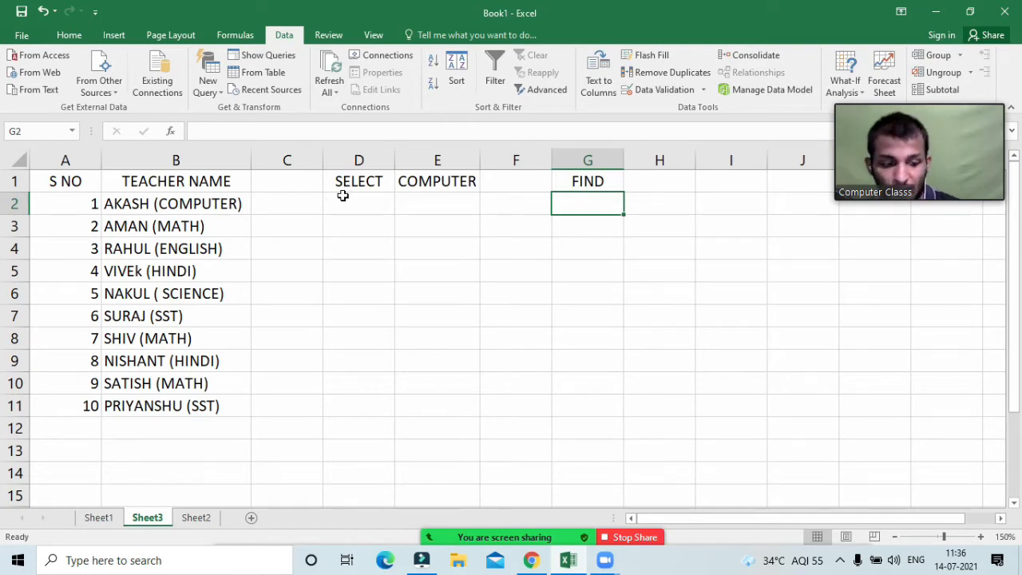
left_click(347, 203)
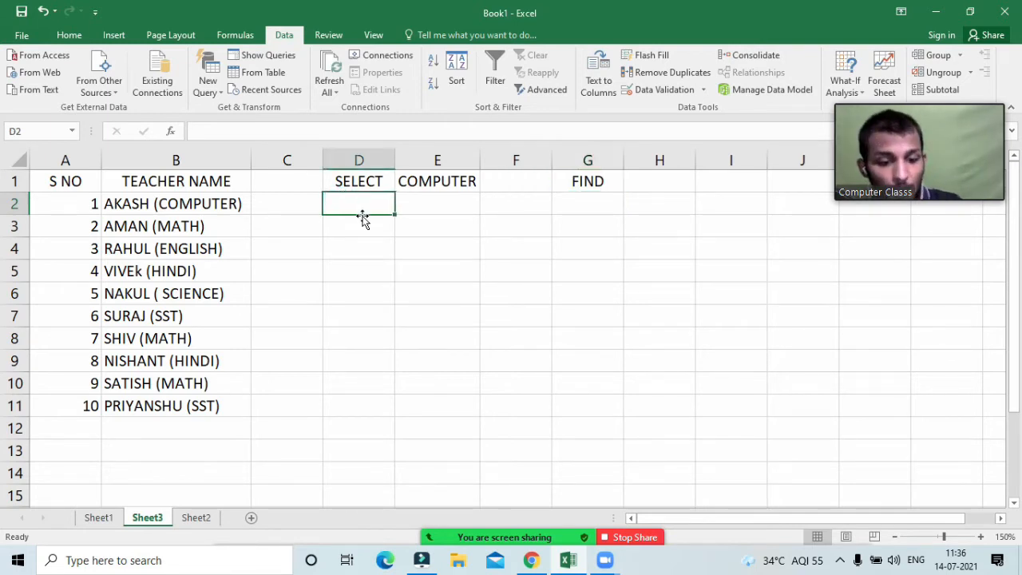
Step: Enter =FIND($E$1,B2) in D2, which returns 8 for COMPUTER
type("=find")
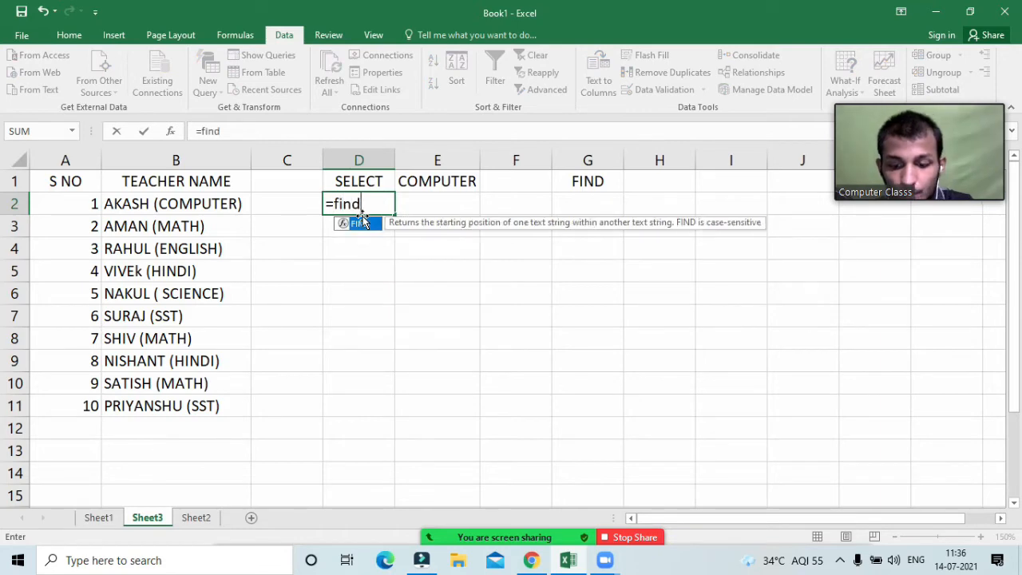
type("(")
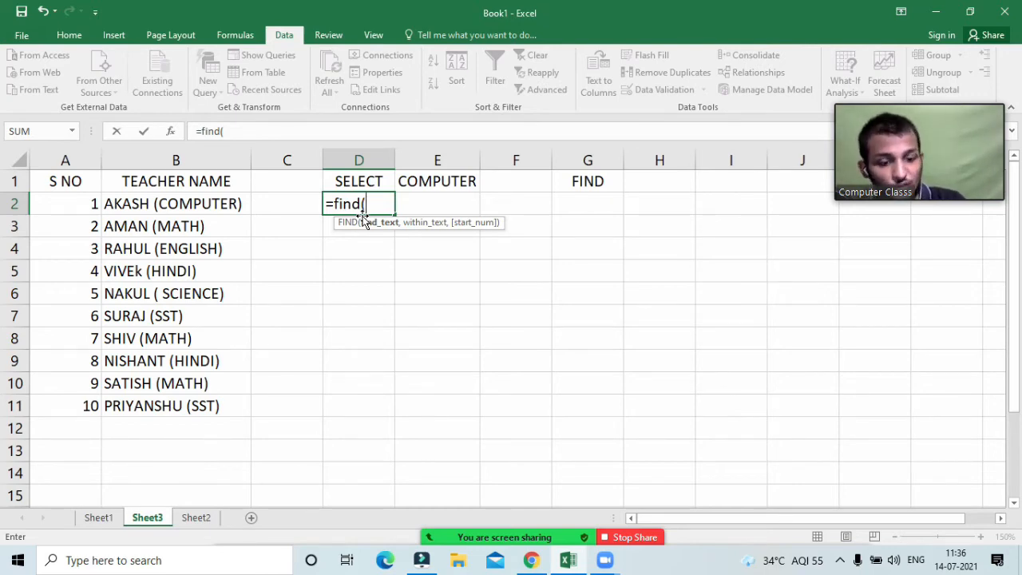
key("Up")
key("Right")
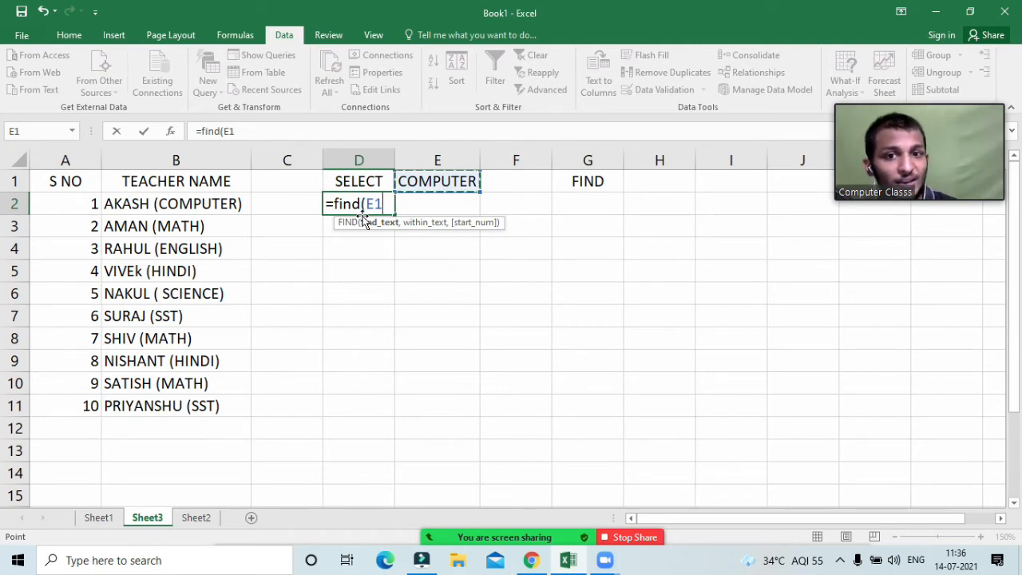
type(",")
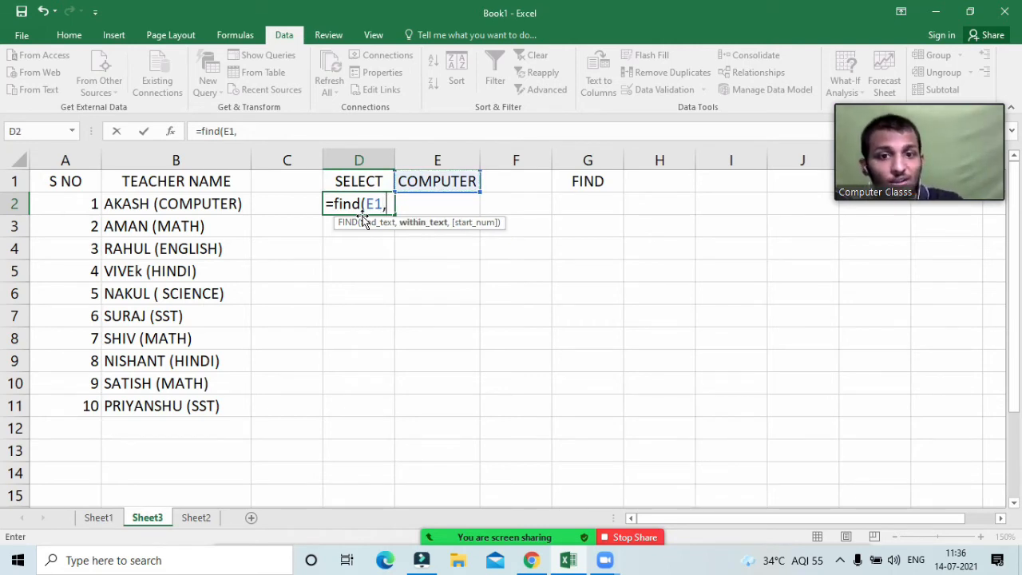
key("Left")
key("Left")
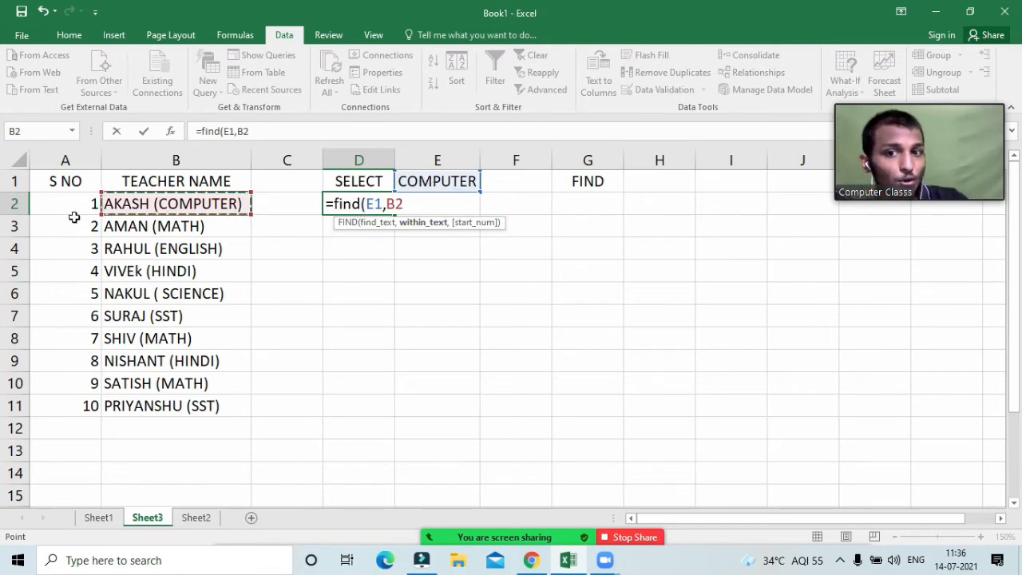
left_click(371, 224)
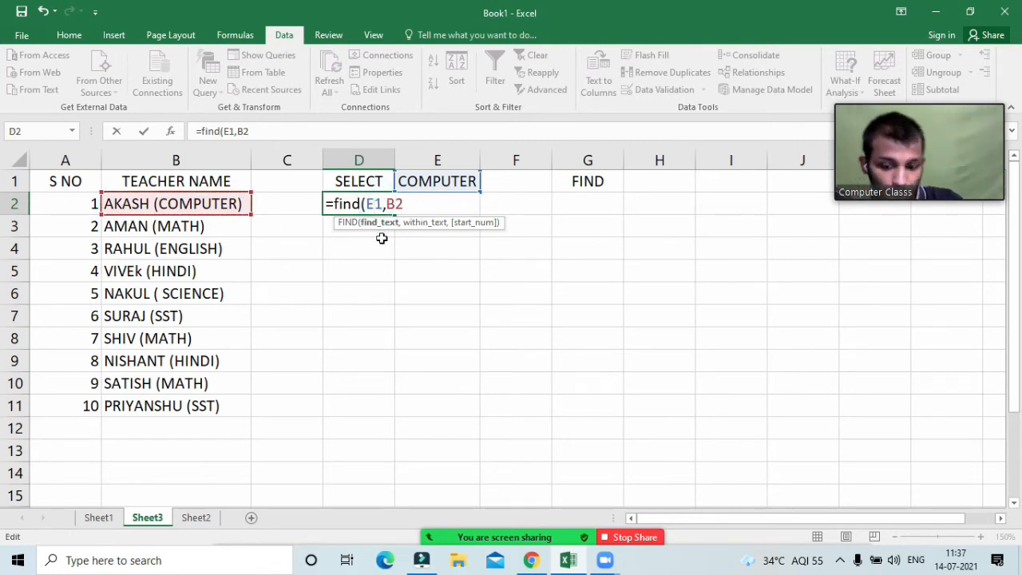
key("F4")
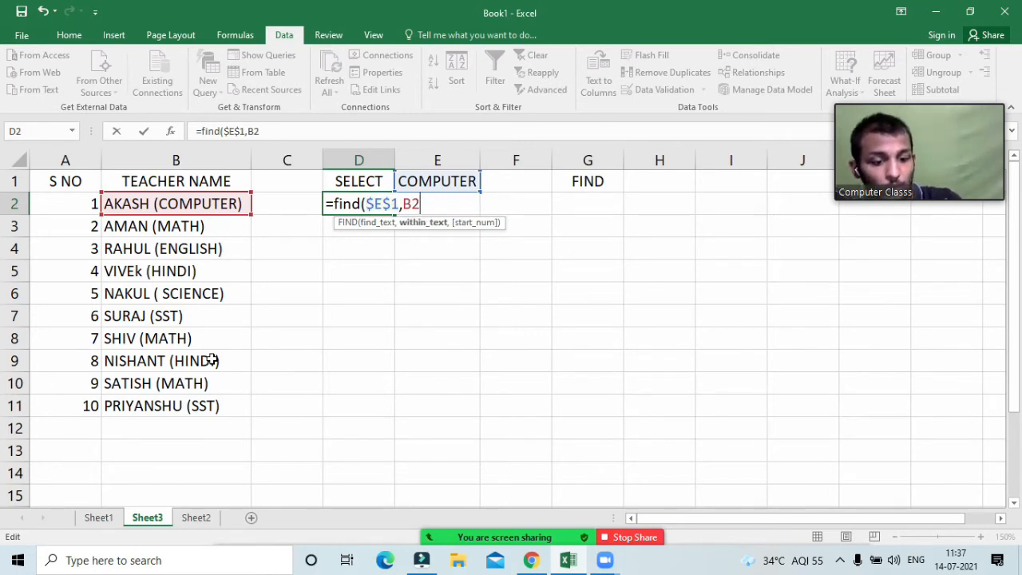
type(")")
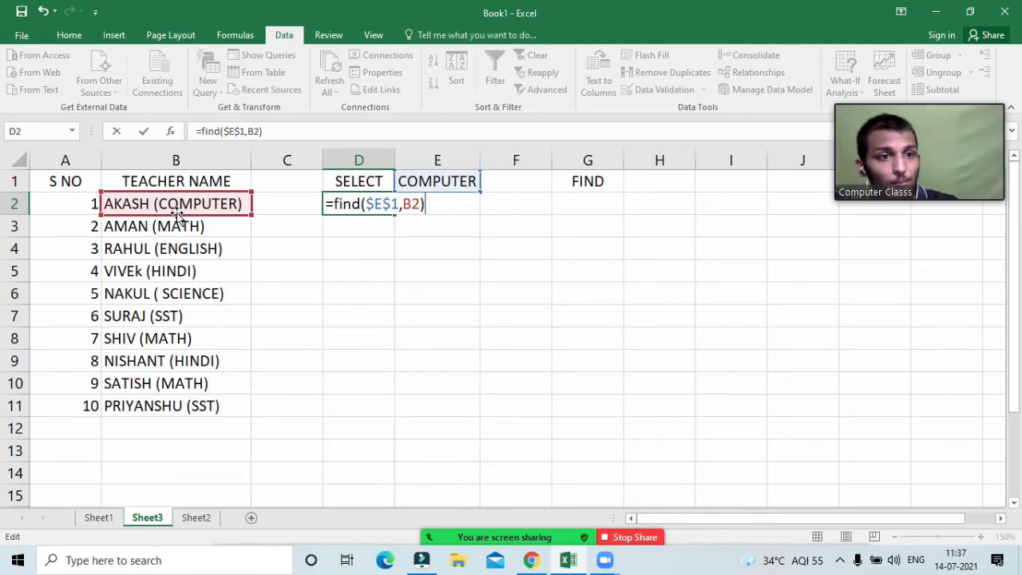
key("Return")
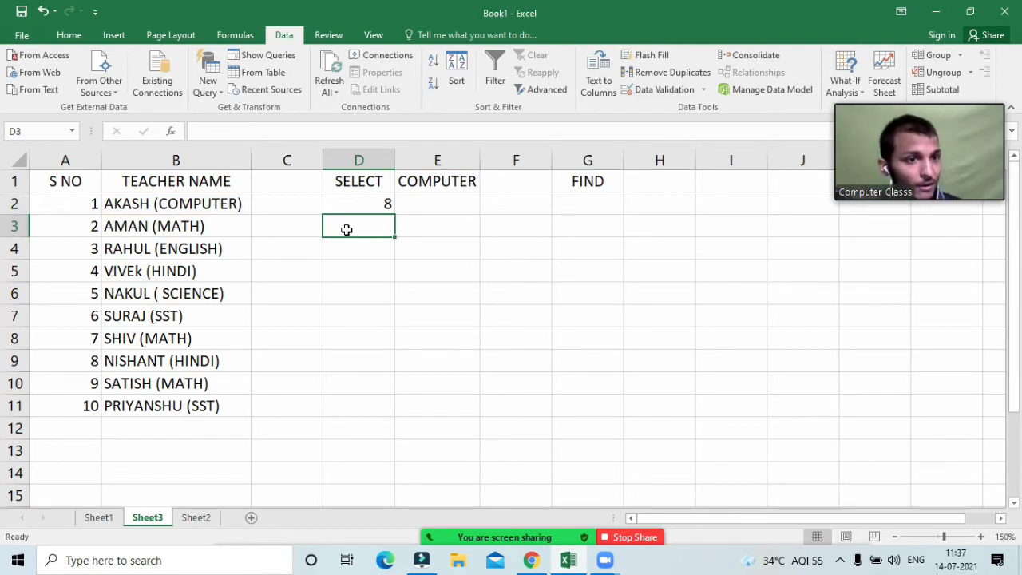
left_click(370, 204)
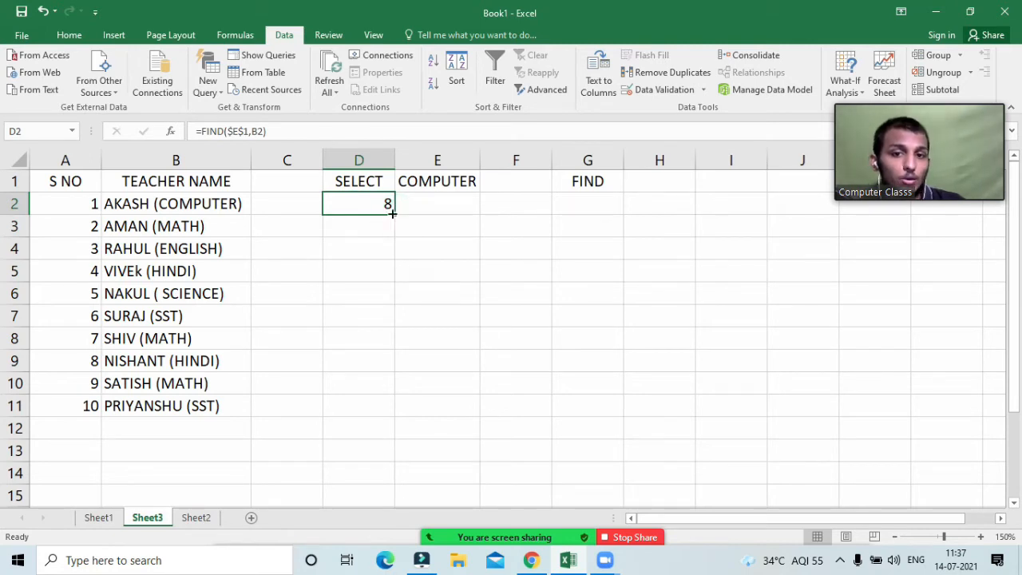
Step: Fill the FIND formula from D2 down to D11 and check the copy in D7
left_click_drag(394, 215, 386, 414)
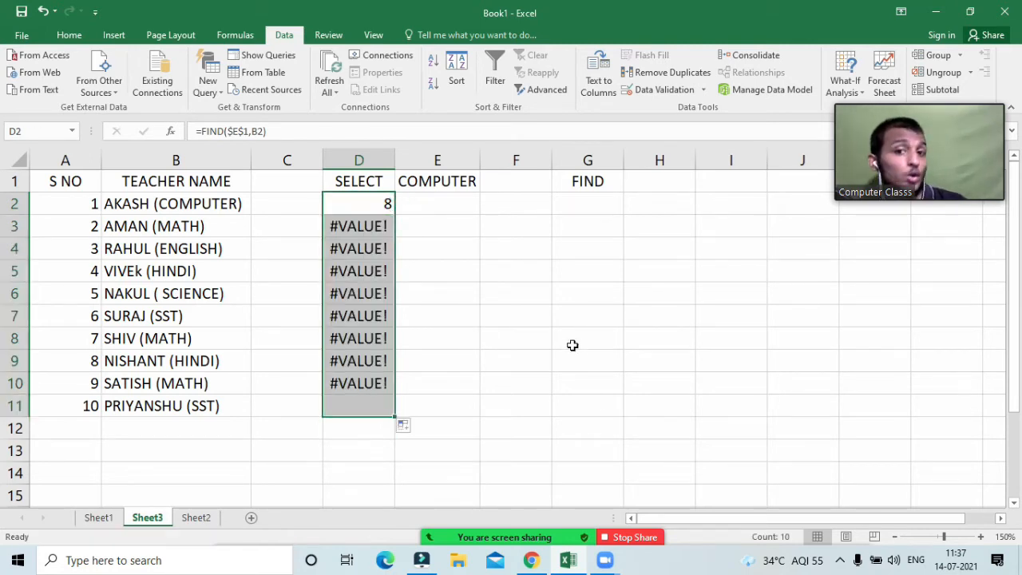
left_click(573, 345)
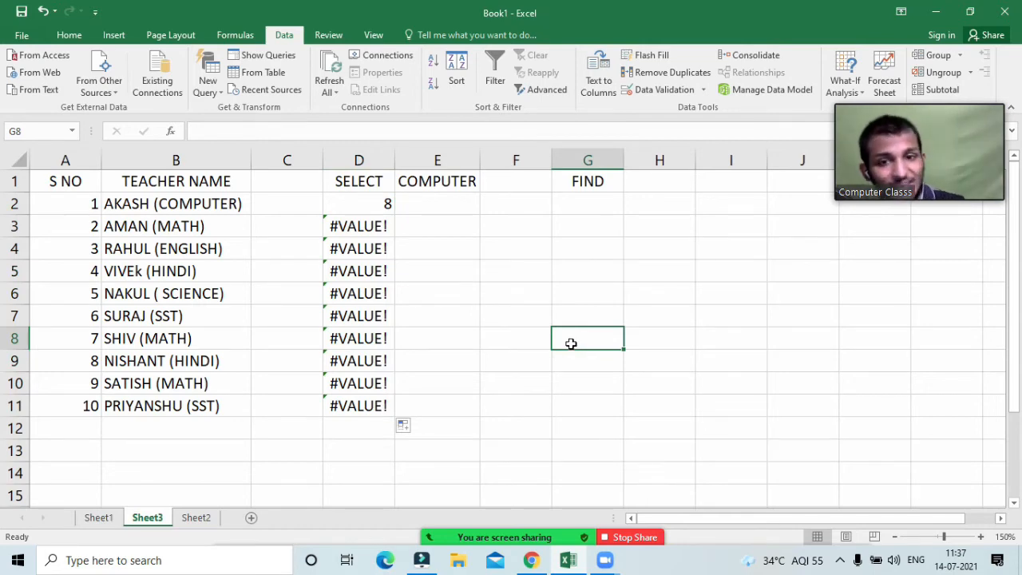
double_click(358, 315)
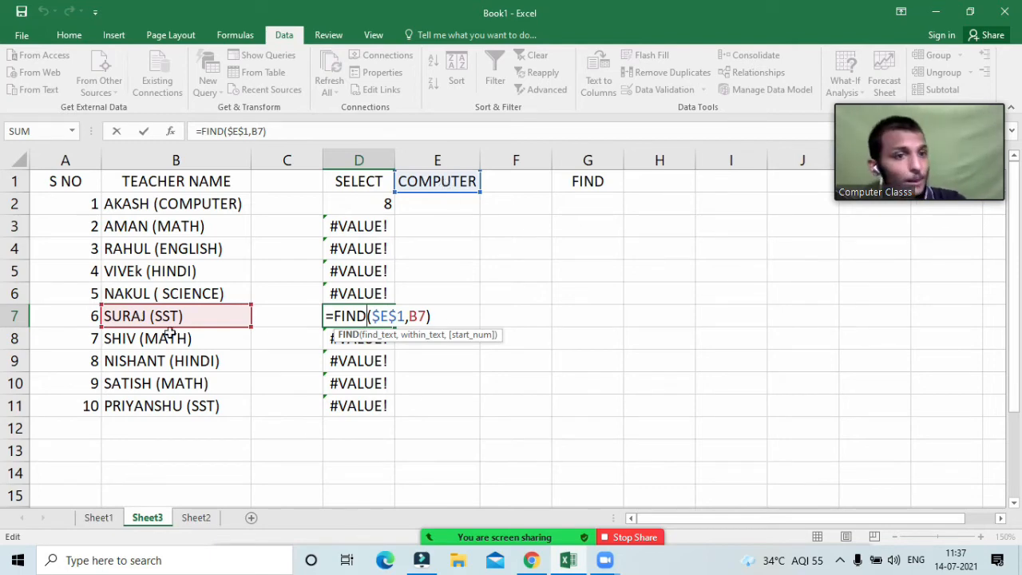
key("Return")
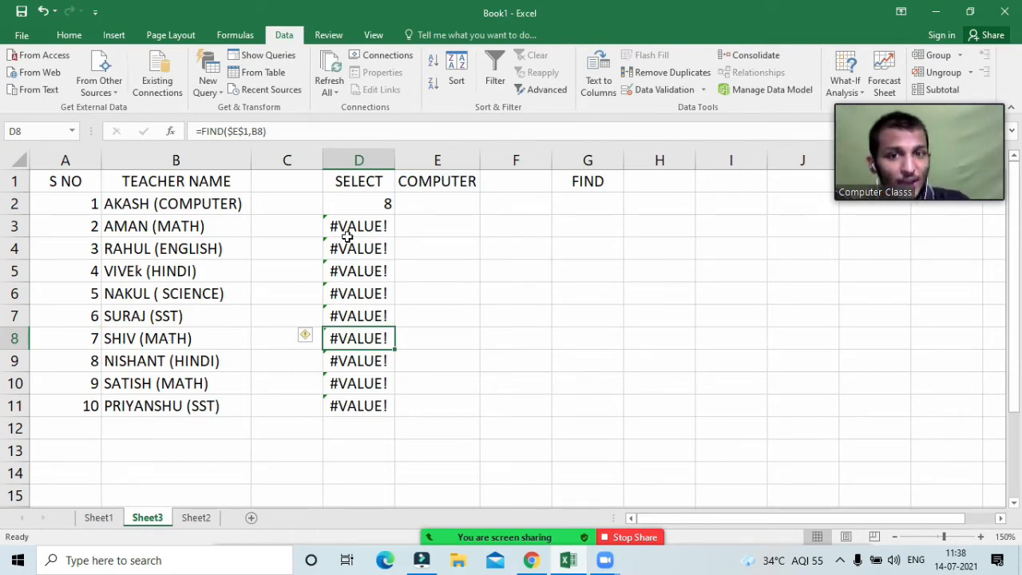
Step: Switch E1 to HINDI and check D5's formula, where HINDI rows return 8 and 10
left_click(441, 182)
left_click(486, 185)
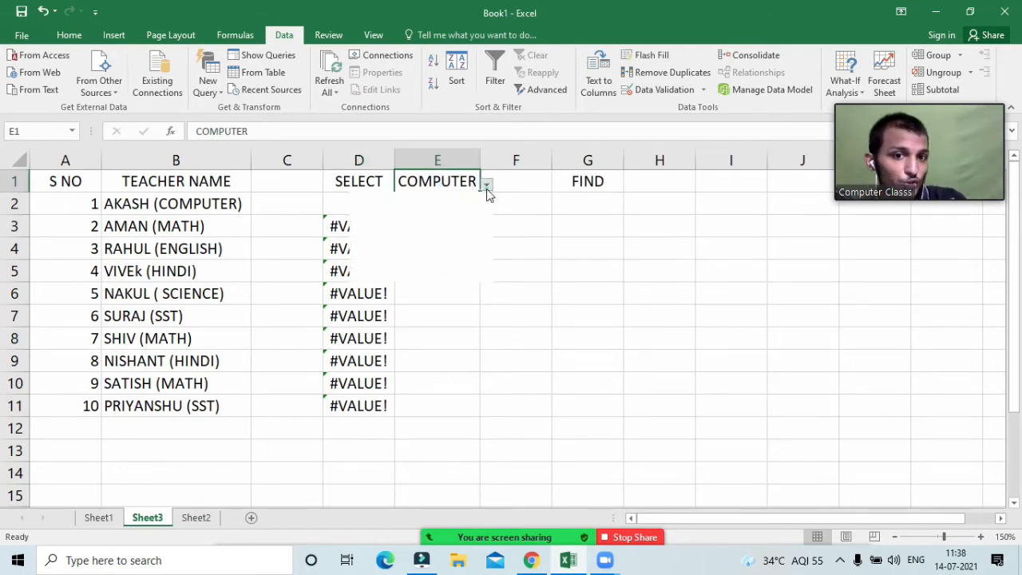
left_click(429, 243)
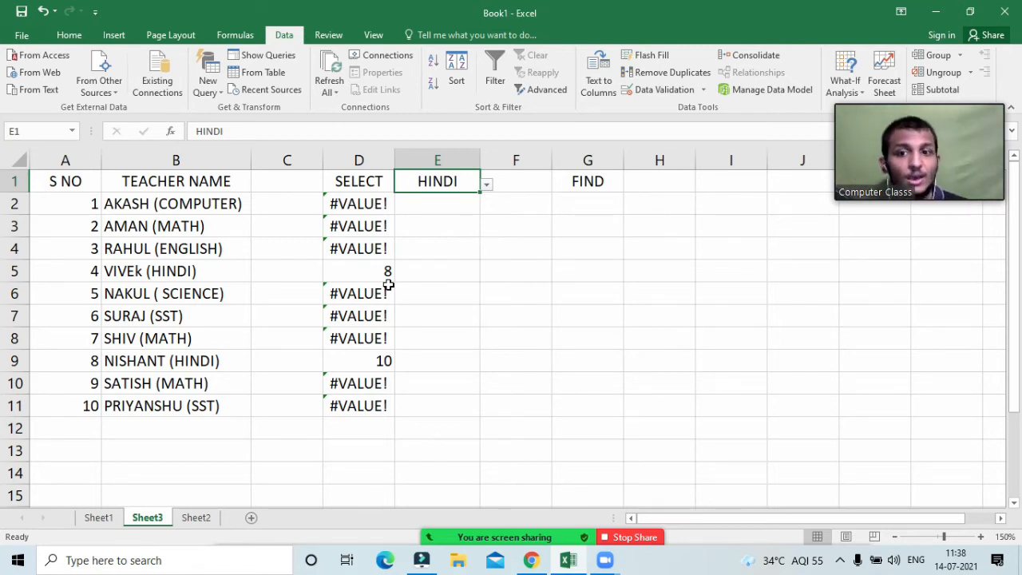
left_click(190, 271)
double_click(378, 271)
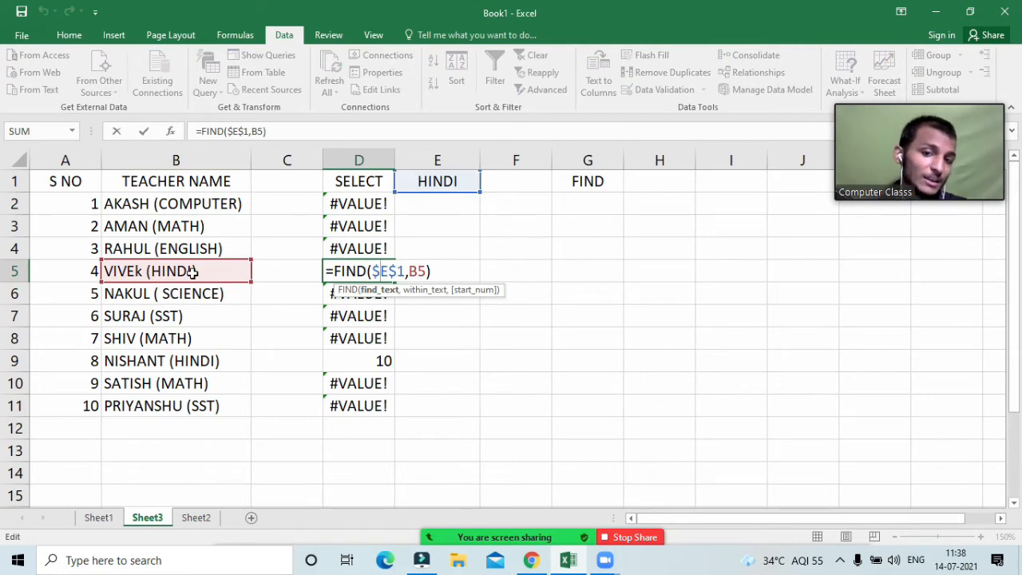
key("Return")
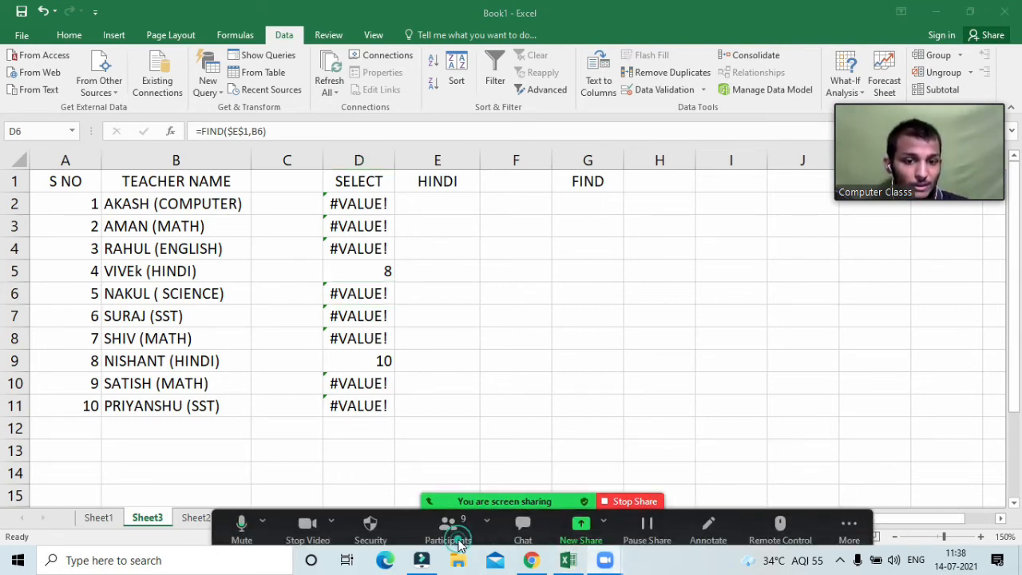
Step: In Zoom's Participants panel, mute all 9 attendees, then ask all to unmute
left_click(448, 528)
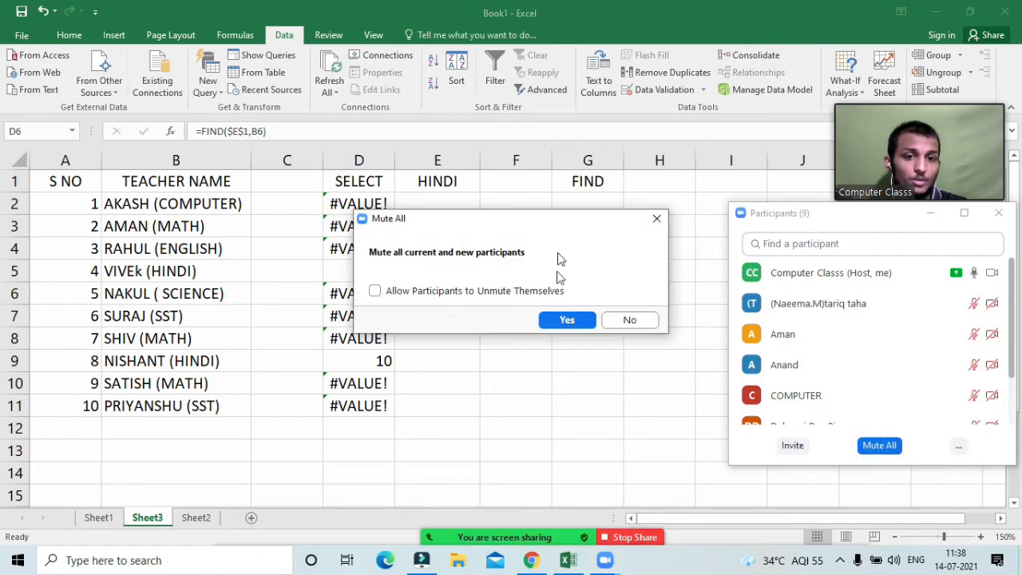
left_click(565, 318)
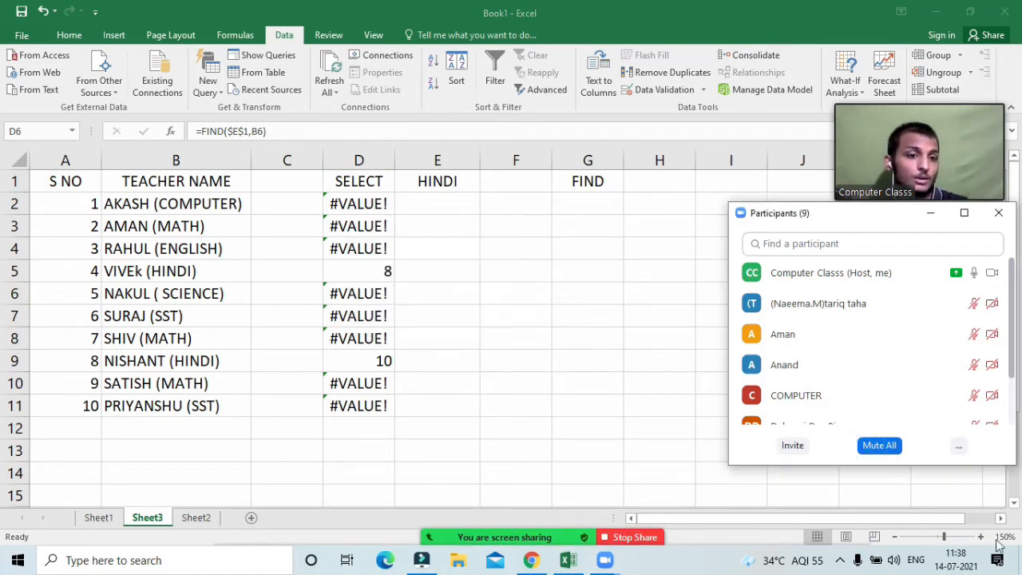
left_click(958, 446)
left_click(915, 421)
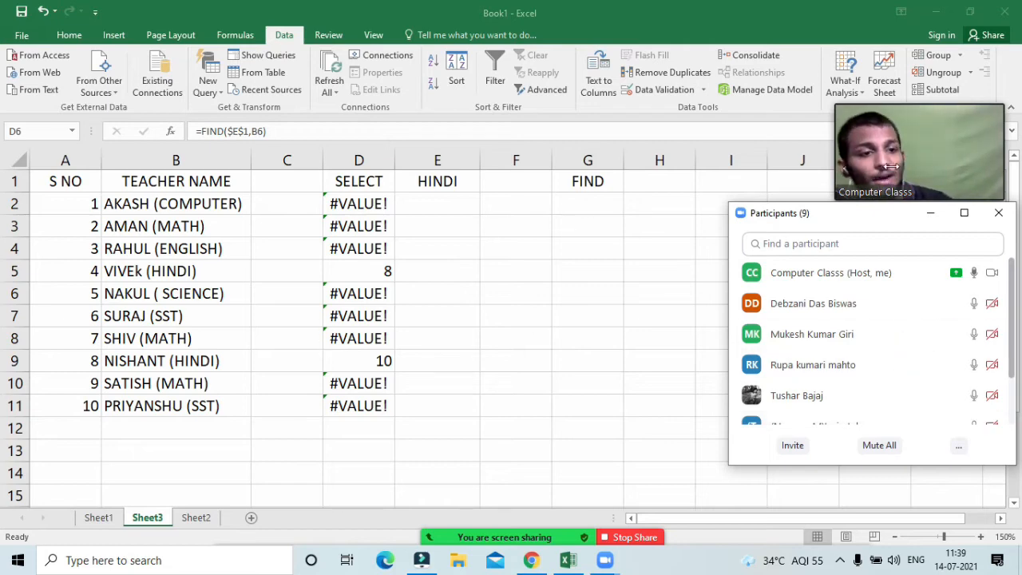
Step: Close the Zoom participants panel and clear the results in D2:D11
left_click(998, 212)
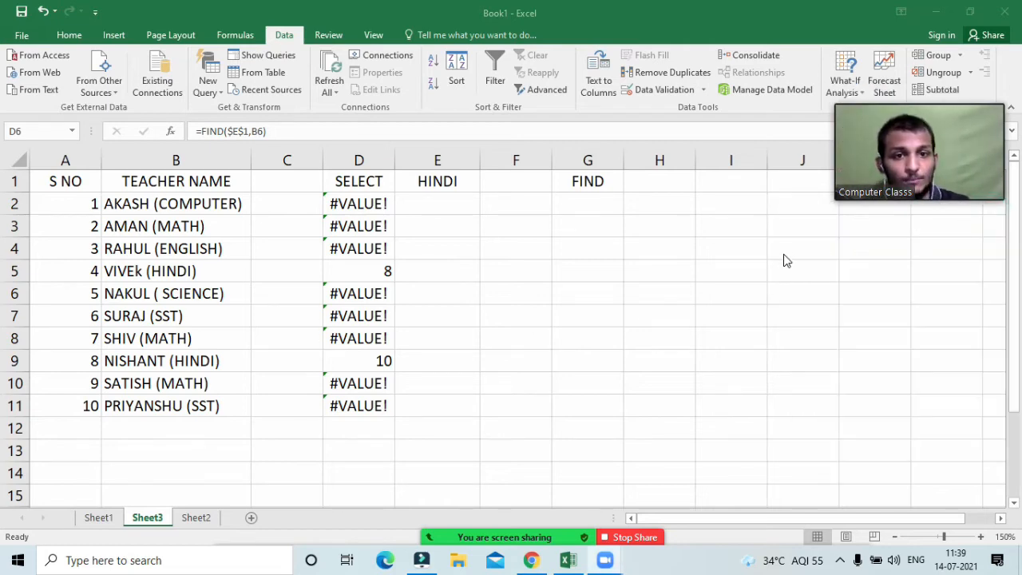
left_click(672, 265)
left_click_drag(382, 201, 397, 395)
key("Delete")
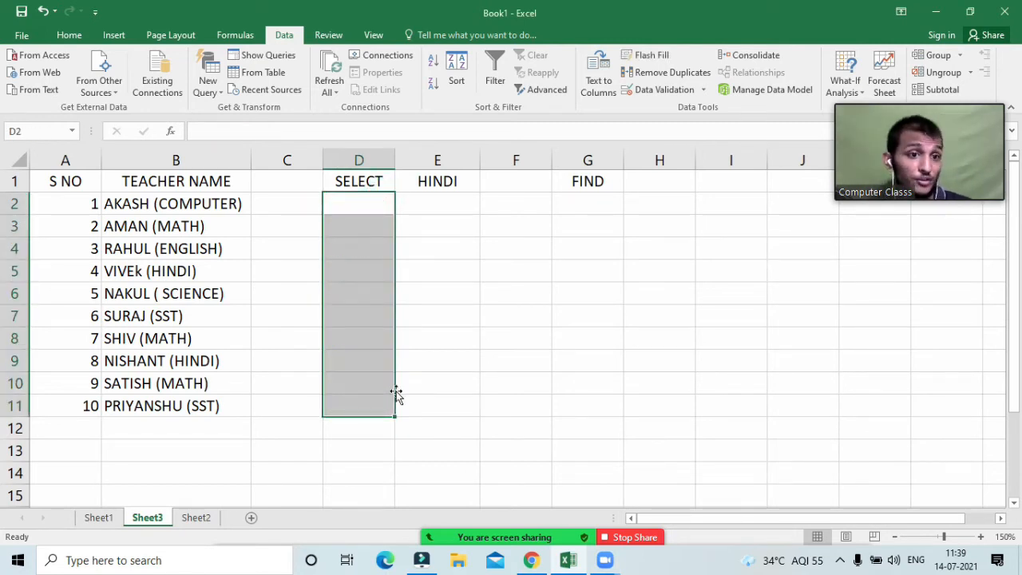
Step: Enter the unlocked formula =FIND(E1,B2) in D2
left_click(343, 219)
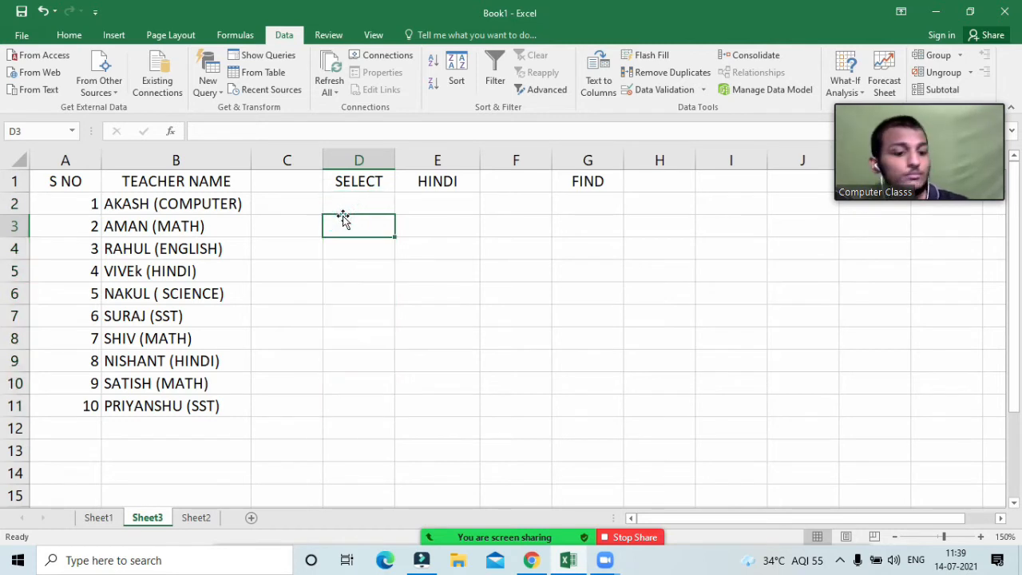
left_click(343, 213)
type("=")
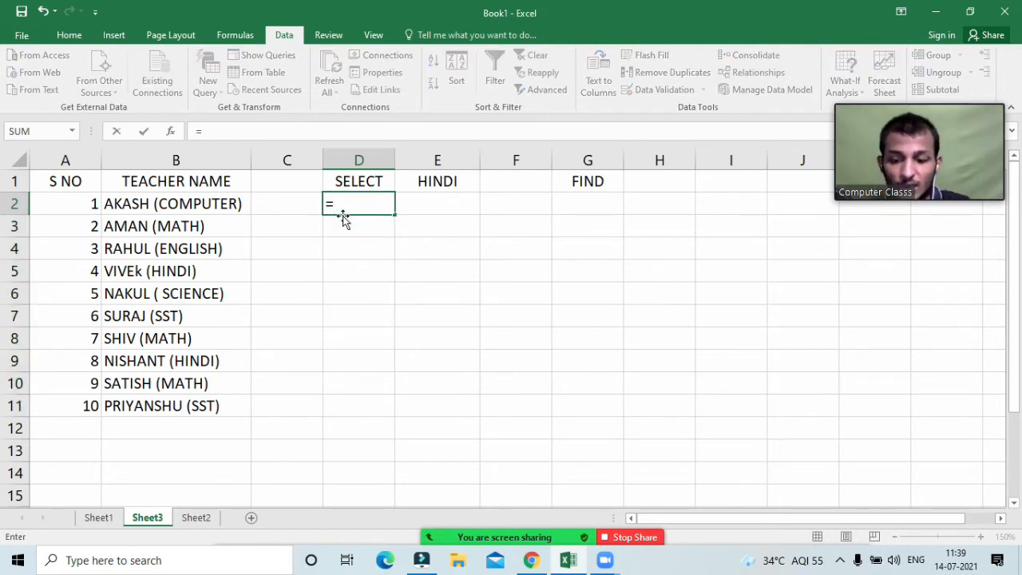
type("find(")
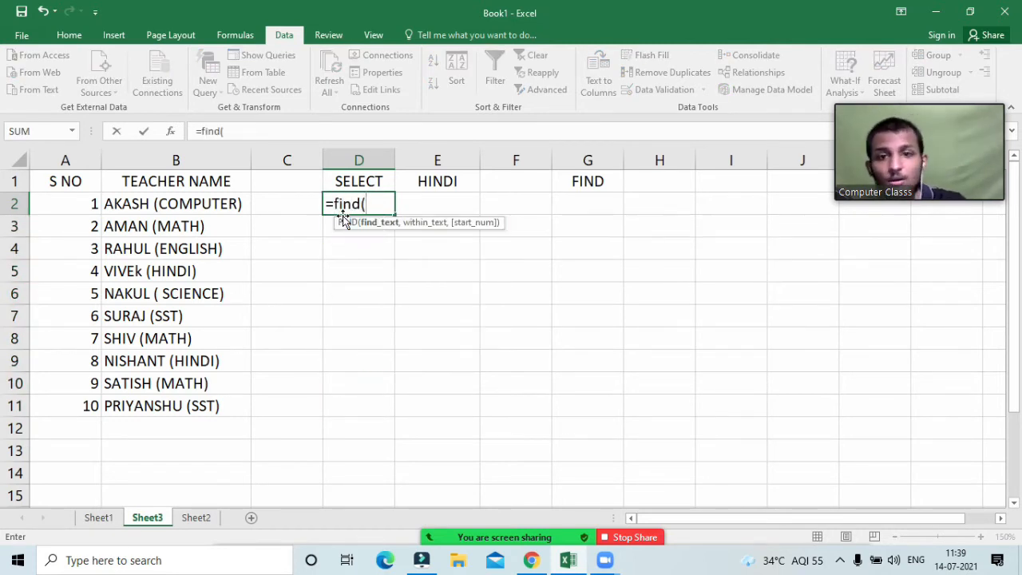
left_click(430, 182)
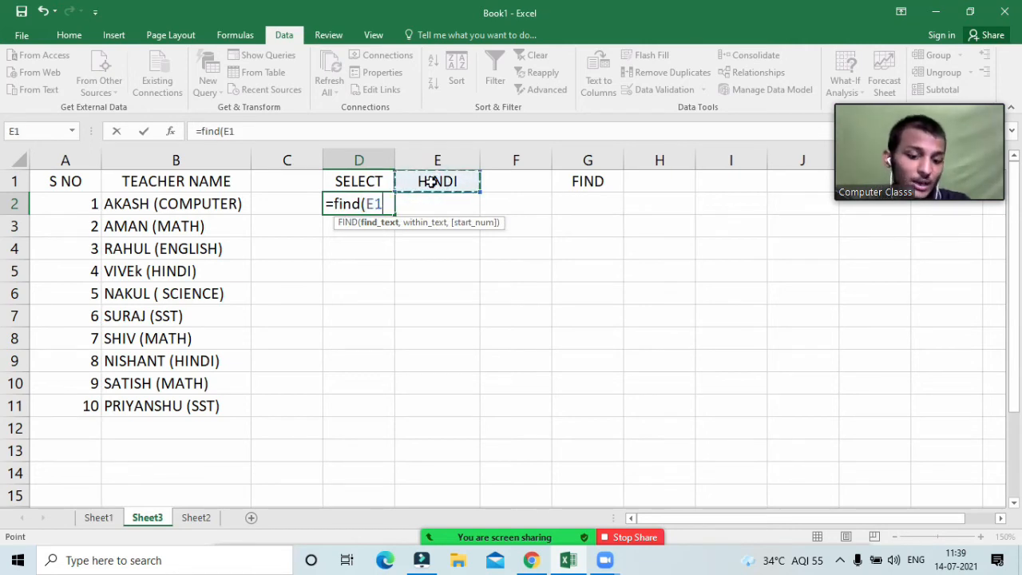
type(",")
left_click(185, 205)
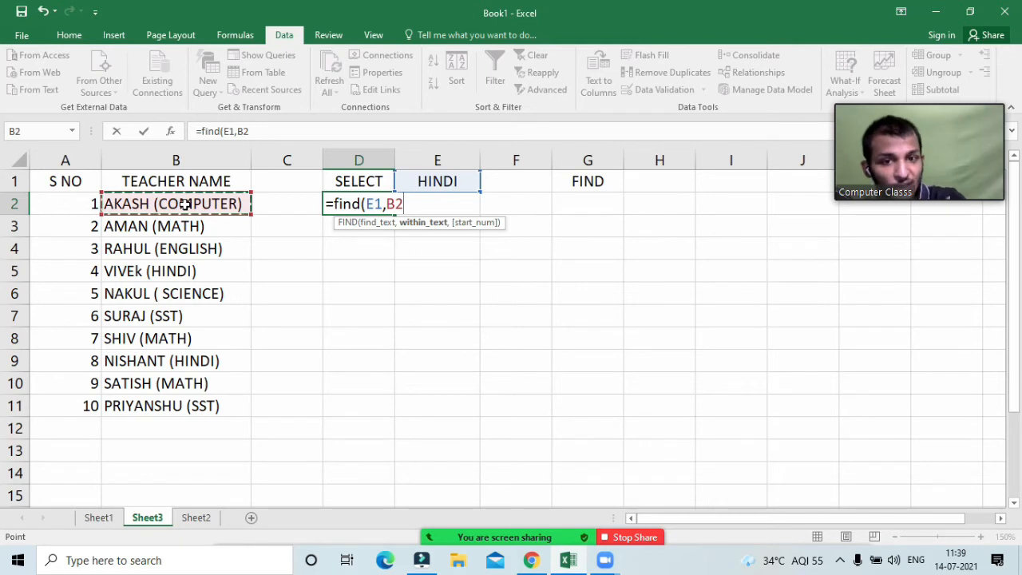
type(")")
key("Return")
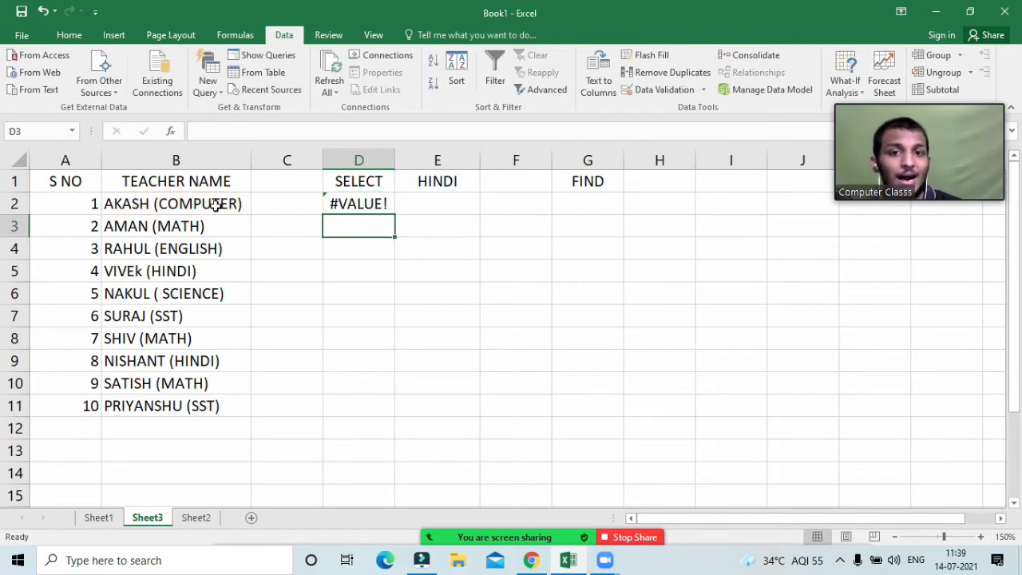
Step: Fill the unlocked formula down to D11, giving #VALUE! in D2 and 1 below
left_click(451, 180)
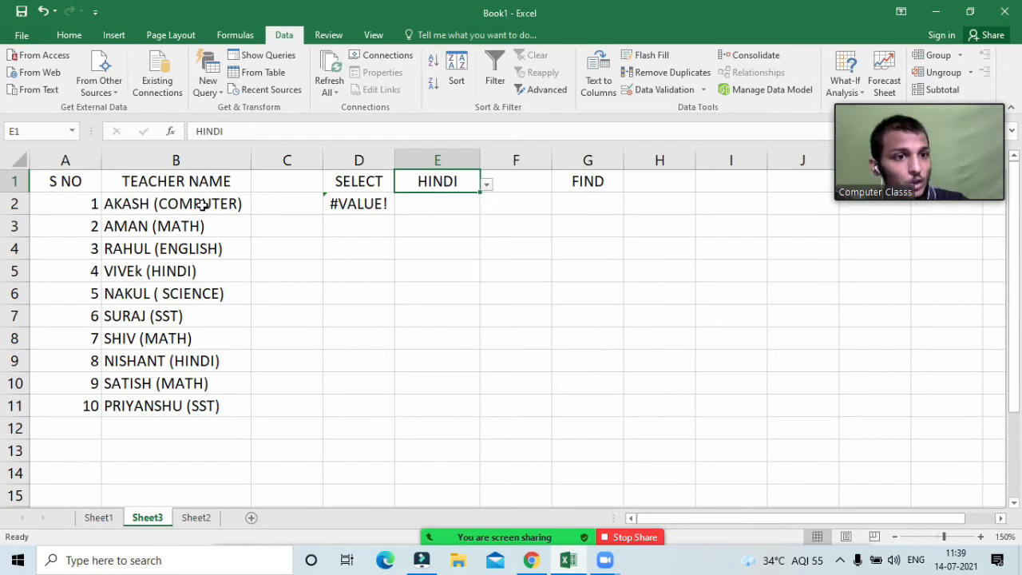
left_click(372, 205)
left_click_drag(393, 214, 390, 407)
left_click(522, 389)
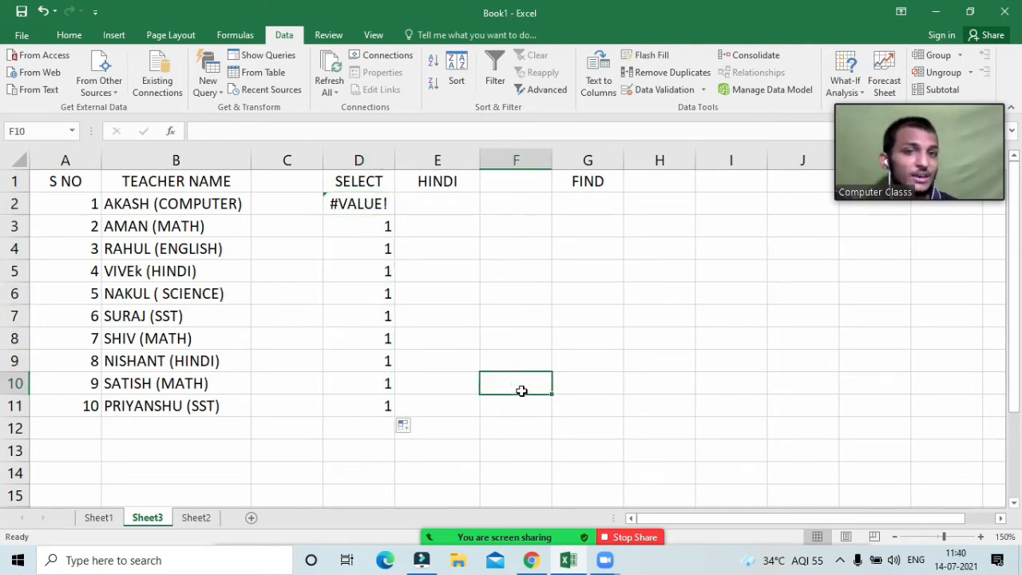
left_click(375, 396)
key("ctrl+Up")
Step: Inspect D11's shifted =FIND(E10,B11) references, then clear D2's #VALUE! result
double_click(374, 397)
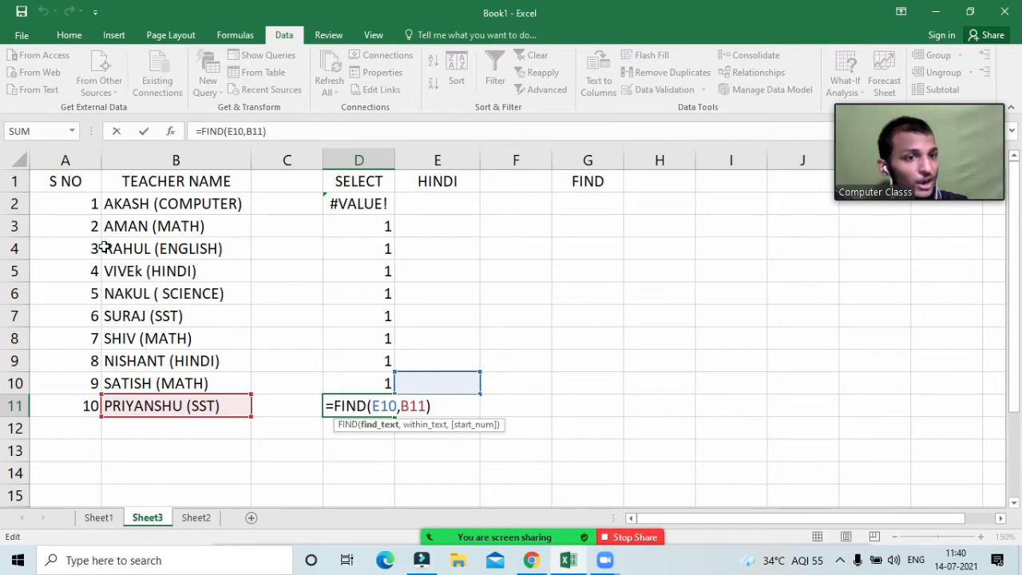
key("Return")
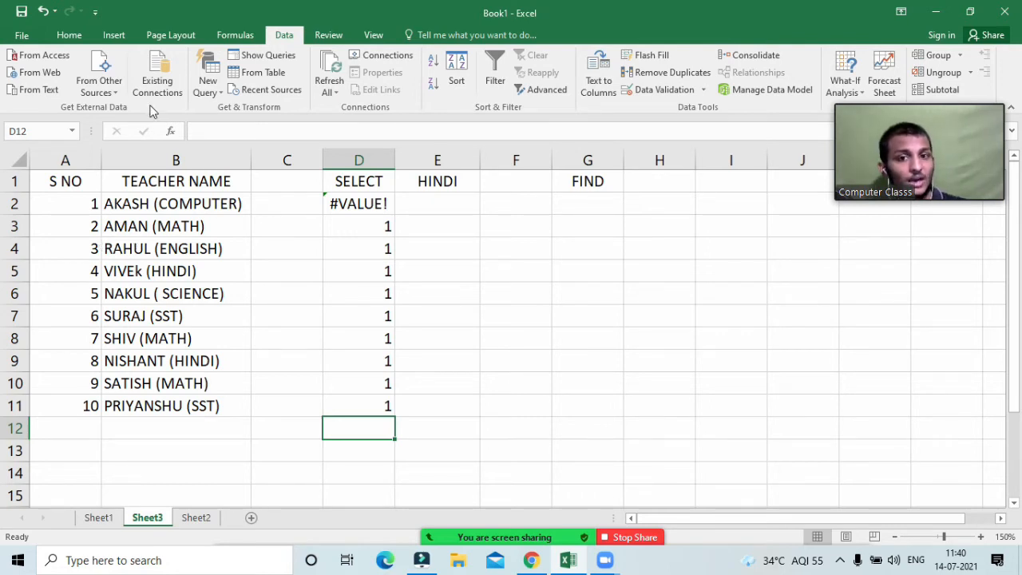
left_click_drag(363, 204, 378, 415)
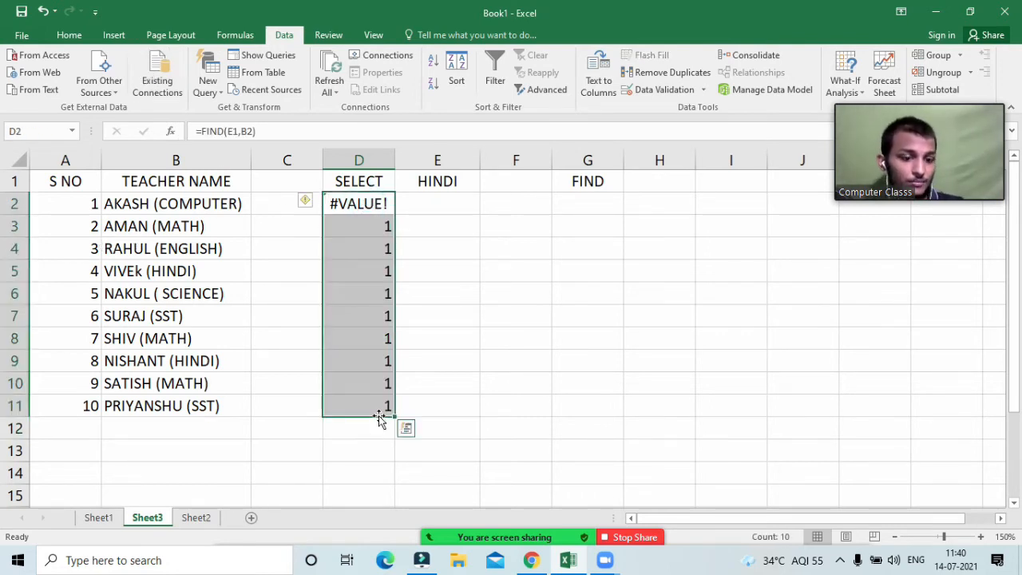
key("BackSpace")
key("Return")
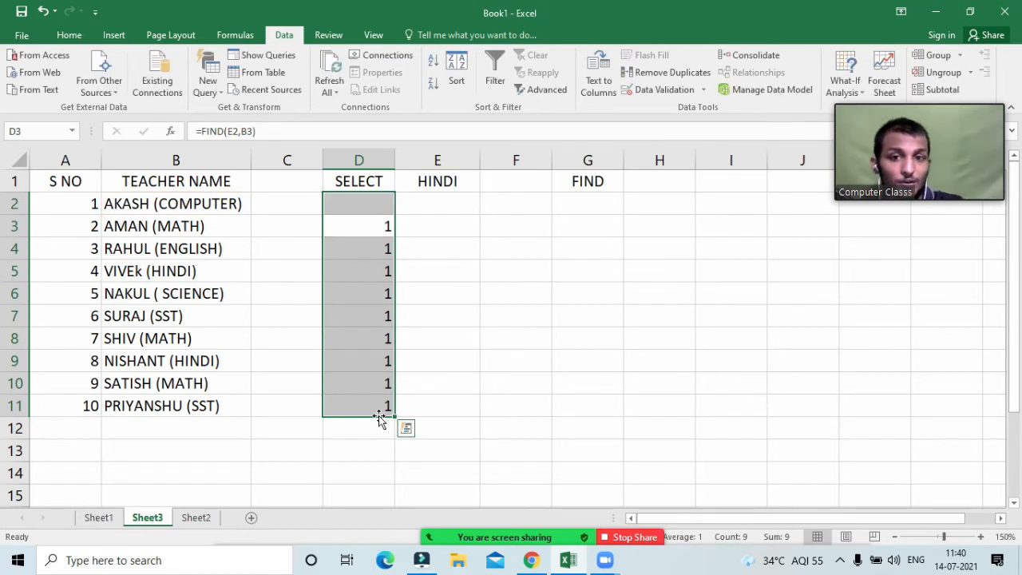
Step: Clear the remaining values in D2:D11, then highlight E1 and the teacher names B2:B11
left_click(382, 337)
left_click(387, 207)
left_click_drag(387, 342, 384, 396)
key("Delete")
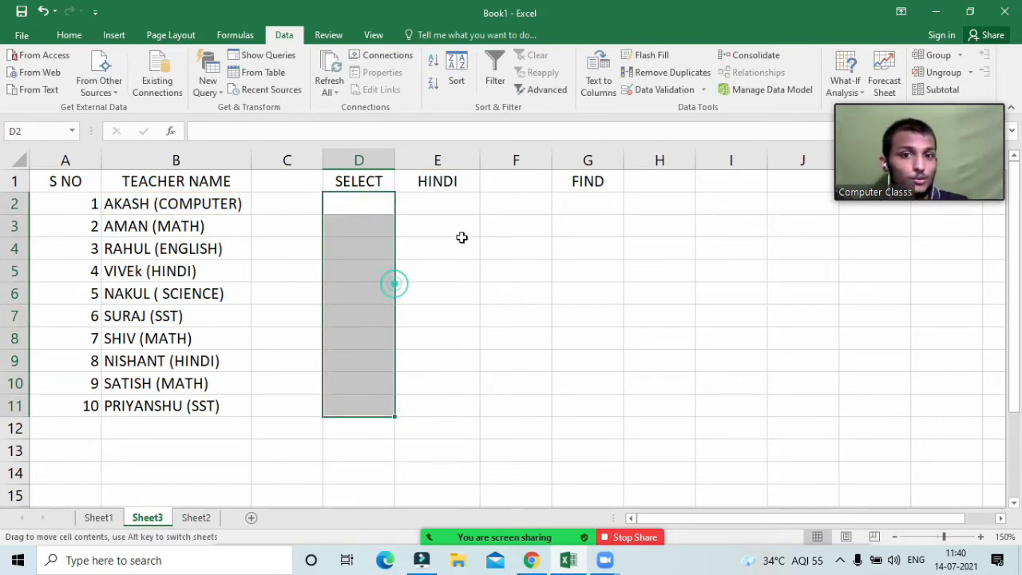
left_click(456, 187)
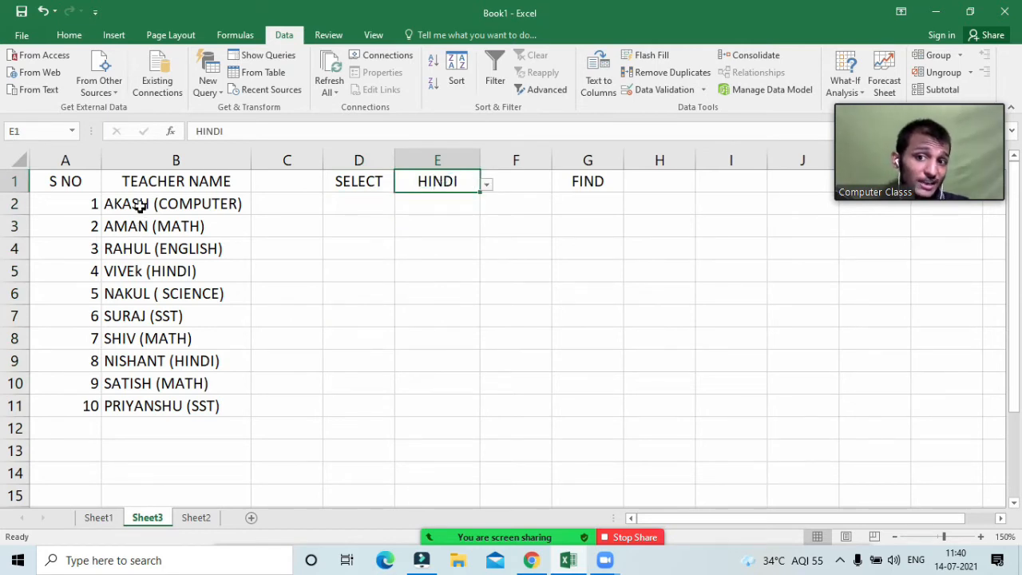
left_click_drag(141, 206, 177, 403)
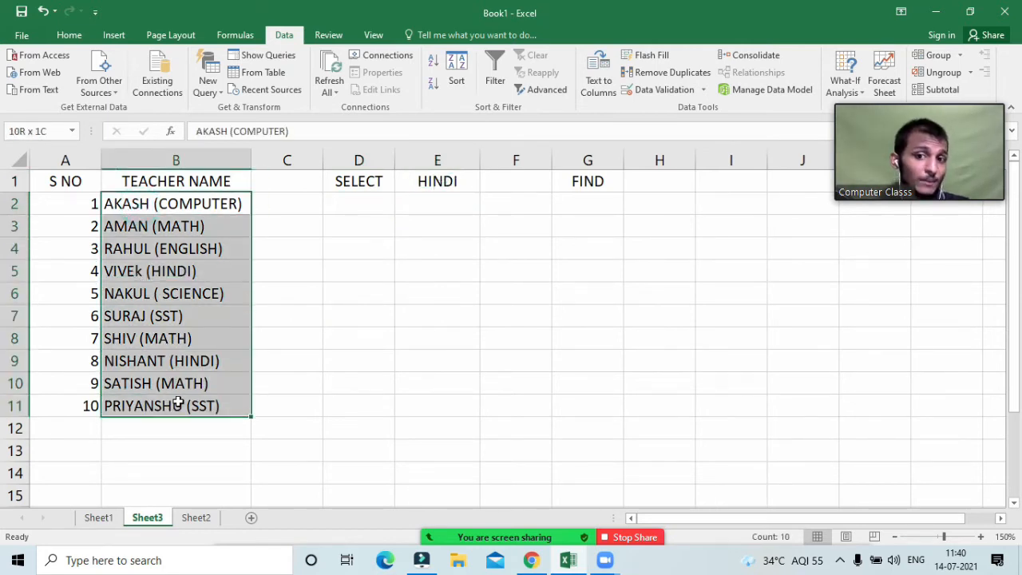
Step: Re-enter =FIND($E$1,B2) in D2, which shows #VALUE! for the first teacher
left_click(447, 177)
left_click_drag(187, 210, 199, 407)
left_click(370, 197)
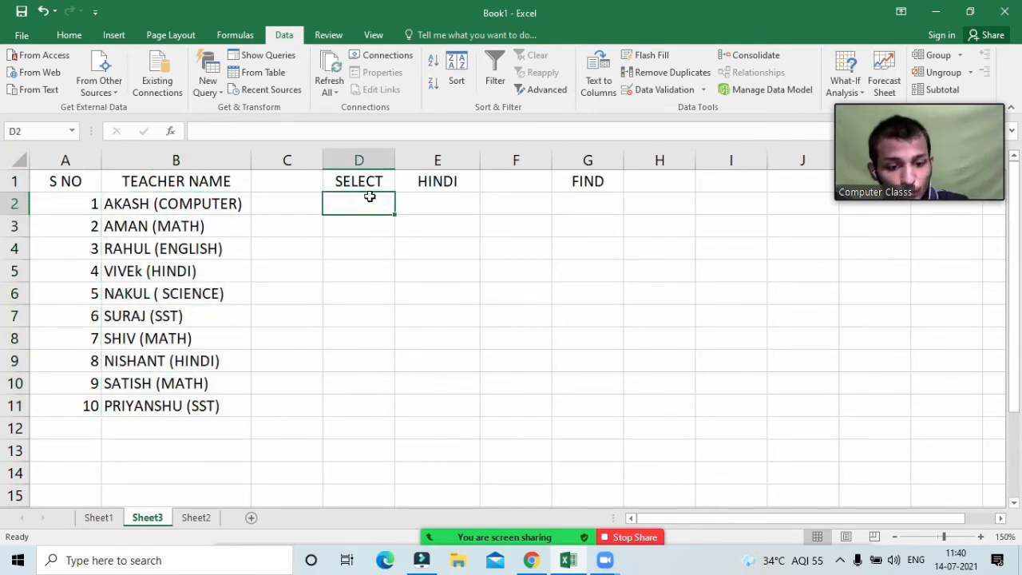
type("=find(")
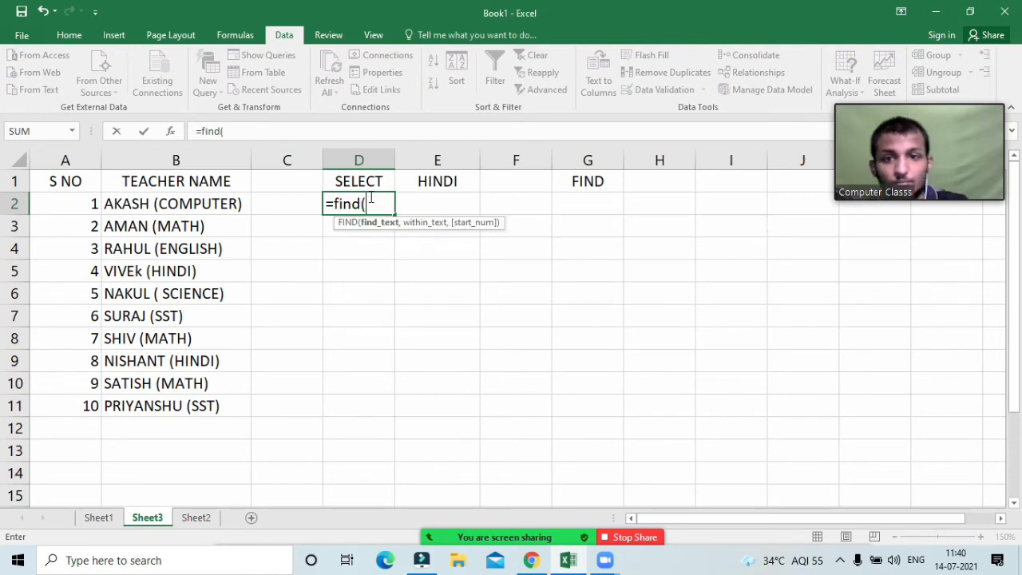
left_click(431, 181)
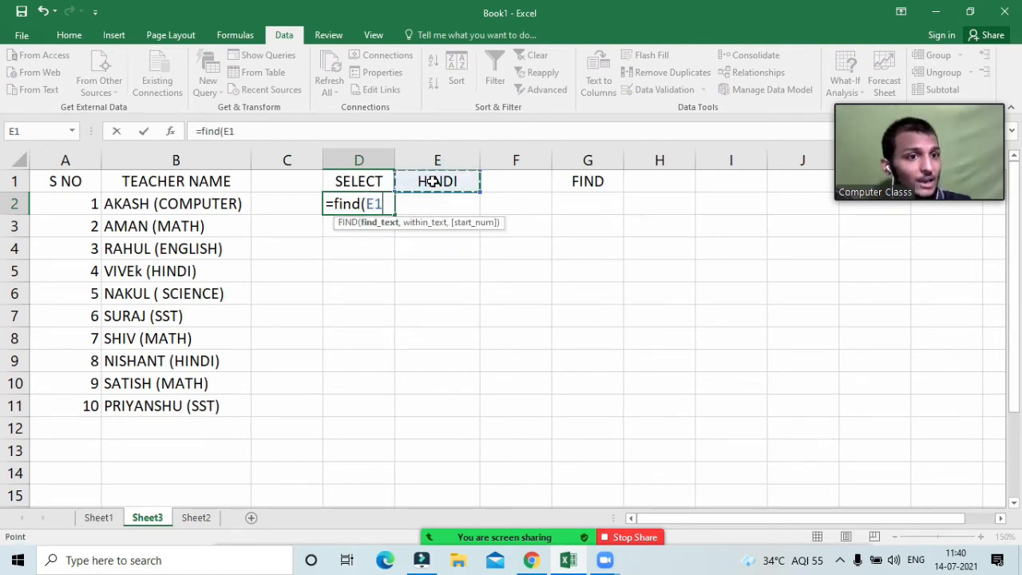
key("F4")
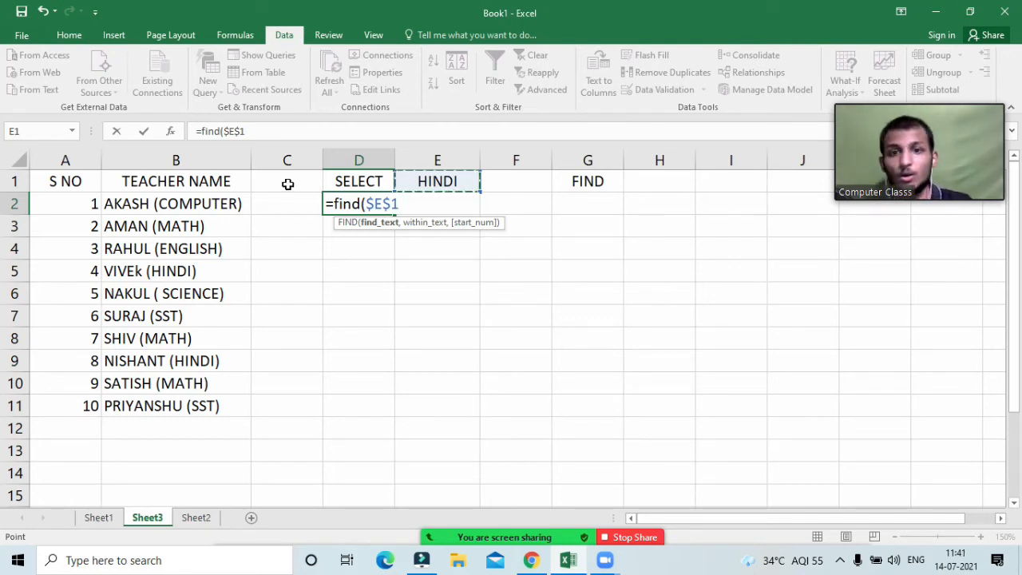
type(",")
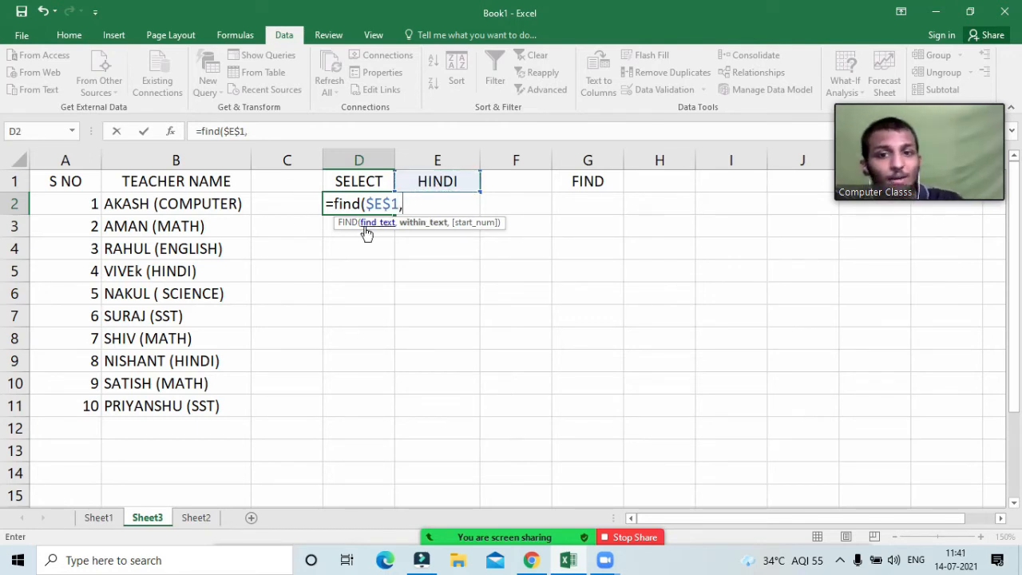
left_click(206, 203)
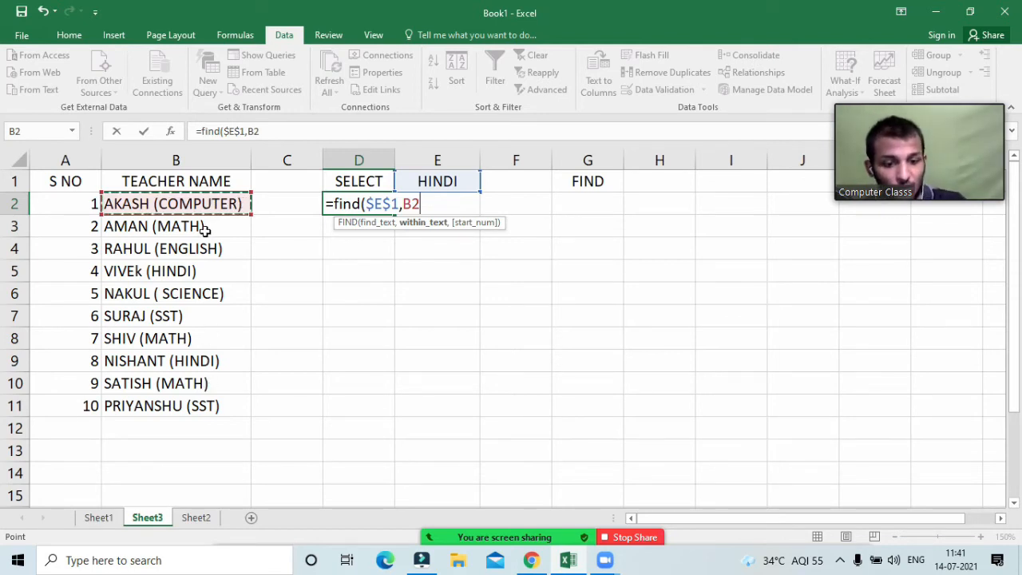
type(")")
key("Return")
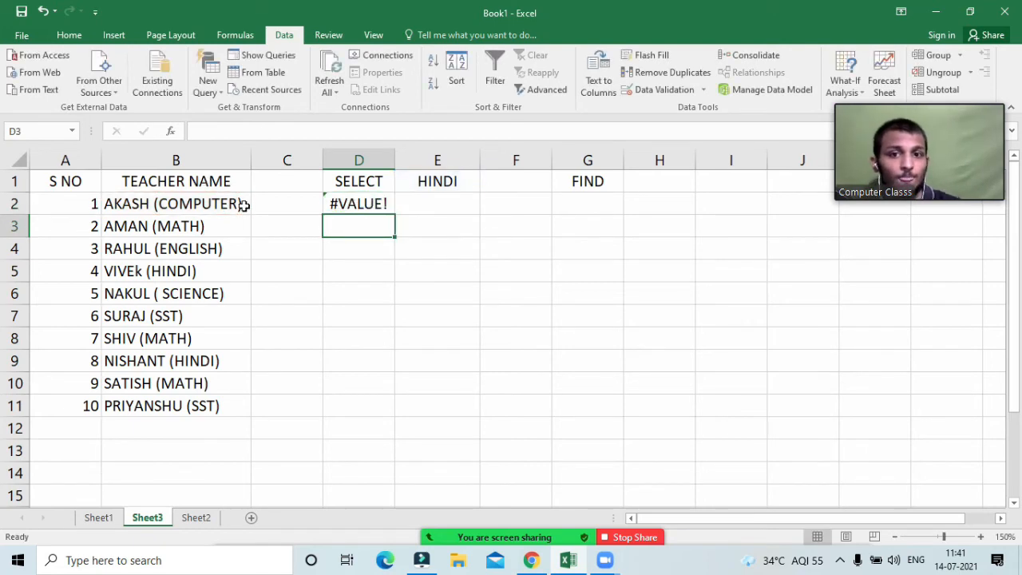
Step: Fill =FIND($E$1,B2) down to D11 and confirm D11 still references $E$1
left_click(388, 208)
left_click_drag(397, 214, 388, 414)
left_click(456, 377)
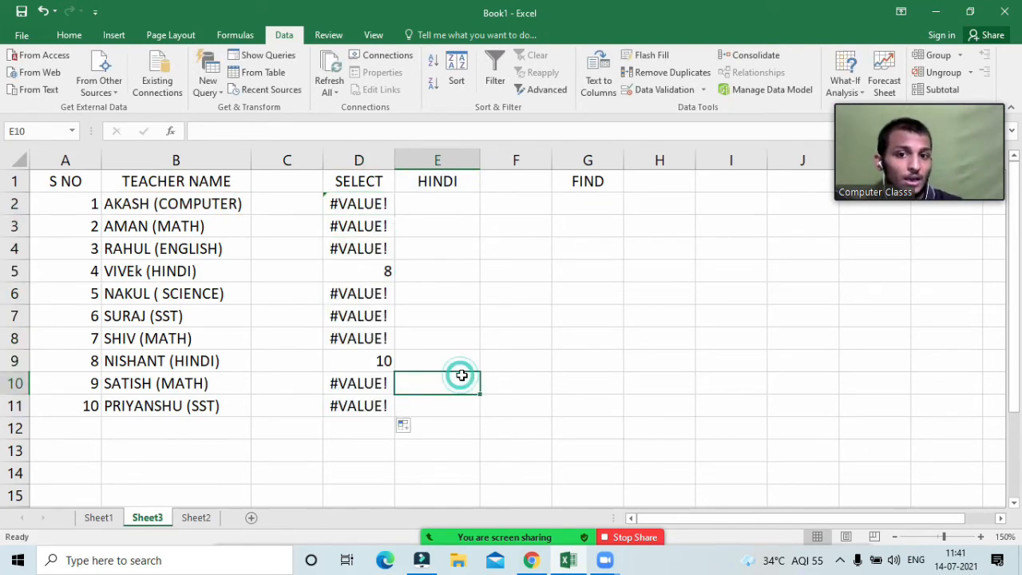
left_click(354, 415)
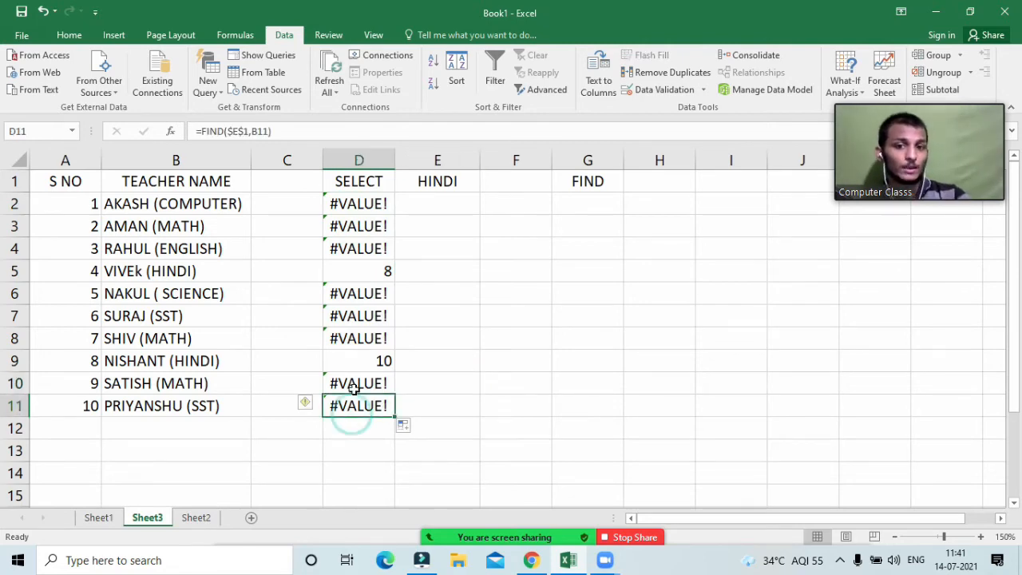
double_click(359, 409)
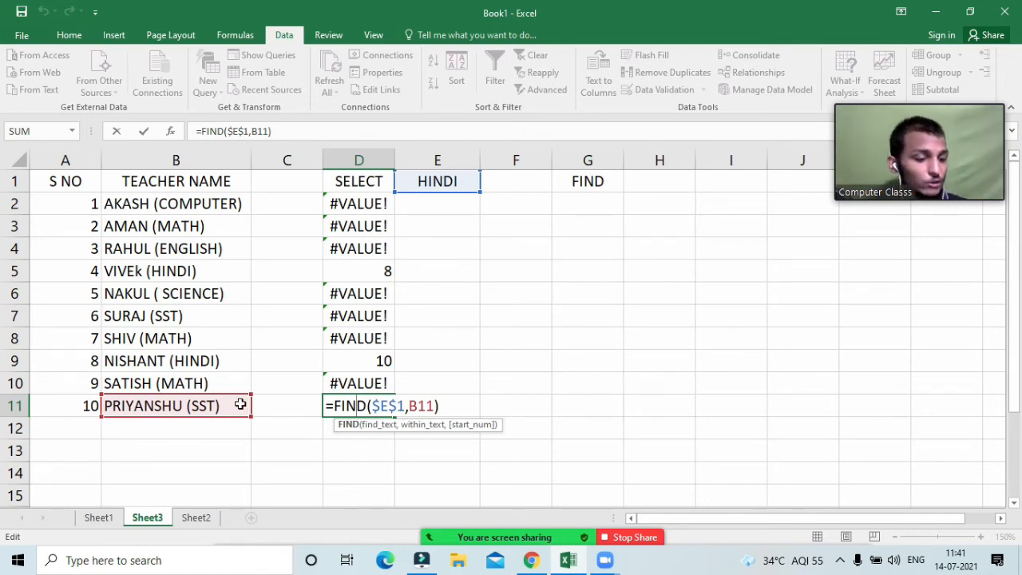
key("Return")
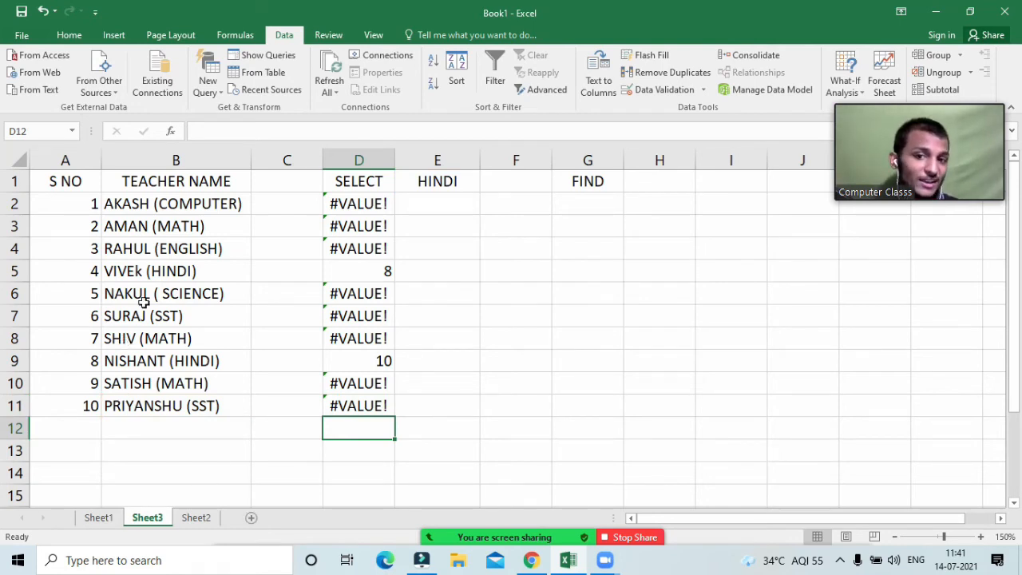
Step: Point out the HINDI and MATH teachers, then set E1 to MATH
left_click(144, 275)
left_click(153, 341)
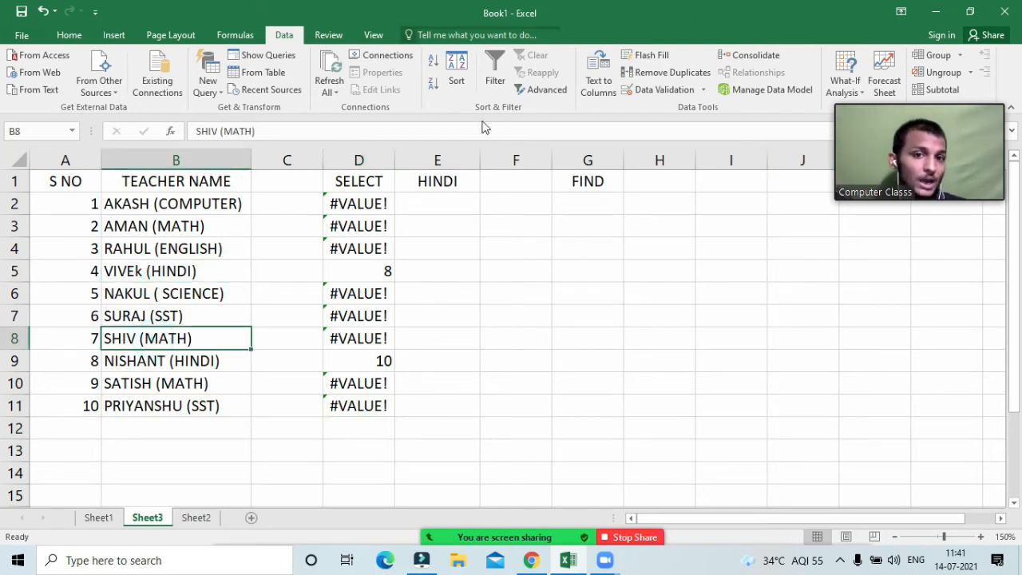
left_click(458, 181)
left_click(486, 185)
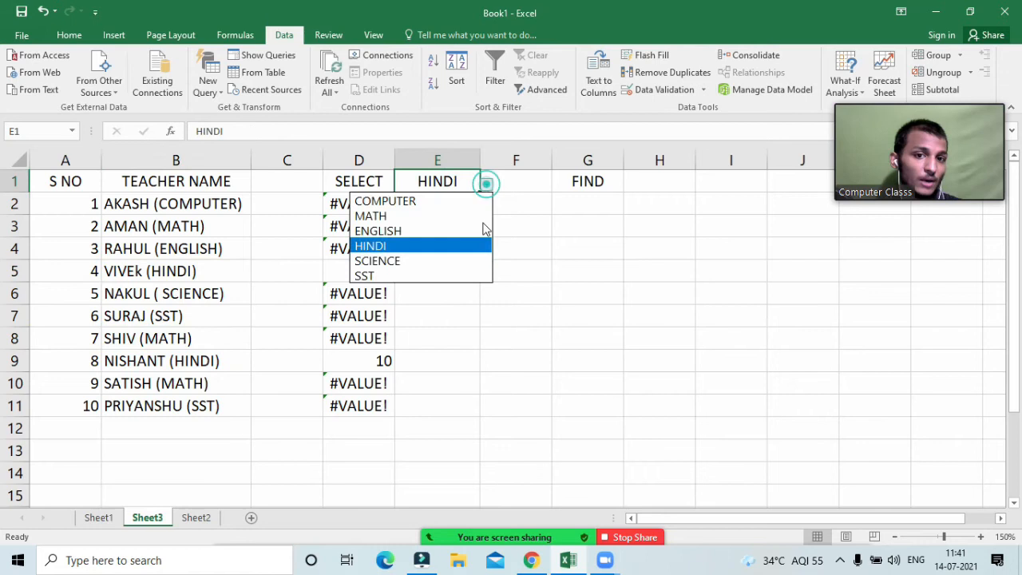
left_click(435, 215)
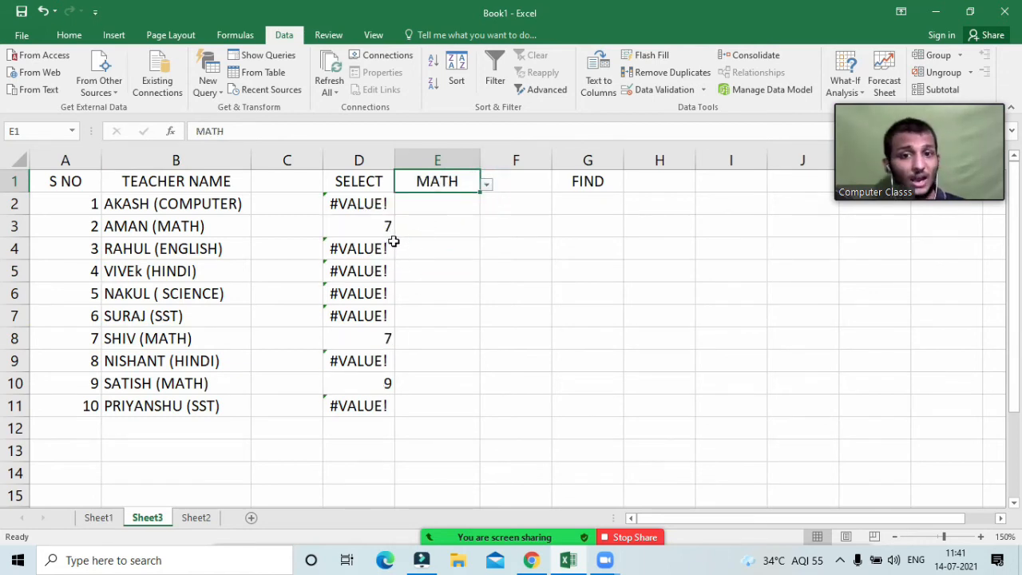
Step: Review the recalculated column D, where rows 3, 8 and 10 return 7, 7 and 9
left_click(377, 228)
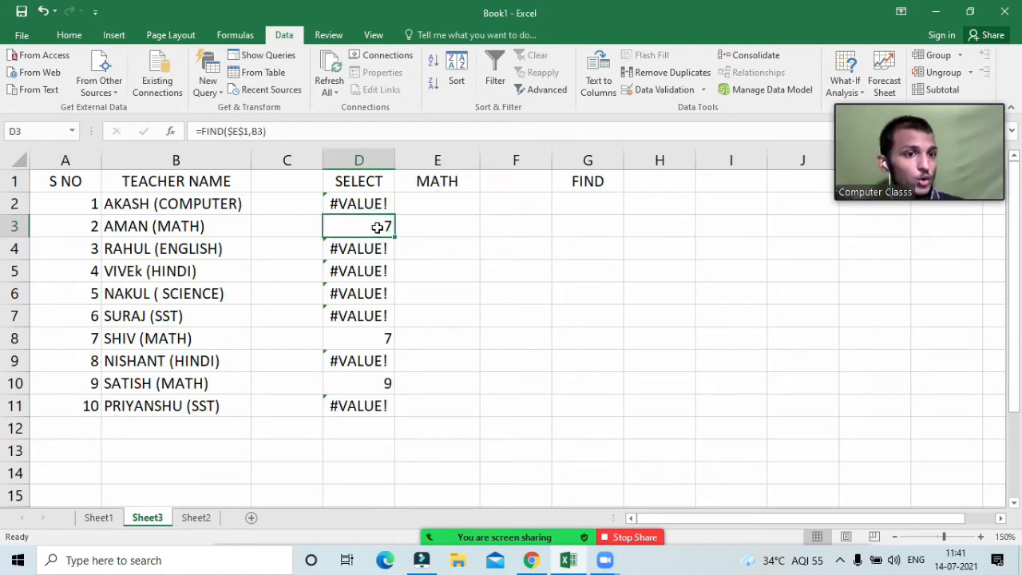
left_click(442, 250)
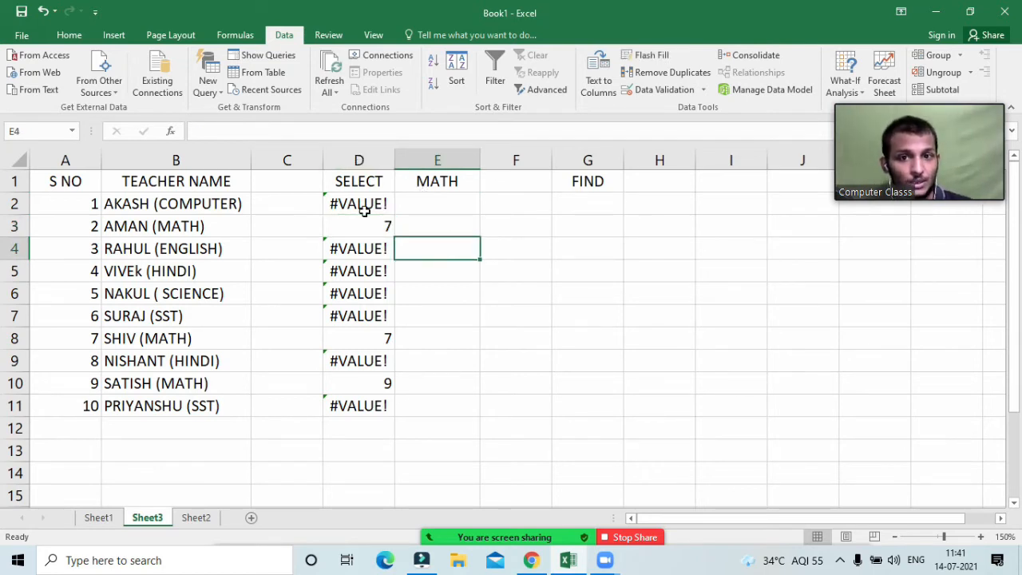
left_click_drag(363, 203, 376, 406)
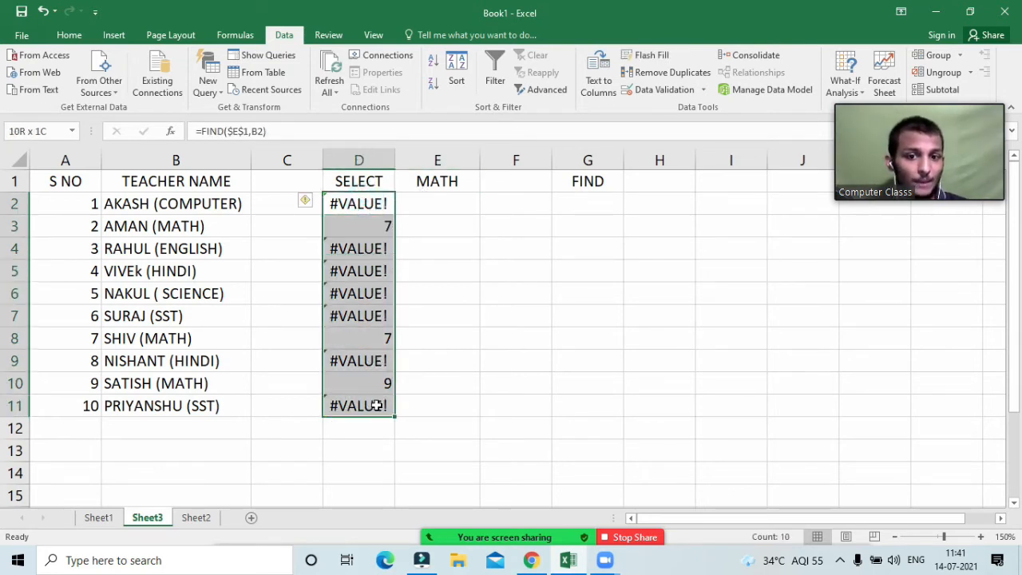
left_click(428, 348)
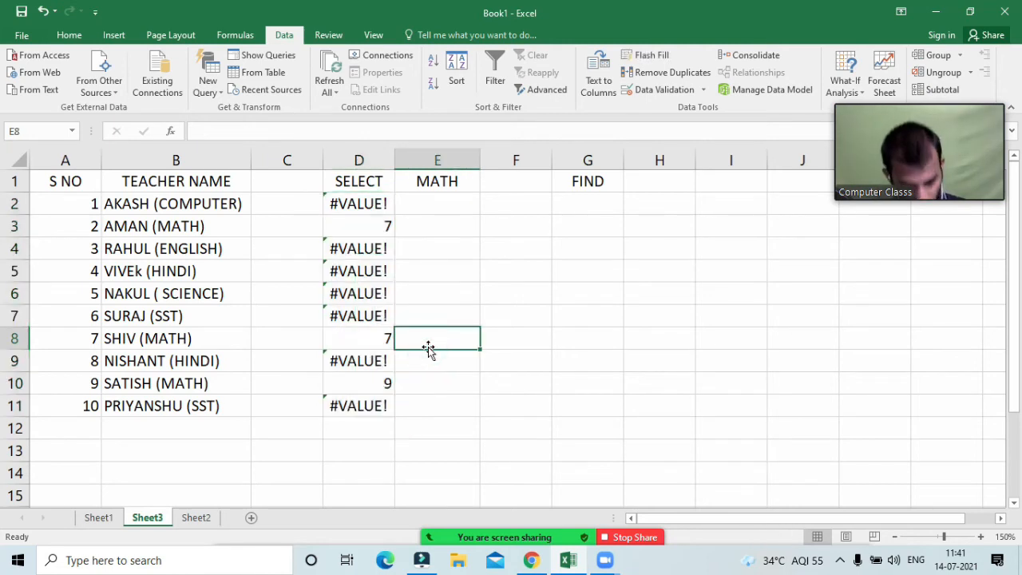
left_click(449, 231)
left_click(444, 203)
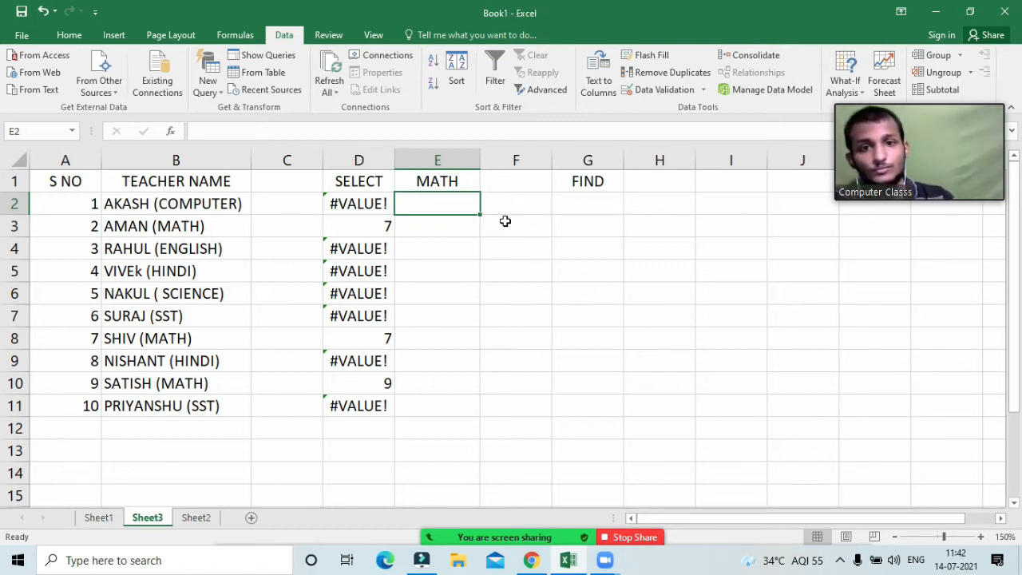
left_click(456, 220)
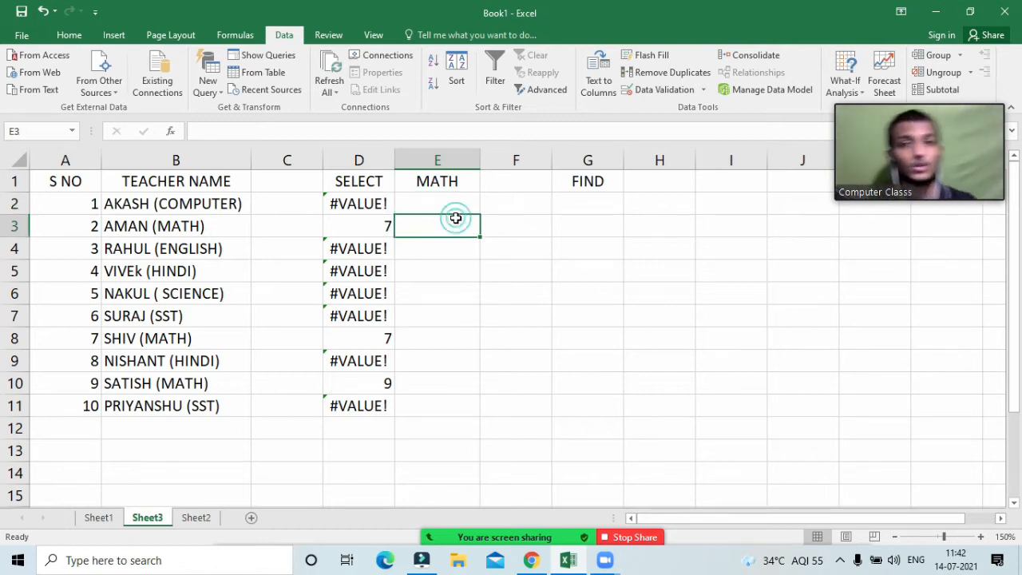
left_click(377, 206)
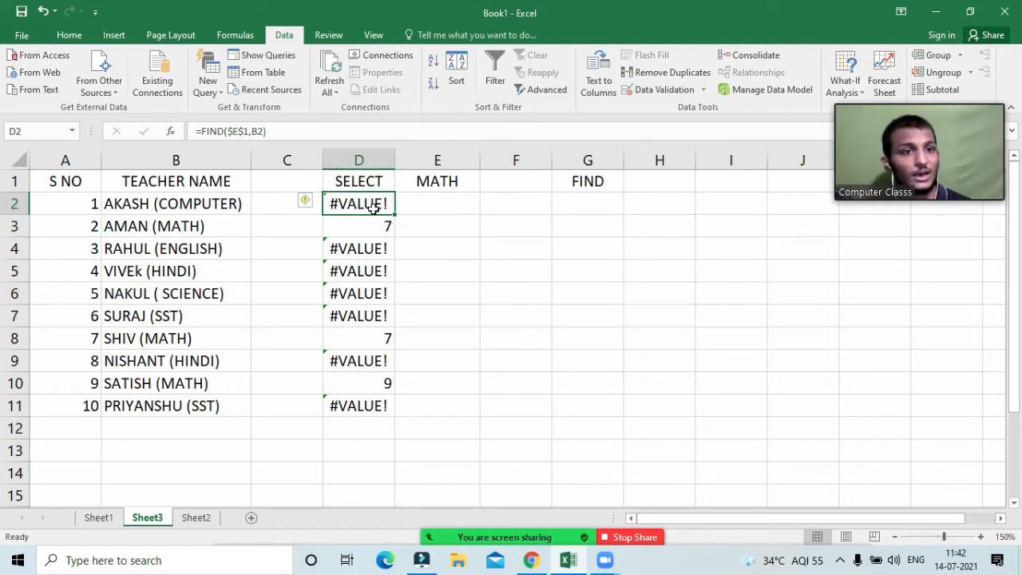
left_click(107, 518)
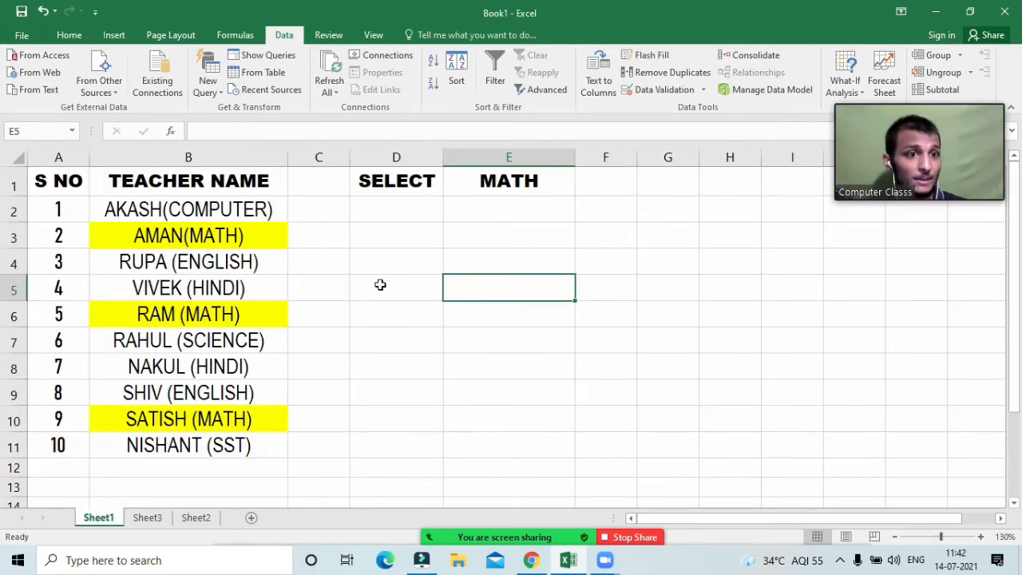
left_click(148, 519)
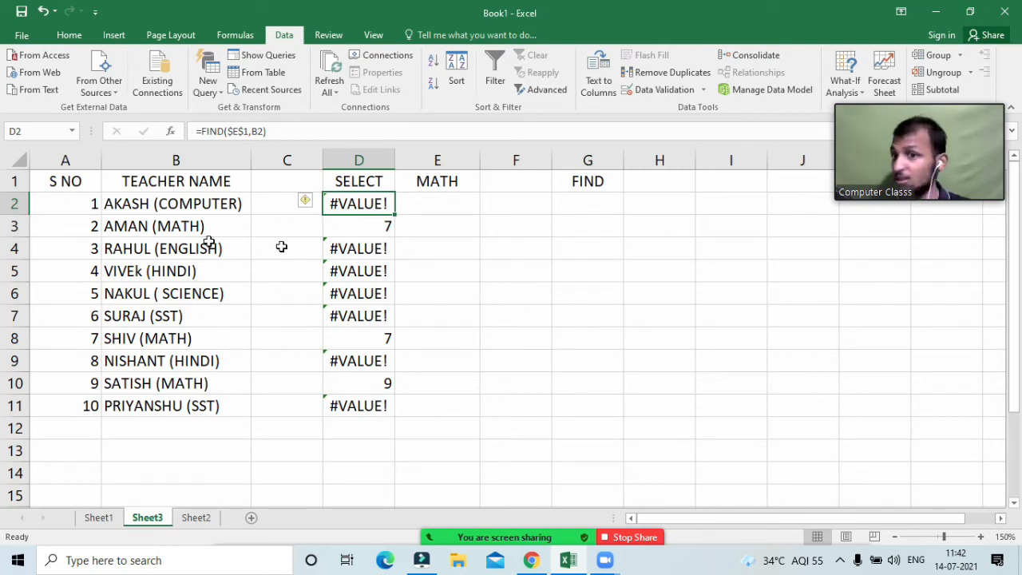
left_click(437, 182)
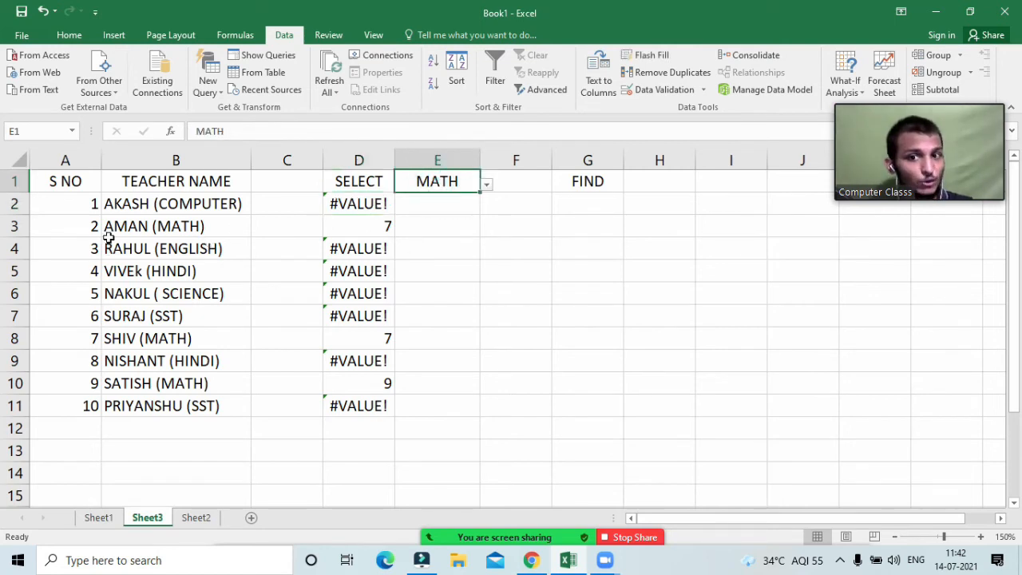
left_click(109, 243)
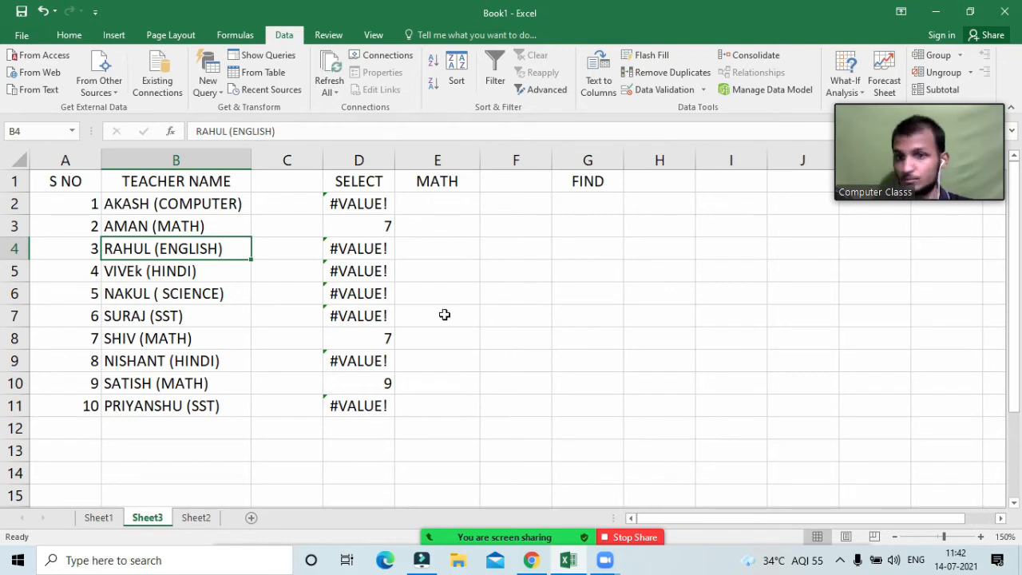
left_click(443, 254)
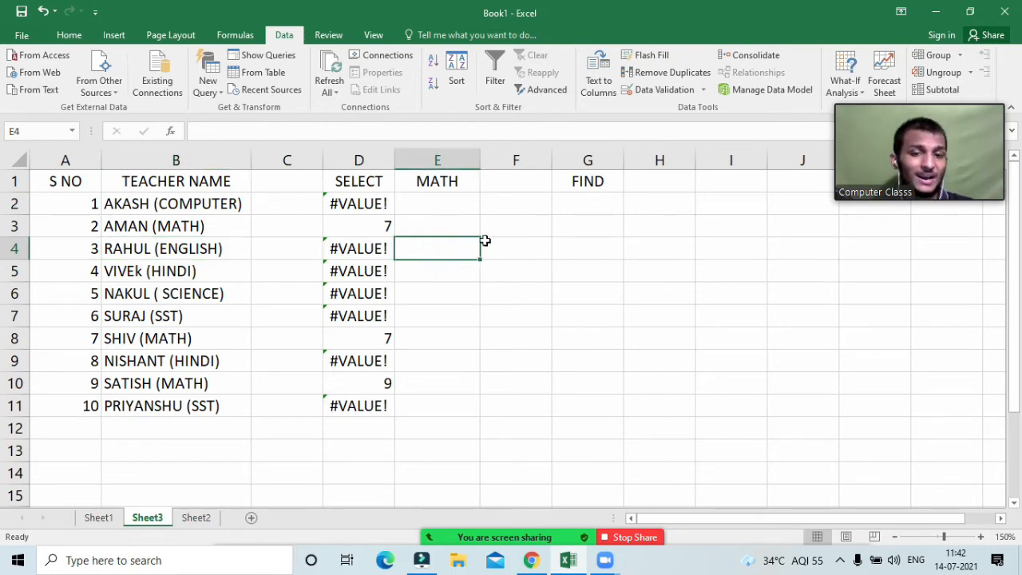
left_click(461, 210)
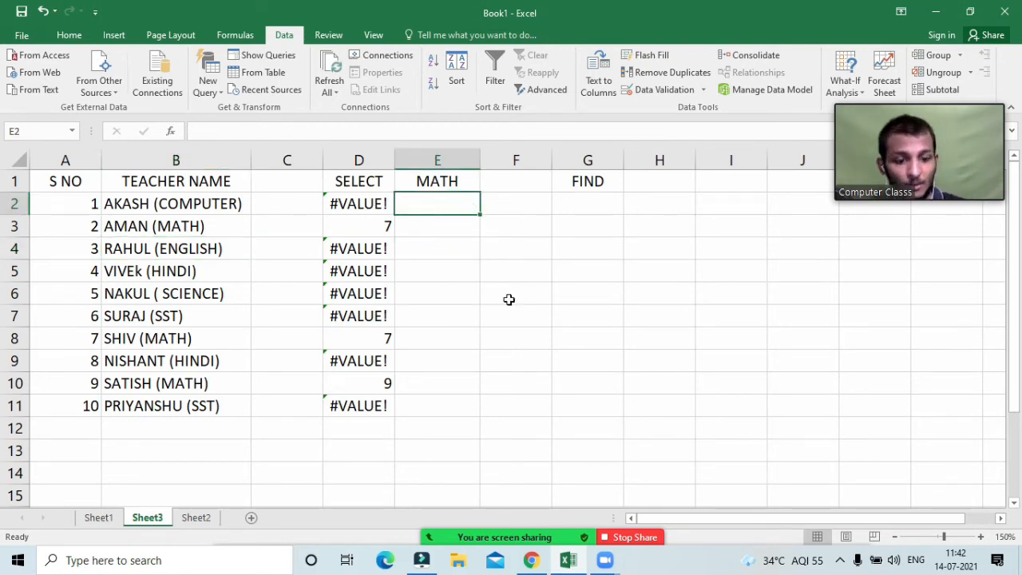
Step: Enter =ISNUMBER(D2) in E2, which returns FALSE for the first teacher's #VALUE! result
type("=is")
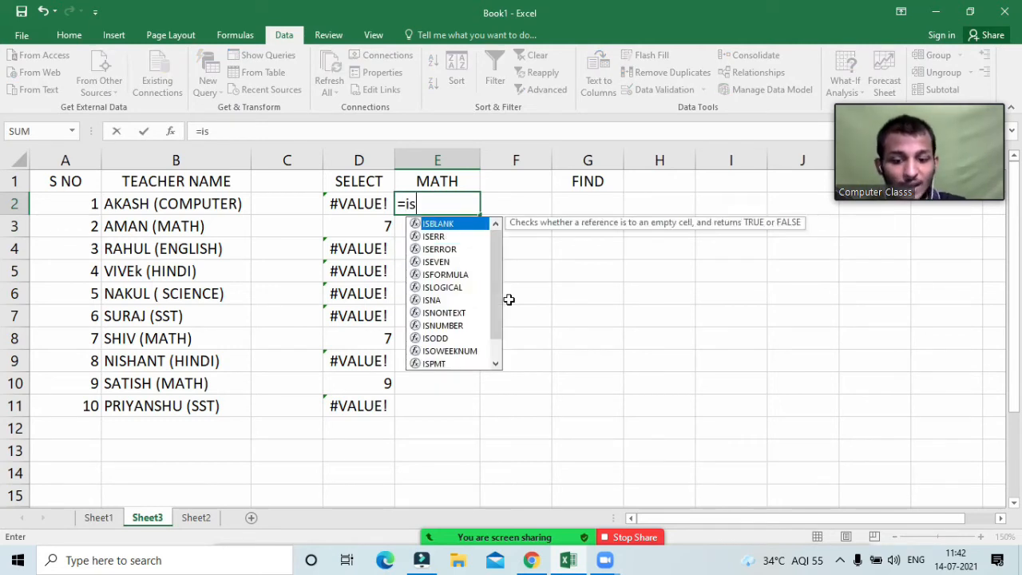
type("ny")
key("BackSpace")
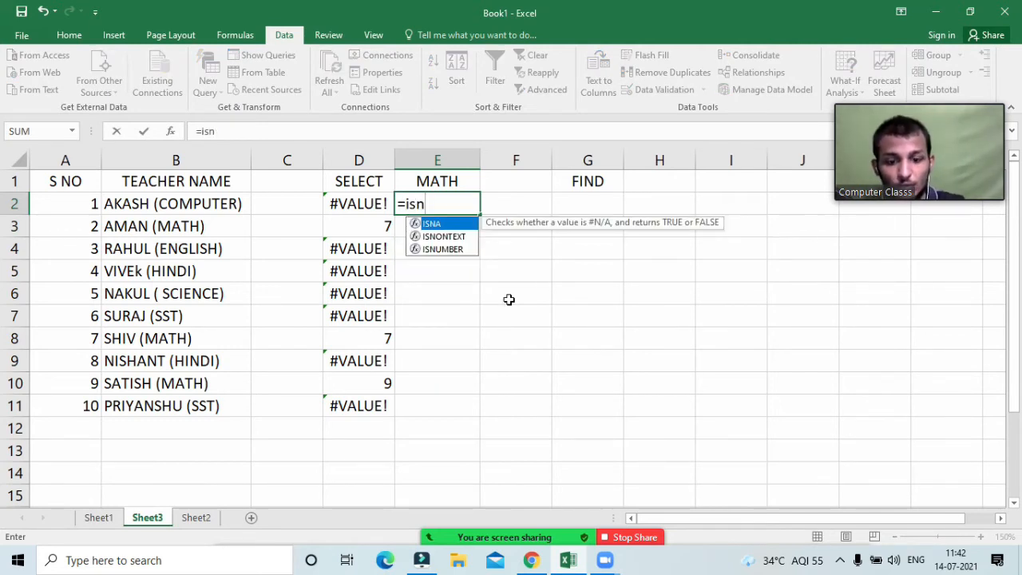
type("um")
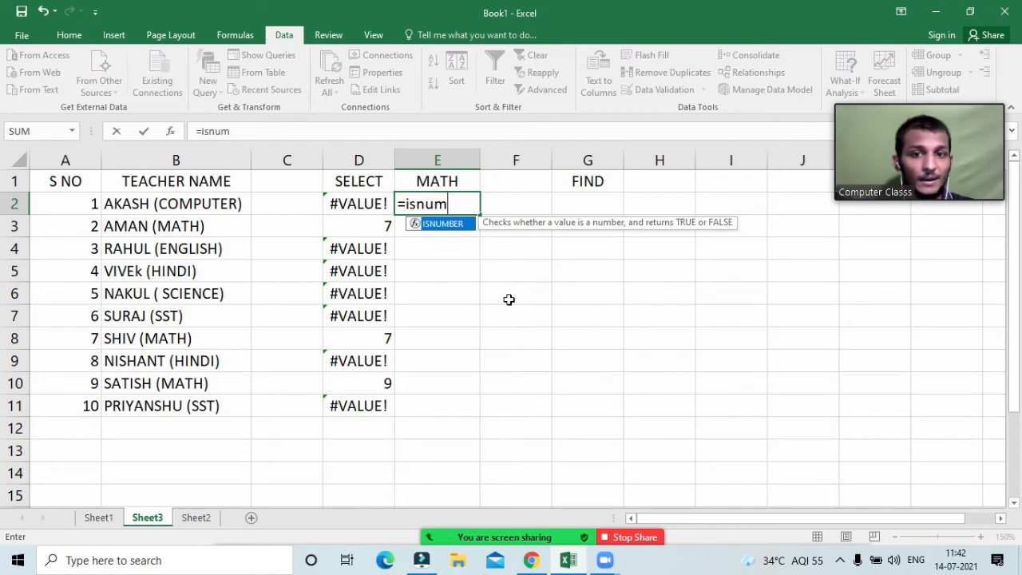
key("Tab")
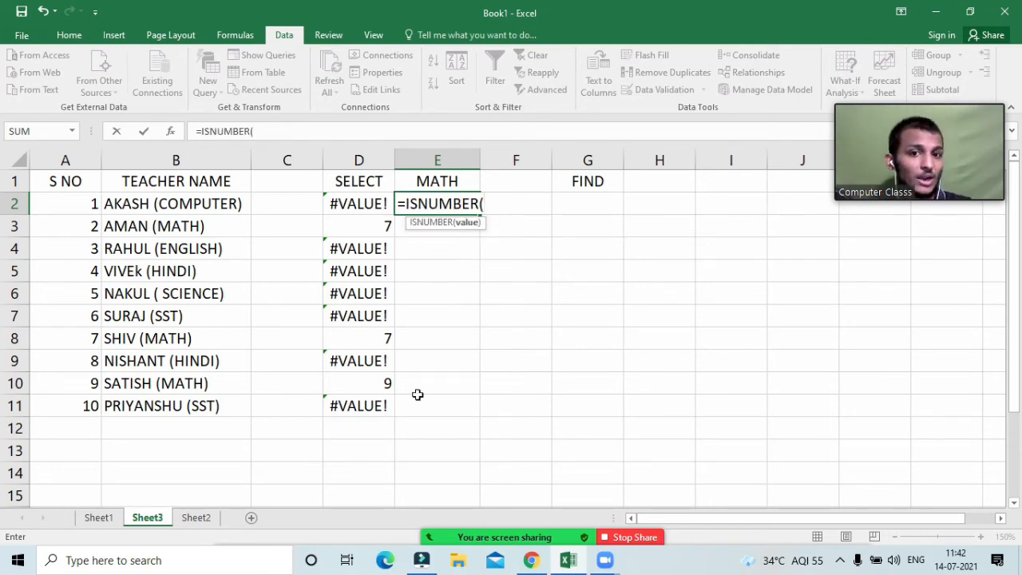
left_click(355, 204)
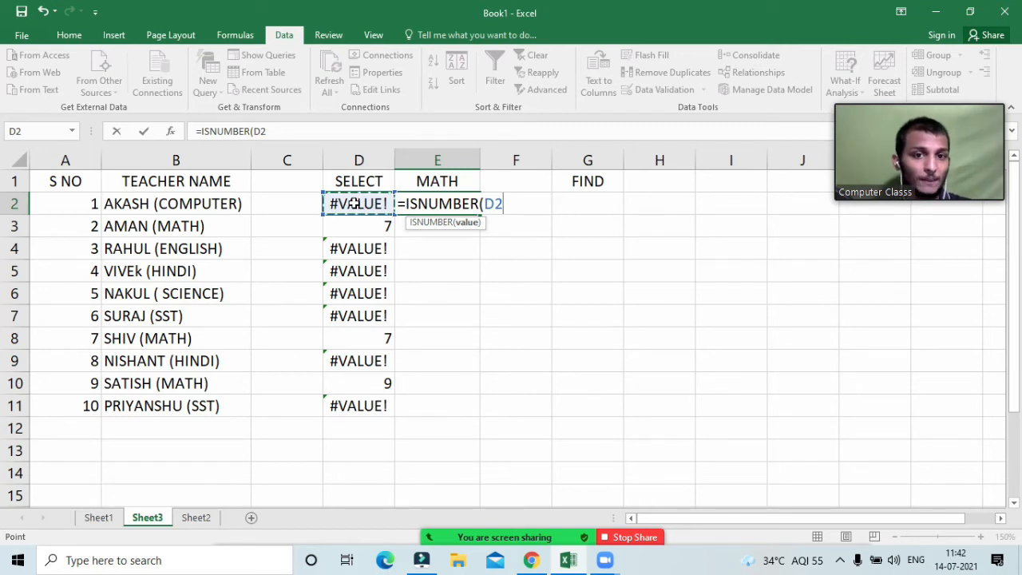
type(")")
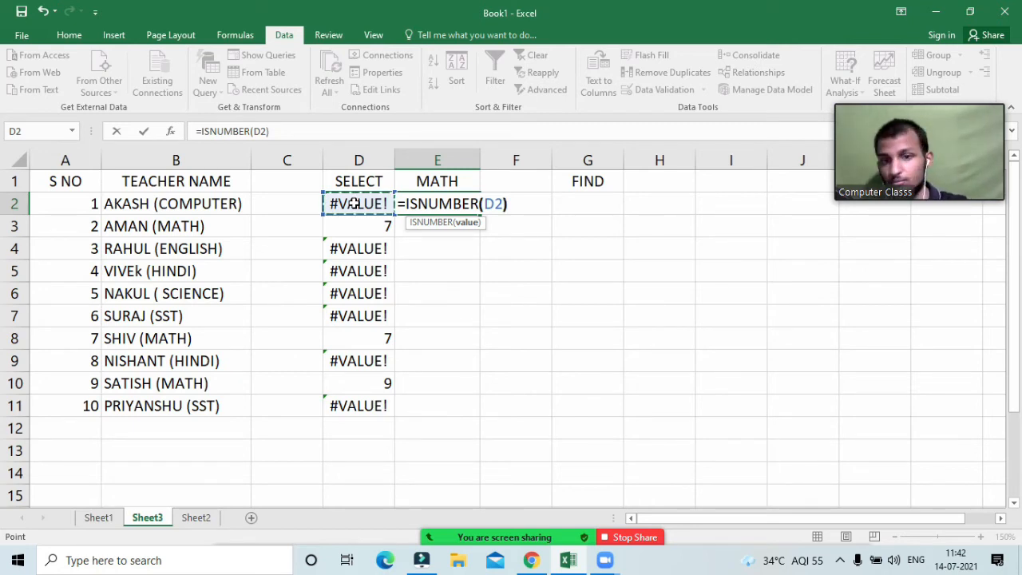
key("Return")
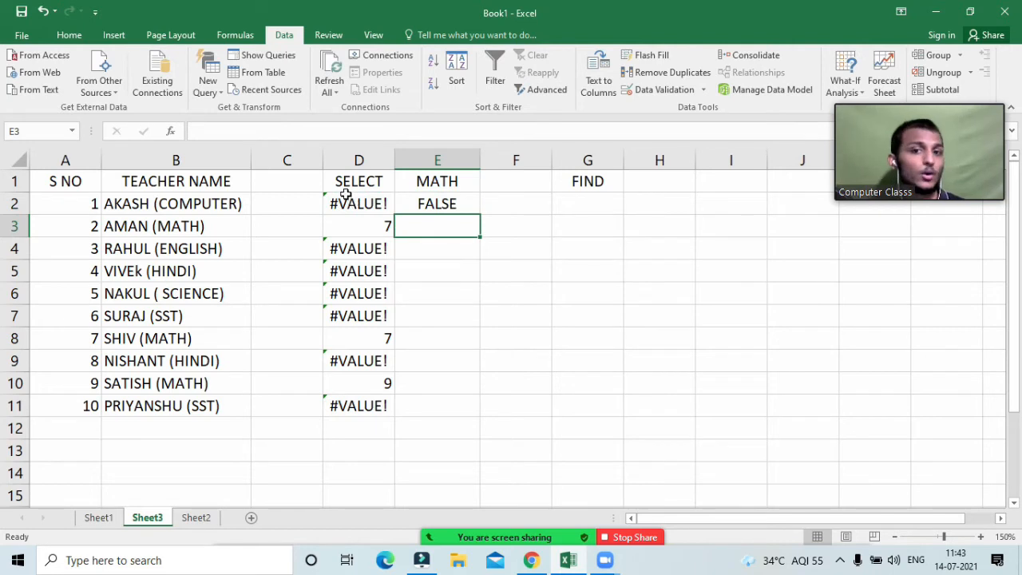
left_click(363, 206)
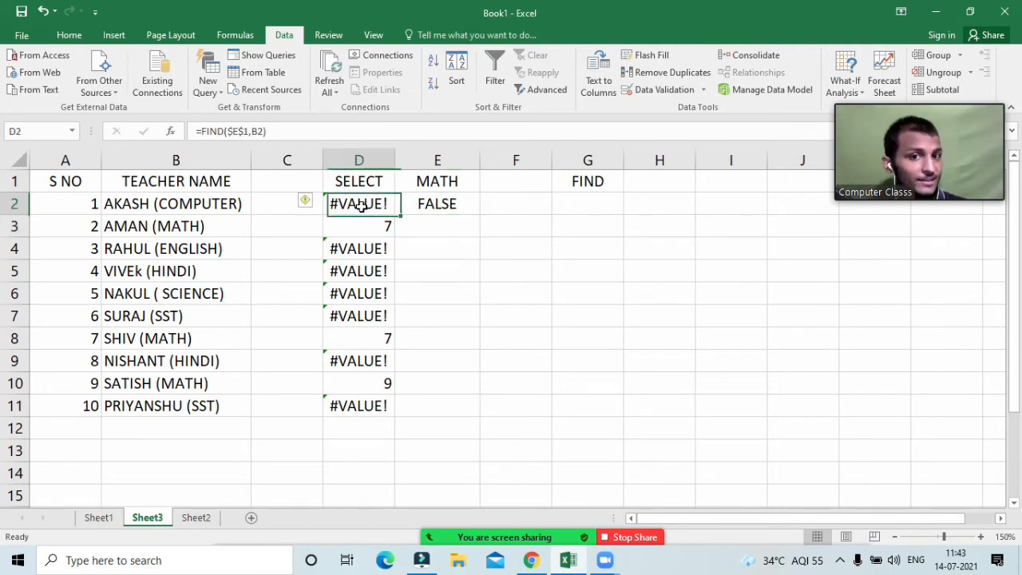
Step: Copy the E2 ISNUMBER formula down to E11 with the fill handle
left_click(447, 206)
double_click(479, 213)
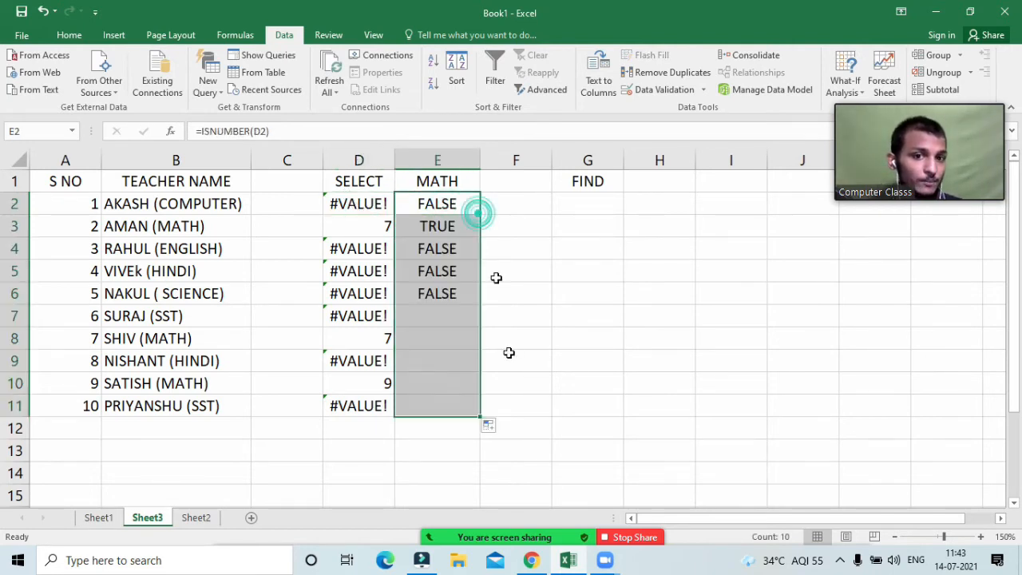
left_click(623, 277)
Step: Compare FIND and ISNUMBER results in rows 3, 4, 5, 8 and 10, confirming TRUE for MATH rows
left_click(349, 223)
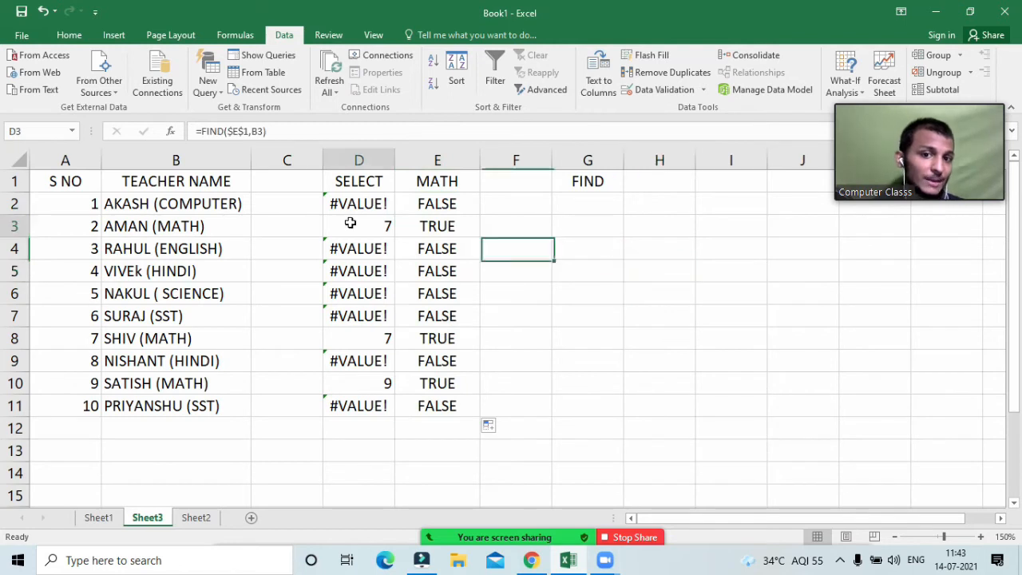
left_click(452, 230)
left_click_drag(335, 275, 450, 281)
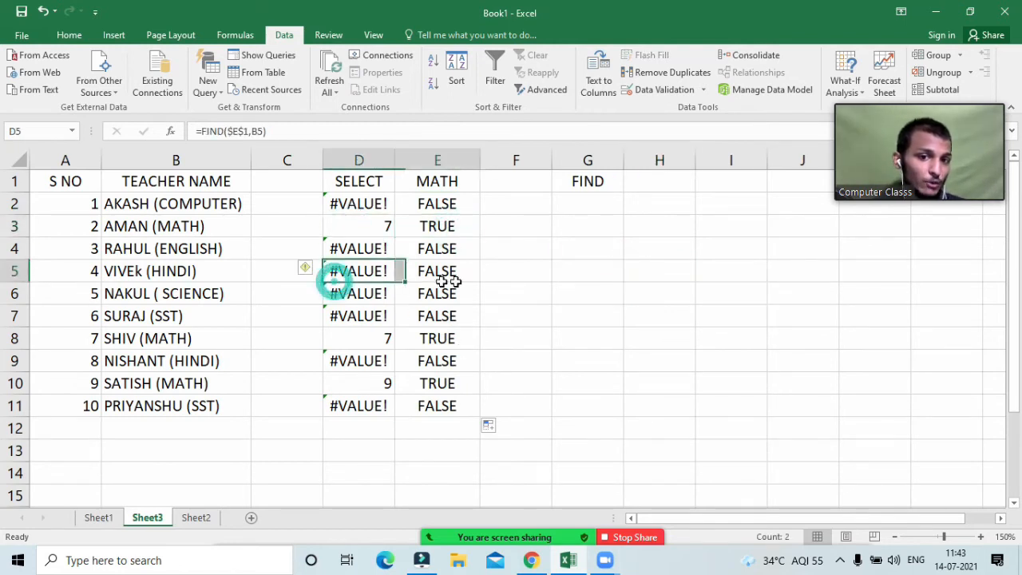
left_click_drag(365, 338, 463, 337)
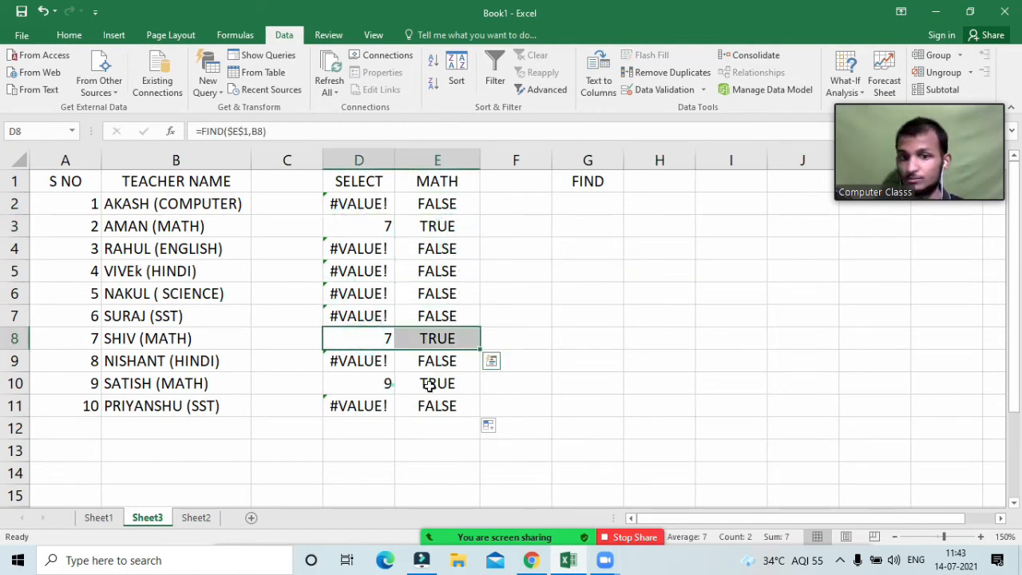
left_click_drag(367, 384, 437, 383)
left_click(449, 254)
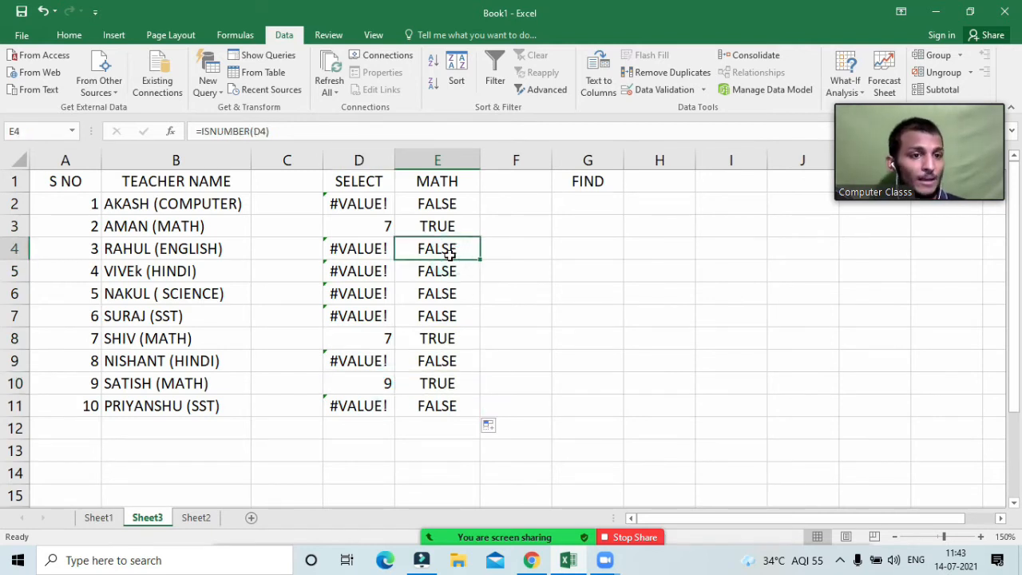
Step: Review the formulas in E2 and E3, leaving them unchanged
double_click(443, 205)
key("Return")
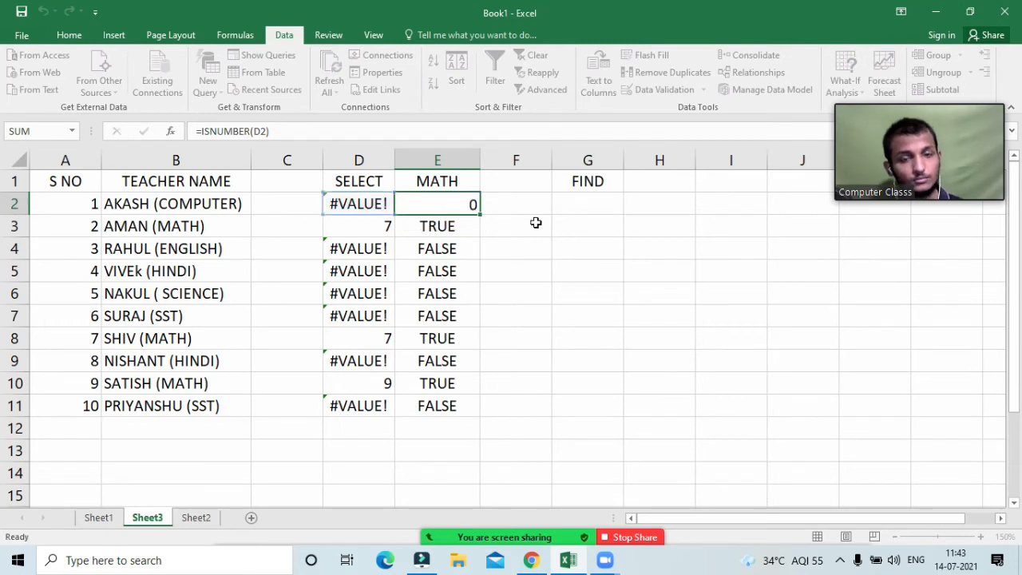
double_click(421, 206)
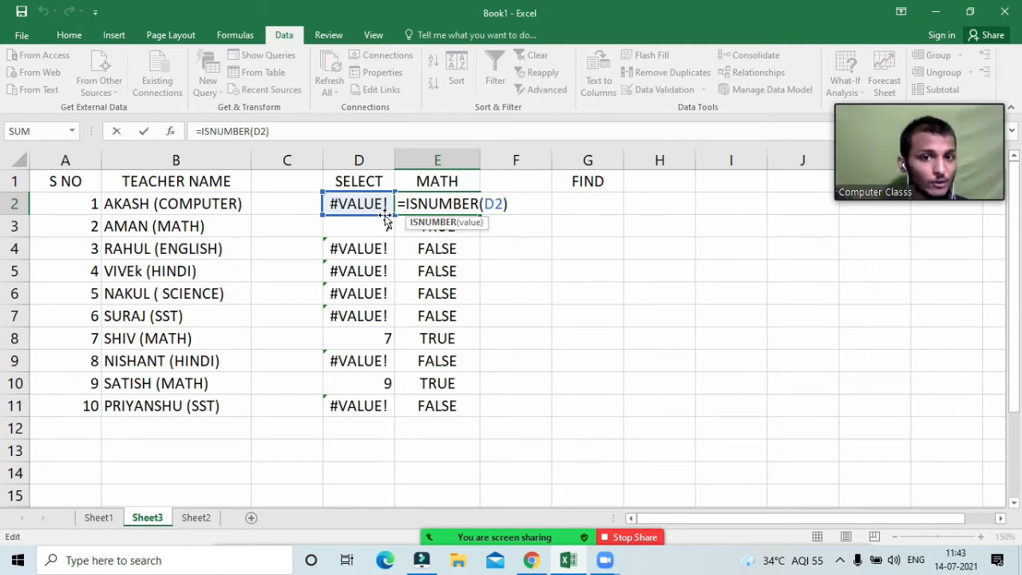
key("Return")
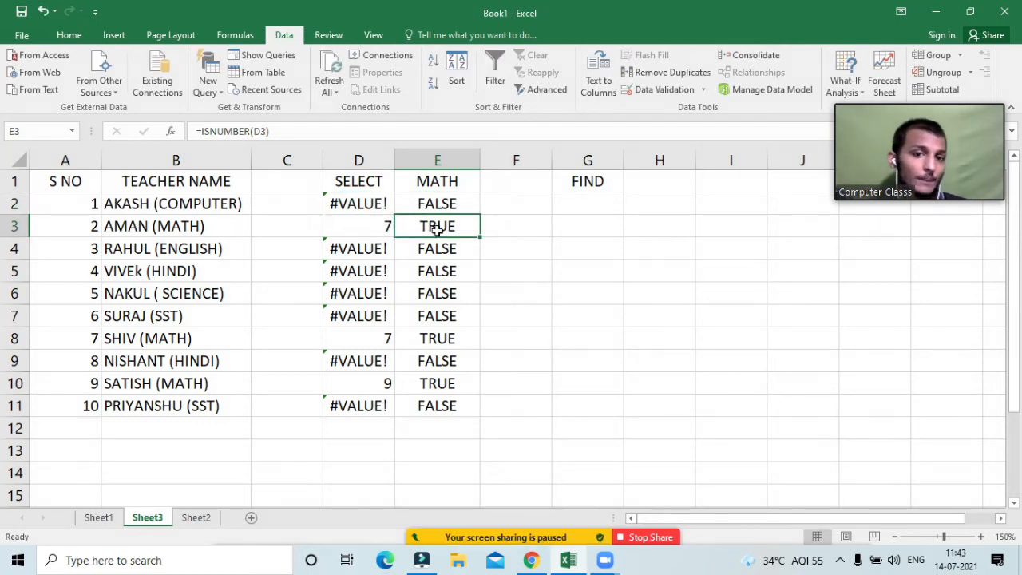
key("Up")
key("Up")
key("Down")
key("Down")
double_click(437, 226)
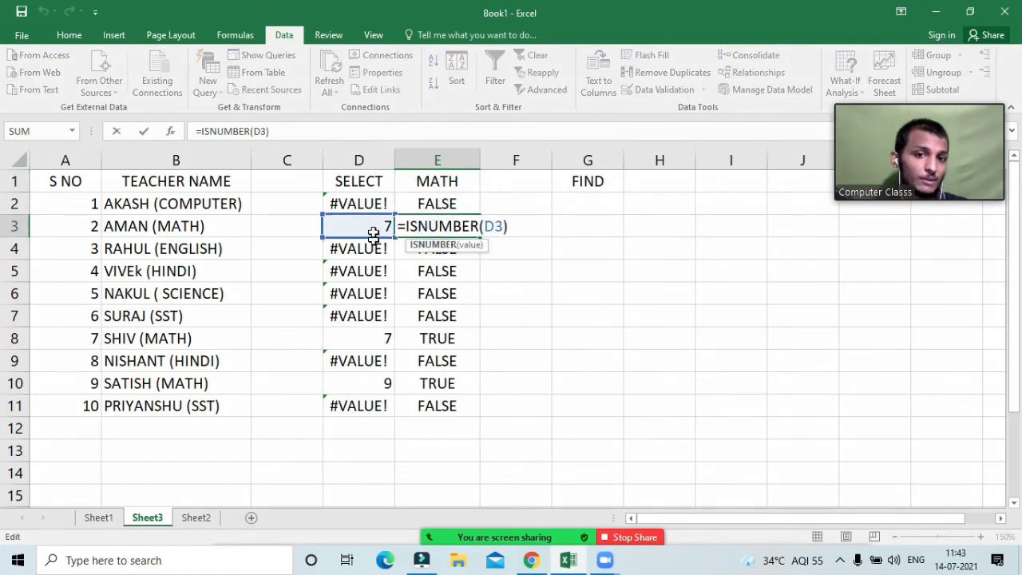
key("Return")
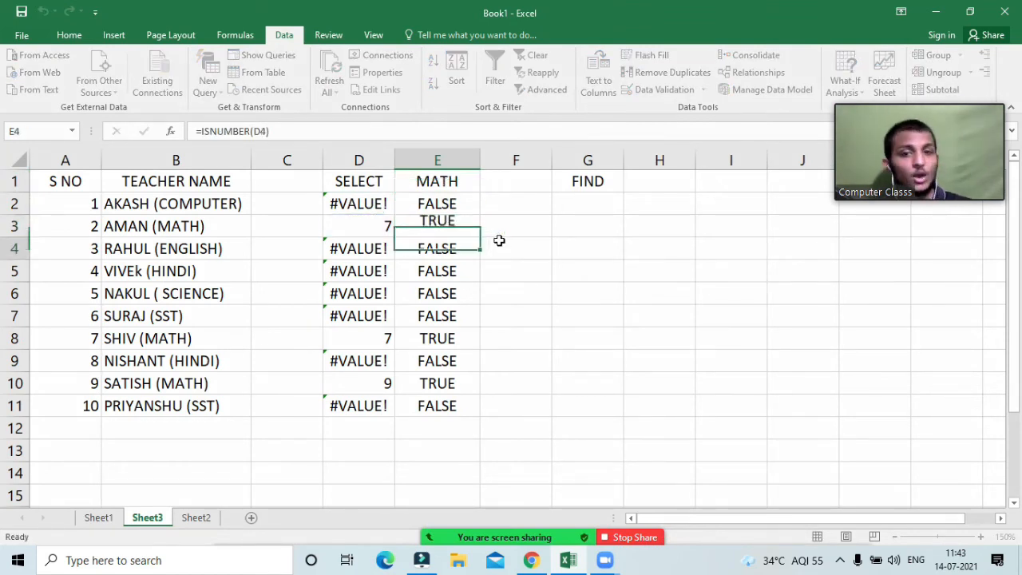
Step: Select F2 in the empty column F for the combined formula
left_click(575, 225)
left_click(513, 229)
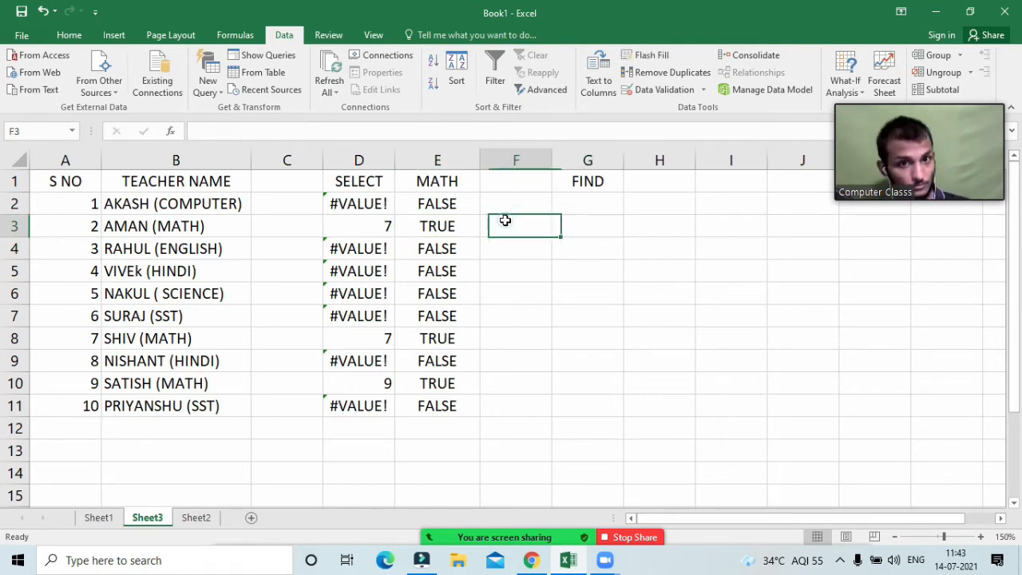
left_click(513, 207)
Step: Enter =ISNUMBER(FIND($E$1,B2)) in F2, giving FALSE for the first teacher
type("=i")
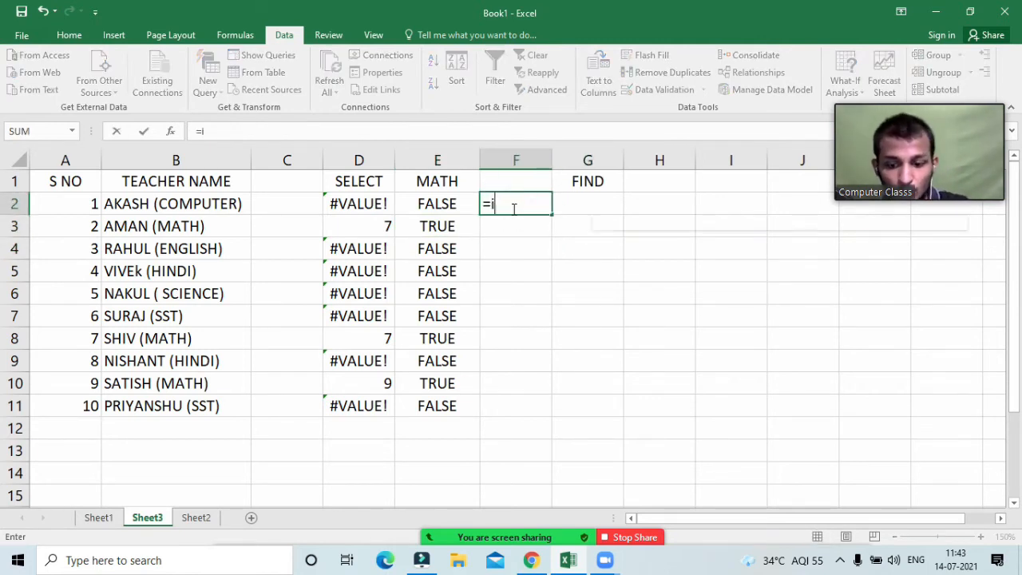
type("snumerq")
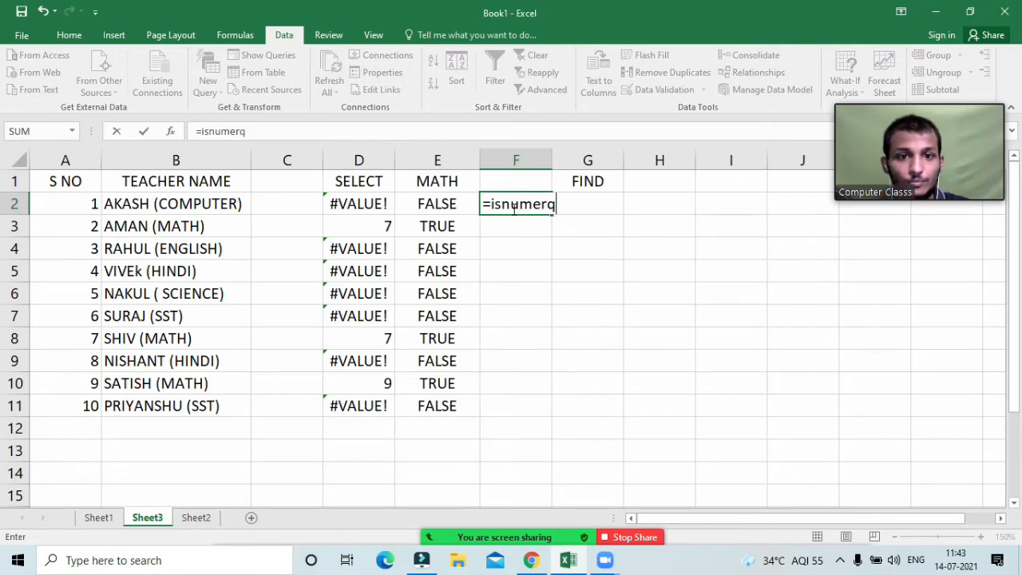
key("BackSpace")
key("BackSpace")
key("BackSpace")
key("BackSpace")
key("BackSpace")
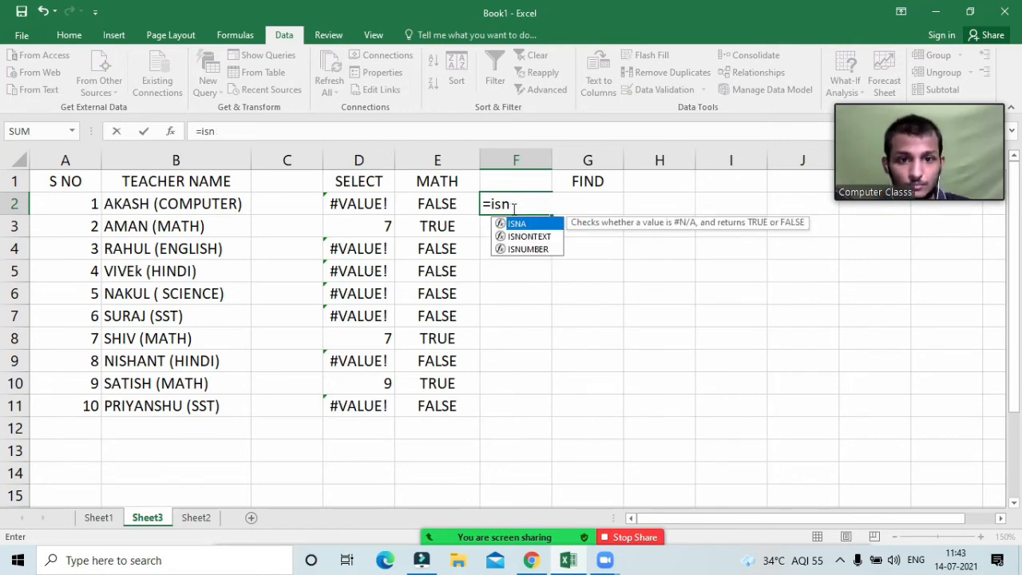
key("Down")
key("Down")
key("Tab")
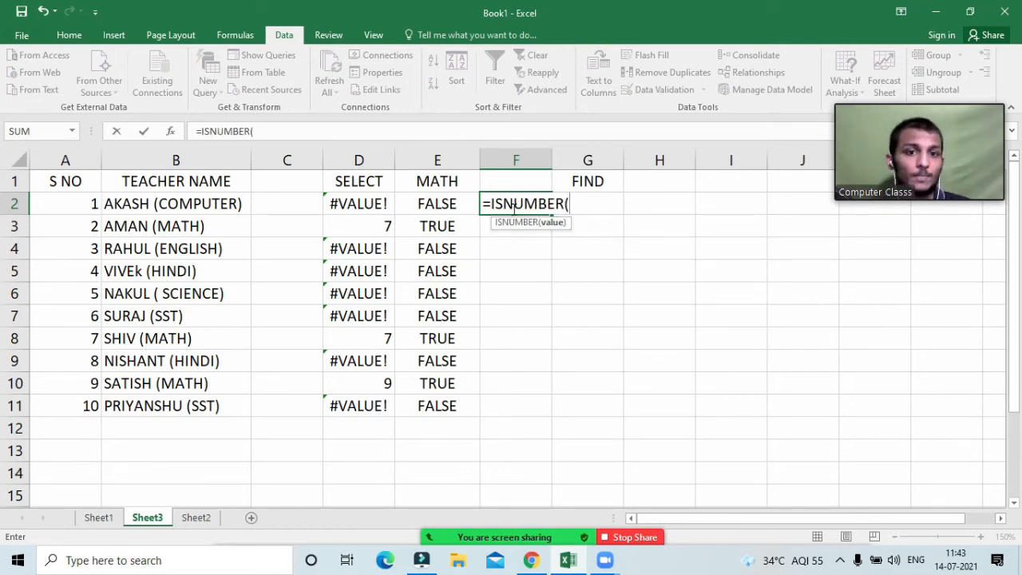
type("find")
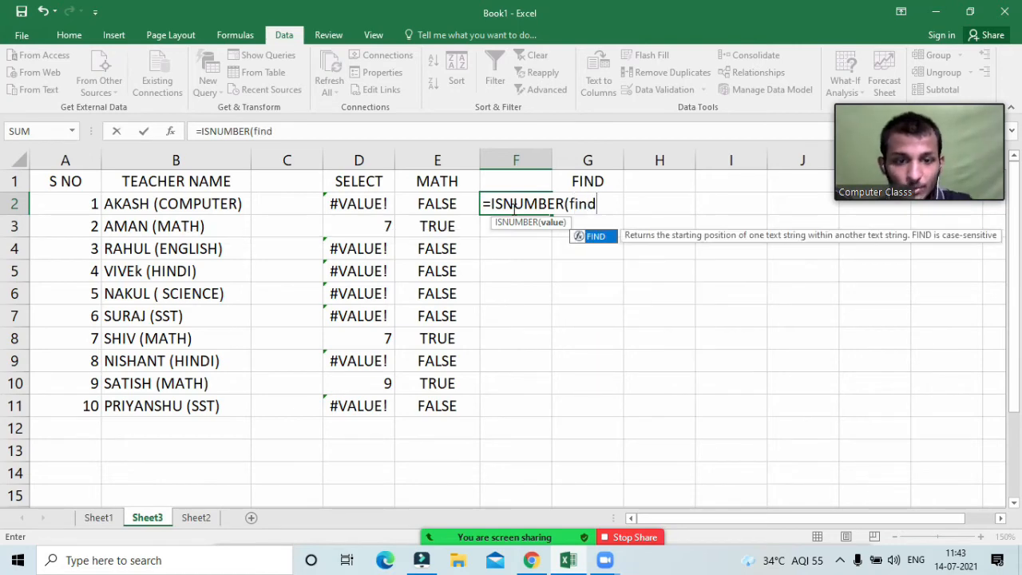
type("(")
left_click(425, 181)
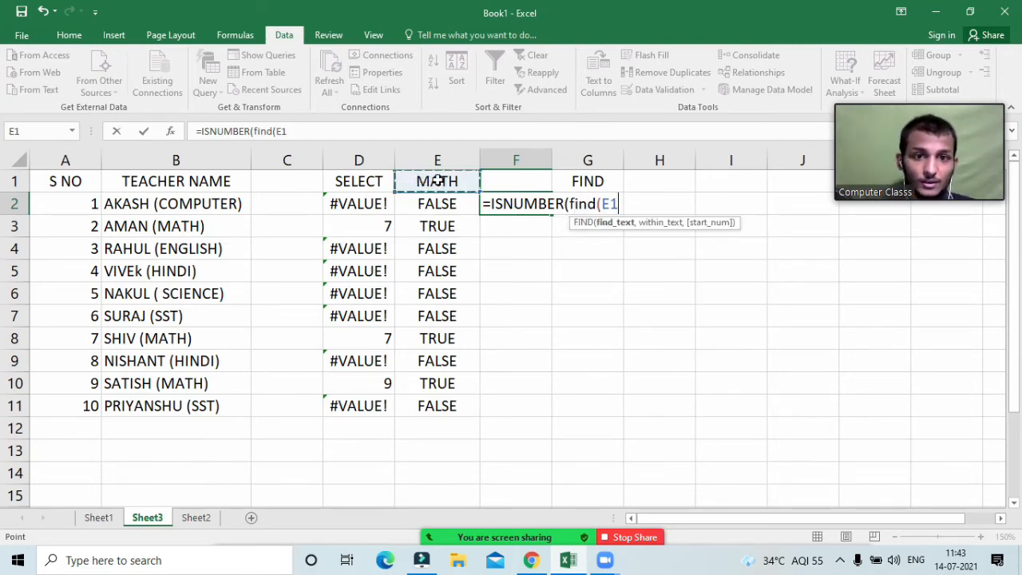
key("F4")
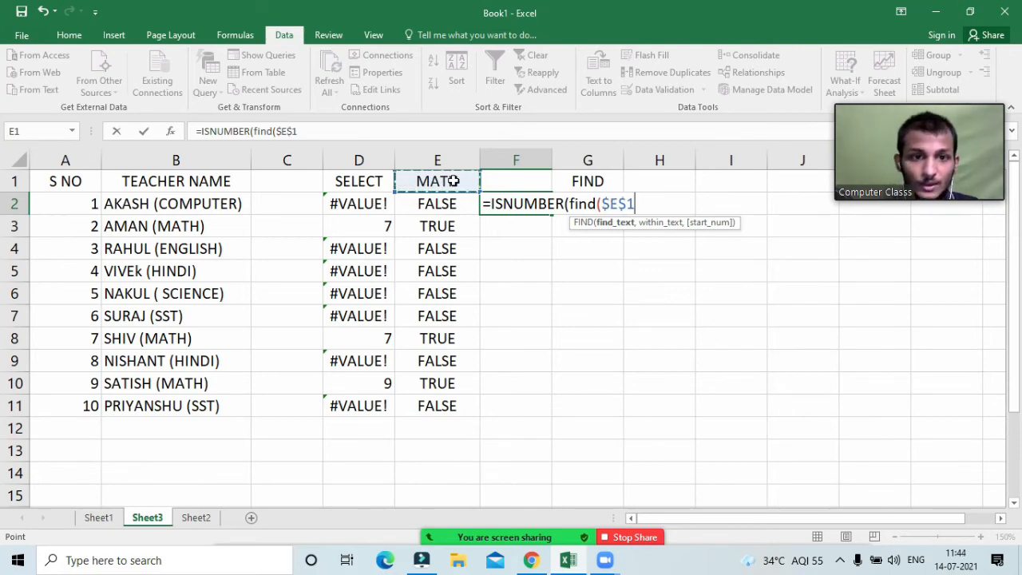
type(",")
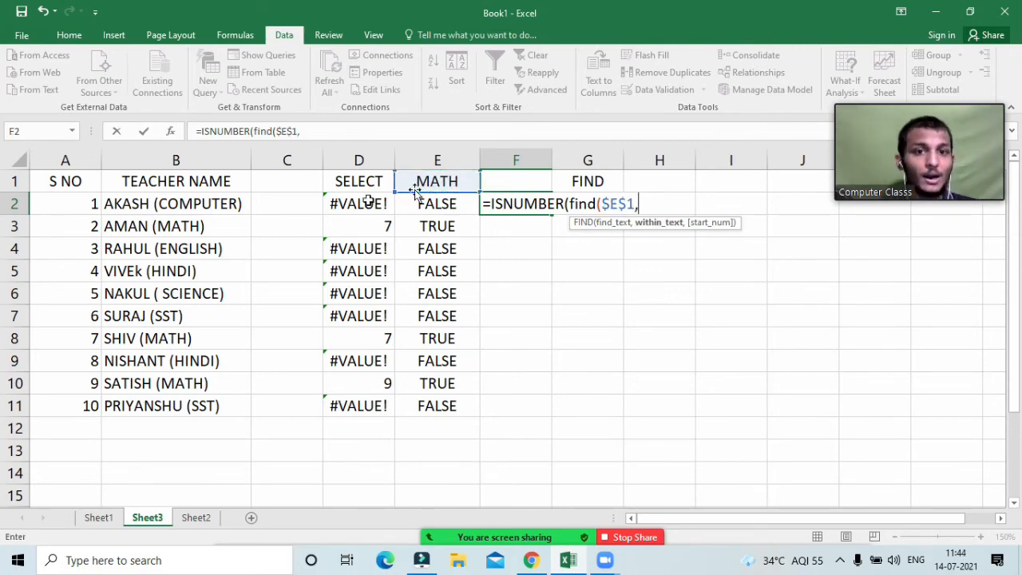
left_click(171, 203)
type("))")
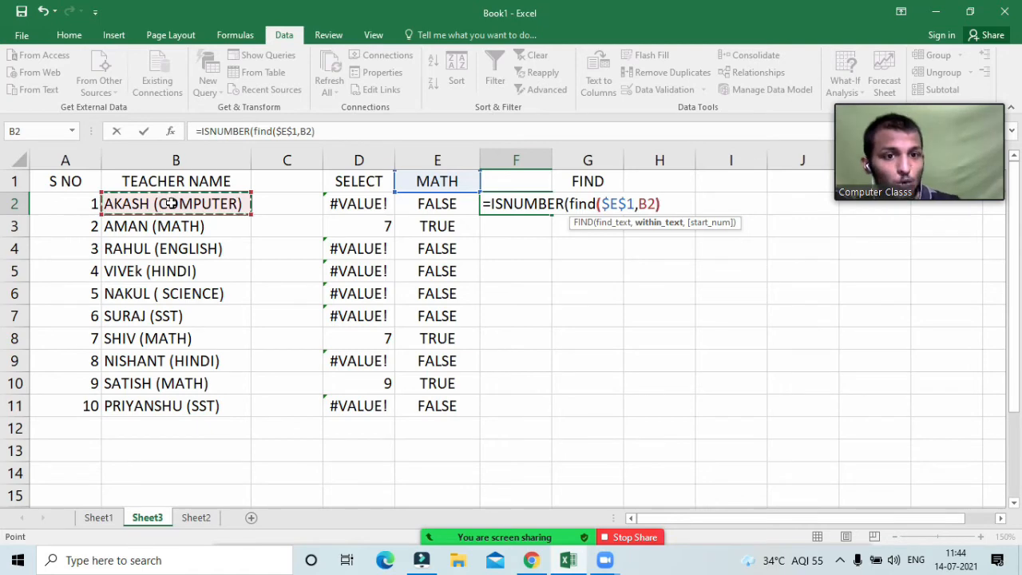
key("Return")
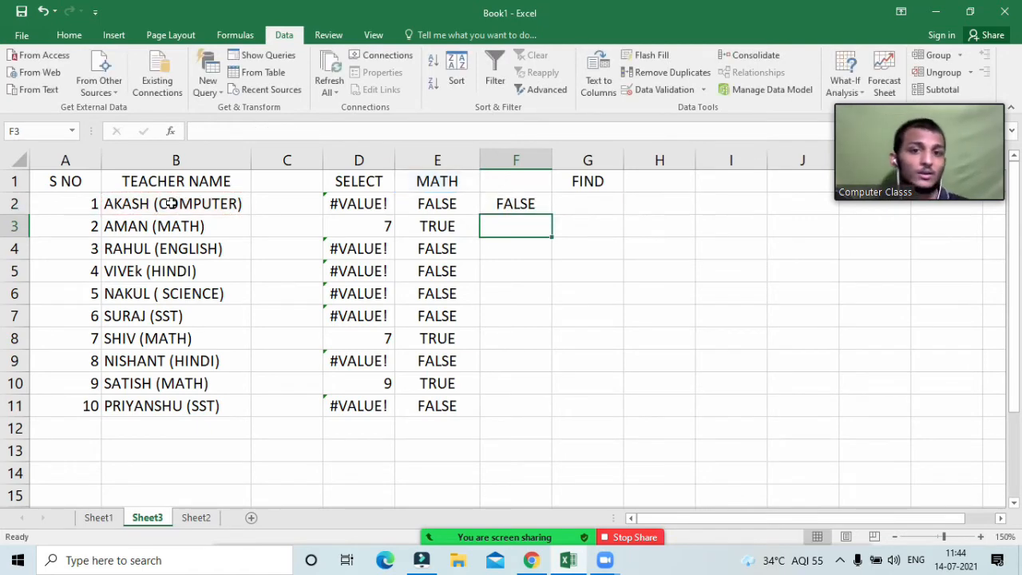
Step: Review F2's combined formula twice, leaving it unchanged
double_click(530, 206)
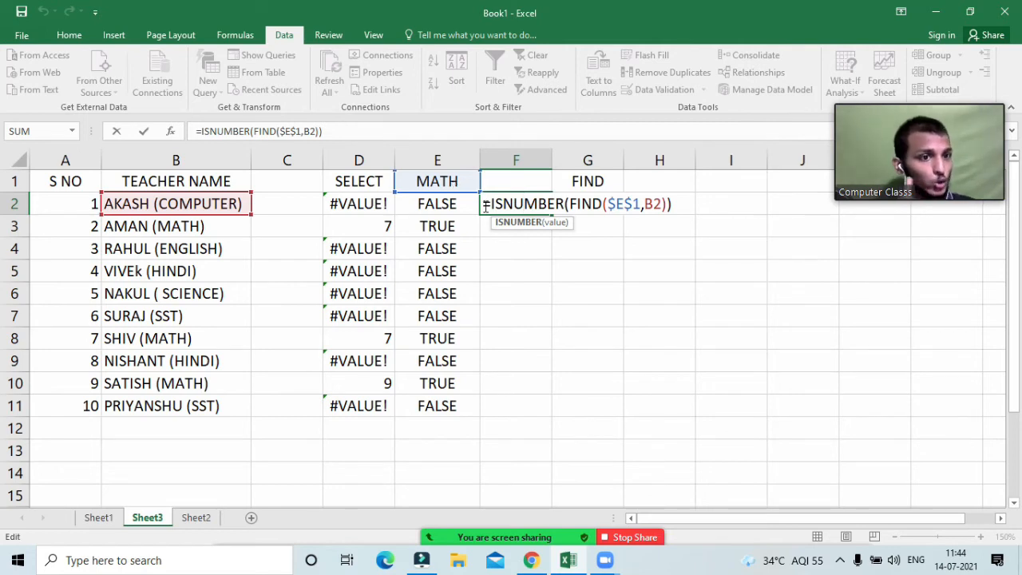
key("Return")
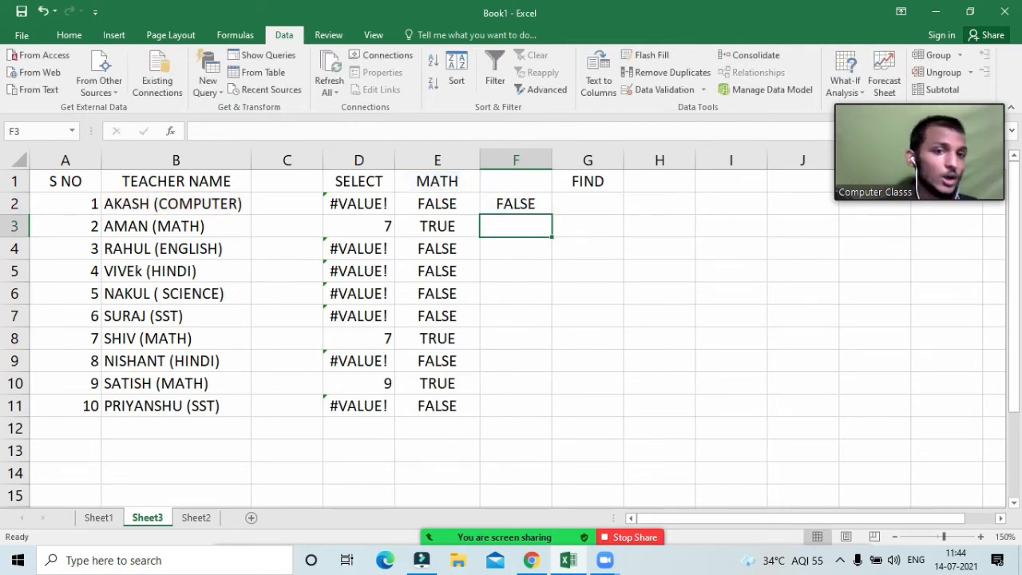
double_click(519, 205)
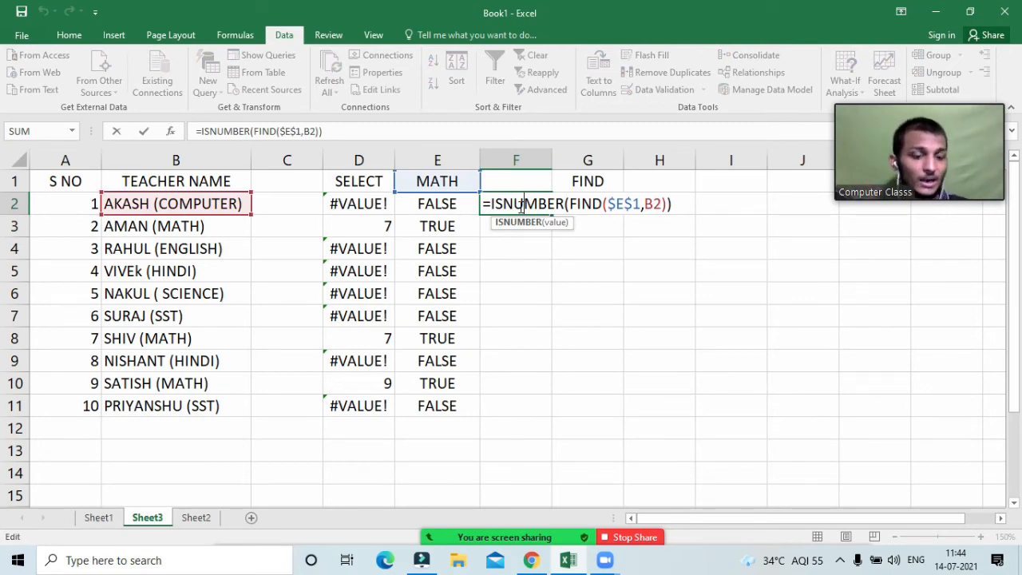
key("Return")
left_click(519, 205)
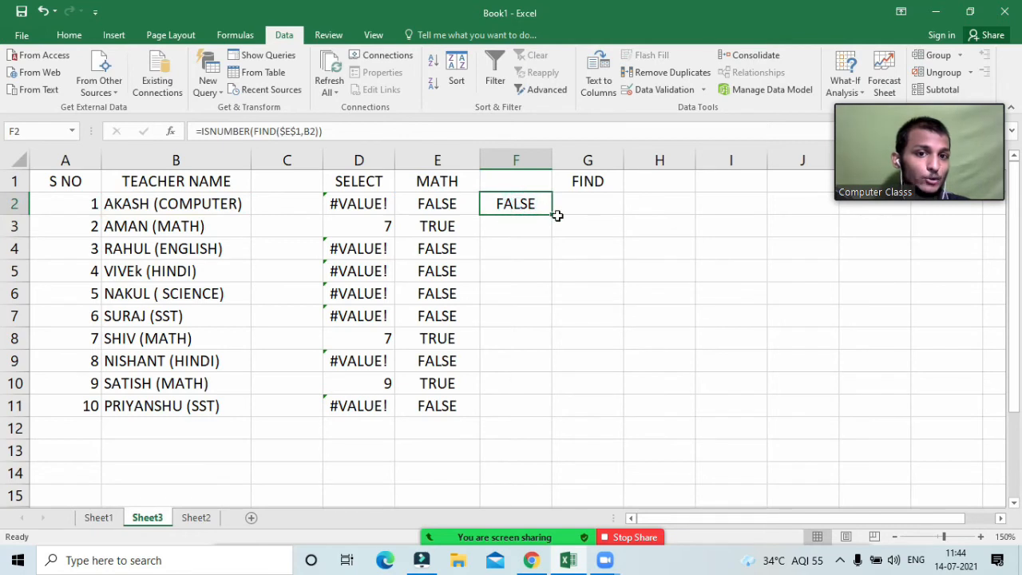
Step: Fill the F2 formula down to F11 and check F3, F8, F10 and F4
double_click(556, 216)
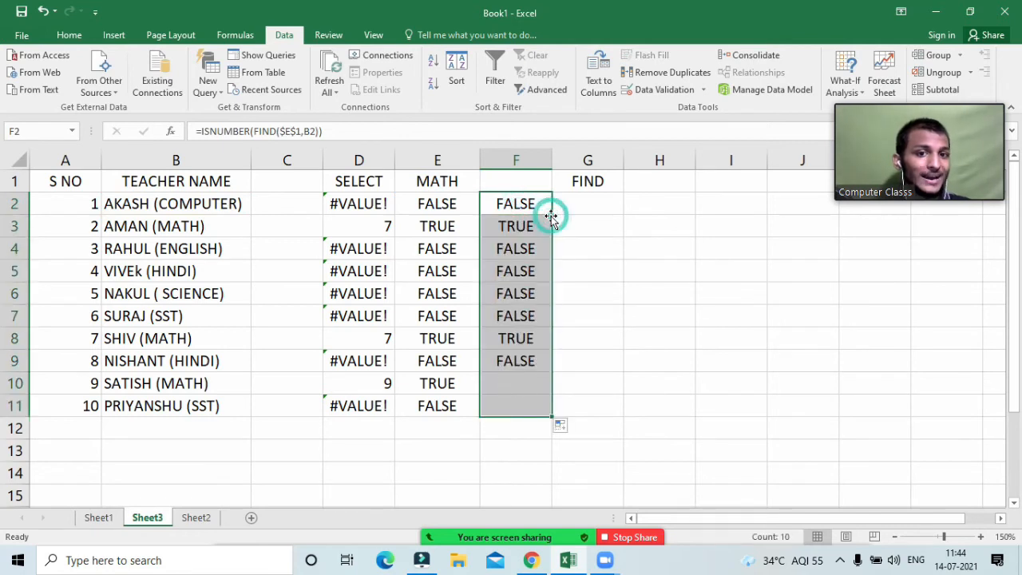
left_click(507, 225)
left_click(529, 336)
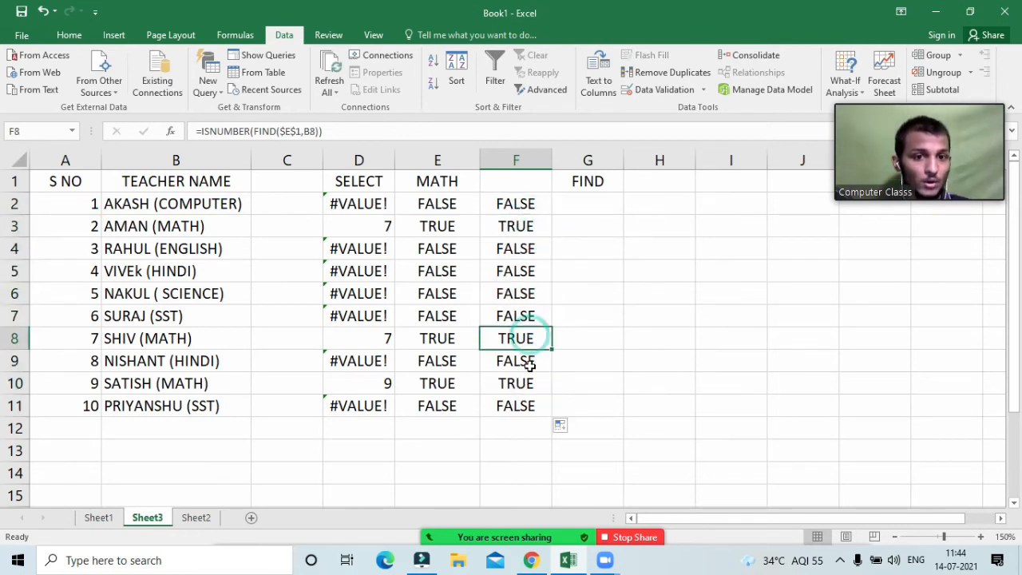
left_click(527, 384)
left_click(531, 257)
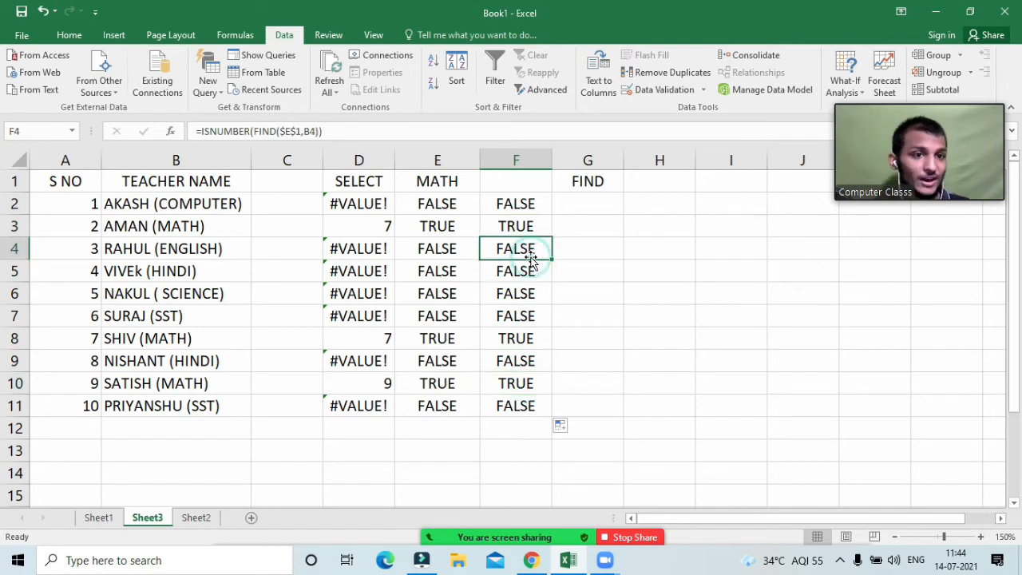
Step: Copy F2's formula text and select the teacher names in B2:B11
double_click(517, 204)
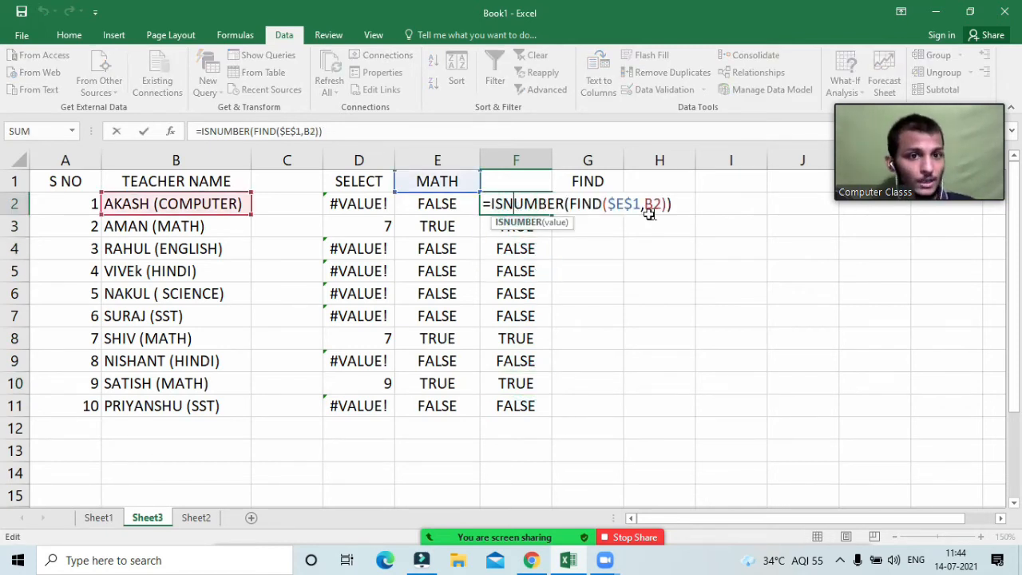
left_click_drag(667, 206, 484, 222)
key("ctrl+c")
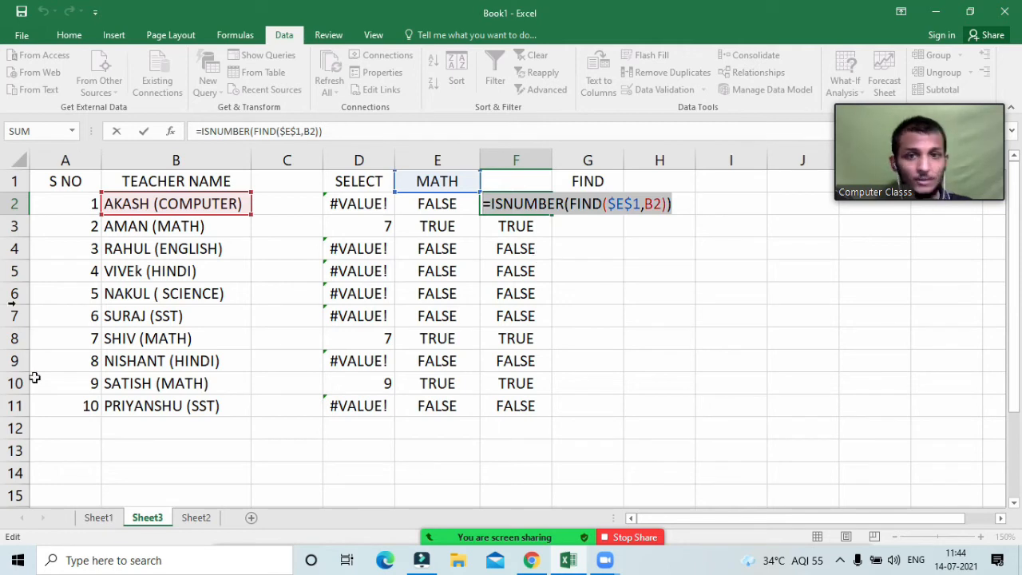
key("Return")
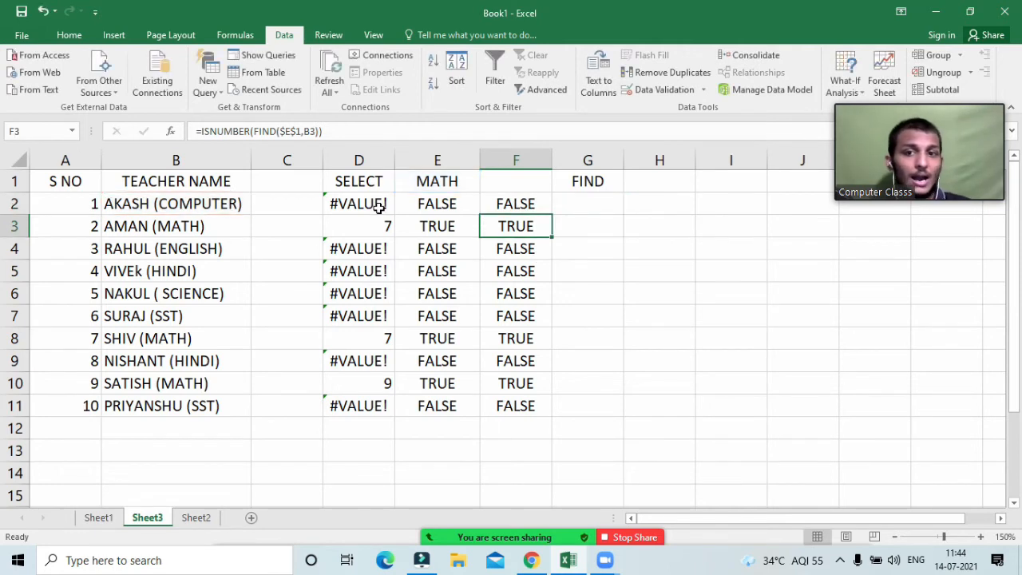
left_click_drag(134, 204, 146, 410)
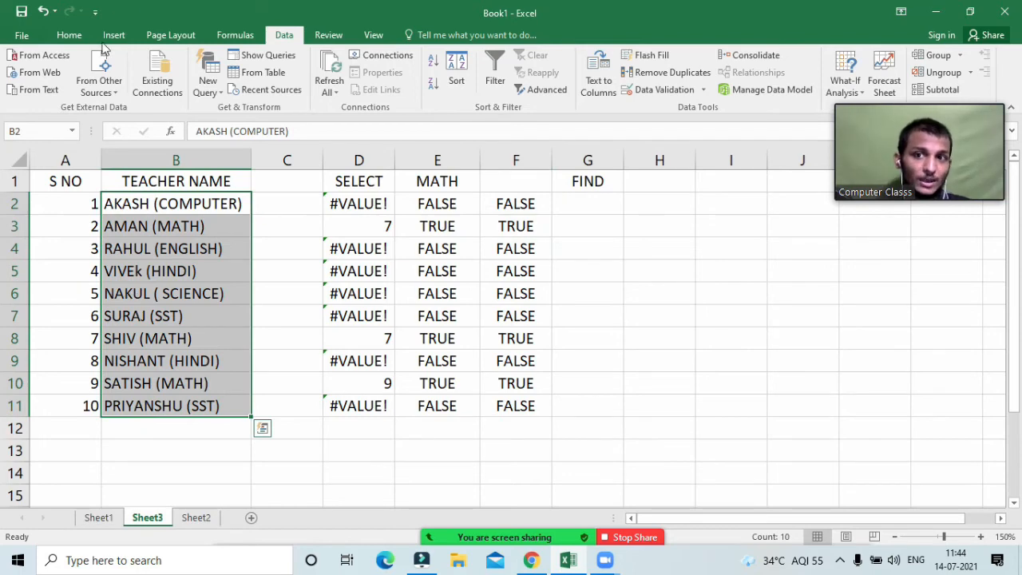
Step: Create a new conditional formatting rule on B2:B11 using the formula =ISNUMBER(FIND($E$1,B2))
left_click(69, 35)
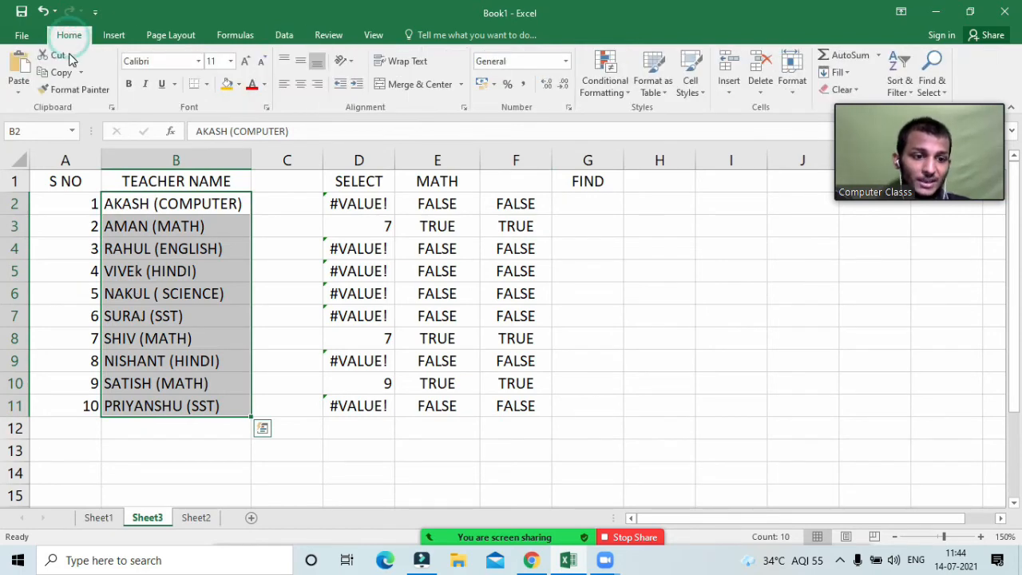
left_click(595, 95)
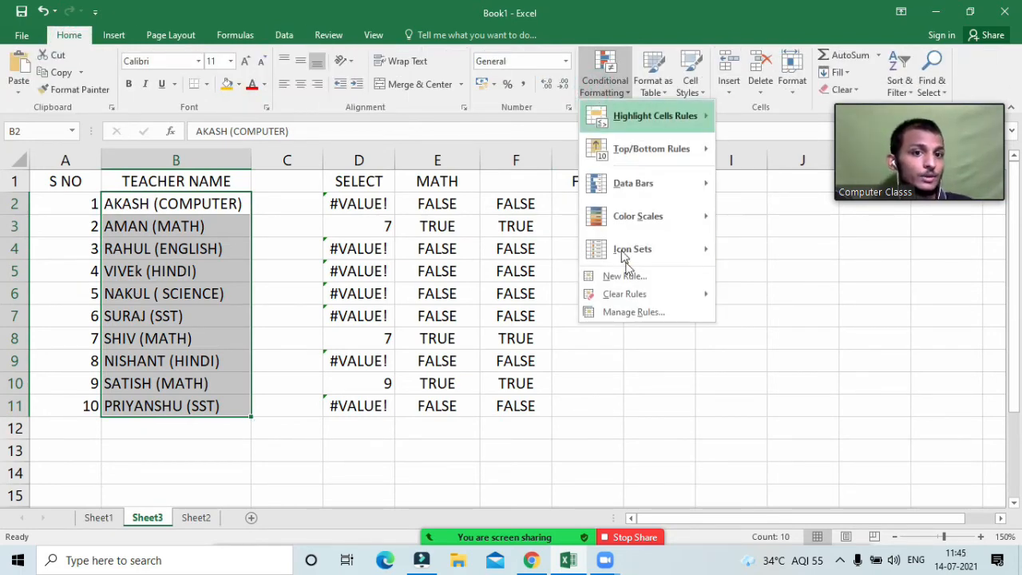
left_click(639, 280)
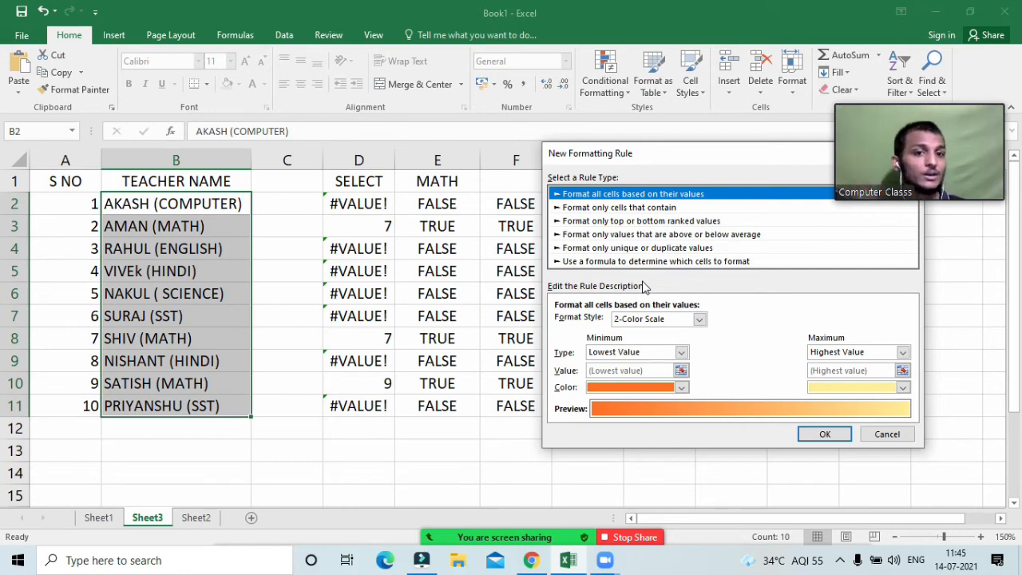
left_click(706, 262)
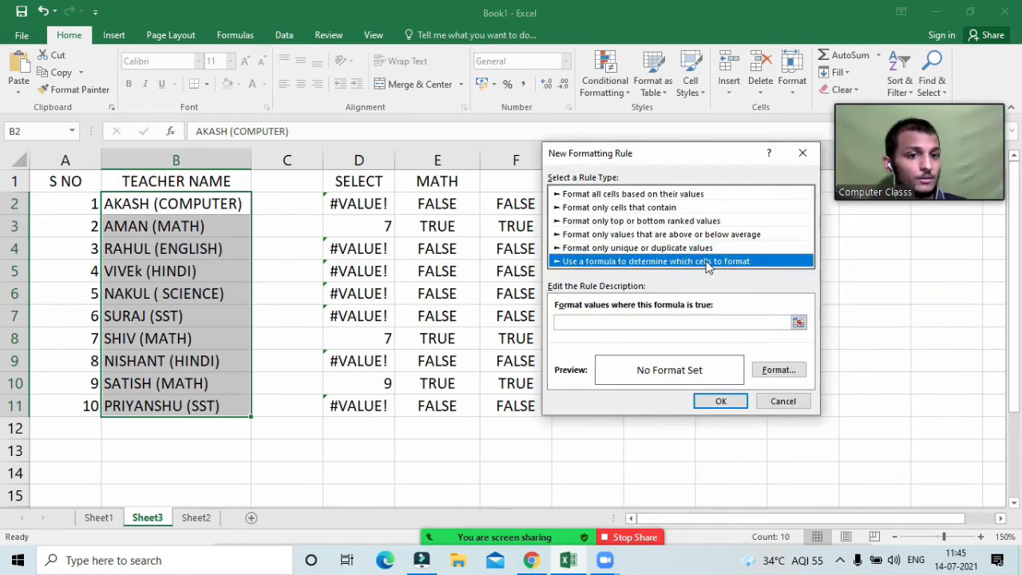
left_click(632, 324)
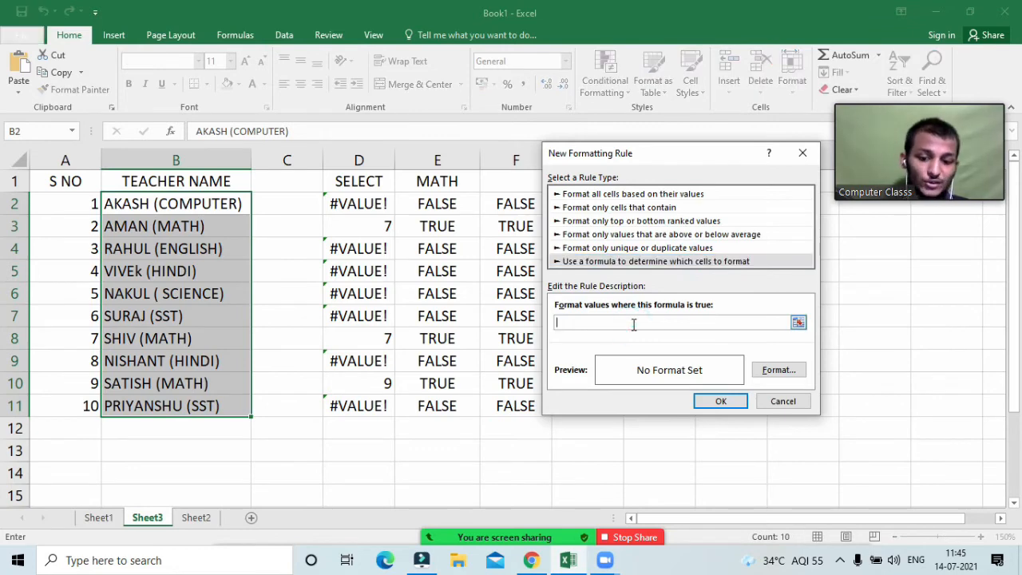
key("ctrl+v")
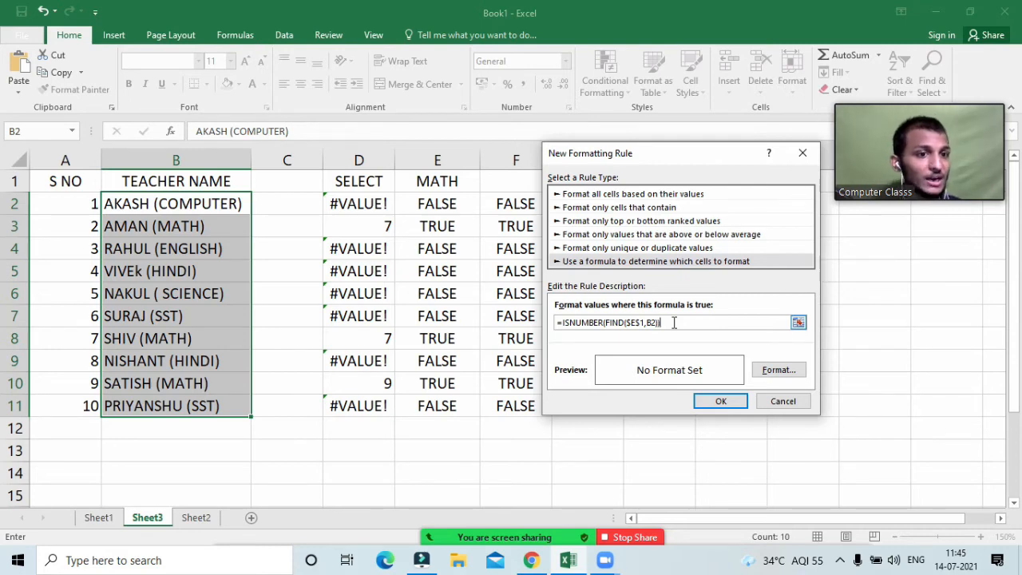
Step: Give the rule a red fill and apply it, highlighting the names in B3, B8 and B10
left_click(782, 377)
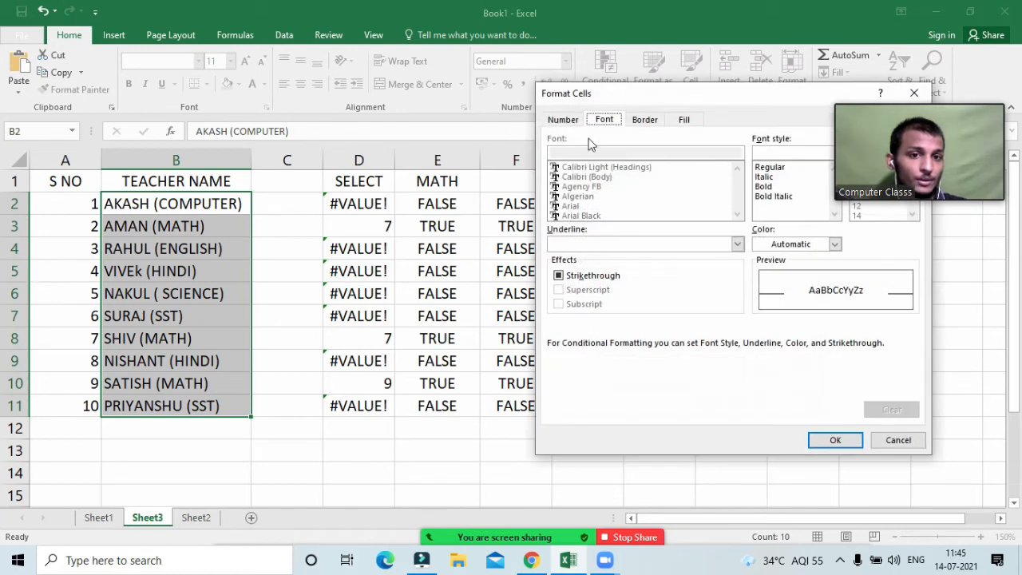
left_click(684, 120)
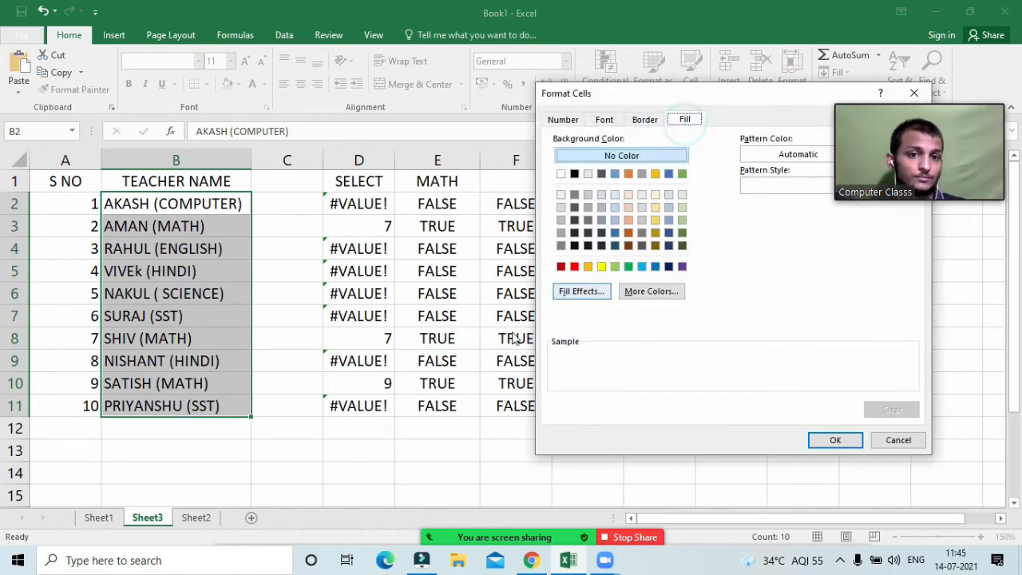
left_click(574, 266)
left_click(811, 442)
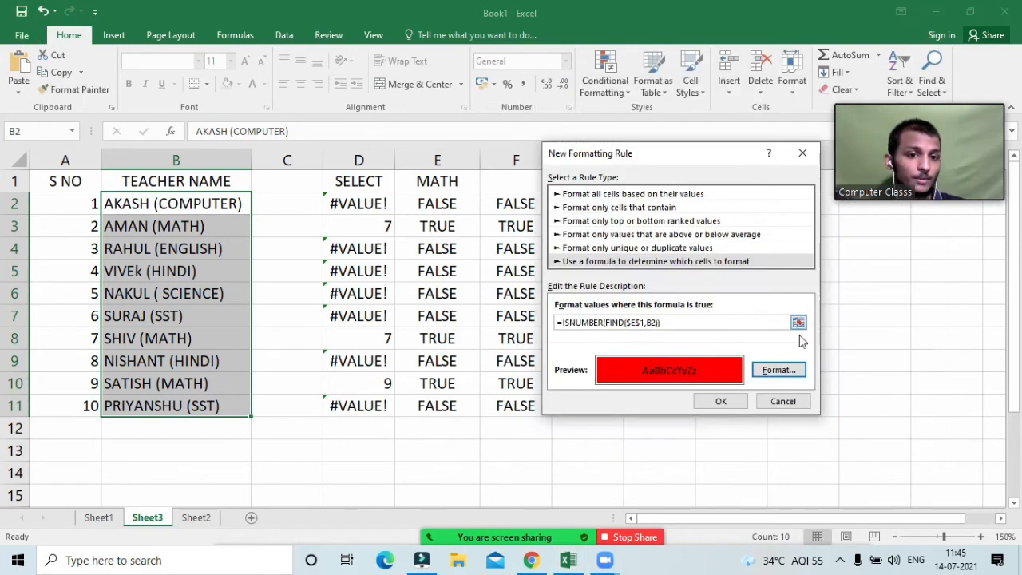
left_click(721, 402)
left_click(270, 311)
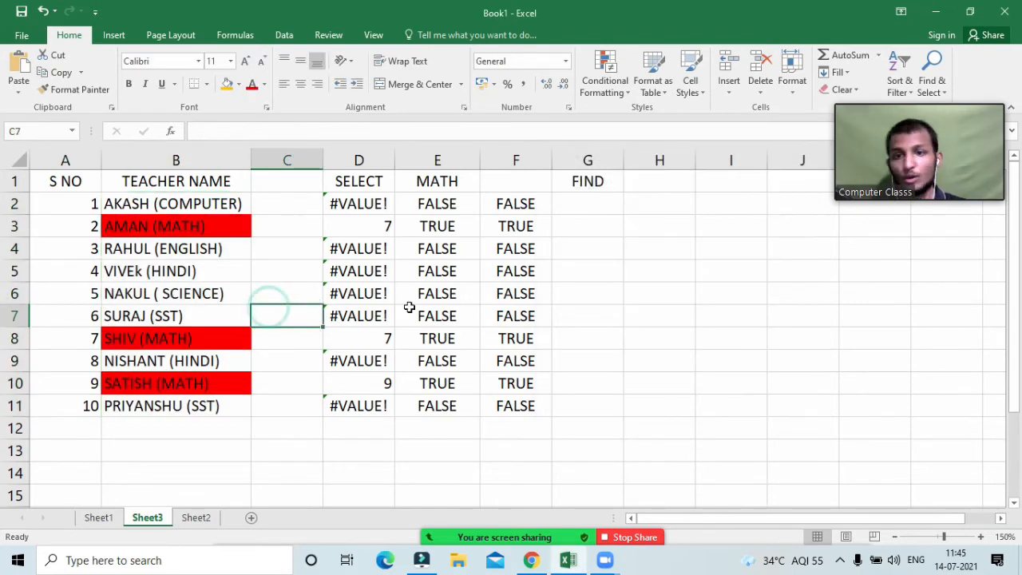
Step: Check F3, F8 and F10, then change the E1 subject dropdown to SCIENCE
left_click(488, 225)
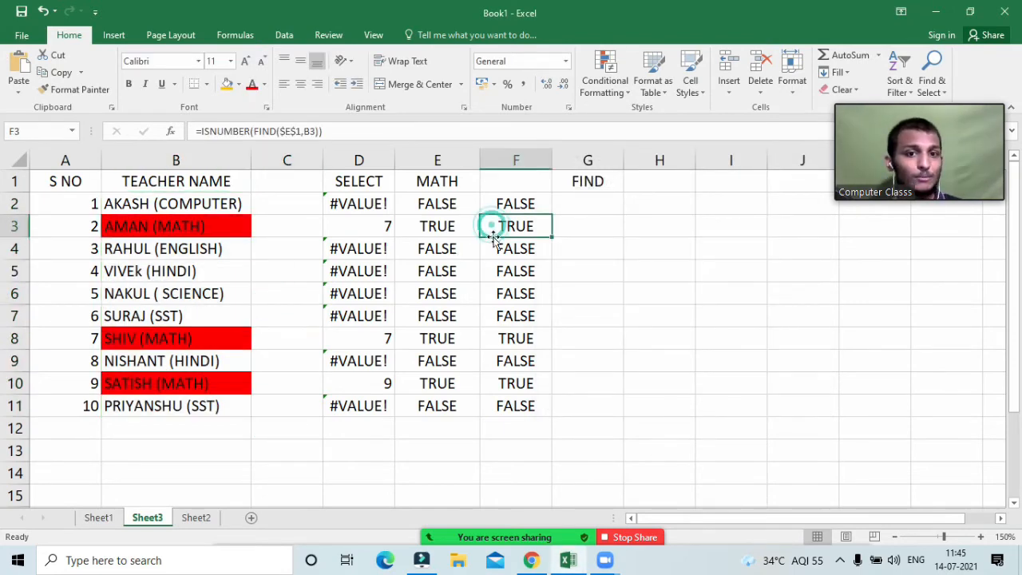
left_click(492, 337)
left_click(510, 383)
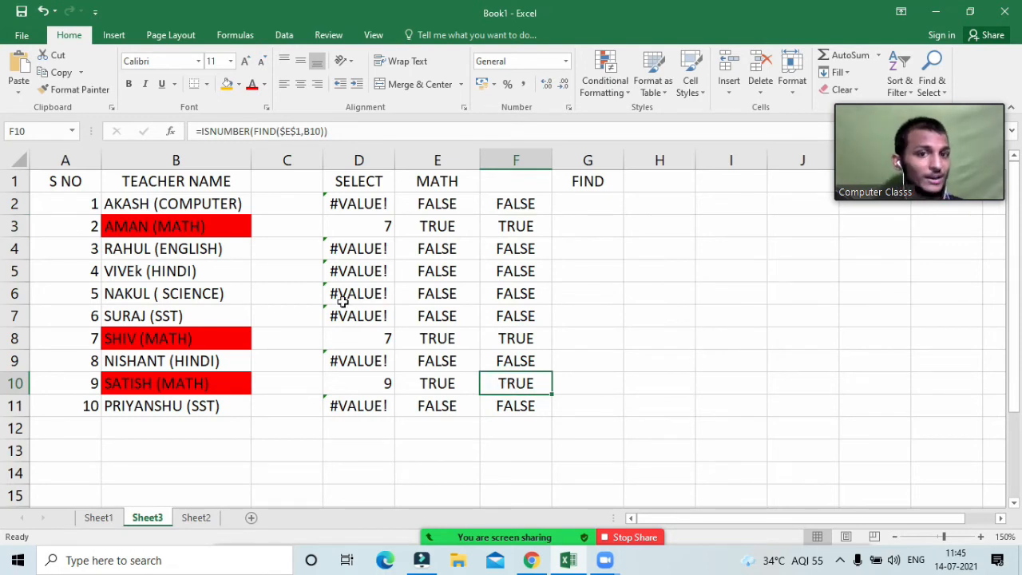
left_click(439, 182)
left_click(486, 185)
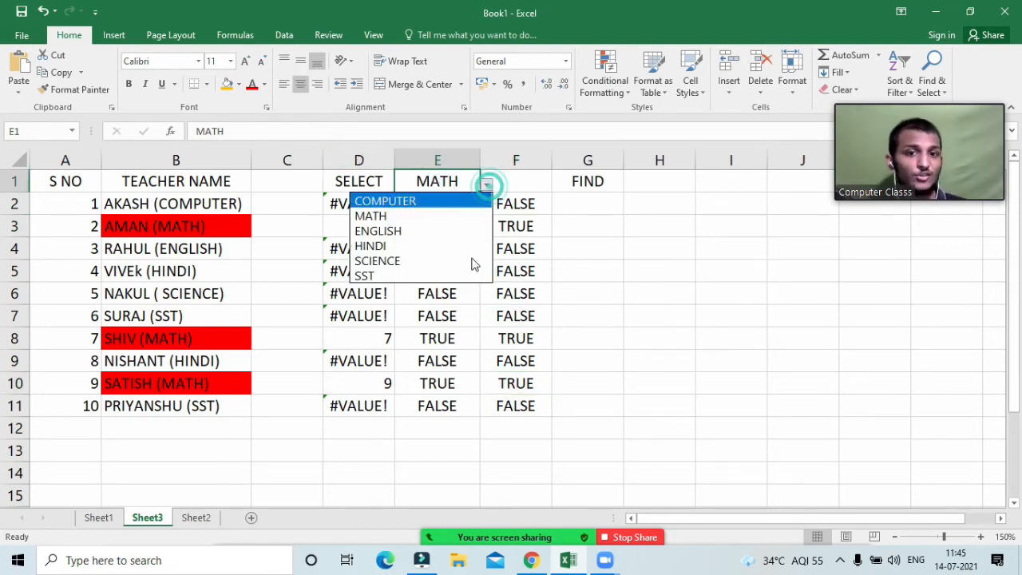
left_click(431, 262)
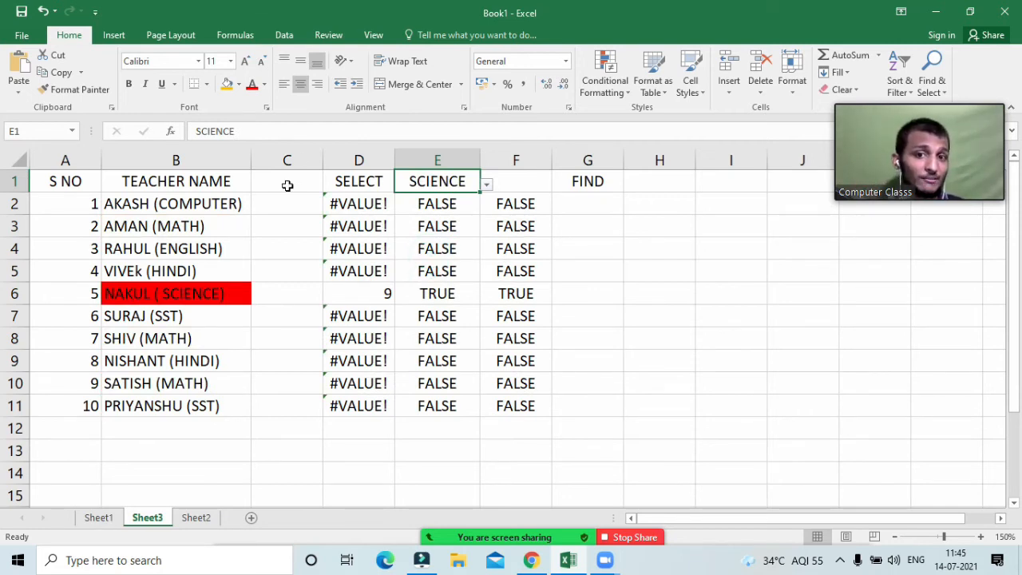
Step: Verify the results: #VALUE! in column D except D6 (9), with E6 and F6 TRUE
left_click_drag(356, 206, 354, 269)
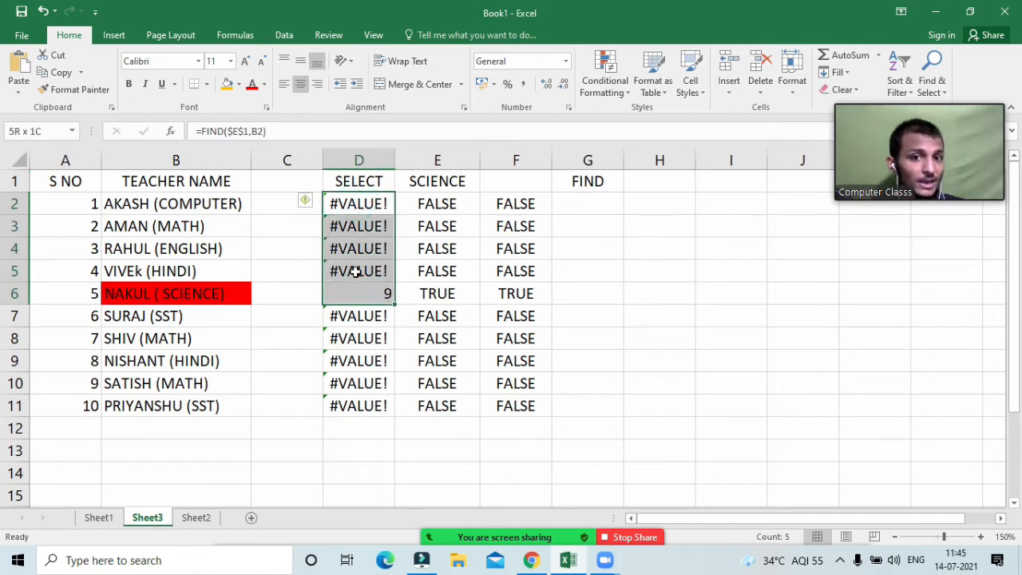
left_click_drag(339, 319, 348, 416)
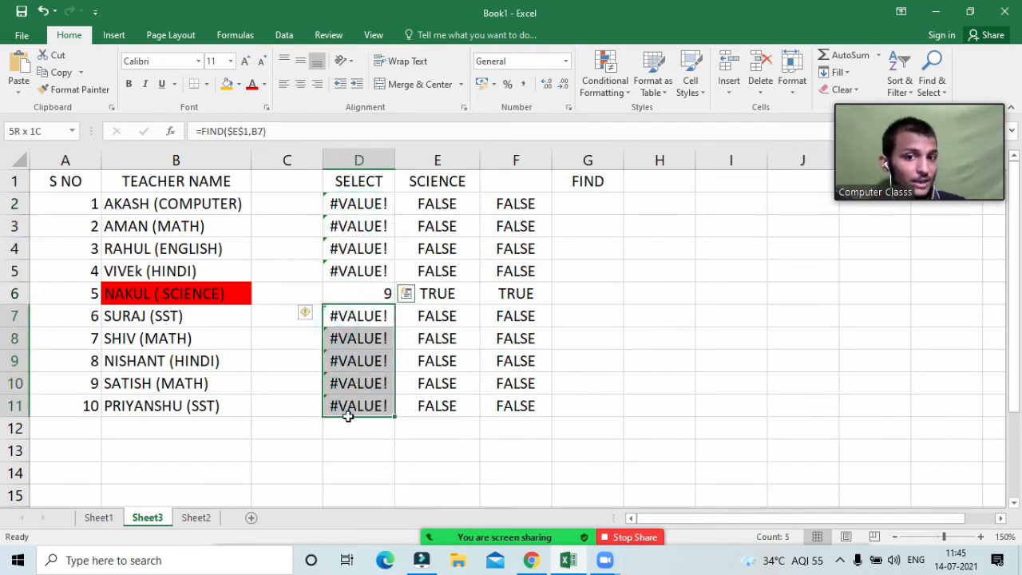
left_click(352, 291)
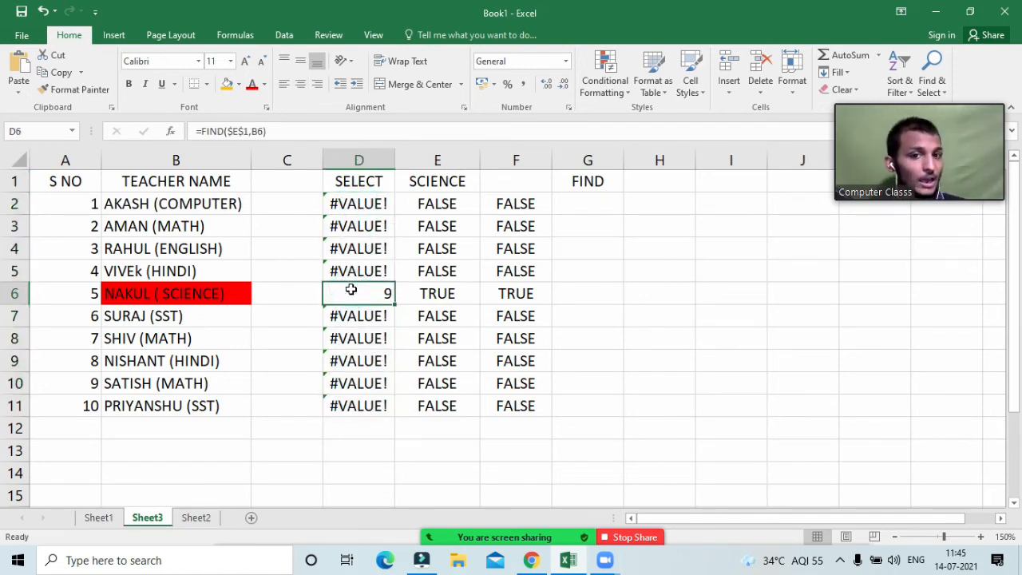
left_click(433, 296)
left_click(361, 302)
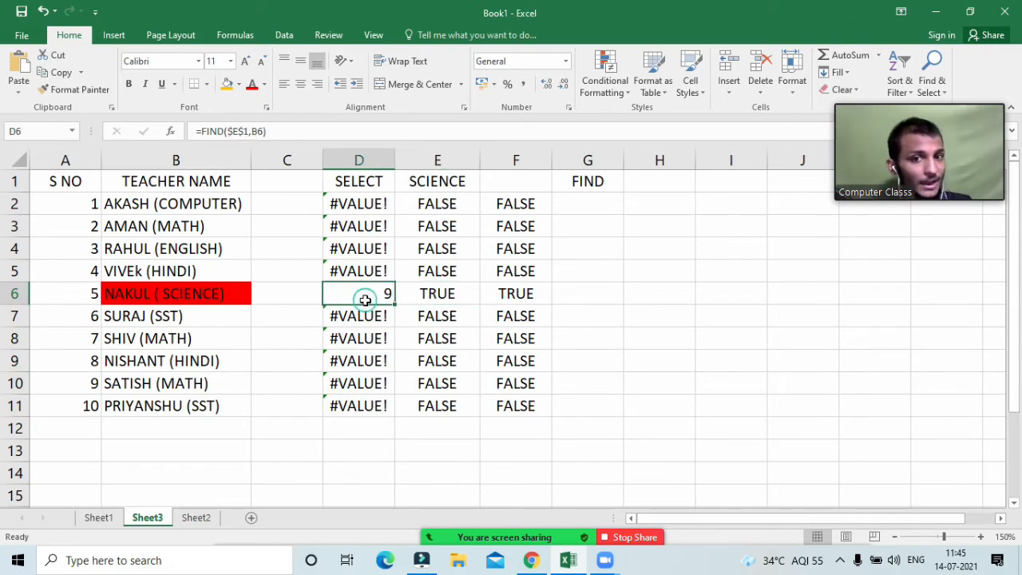
left_click(516, 292)
double_click(515, 293)
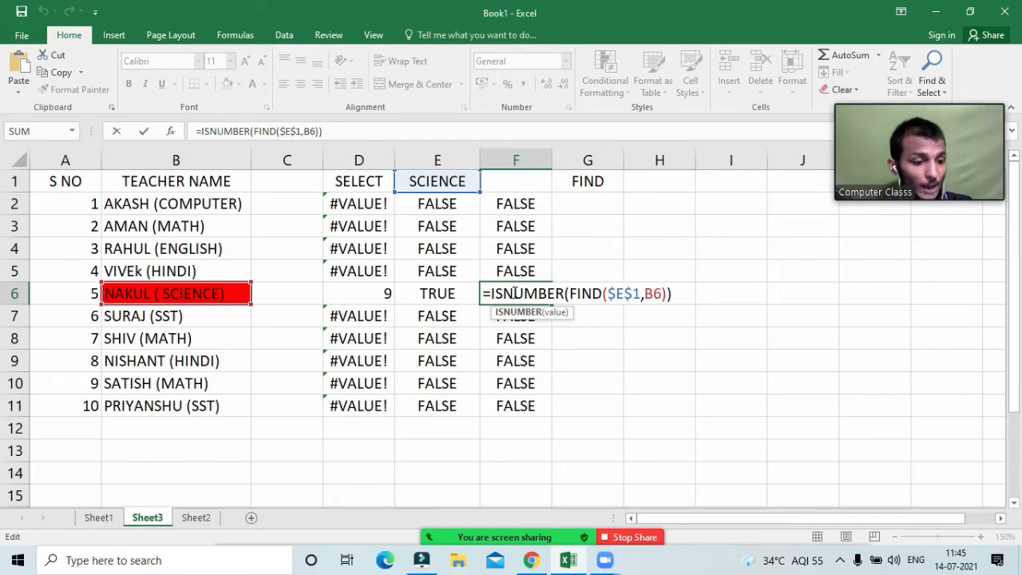
key("Return")
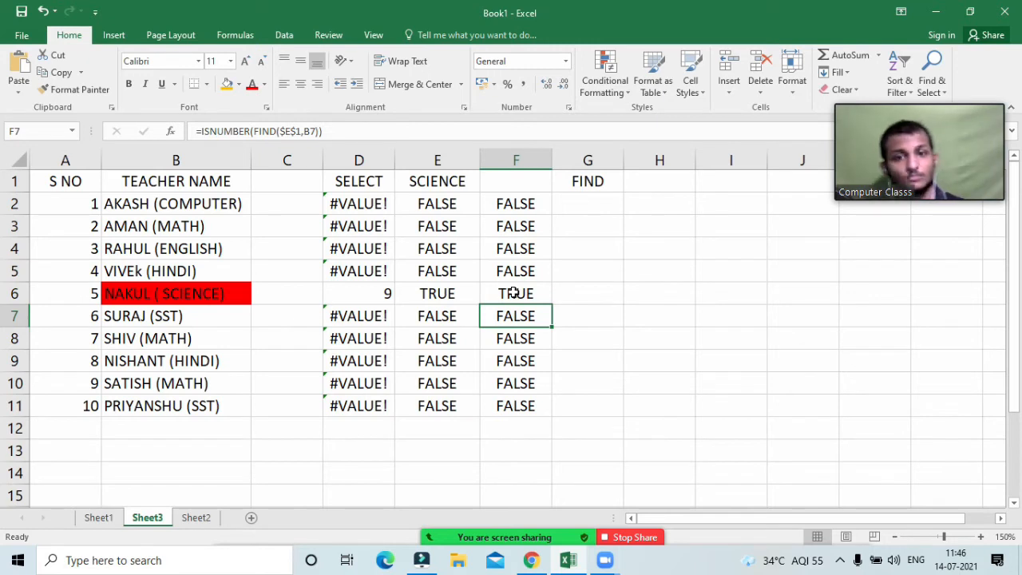
left_click(346, 286)
left_click(347, 271)
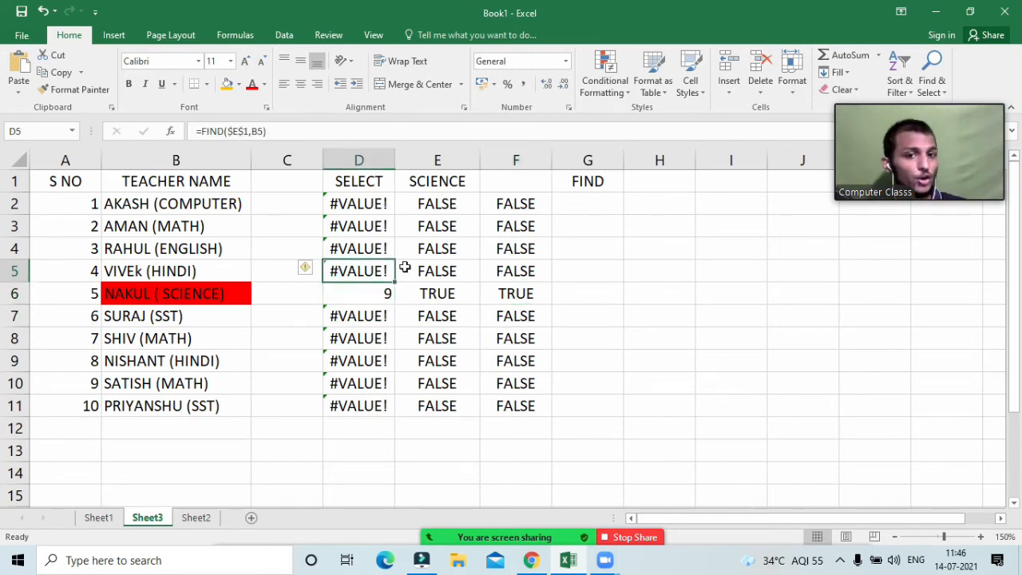
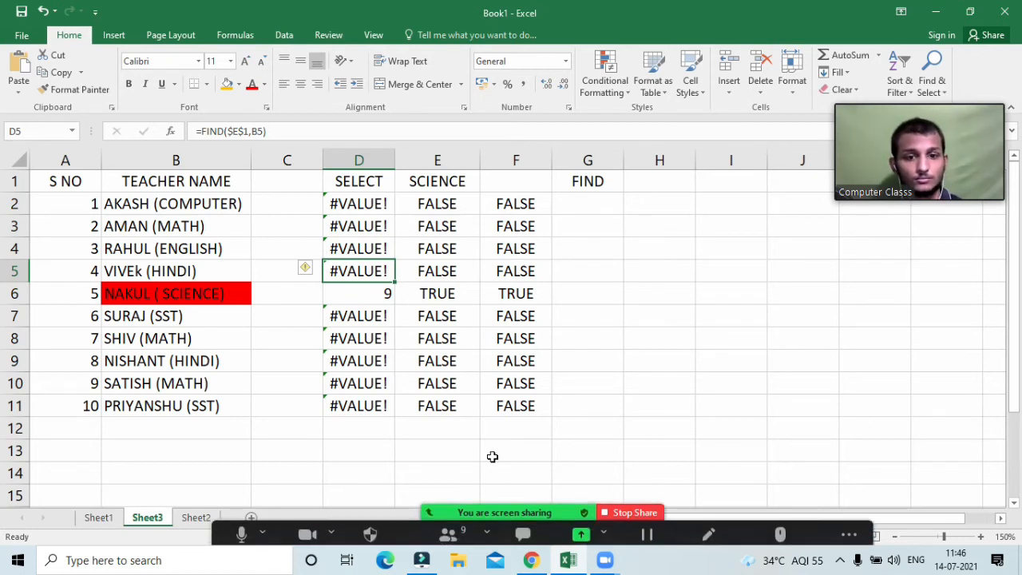
Step: Delete the FIND and ISNUMBER results in D2:F11, leaving only the column headers
left_click(527, 449)
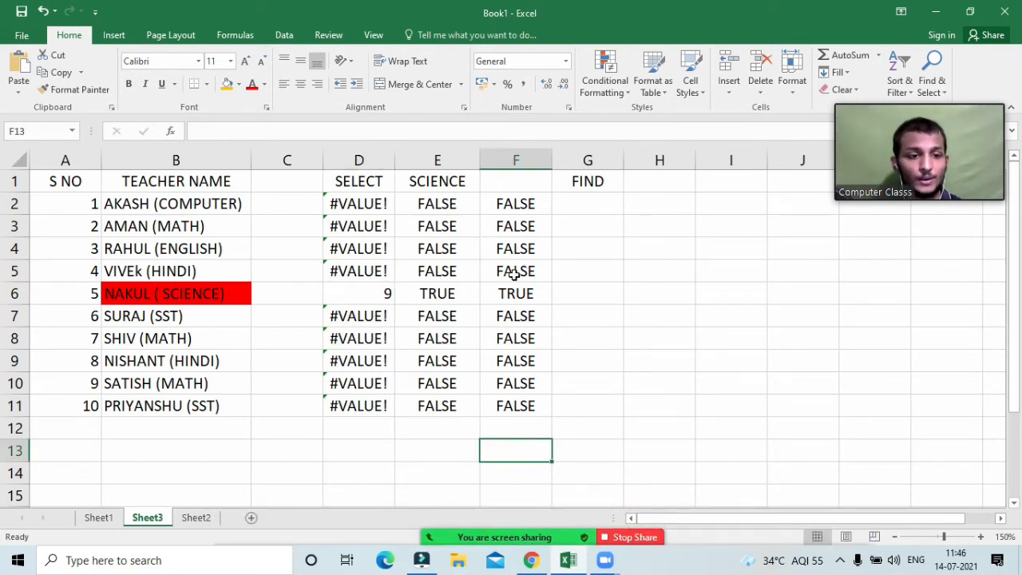
left_click(495, 204)
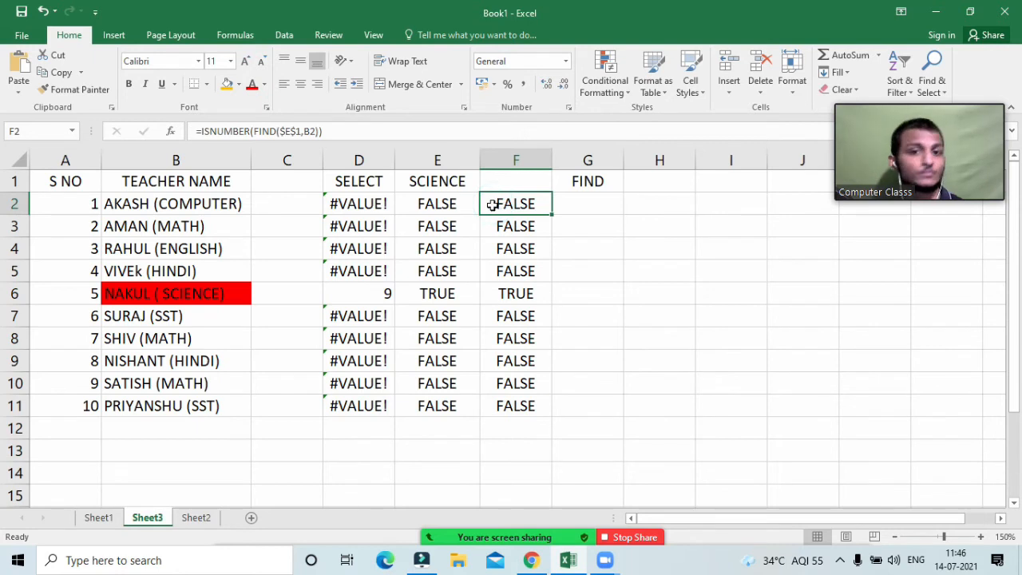
left_click(492, 205)
left_click(503, 203)
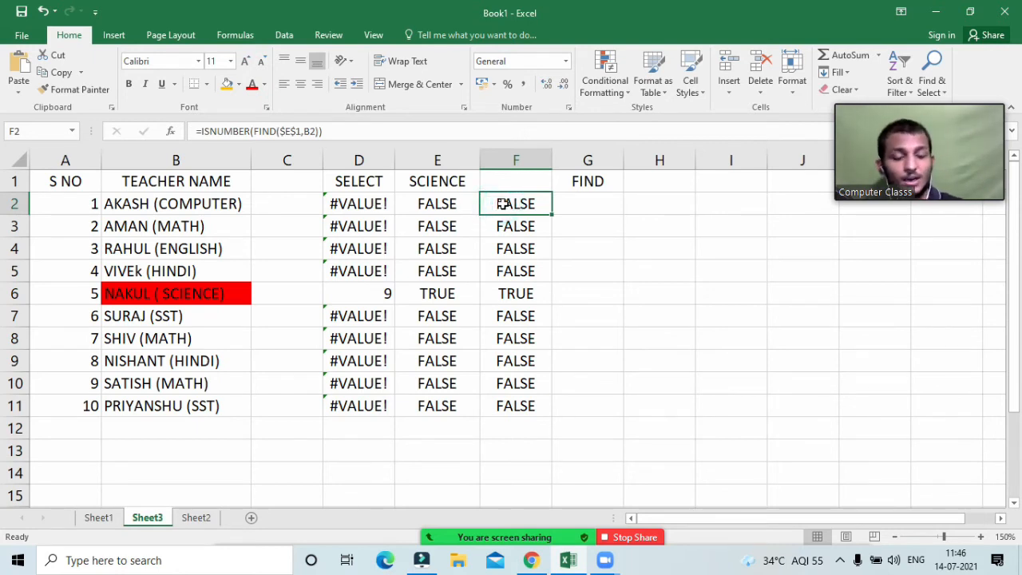
left_click_drag(353, 205, 512, 408)
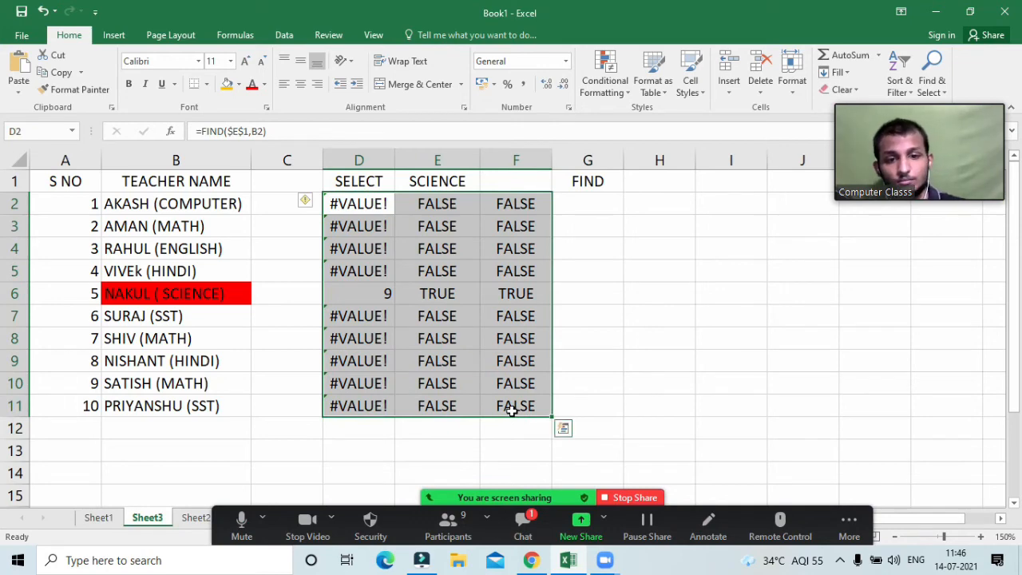
key("Delete")
Step: Read and close the meeting chat, then select cell D2
left_click(629, 369)
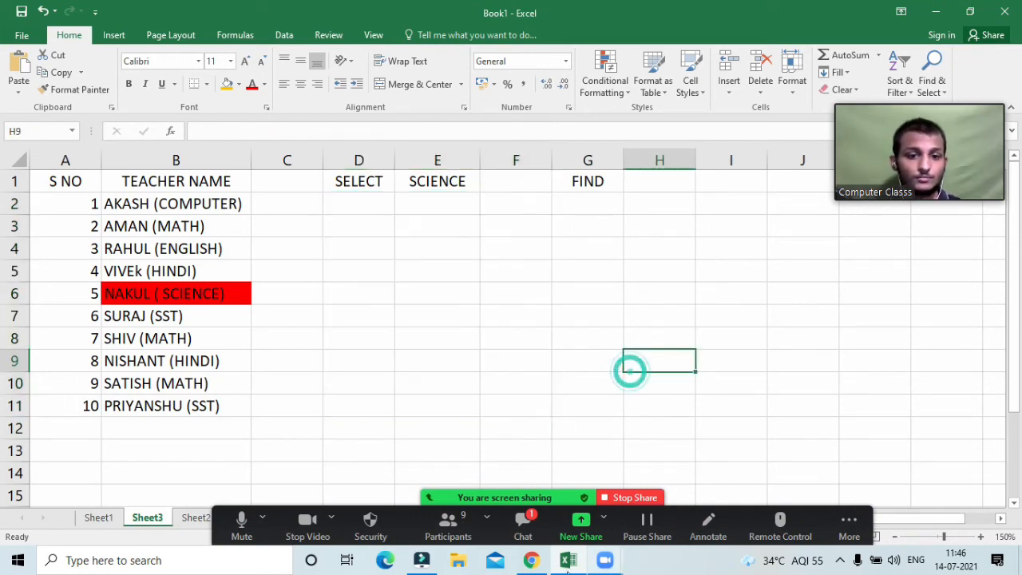
left_click(517, 537)
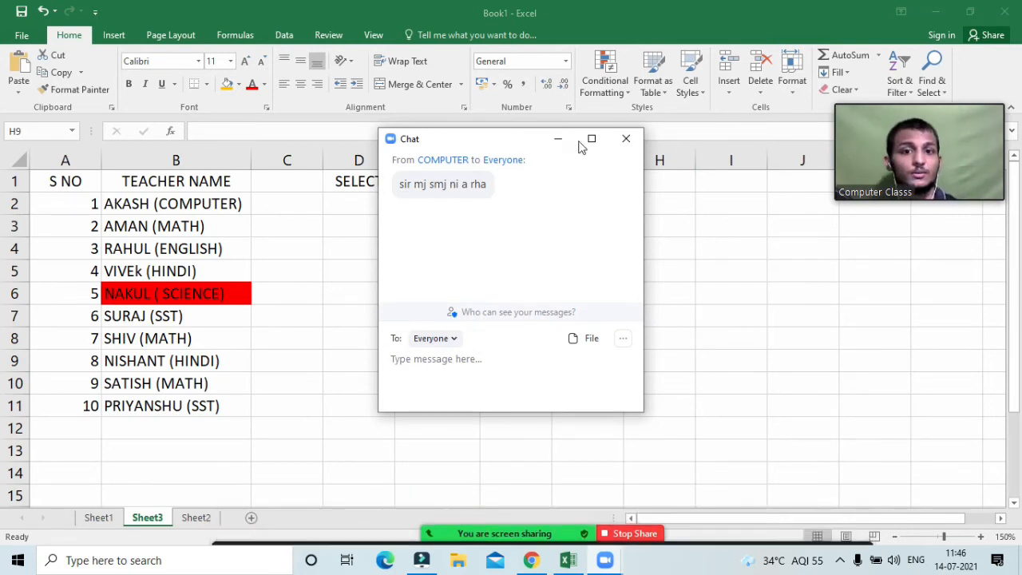
left_click(626, 139)
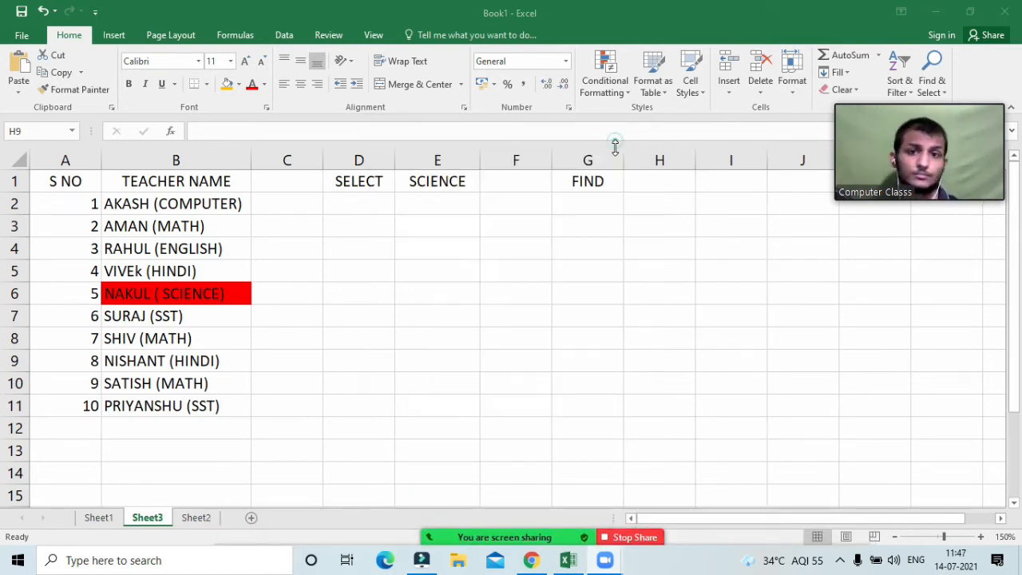
left_click(364, 206)
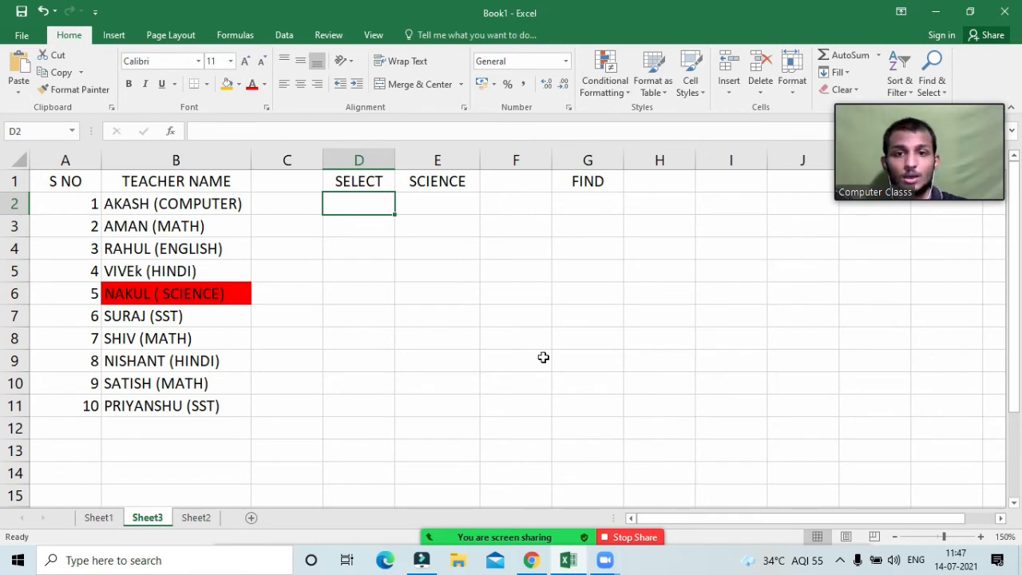
Step: Mute all meeting participants from the Participants list
mouse_move(507, 533)
left_click(473, 539)
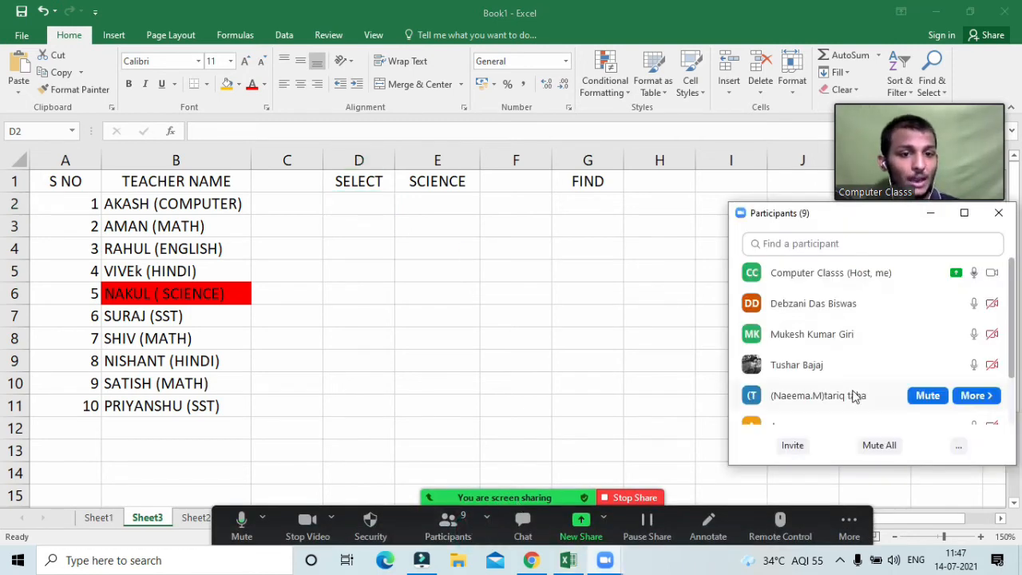
left_click(879, 444)
left_click(568, 321)
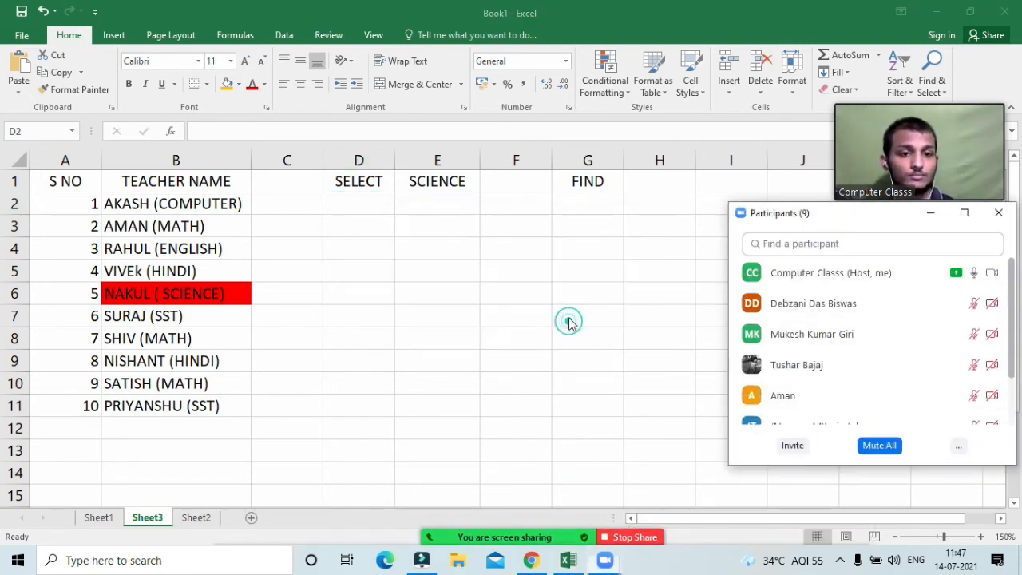
Step: Select the teacher names in B2:B11
left_click(125, 196)
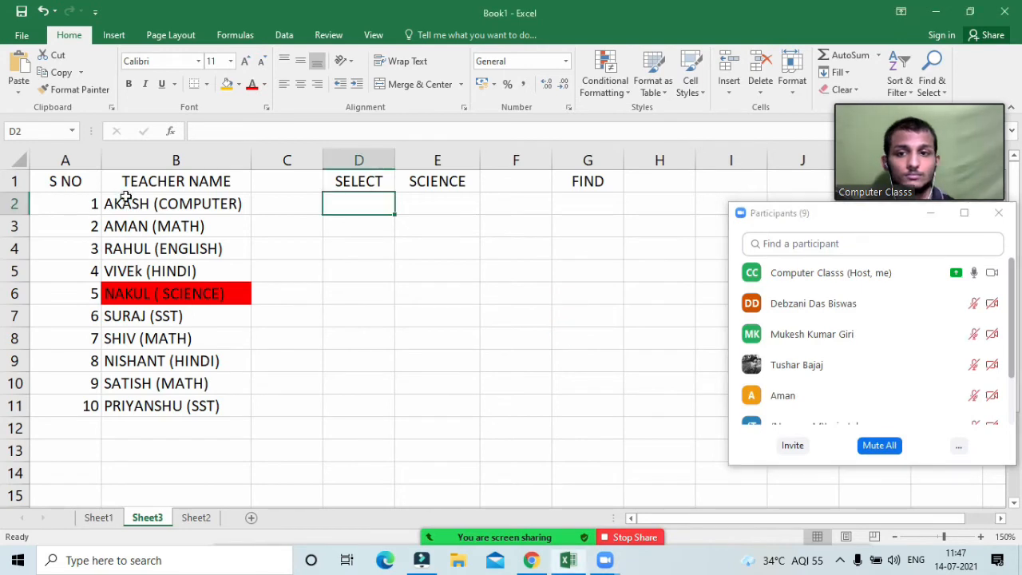
left_click(141, 248)
left_click_drag(127, 204, 140, 402)
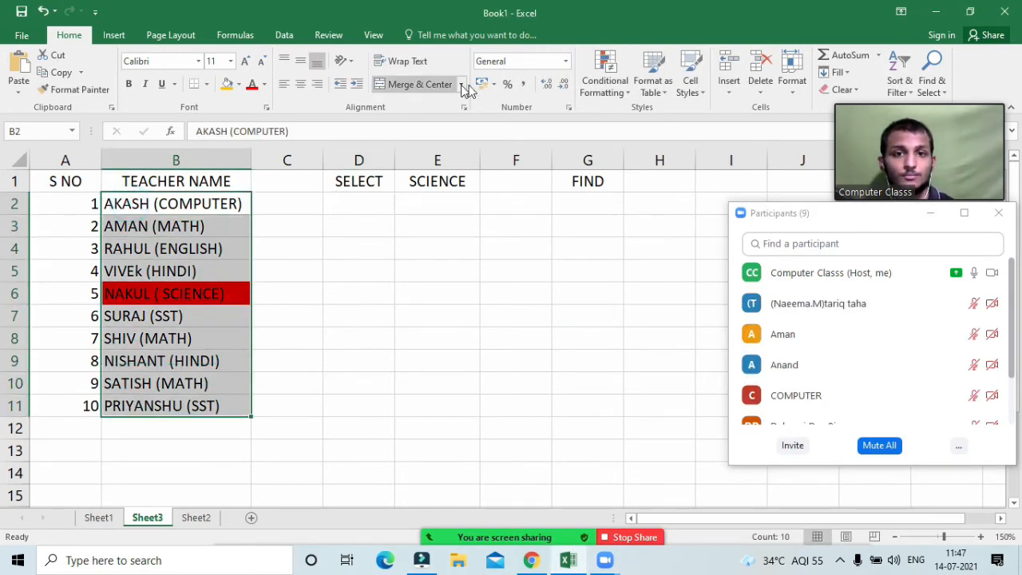
Step: Delete the ISNUMBER FIND highlight rule in Manage Rules and close the participants window
left_click(605, 80)
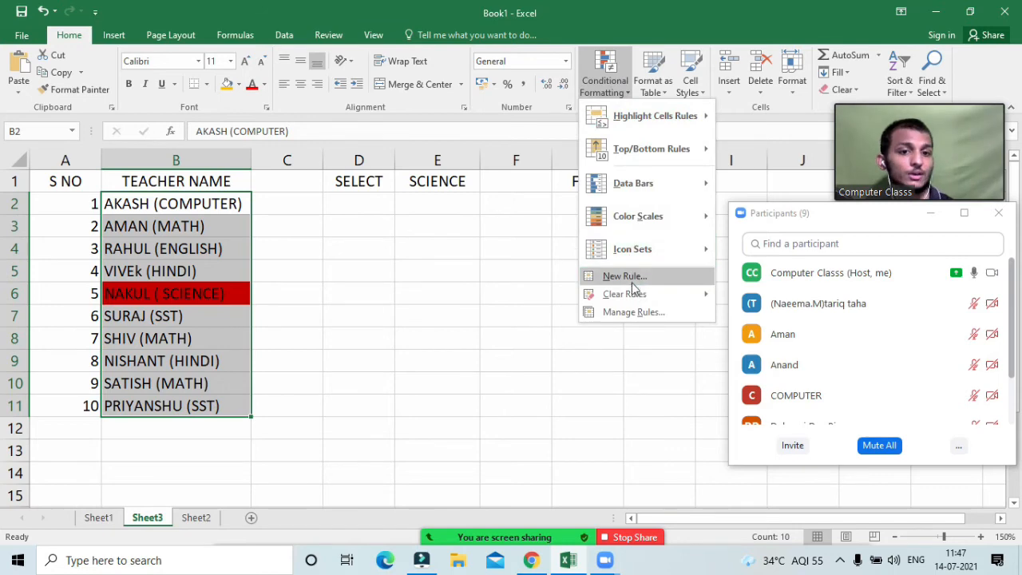
left_click(643, 312)
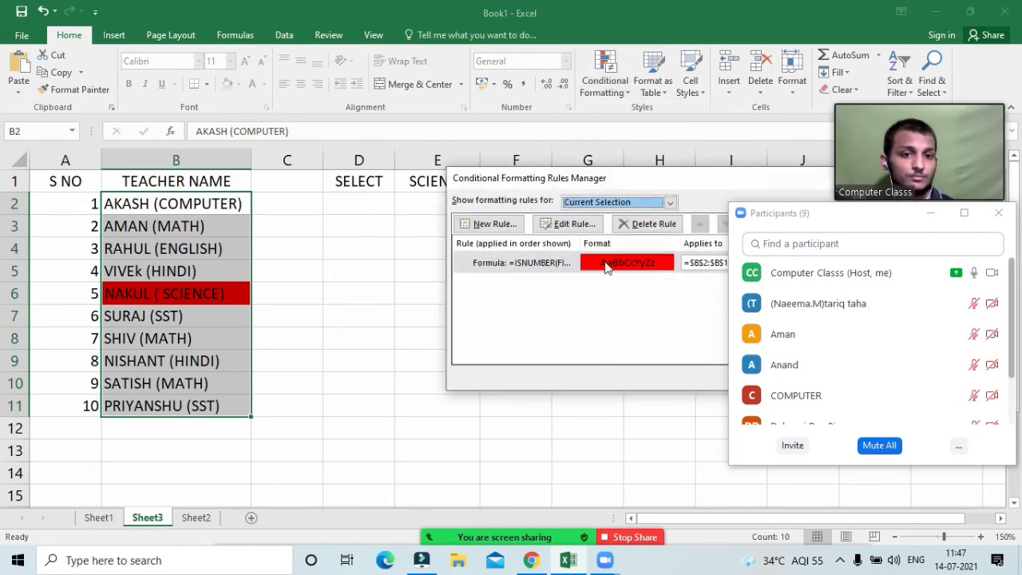
left_click(604, 263)
left_click(654, 224)
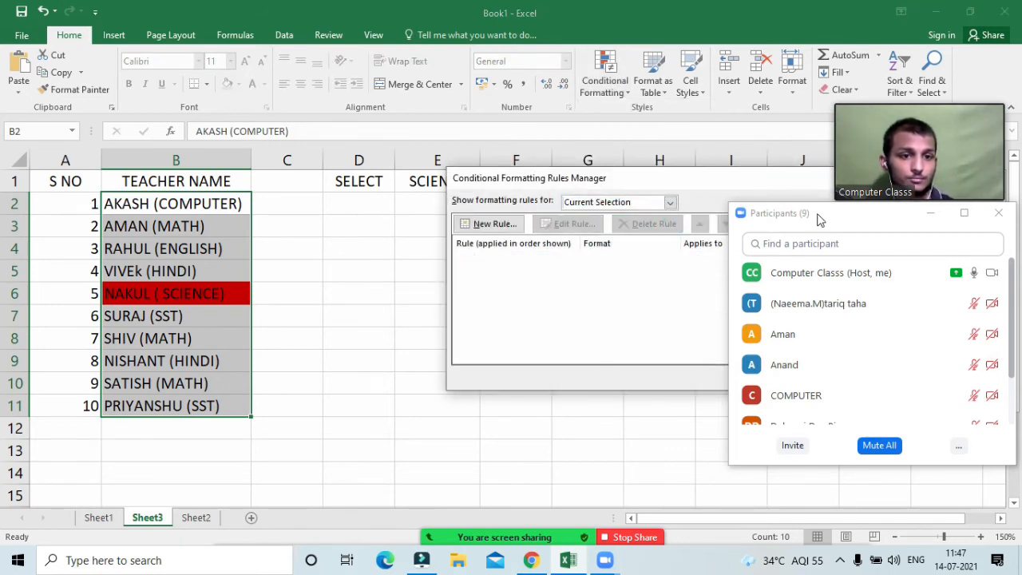
left_click_drag(806, 221, 487, 464)
left_click(756, 376)
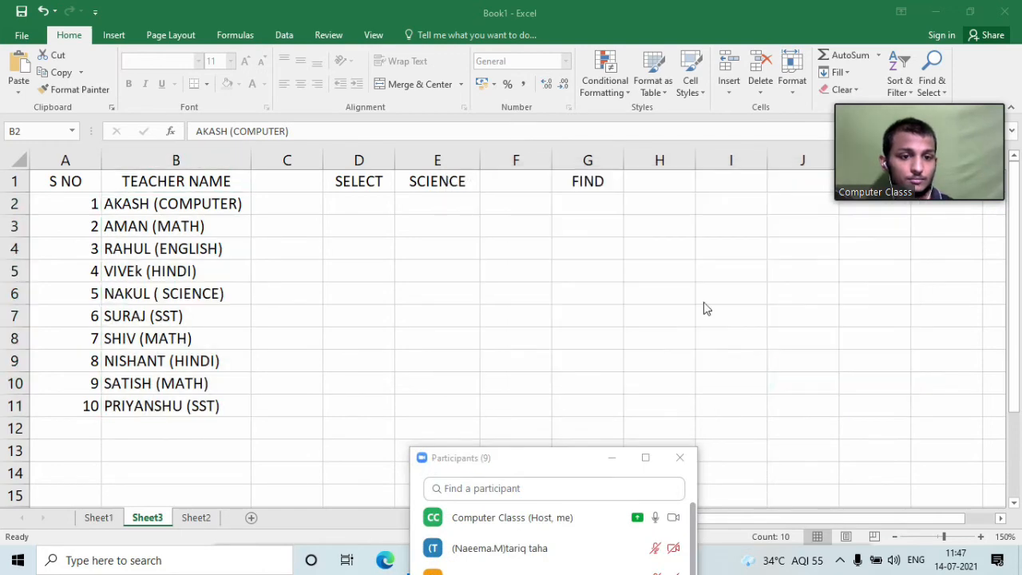
left_click(680, 458)
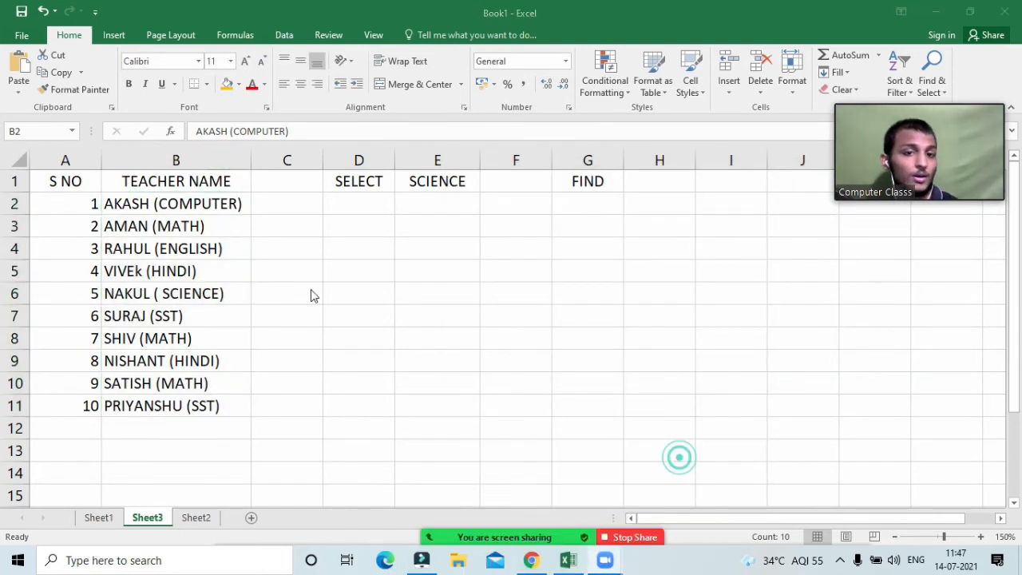
Step: Look through Sheet1 and Sheet2, then return to Sheet3 at cell D3
left_click(351, 203)
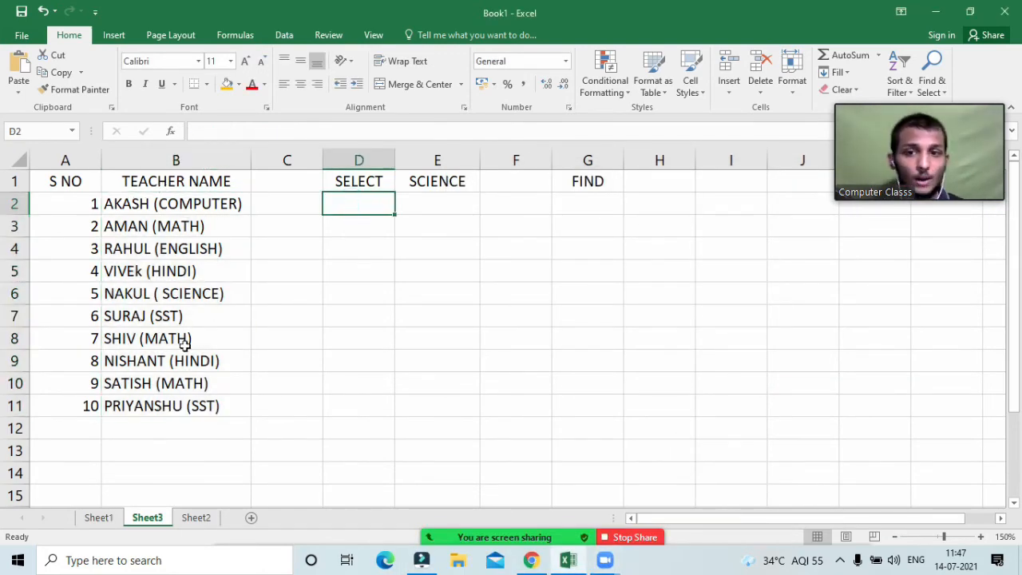
left_click(103, 519)
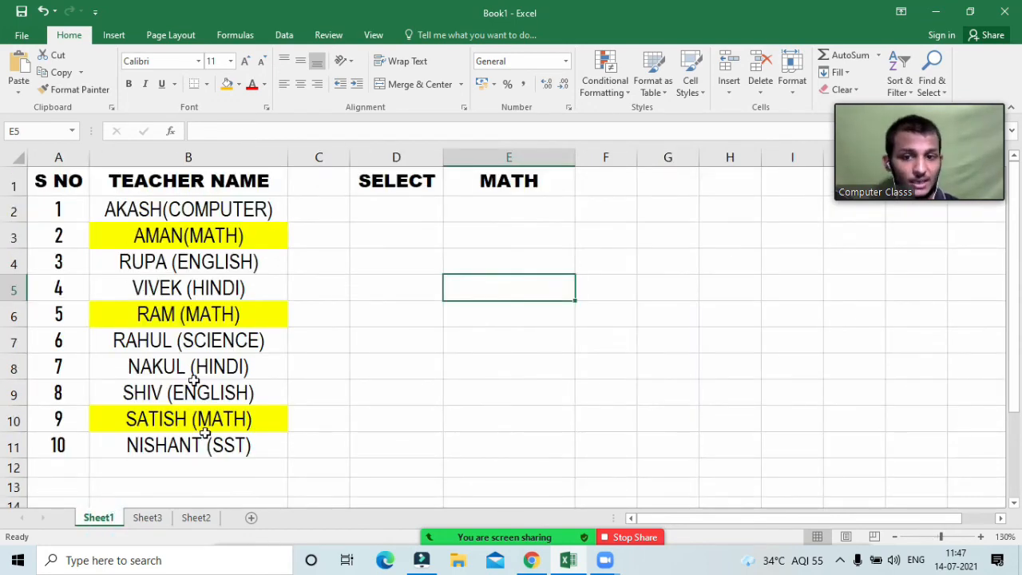
left_click(192, 519)
left_click(150, 518)
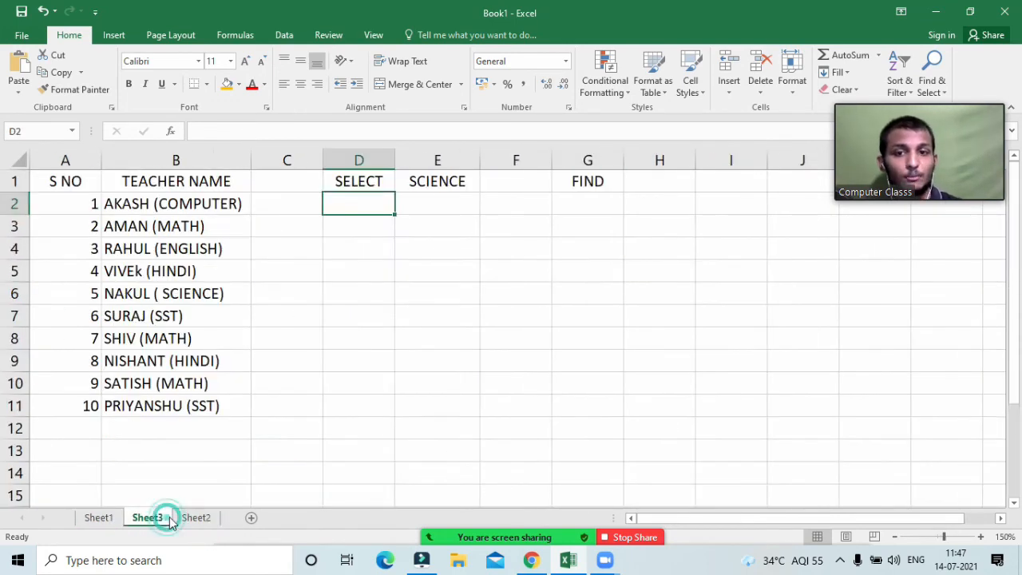
left_click(358, 222)
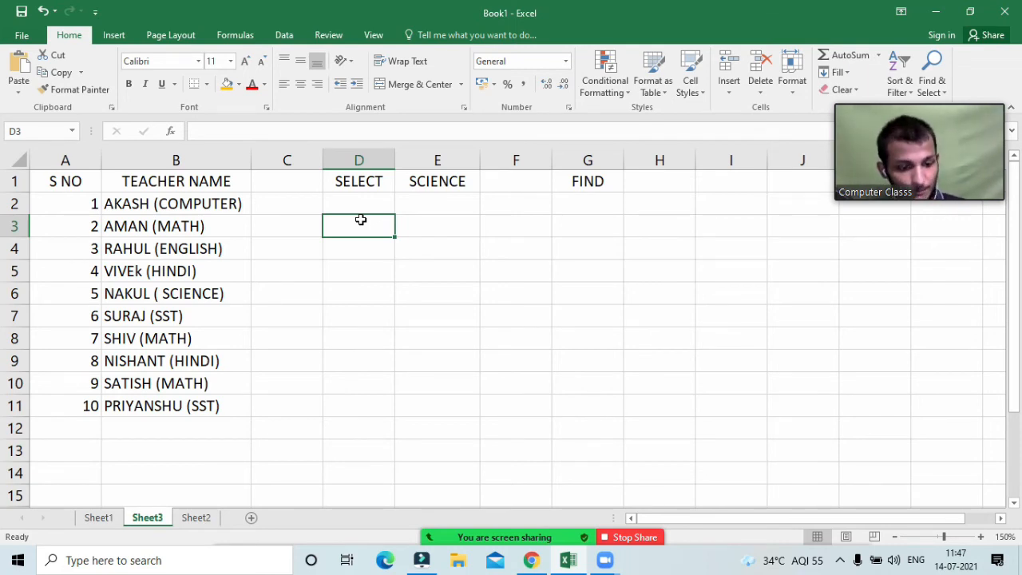
Step: Enter =FIND($E$1,B2) in D2, with E1 locked absolute, returning #VALUE!
key("Up")
type("=")
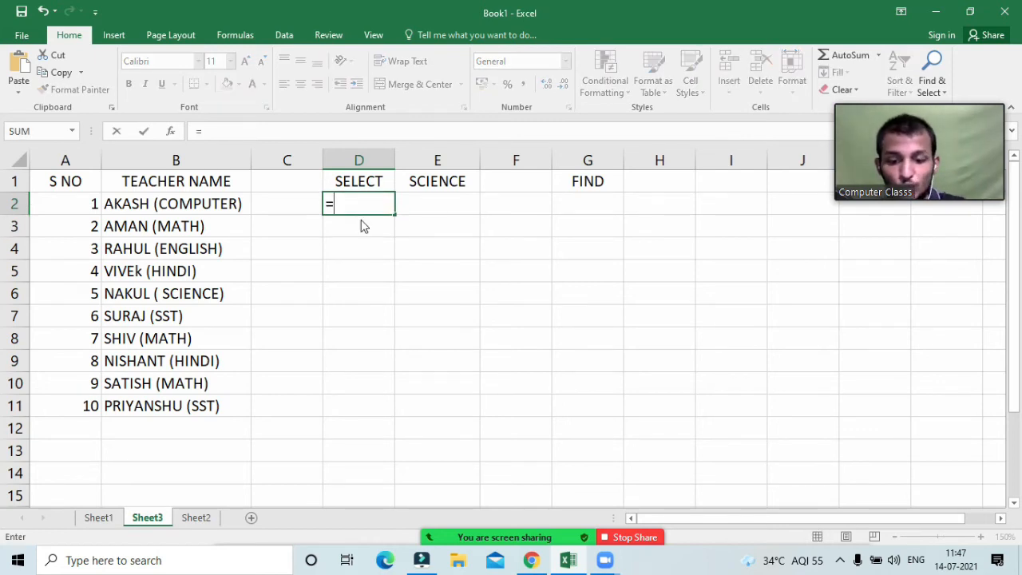
type("find)(")
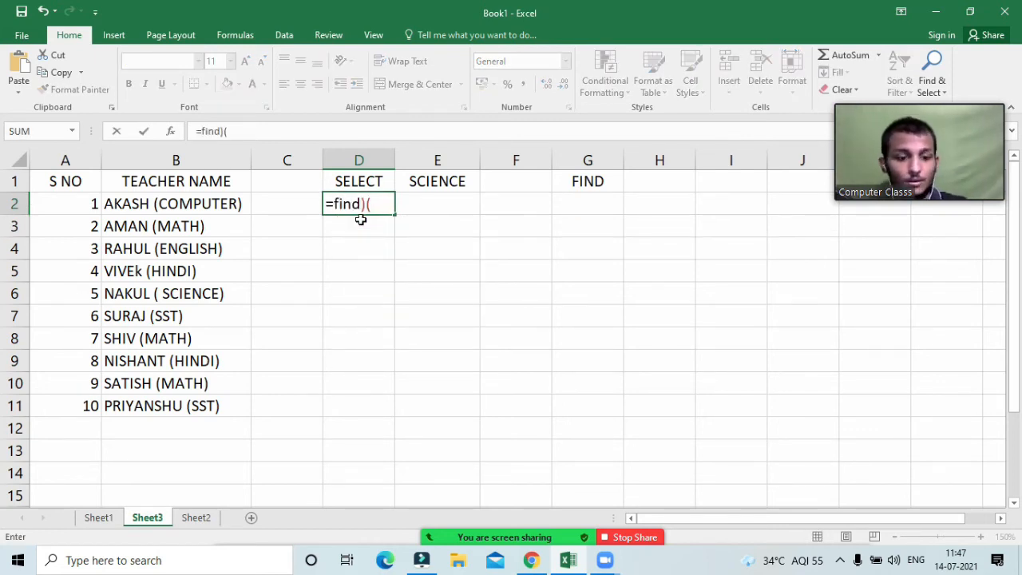
key("BackSpace")
key("BackSpace")
type(")")
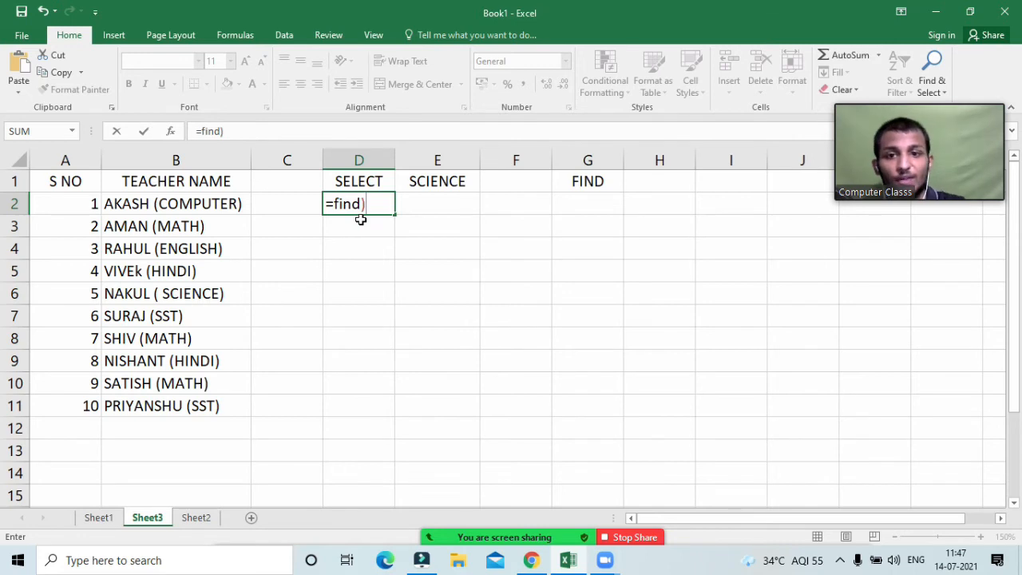
key("BackSpace")
type("(")
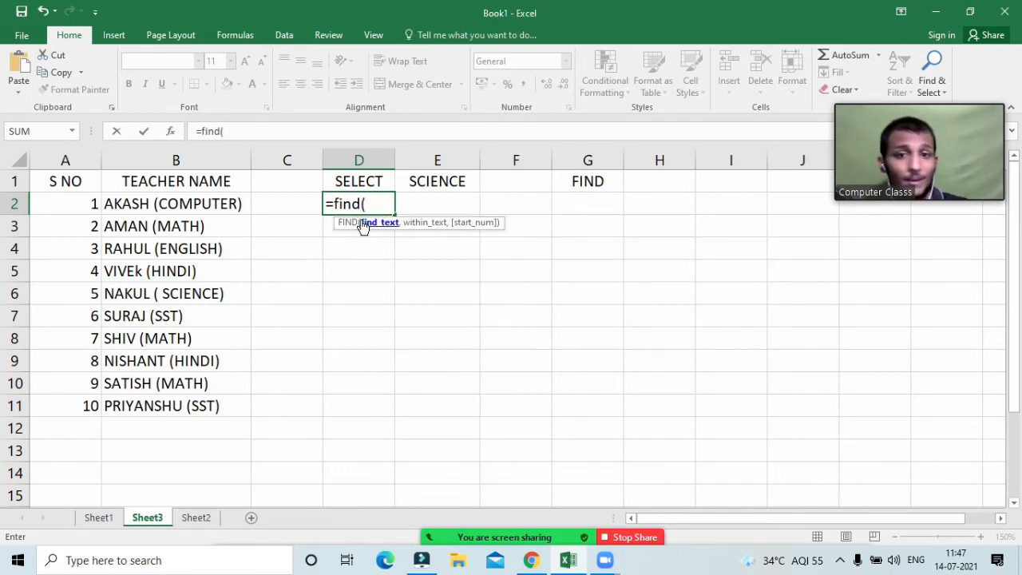
left_click(431, 182)
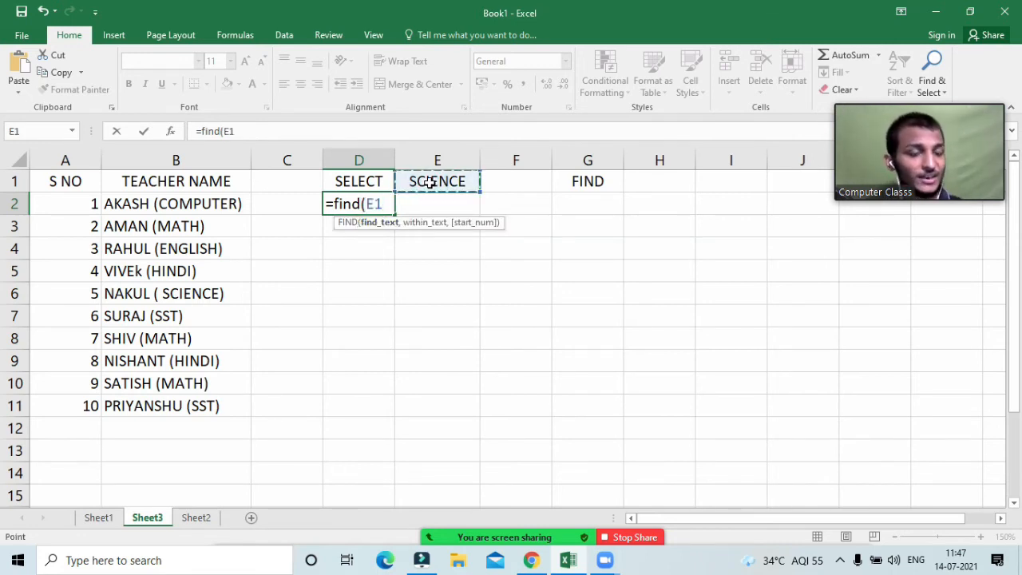
type(",")
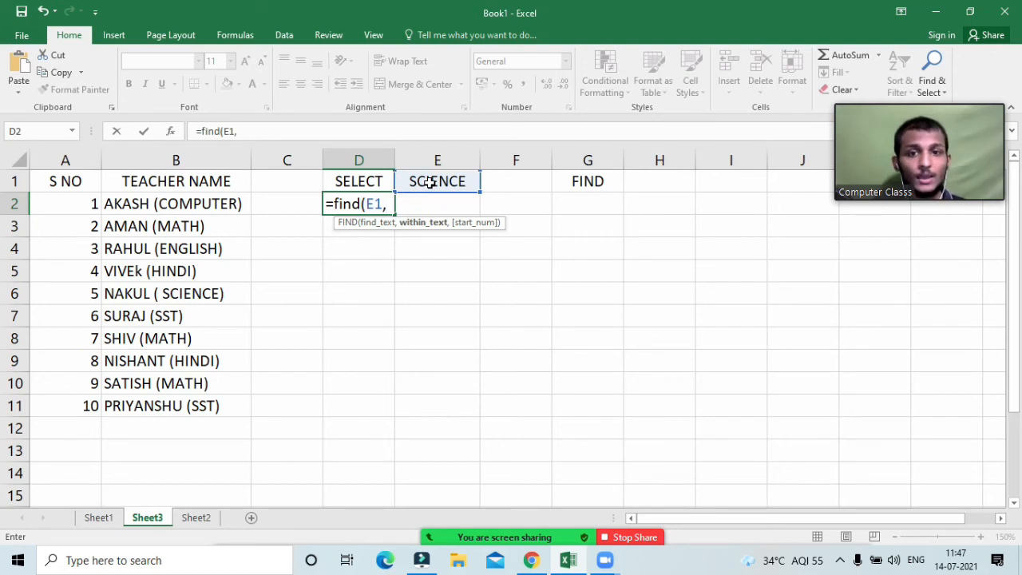
left_click(196, 204)
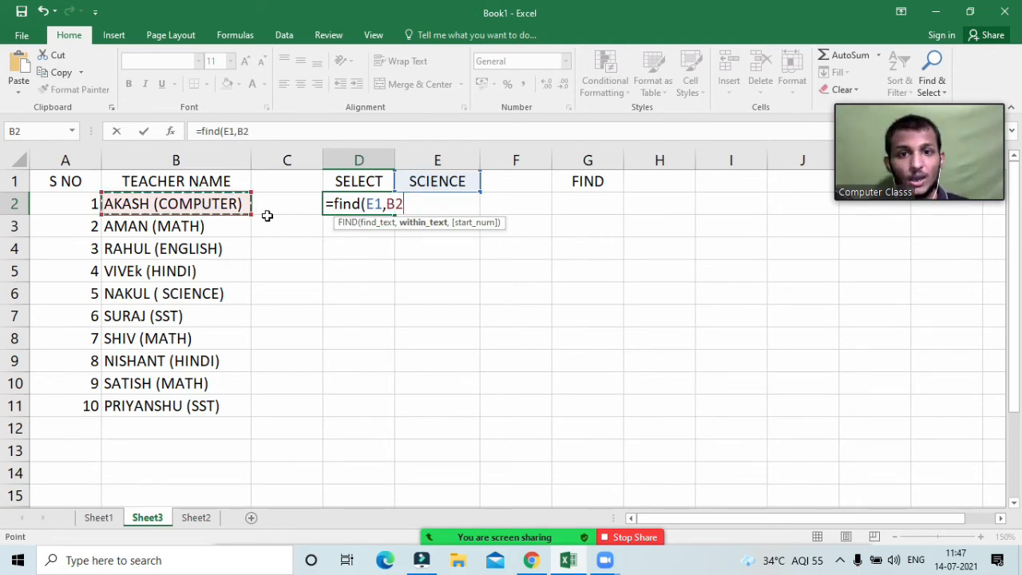
left_click(375, 204)
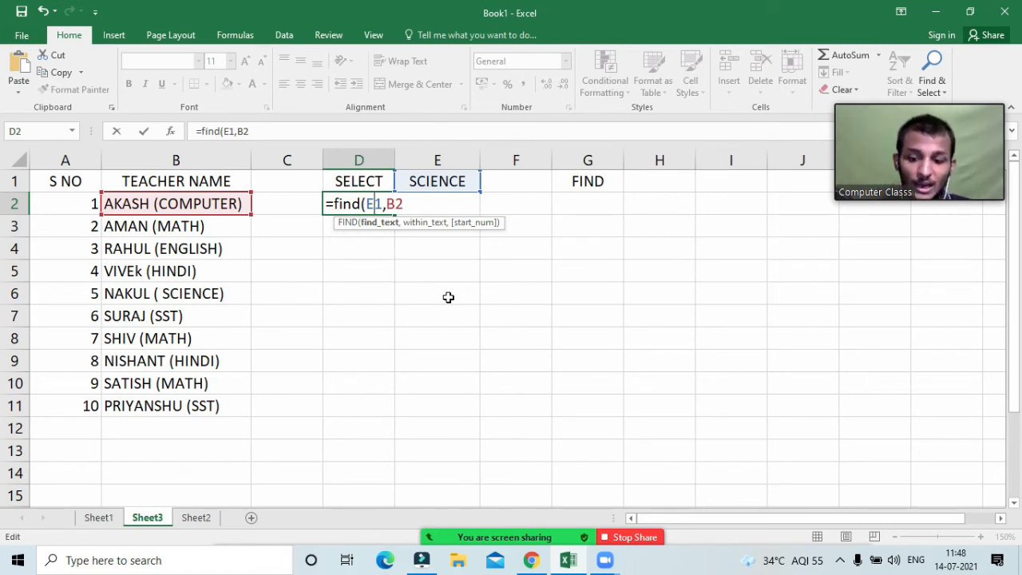
key("F4")
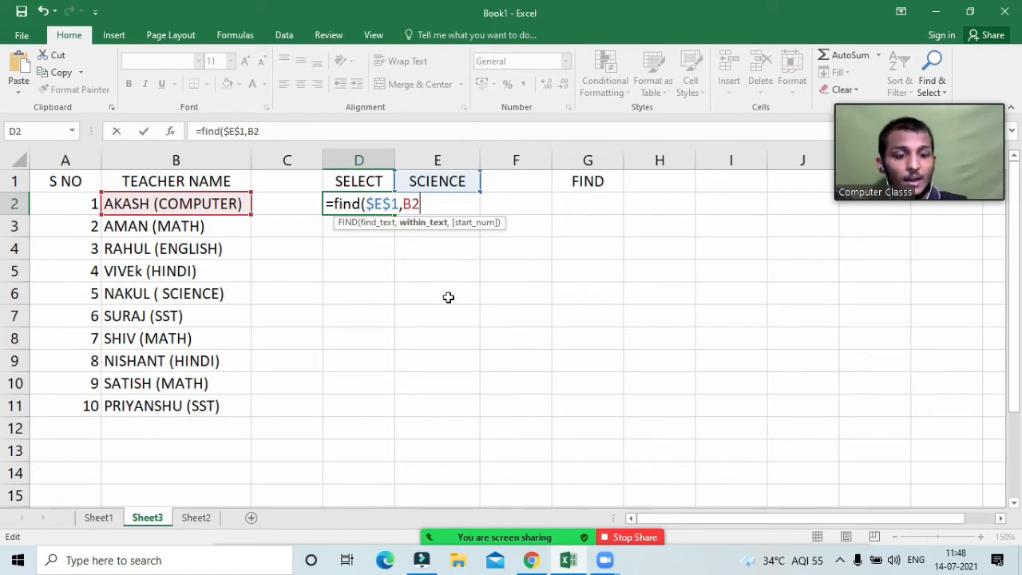
type(")")
key("Return")
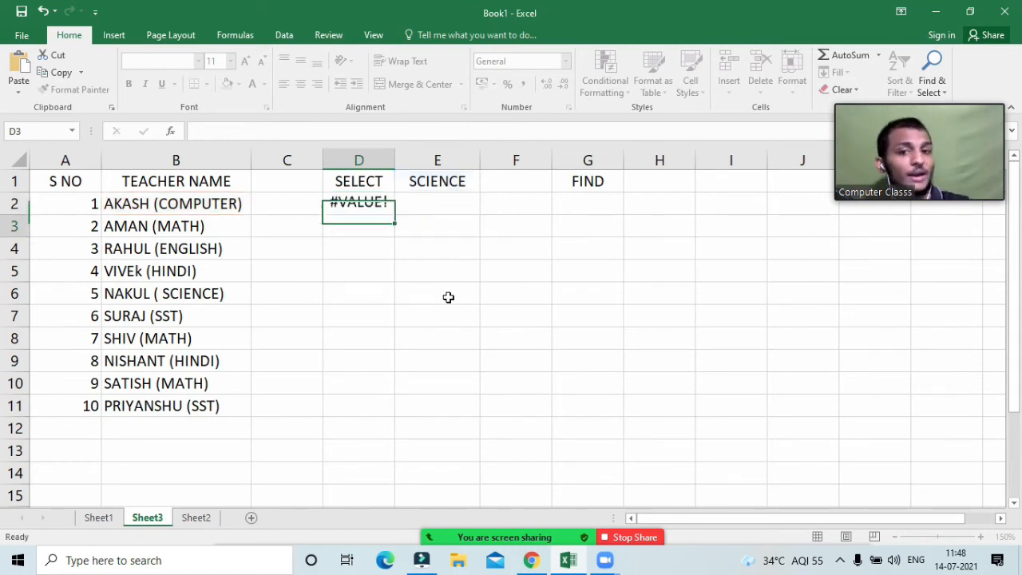
Step: Fill the D2 FIND formula down to D11 and review D6's references and result of 9
left_click(438, 183)
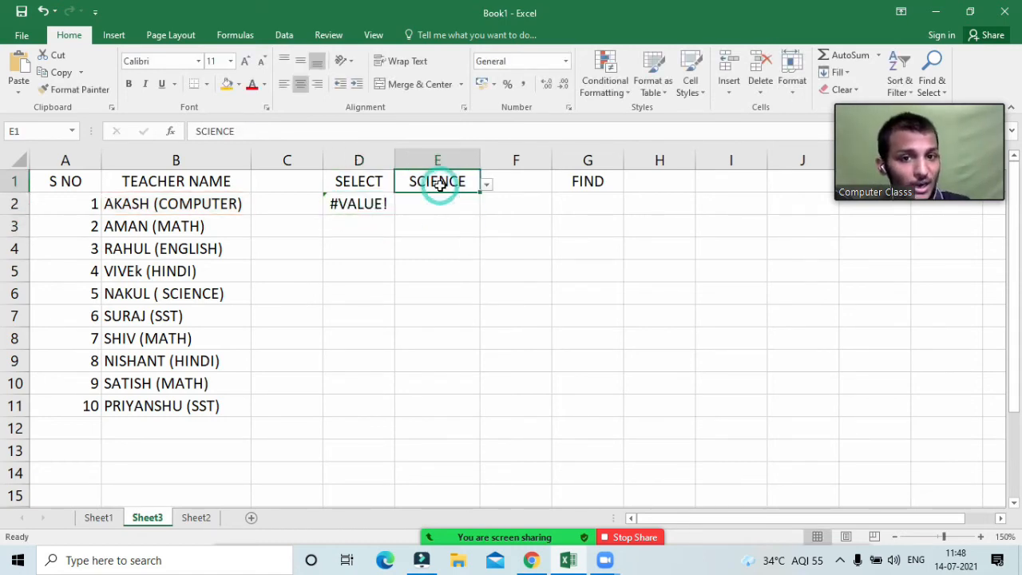
left_click(162, 209)
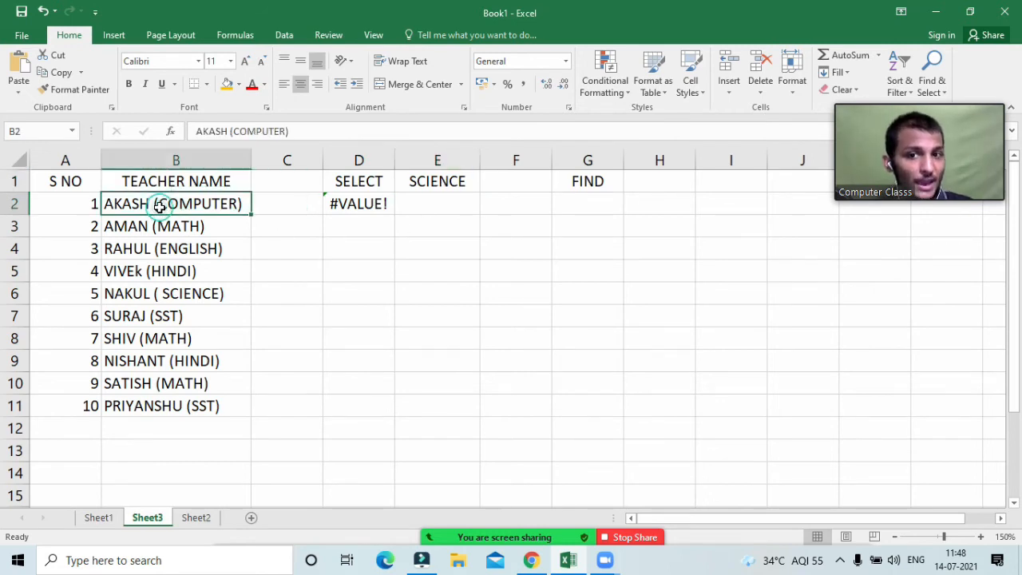
left_click(361, 206)
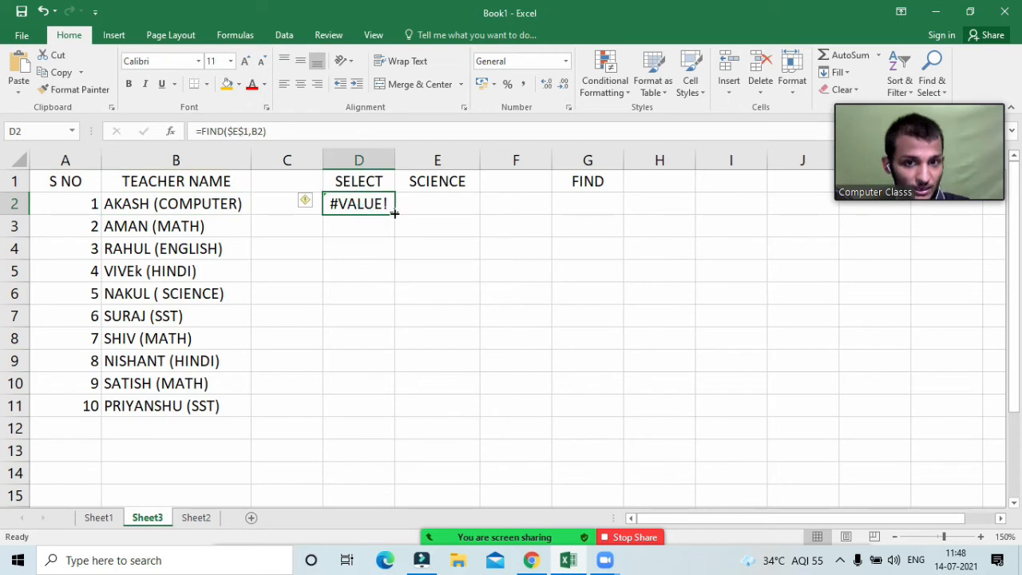
left_click_drag(395, 214, 397, 412)
left_click(354, 317)
left_click(363, 297)
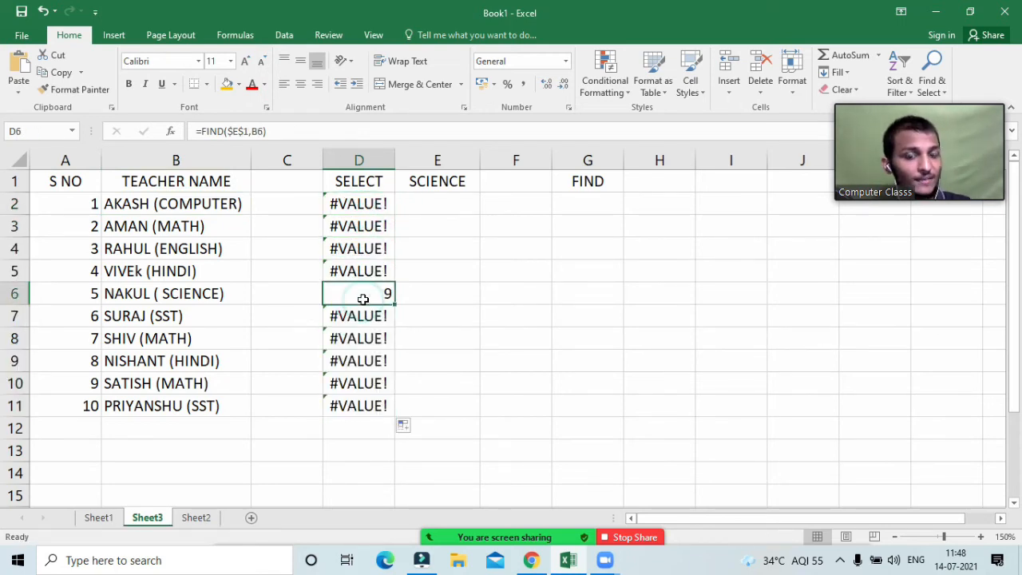
double_click(364, 296)
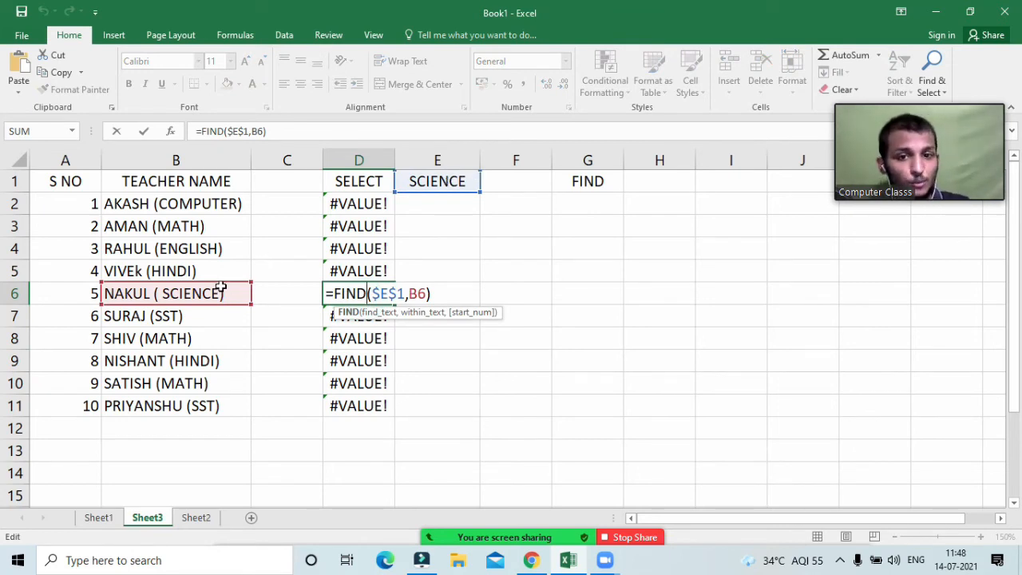
key("Return")
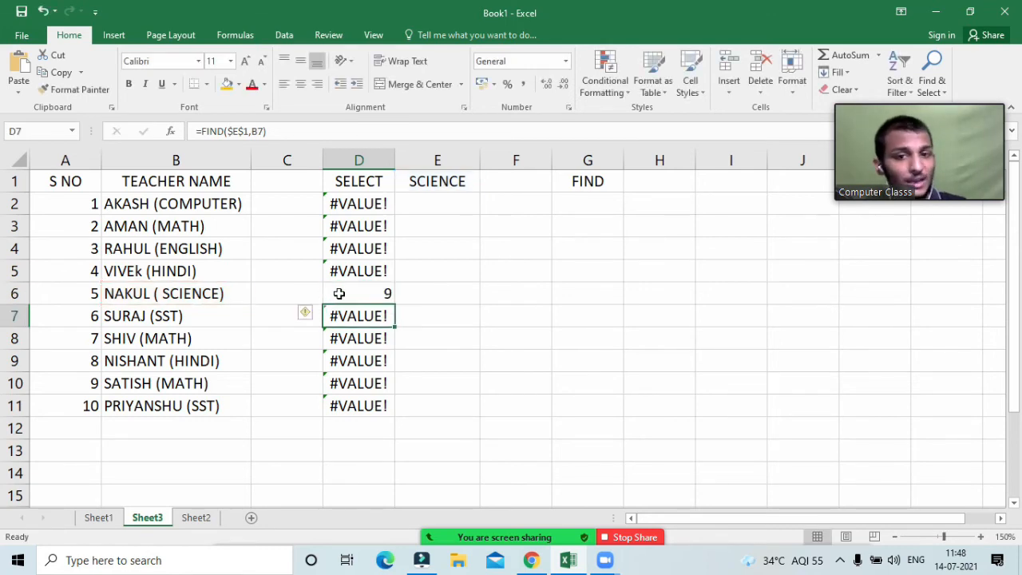
left_click(351, 293)
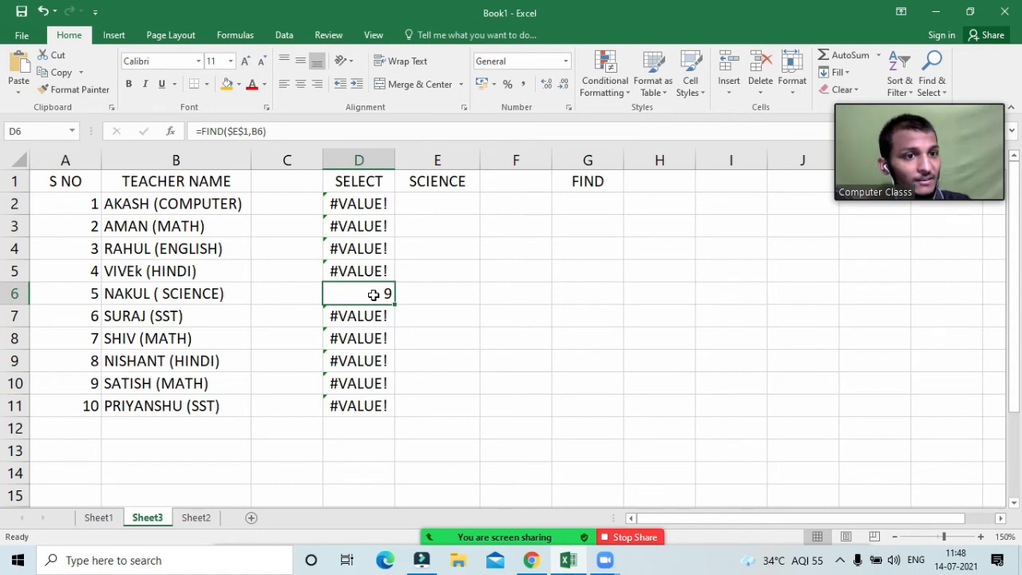
Step: Switch E1 to MATH and check the 7, 7, 9 results for AMAN, SHIV and SATISH
left_click(456, 179)
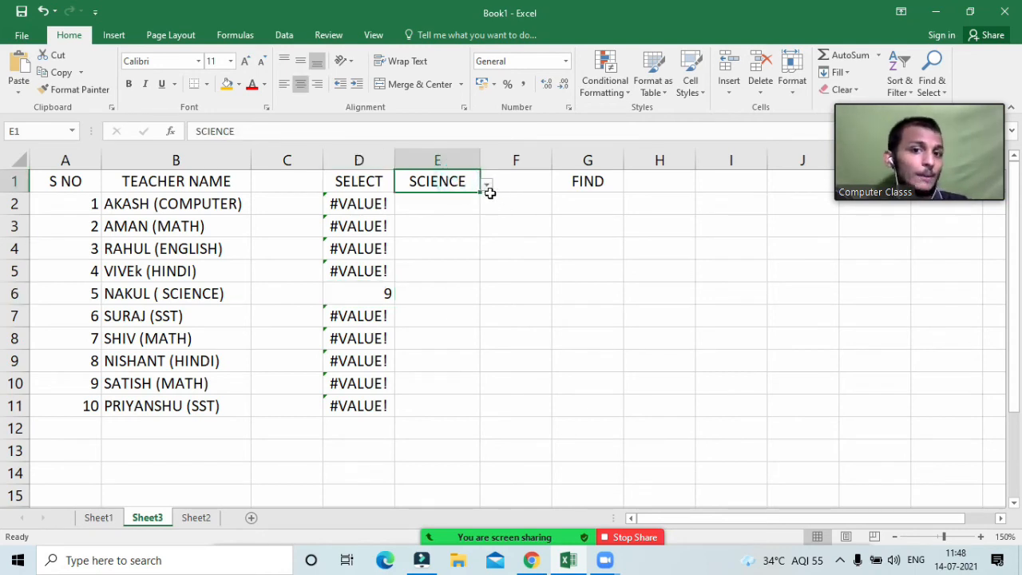
left_click(487, 185)
left_click(423, 217)
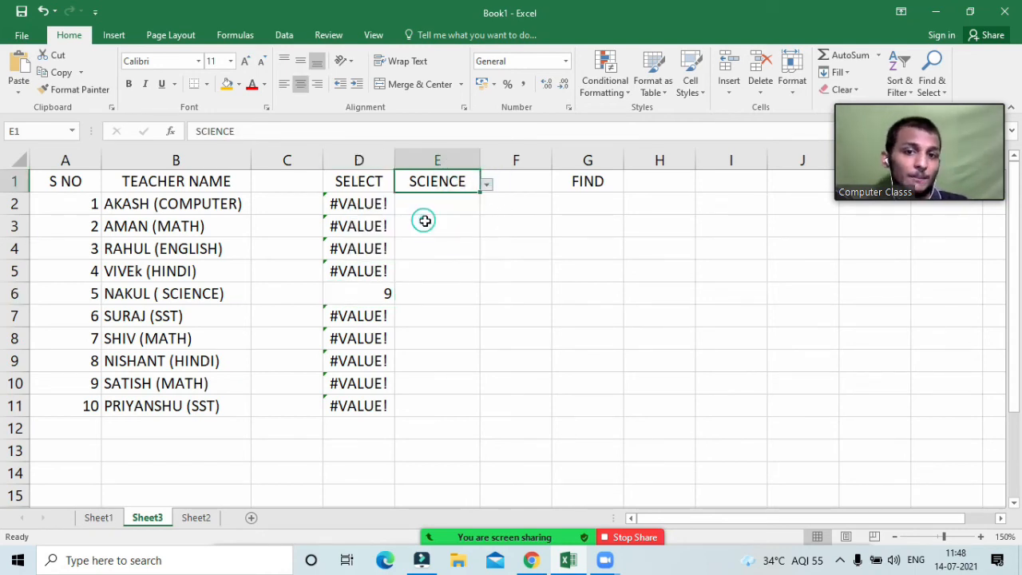
left_click(365, 227)
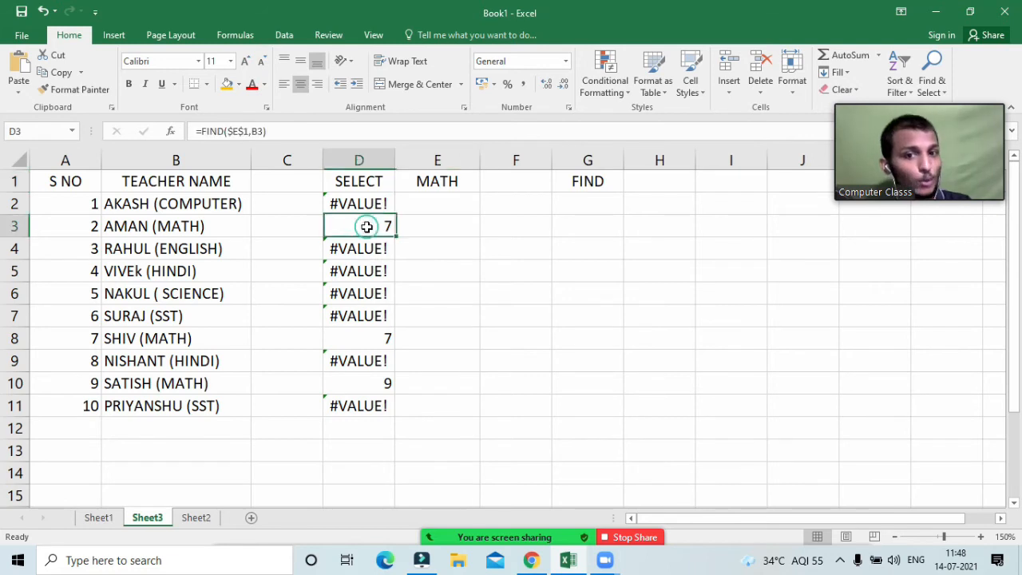
left_click(372, 338)
left_click(373, 384)
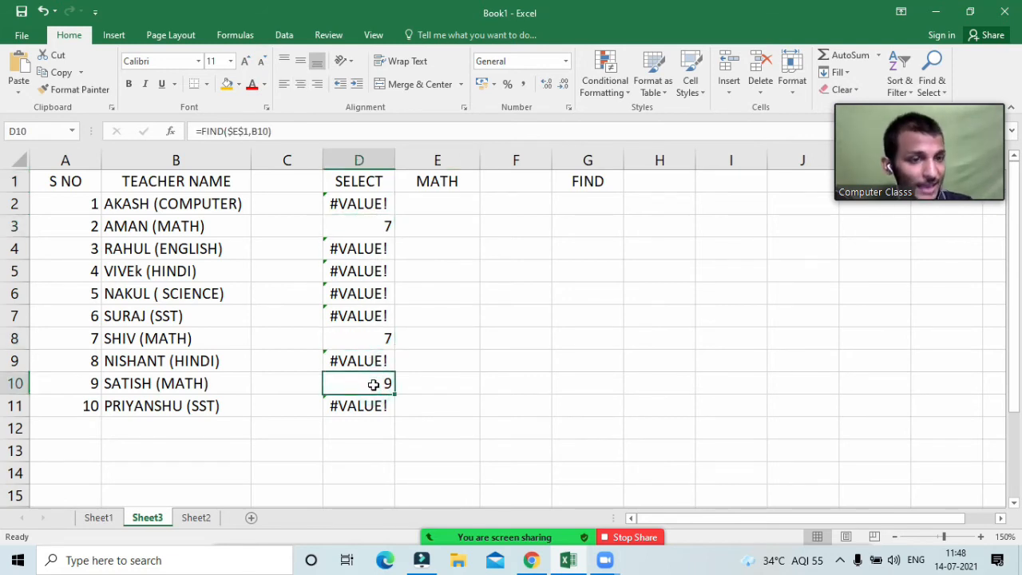
left_click(200, 227)
left_click(201, 337)
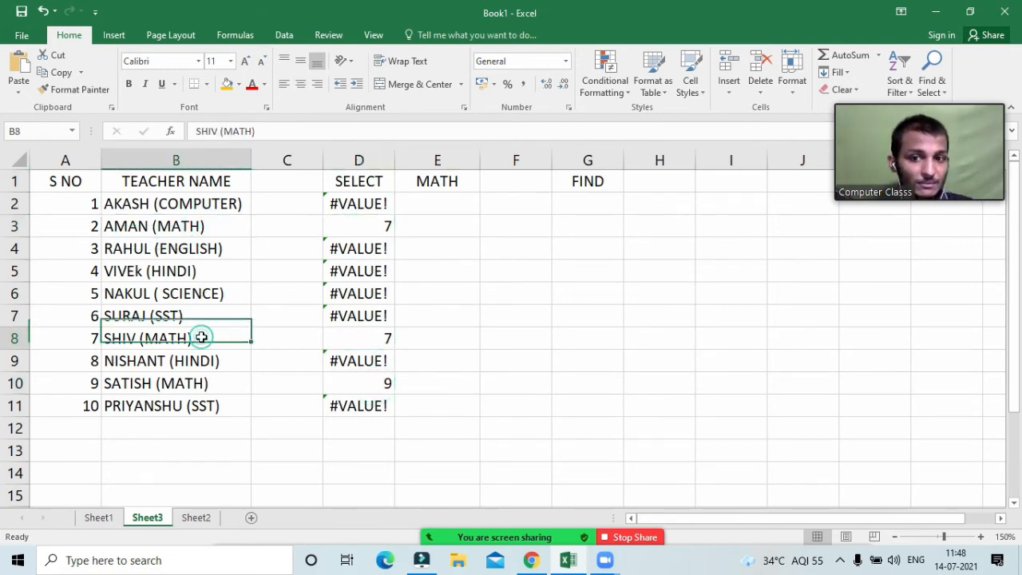
left_click(196, 383)
left_click(373, 385)
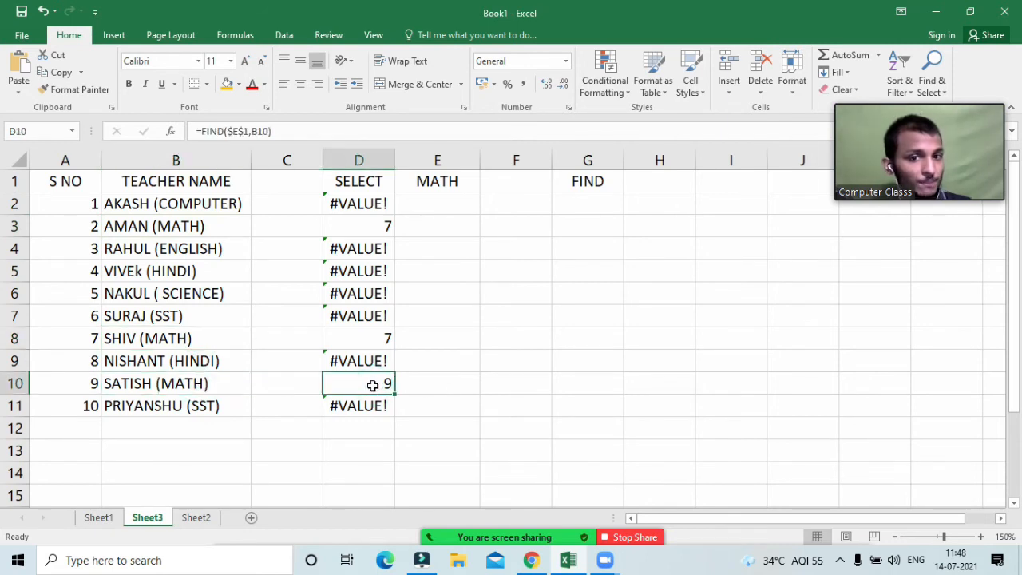
left_click(385, 226)
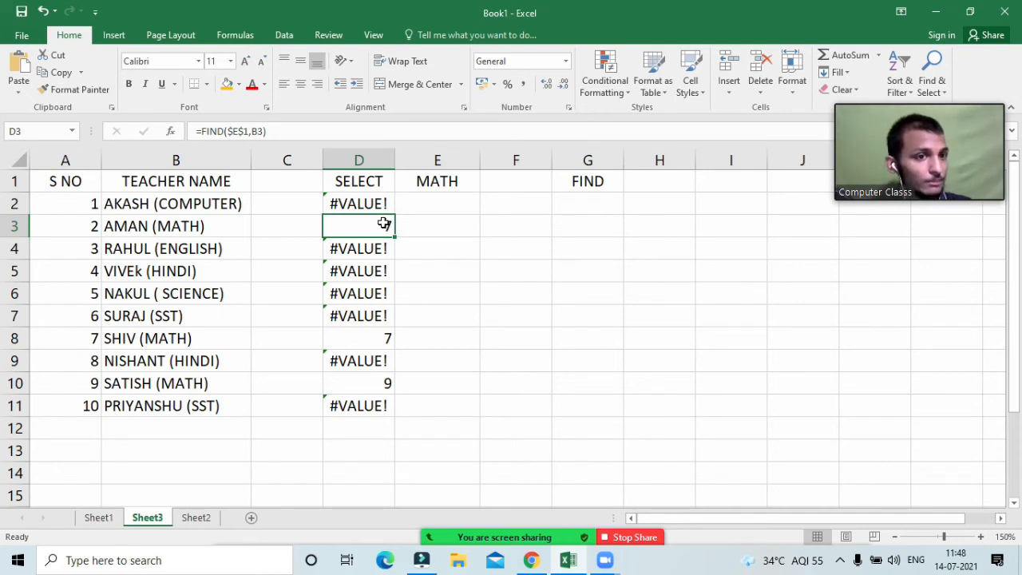
left_click(437, 206)
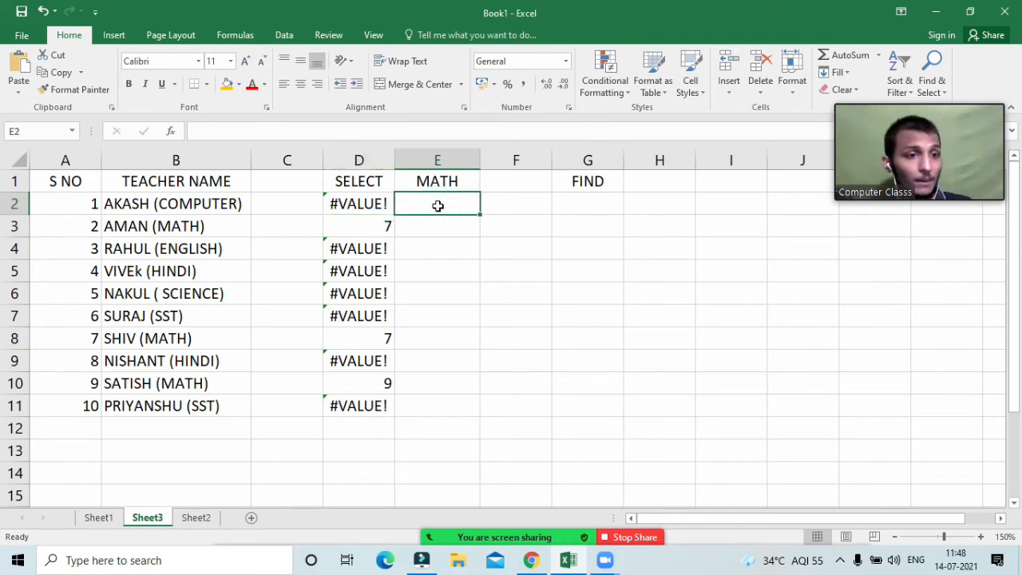
Step: Enter =ISNUMBER(D2) in E2 and fill it down to E11
type("=")
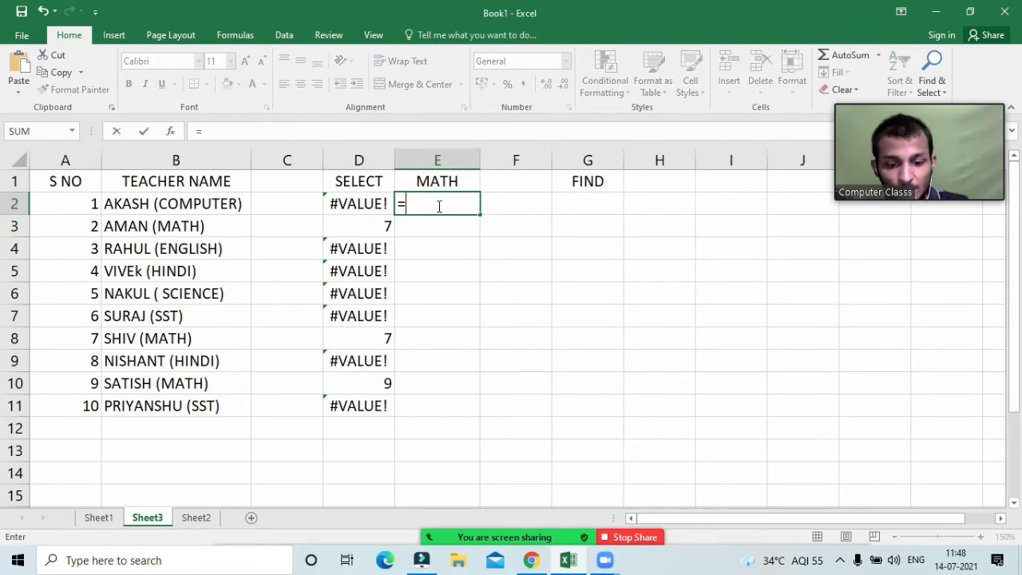
type("isnum")
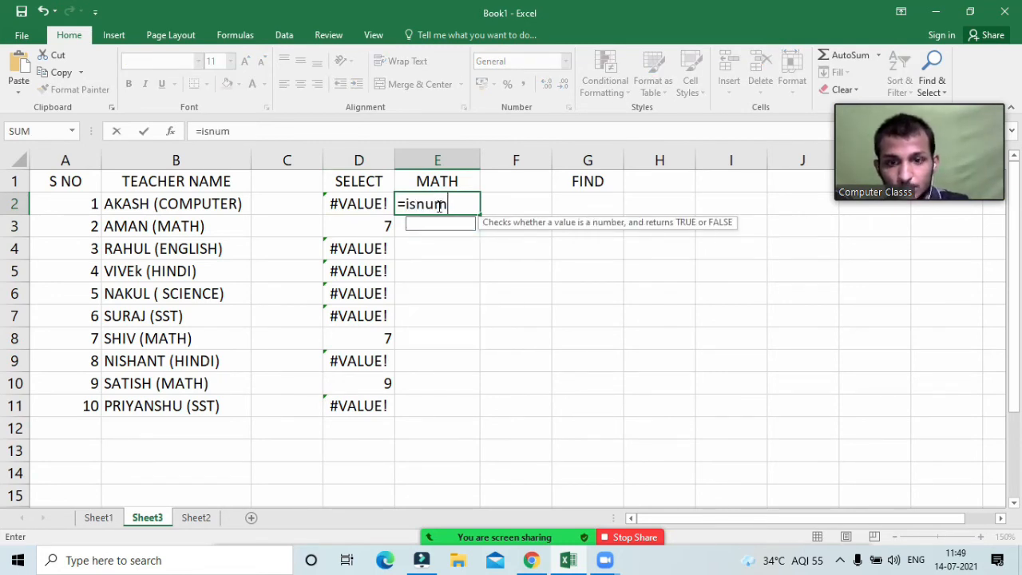
key("Tab")
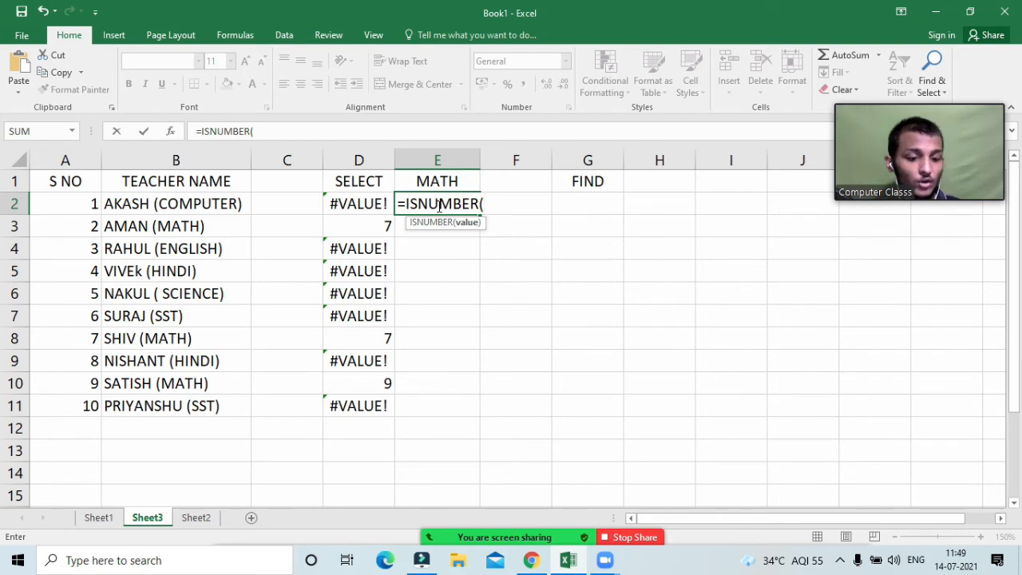
key("Left")
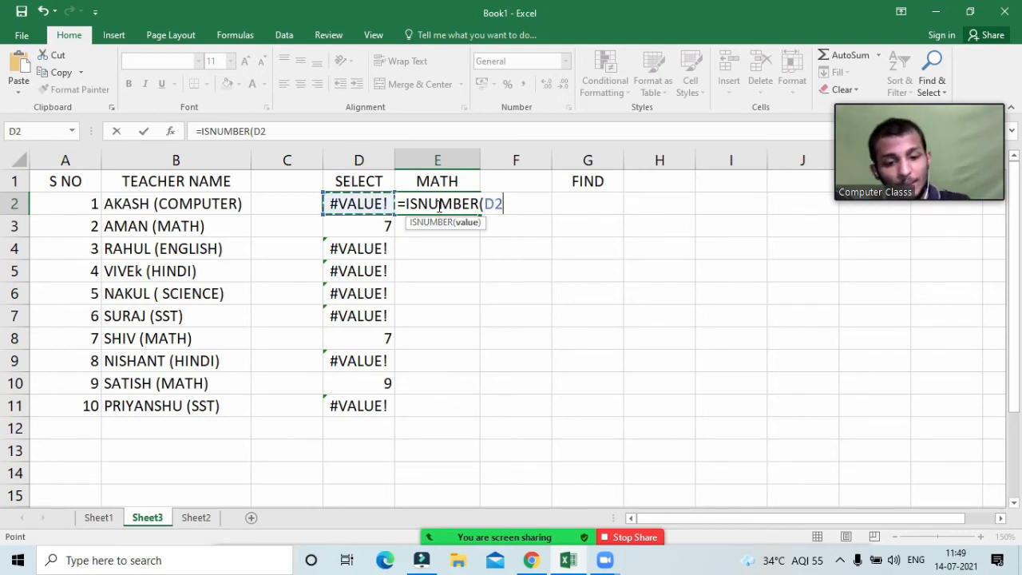
type(")")
key("Return")
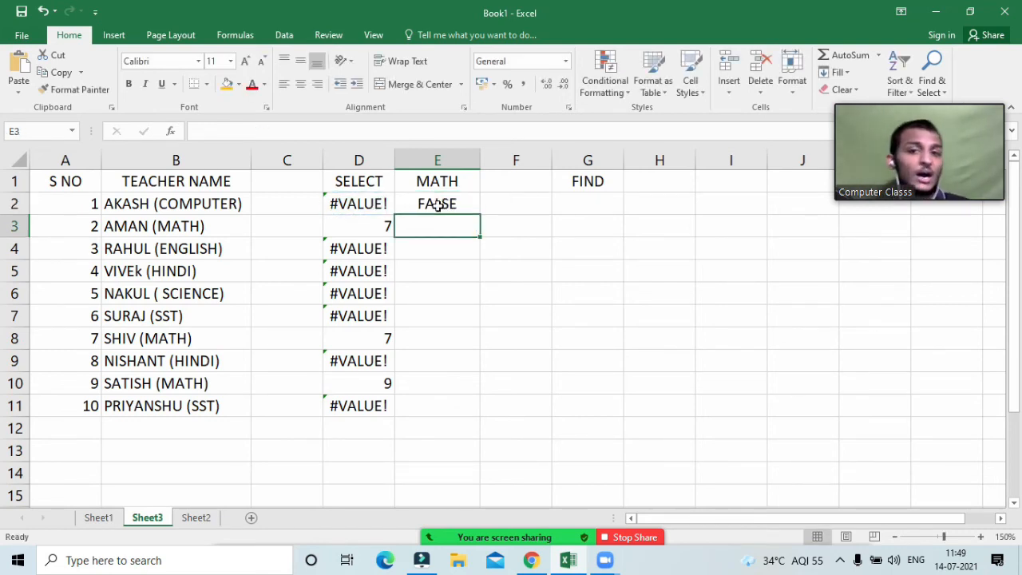
left_click(352, 199)
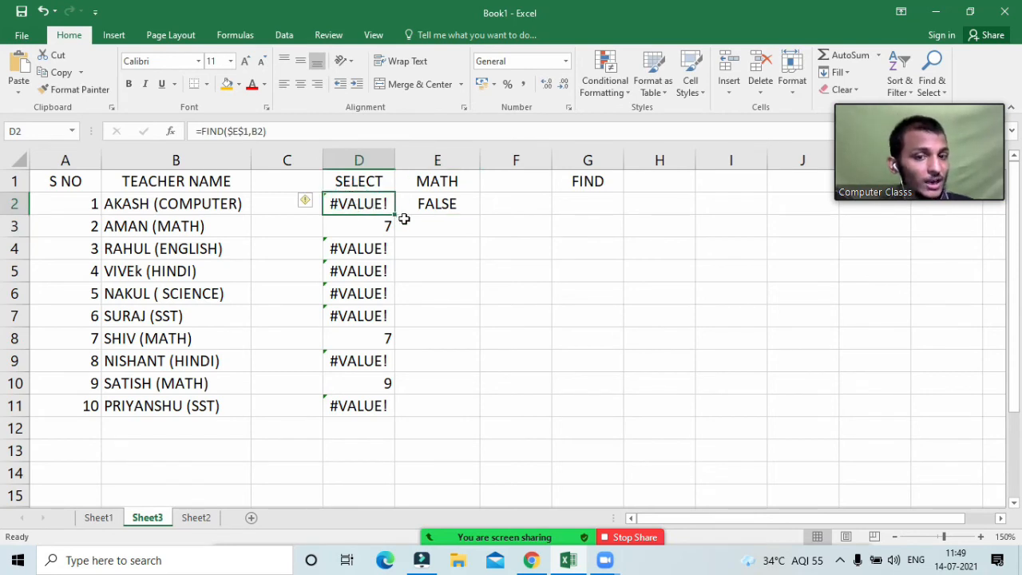
left_click(452, 204)
double_click(479, 214)
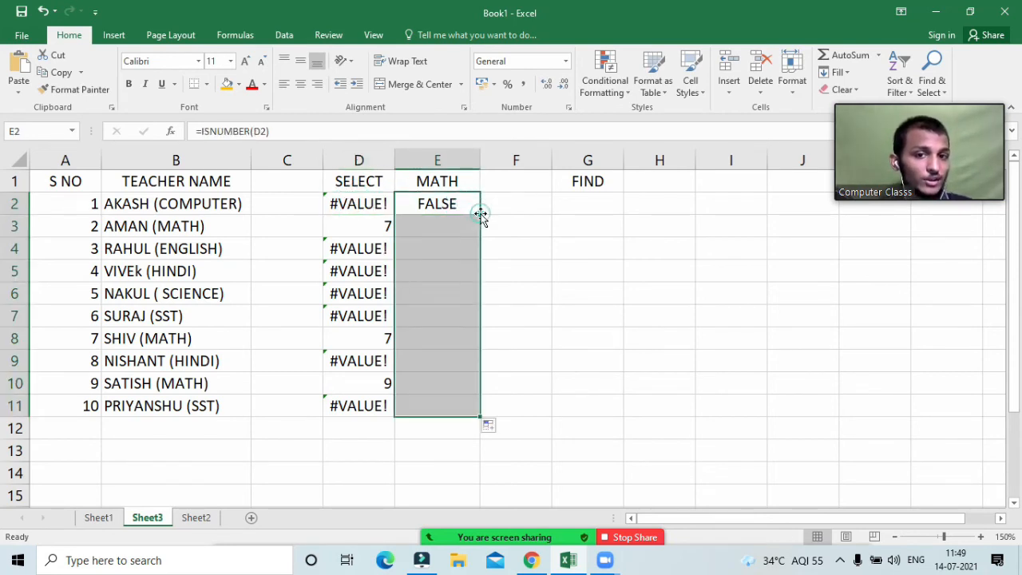
Step: Compare results: TRUE beside the 7, 7, 9 positions and FALSE beside D2's #VALUE!
left_click(353, 225)
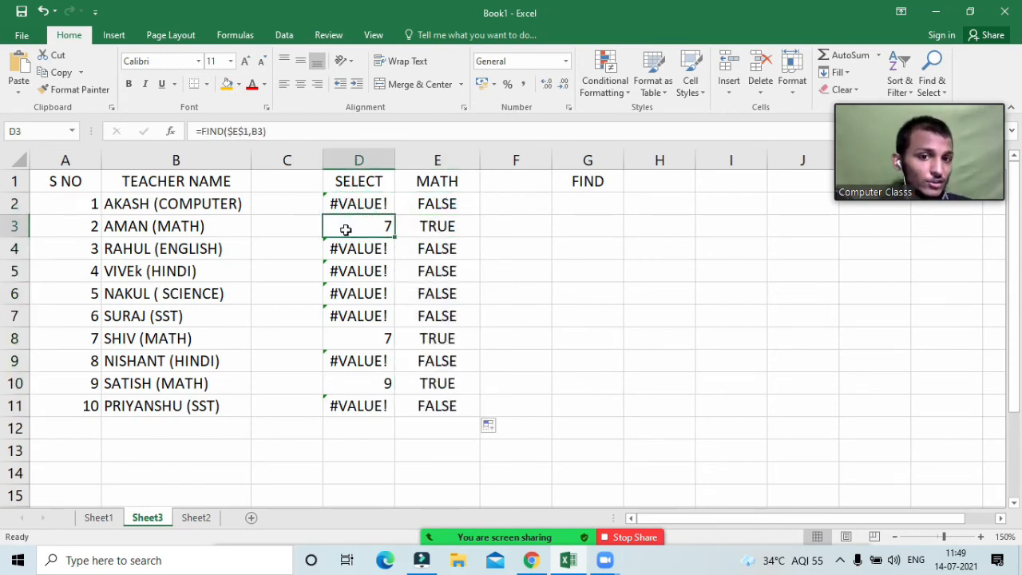
left_click(412, 229)
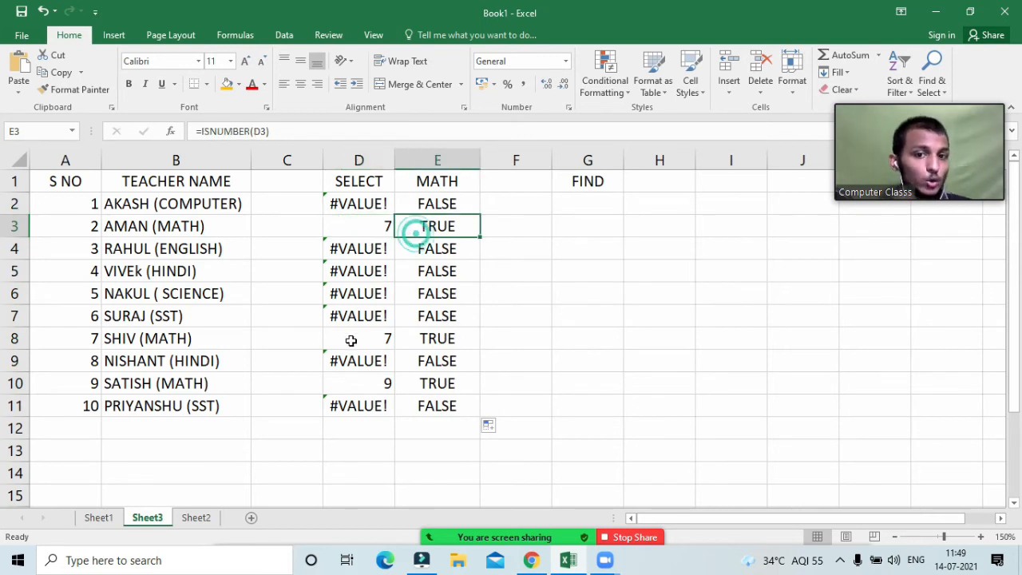
left_click(349, 340)
left_click(427, 338)
left_click(384, 382)
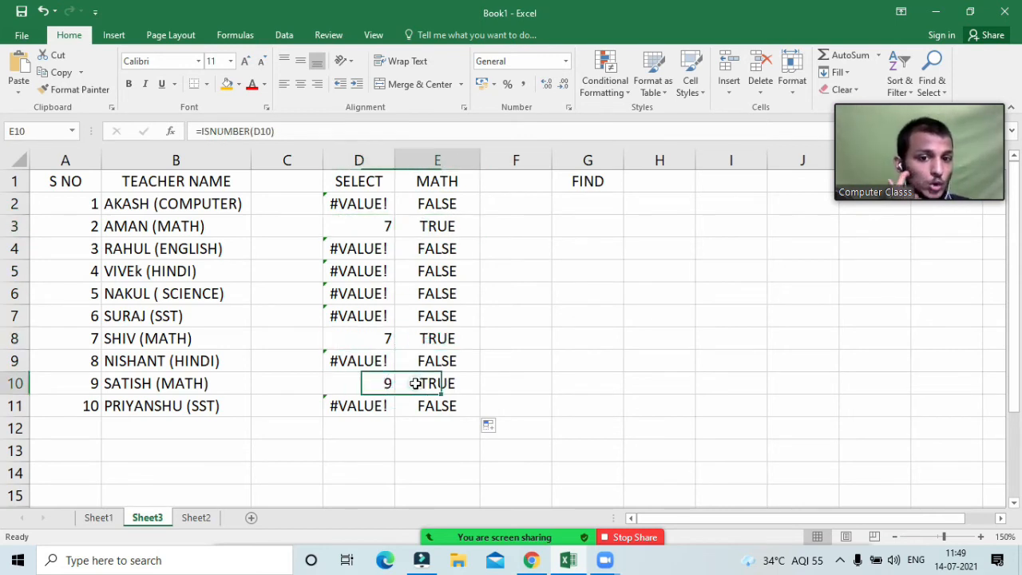
left_click(413, 383)
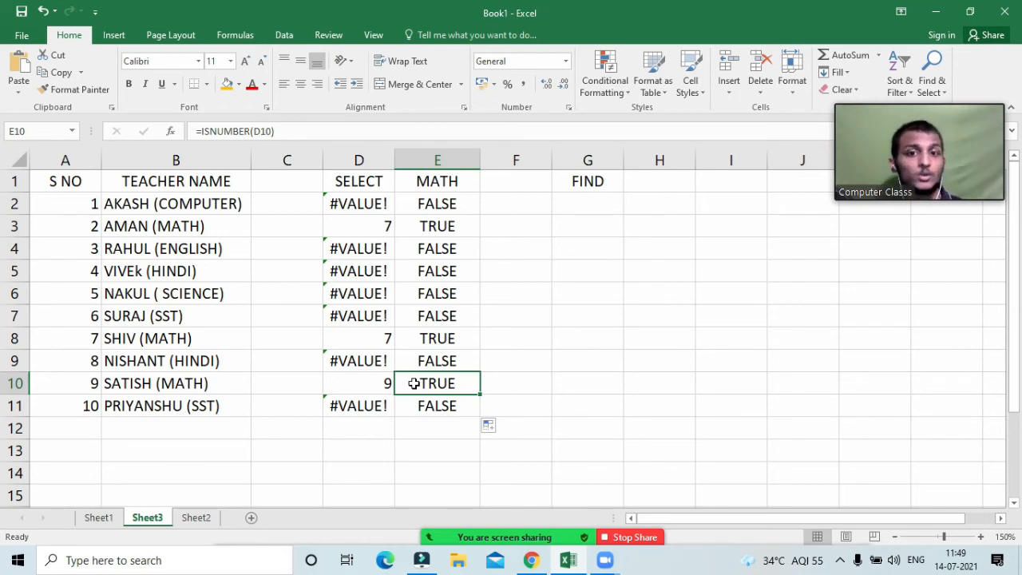
left_click(361, 207)
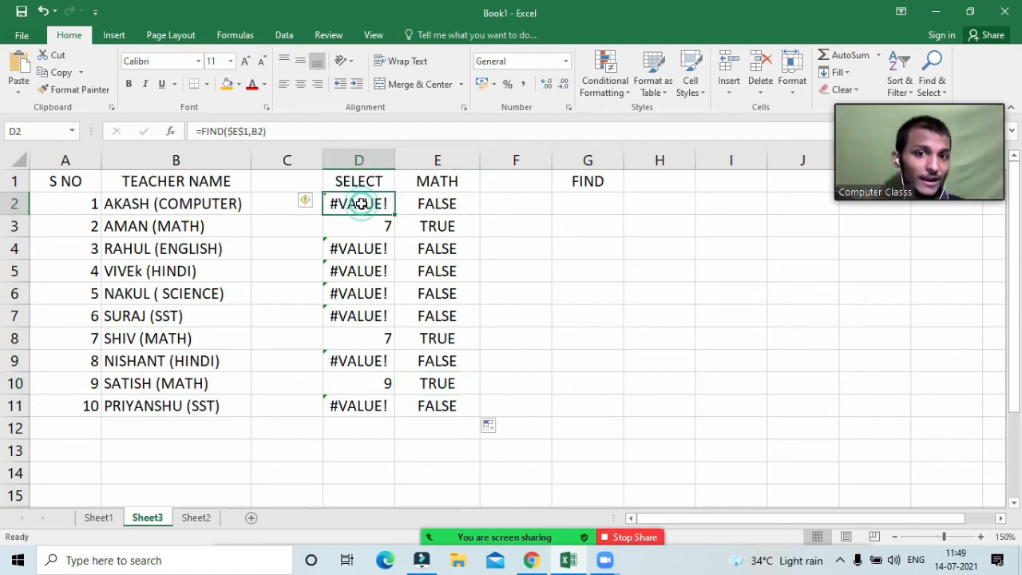
left_click(431, 205)
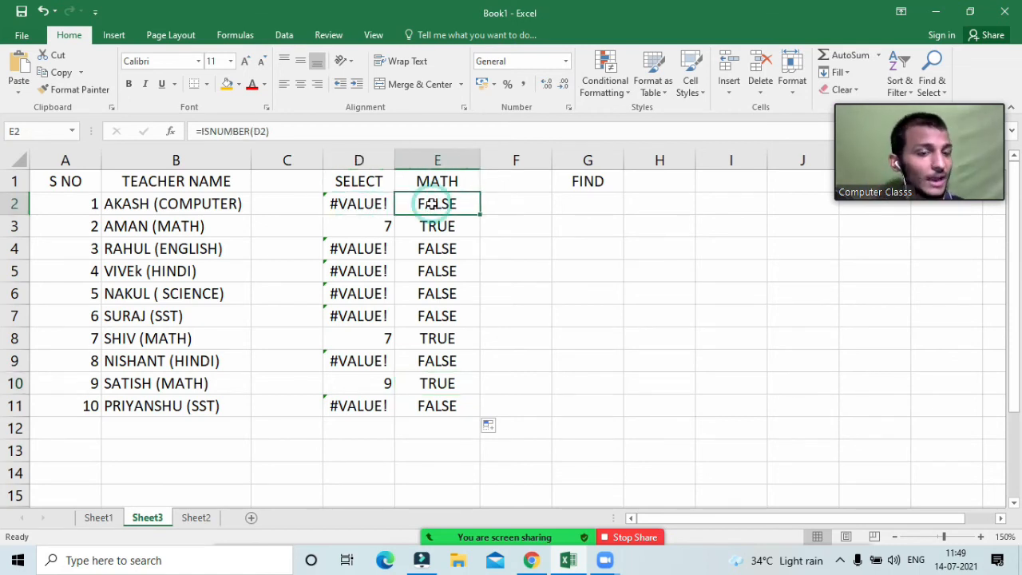
left_click(503, 205)
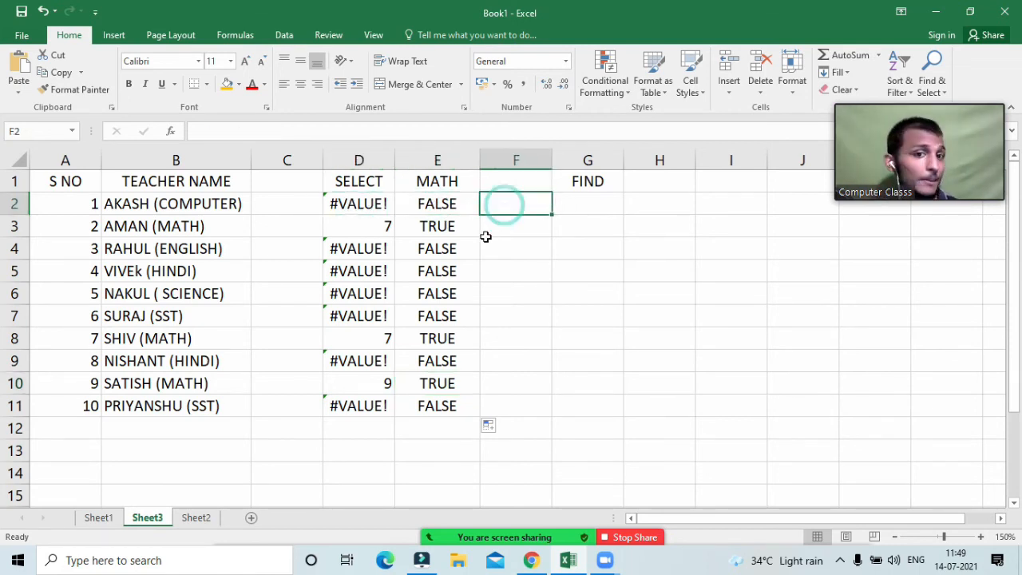
Step: Enter the combined formula =ISNUMBER(FIND($E$1,B2)) in F4
left_click(542, 256)
type("=")
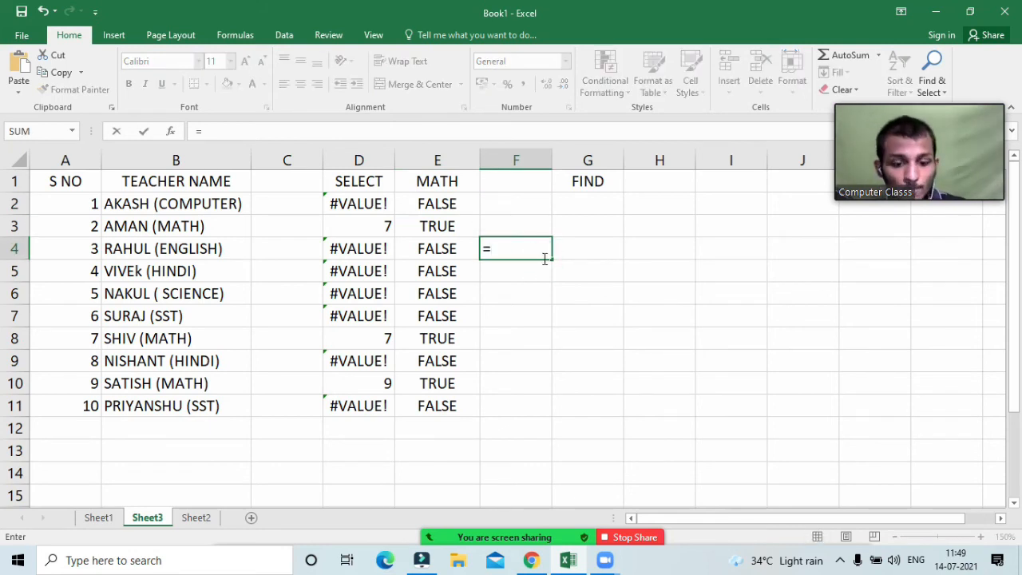
type("isnu")
key("Tab")
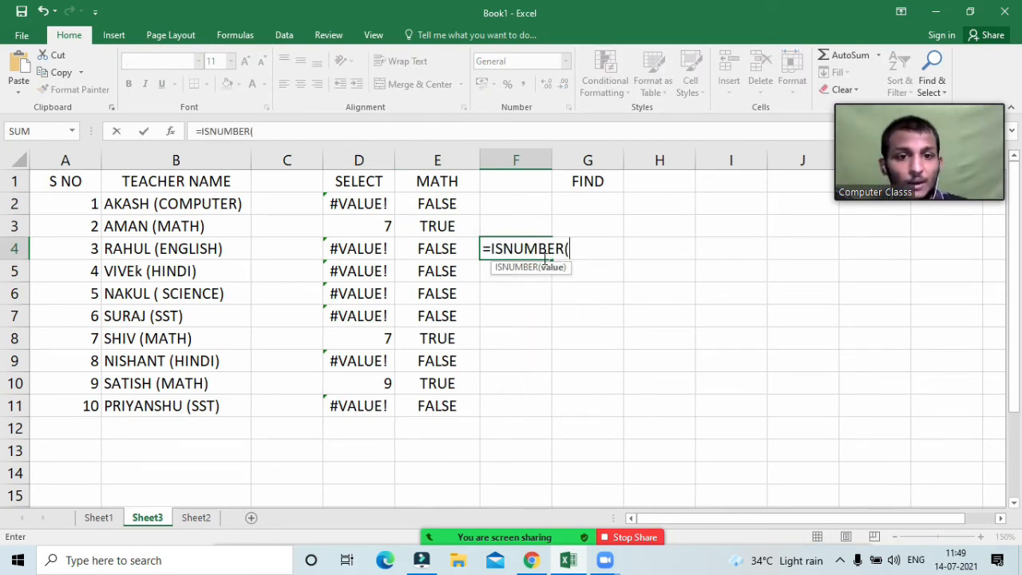
type("find(")
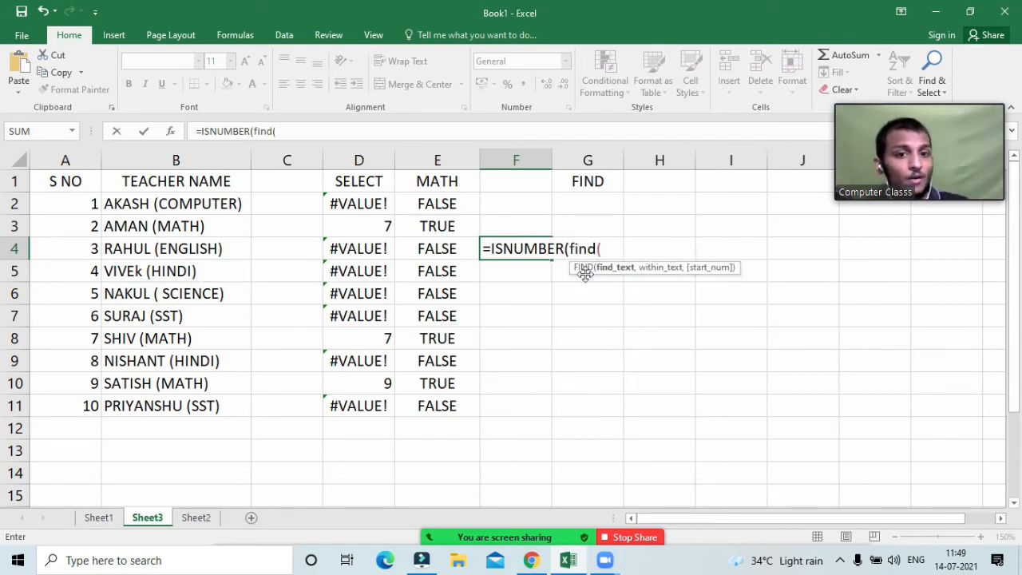
left_click(444, 184)
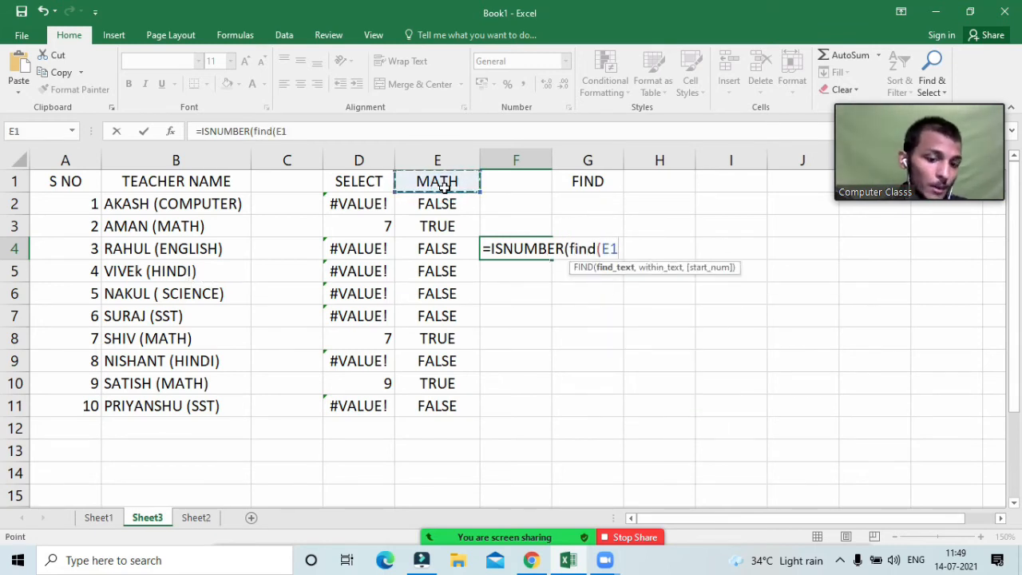
type(",")
key("BackSpace")
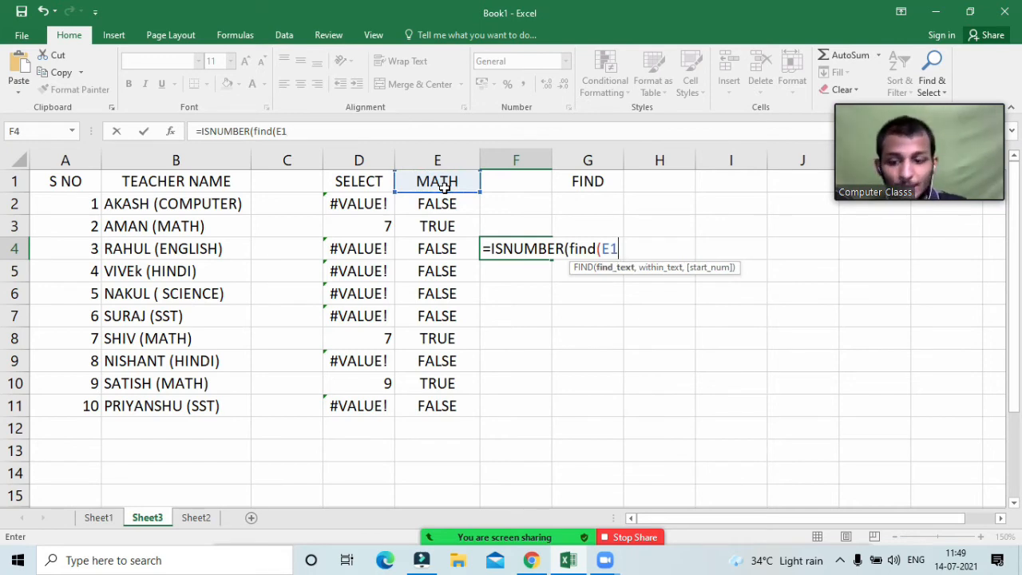
key("F4")
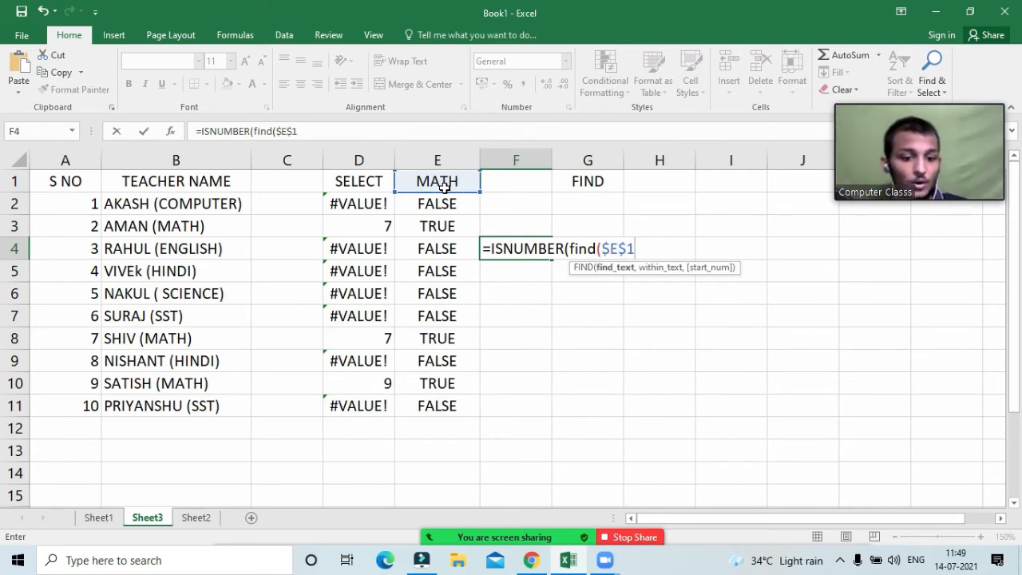
type(",")
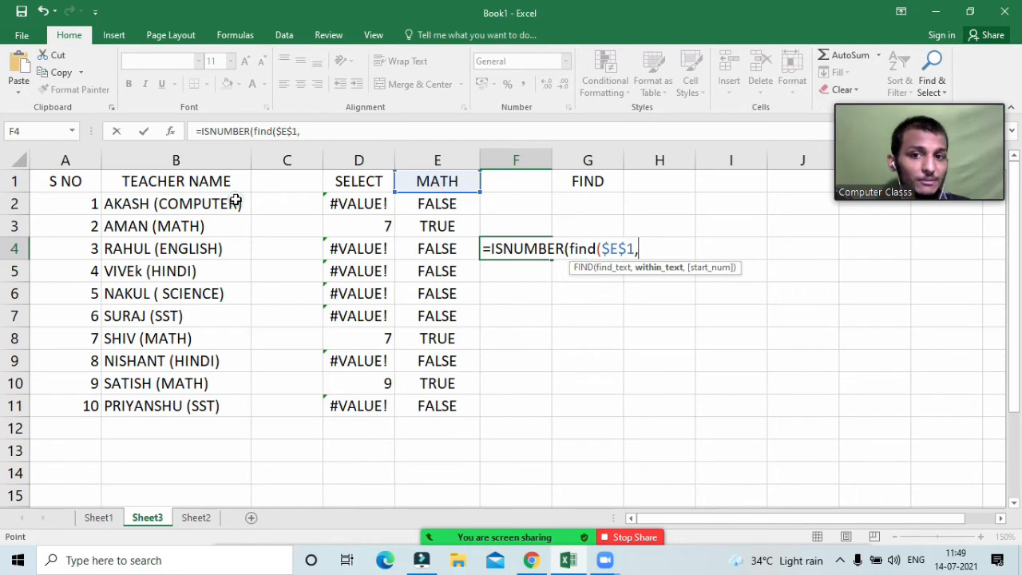
left_click(237, 202)
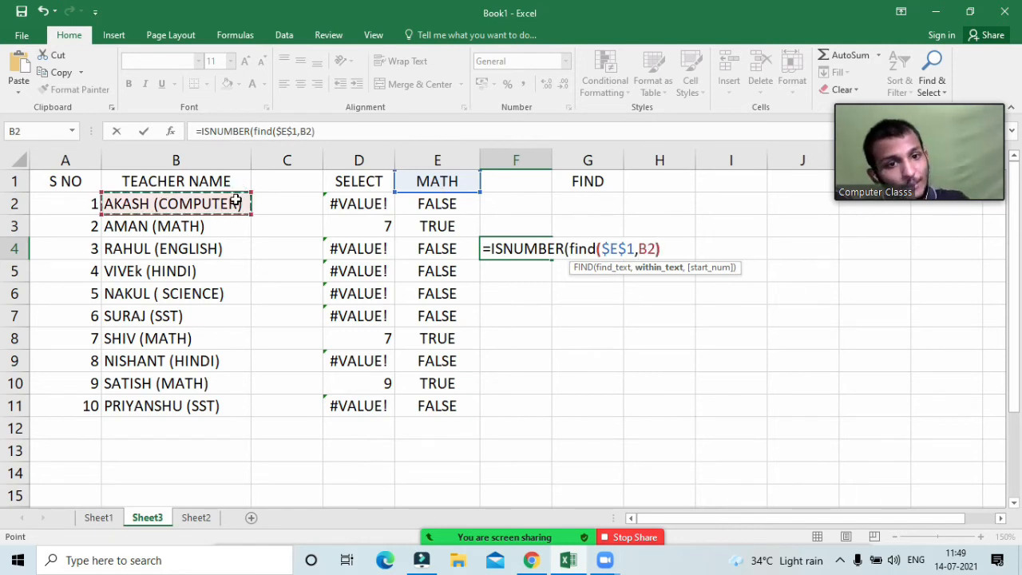
type(")")
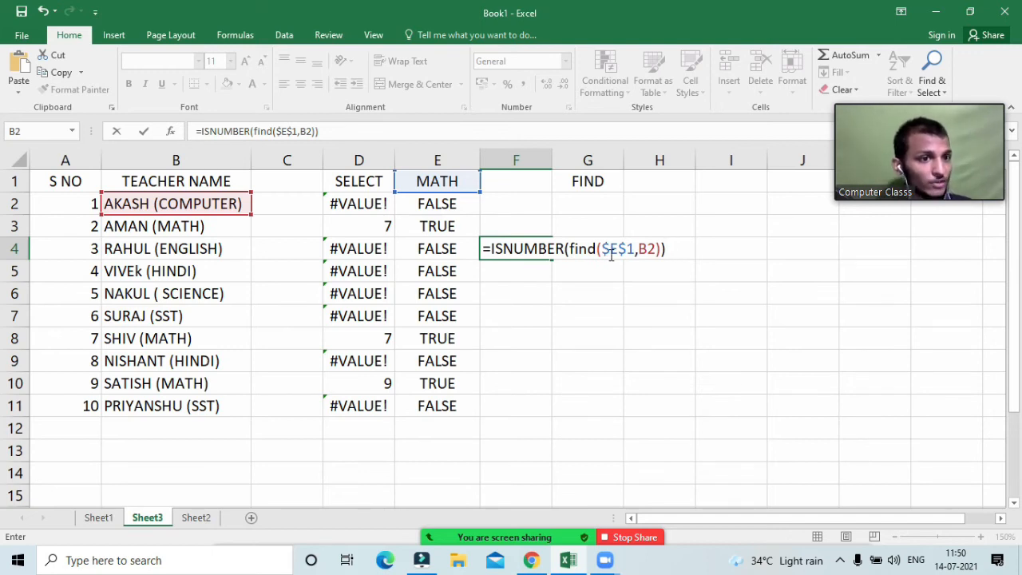
key("Return")
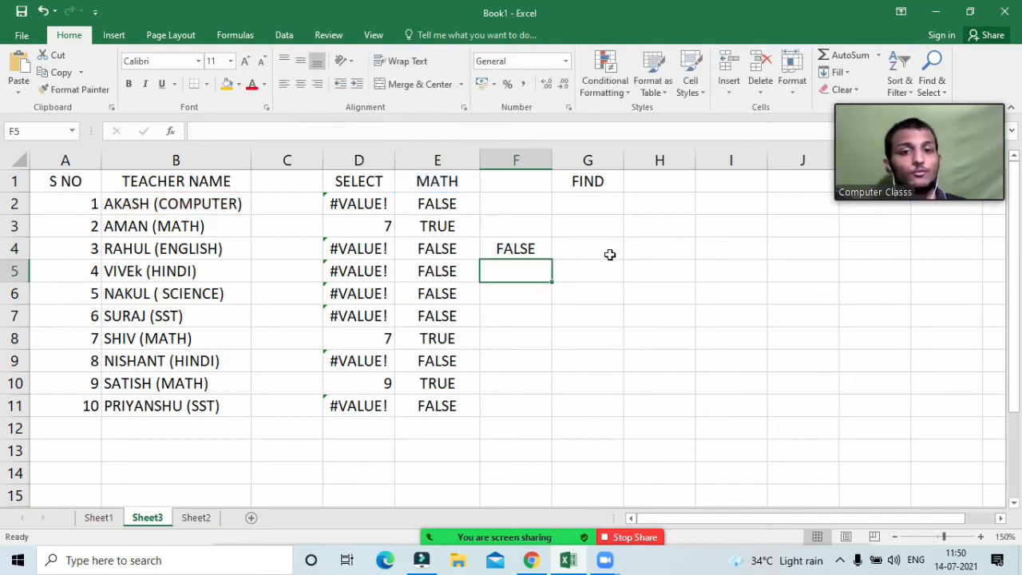
Step: Fill the F4 formula down to F13, review the F5 and F4 formulas, then select B2:B11
left_click(538, 251)
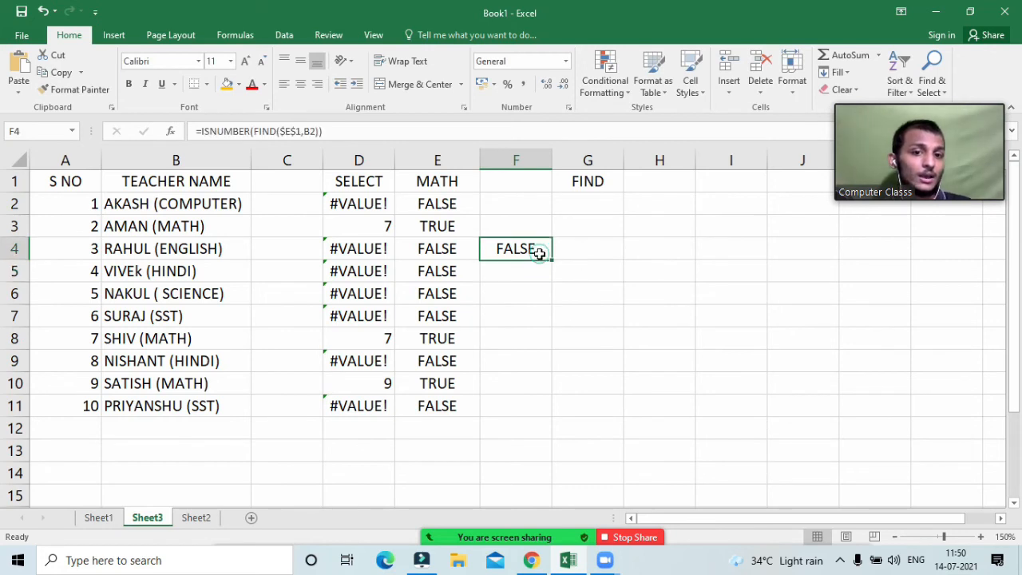
left_click_drag(551, 259, 555, 461)
left_click(590, 433)
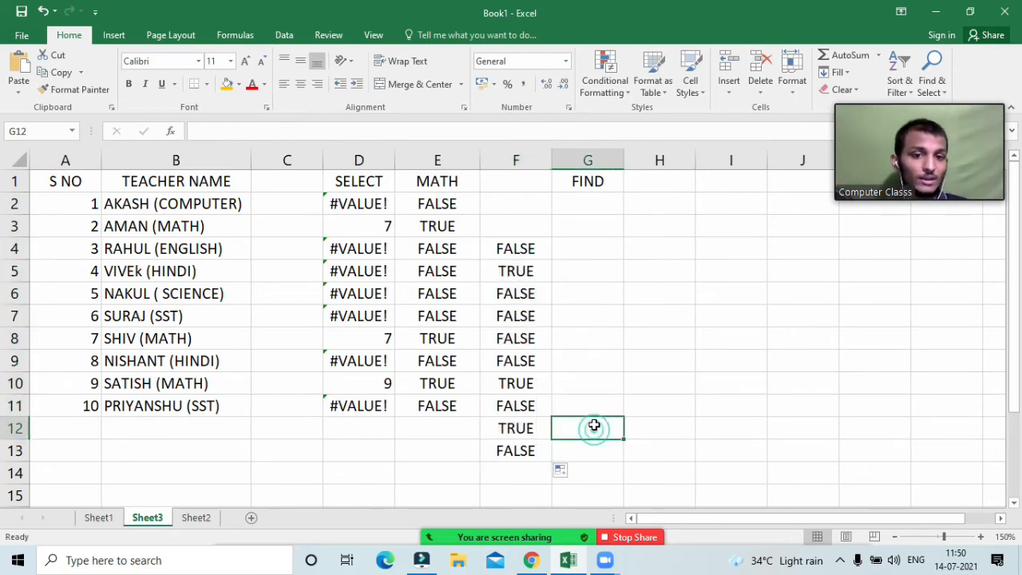
double_click(521, 270)
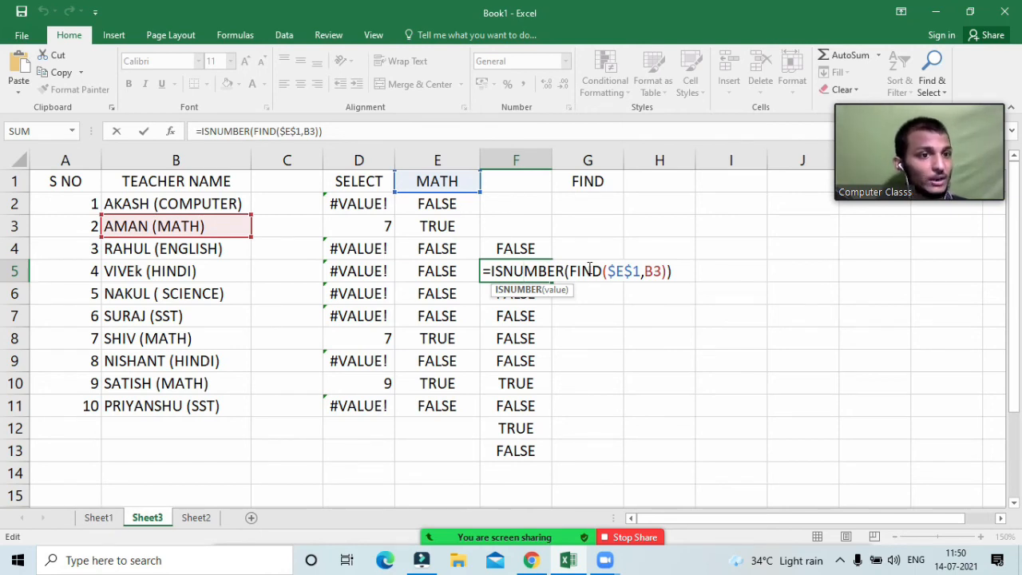
left_click_drag(568, 272, 671, 271)
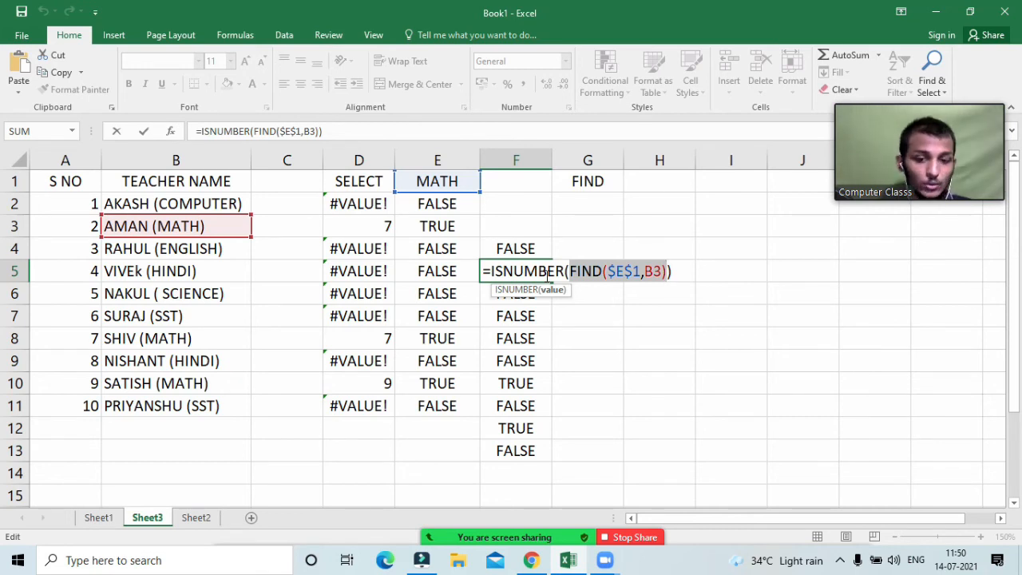
key("Return")
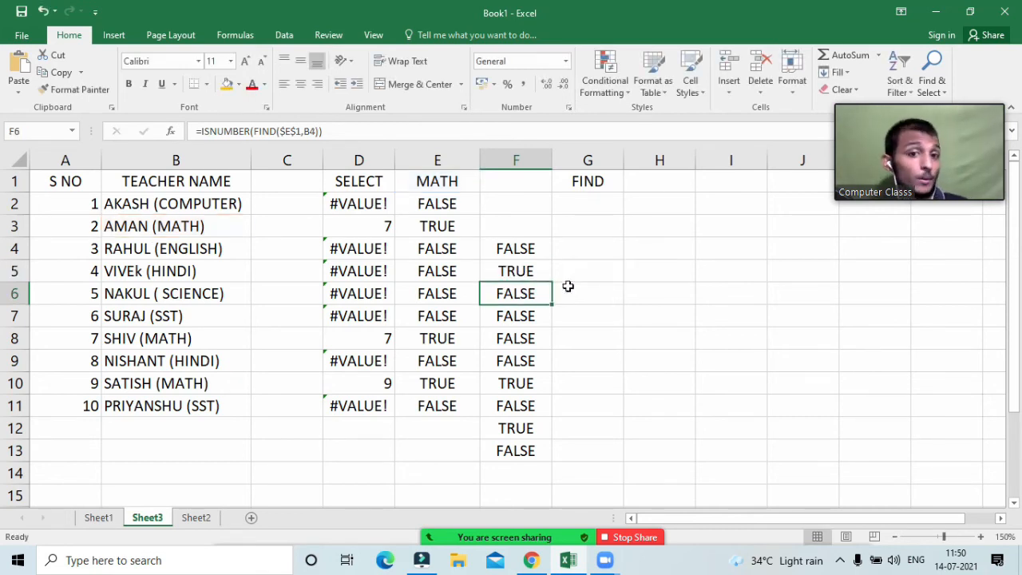
double_click(540, 255)
left_click_drag(676, 248, 482, 249)
key("ctrl+c")
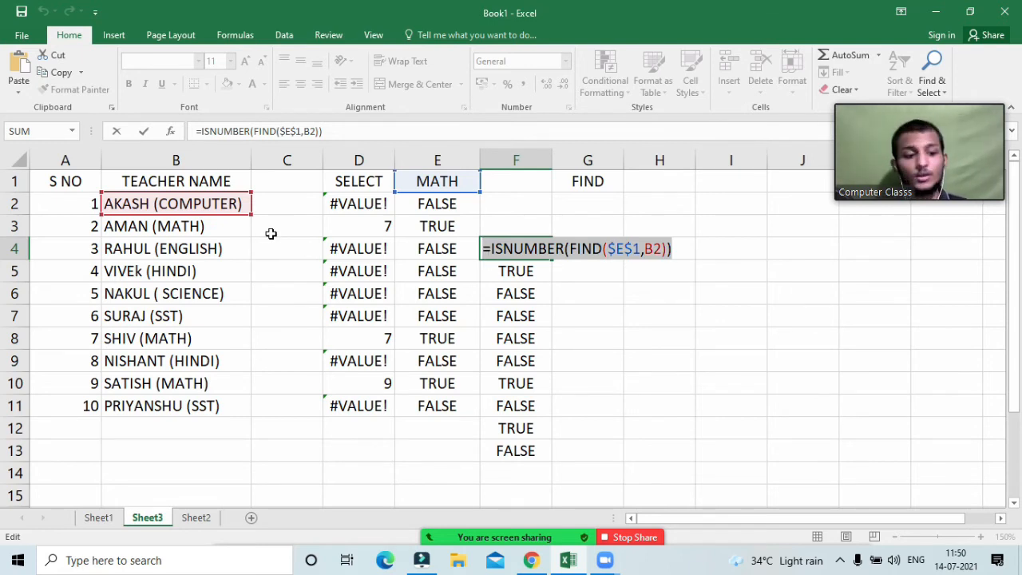
key("Return")
left_click_drag(137, 206, 142, 406)
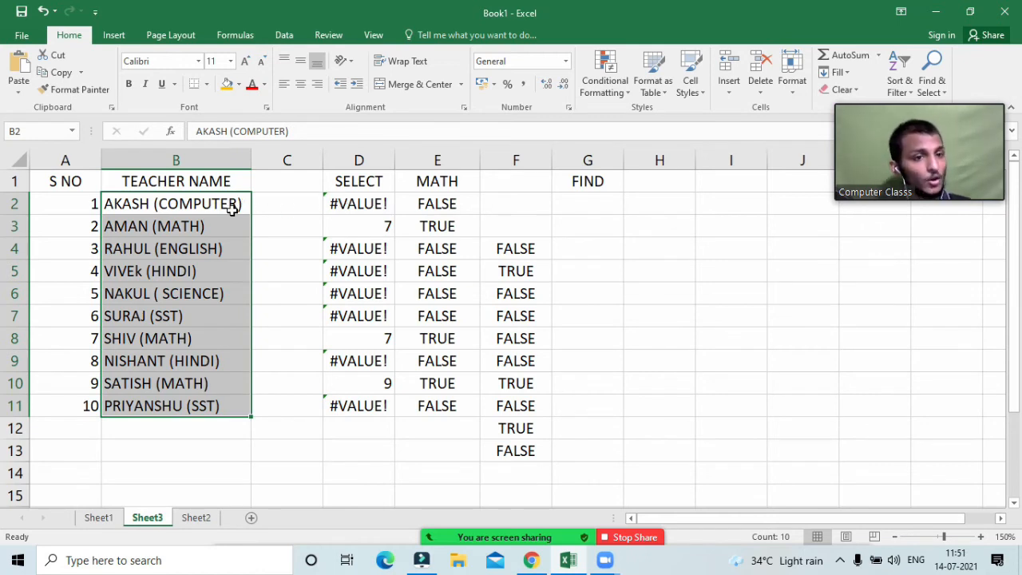
Step: Add a formula rule =ISNUMBER(FIND($E$1,B2)) with light green fill, highlighting AMAN, SHIV and SATISH
left_click(595, 88)
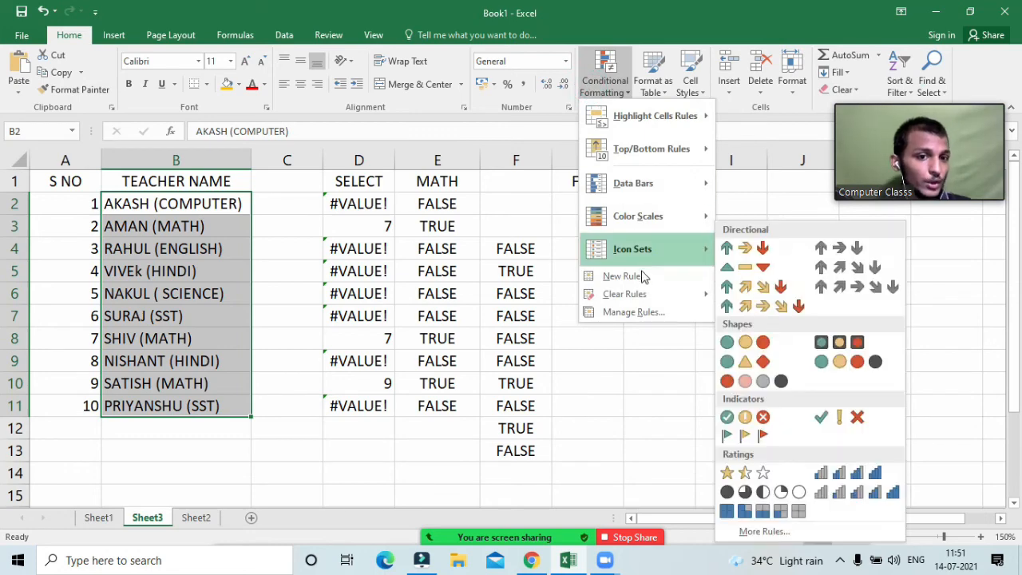
left_click(642, 274)
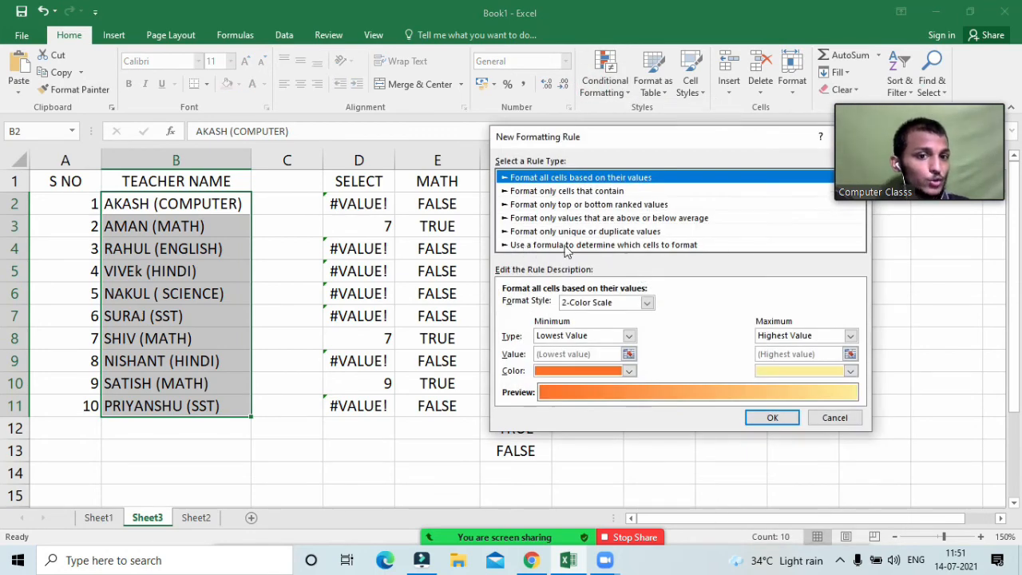
left_click(647, 245)
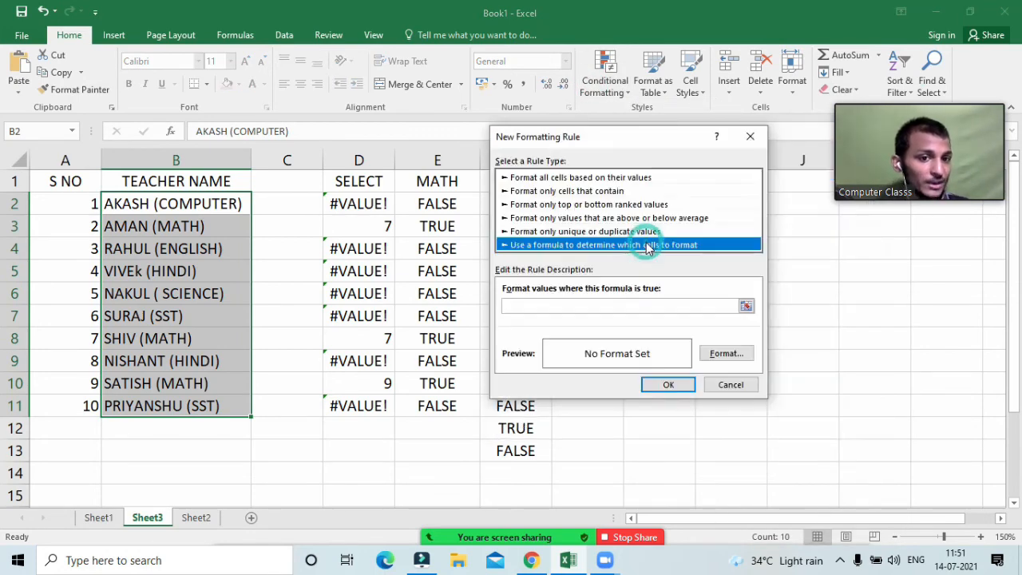
left_click(629, 304)
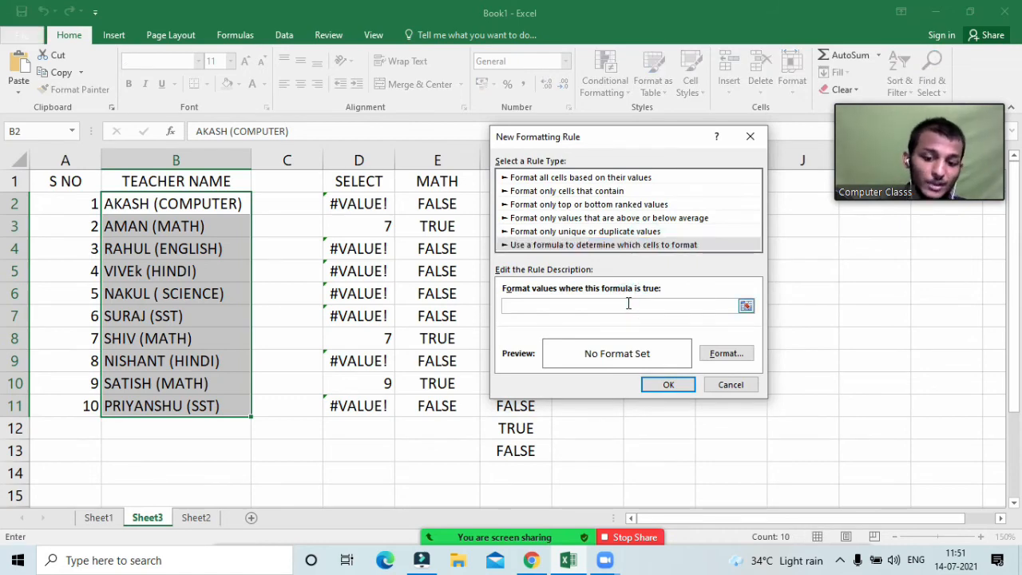
key("ctrl+v")
left_click(737, 347)
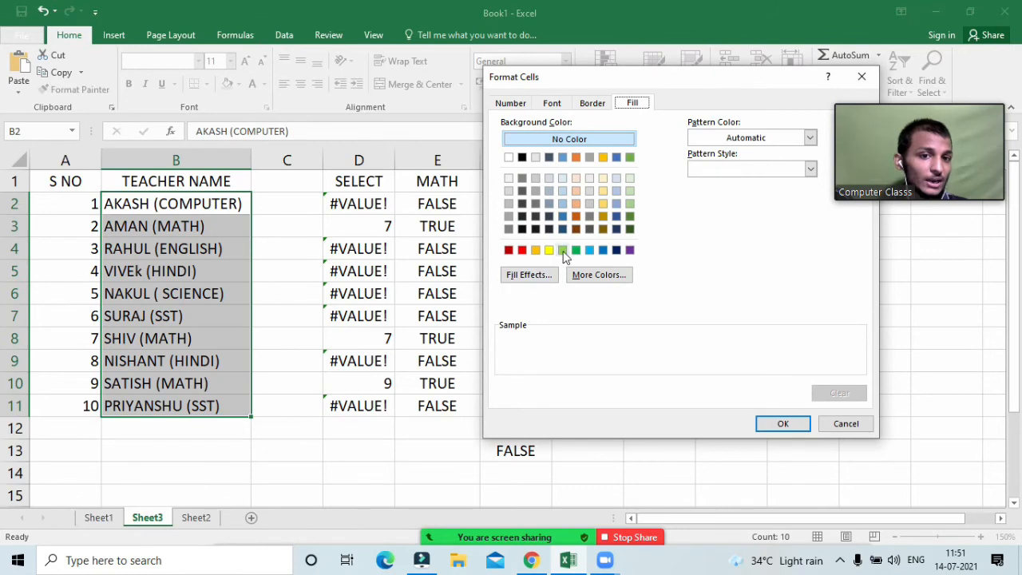
left_click(562, 250)
left_click(784, 424)
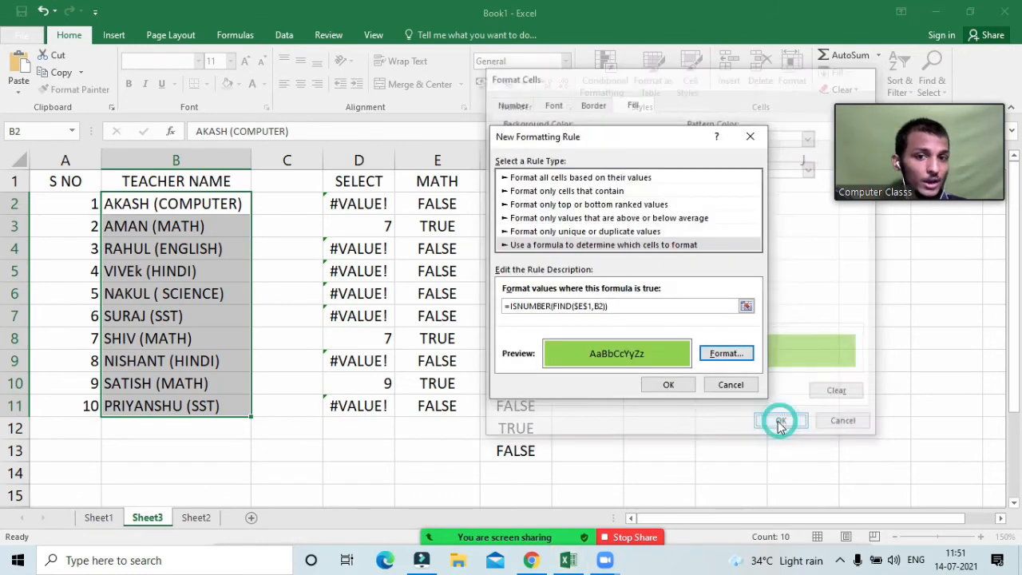
left_click(667, 386)
left_click(456, 298)
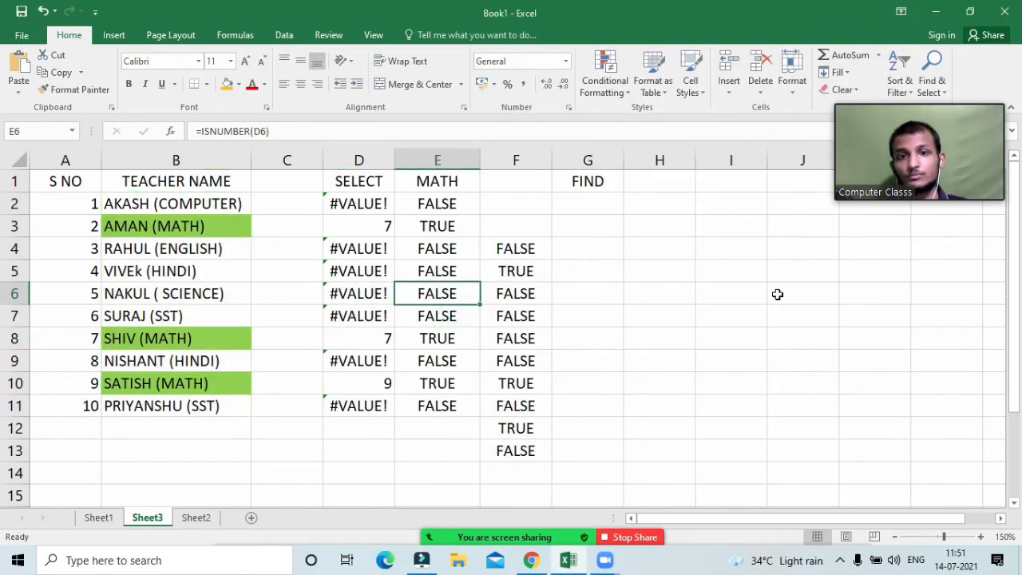
left_click(449, 183)
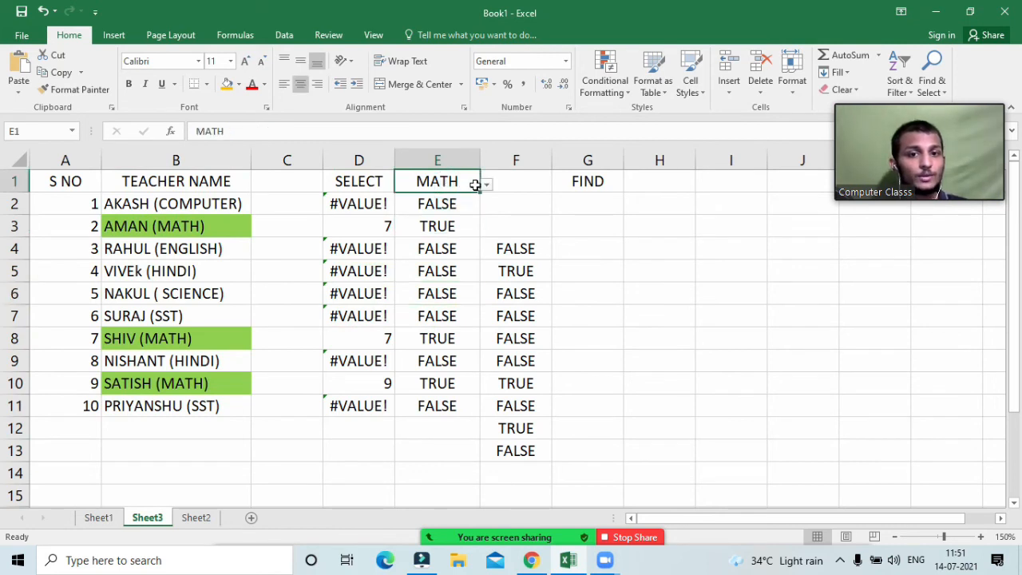
left_click(486, 184)
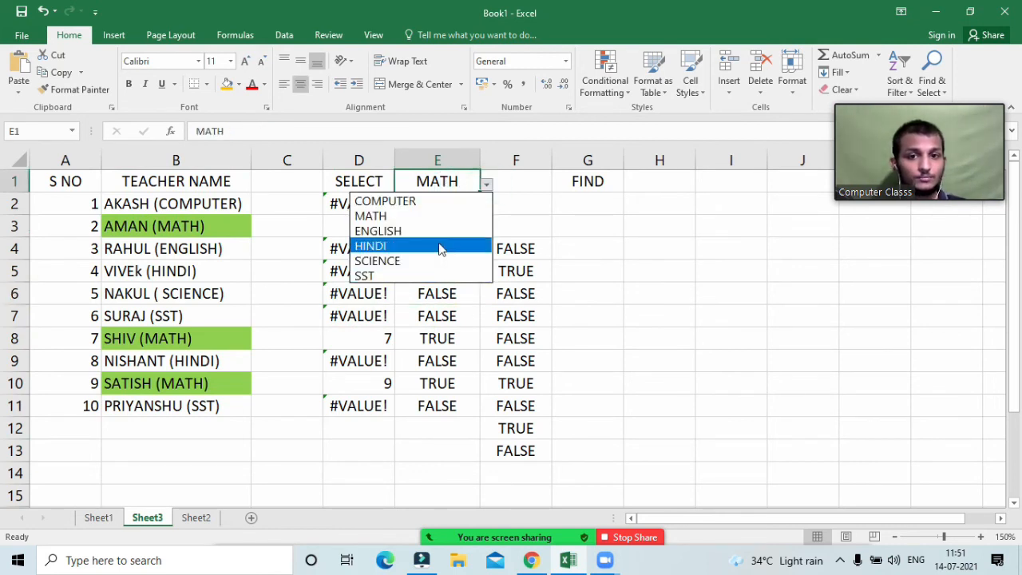
Step: Set E1 to HINDI and check the FIND/ISNUMBER results and the green VIVEK and NISHANT names
left_click(438, 249)
left_click(445, 271)
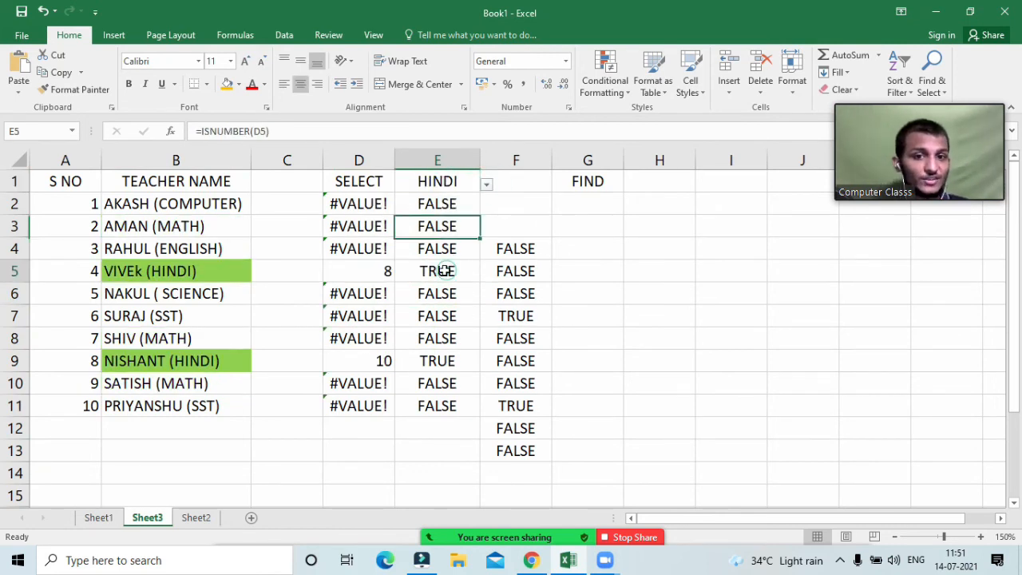
left_click(388, 272)
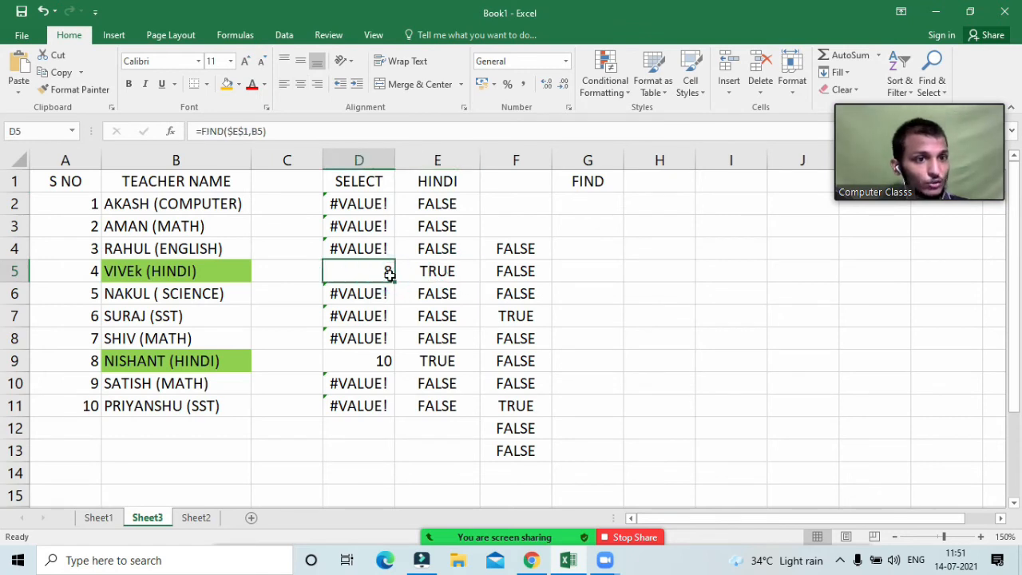
left_click(229, 272)
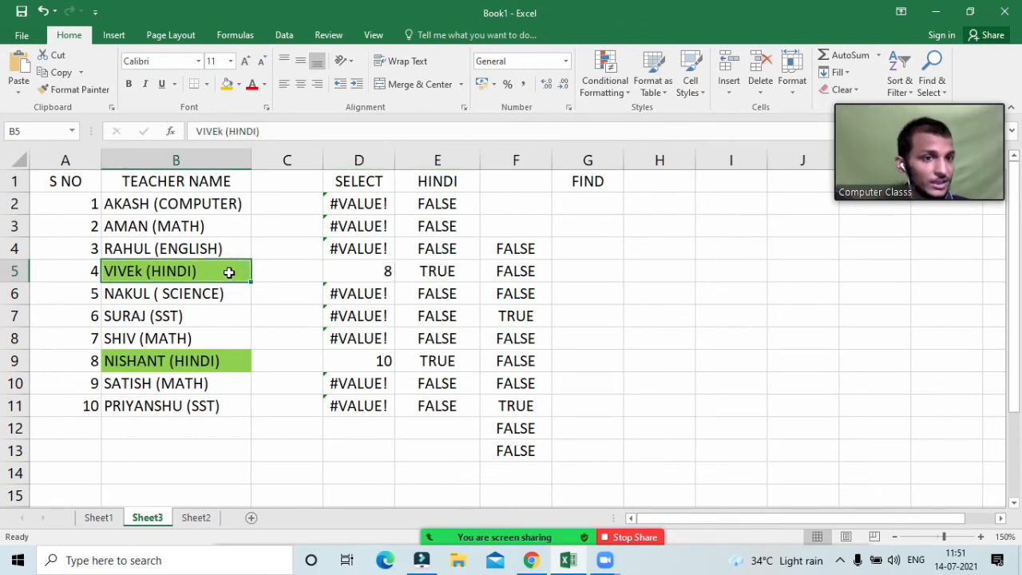
left_click(373, 276)
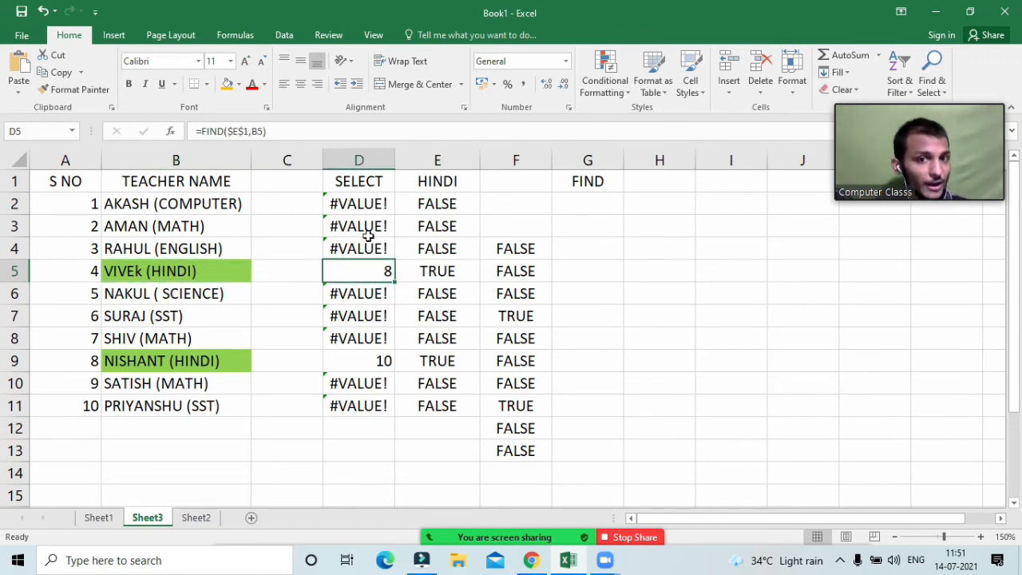
left_click_drag(365, 204, 369, 431)
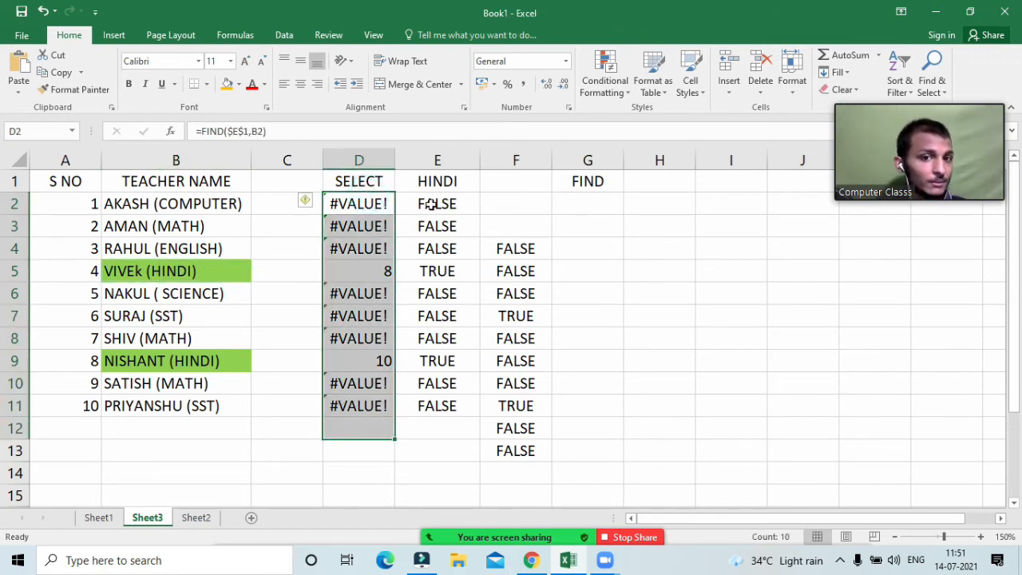
left_click_drag(434, 203, 442, 421)
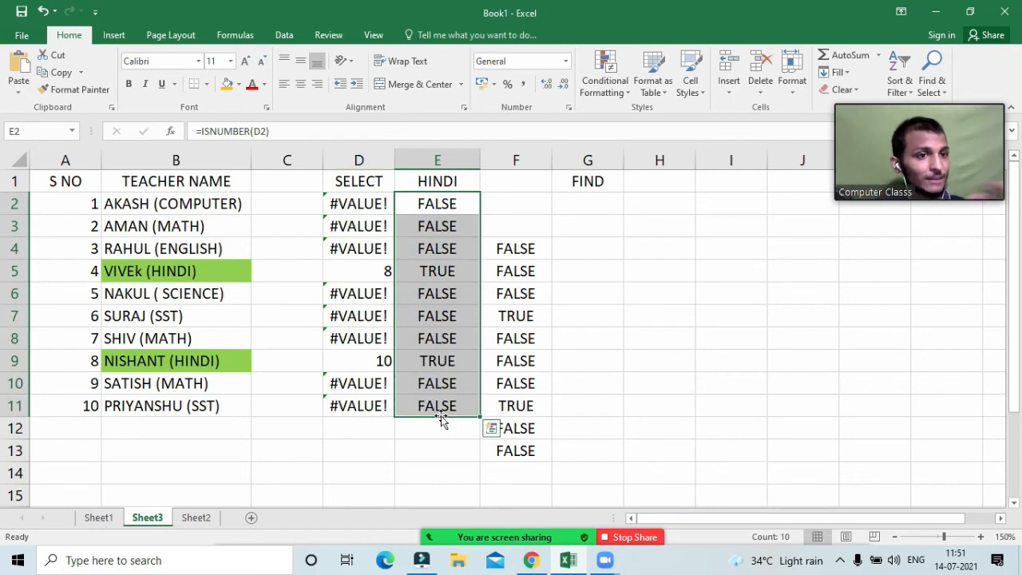
left_click(439, 271)
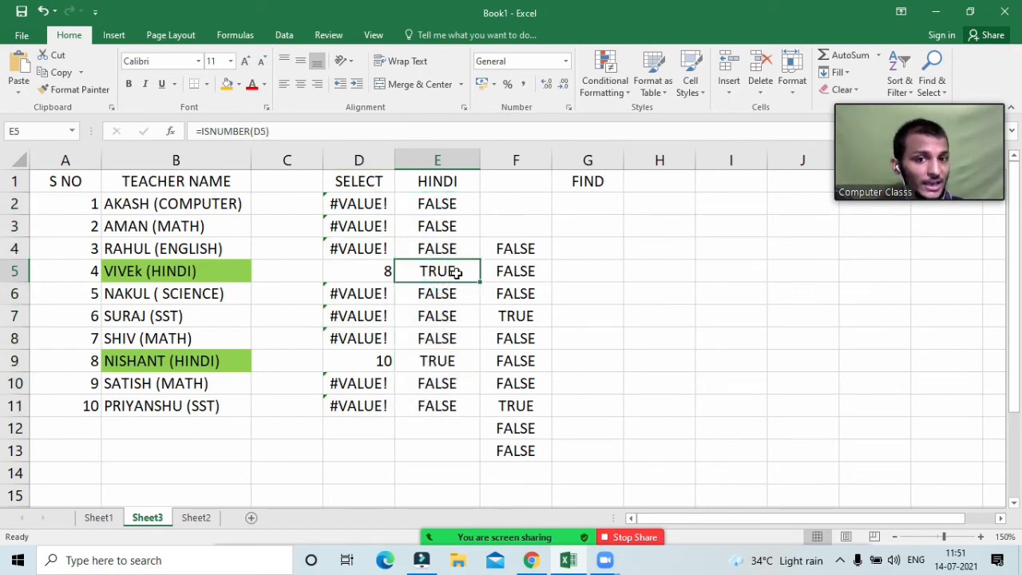
left_click(191, 278)
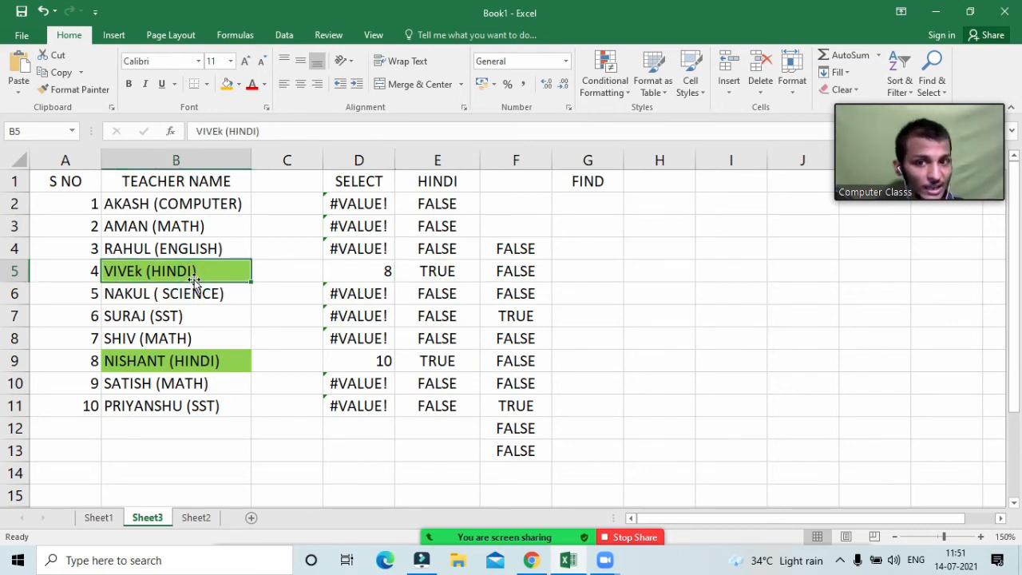
left_click(201, 364)
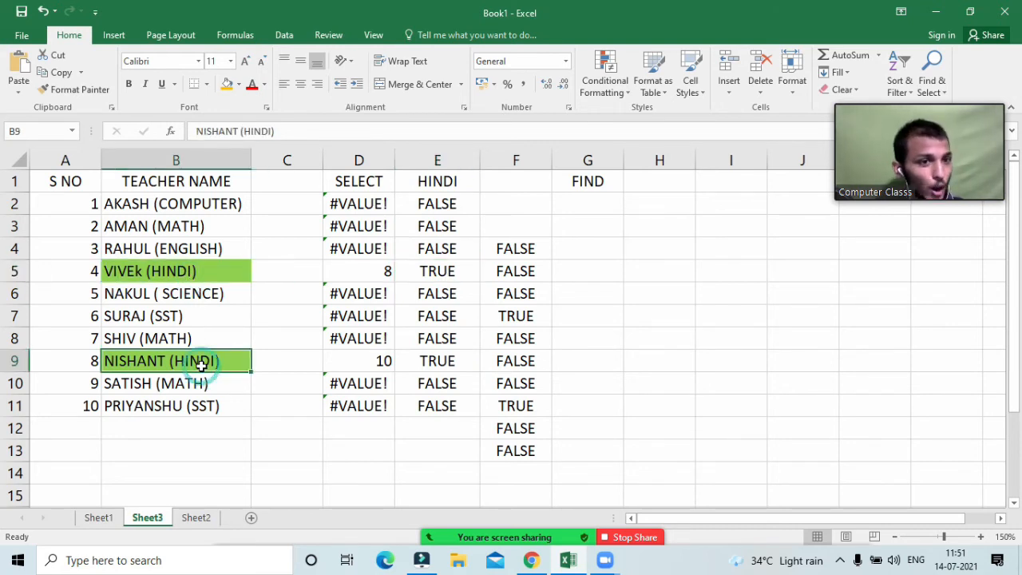
Step: Set E1 to COMPUTER and check D2 returns 8, E2 TRUE, and the F4 formula
left_click(455, 183)
left_click(462, 192)
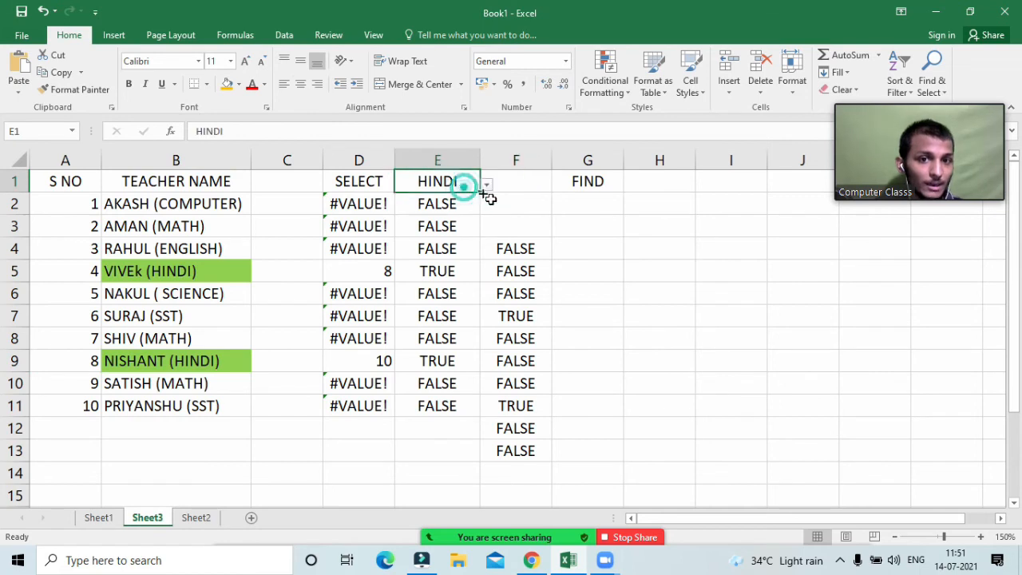
left_click(485, 185)
left_click(473, 204)
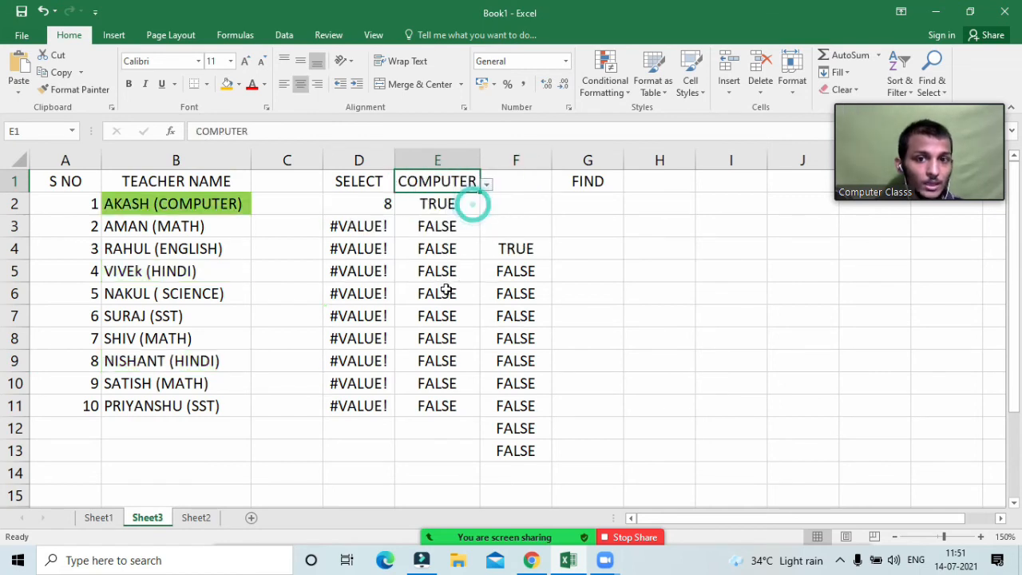
left_click(353, 203)
left_click(435, 203)
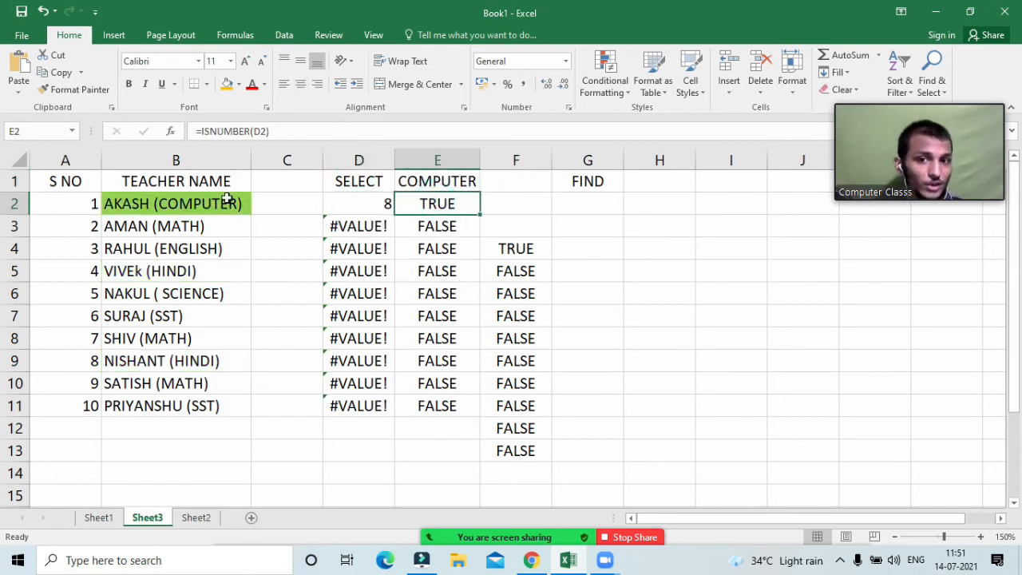
left_click(227, 200)
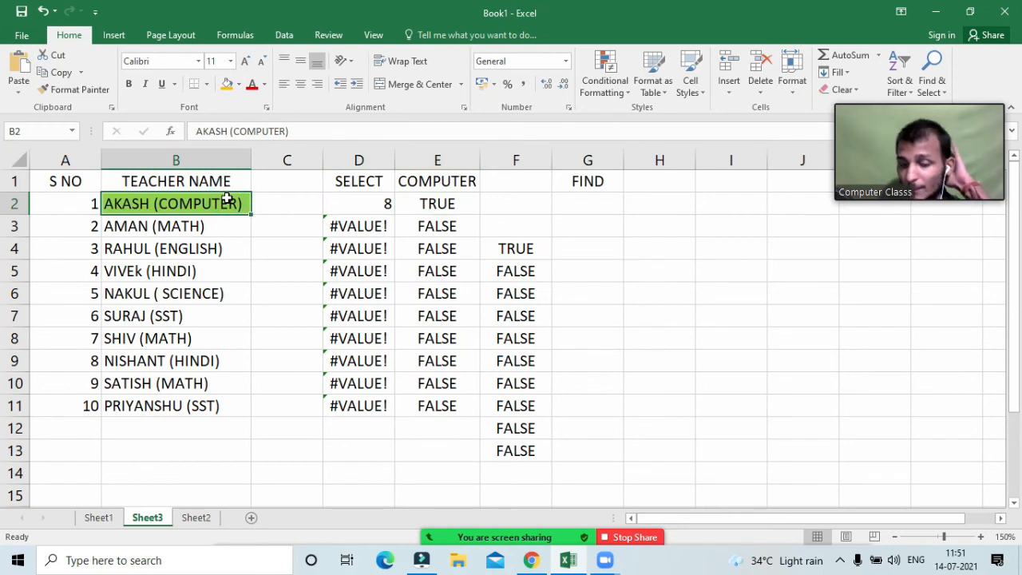
double_click(506, 250)
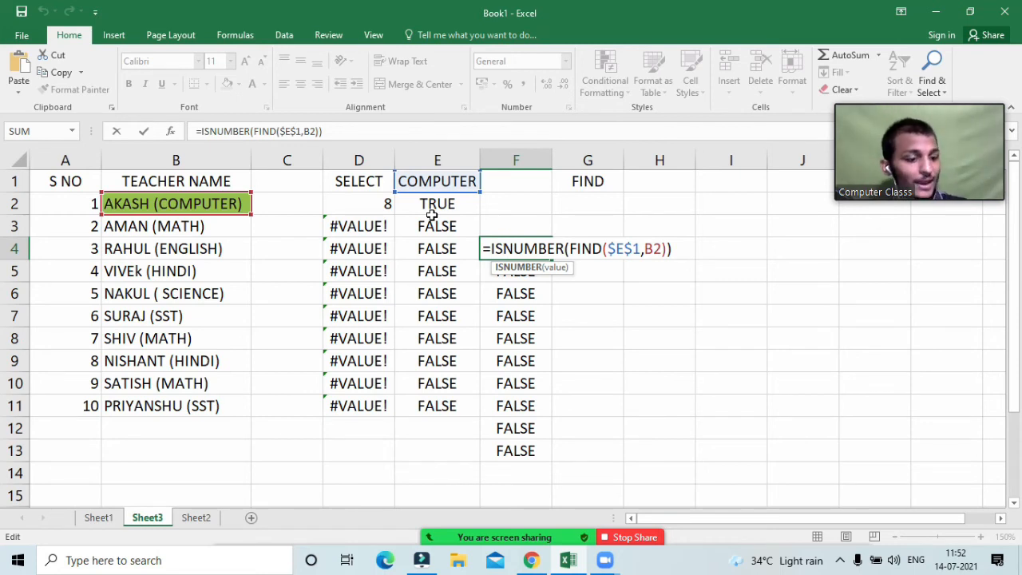
key("Return")
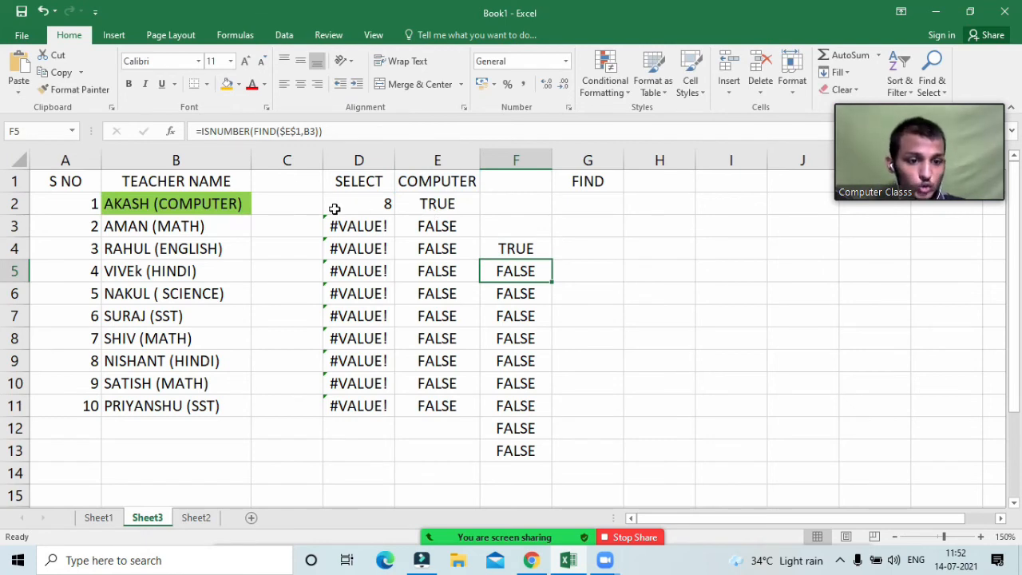
left_click(440, 527)
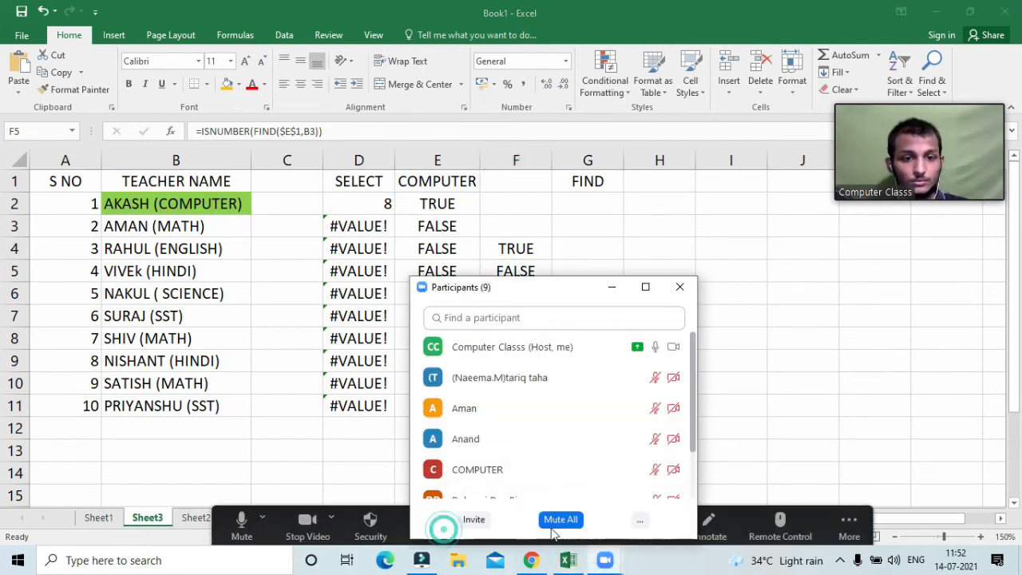
left_click(639, 519)
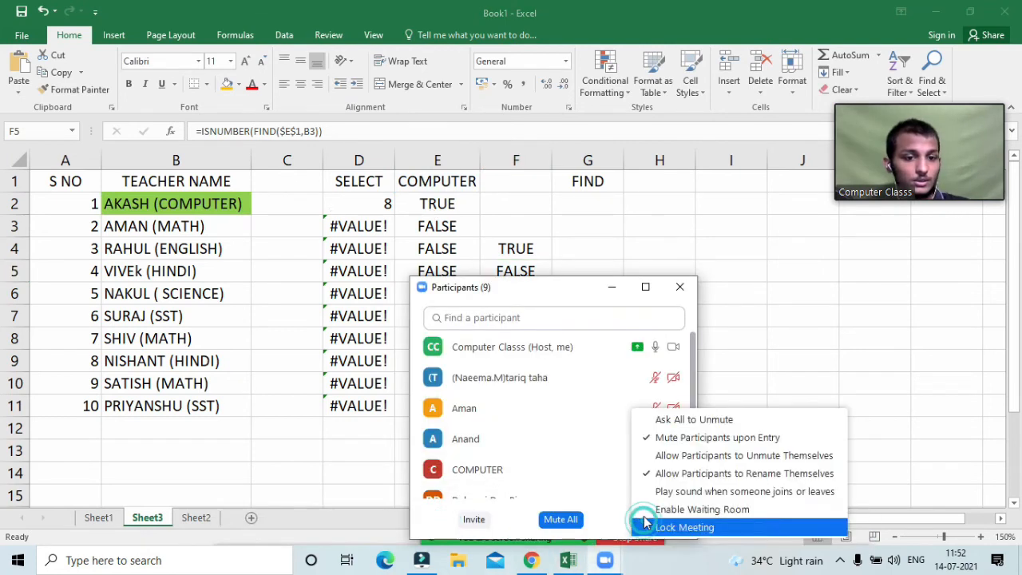
left_click(675, 434)
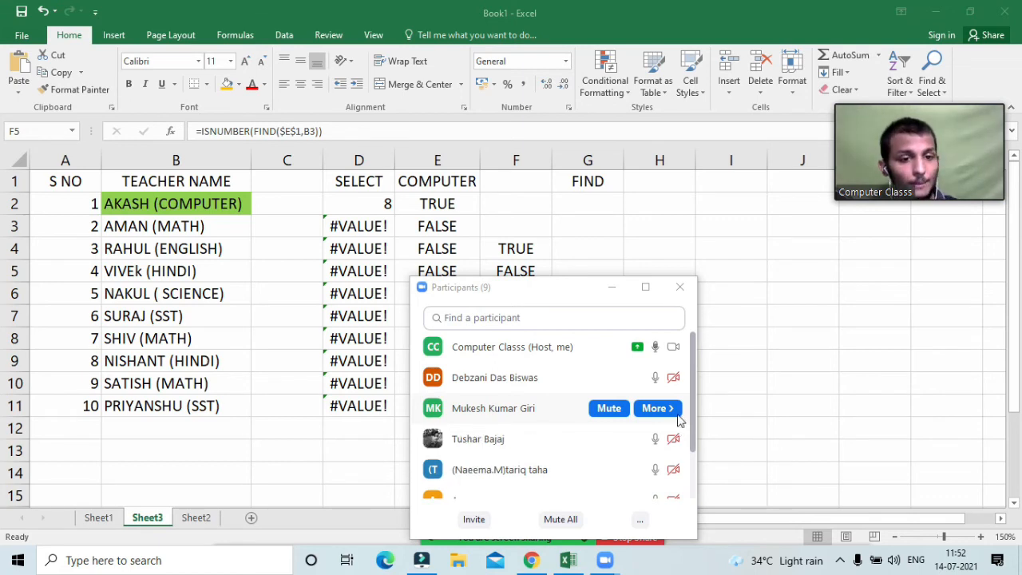
left_click_drag(551, 300, 819, 240)
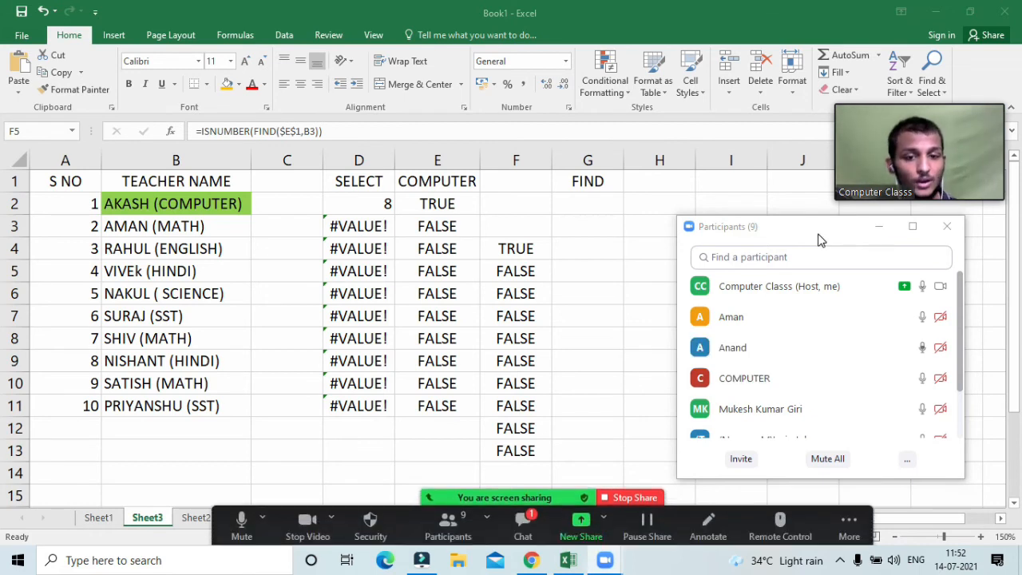
left_click(529, 525)
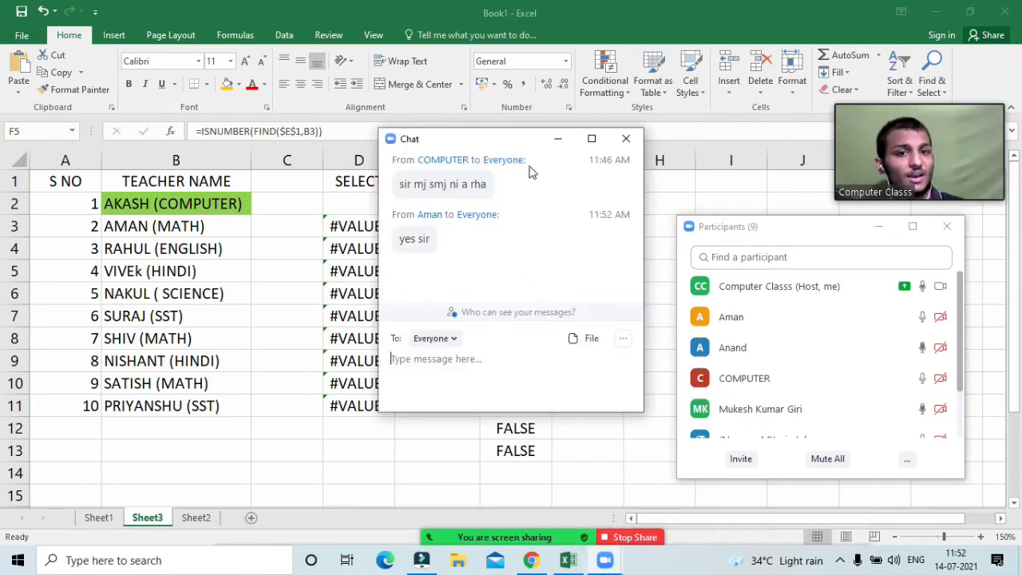
left_click(559, 142)
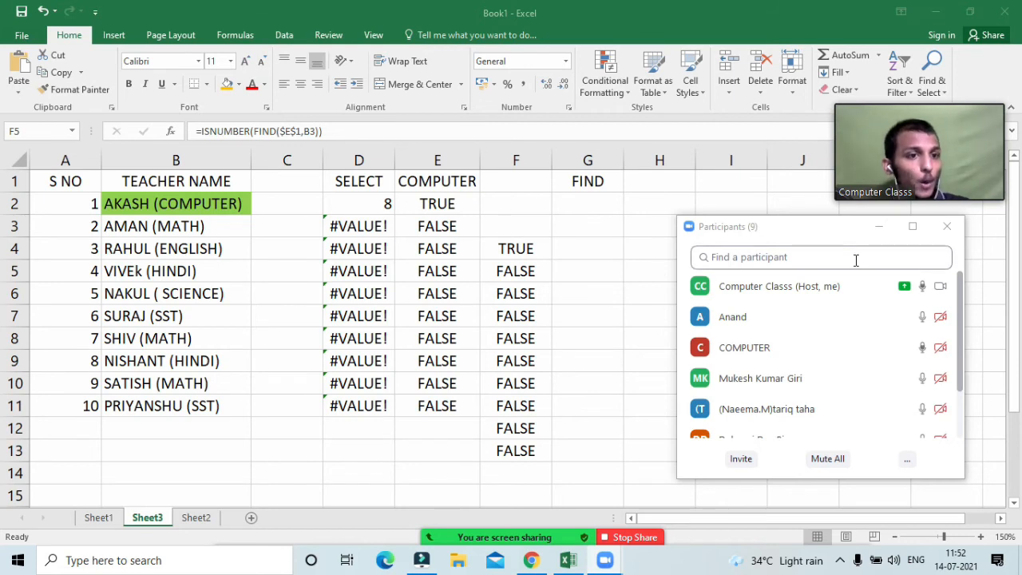
left_click(944, 228)
left_click(139, 204)
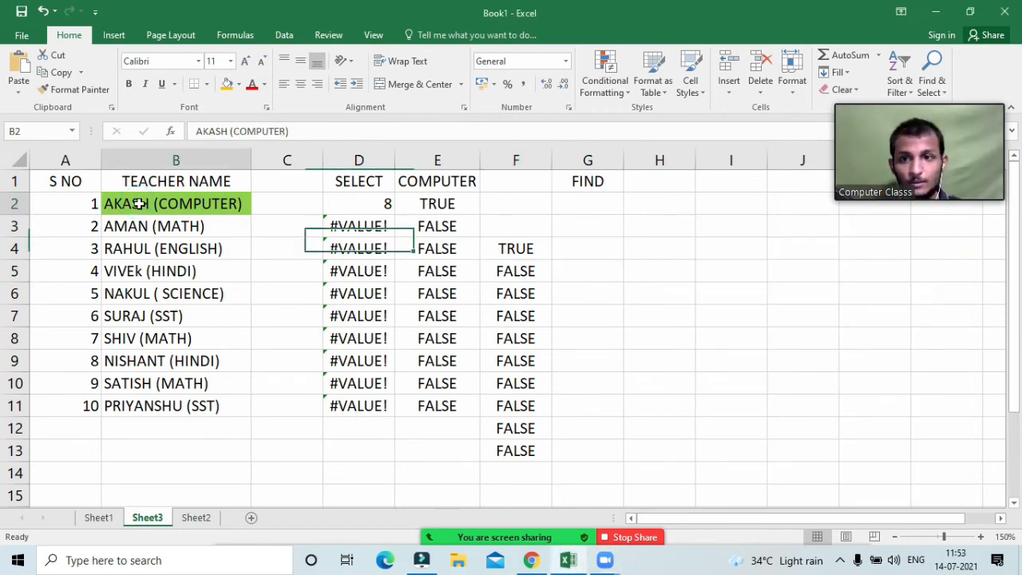
Step: Bold part of the name in B2, then undo the bold change
double_click(139, 203)
left_click_drag(139, 203, 141, 375)
left_click(152, 363)
left_click(153, 209)
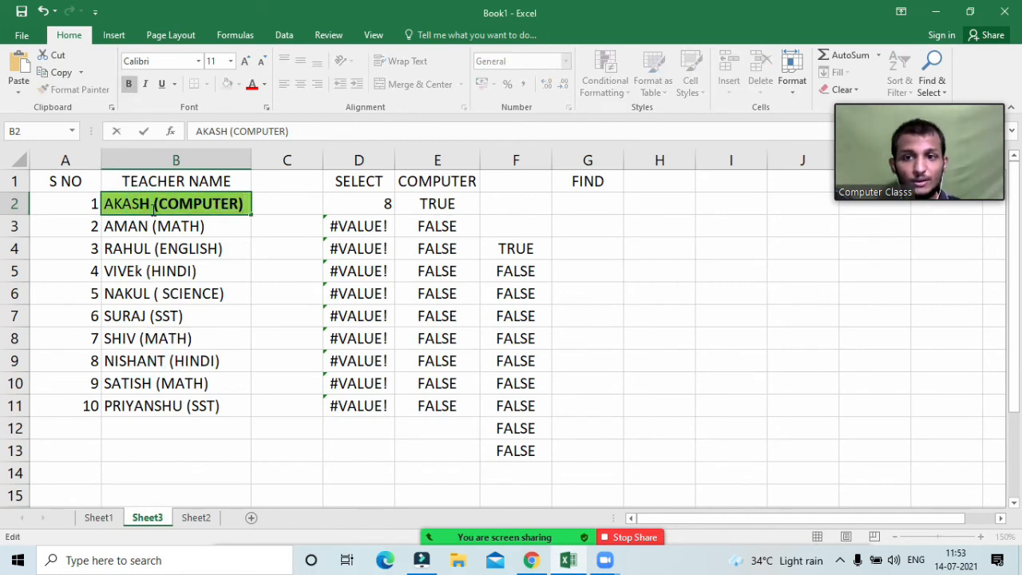
left_click(239, 310)
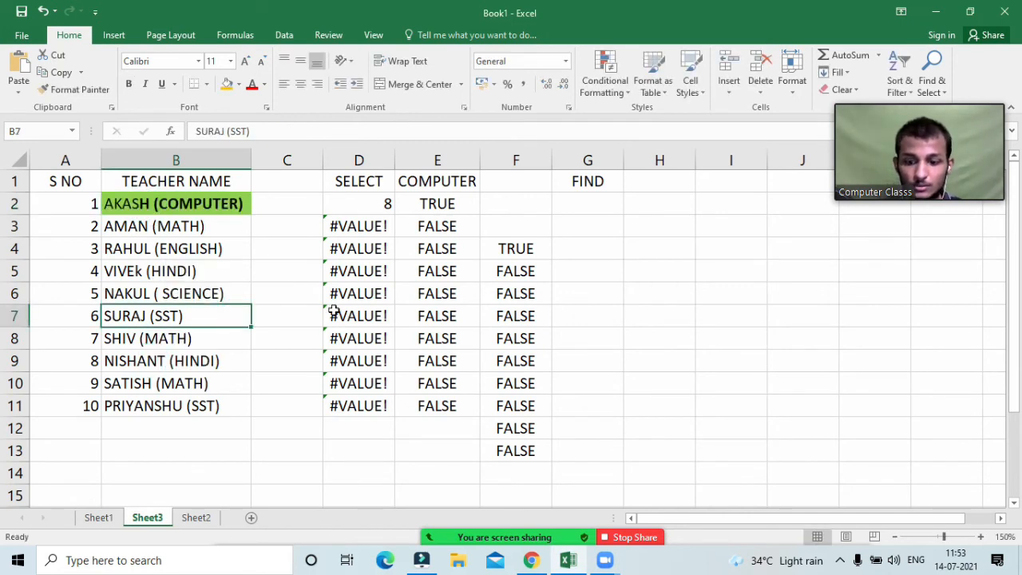
key("ctrl+z")
Step: Delete the green ISNUMBER-FIND rule from B2:B11 and reselect the teacher names
left_click_drag(210, 200, 229, 407)
left_click(599, 84)
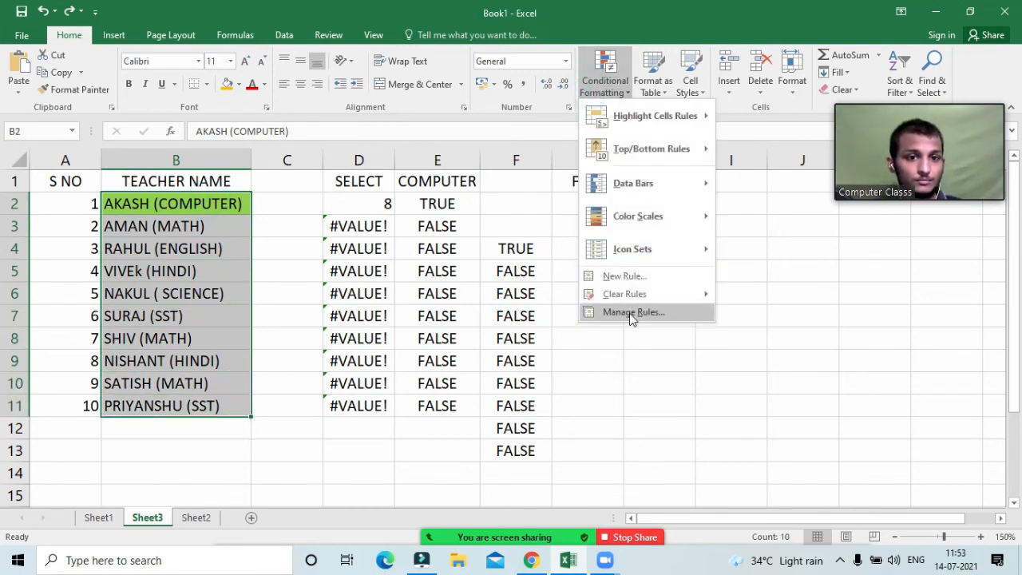
left_click(631, 312)
left_click(594, 244)
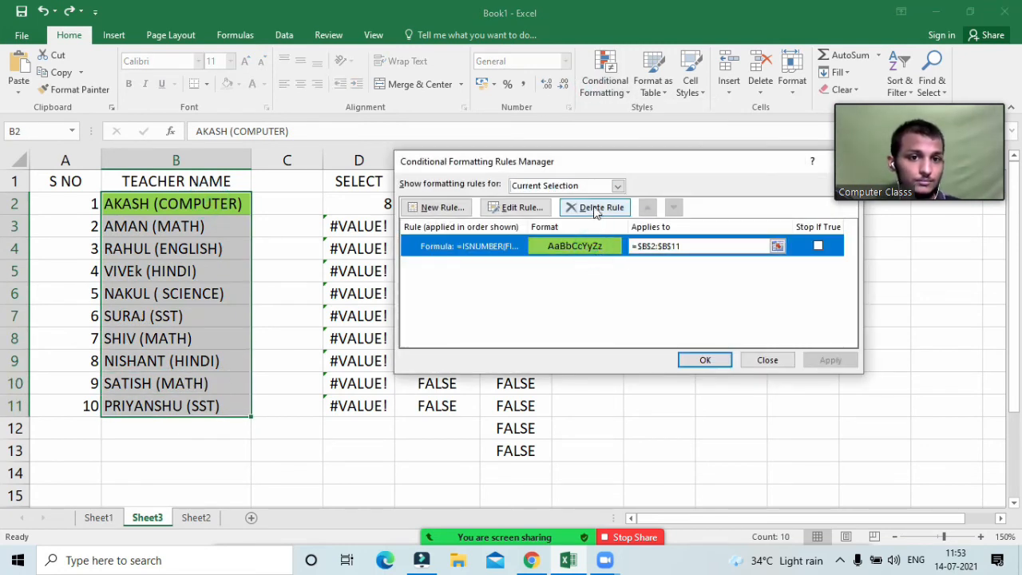
left_click(595, 210)
left_click(703, 361)
left_click(613, 293)
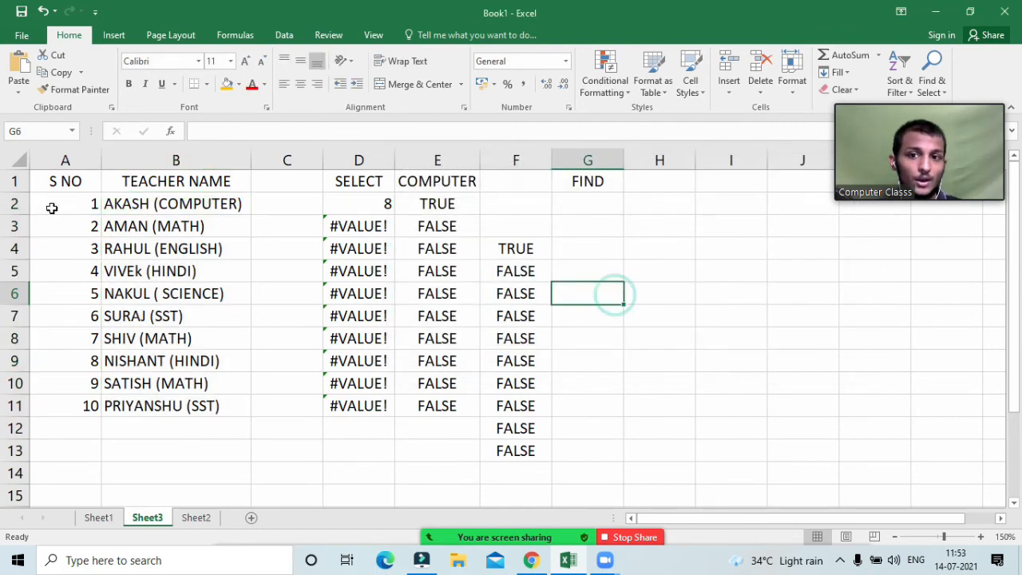
left_click_drag(132, 206, 169, 406)
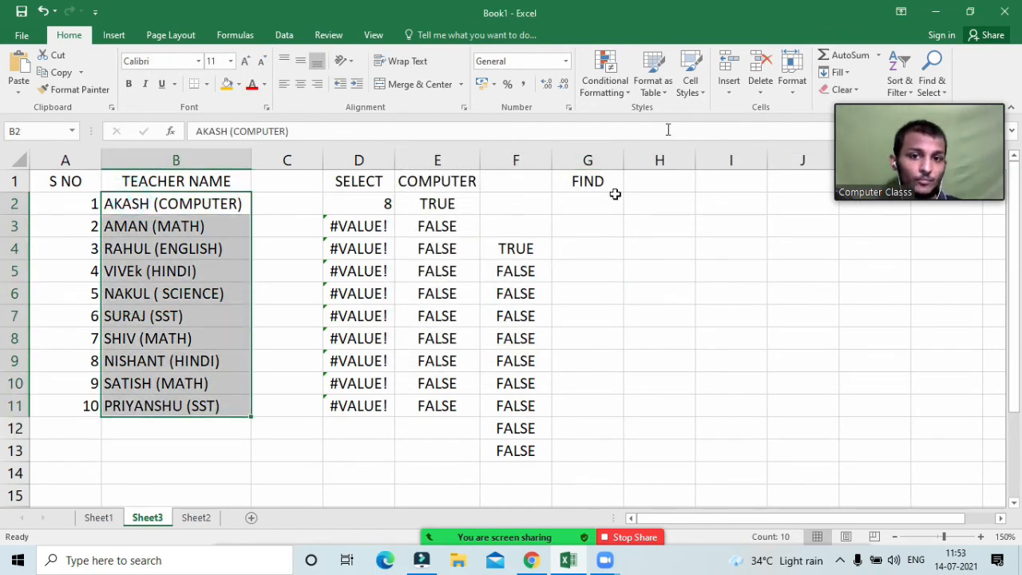
left_click(607, 84)
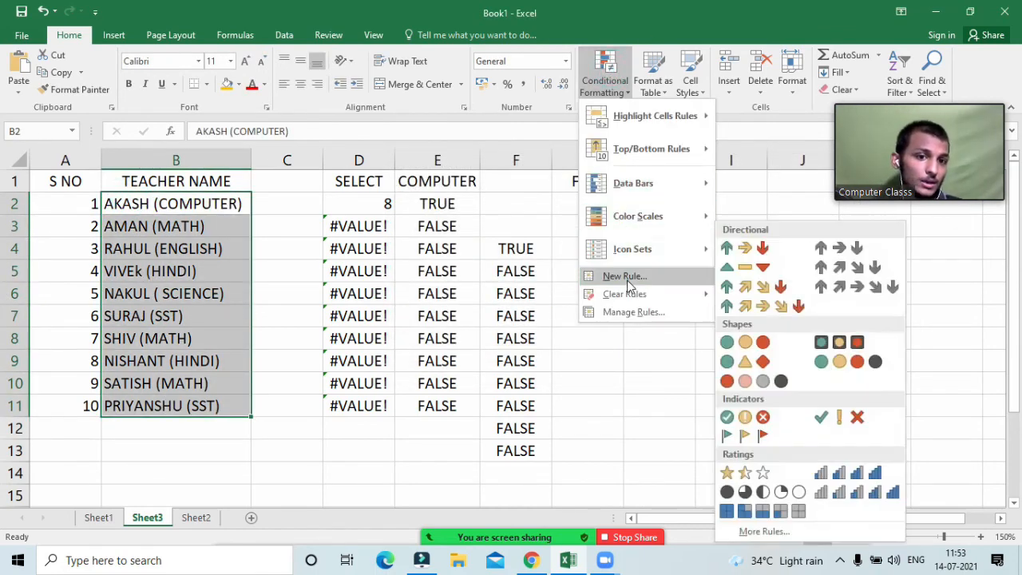
Step: Create a formula-based rule reading =isnumber(find($E$1,B2))
left_click(627, 280)
left_click(585, 229)
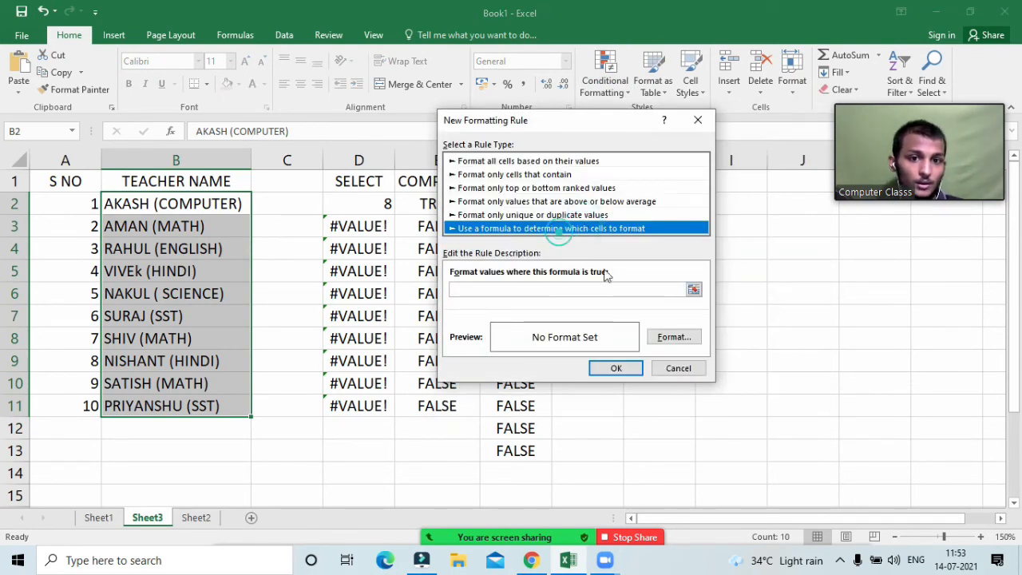
left_click(590, 291)
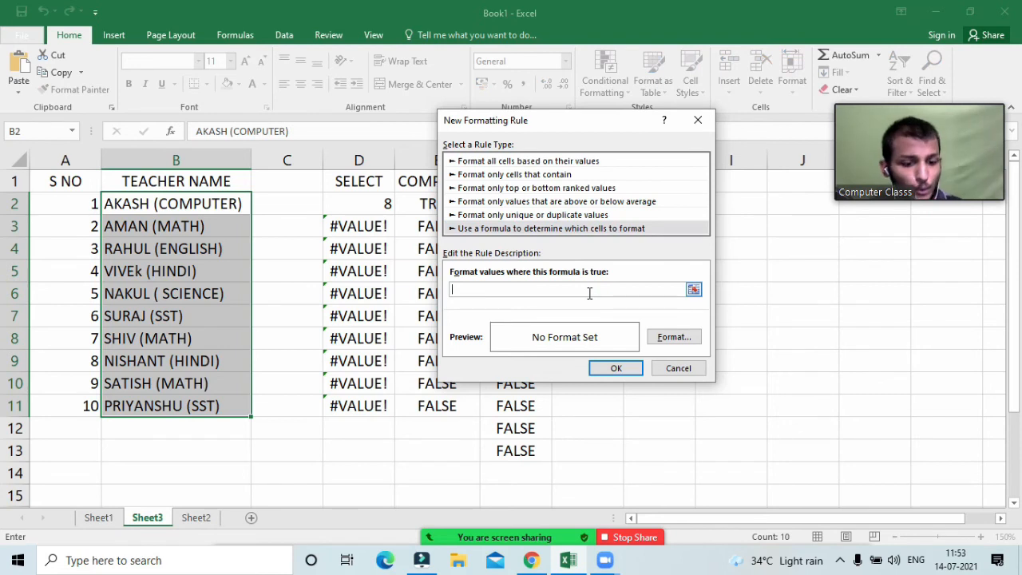
type("=isnumber(")
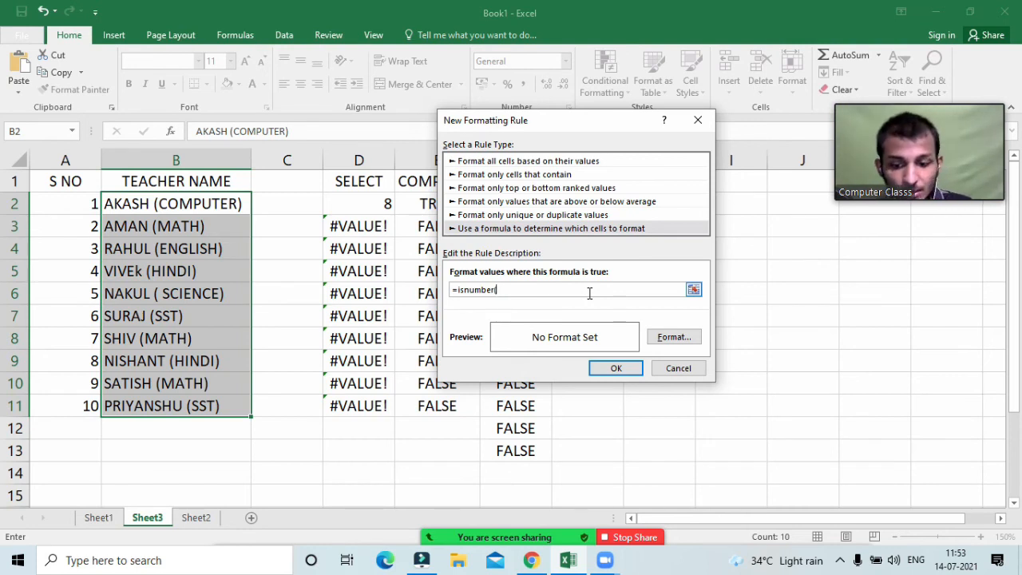
type("d(")
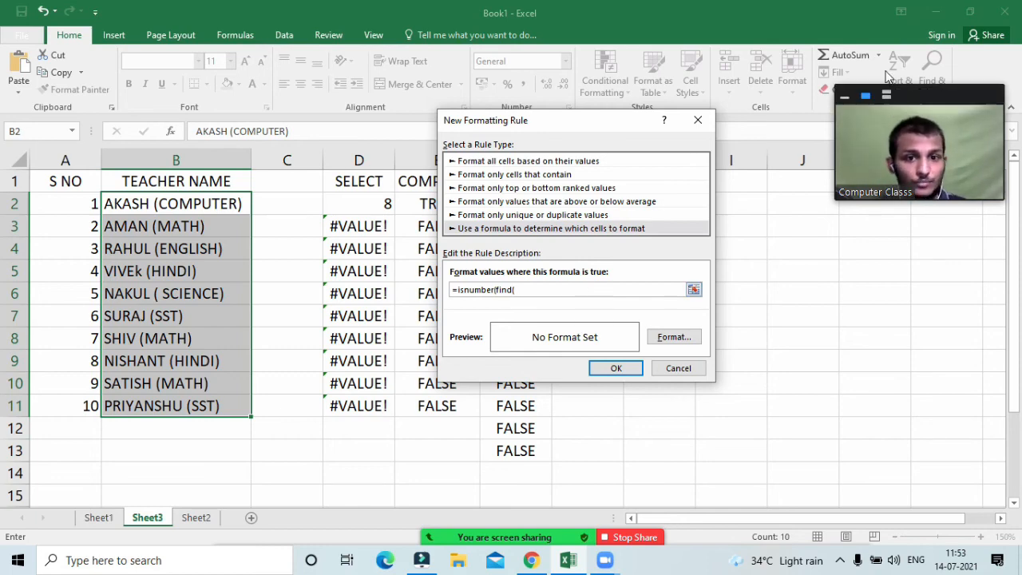
left_click_drag(616, 129, 805, 156)
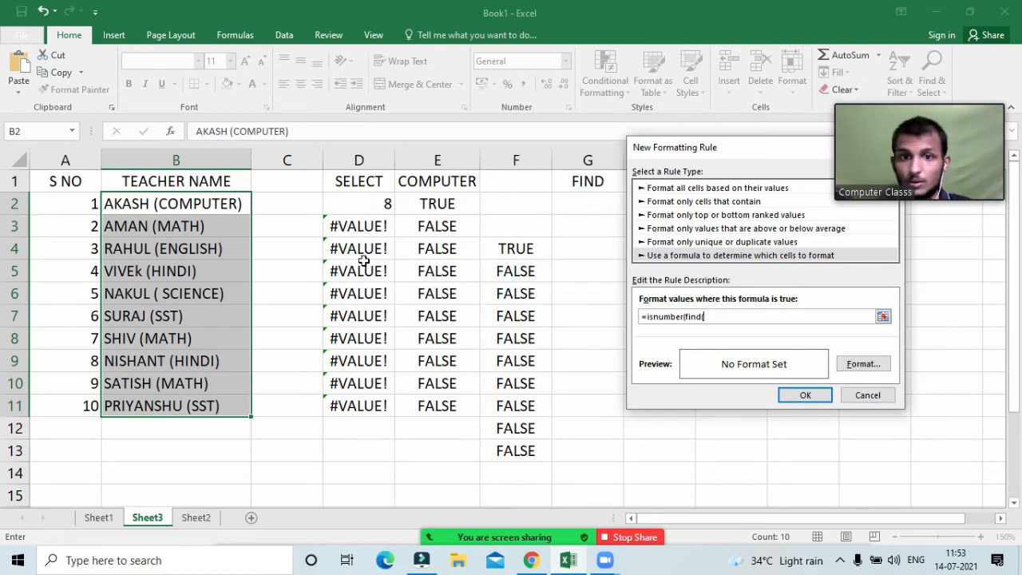
left_click(432, 182)
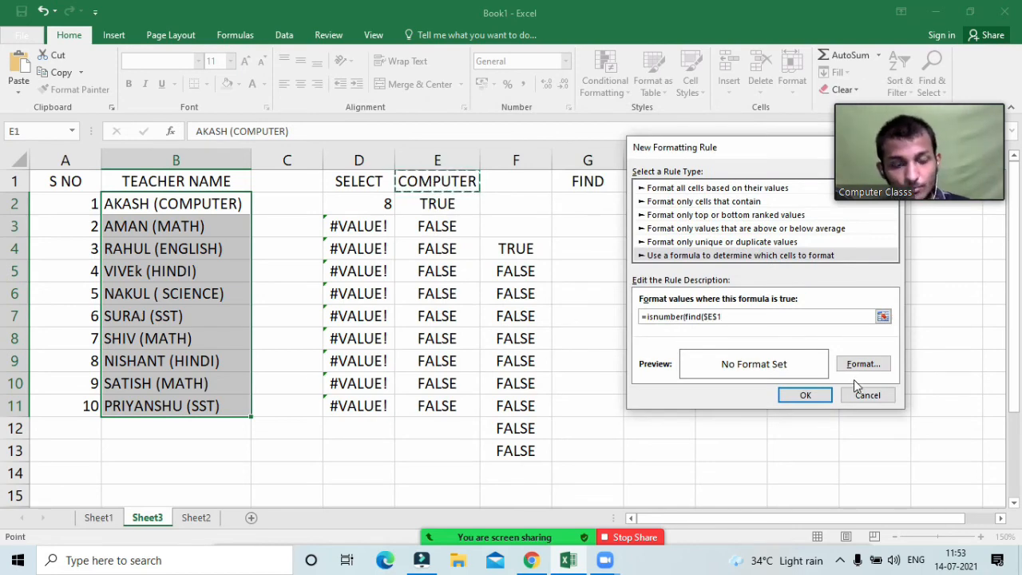
type(",")
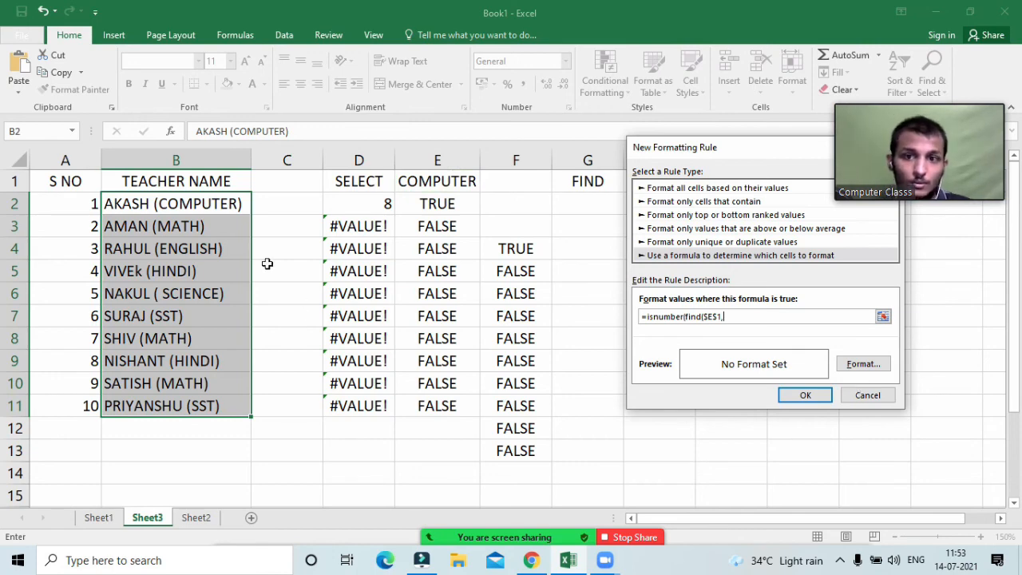
left_click(211, 207)
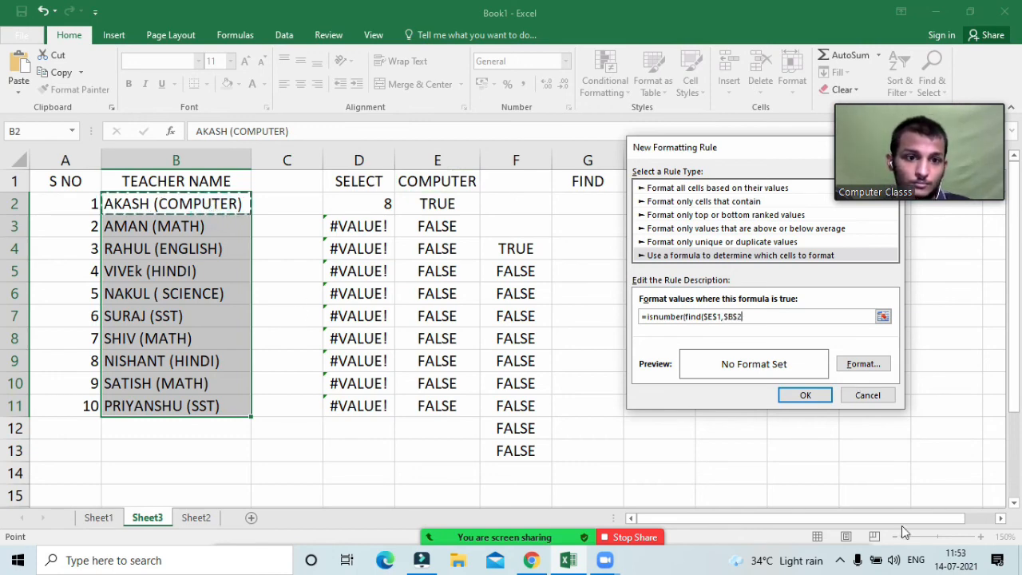
left_click(741, 318)
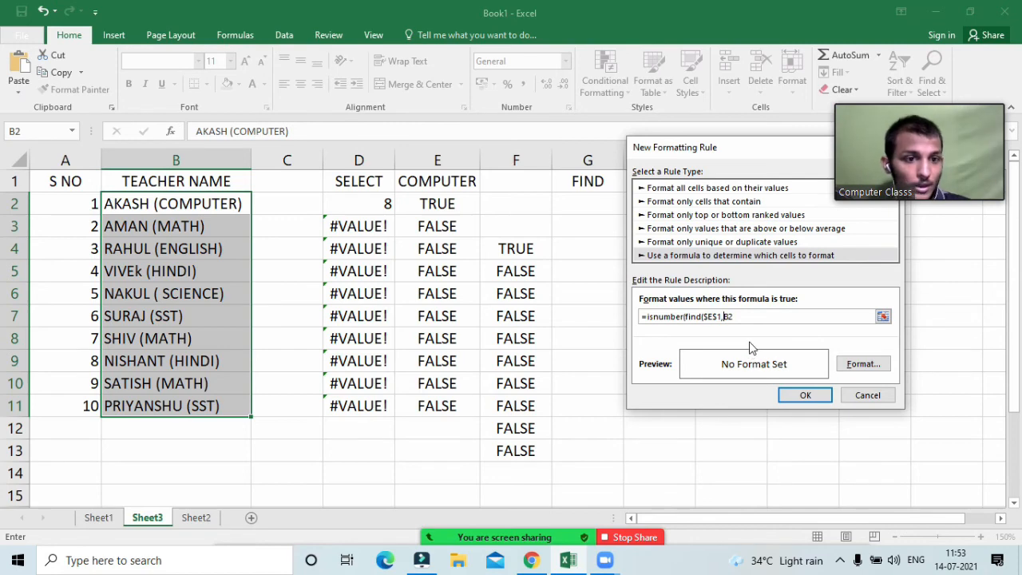
left_click(737, 317)
type("))")
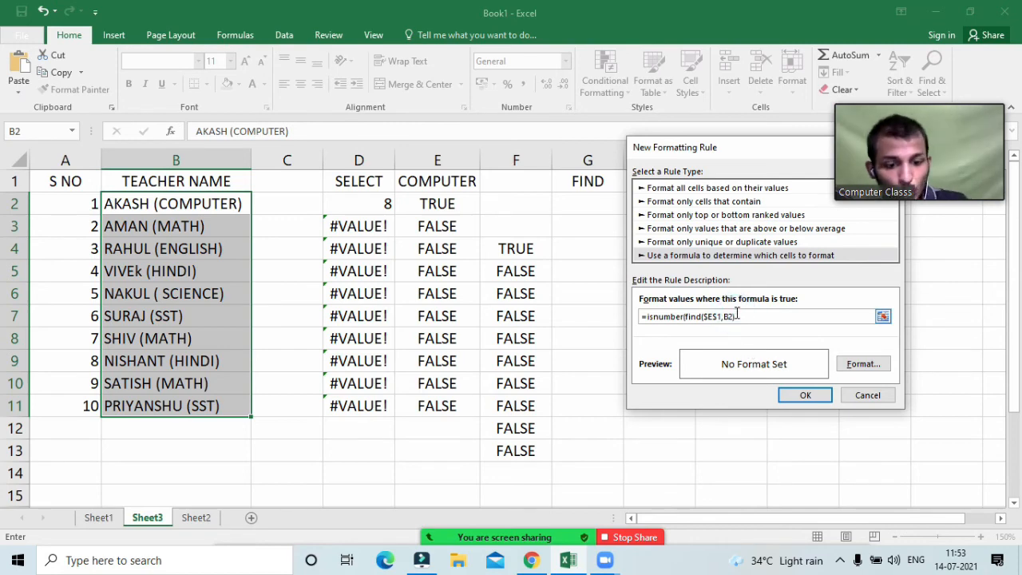
Step: Choose a red fill as the rule's format
left_click(861, 367)
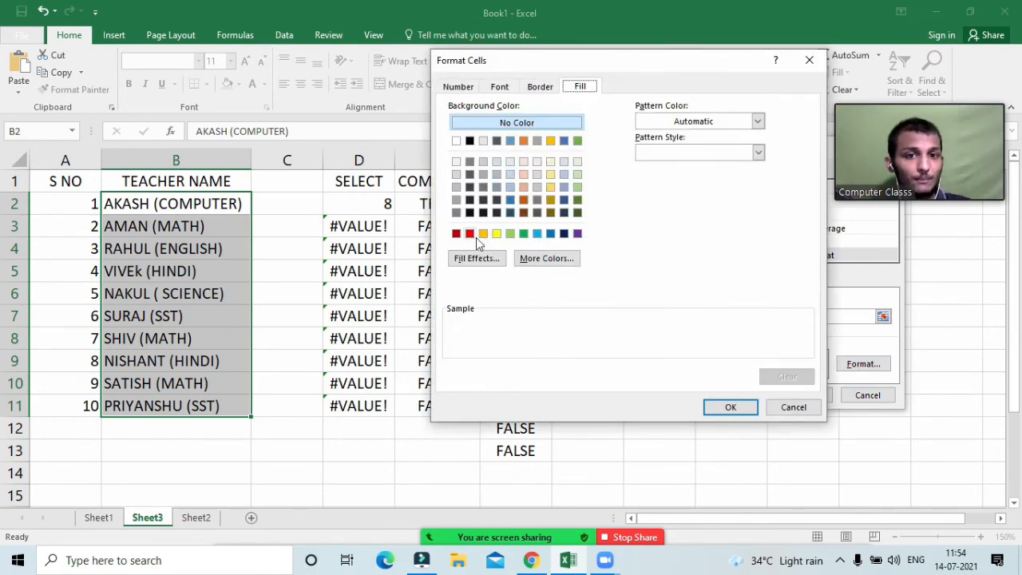
left_click(471, 234)
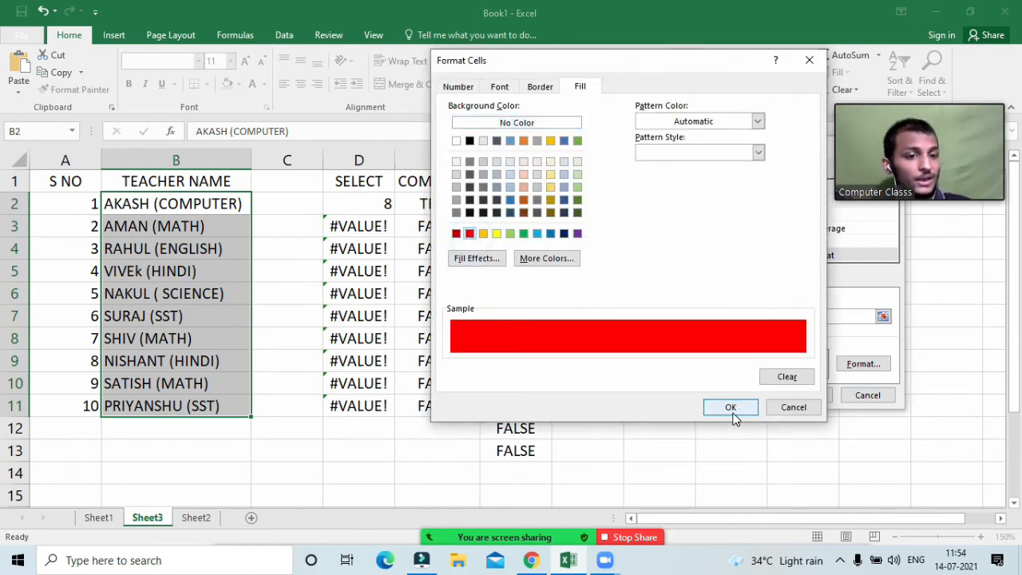
left_click(731, 411)
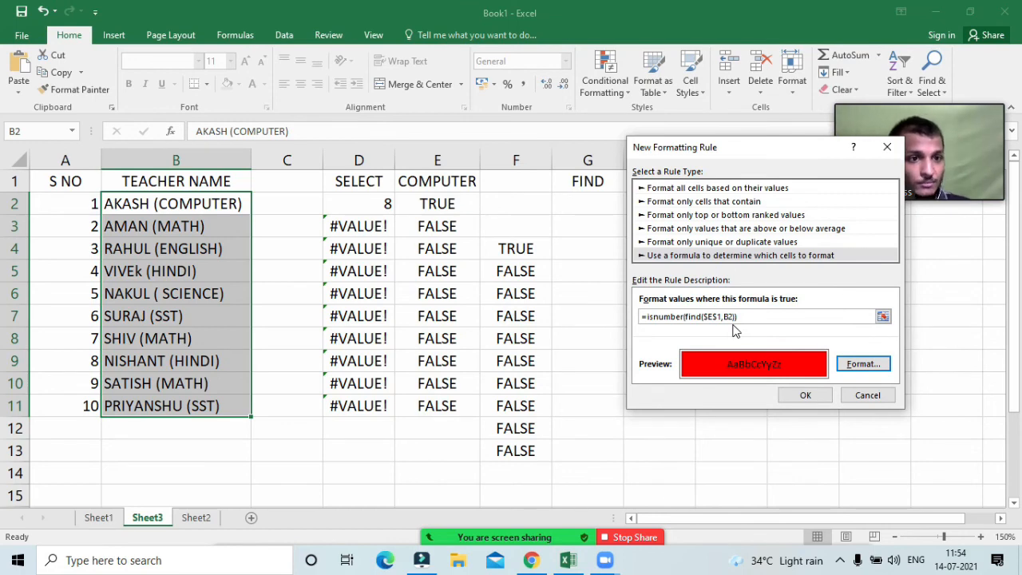
Step: Apply the red rule and switch the E1 subject to HINDI
left_click(802, 393)
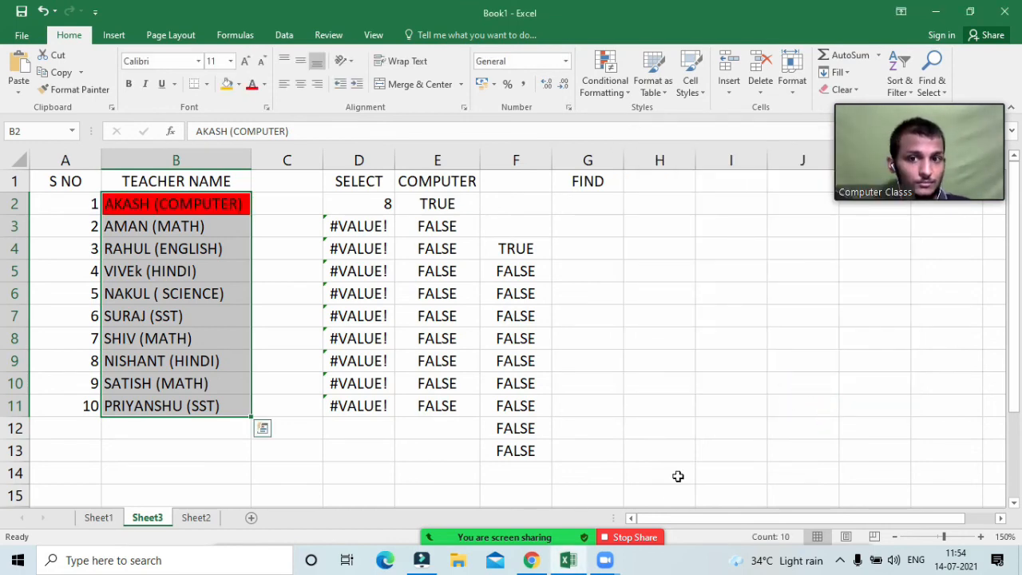
left_click(239, 334)
left_click(449, 185)
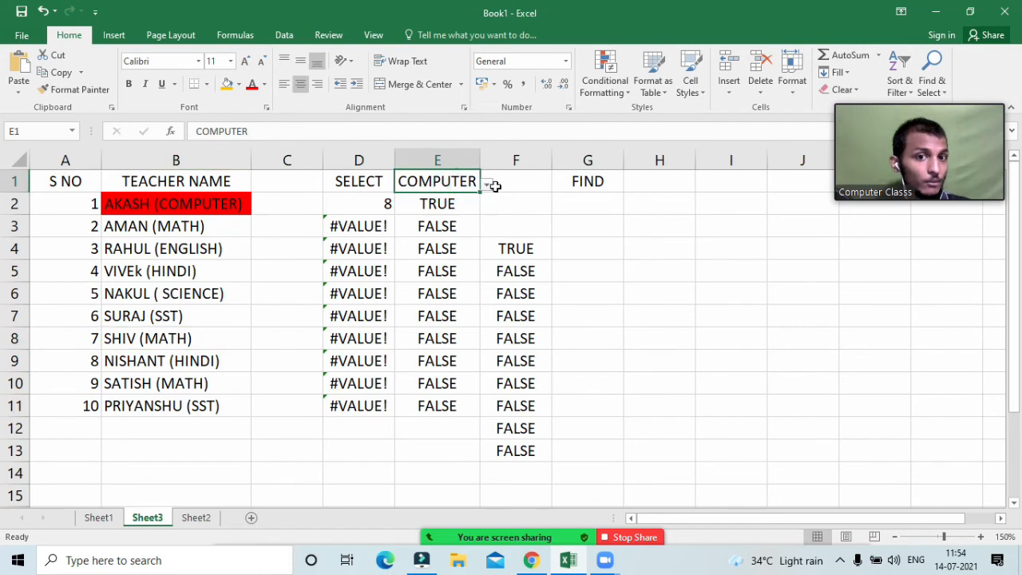
left_click(487, 185)
left_click(460, 244)
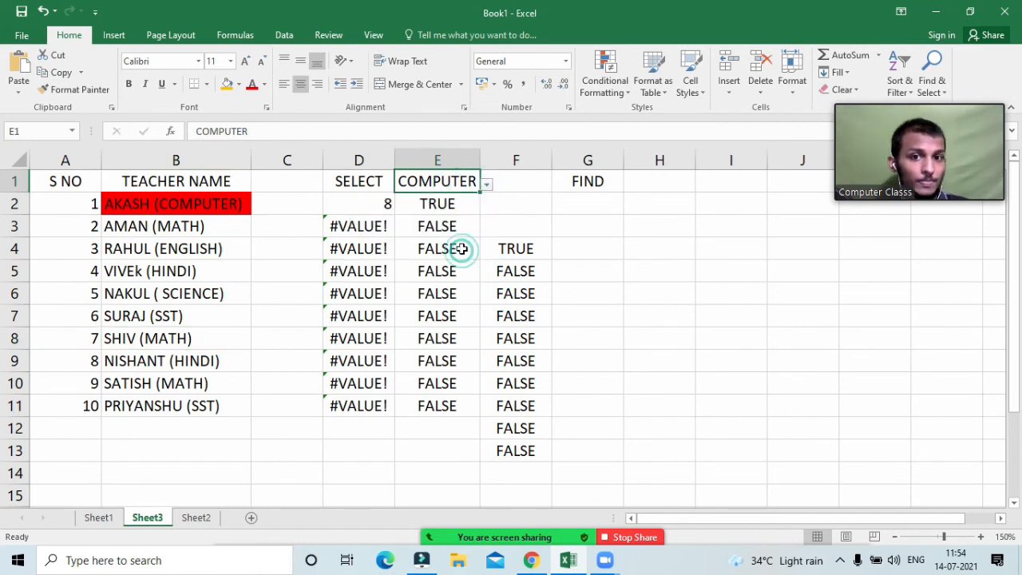
left_click(487, 194)
Step: Switch E1 to MATH so AMAN, SHIV and SATISH turn red
left_click(470, 186)
left_click(486, 184)
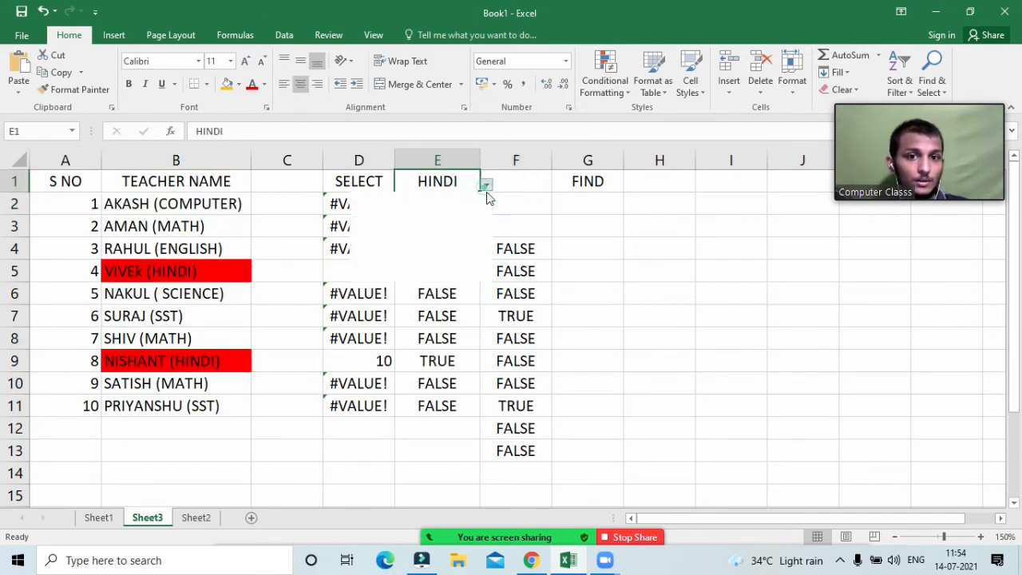
left_click(454, 215)
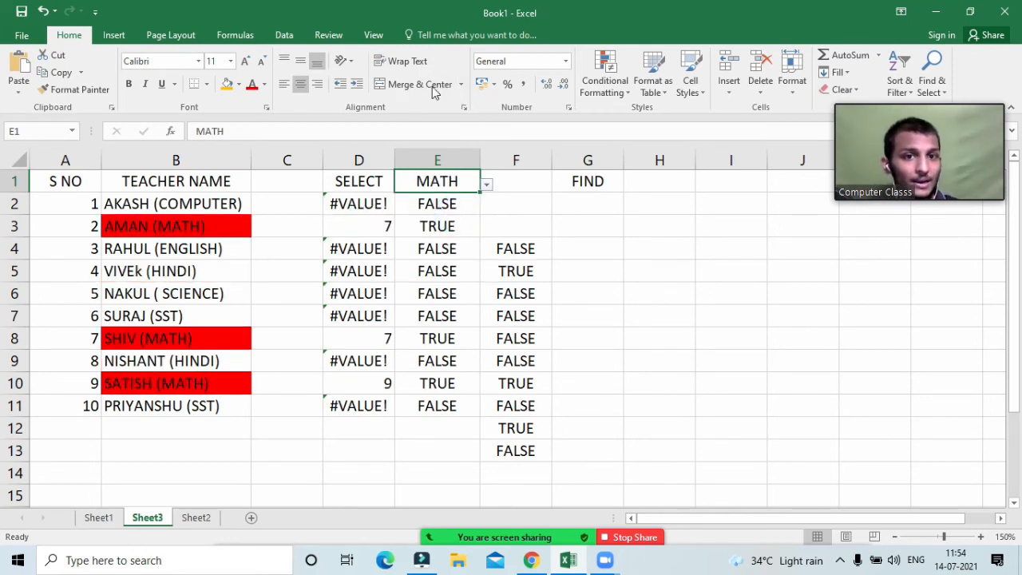
left_click(597, 84)
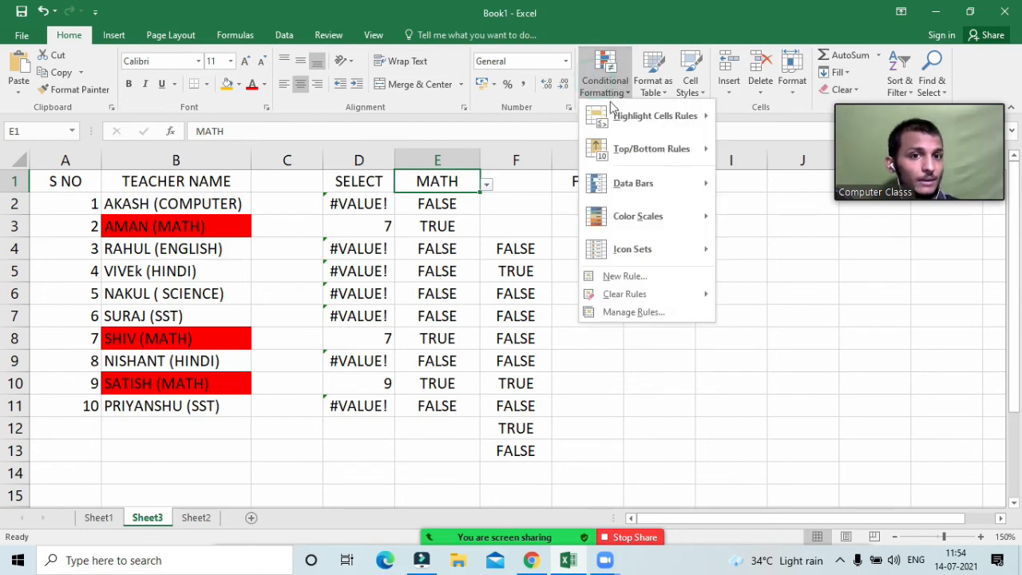
left_click(623, 314)
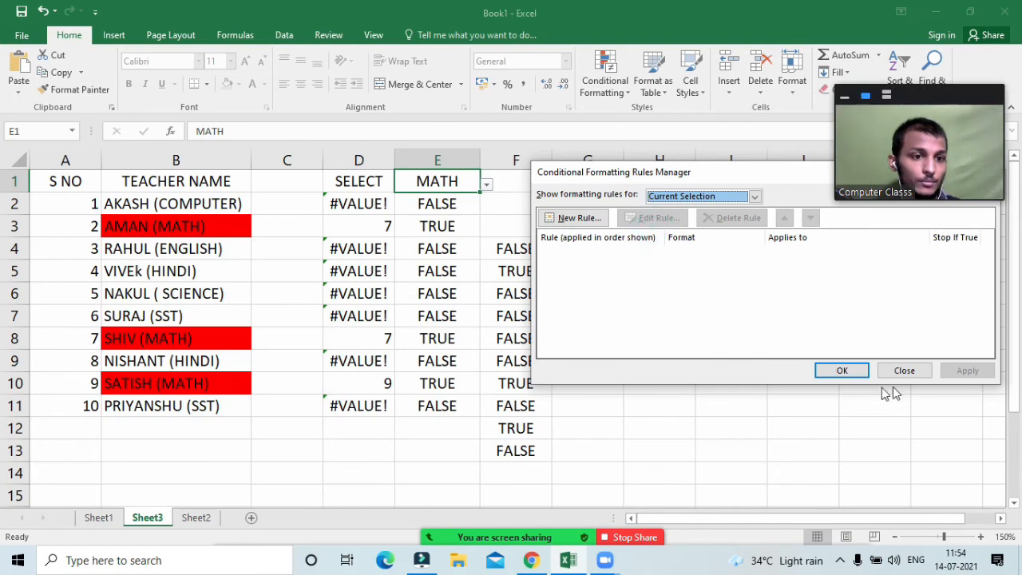
left_click_drag(746, 173, 604, 183)
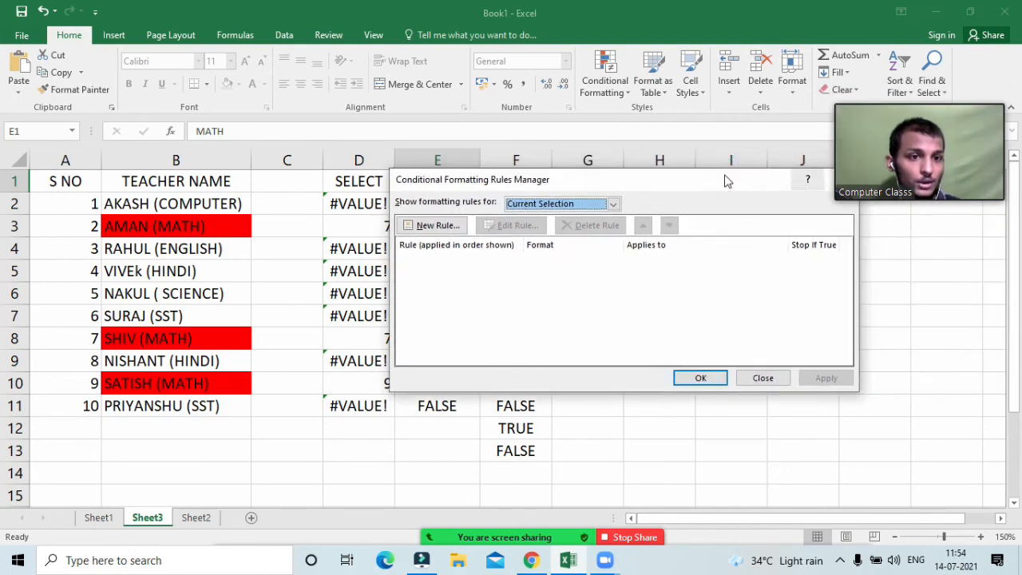
left_click_drag(724, 175, 666, 203)
left_click(782, 207)
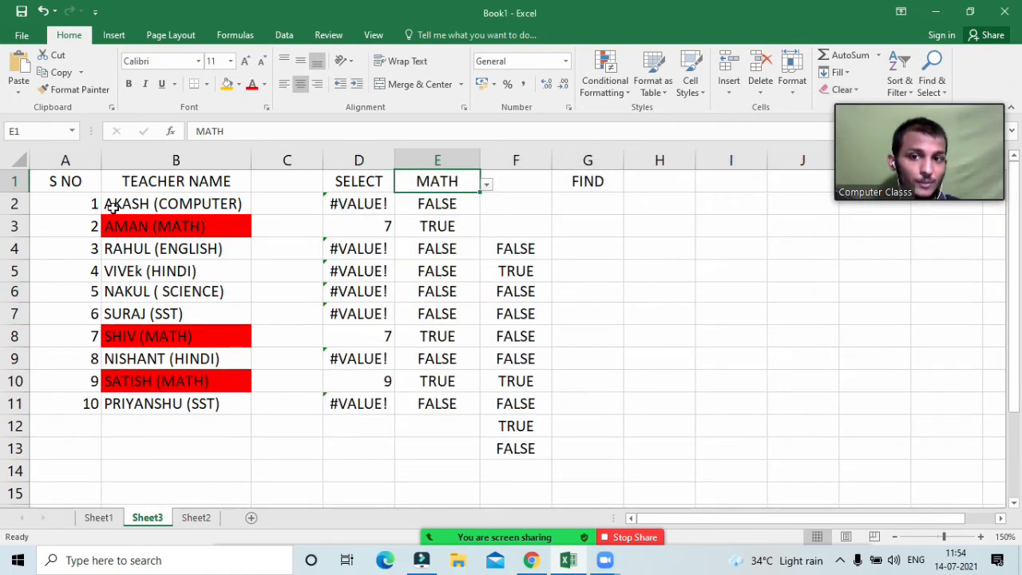
left_click_drag(116, 206, 134, 405)
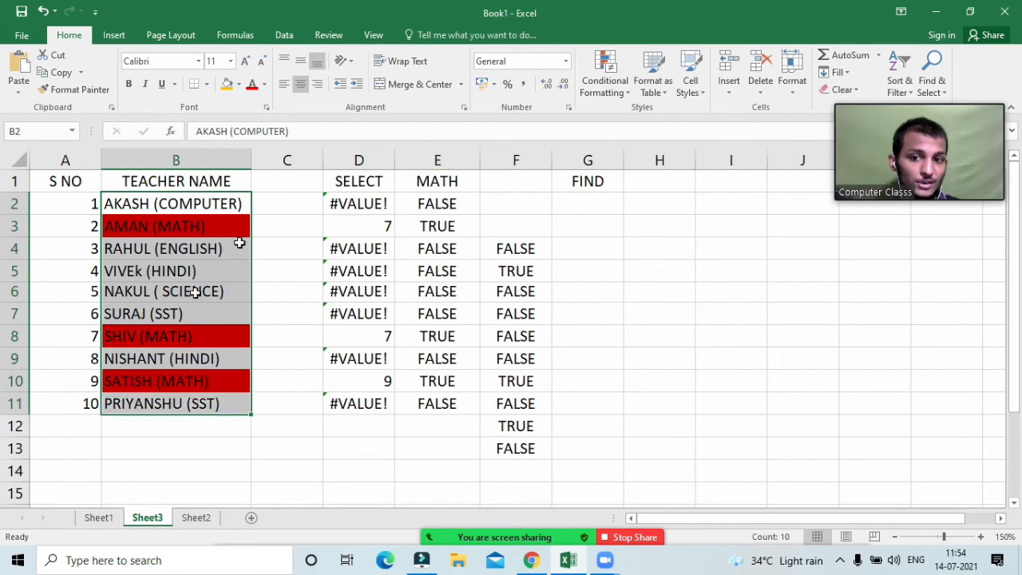
left_click(604, 75)
left_click(628, 313)
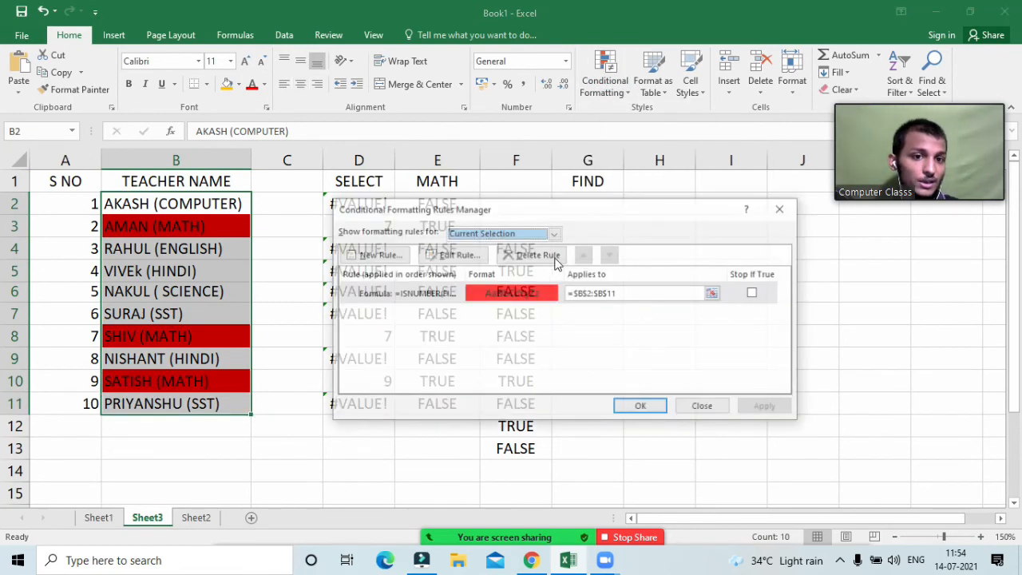
left_click(470, 254)
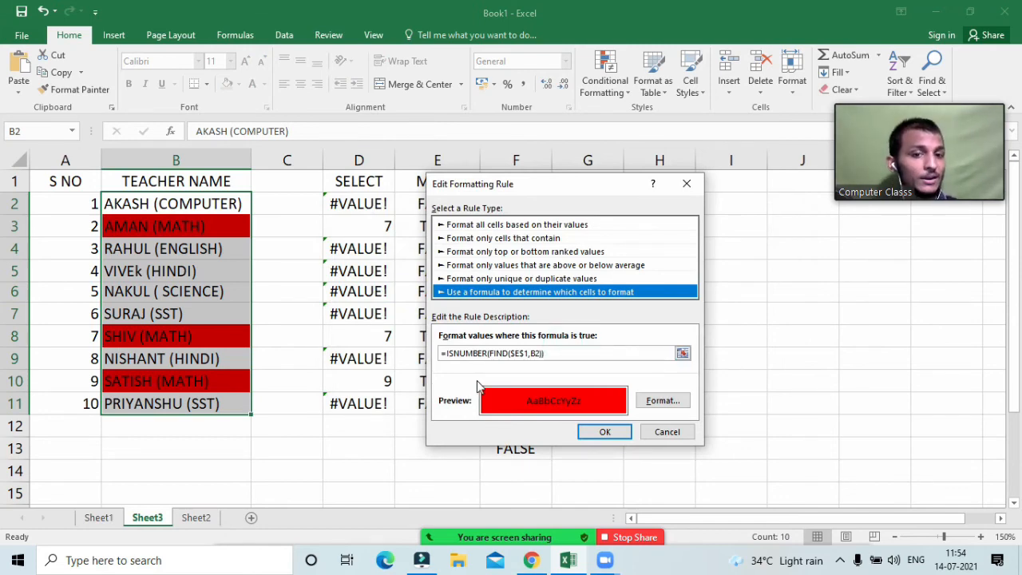
key("Return")
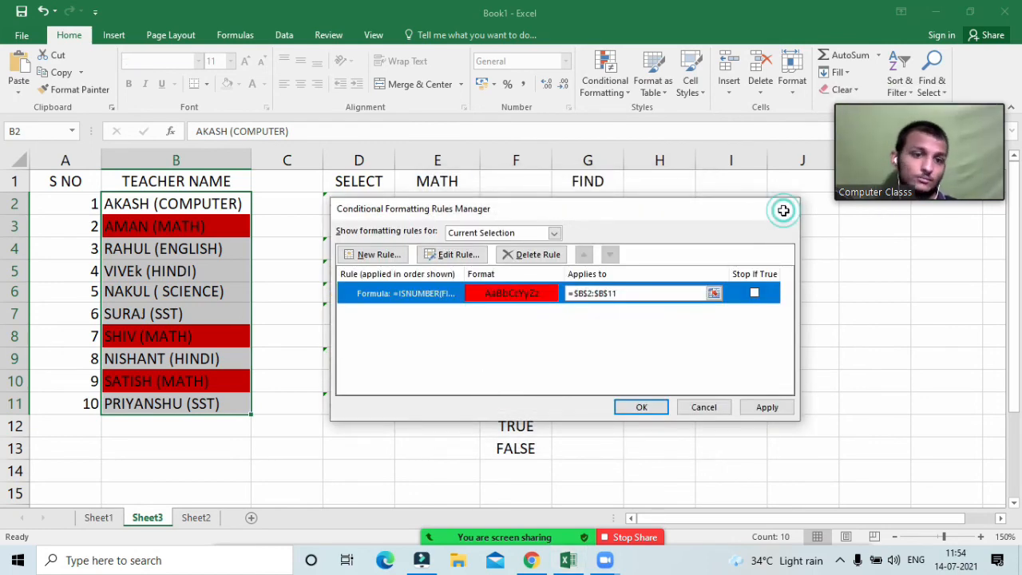
left_click(783, 208)
left_click(354, 312)
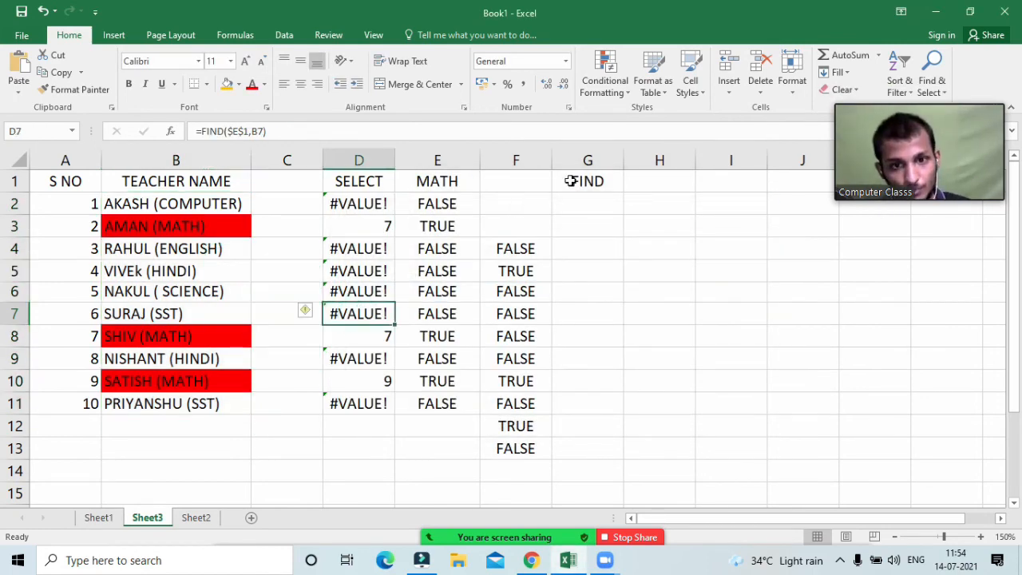
Step: Delete F2:F3 with cells shifted up, and clear the FIND label from G1
left_click_drag(499, 183, 516, 239)
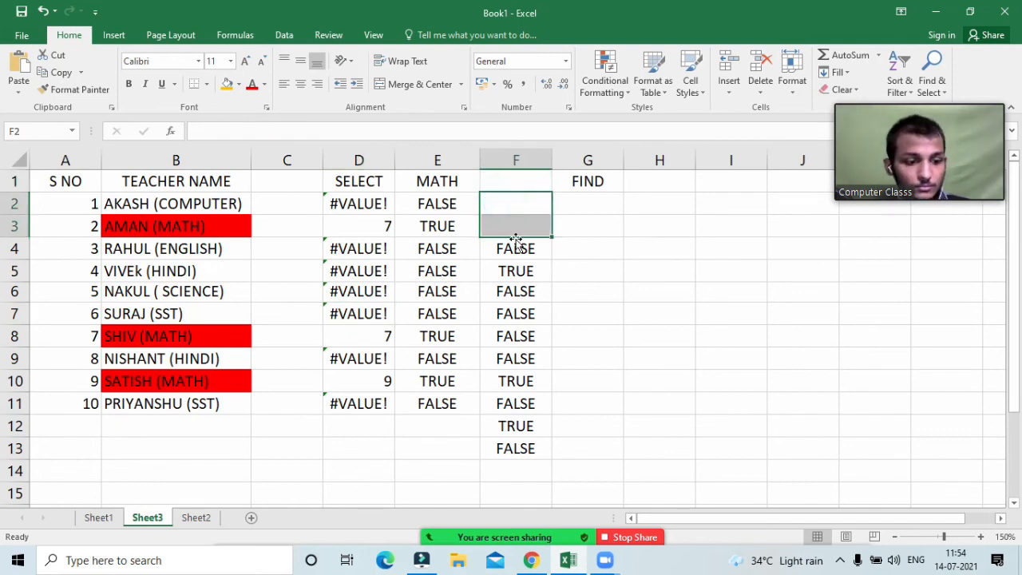
type("-")
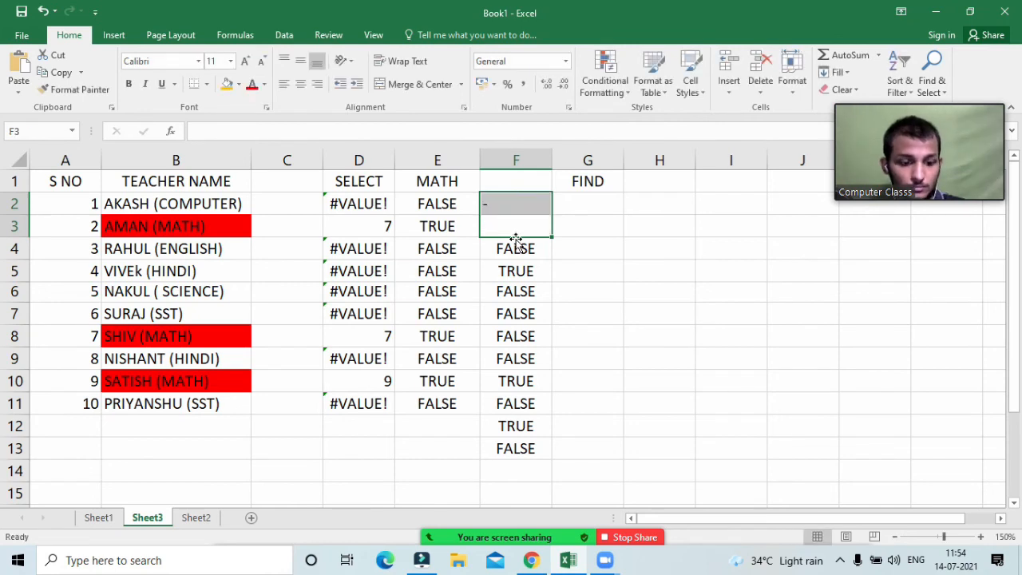
key("Return")
key("Up")
key("shift+Down")
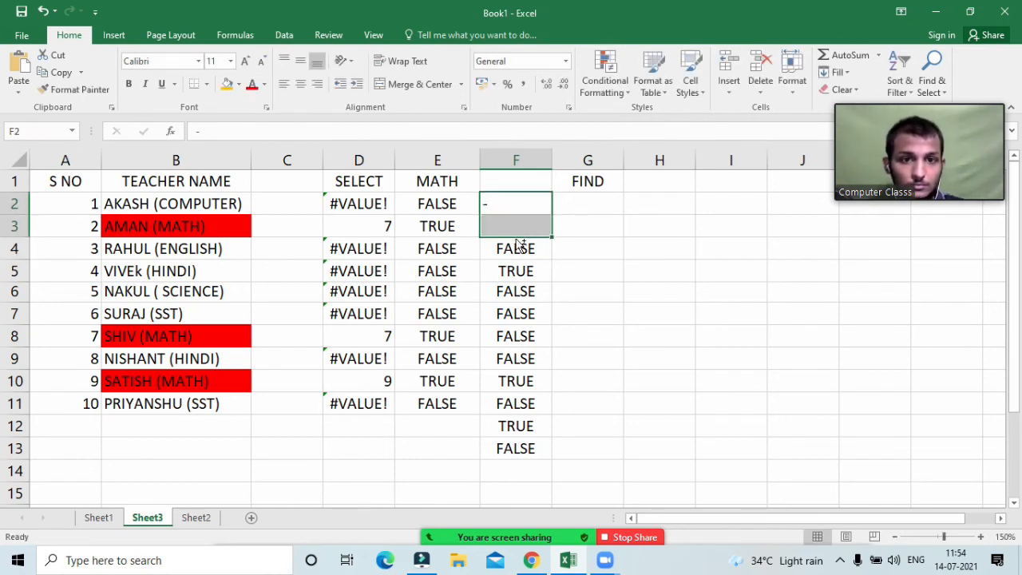
key("ctrl+minus")
key("Return")
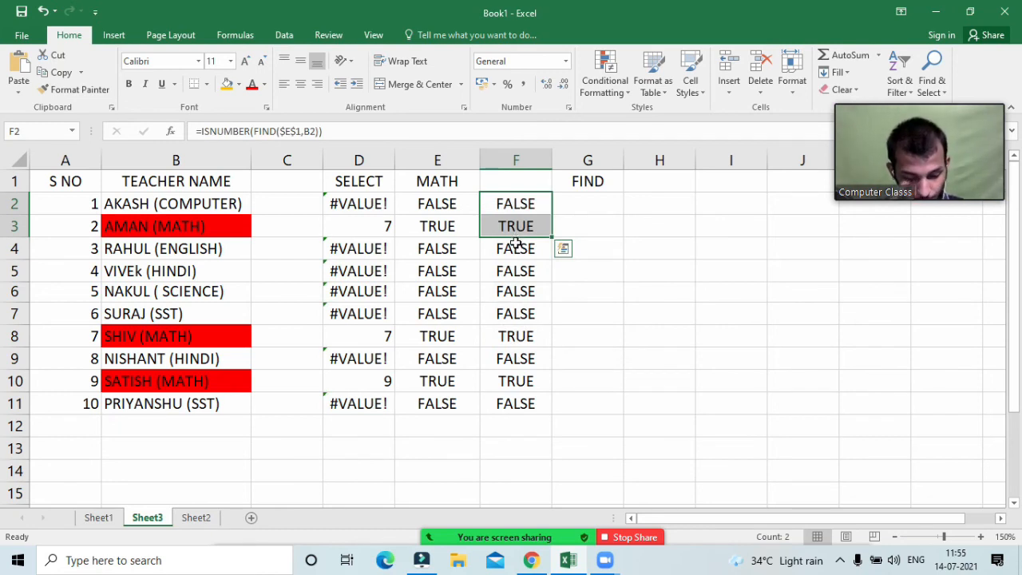
left_click(576, 181)
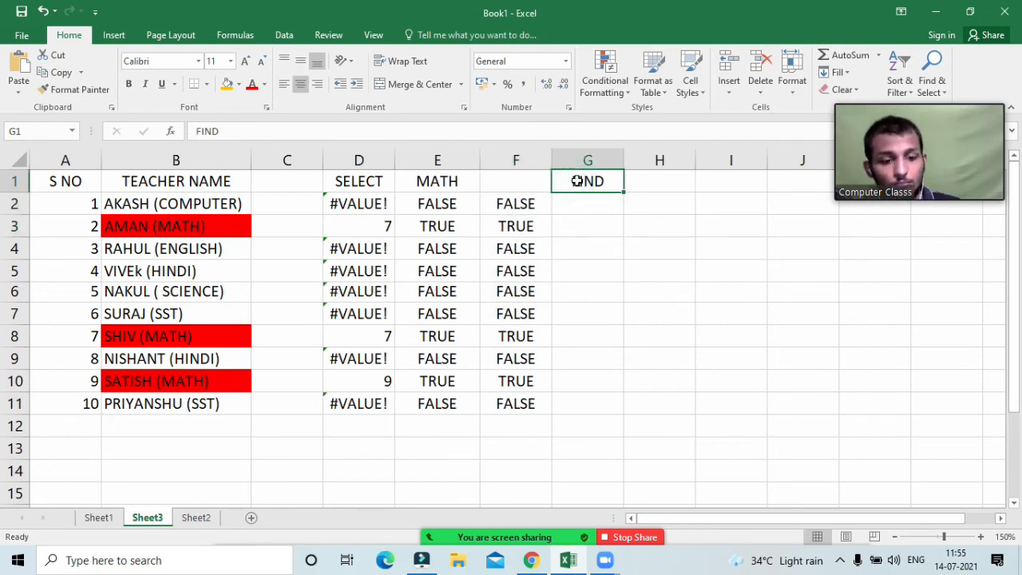
key("Delete")
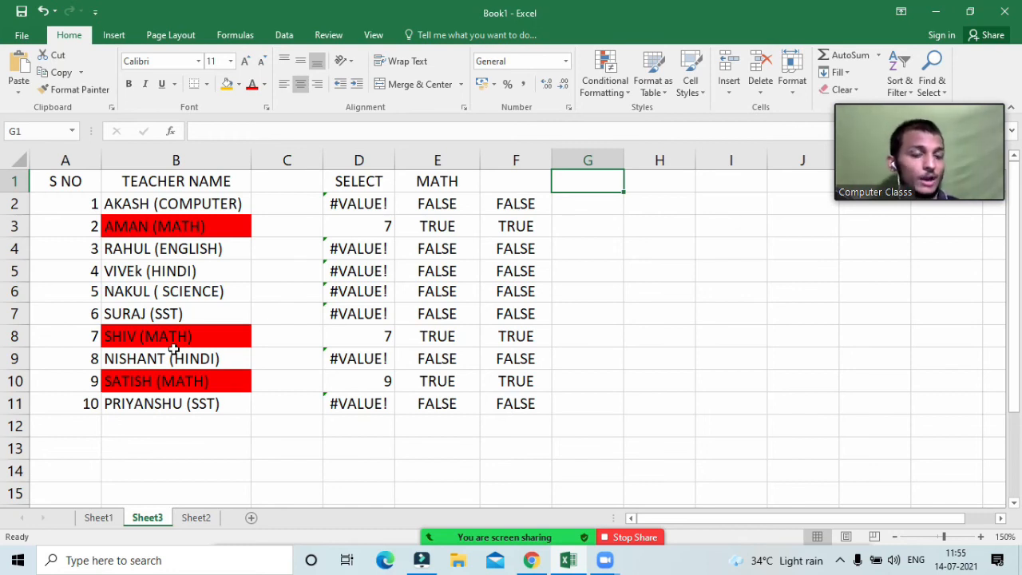
Step: Enter =H5 in H6, cycling through F4 reference types, then clear it
left_click(654, 285)
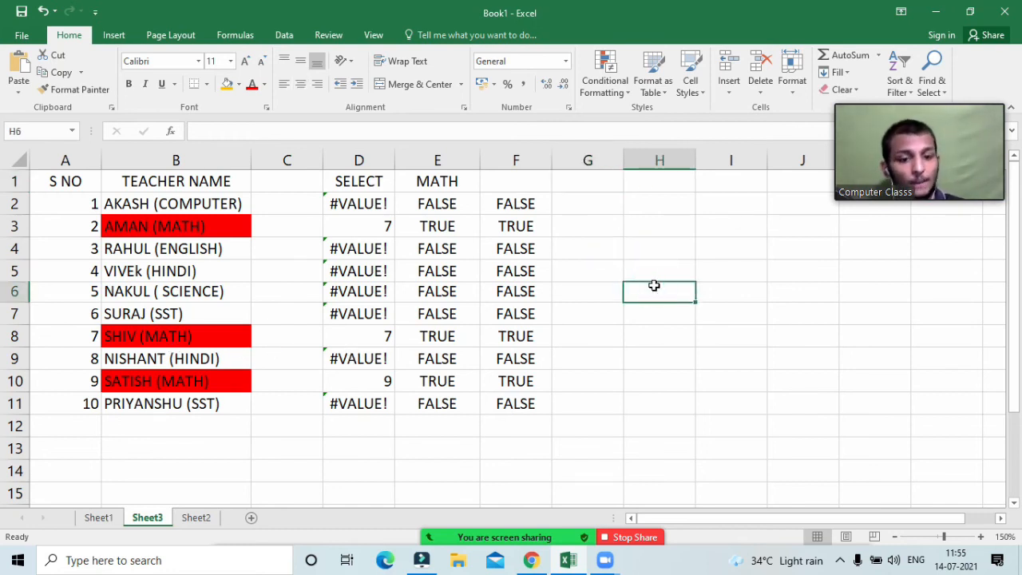
type("=")
key("Up")
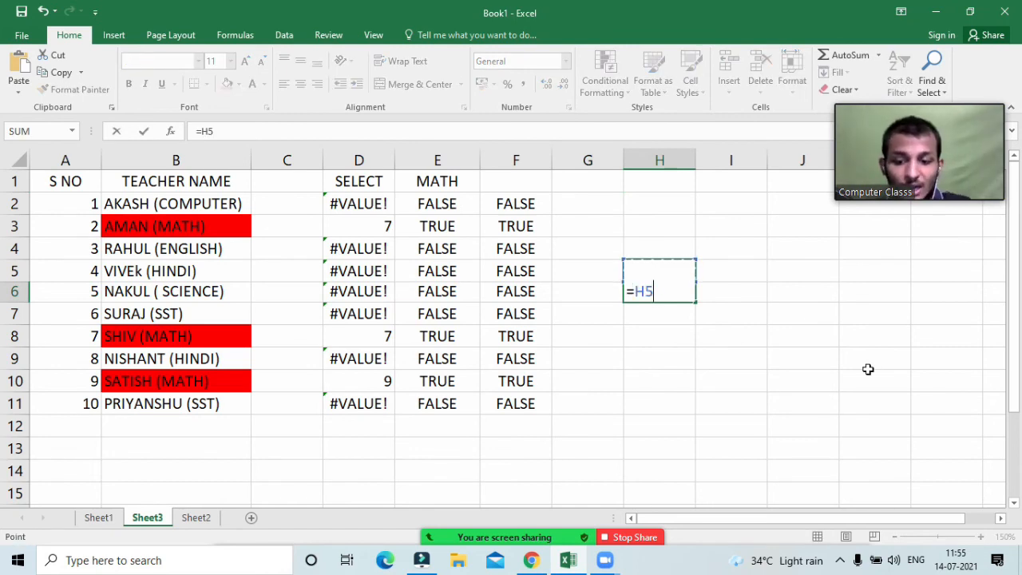
key("F4")
key("F4")
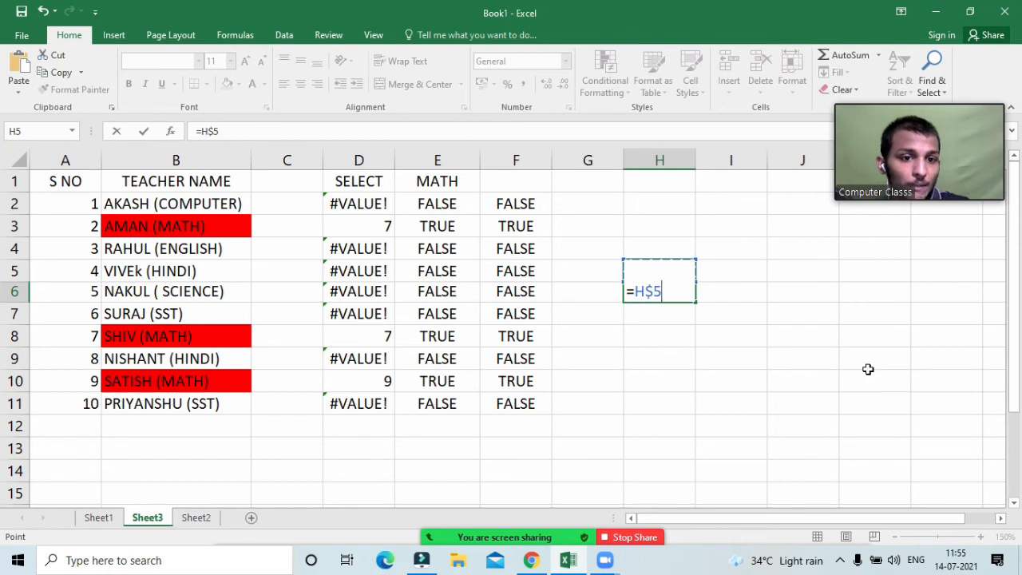
key("F4")
key("F4")
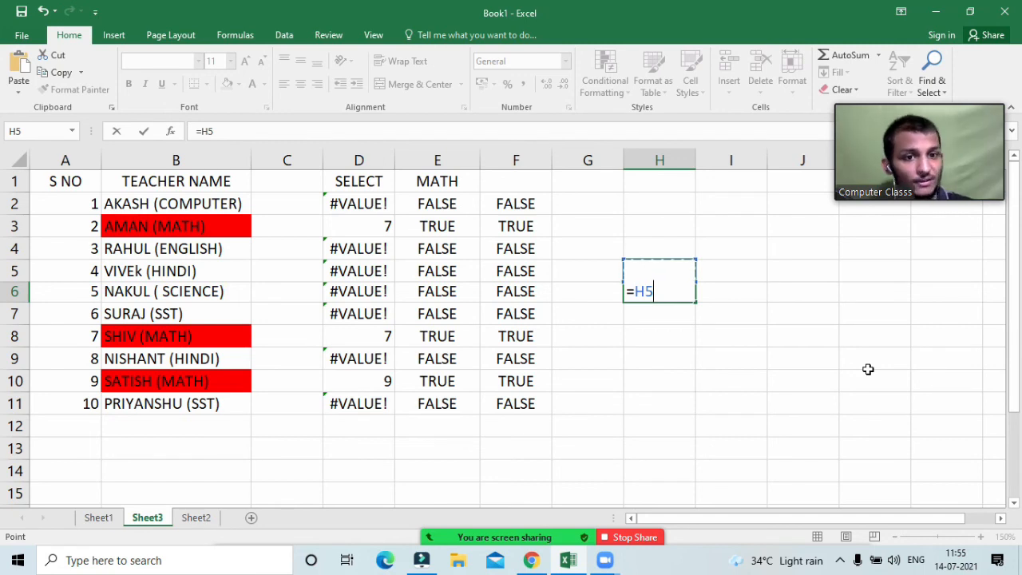
key("Return")
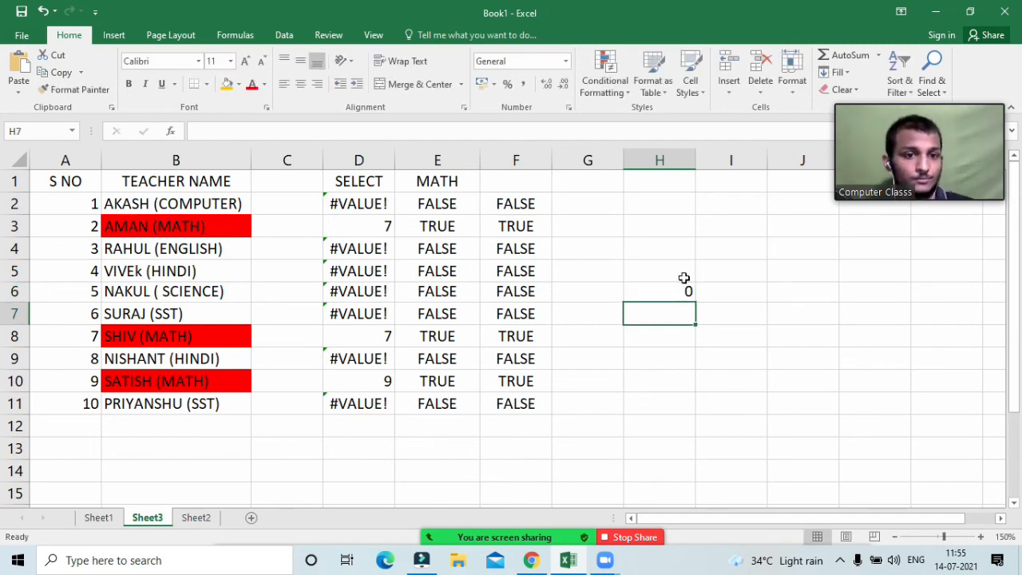
left_click(681, 289)
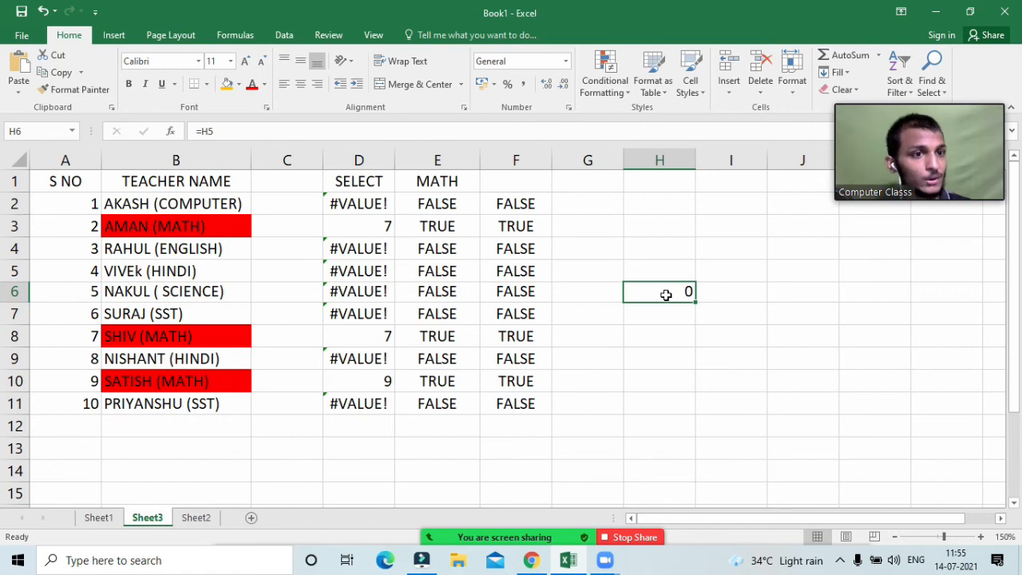
key("Delete")
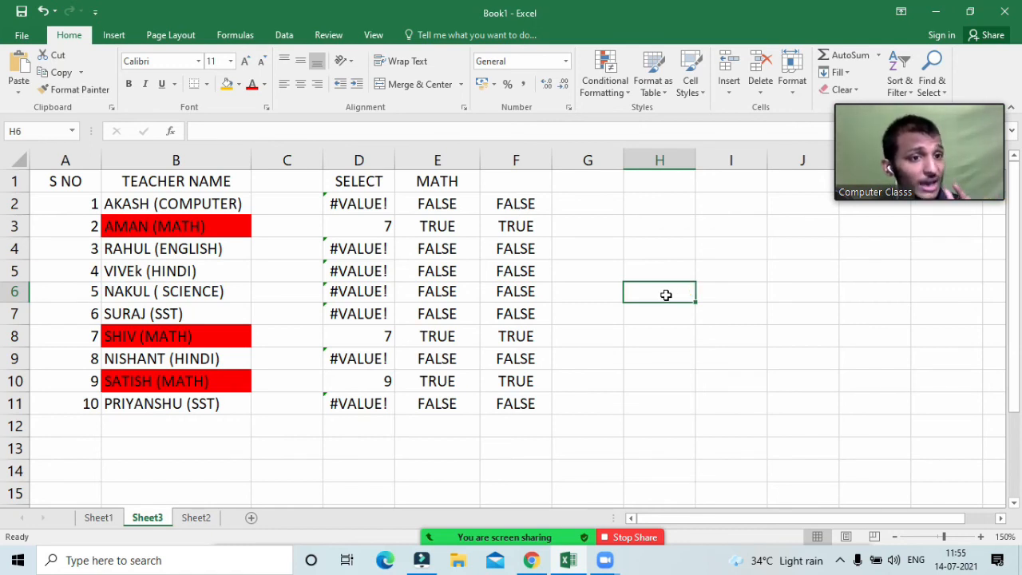
Step: Enter =H5 in H6, then add $ before H to make =$H5
left_click(666, 295)
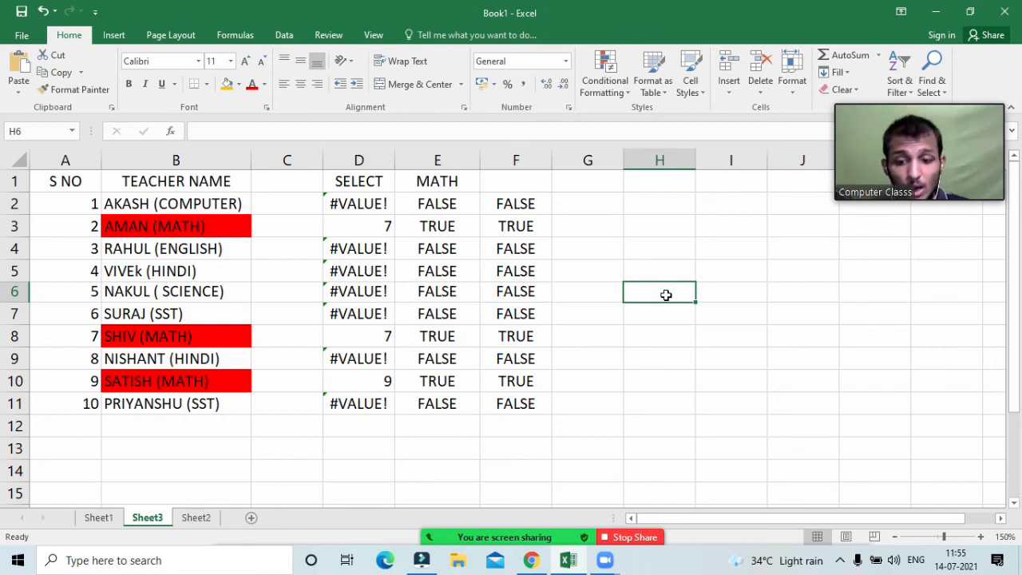
type("=")
key("Up")
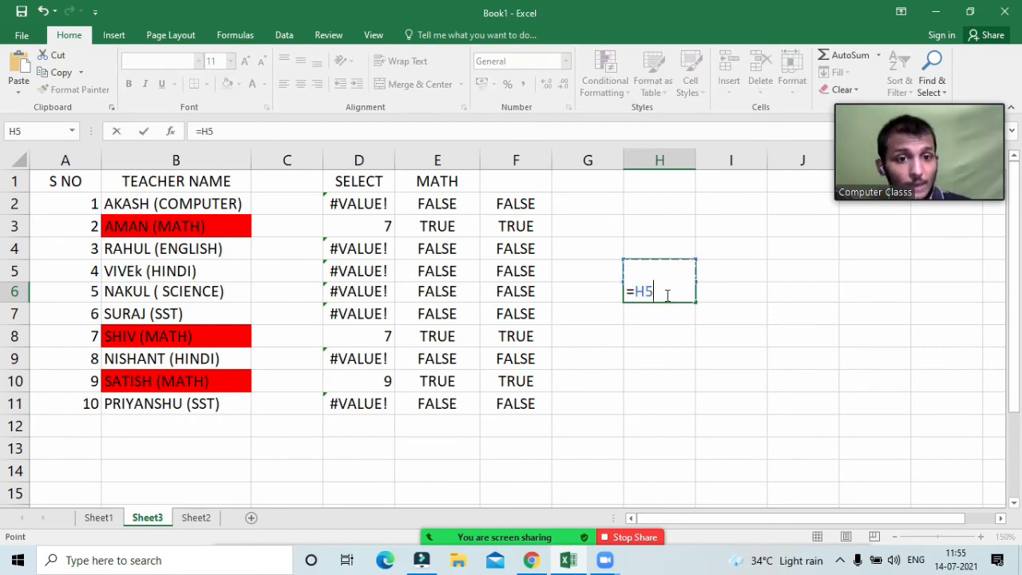
key("Return")
double_click(662, 293)
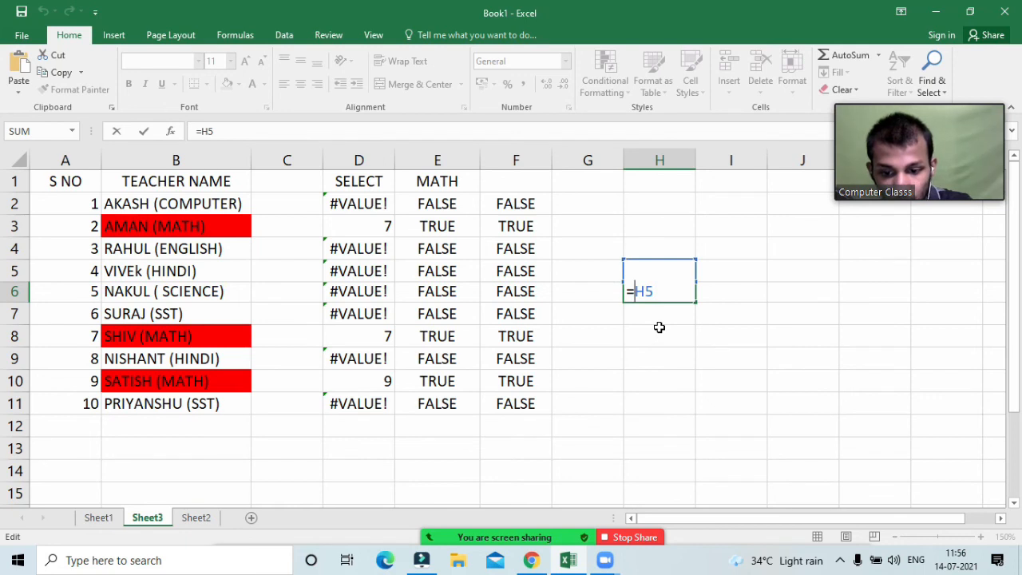
type("$")
key("Return")
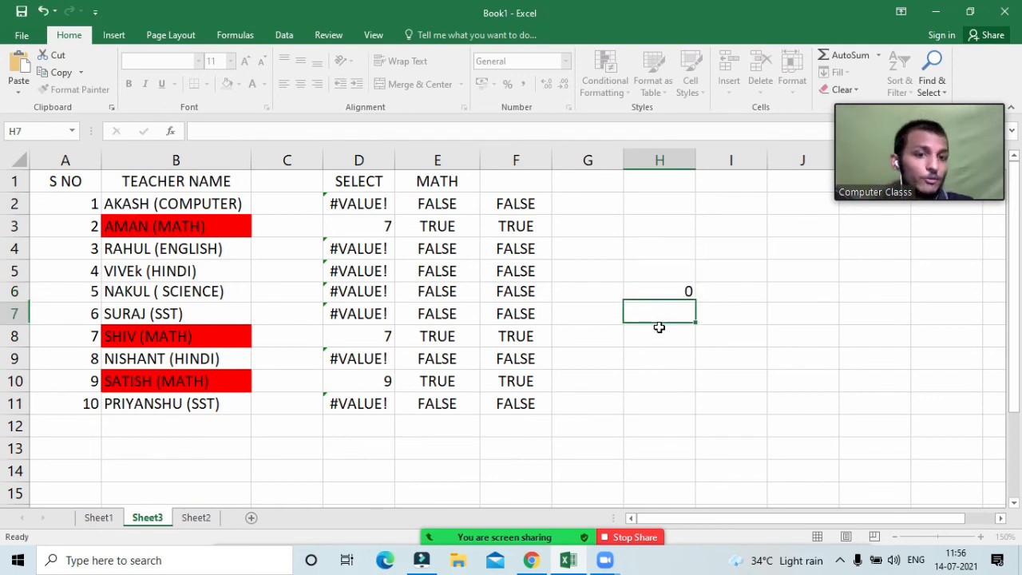
left_click(653, 285)
Step: Insert $ before the 5 in H6's formula to make =$H$5
double_click(655, 286)
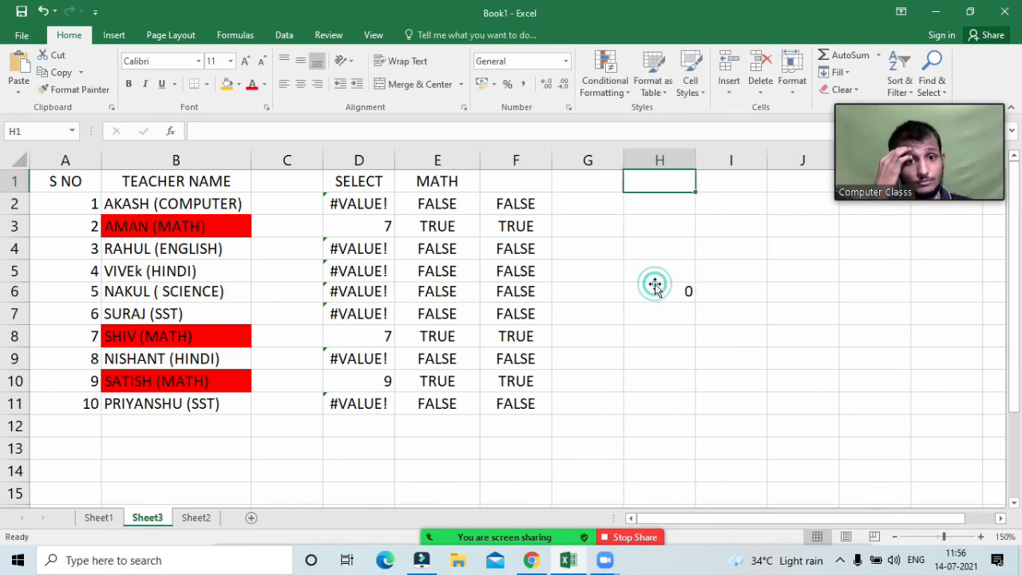
double_click(655, 285)
double_click(653, 296)
double_click(653, 294)
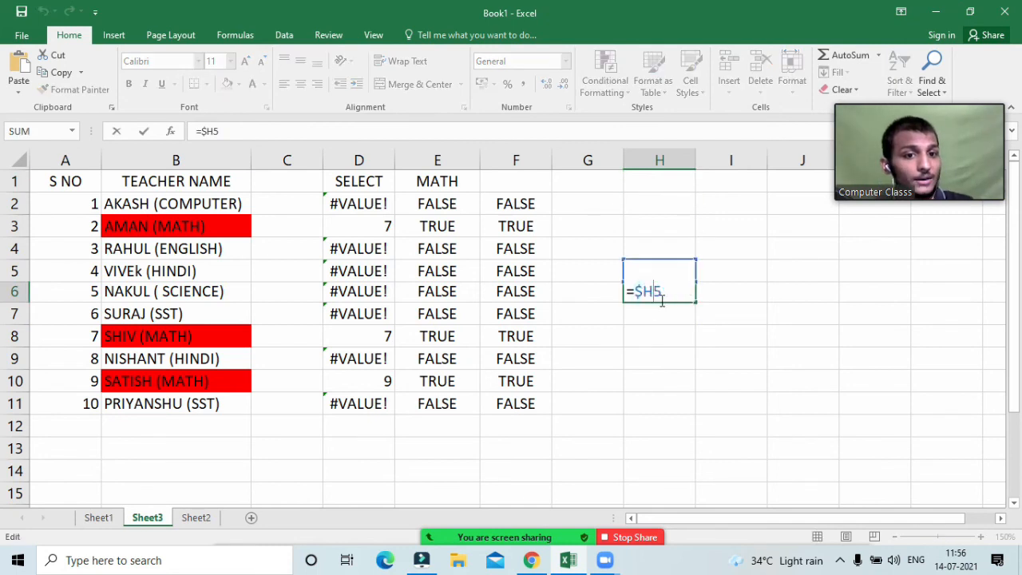
left_click(643, 296)
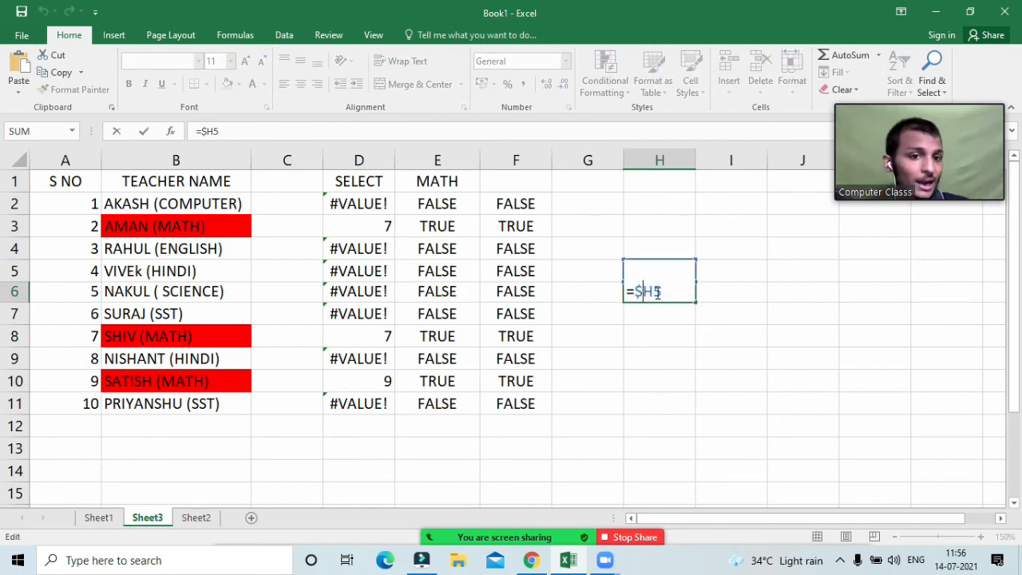
left_click(652, 292)
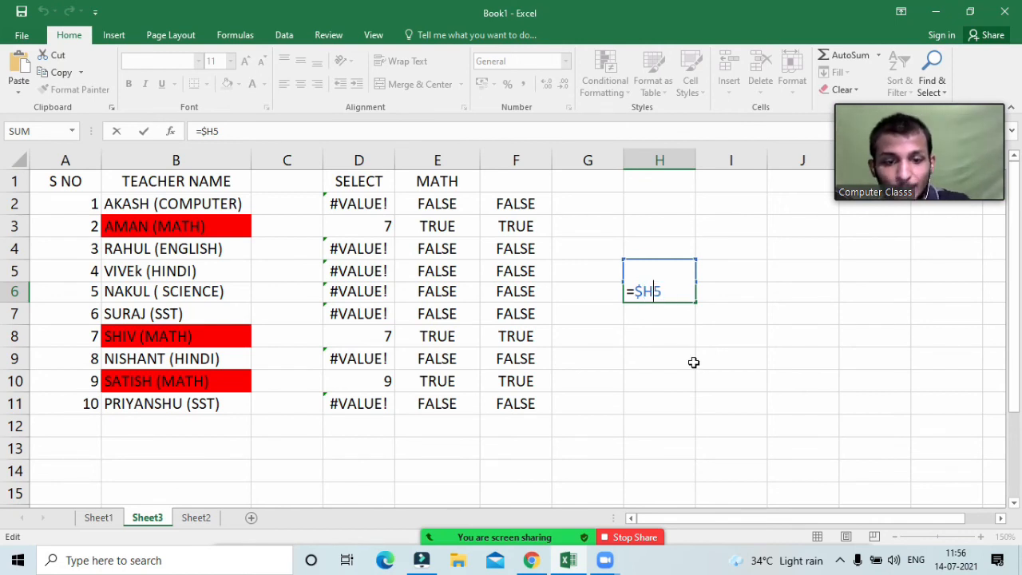
type("$")
key("Return")
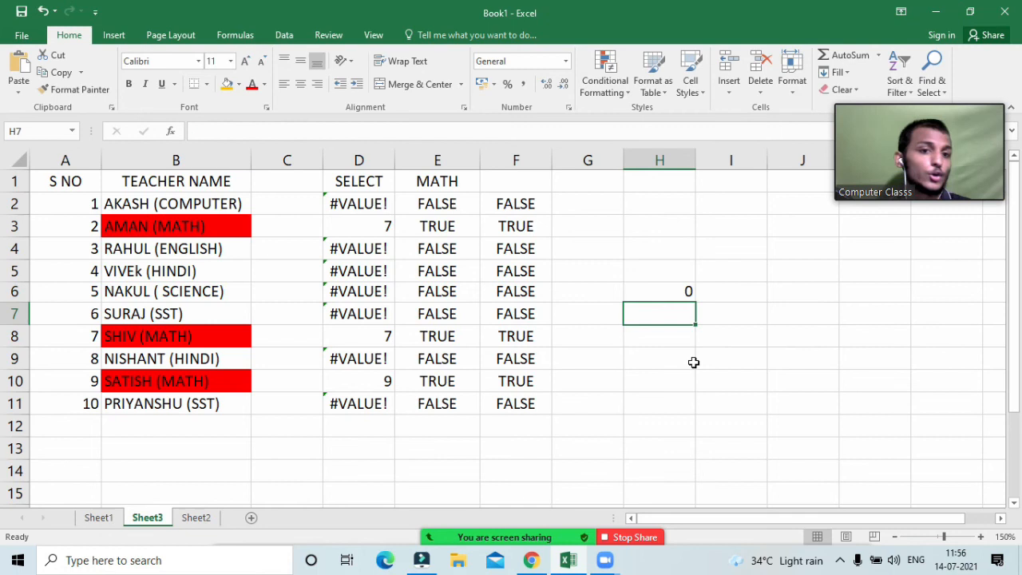
Step: Reopen H6 to display its =$H$5 formula, then leave the cell
double_click(669, 293)
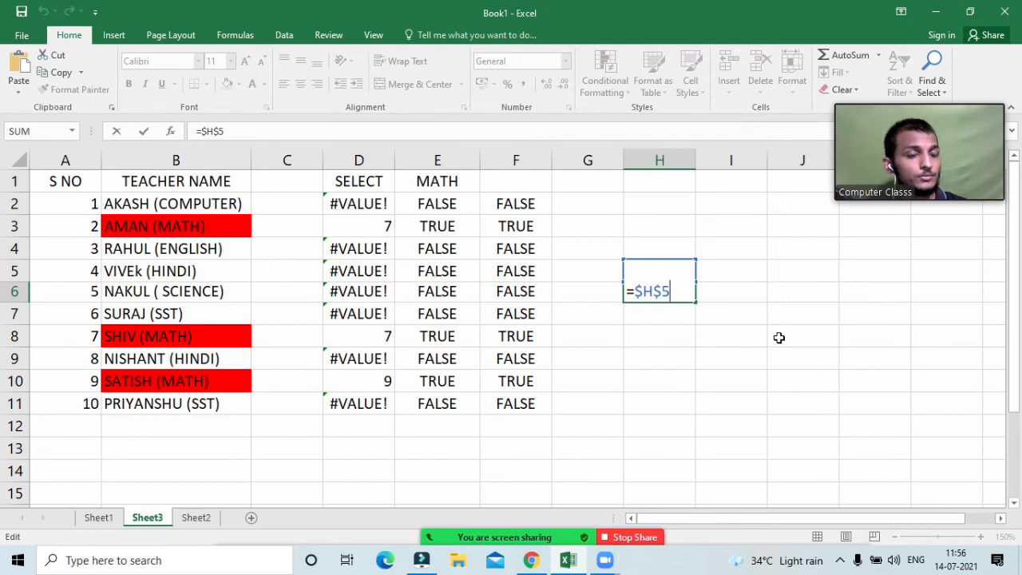
left_click(709, 361)
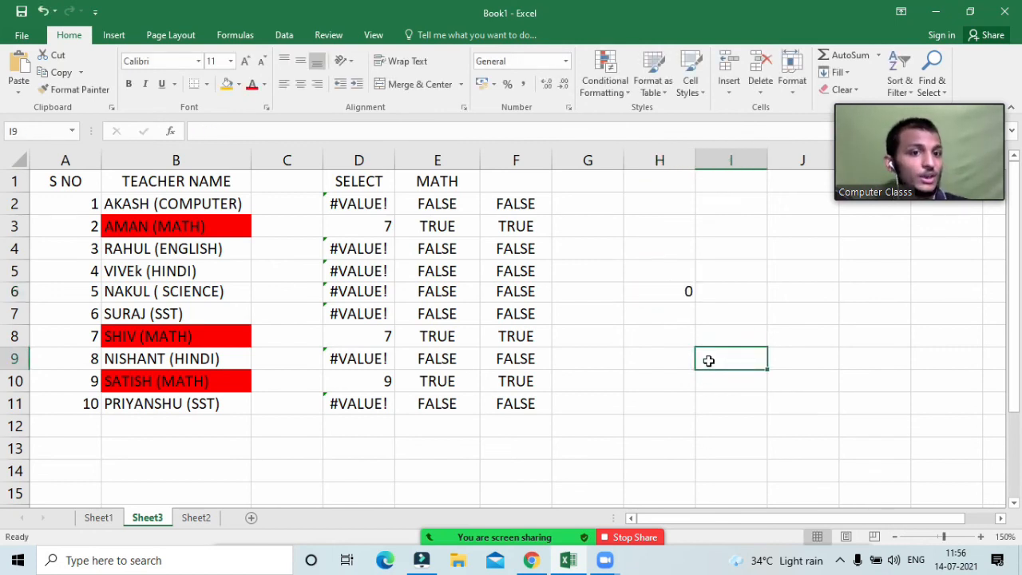
left_click(669, 287)
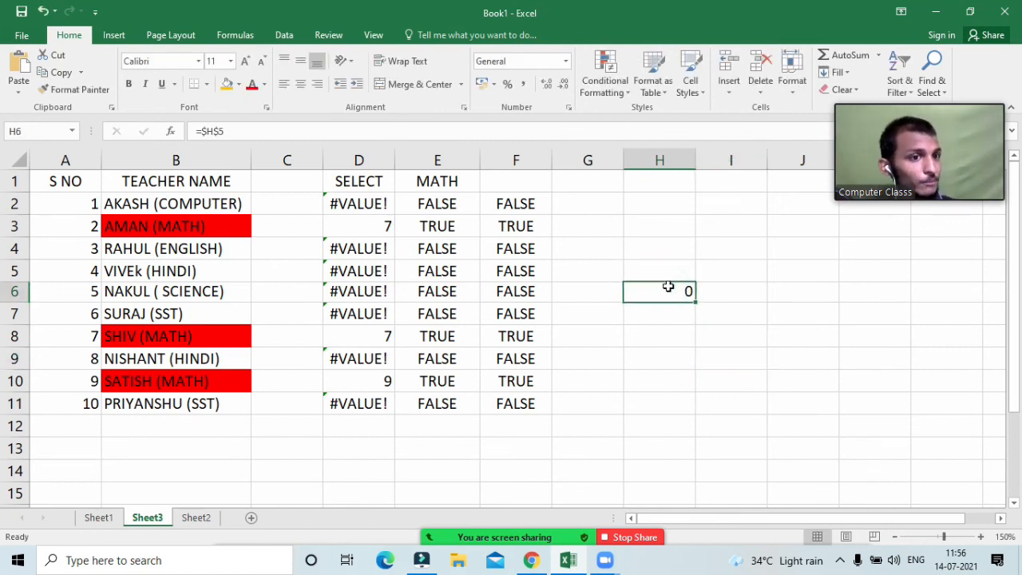
double_click(669, 287)
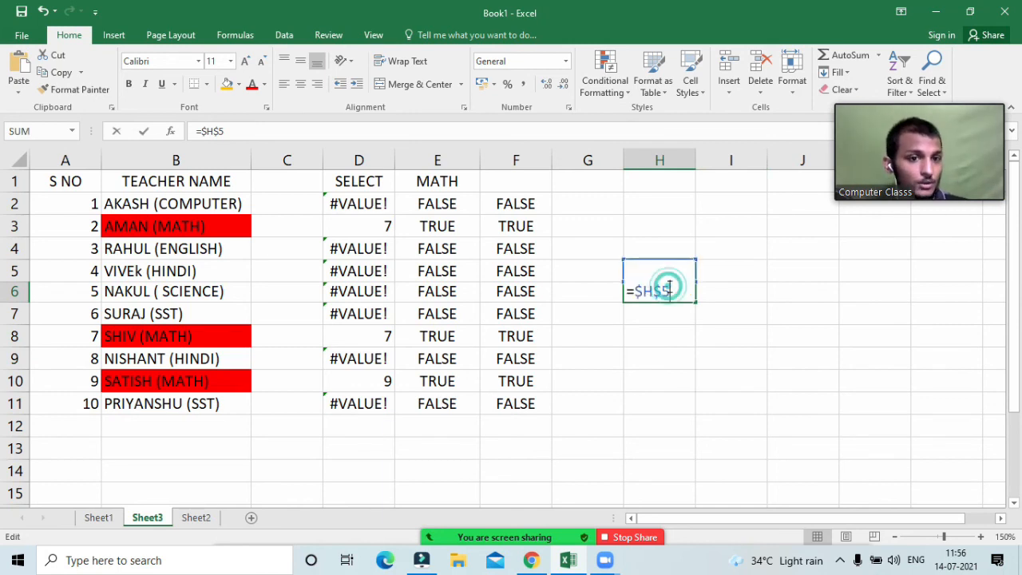
left_click(678, 327)
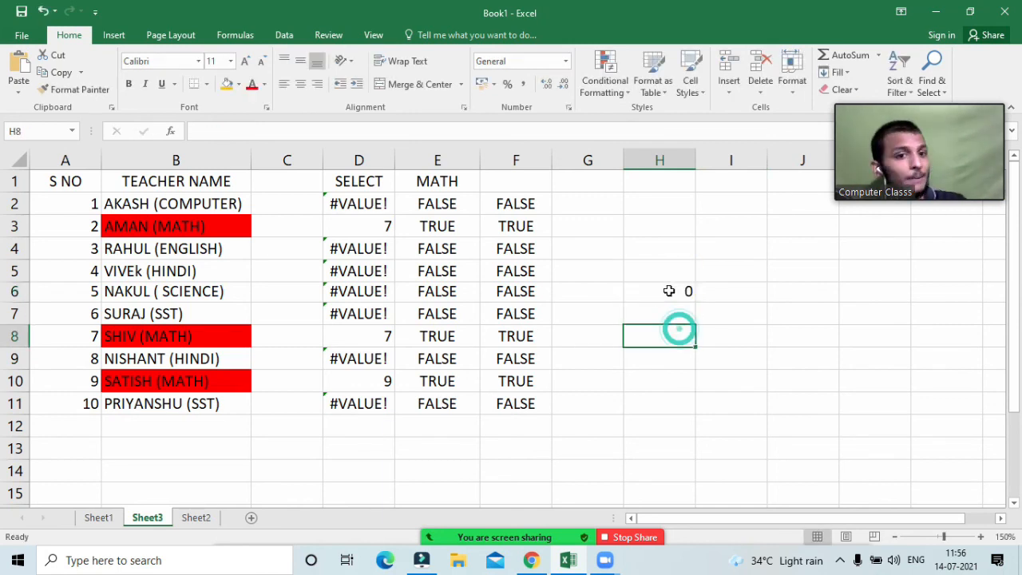
left_click(668, 290)
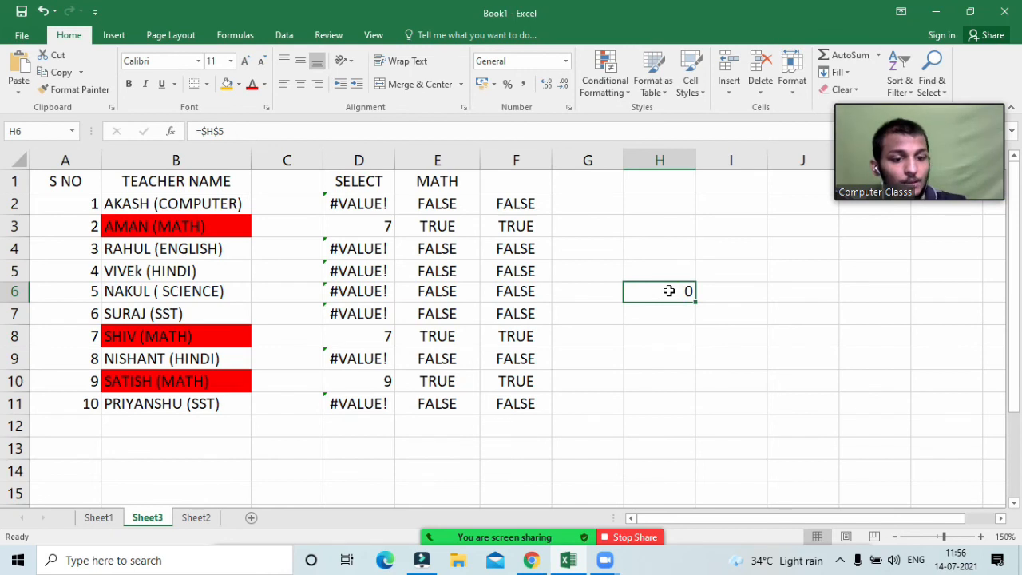
Step: Delete the =$H$5 formula from H6
key("Delete")
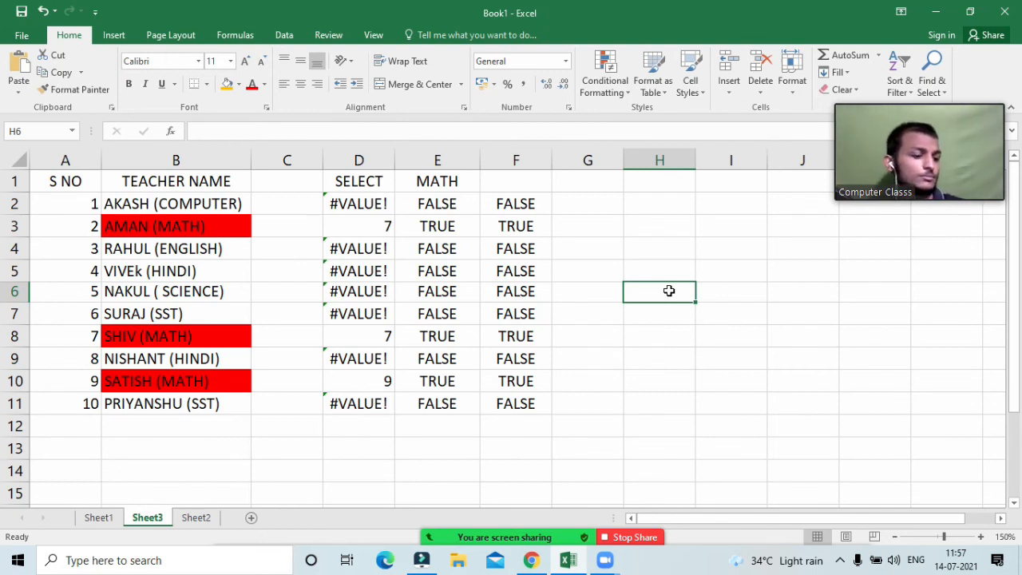
left_click(656, 257)
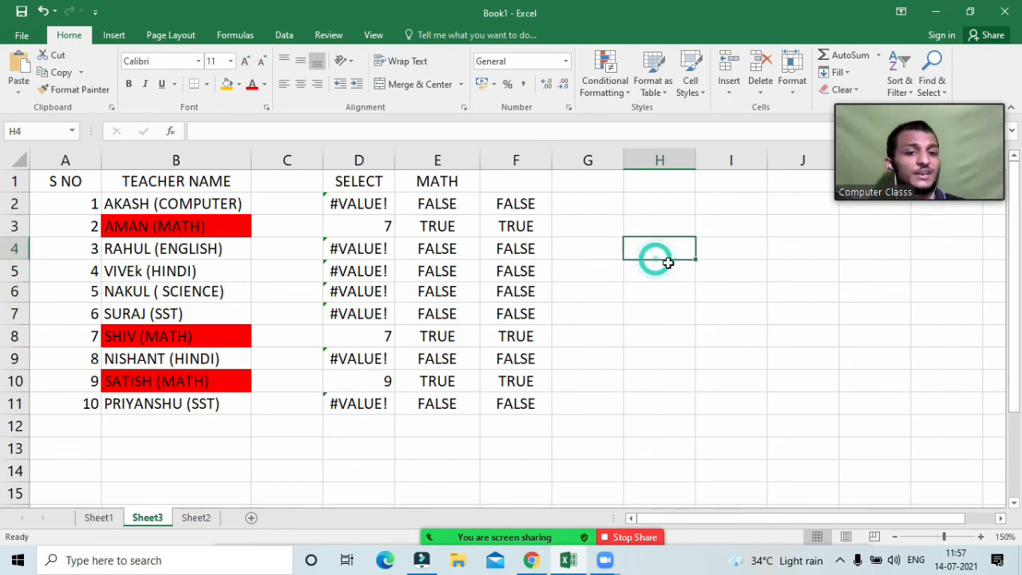
left_click(680, 308)
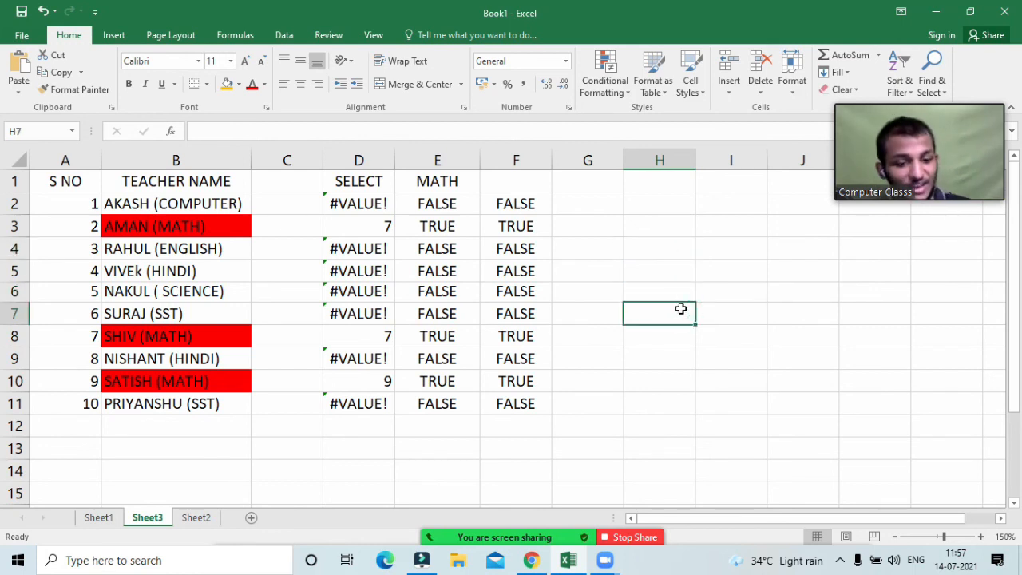
type("=")
key("Up")
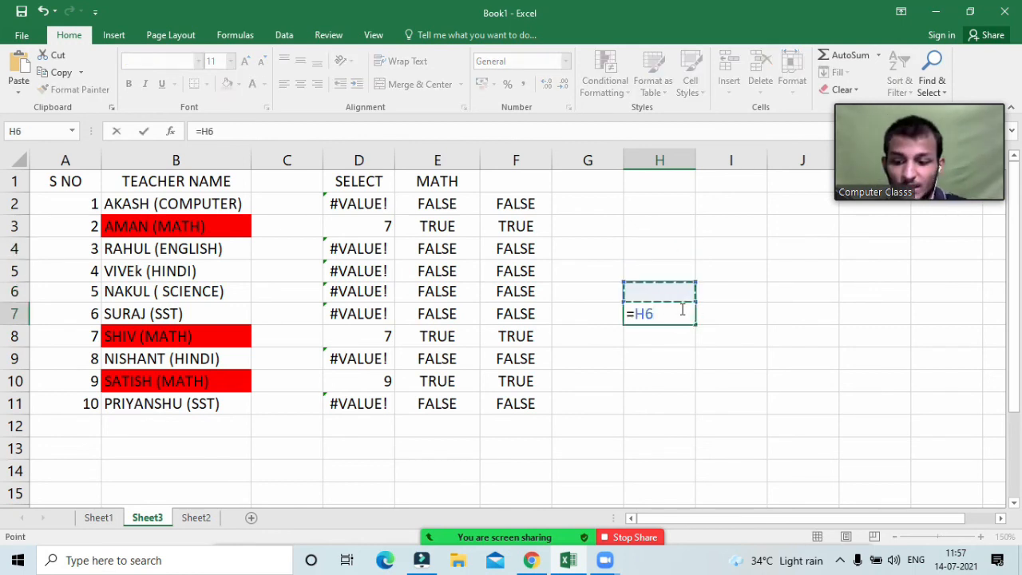
key("F4")
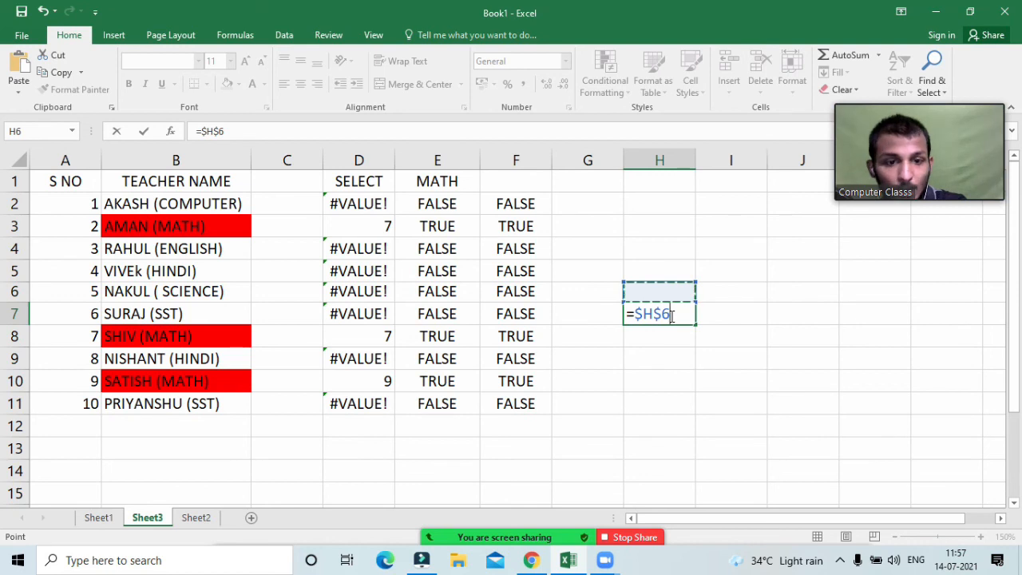
key("F4")
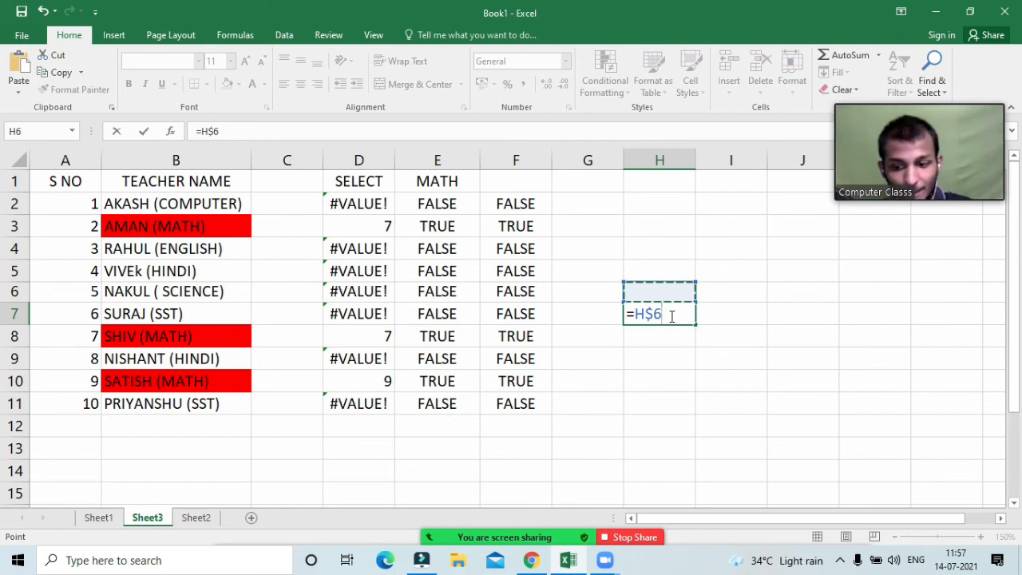
key("F4")
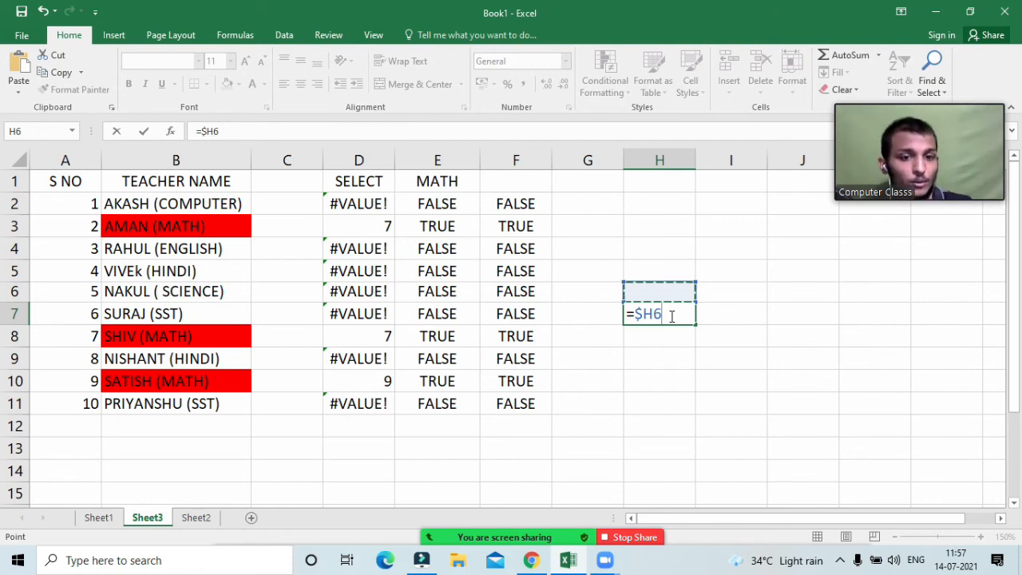
key("BackSpace")
key("BackSpace")
key("BackSpace")
key("BackSpace")
key("BackSpace")
key("Return")
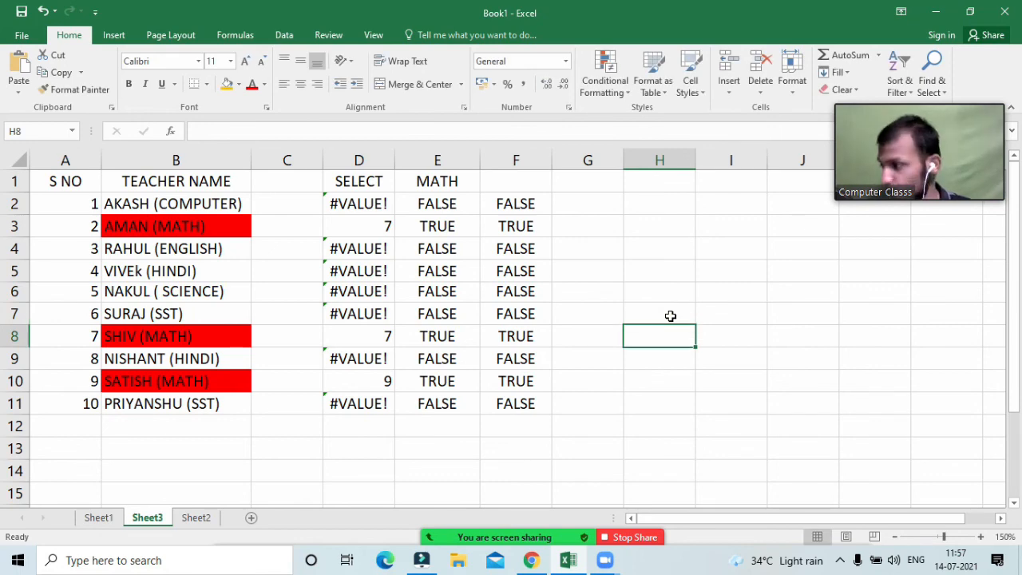
left_click(808, 305)
left_click(800, 265)
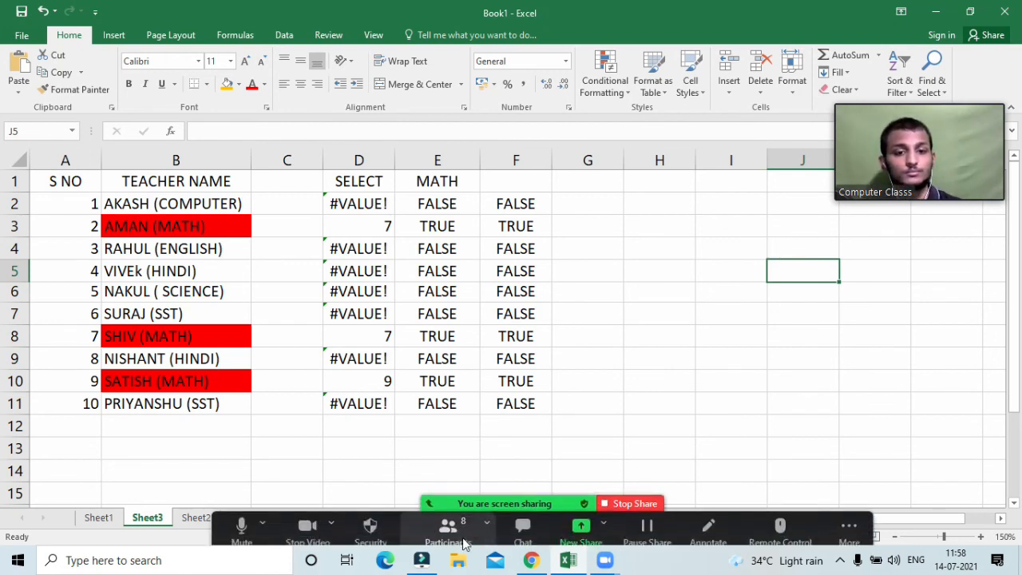
Step: Open Zoom's participants list and position it beside the spreadsheet
left_click(447, 523)
scroll(846, 352, "down", 2)
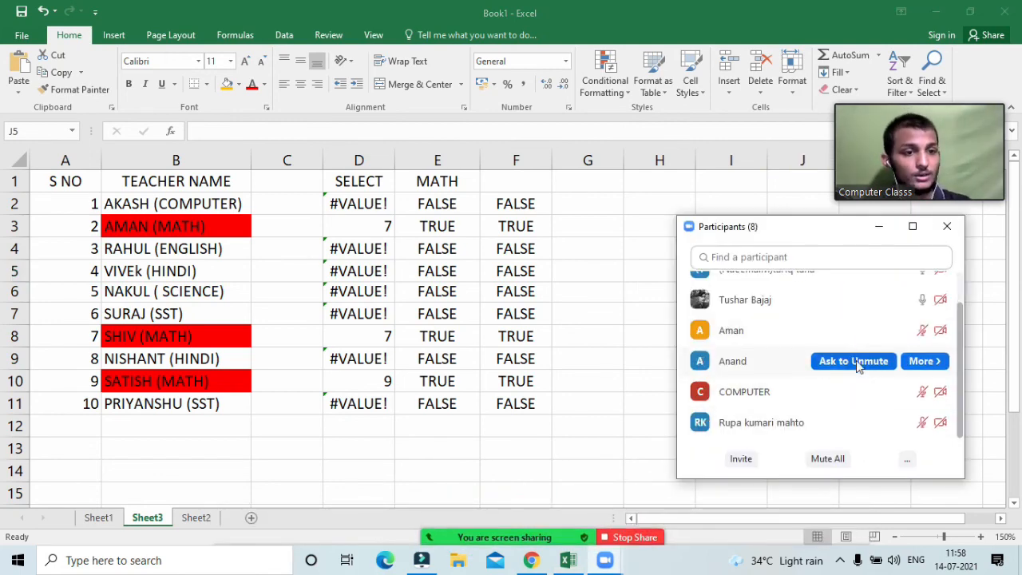
left_click_drag(833, 231, 815, 233)
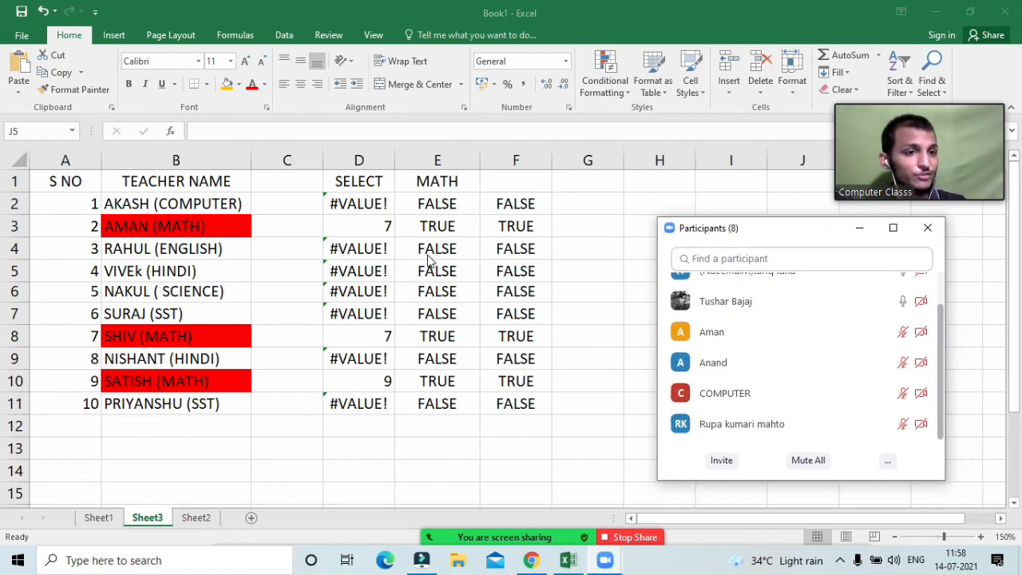
scroll(727, 354, "up", 2)
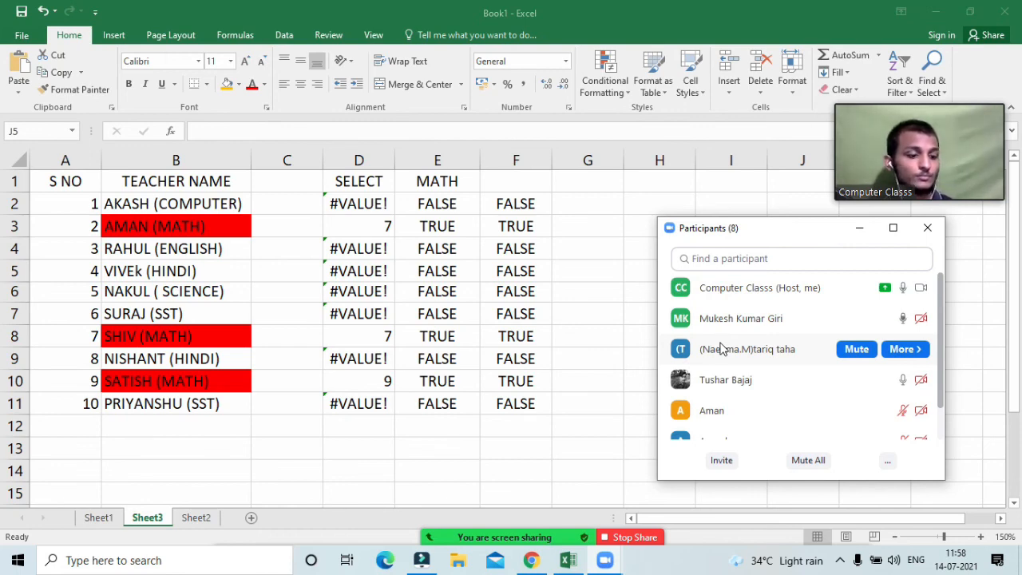
left_click(603, 310)
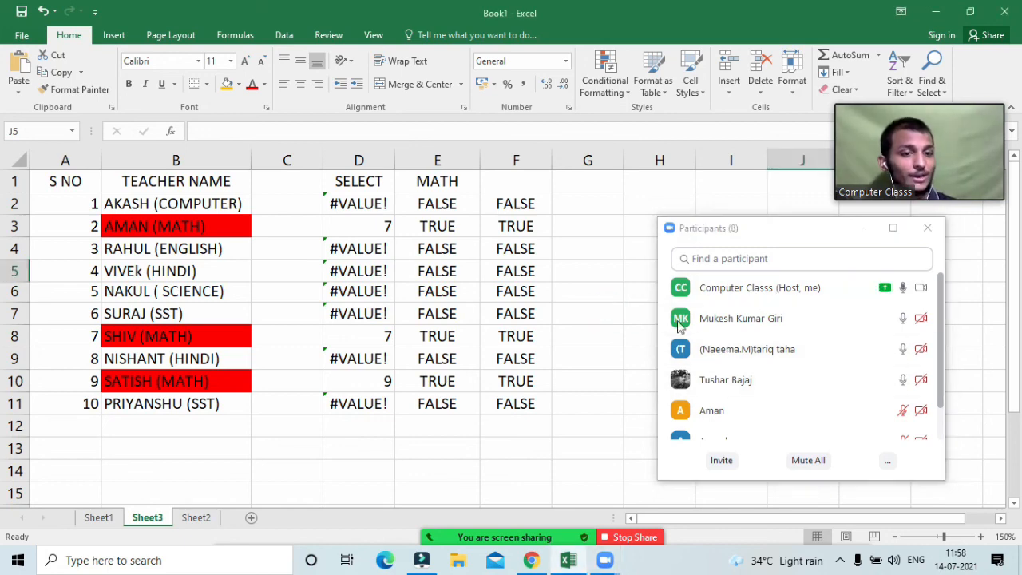
scroll(786, 351, "down", 7)
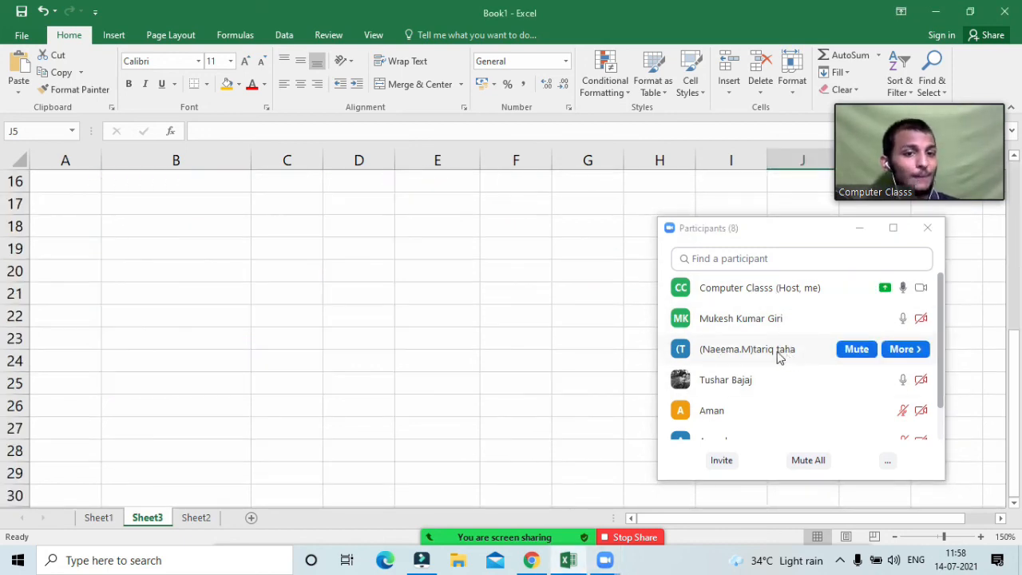
left_click(520, 337)
scroll(520, 337, "up", 6)
scroll(520, 337, "up", 1)
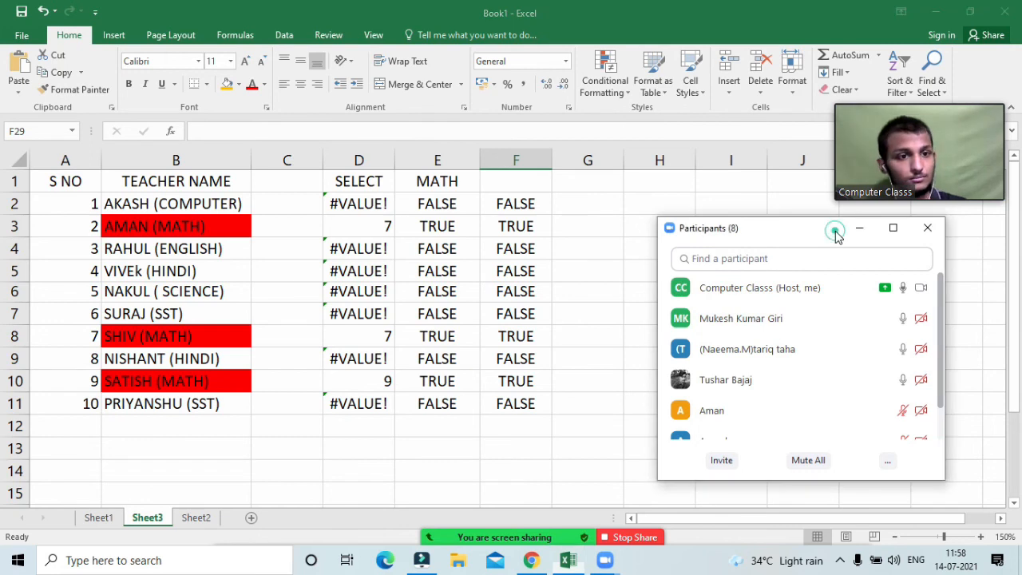
left_click_drag(836, 234, 837, 224)
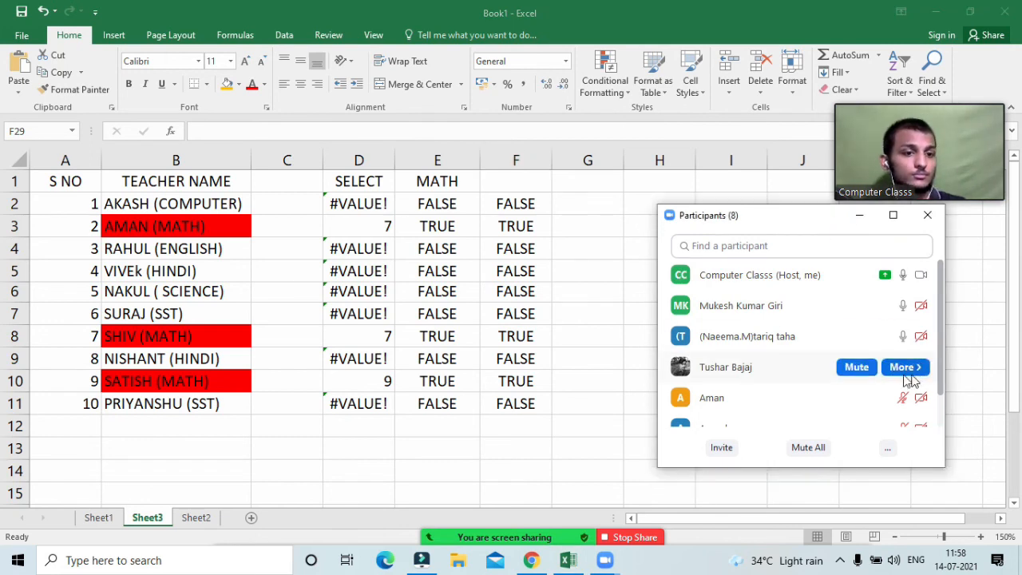
Step: Ask all participants to unmute, then scroll through the 8 attendees
left_click(886, 451)
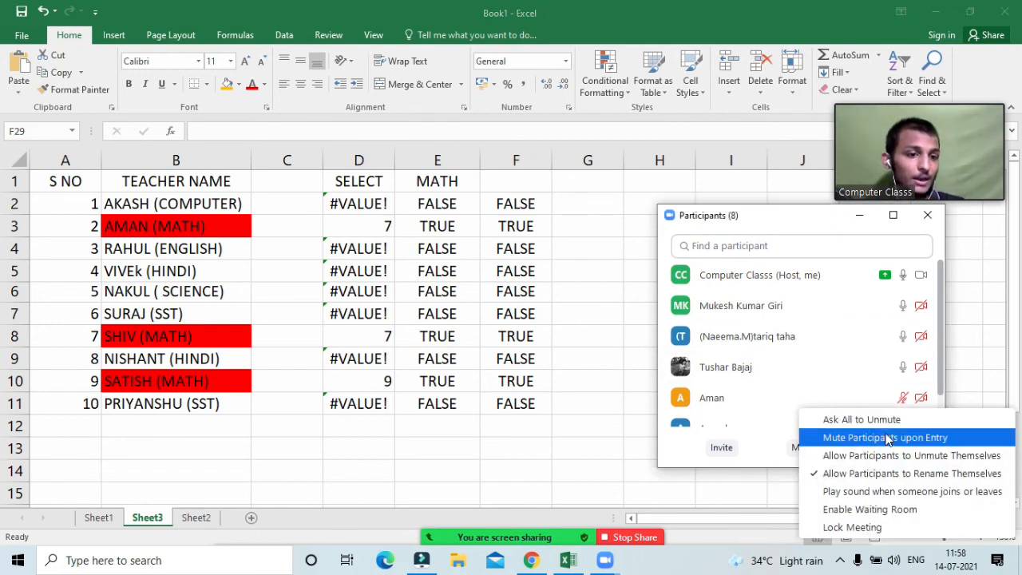
left_click(880, 424)
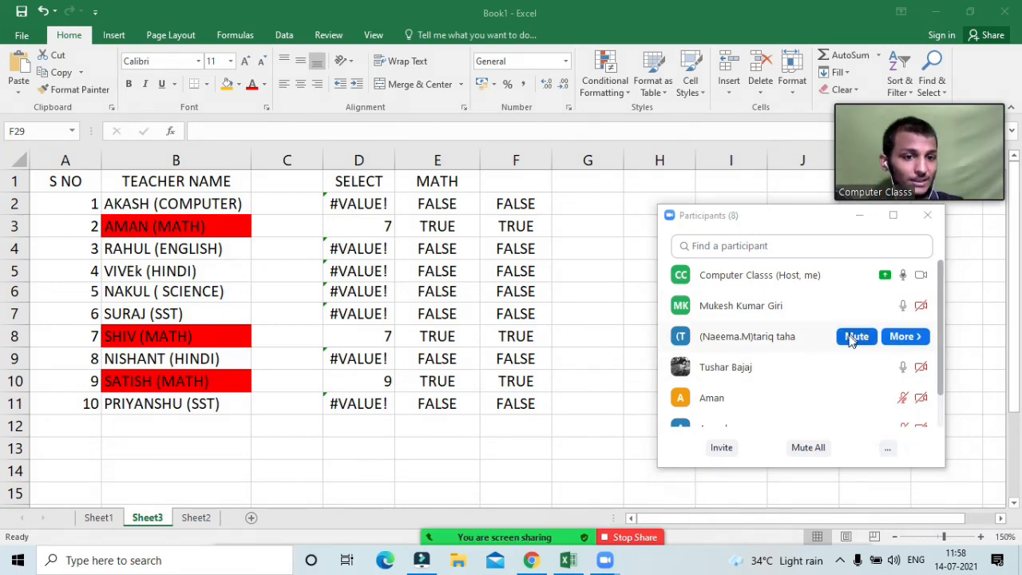
scroll(849, 343, "down", 2)
scroll(850, 344, "up", 2)
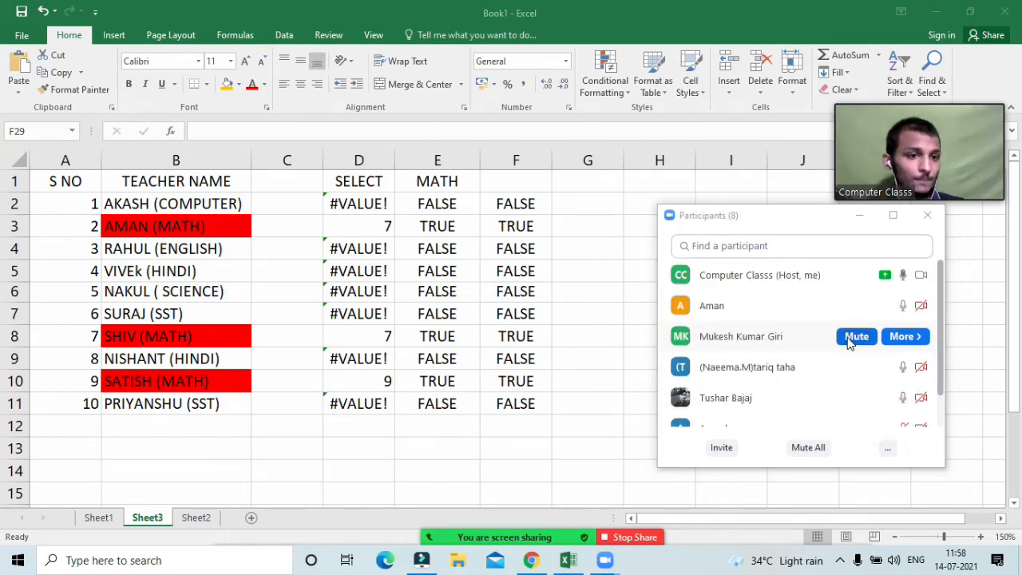
scroll(850, 343, "down", 2)
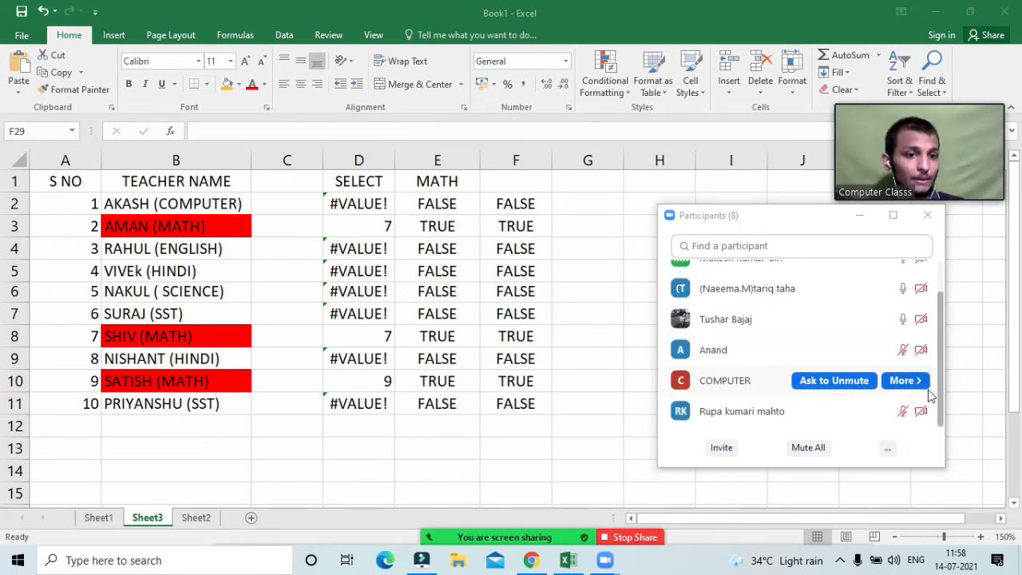
scroll(848, 351, "up", 2)
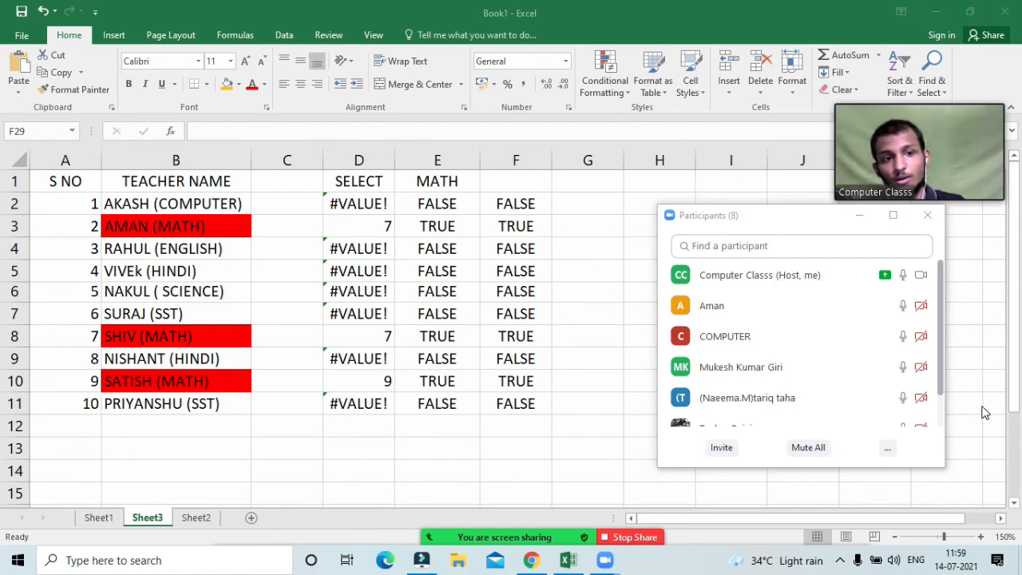
scroll(792, 391, "down", 1)
scroll(791, 378, "down", 1)
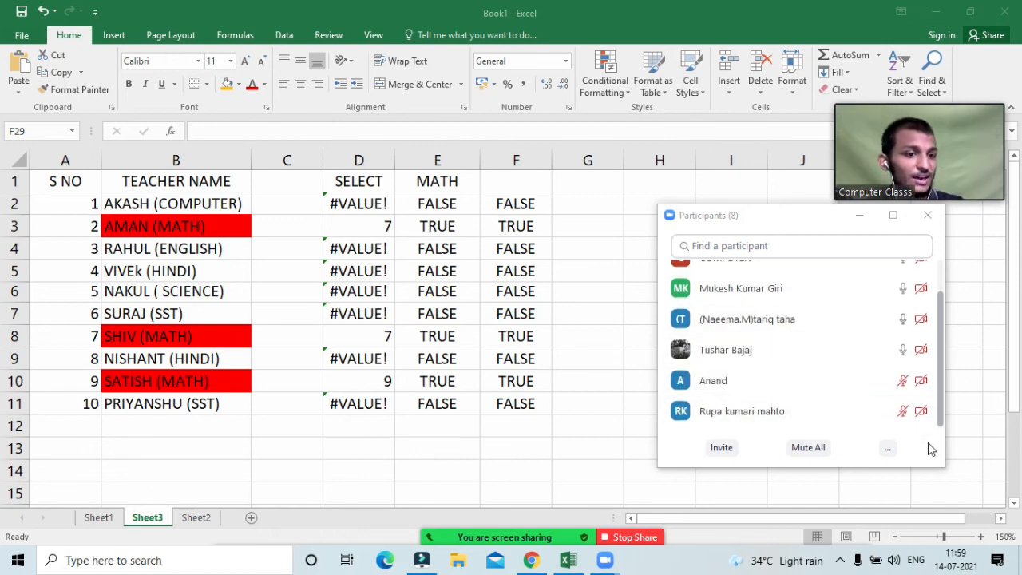
scroll(906, 417, "up", 3)
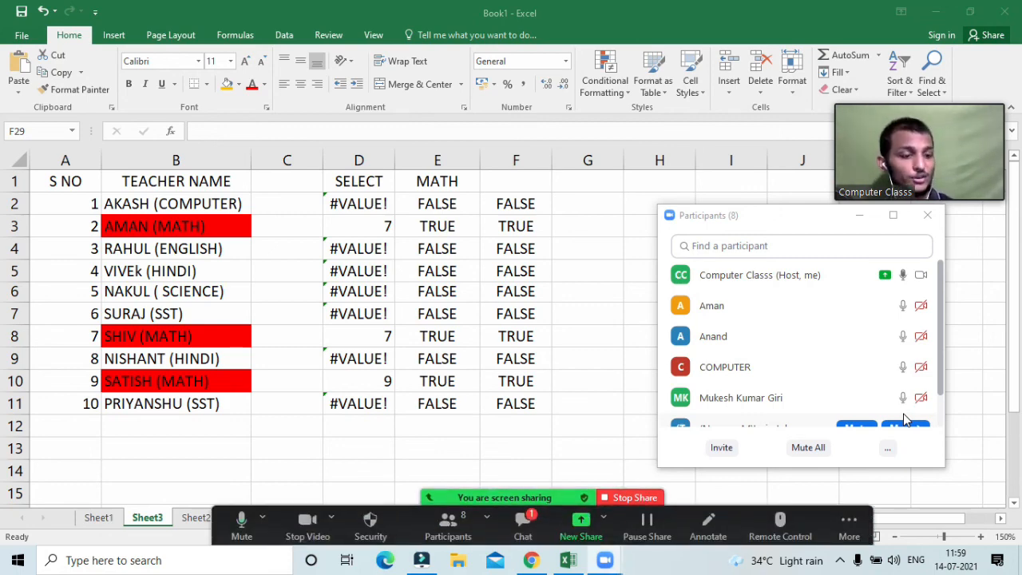
left_click(540, 542)
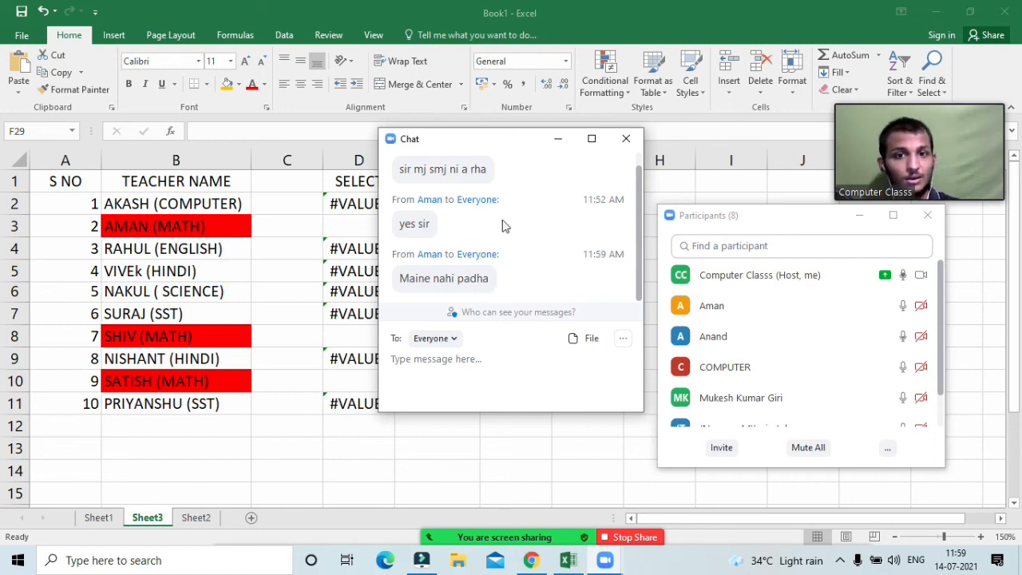
left_click(557, 139)
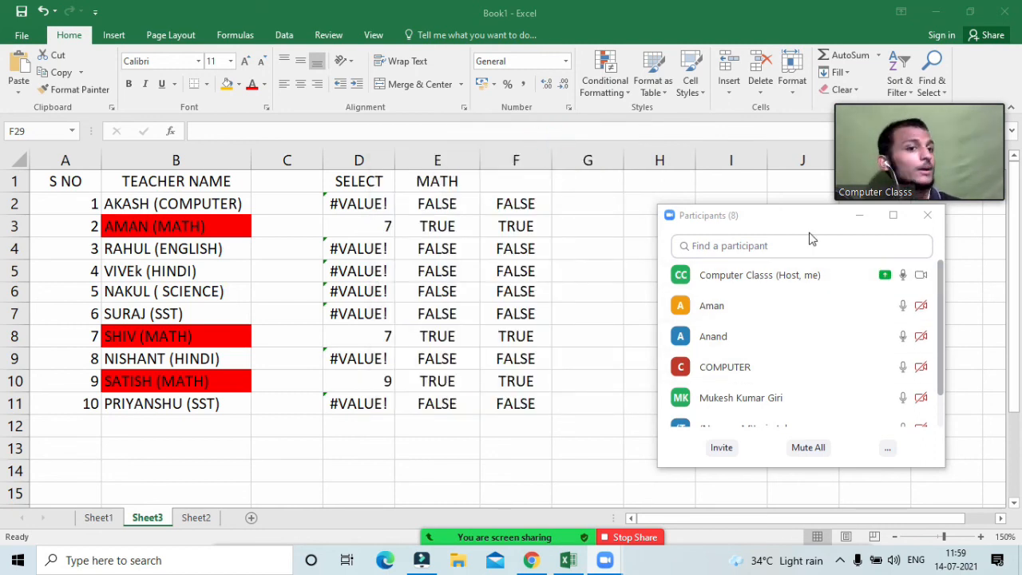
left_click_drag(797, 226, 801, 237)
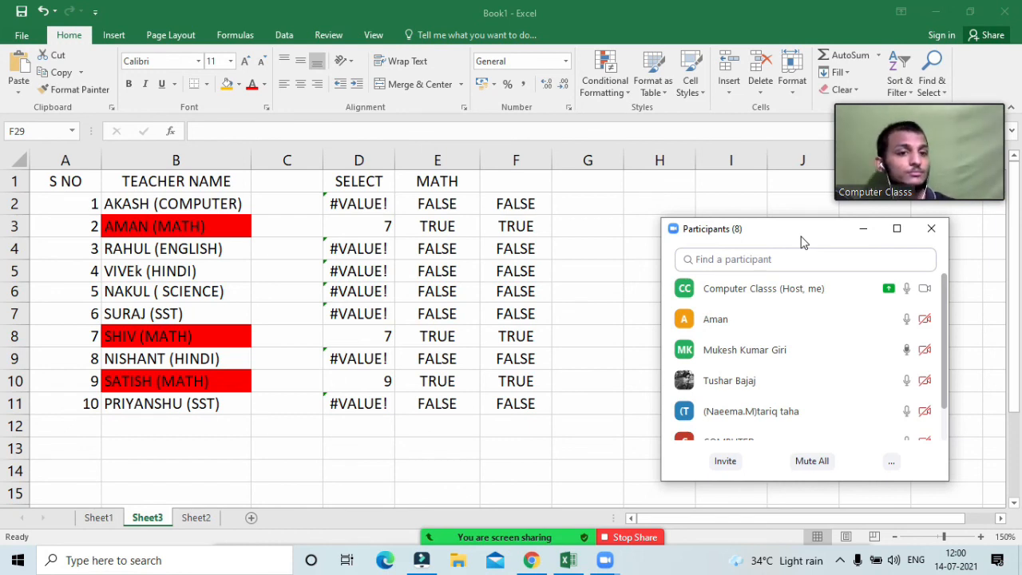
left_click_drag(826, 238, 832, 235)
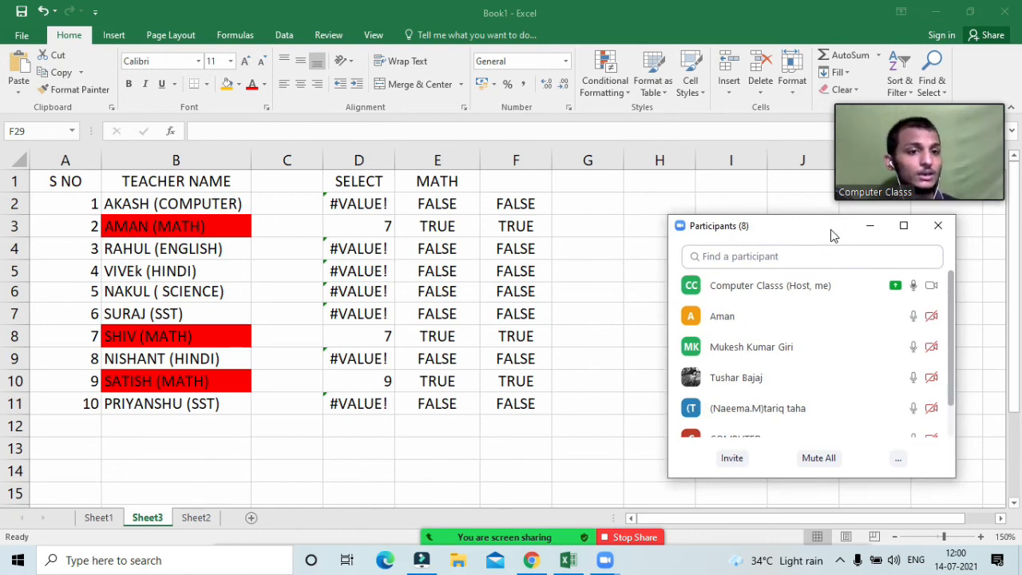
left_click(563, 283)
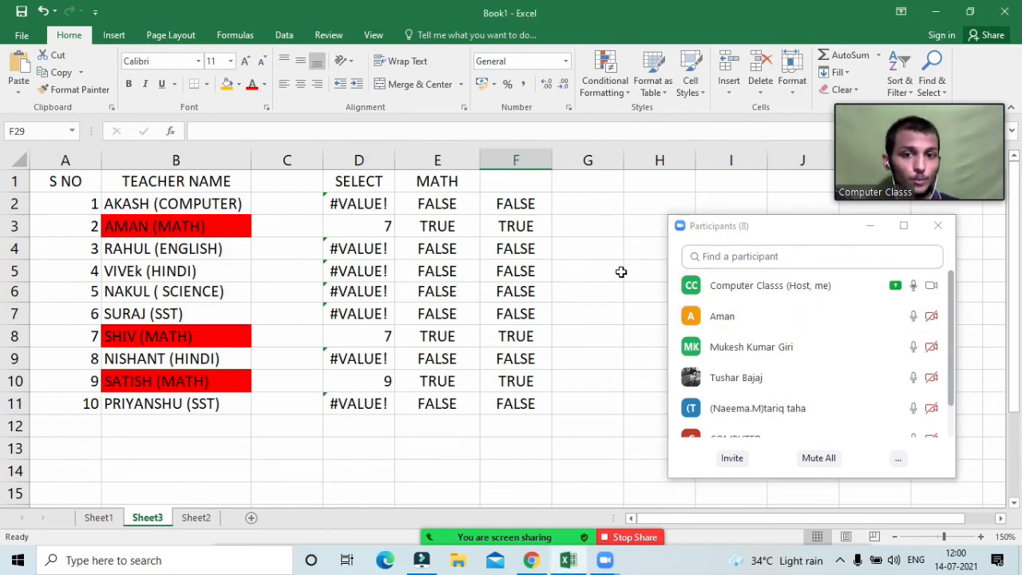
left_click(622, 272)
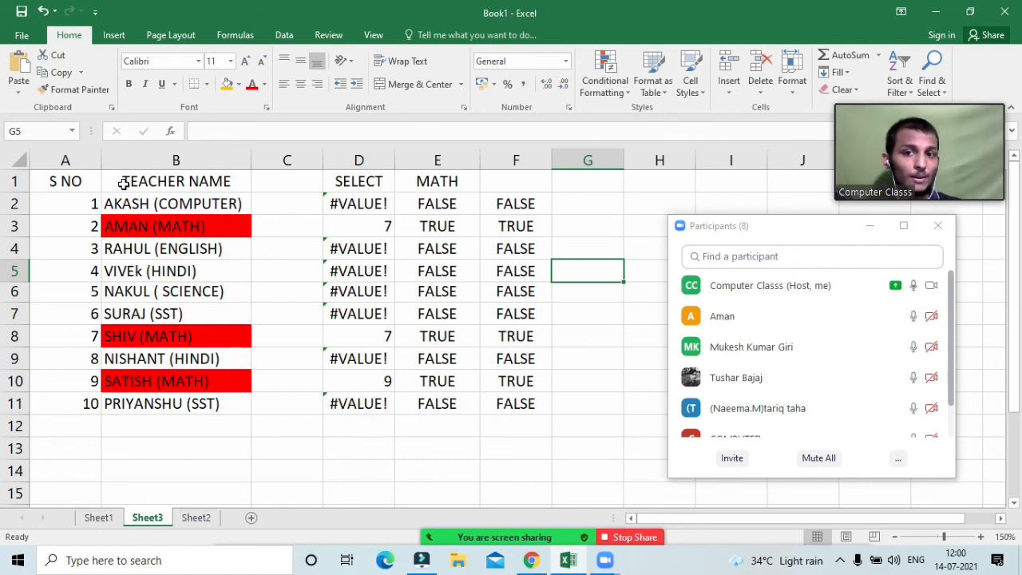
Step: Switch from Sheet3 to Sheet2's TEXT FUNCTION examples and minimize Zoom's participants window
left_click_drag(121, 180, 505, 411)
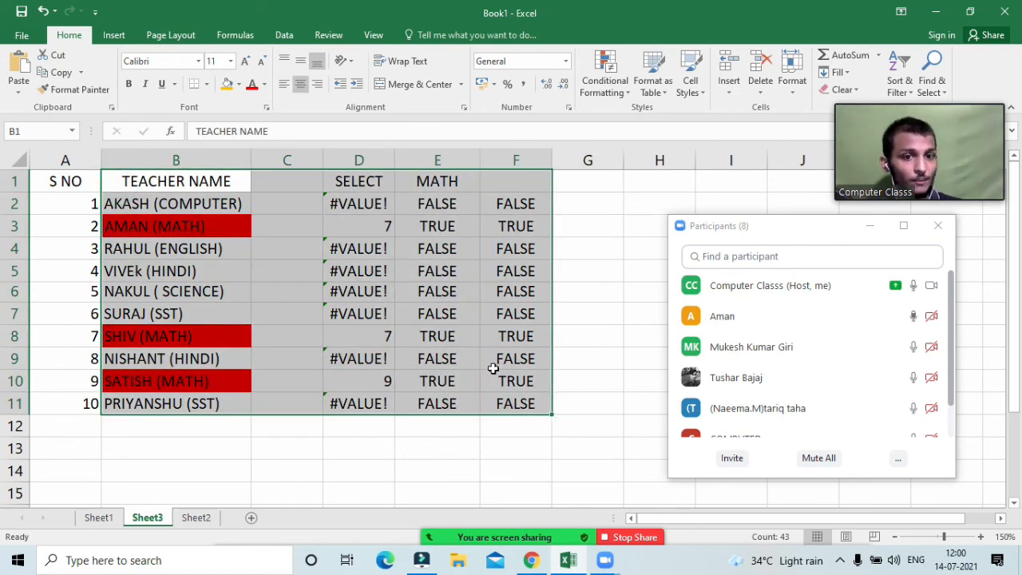
left_click(100, 518)
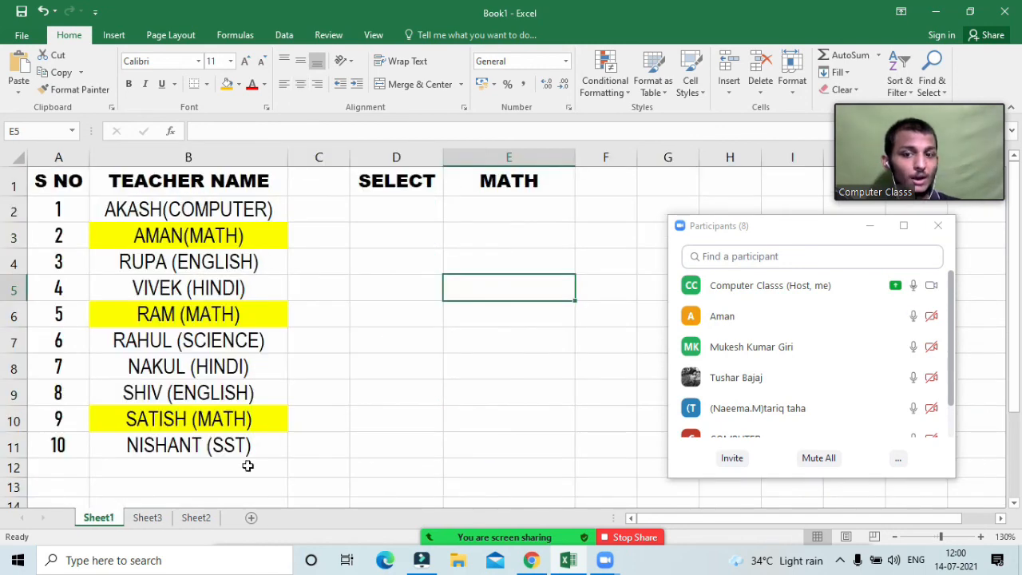
left_click(200, 518)
scroll(256, 290, "up", 4)
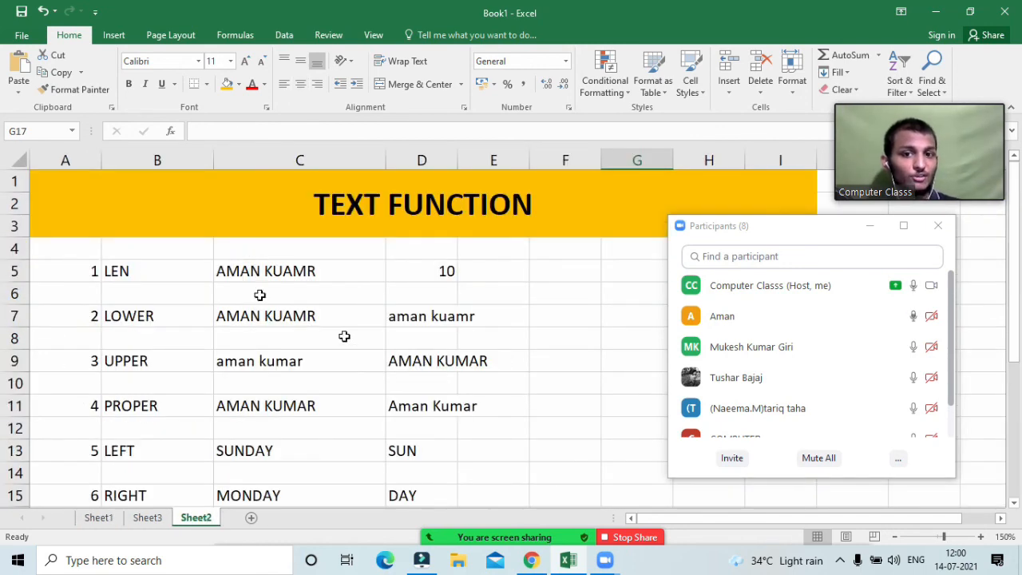
left_click(869, 227)
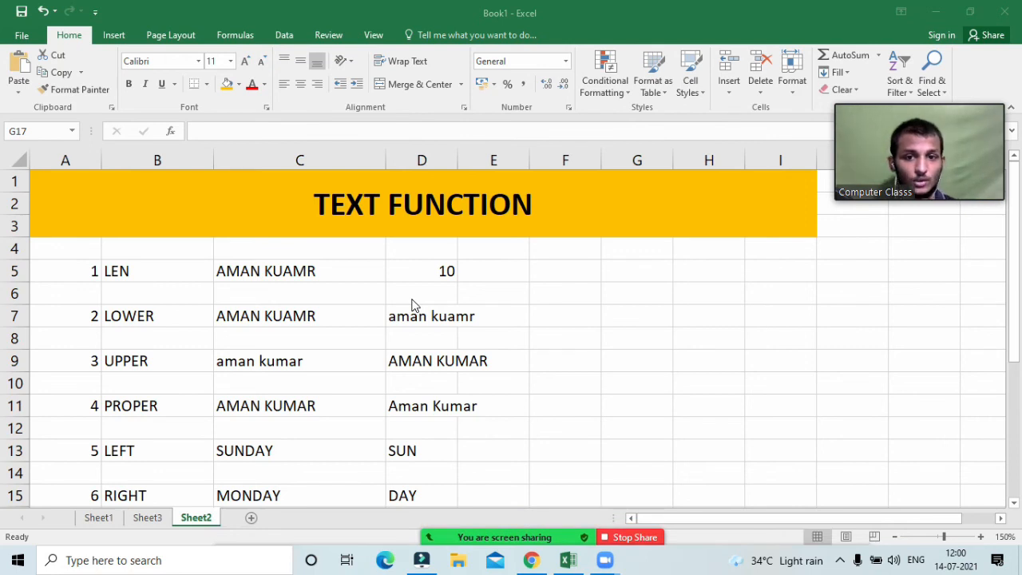
left_click(598, 328)
Step: Mute one participant, minimize the participant list, and dismiss the Mute All prompt
mouse_move(516, 537)
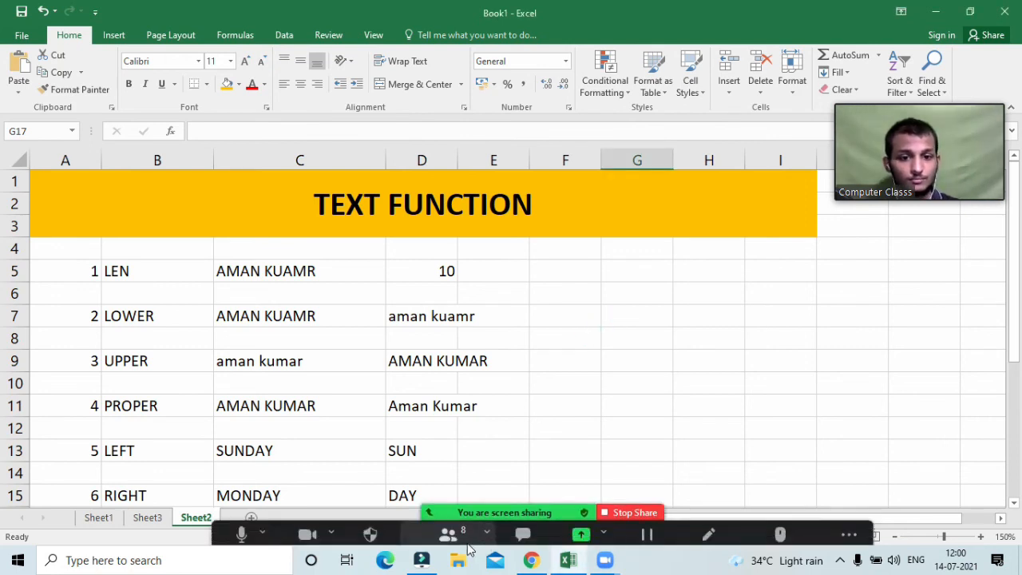
left_click(468, 543)
left_click(818, 457)
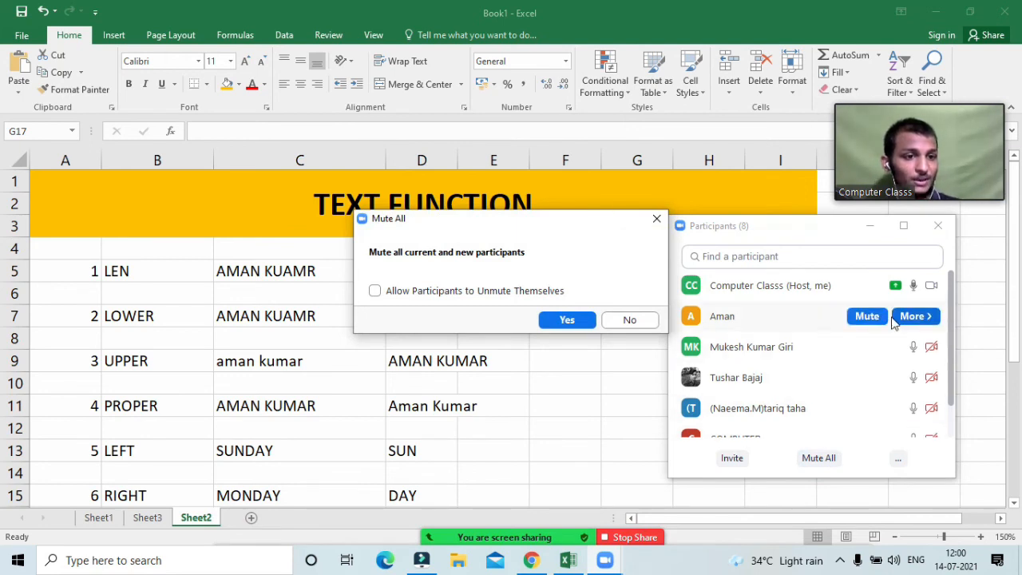
left_click(872, 317)
left_click(866, 226)
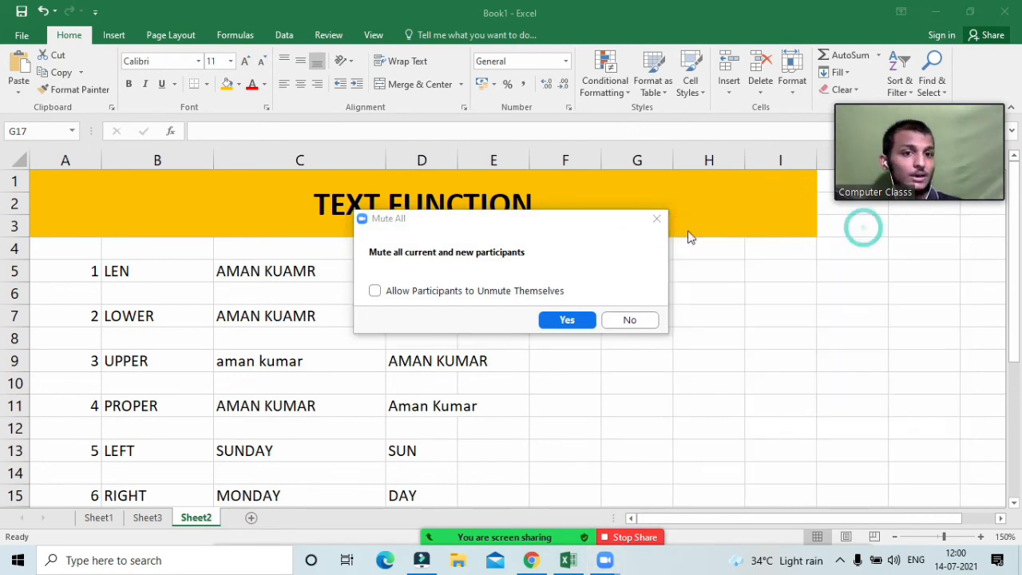
left_click(656, 220)
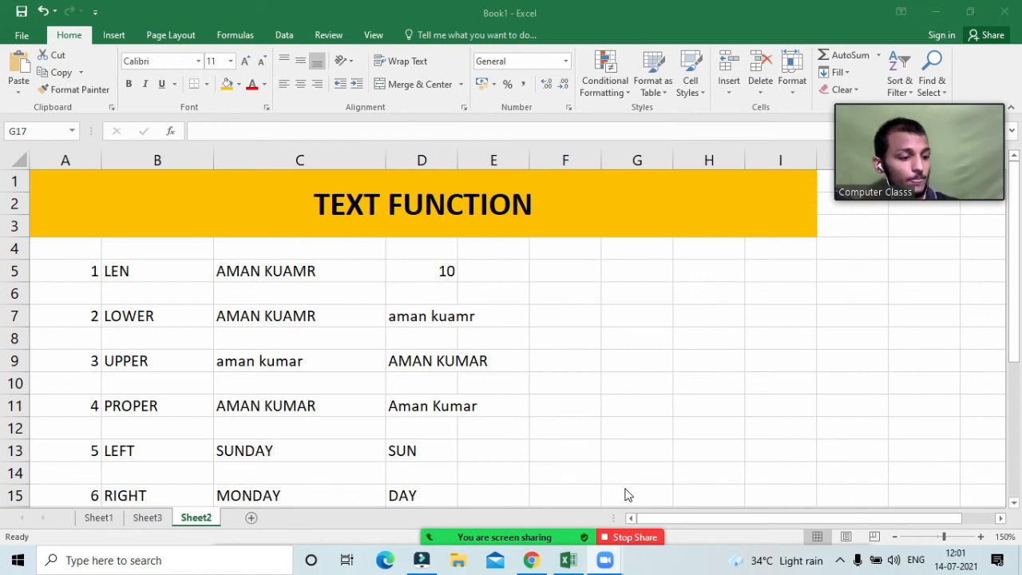
left_click(430, 298)
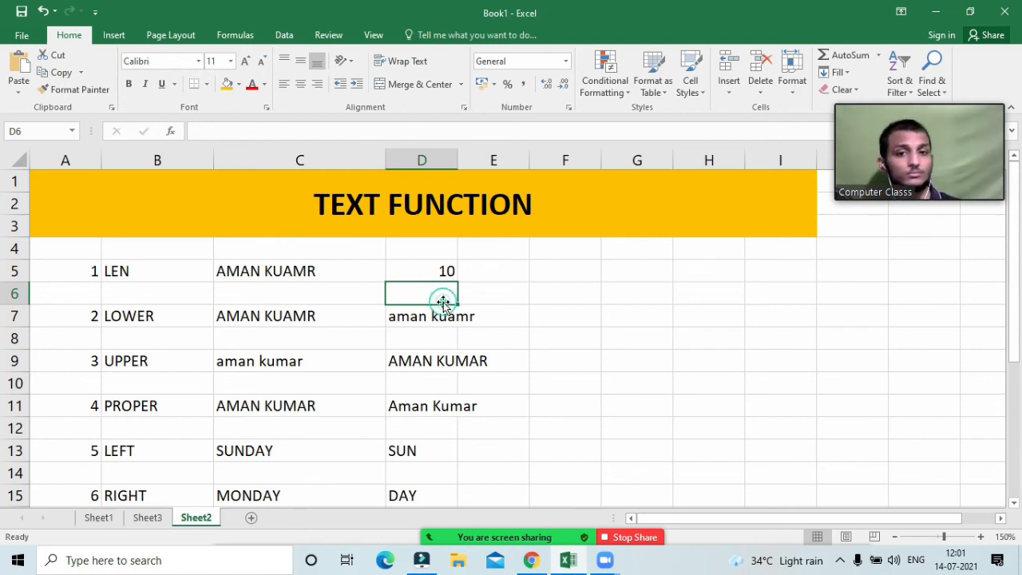
left_click(354, 307)
left_click(343, 295)
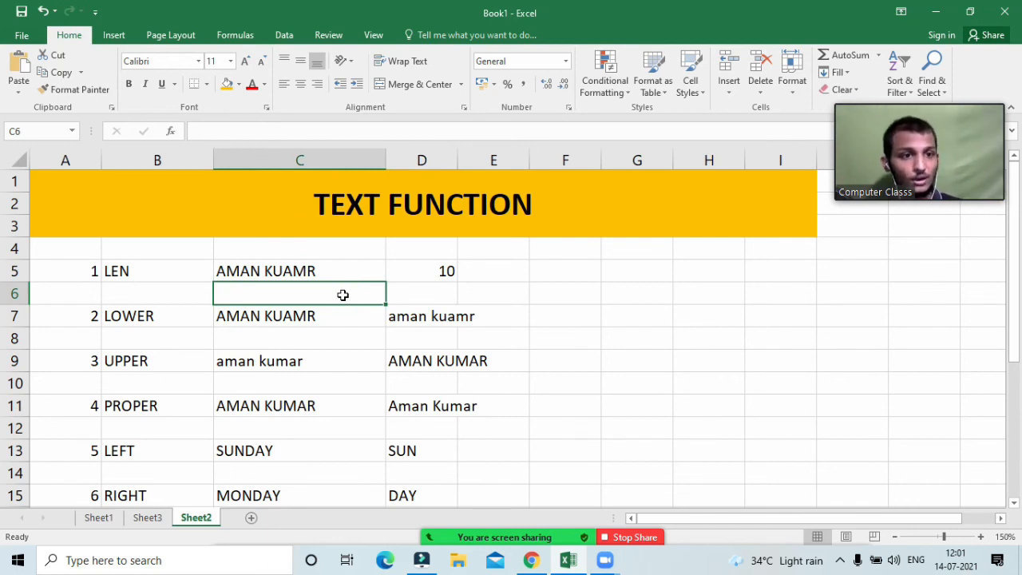
left_click(400, 299)
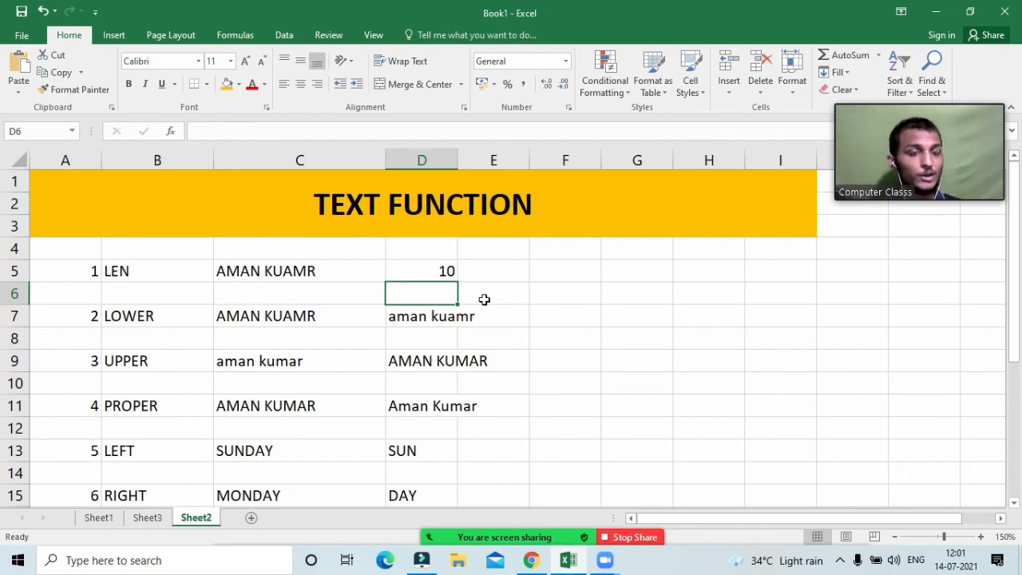
left_click(491, 320)
scroll(548, 392, "down", 3)
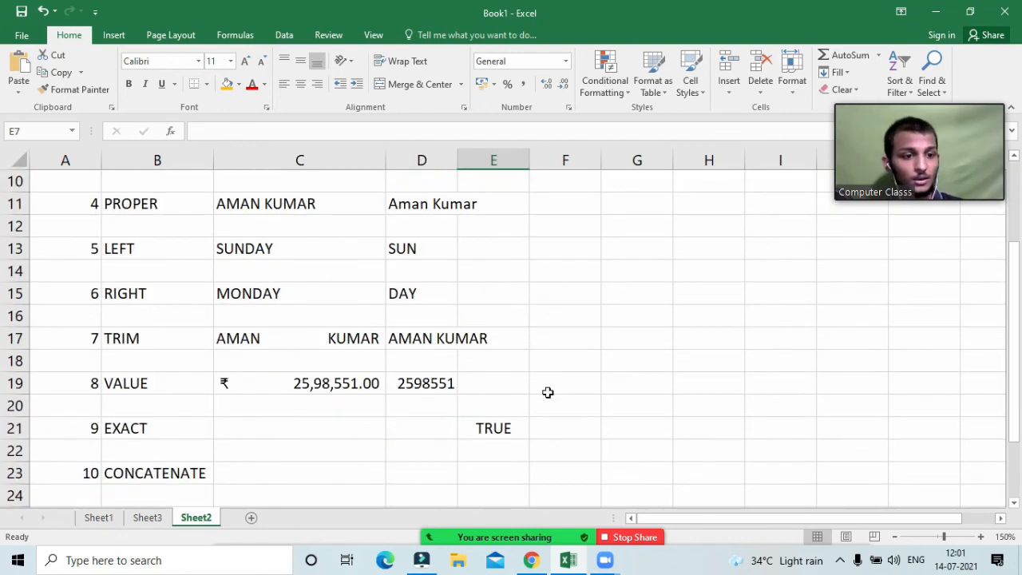
scroll(548, 392, "down", 2)
scroll(491, 377, "up", 4)
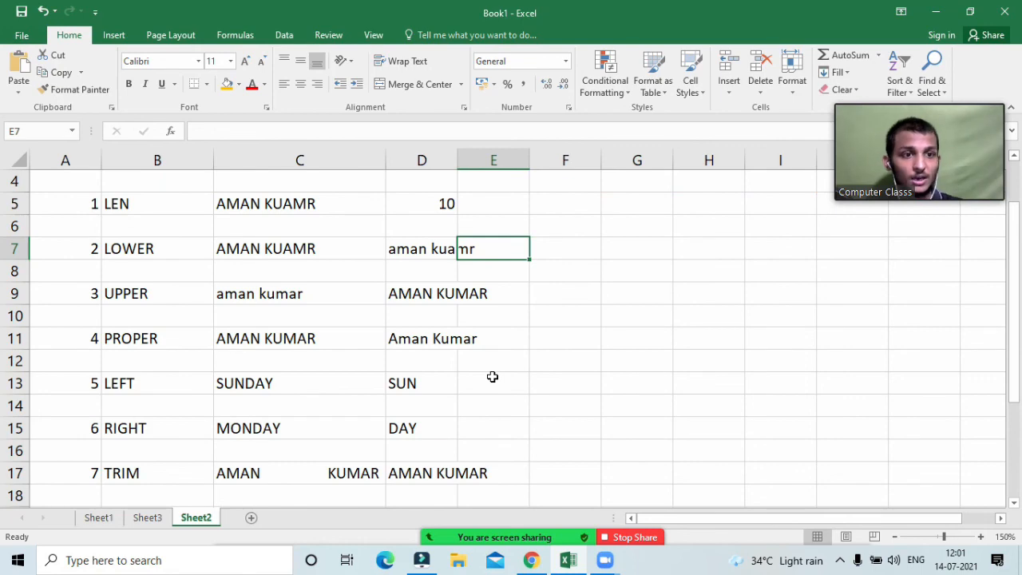